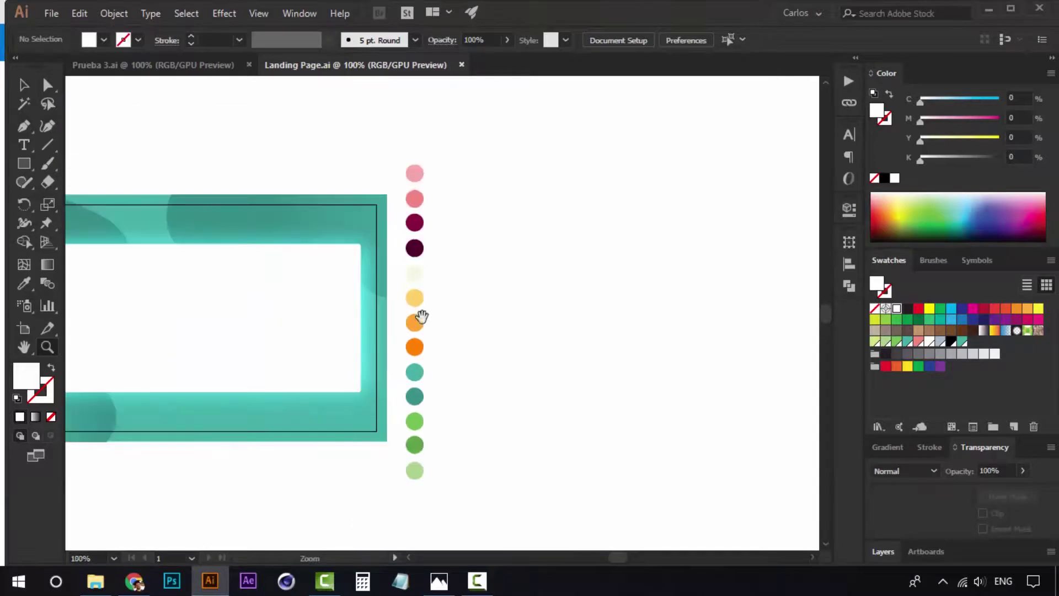
Step: Nudge the whole column of colour palette circles slightly to the right, away from the teal artwork
left_click_drag(421, 317, 422, 306)
left_click_drag(415, 482, 416, 484)
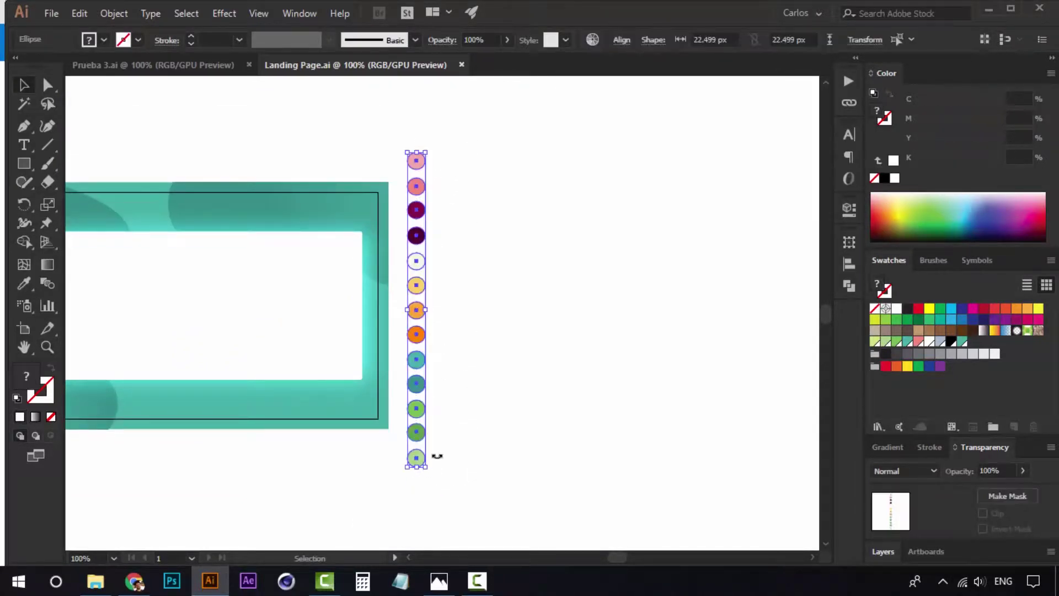
key("Right")
key("Right")
key("Right")
key("Right")
key("Right")
key("Right")
left_click(557, 368)
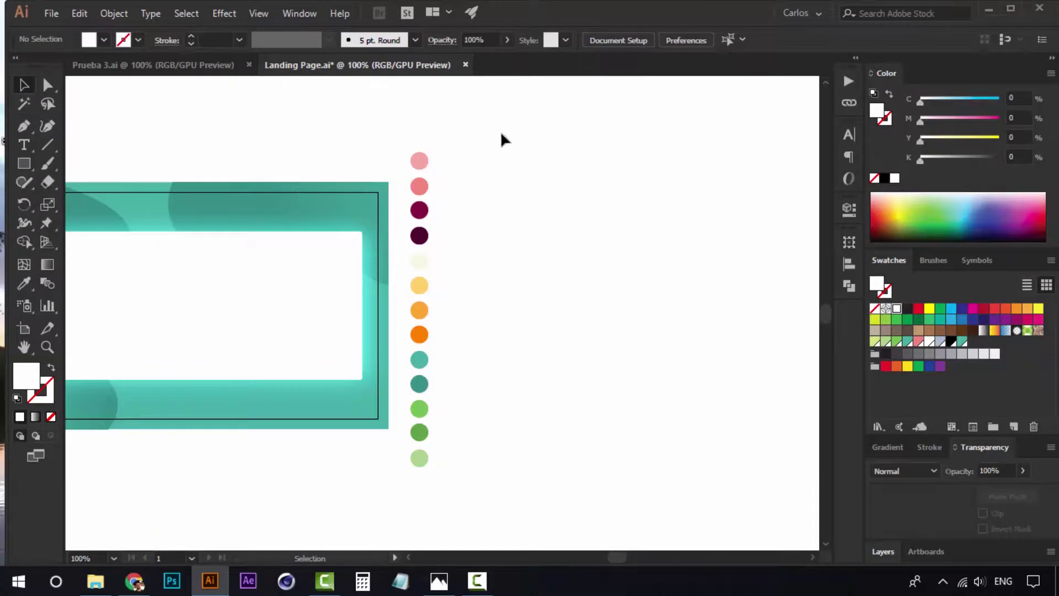
Step: Switch to Photos to view the Spring-01.jpg toucan illustration and return to the Landing Page document in Illustrator
left_click_drag(502, 123, 398, 474)
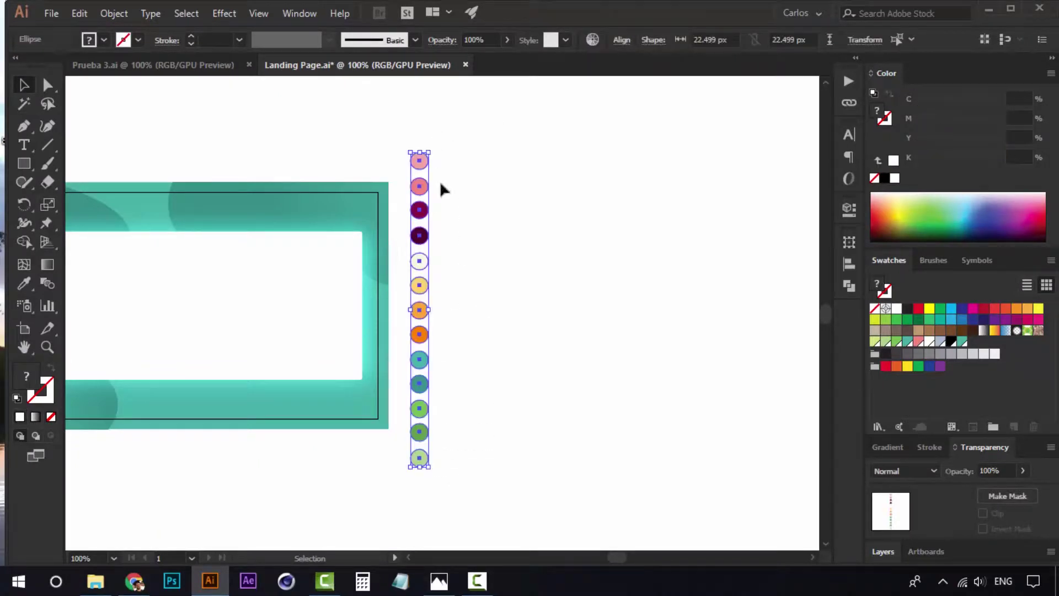
left_click_drag(482, 258, 548, 261)
left_click_drag(150, 212, 253, 232)
left_click(377, 286, "ctrl+alt")
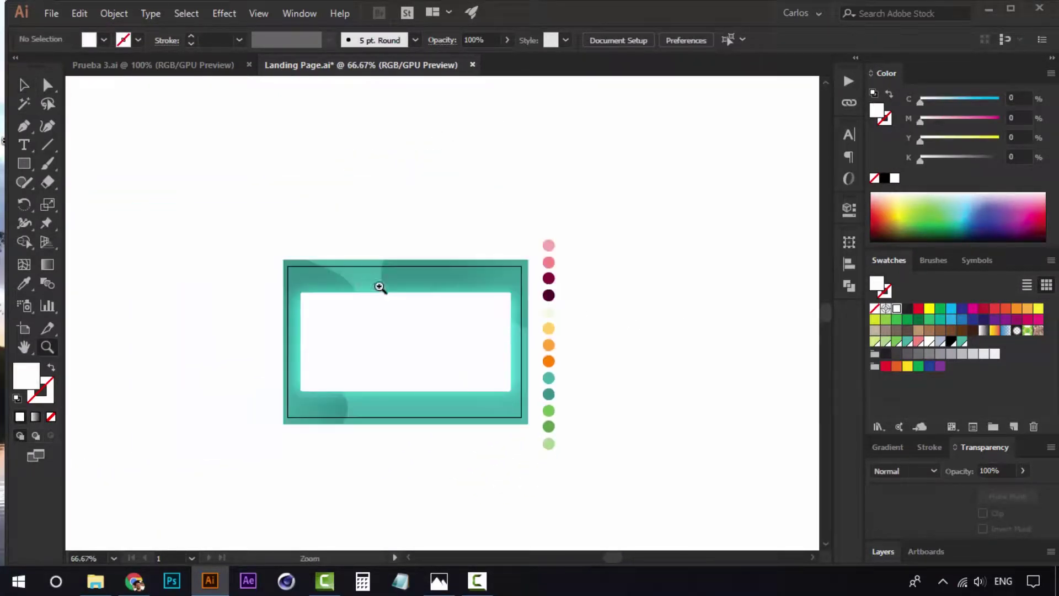
left_click_drag(459, 312, 409, 280)
left_click(439, 581)
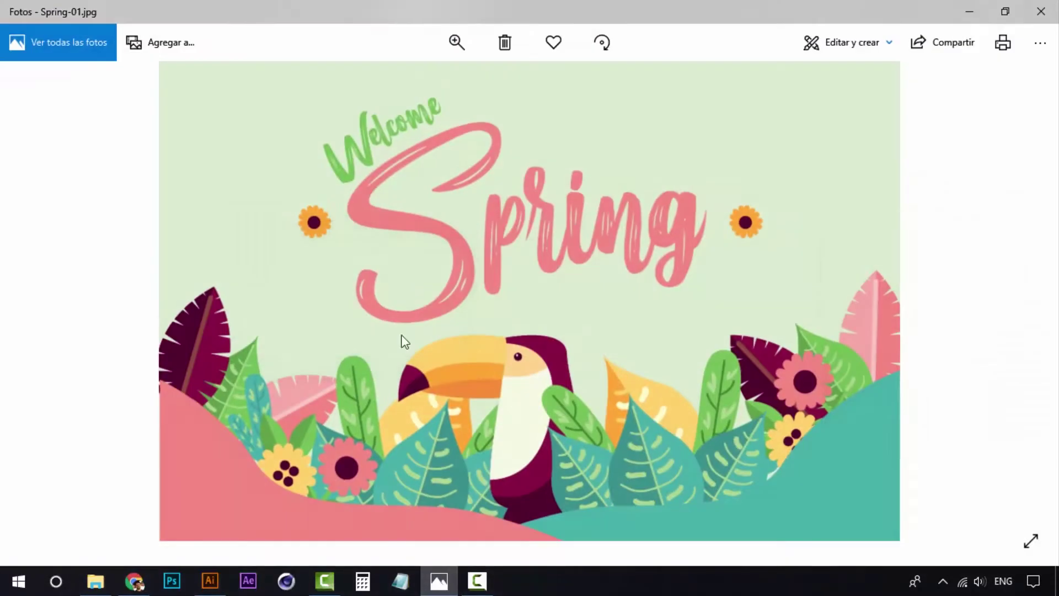
key("alt+Tab")
left_click(357, 269, "ctrl")
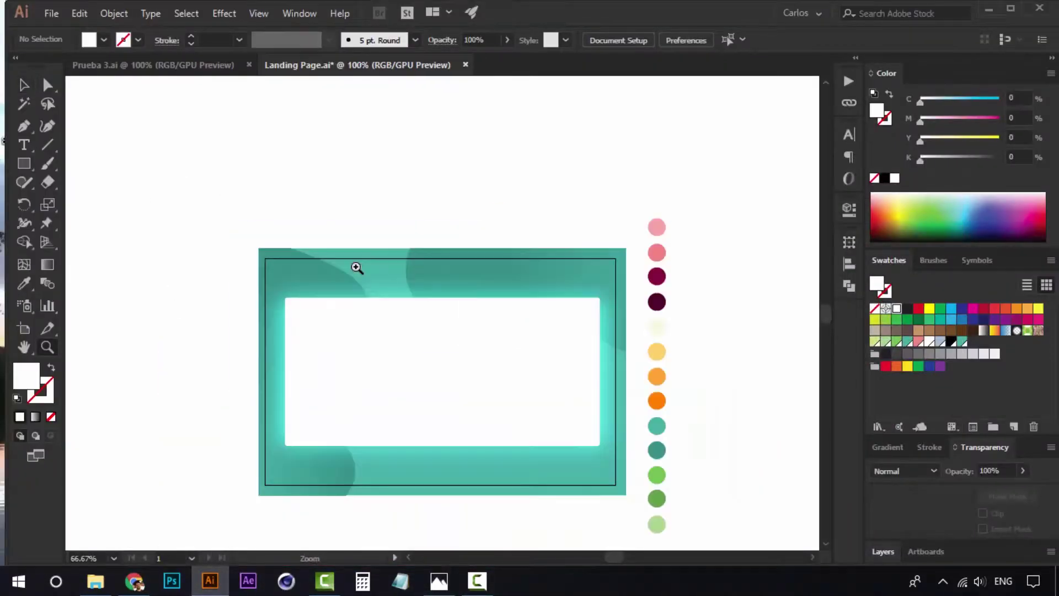
Step: Inspect the position and dimensions of Artboard 1 and leave artboard editing
key("shift+o")
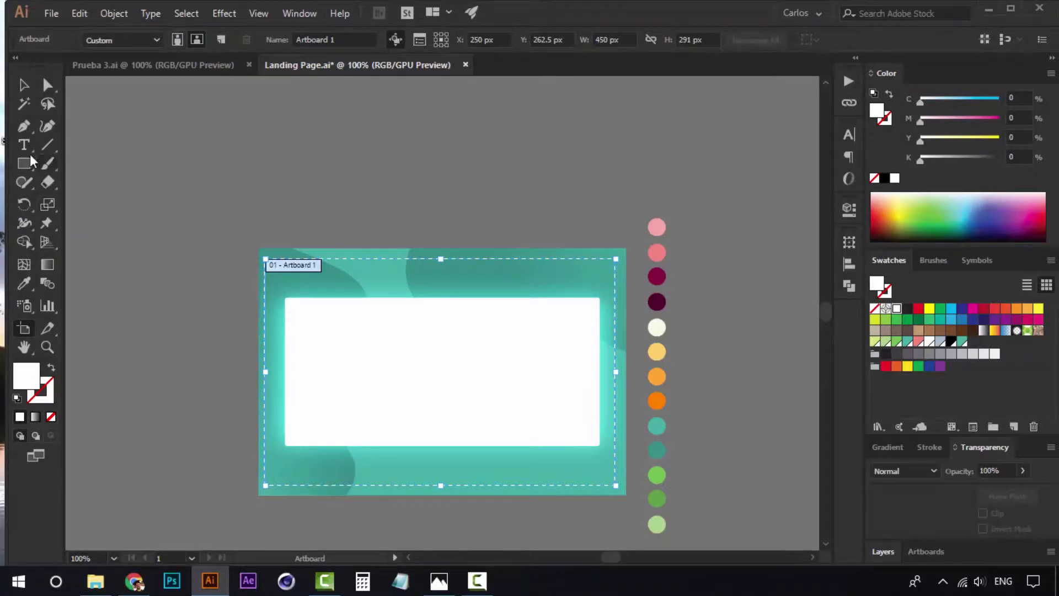
left_click(22, 86)
scroll(414, 189, "right", 5)
scroll(414, 189, "down", 2)
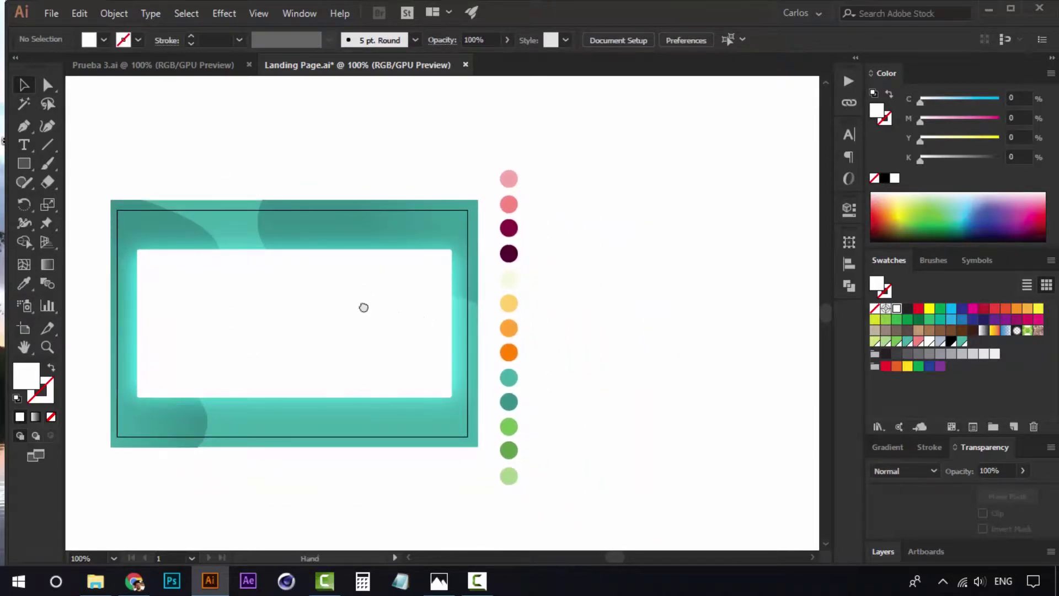
Step: Review the Spring-01.jpg reference in Photos again and return to the empty canvas beside the palette in Illustrator
left_click_drag(363, 308, 210, 301)
left_click_drag(353, 317, 251, 293)
key("z")
left_click(370, 307)
left_click_drag(428, 322, 369, 322)
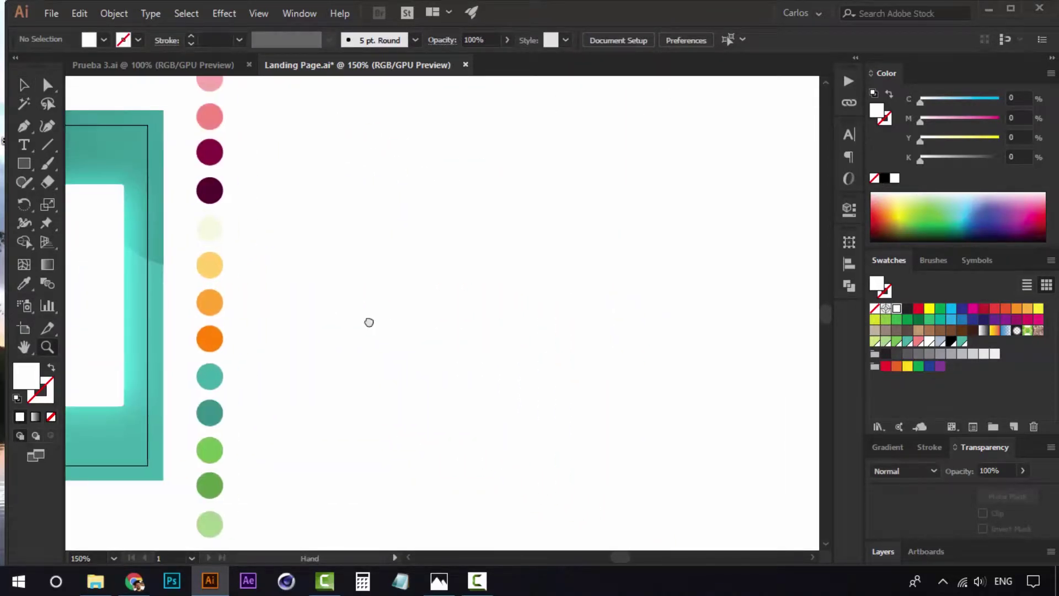
left_click_drag(487, 289, 424, 276)
left_click(439, 581)
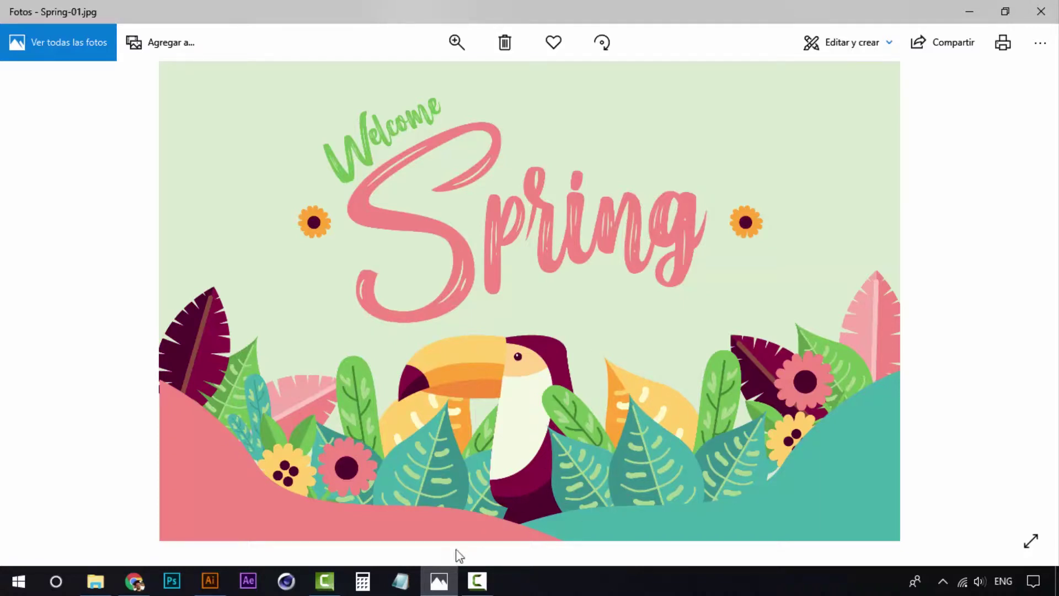
left_click(439, 579)
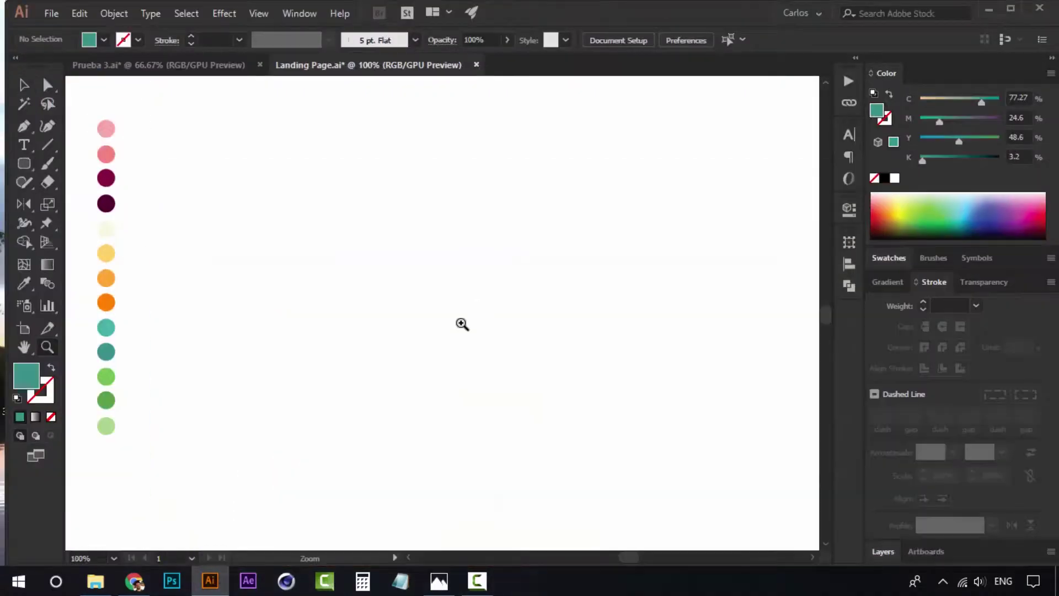
Step: Sample the darkest purple circle of the palette and make it the stroke colour, with no fill
left_click_drag(559, 360, 454, 446)
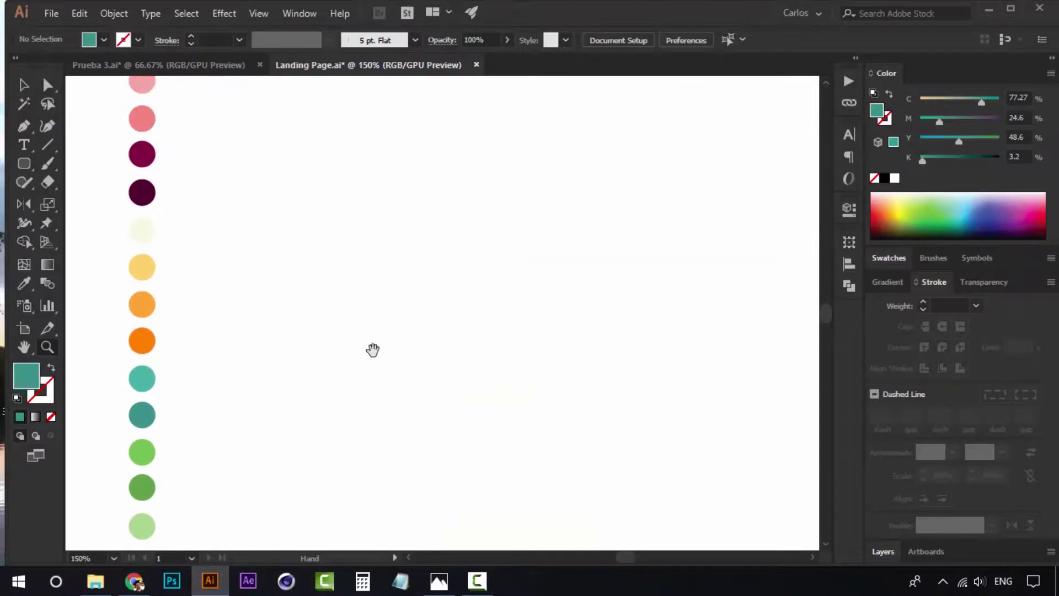
left_click(32, 127)
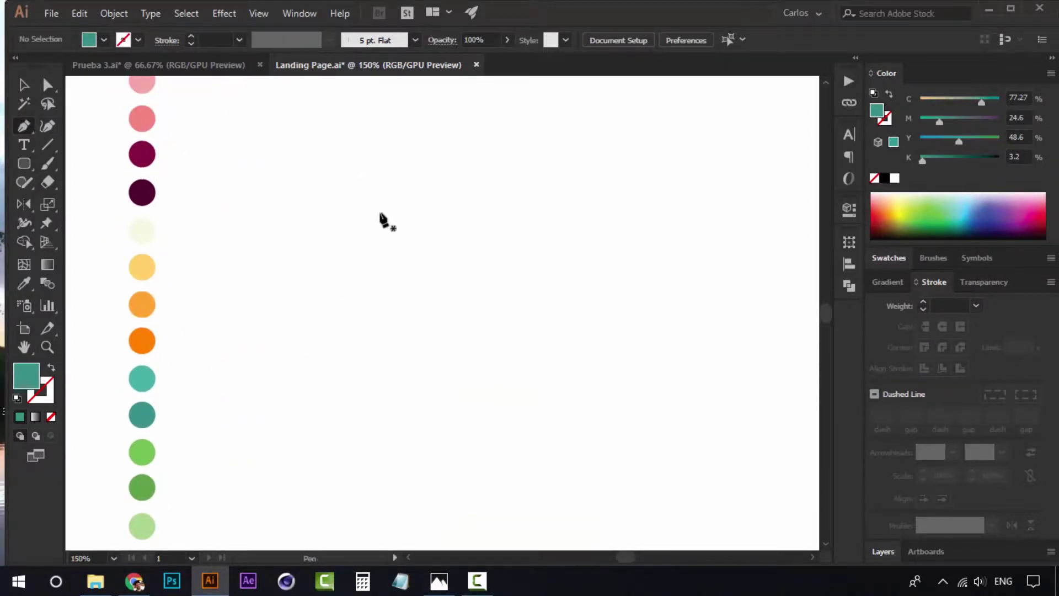
left_click_drag(485, 272, 459, 258)
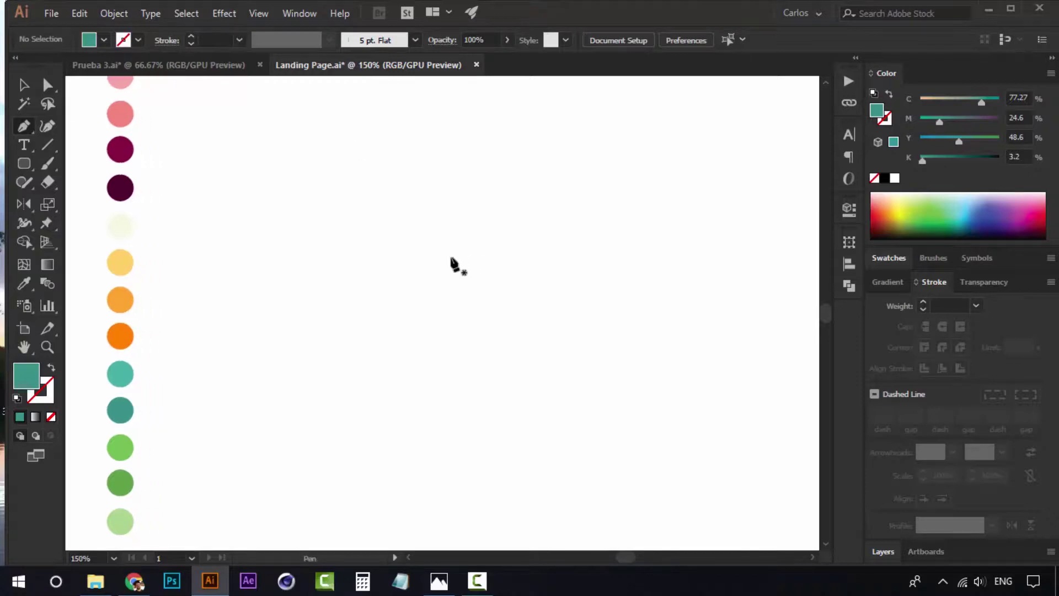
left_click(889, 95)
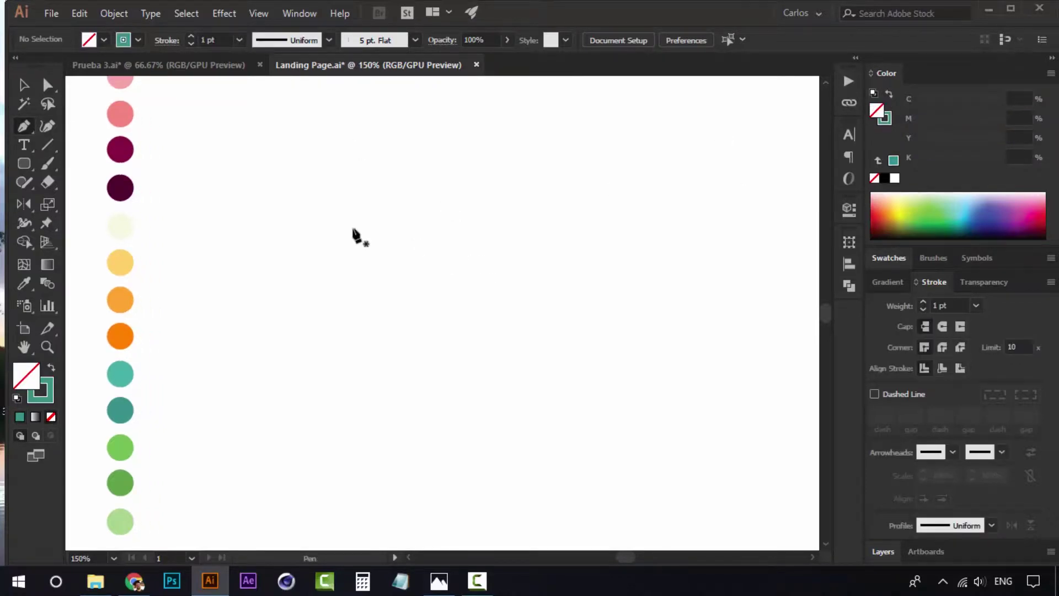
key("i")
left_click(124, 189)
key("v")
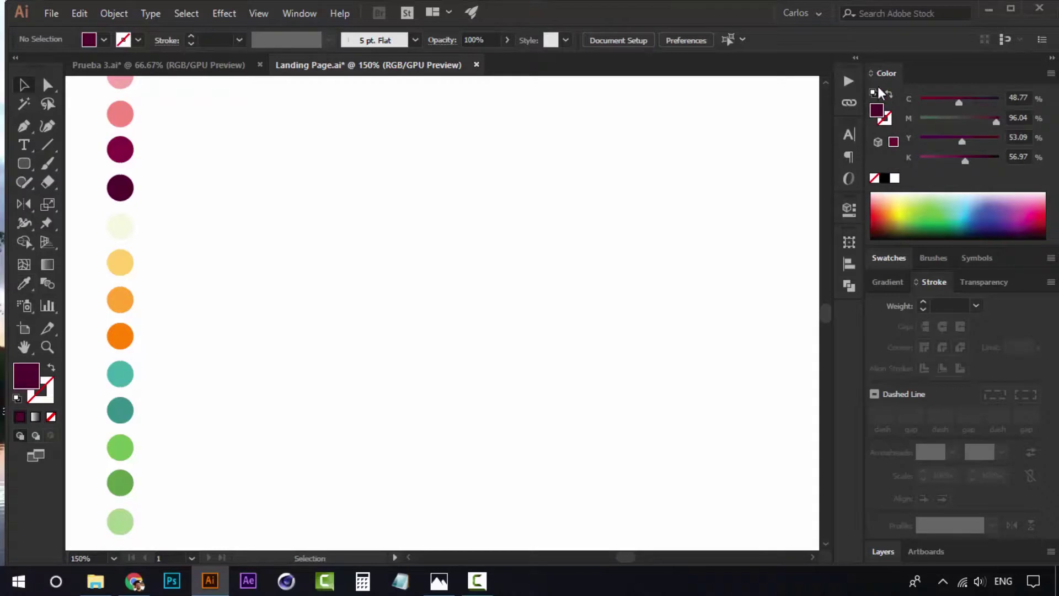
left_click(889, 95)
Step: Draw a closed, tall body outline with the Pen tool beside the palette, narrower at the top and rounded at the base
key("p")
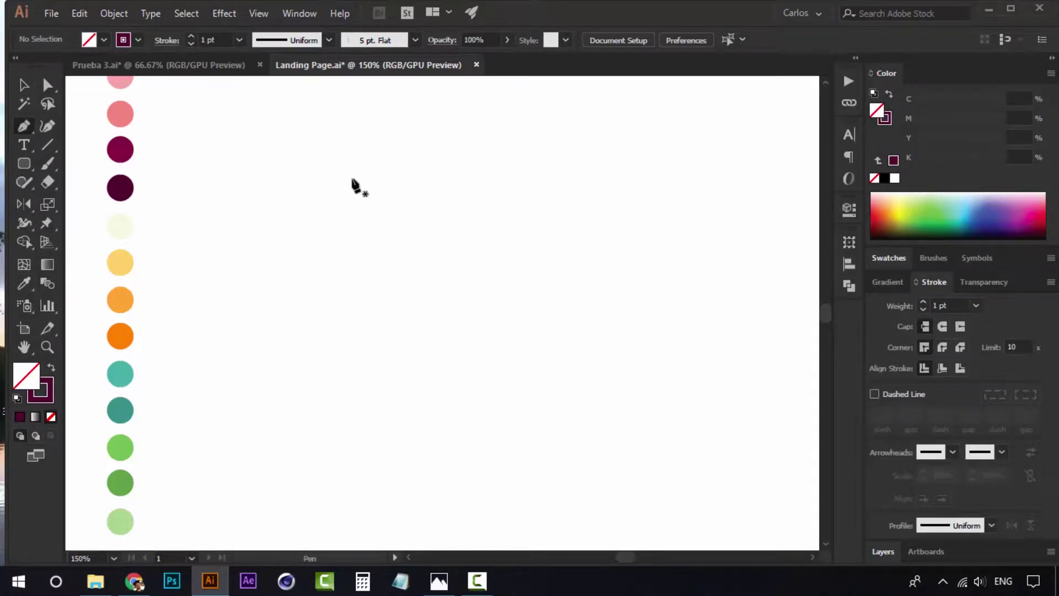
left_click(393, 190)
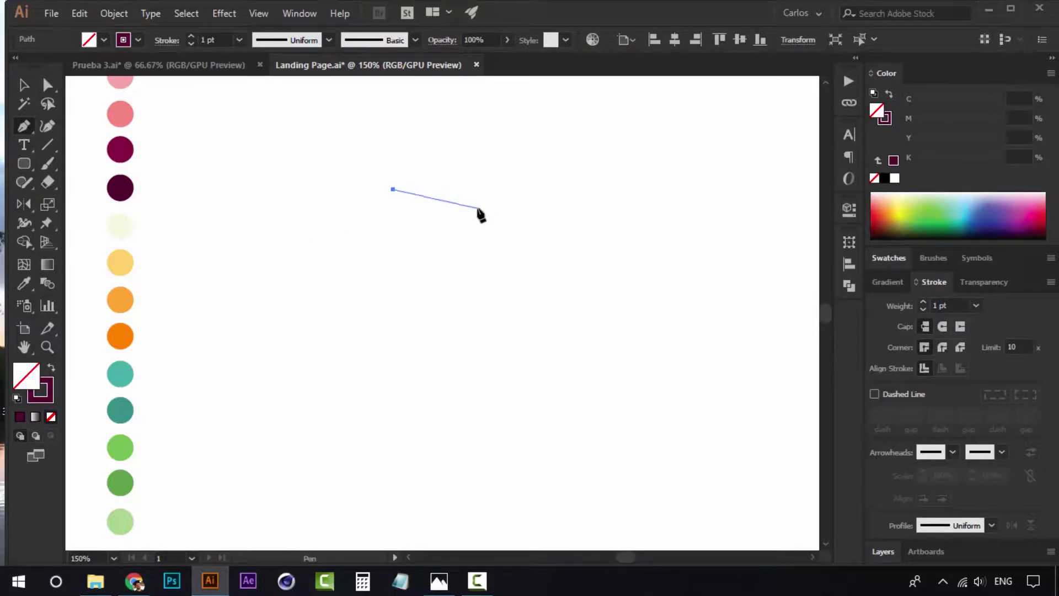
left_click_drag(476, 237, 474, 248)
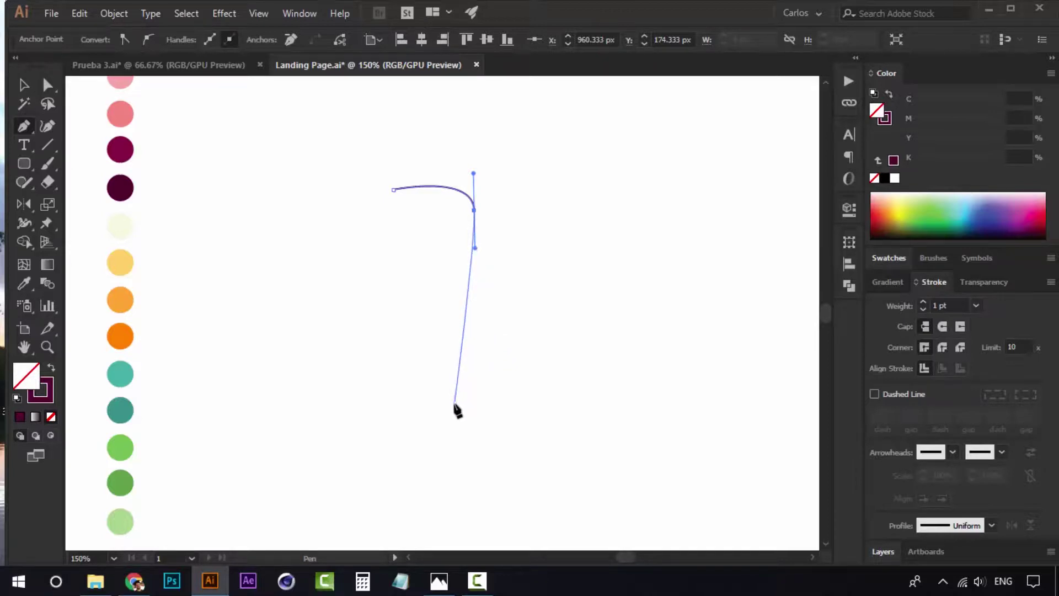
left_click_drag(454, 409, 377, 407)
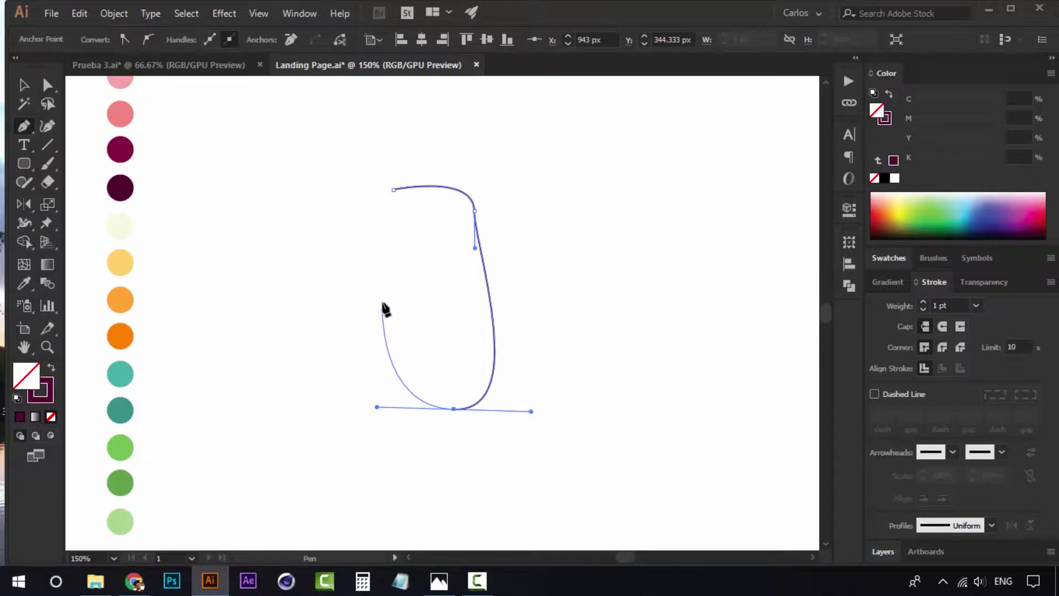
left_click_drag(383, 303, 394, 190)
left_click(394, 190)
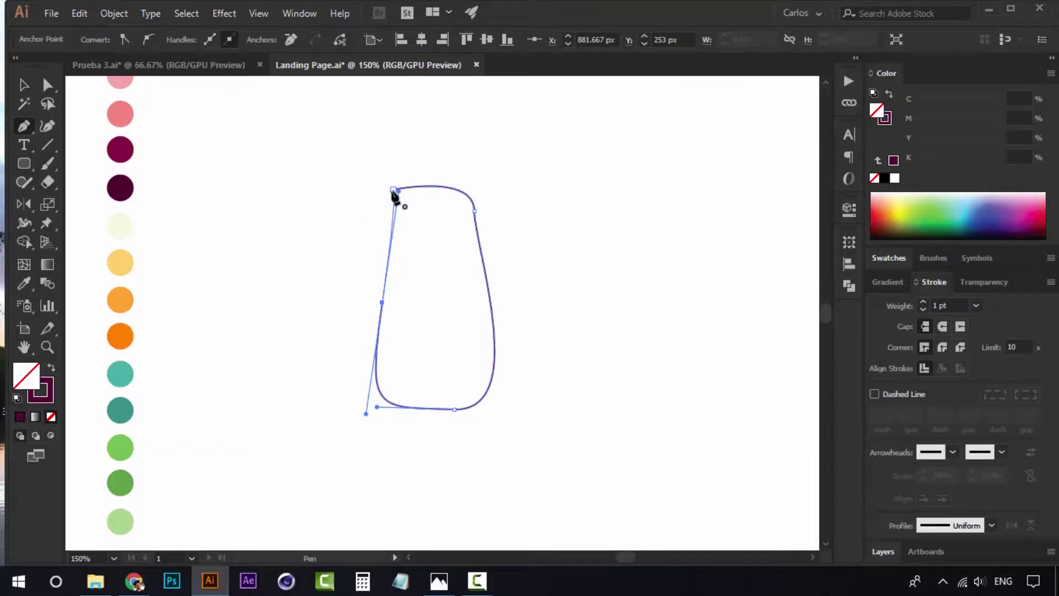
left_click(394, 189)
left_click(547, 212, "ctrl")
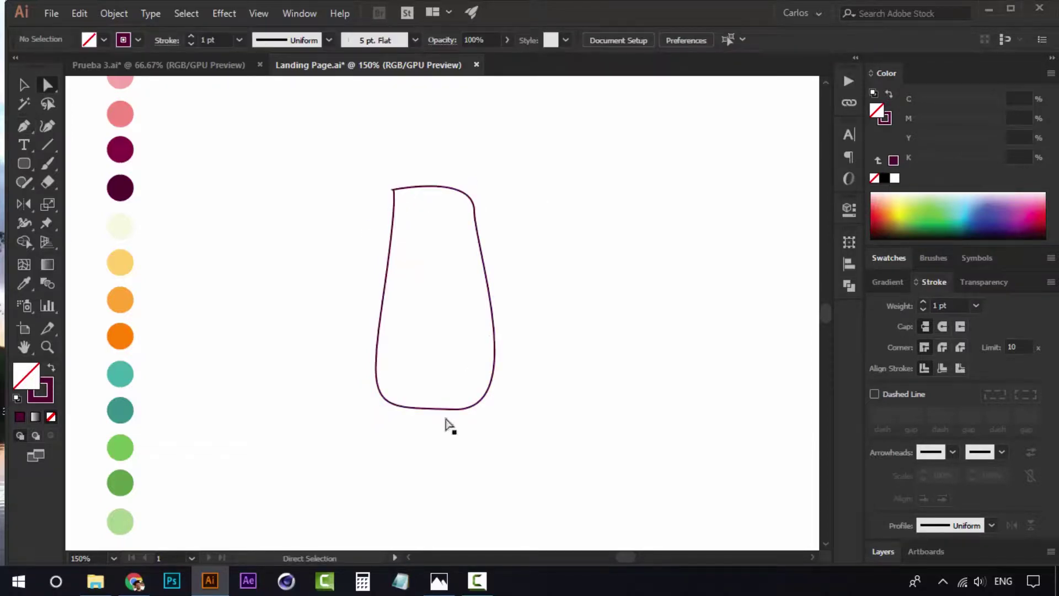
Step: Select the body outline's bottom anchor point directly and set the stroke to a round join
left_click_drag(517, 155, 342, 394)
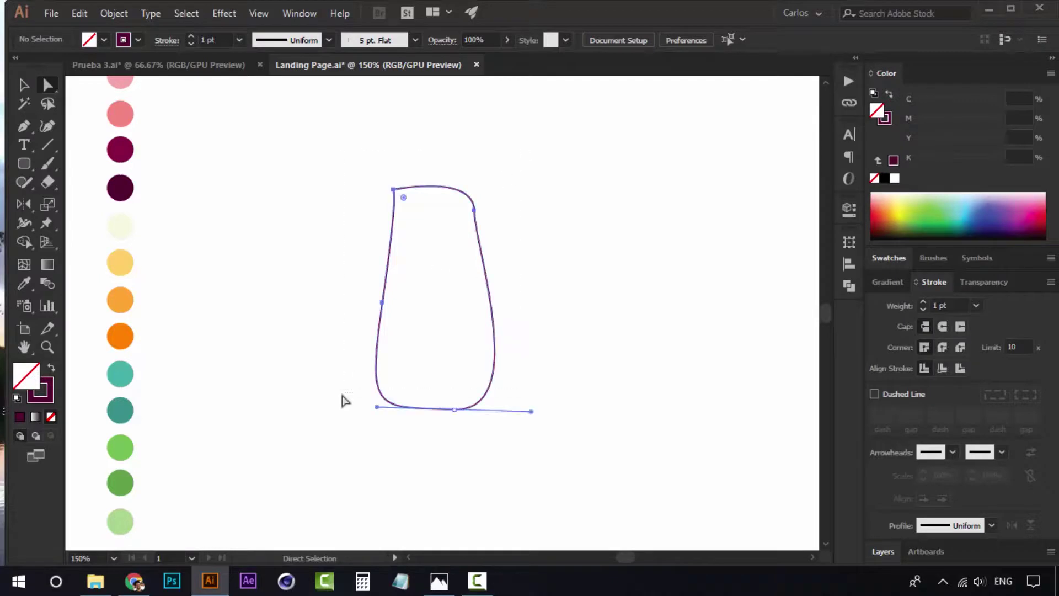
left_click(662, 309)
left_click_drag(435, 393, 478, 430)
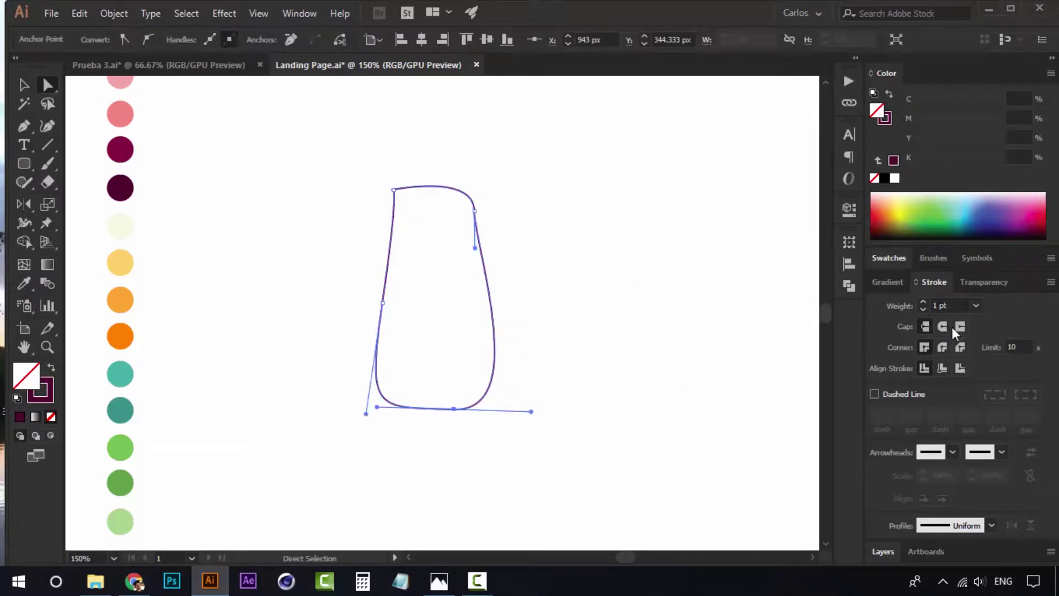
left_click(943, 347)
left_click(640, 304)
key("v")
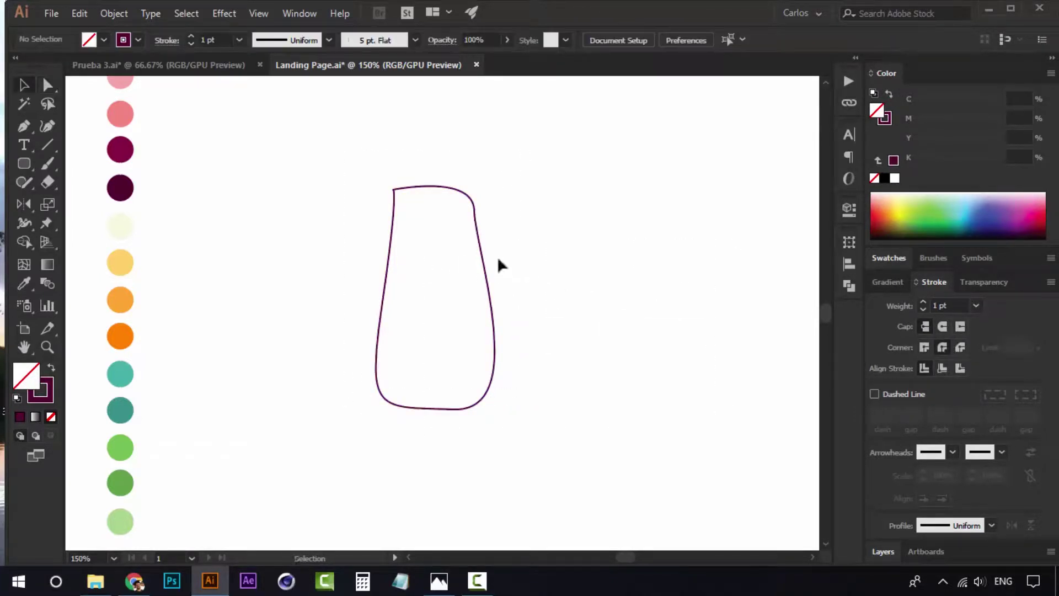
Step: Swap the body shape's stroke and fill to make it solid dark purple, and move it about 27 px right
left_click_drag(548, 237, 483, 272)
key("z")
left_click(487, 216)
left_click(381, 420, "alt")
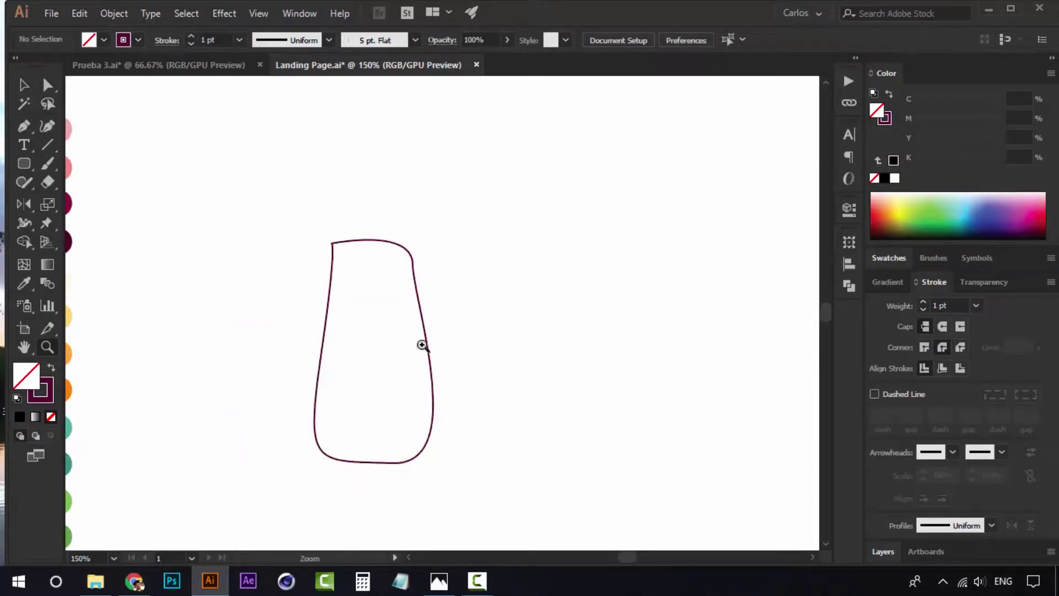
key("v")
left_click(323, 454)
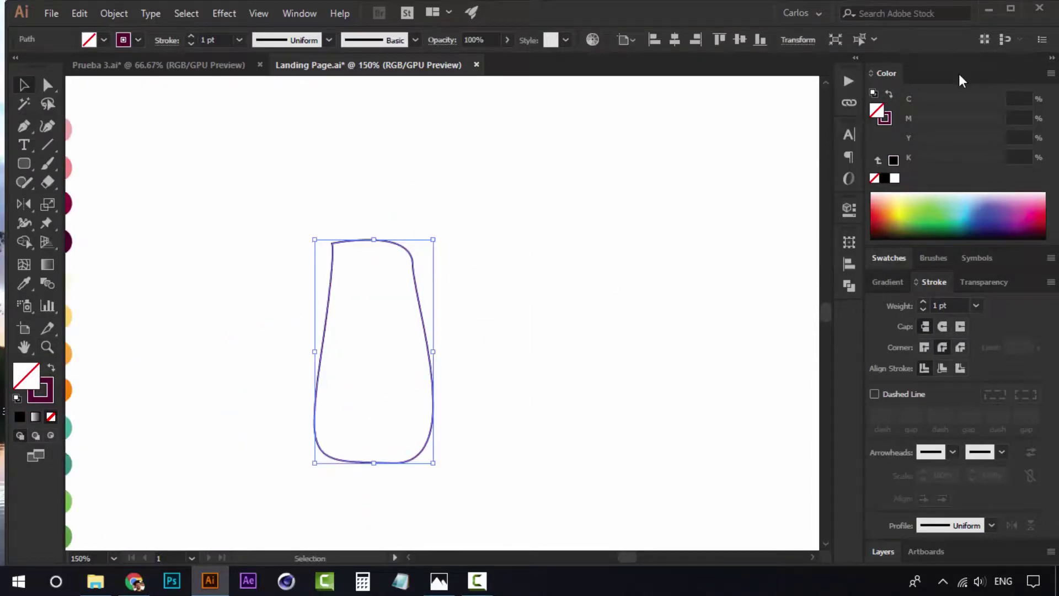
left_click(887, 95)
left_click(523, 318)
scroll(482, 362, "down", 2)
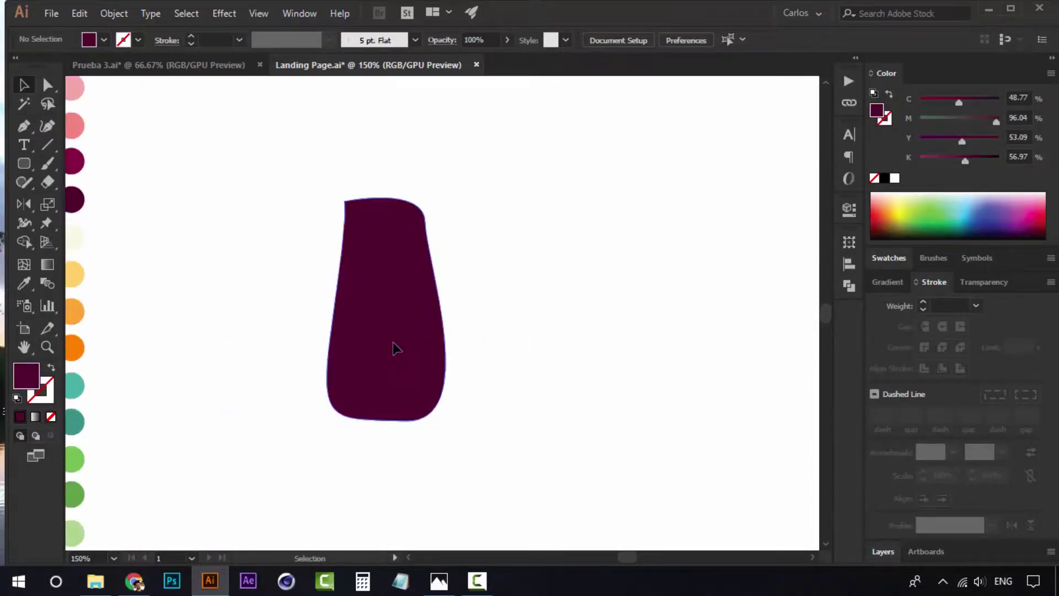
left_click_drag(397, 349, 430, 350)
left_click(494, 358)
Step: Level the direction handles of the body shape's bottom anchor point so that its base runs horizontally
key("a")
left_click(424, 421)
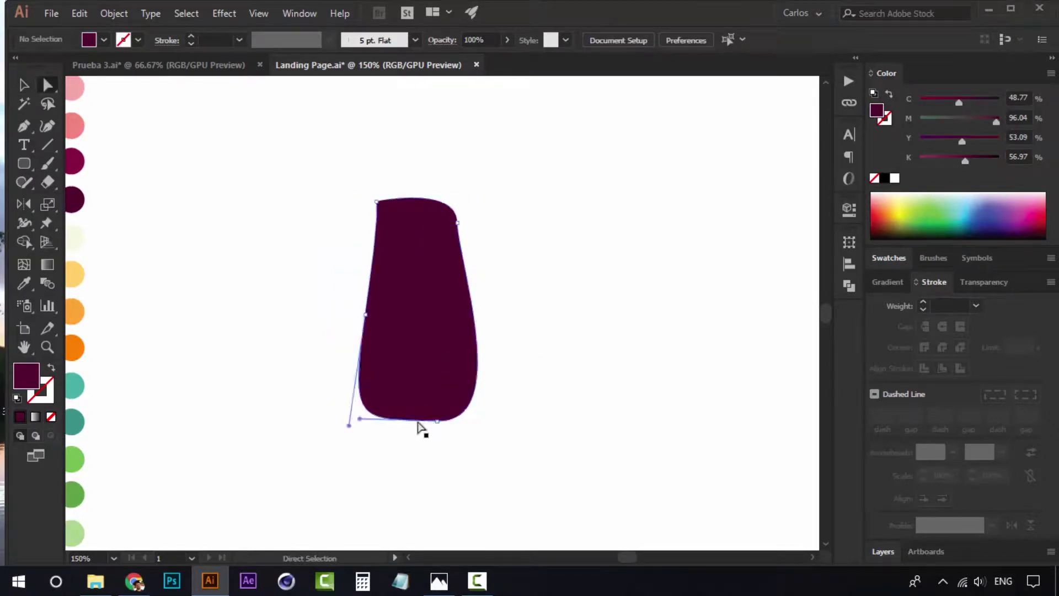
left_click(437, 422)
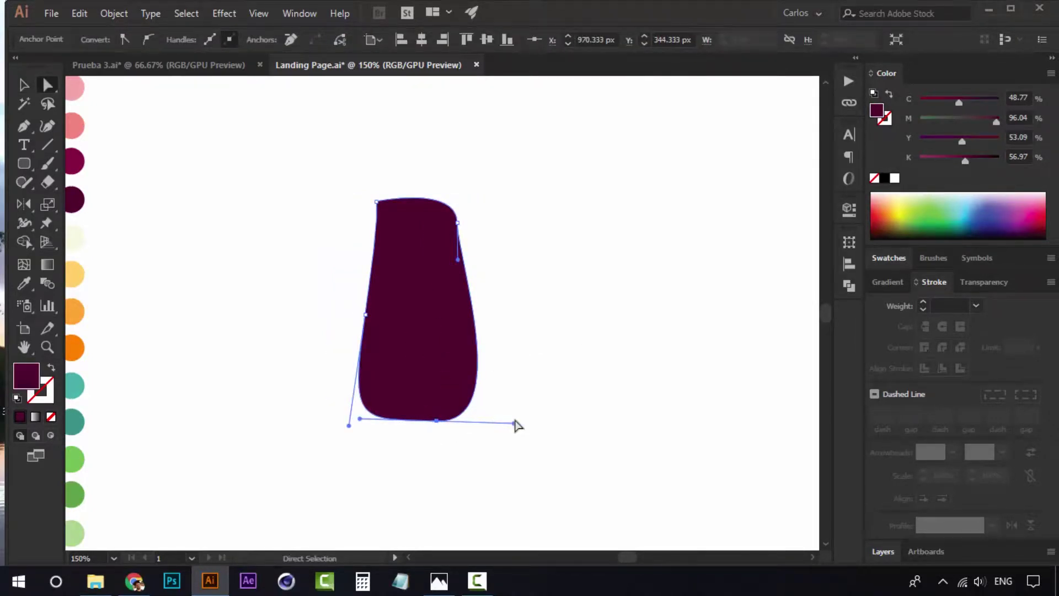
left_click_drag(514, 422, 514, 423)
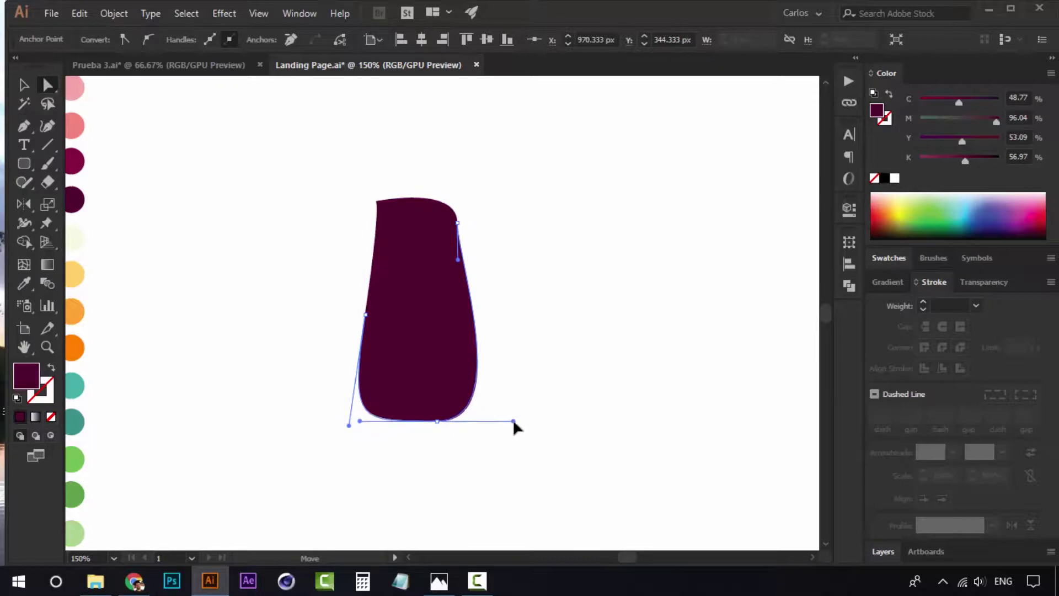
left_click(541, 297)
scroll(561, 340, "up", 1)
key("v")
left_click(448, 284)
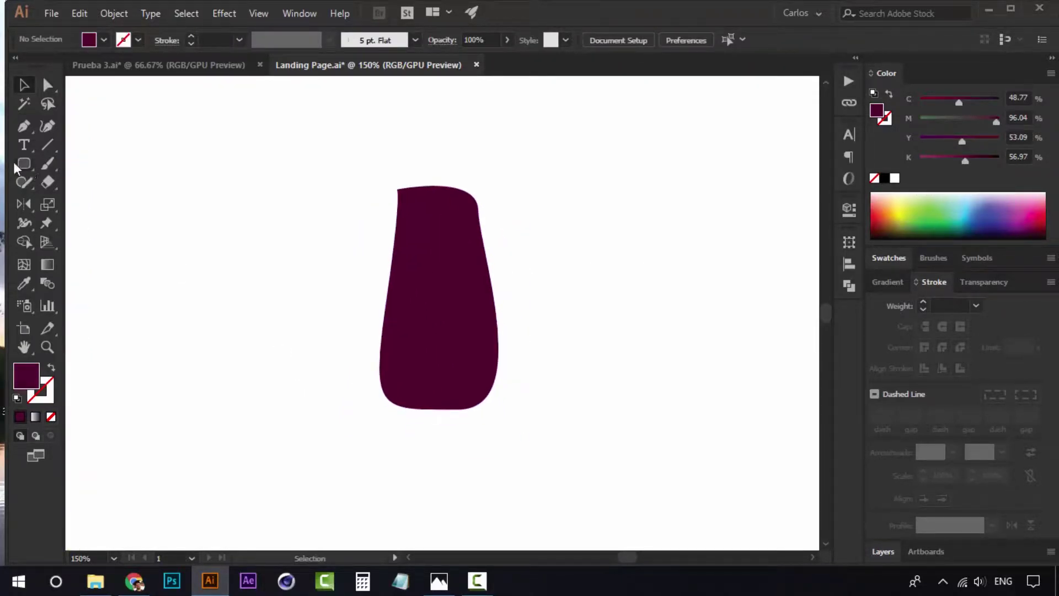
Step: Draw a closed D-shaped overlay on the body with the Pen tool, with a curved right side and a straight left edge about 196 px tall
left_click(18, 164)
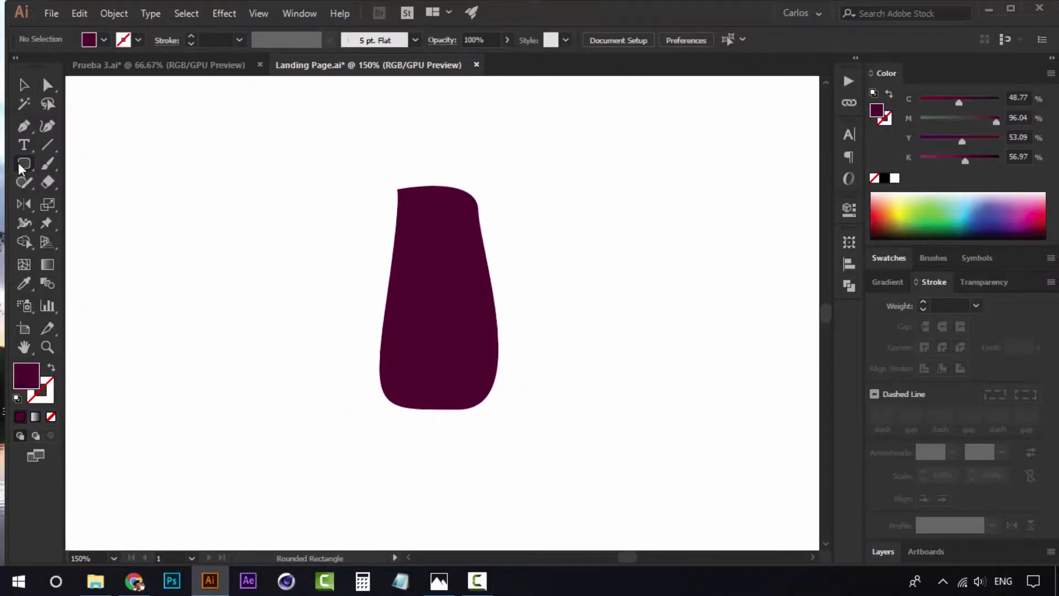
left_click(24, 125)
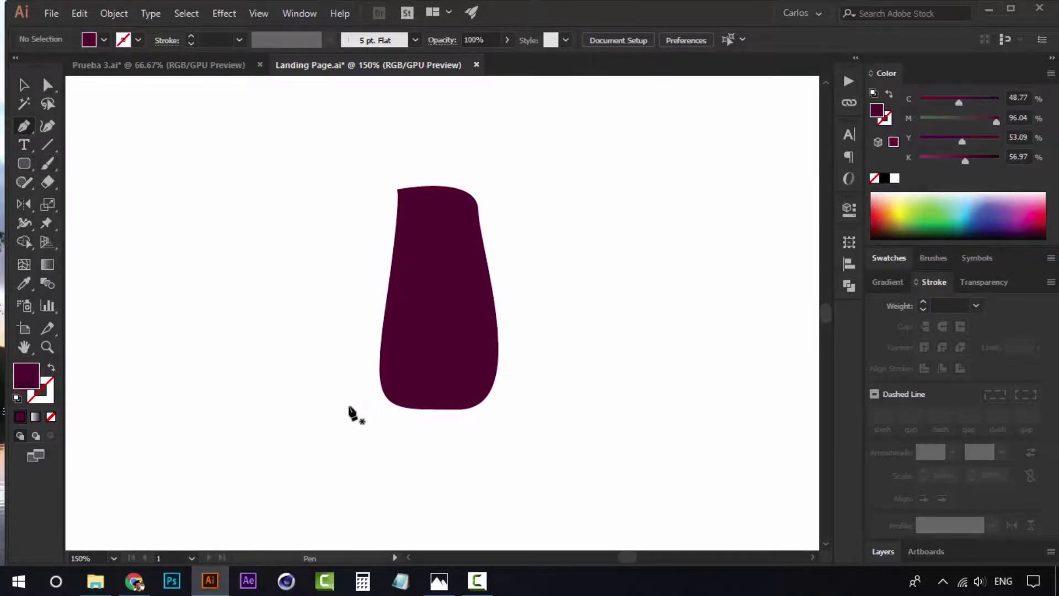
left_click(358, 382)
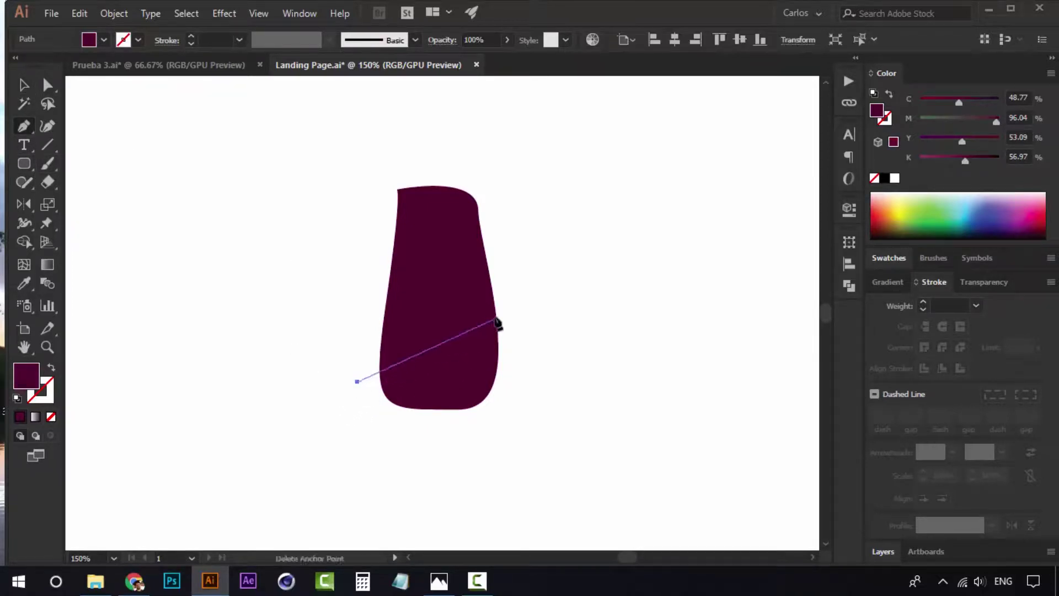
left_click_drag(484, 211, 492, 77)
key("ctrl+z")
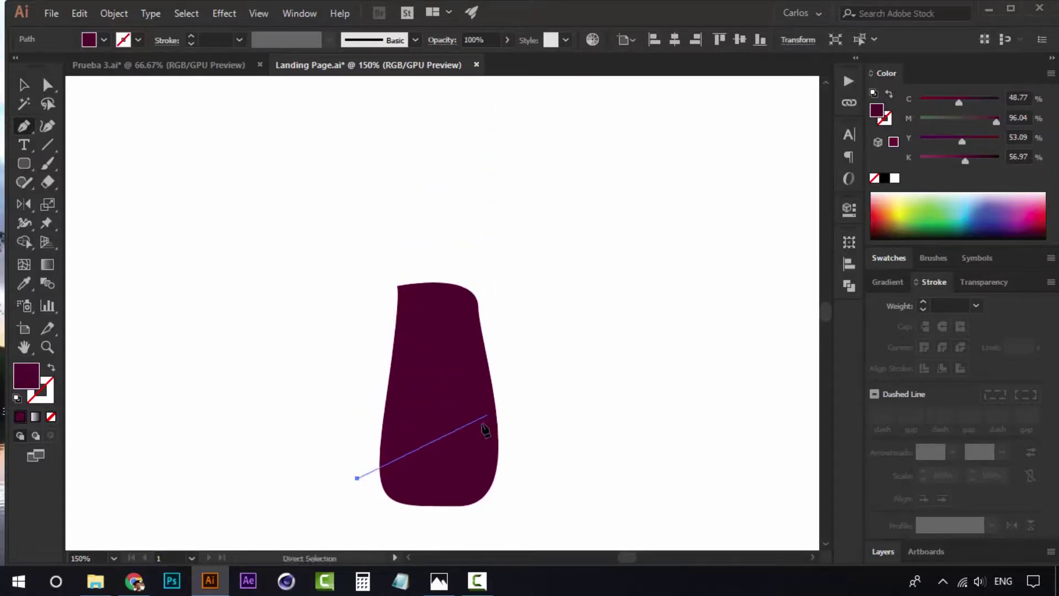
left_click_drag(495, 366, 518, 190)
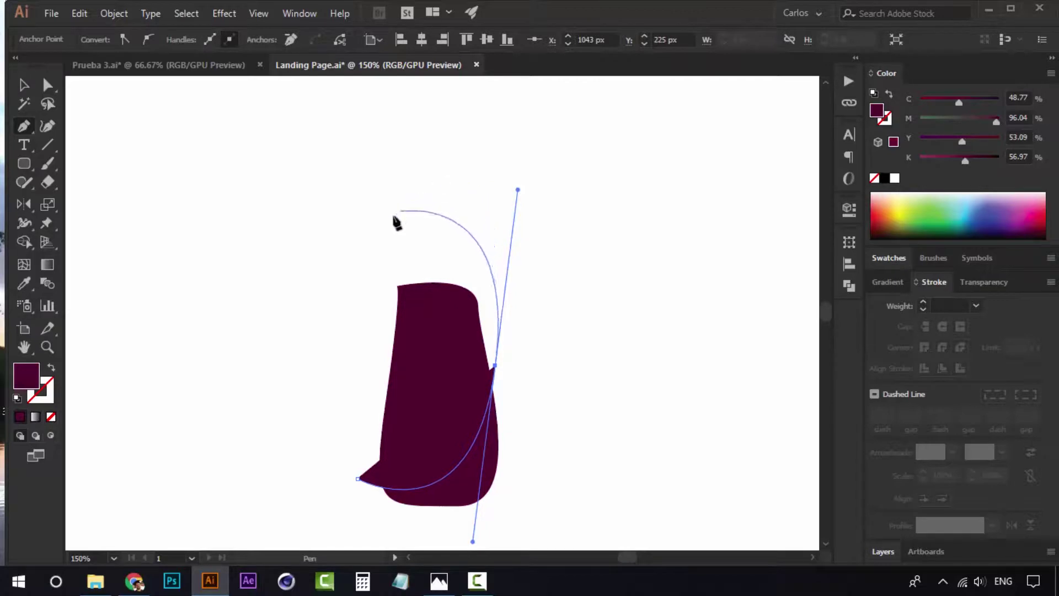
left_click(371, 249)
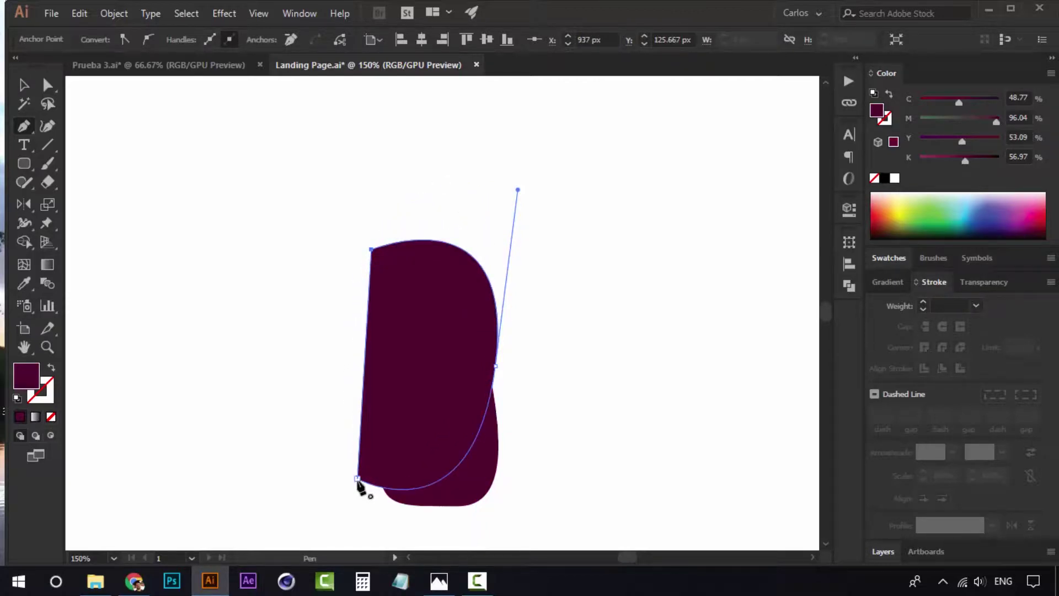
left_click(358, 479)
Step: Recolour the overlay shape with the magenta-purple palette circle above the dark purple one, and deselect it
key("ctrl+minus")
left_click_drag(338, 440, 485, 354)
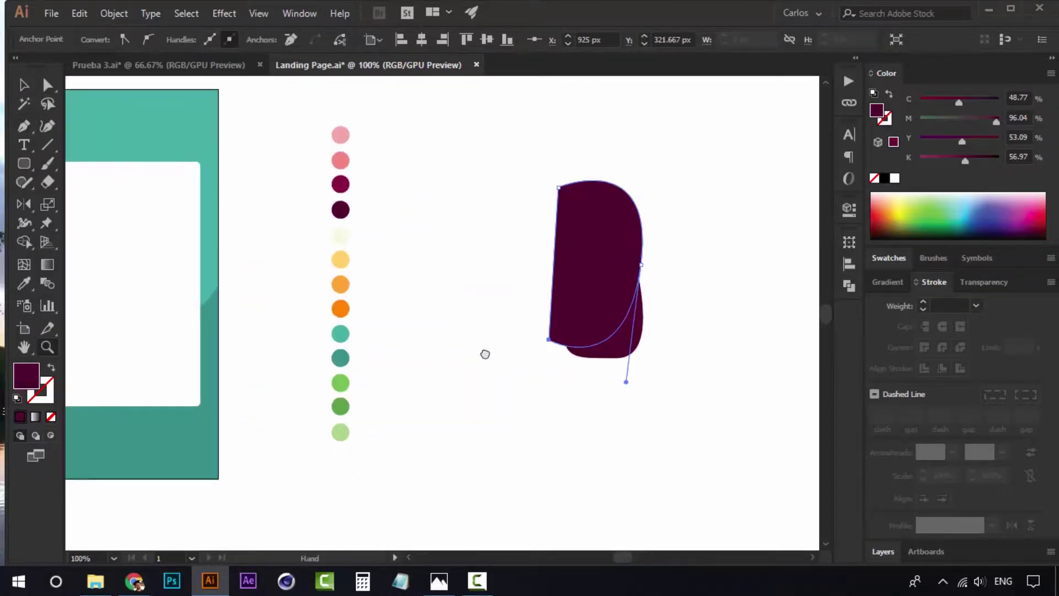
left_click(436, 243)
key("i")
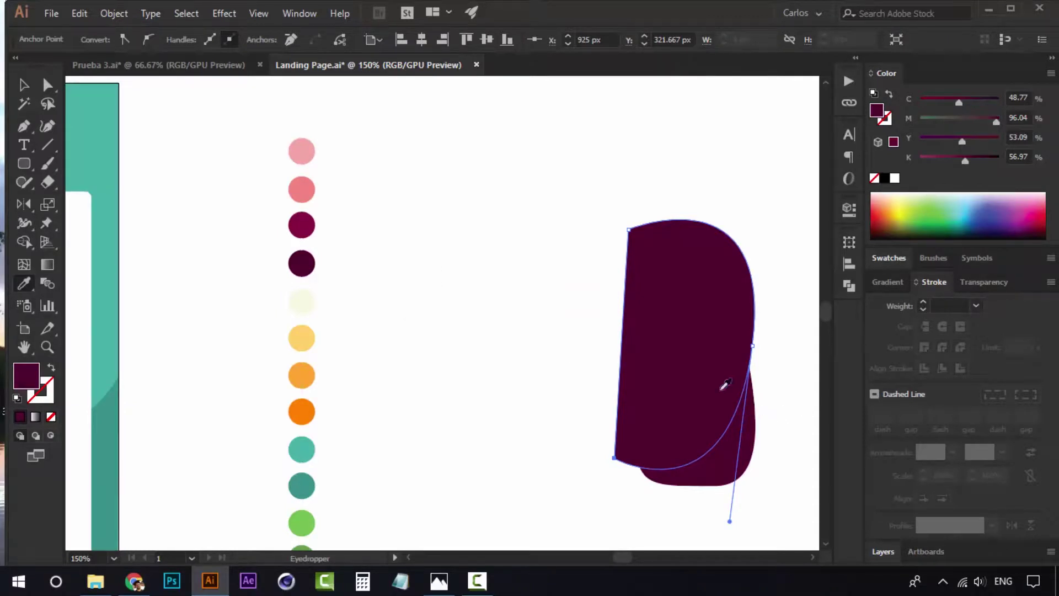
left_click(306, 224)
left_click_drag(484, 296, 322, 274)
key("v")
left_click(357, 274)
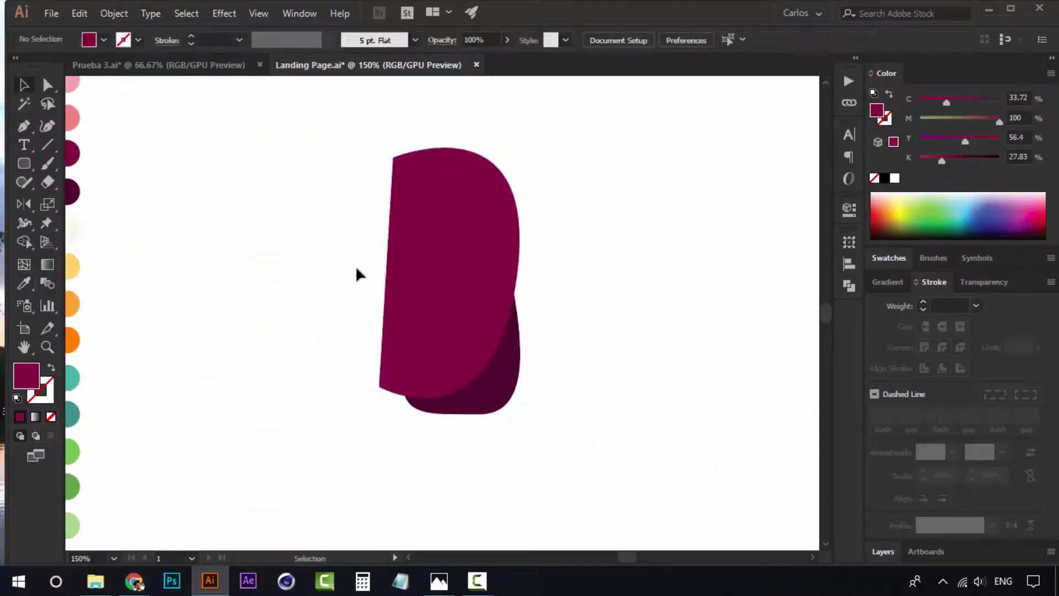
key("ctrl+plus")
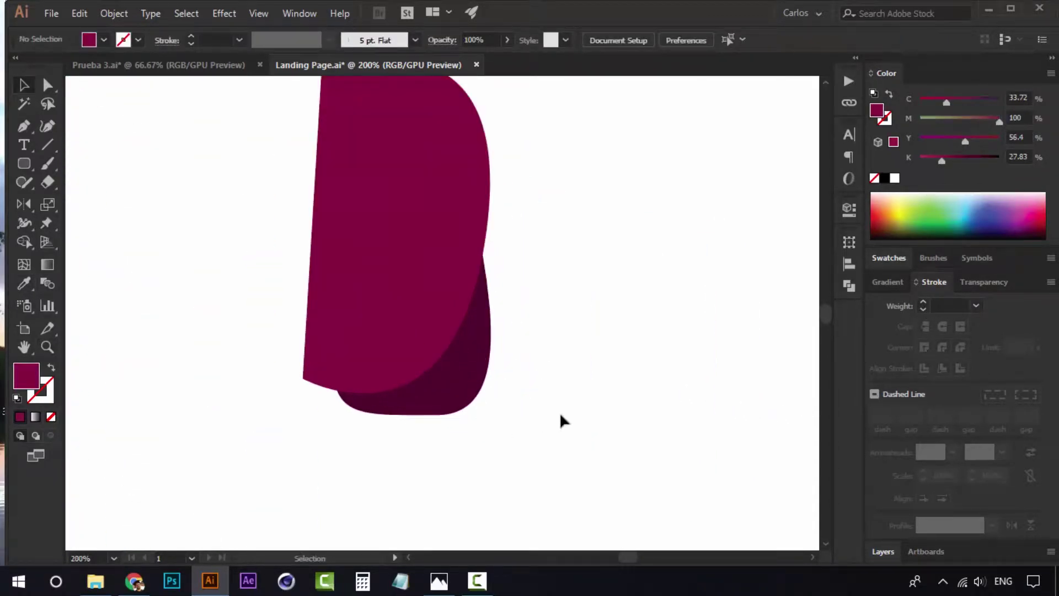
key("a")
left_click(458, 387)
left_click(502, 394)
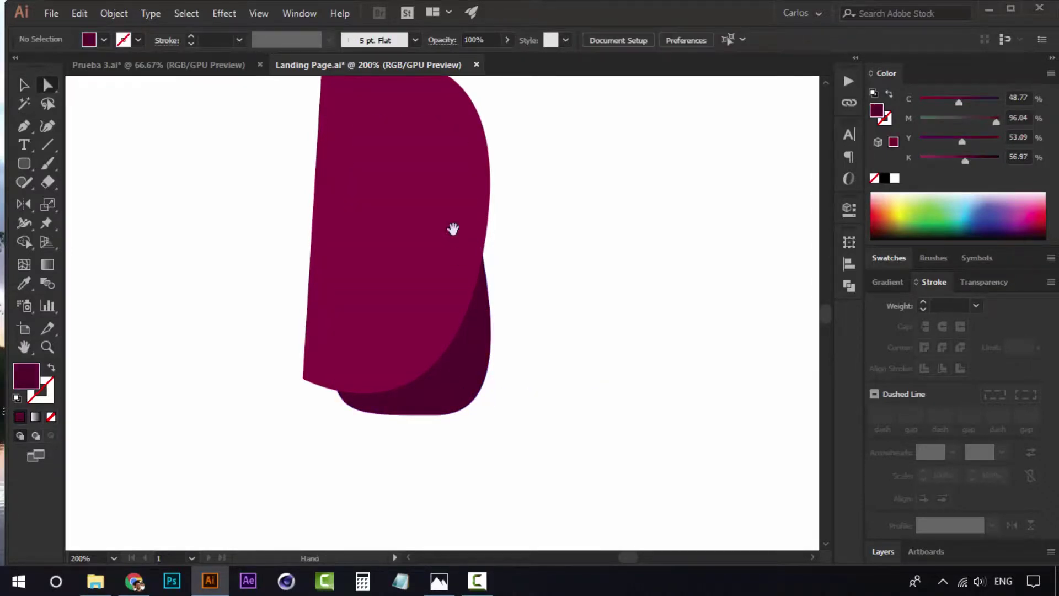
left_click_drag(453, 229, 471, 276)
key("v")
left_click(469, 440)
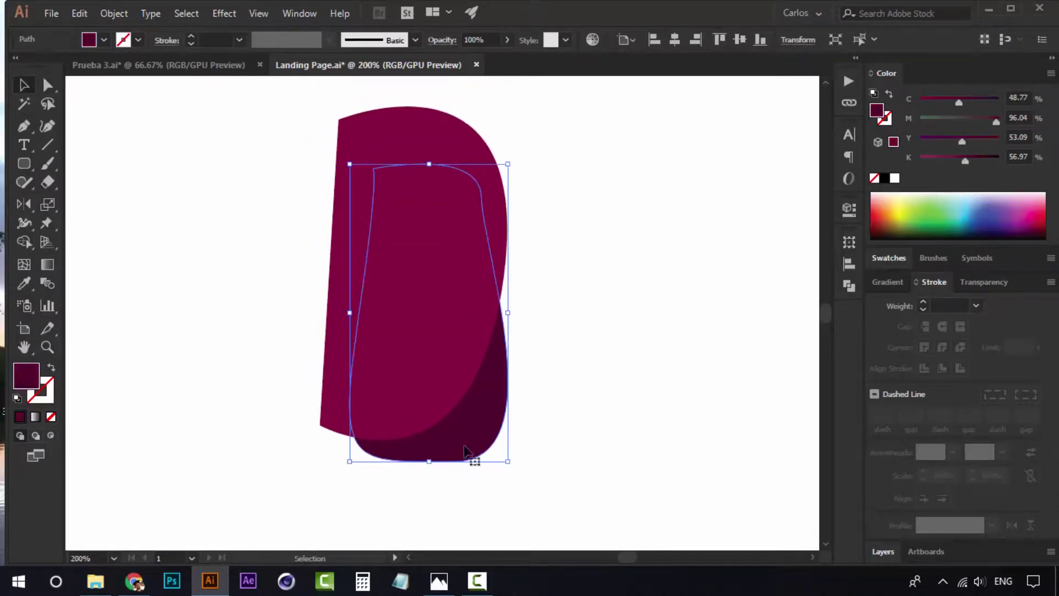
left_click(546, 418)
left_click(482, 418)
left_click(473, 465)
left_click(473, 439)
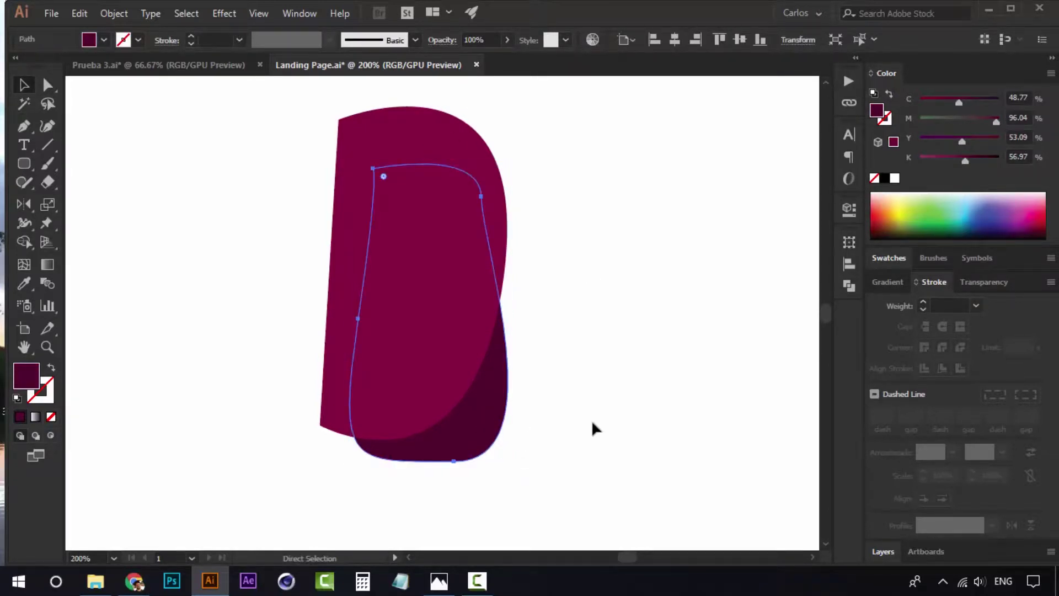
left_click(426, 134)
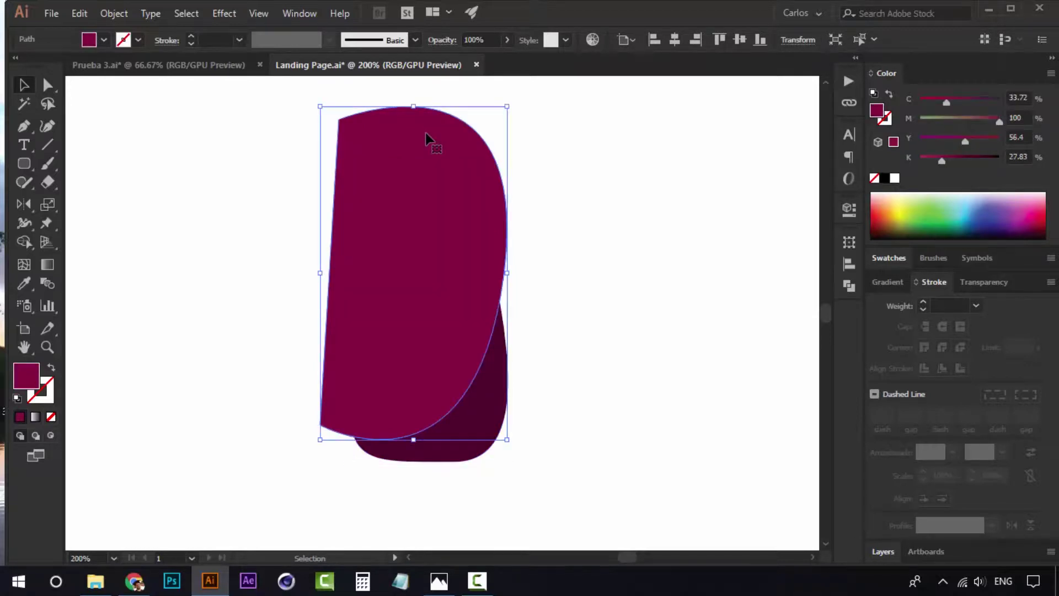
key("a")
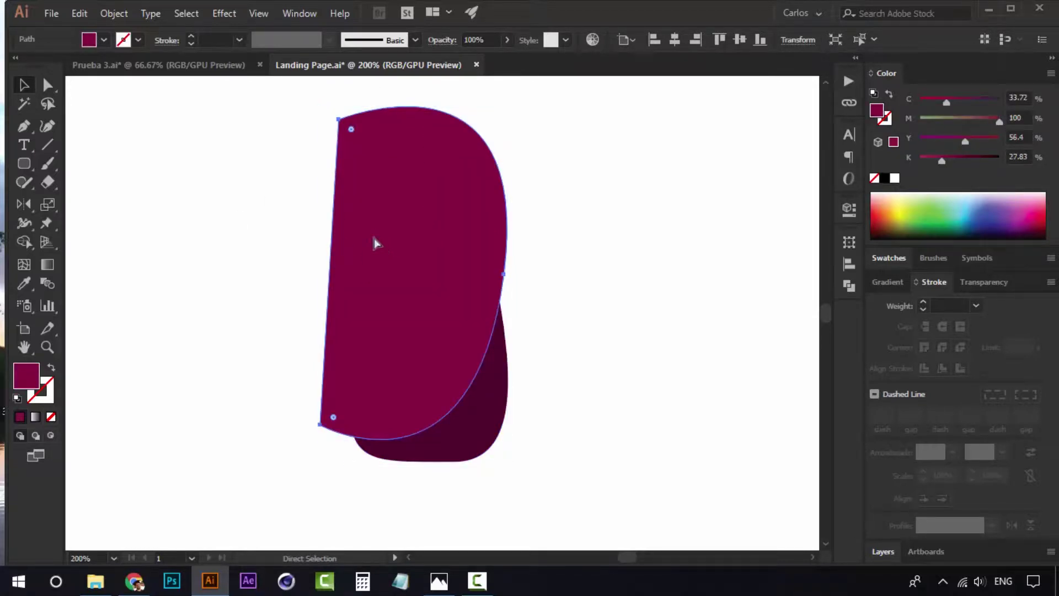
key("v")
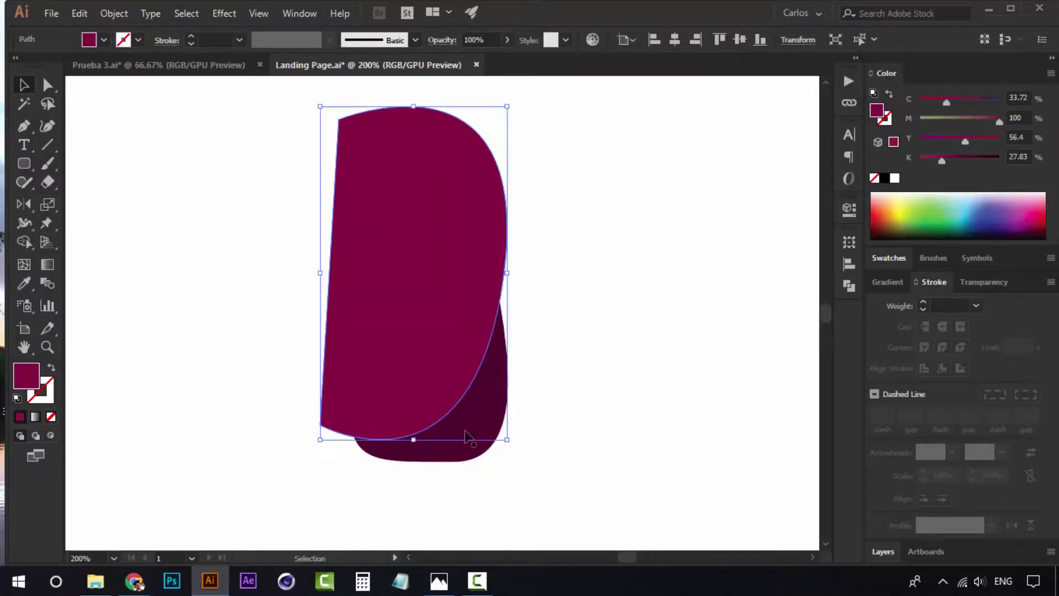
Step: Duplicate the dark purple body in place and bring the copy to the front of the overlay
left_click(484, 456)
key("ctrl+shift+bracketright")
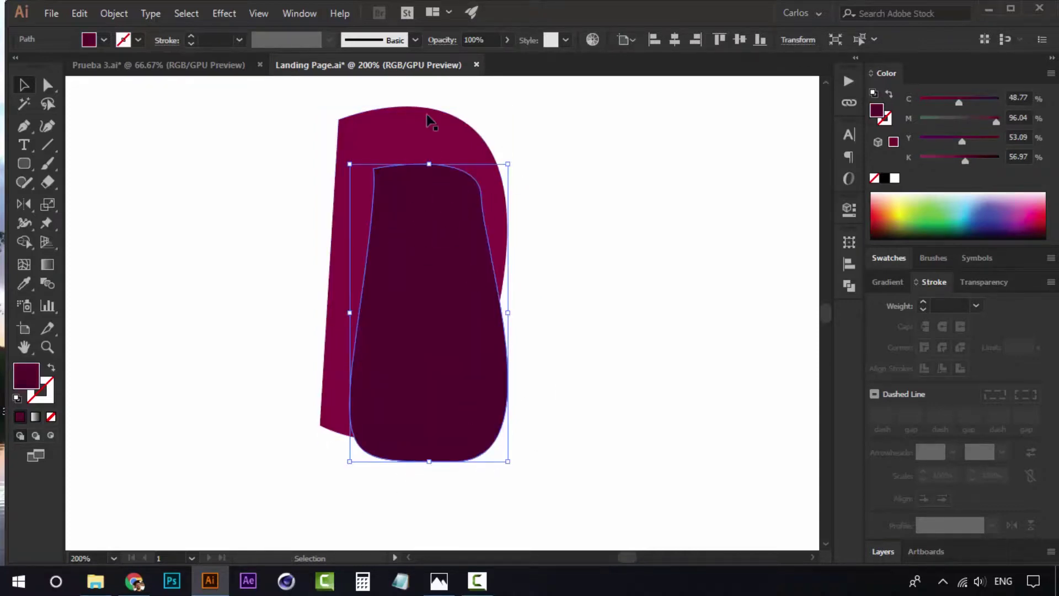
left_click(538, 196)
left_click_drag(480, 219, 366, 231)
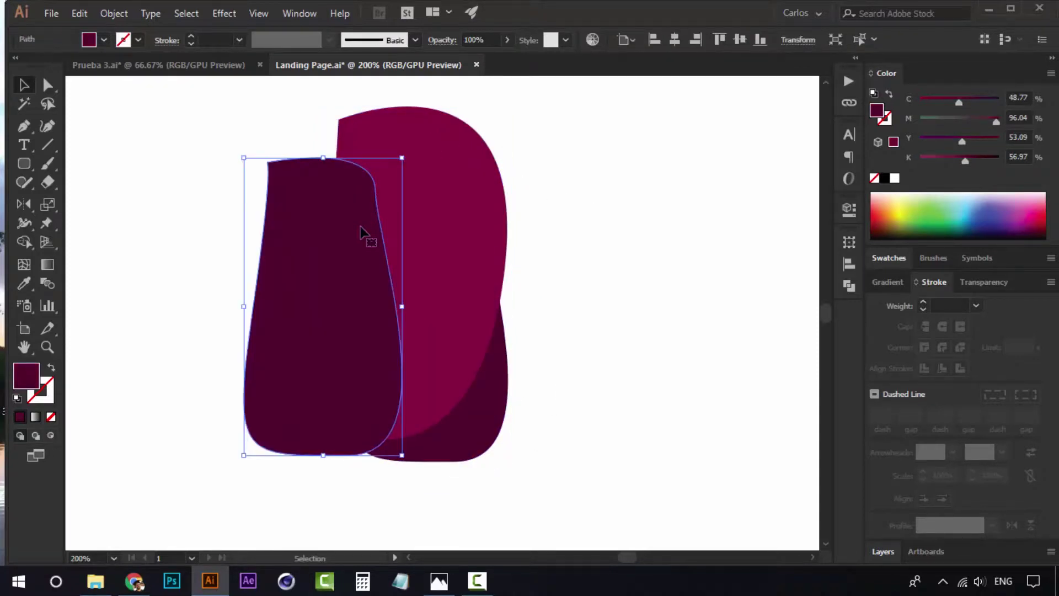
key("ctrl+z")
Step: Clip the magenta overlay to the body's outline by making a clipping mask from the front body copy
left_click(552, 246)
left_click(446, 227)
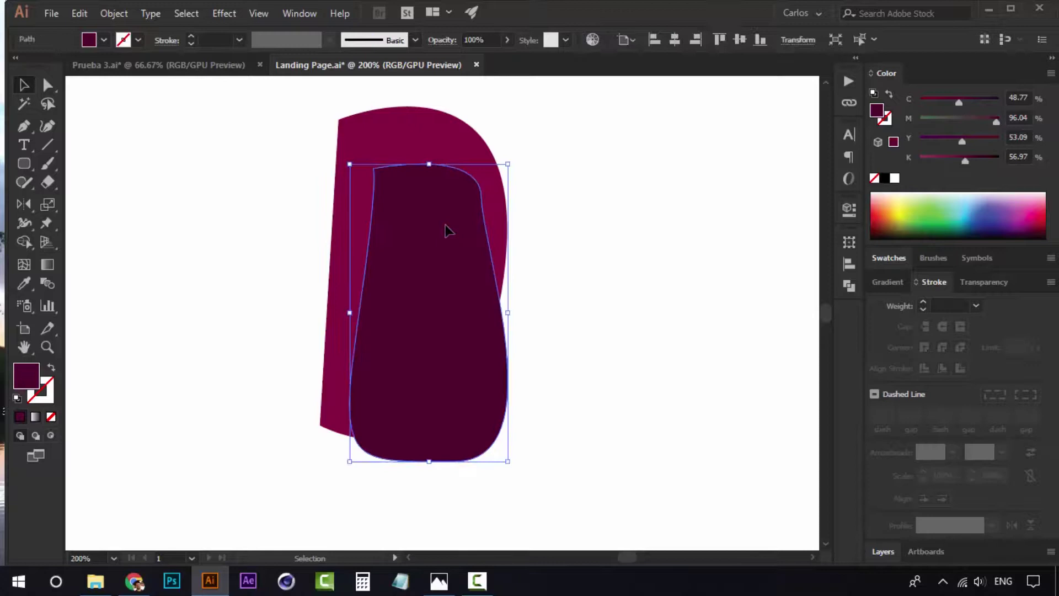
left_click(433, 121, "shift")
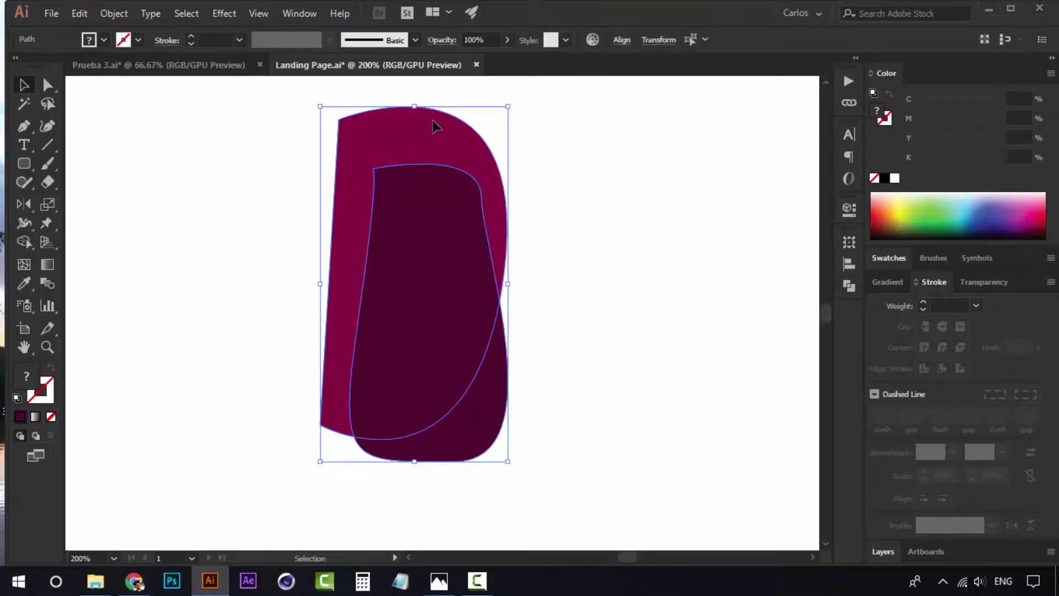
key("ctrl+7")
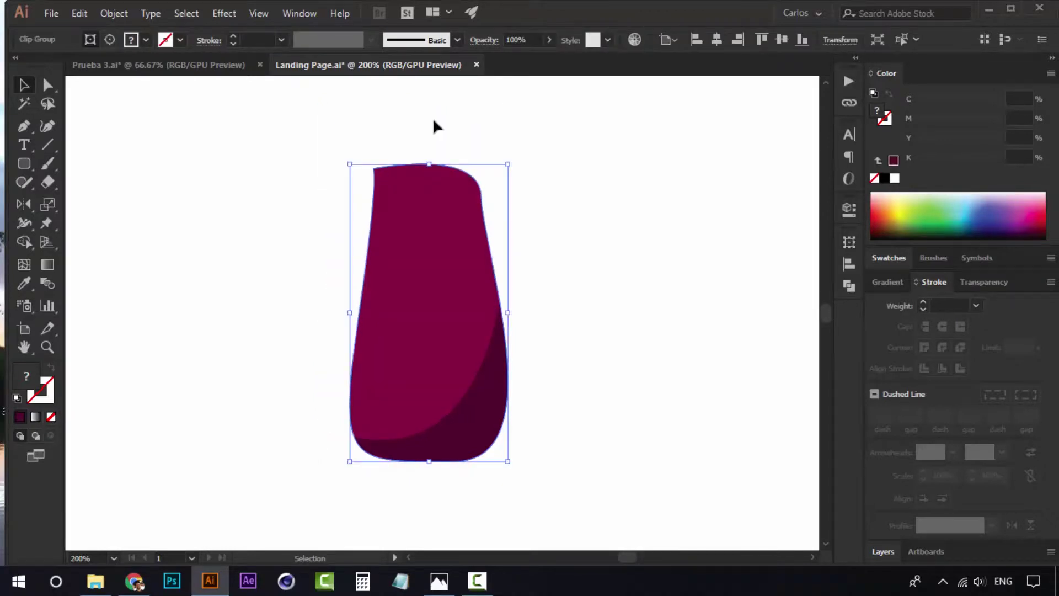
left_click(586, 225)
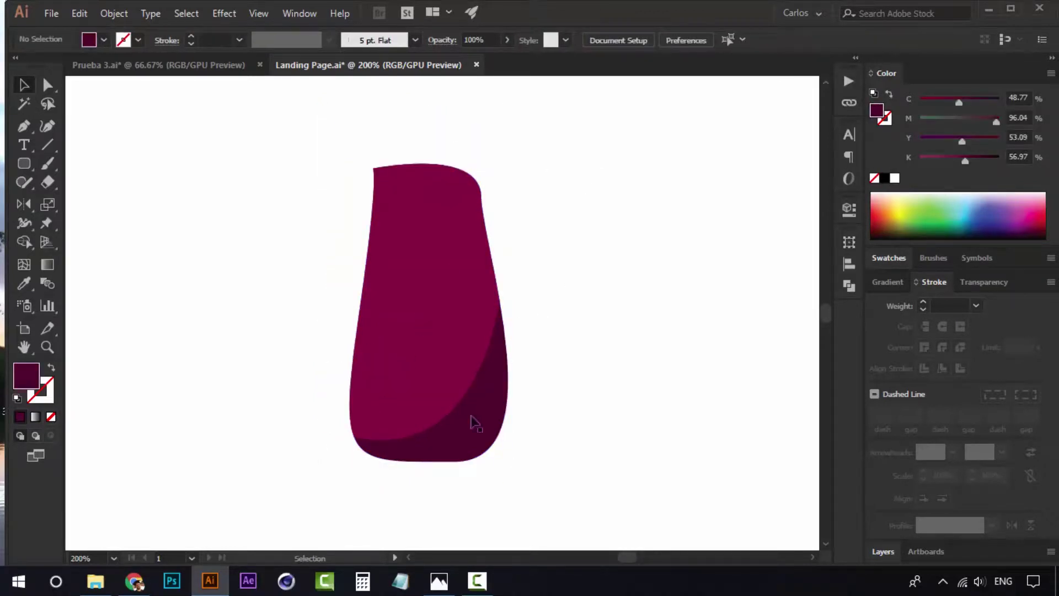
Step: Duplicate the magenta shape inside the clipping mask, offsetting the copy slightly up and to the left
left_click_drag(508, 389, 600, 390)
left_click_drag(659, 253, 684, 283)
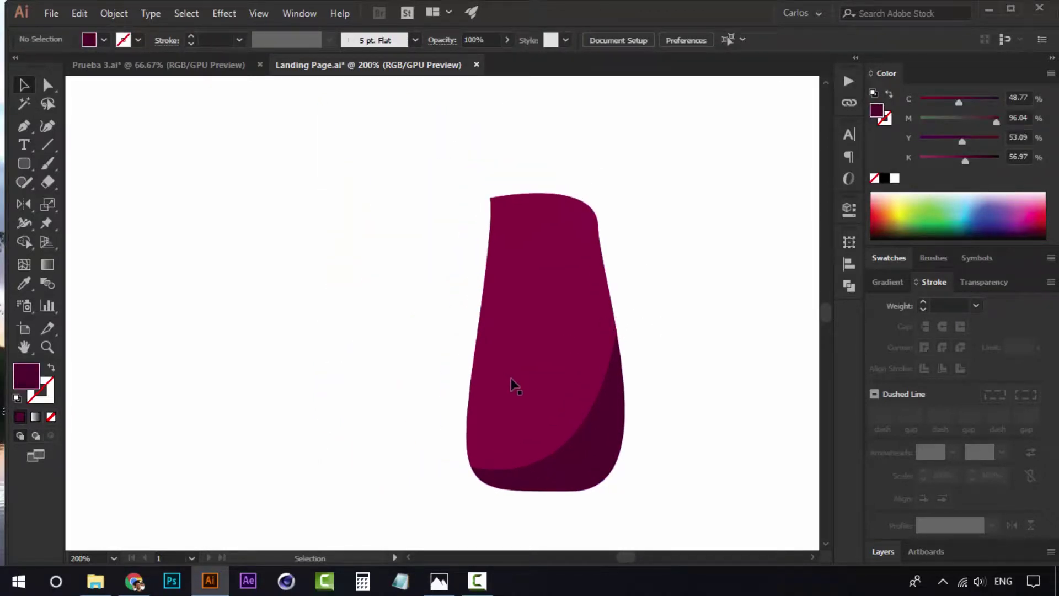
key("a")
left_click(546, 390)
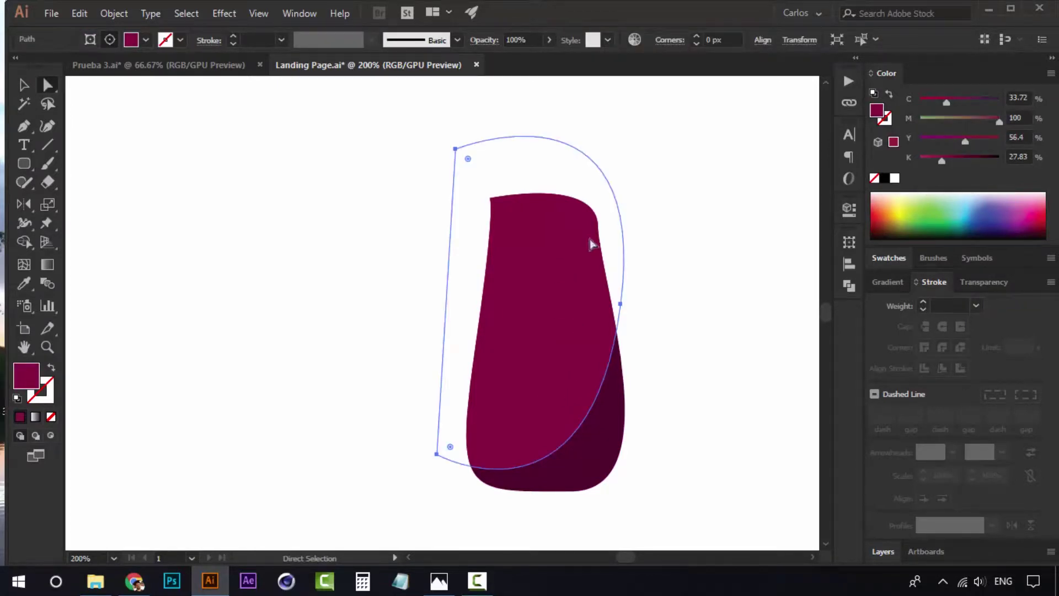
left_click(294, 197)
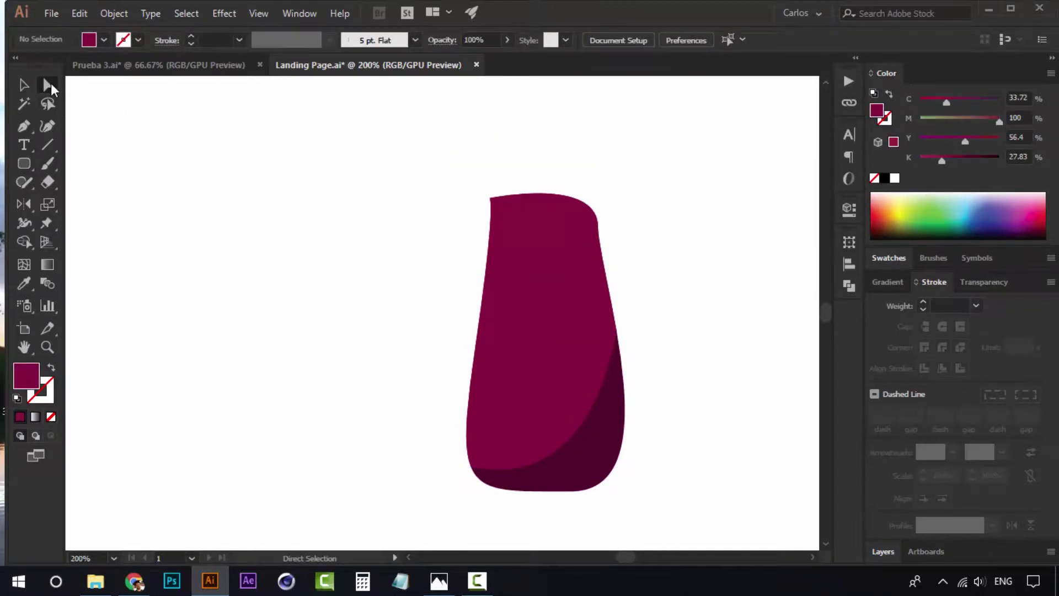
left_click(564, 327)
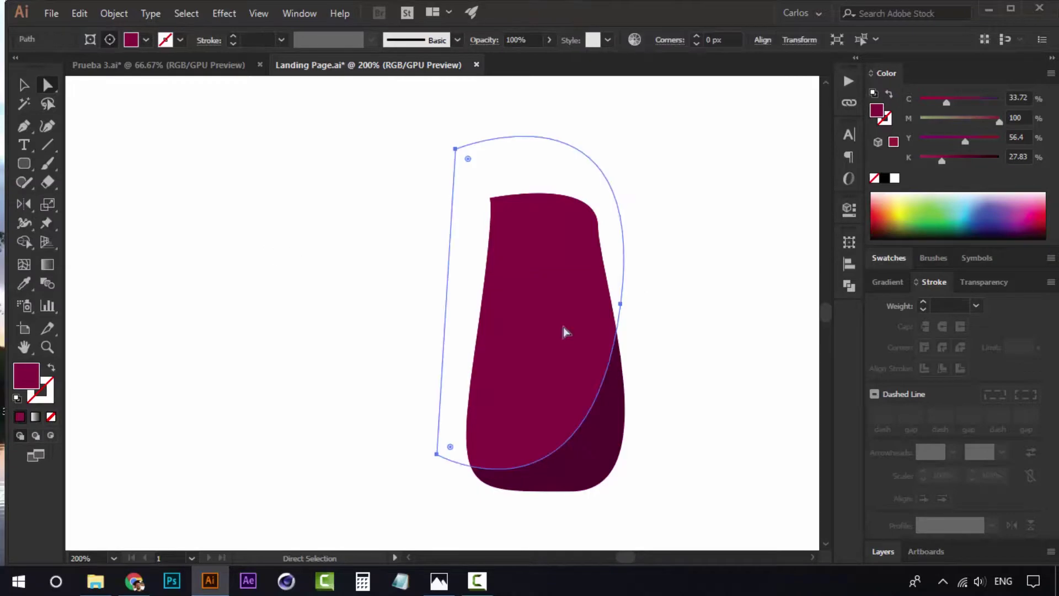
left_click_drag(568, 360, 539, 334)
key("v")
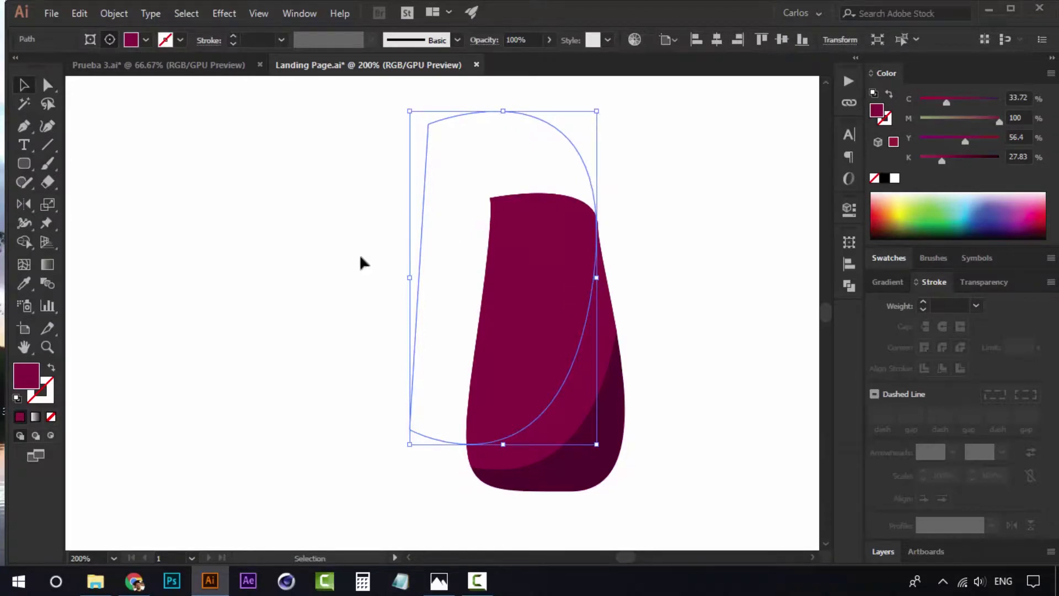
Step: Colour the duplicated shape inside the mask with the pale cream palette circle below the dark purple one
left_click_drag(361, 262, 338, 379)
key("i")
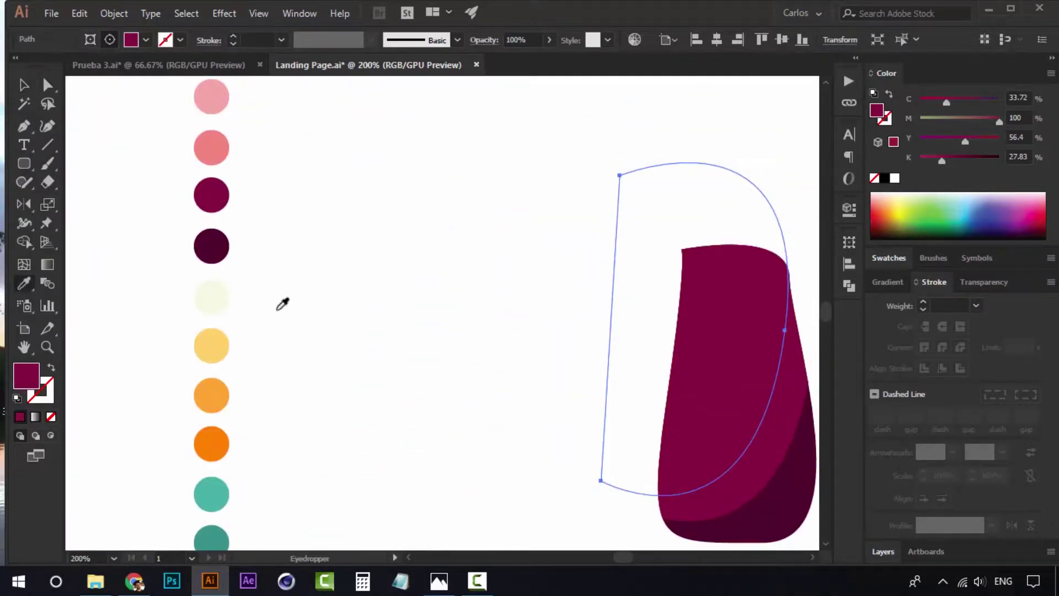
key("space")
left_click_drag(276, 301, 330, 333)
left_click(273, 326)
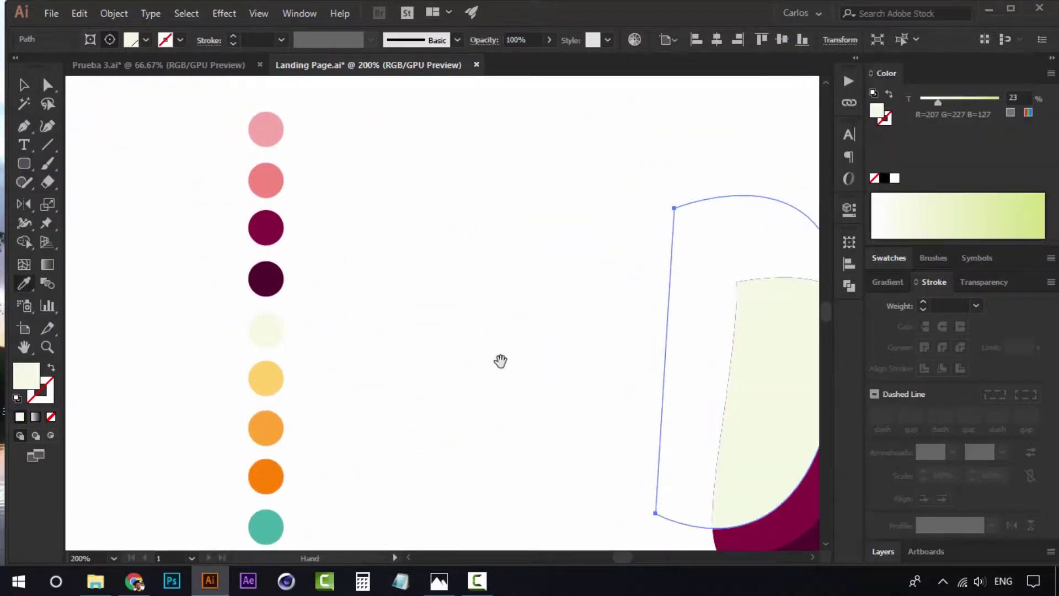
key("space")
left_click_drag(499, 362, 294, 282)
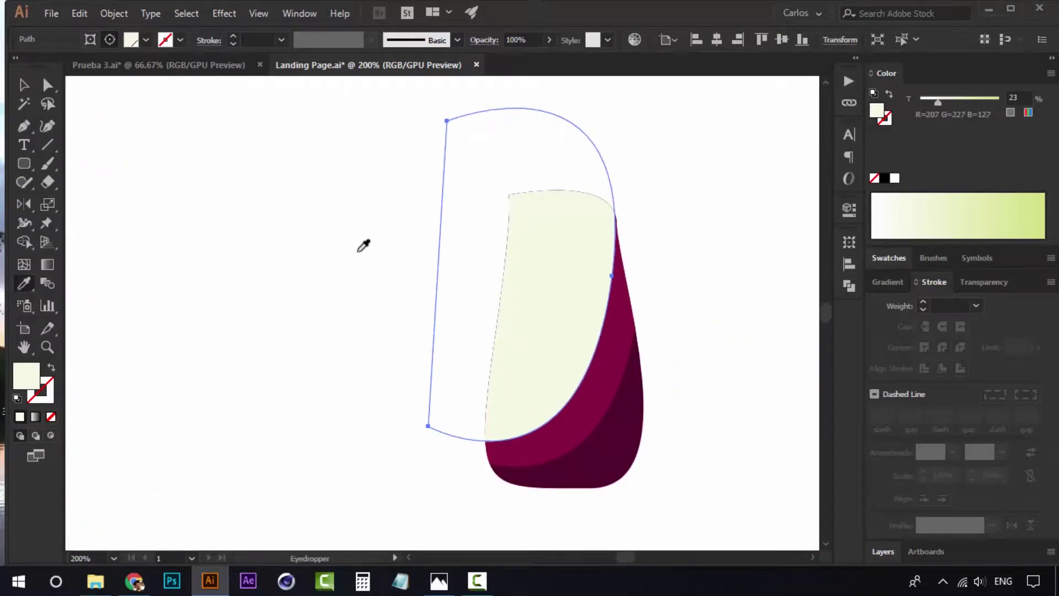
Step: Scale down the cream shape and shift it left inside the mask, leaving a magenta band above, beside and below it
key("v")
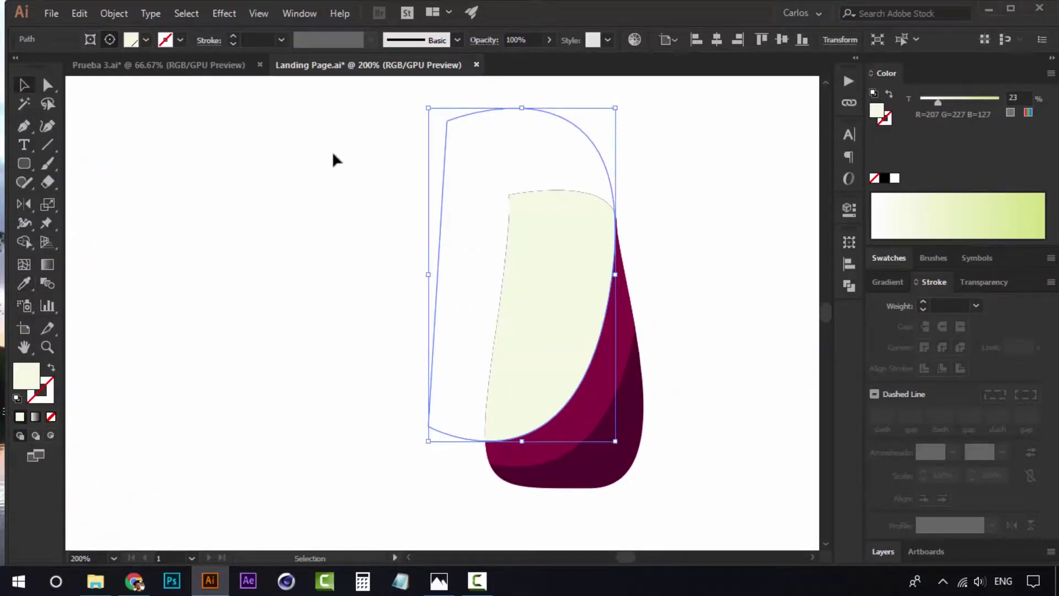
key("space")
left_click_drag(440, 212, 368, 201)
left_click_drag(357, 96, 379, 198)
mouse_move(475, 307)
left_mouse_down()
mouse_move(458, 301)
mouse_move(468, 306)
left_mouse_up()
key("Left")
key("Left")
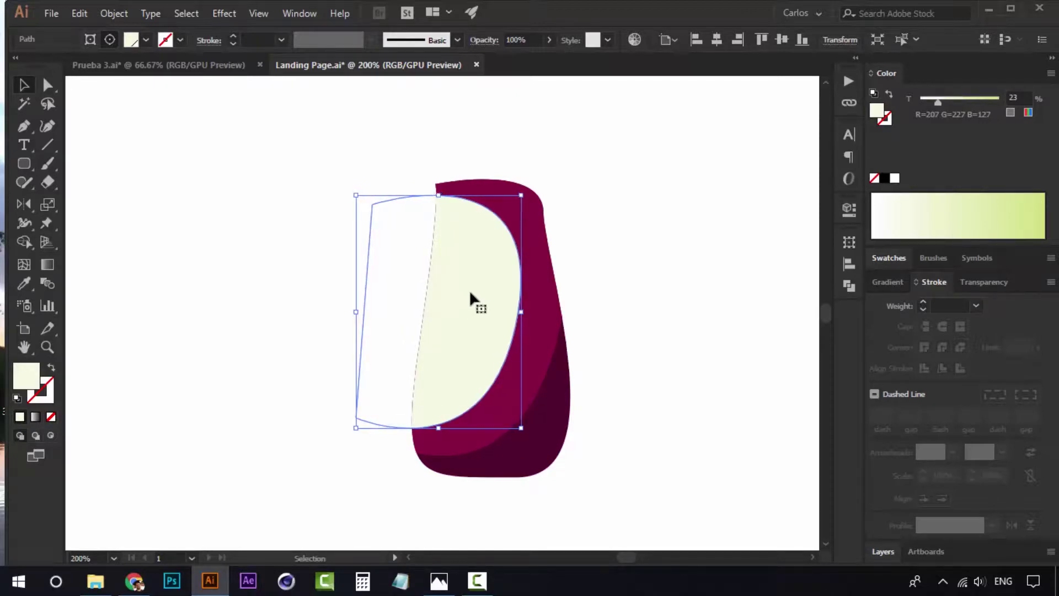
key("Down")
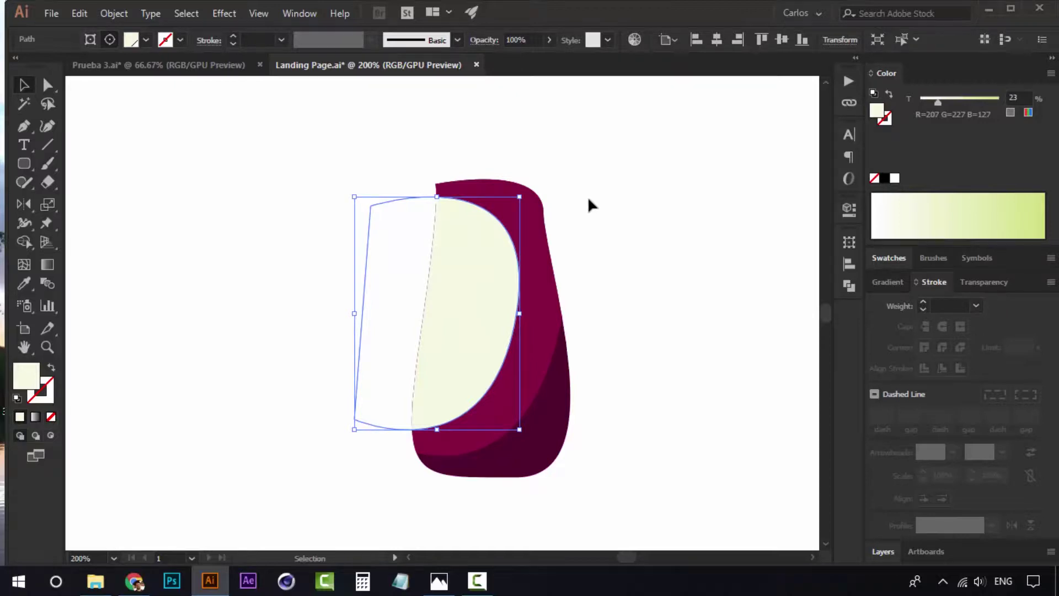
left_click(588, 196)
left_click_drag(552, 301, 422, 324)
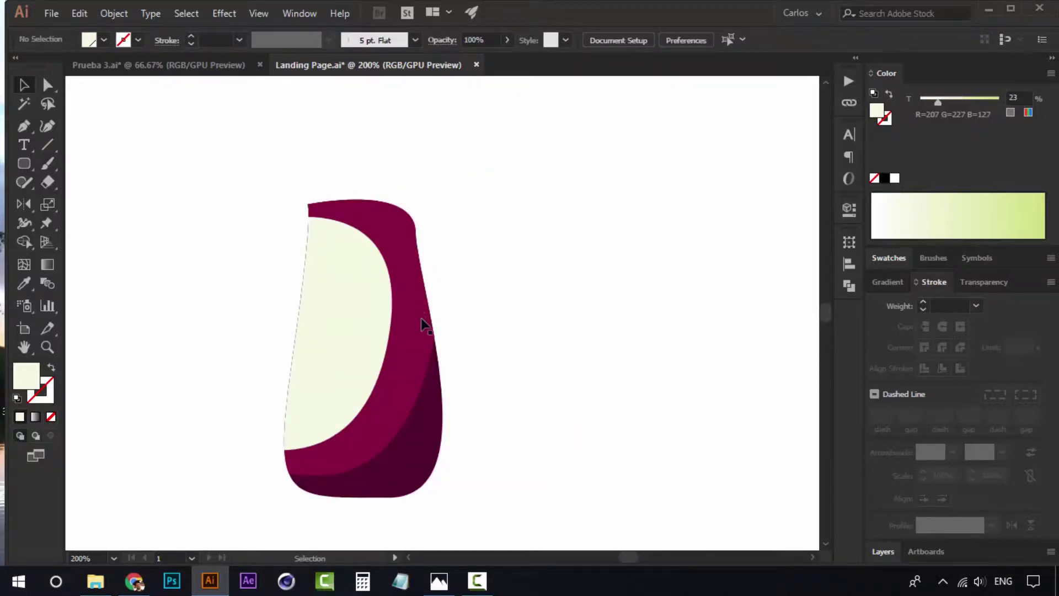
key("z")
left_click(421, 360)
left_click_drag(421, 360, 506, 373)
key("v")
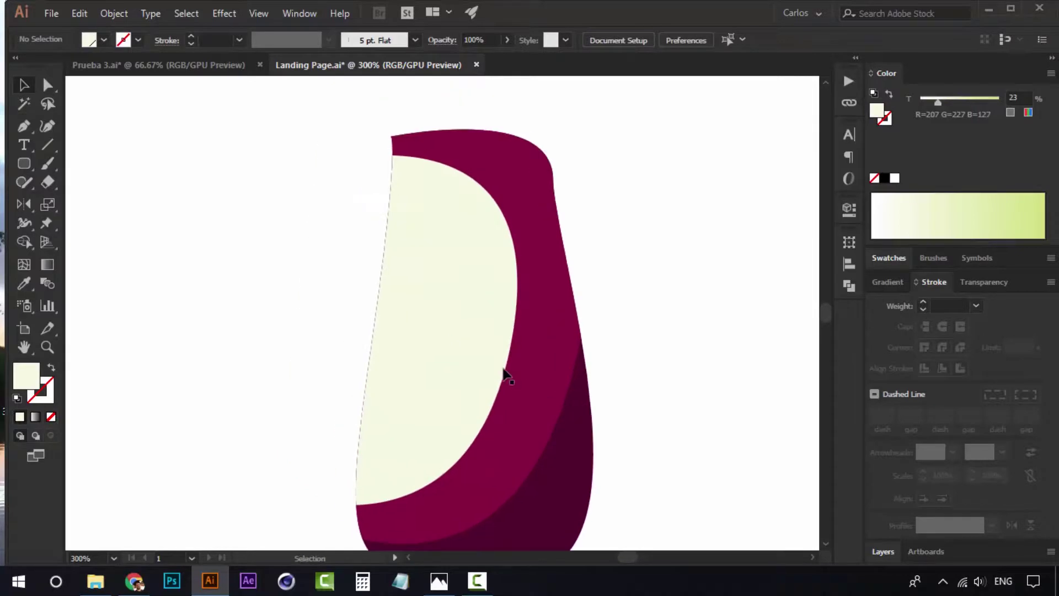
Step: Nudge the cream chest shape slightly upward inside the clipping mask, narrowing the magenta band above it
scroll(546, 300, "up", 2)
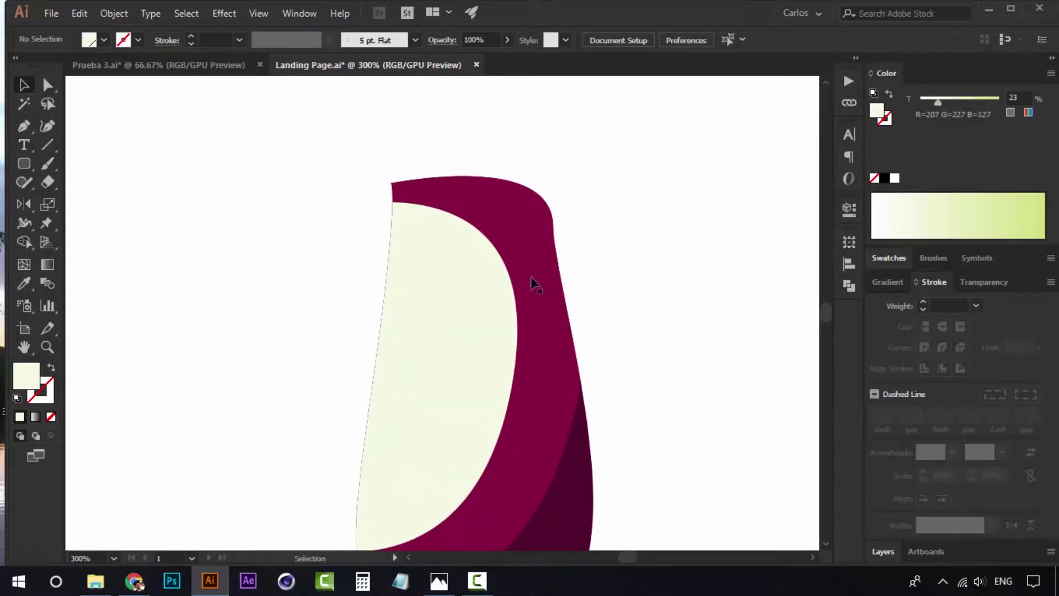
left_click(435, 309)
left_click(755, 334)
left_click_drag(523, 371, 528, 316)
left_click_drag(501, 275, 507, 314)
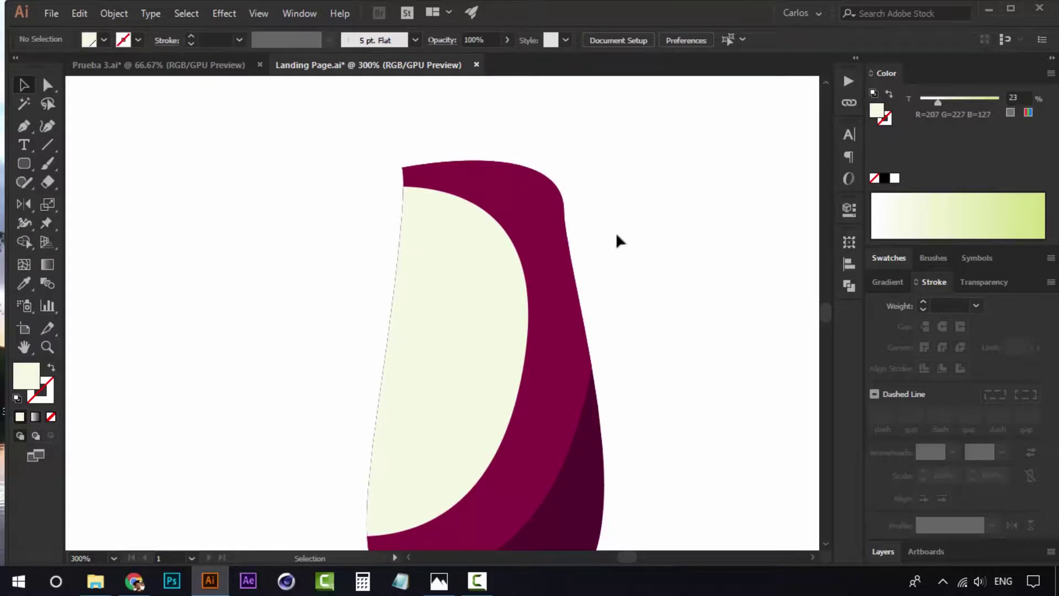
key("a")
left_click(496, 303)
left_click_drag(489, 331, 490, 326)
key("ctrl+shift+a")
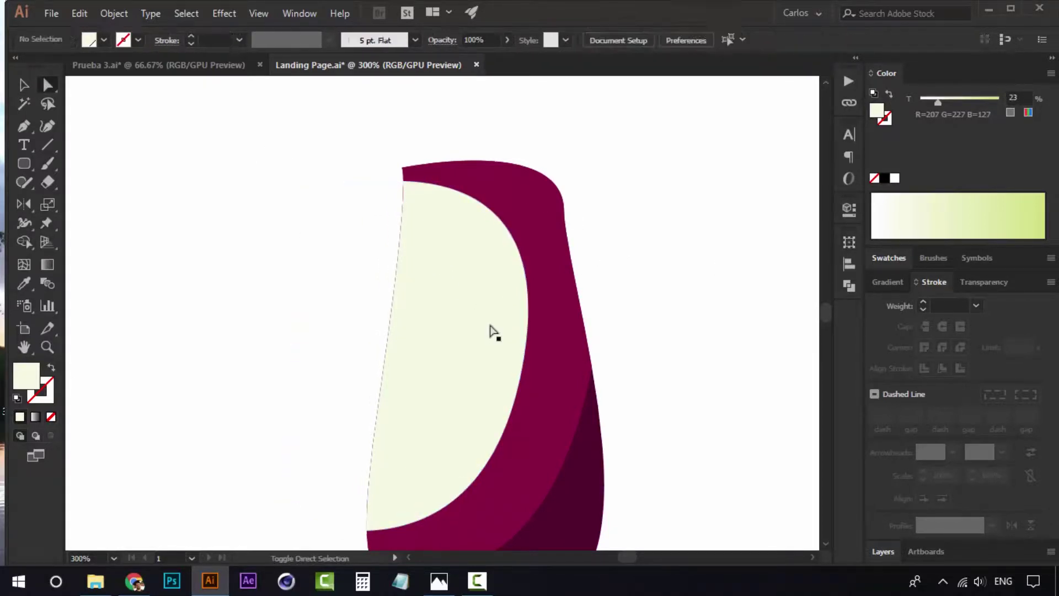
left_click(460, 311)
left_click(683, 284)
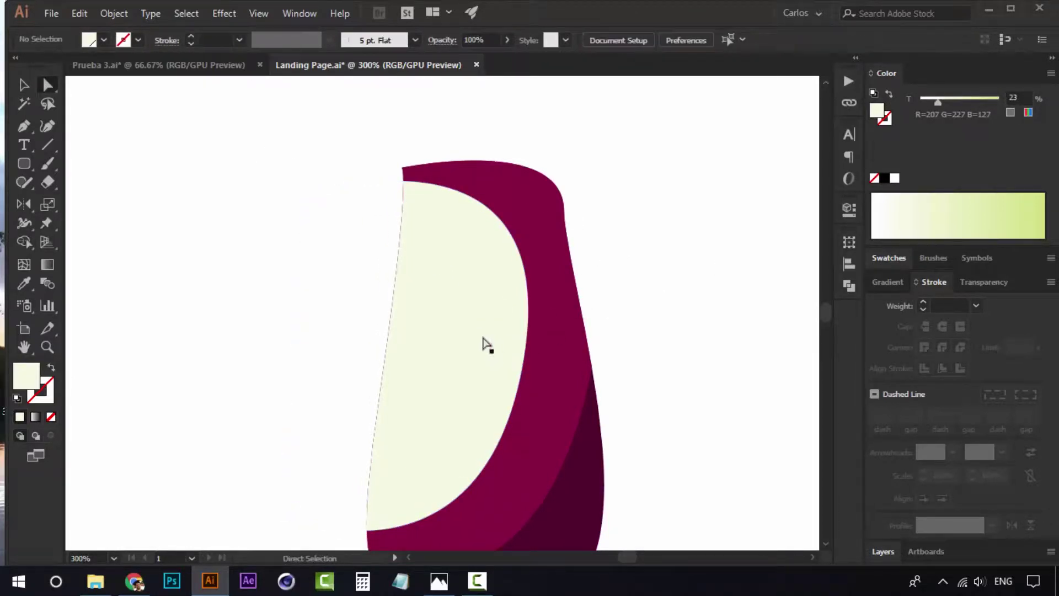
Step: Duplicate the cream chest shape inside the mask, placing the copy up over the toucan's head
left_click(492, 317)
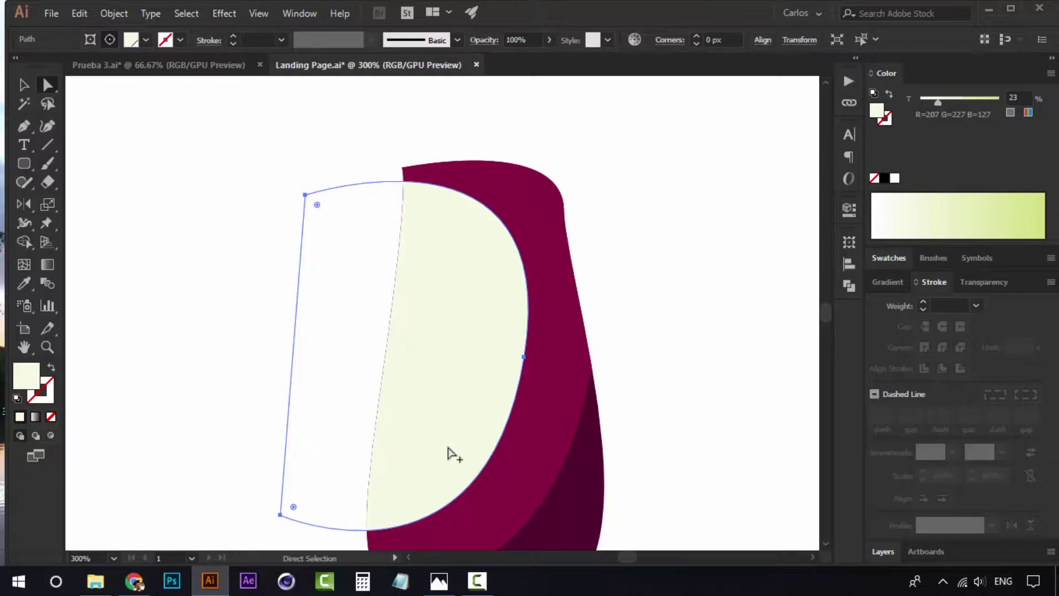
left_click_drag(448, 465, 519, 199)
key("z")
left_click(395, 361, "alt")
left_click(395, 361, "alt")
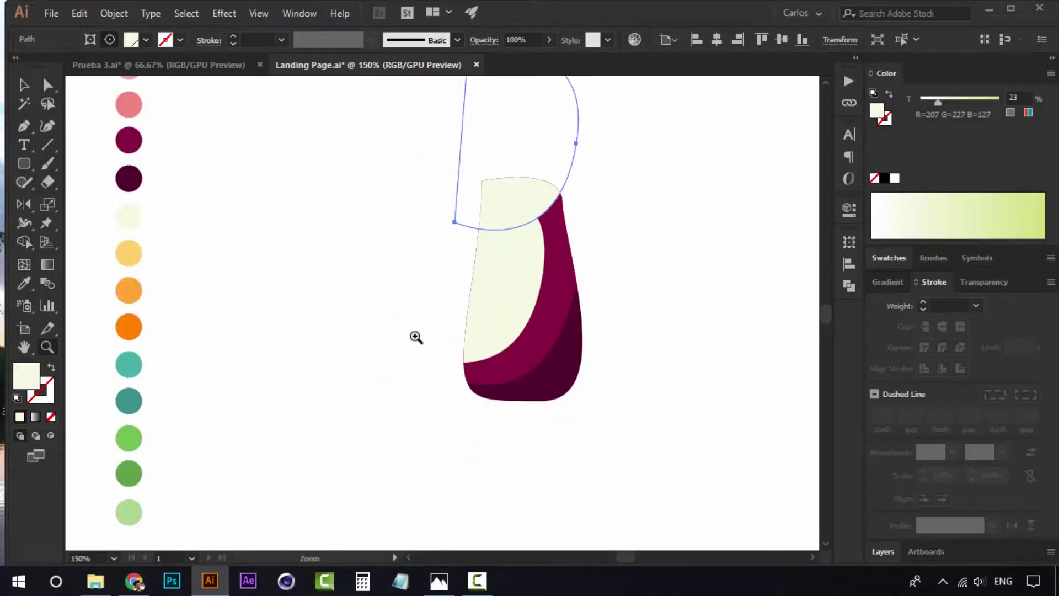
left_click_drag(408, 319, 485, 335)
Step: Colour the duplicated shape over the head with the light yellow palette circle below the cream one
key("i")
left_click(218, 264)
left_click_drag(416, 278, 327, 310)
key("a")
left_click(416, 269)
left_click_drag(441, 325, 517, 267)
Step: Copy the cream chest shape and paste the copy in place in front of the yellow head shape
key("z")
left_click(454, 302)
left_click(453, 302)
left_click(440, 335)
key("a")
key("z")
left_click(471, 287, "alt")
key("a")
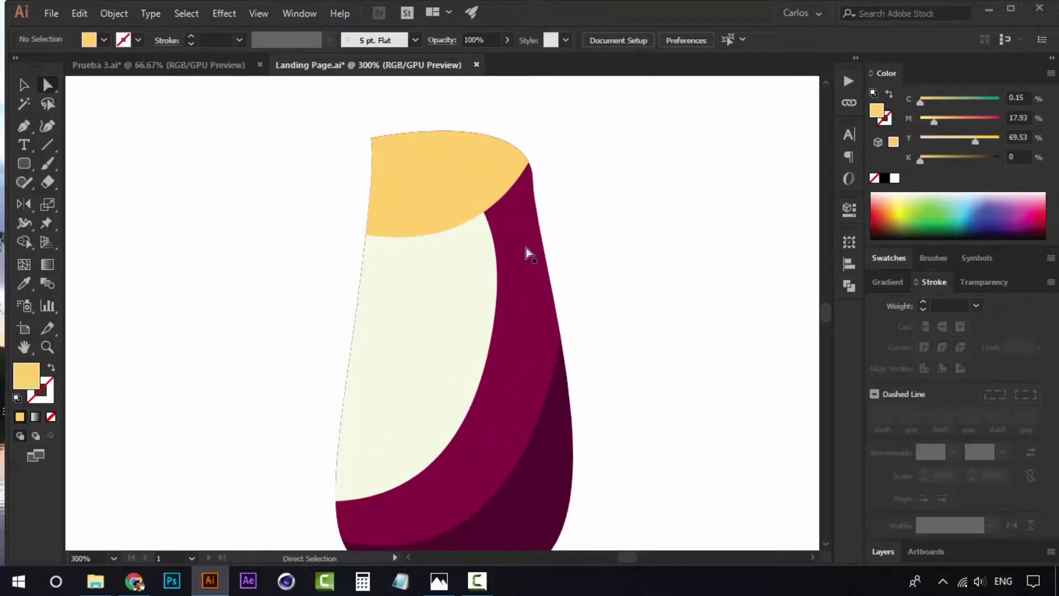
left_click(459, 304)
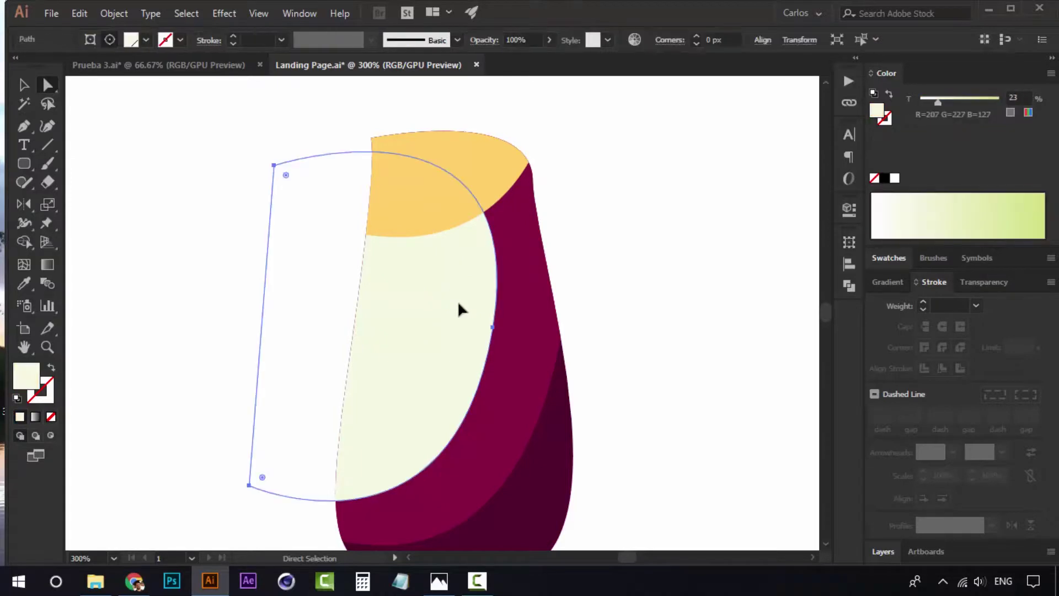
key("ctrl")
left_click(438, 200)
key("ctrl")
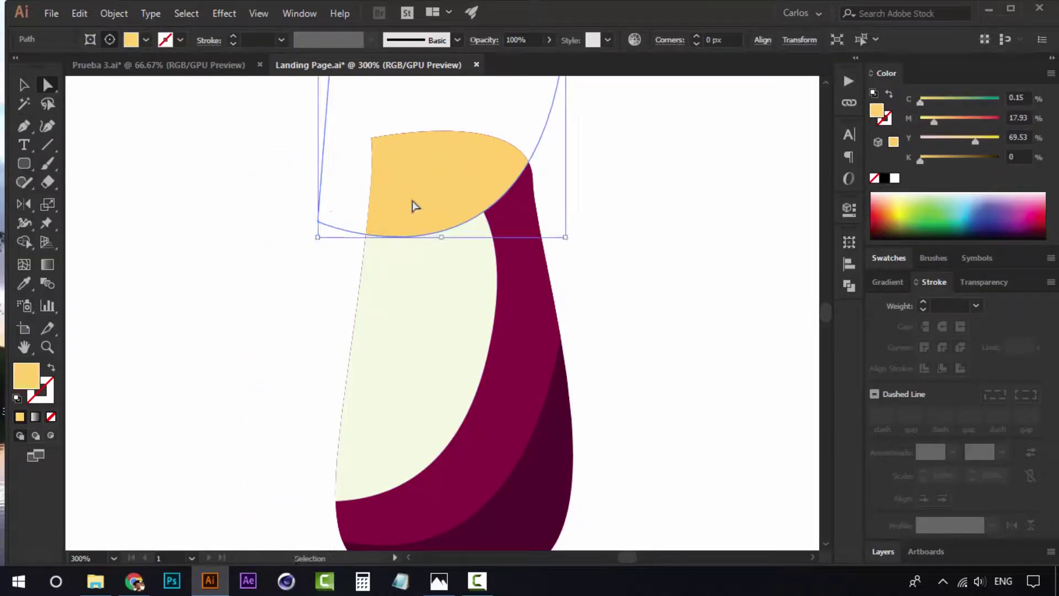
left_click(415, 205, "ctrl")
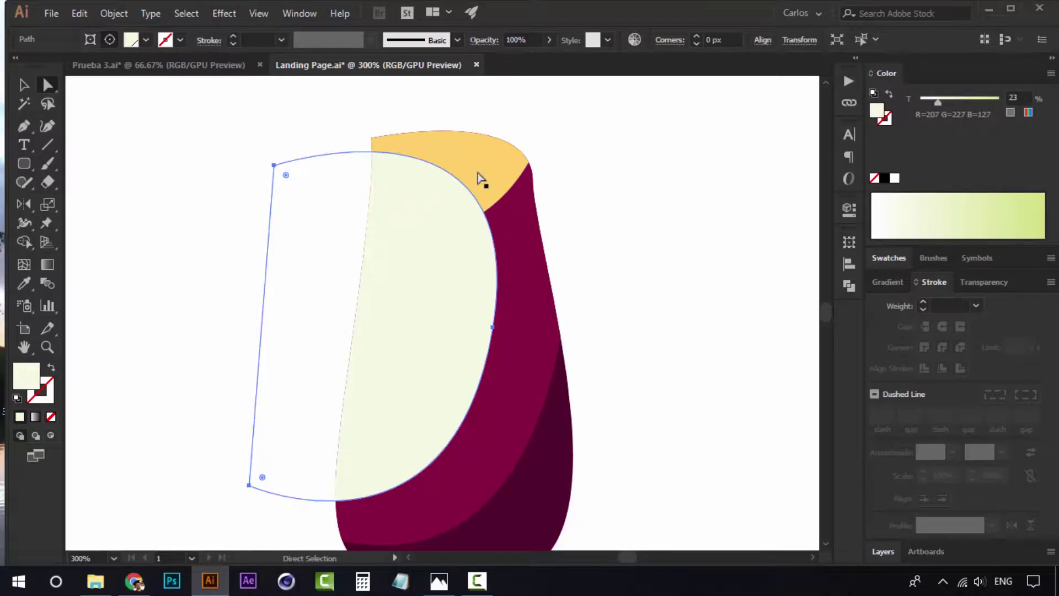
Step: Make a clipping mask from the cream copy so the yellow shape is confined to the chest outline
left_click(497, 179, "ctrl+shift")
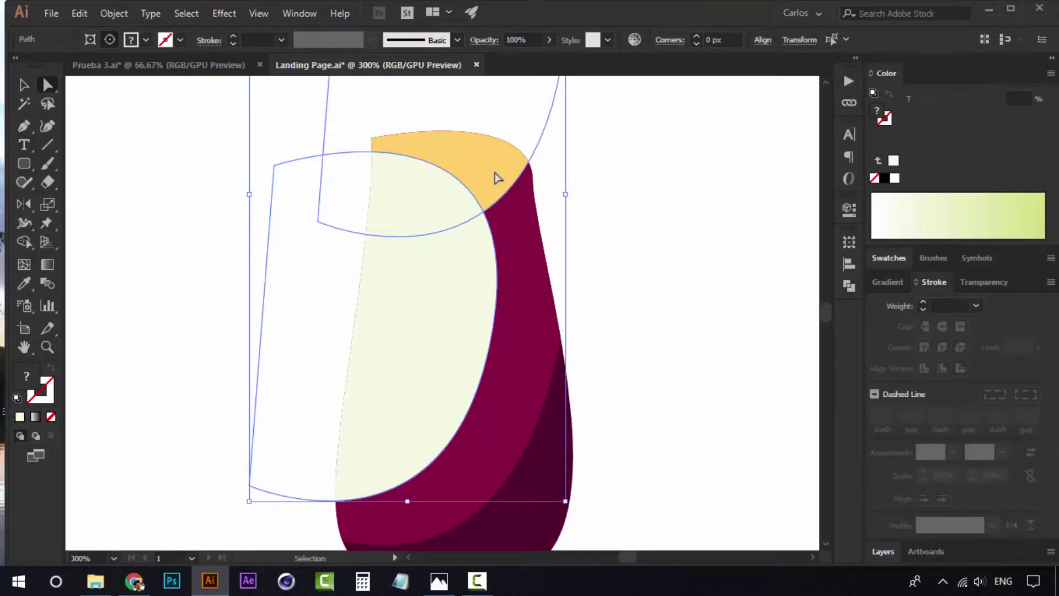
key("ctrl+7")
left_click(631, 220)
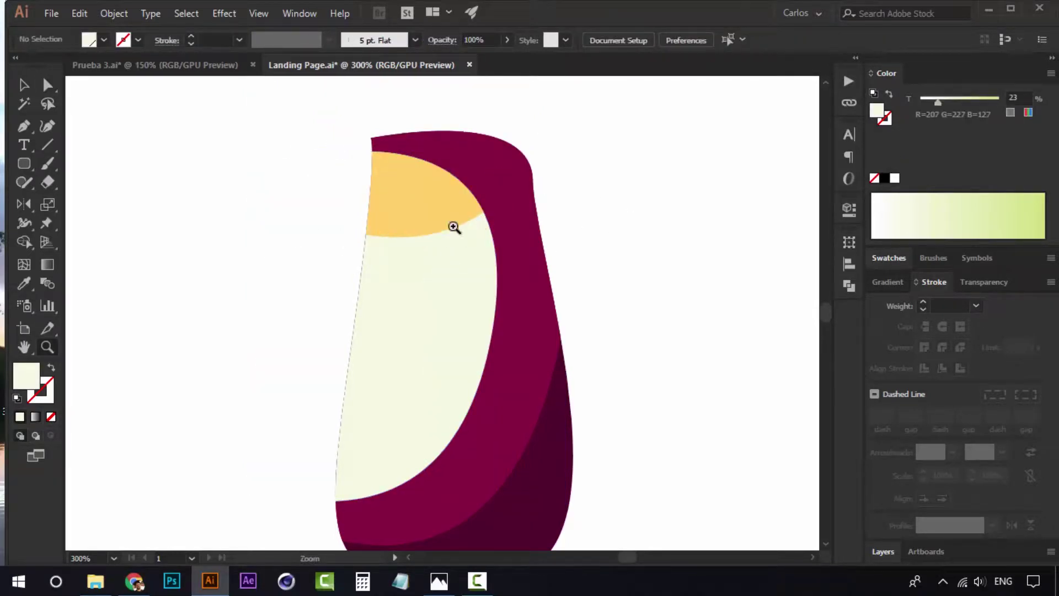
Step: Lighten the yellow face patch to a peach tone by setting its Y value to 51%
left_click(605, 241)
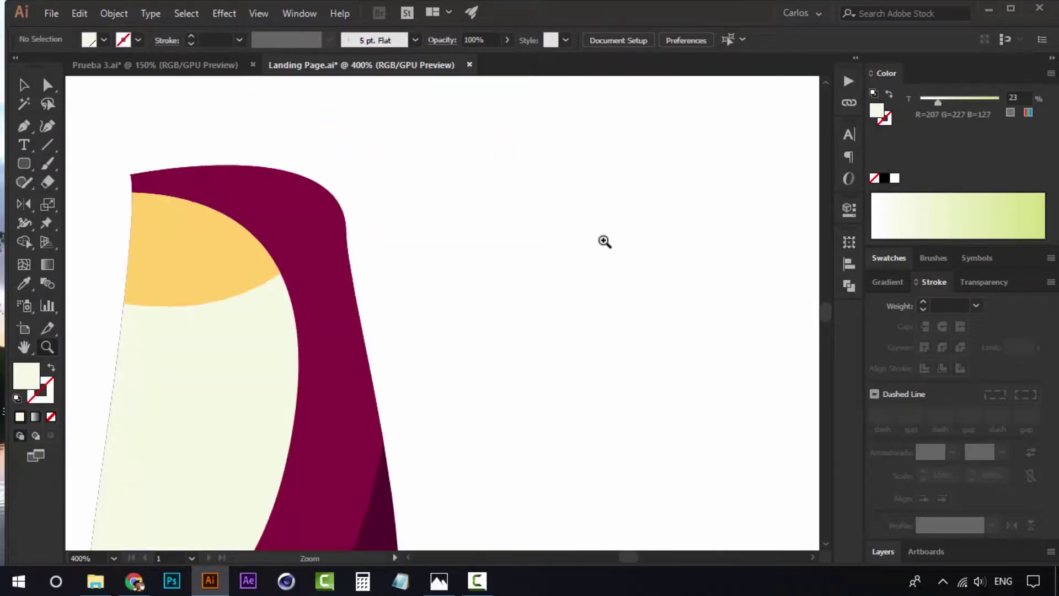
key("a")
scroll(430, 305, "left", 5)
scroll(430, 305, "down", 1)
left_click(359, 232)
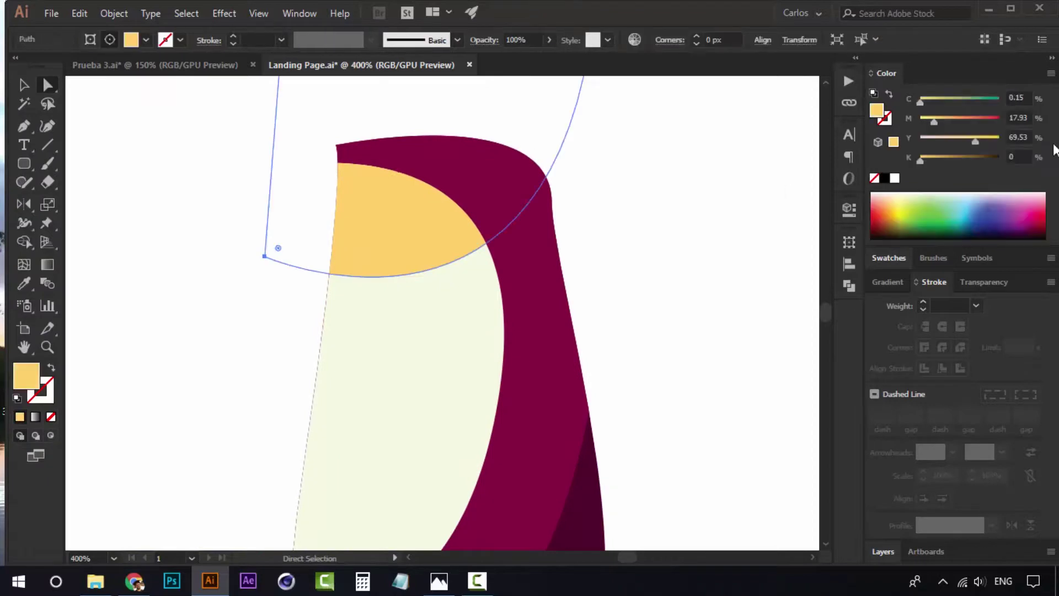
left_click(770, 216)
Step: Draw a small circle with the Ellipse tool in the upper part of the peach face patch for the eye
left_click_drag(436, 249, 473, 272)
left_click(437, 270)
left_click_drag(24, 163, 93, 200)
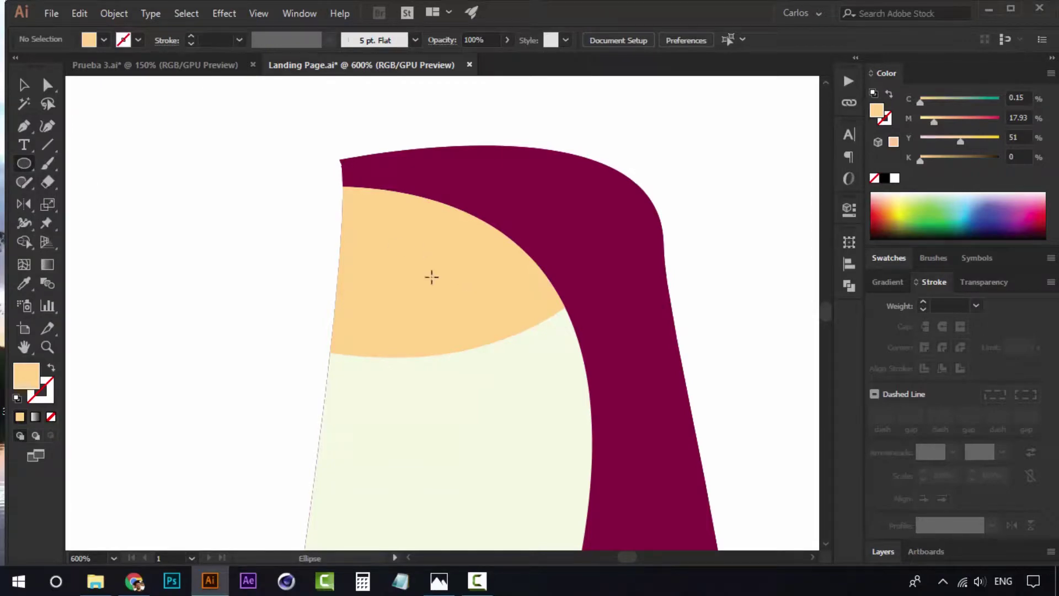
left_click_drag(400, 239, 394, 235)
Step: Colour the eye circle with the dark purple of the body's lower shadow
key("z")
left_click(452, 331, "alt")
left_click(458, 348, "alt")
left_click(464, 358, "alt")
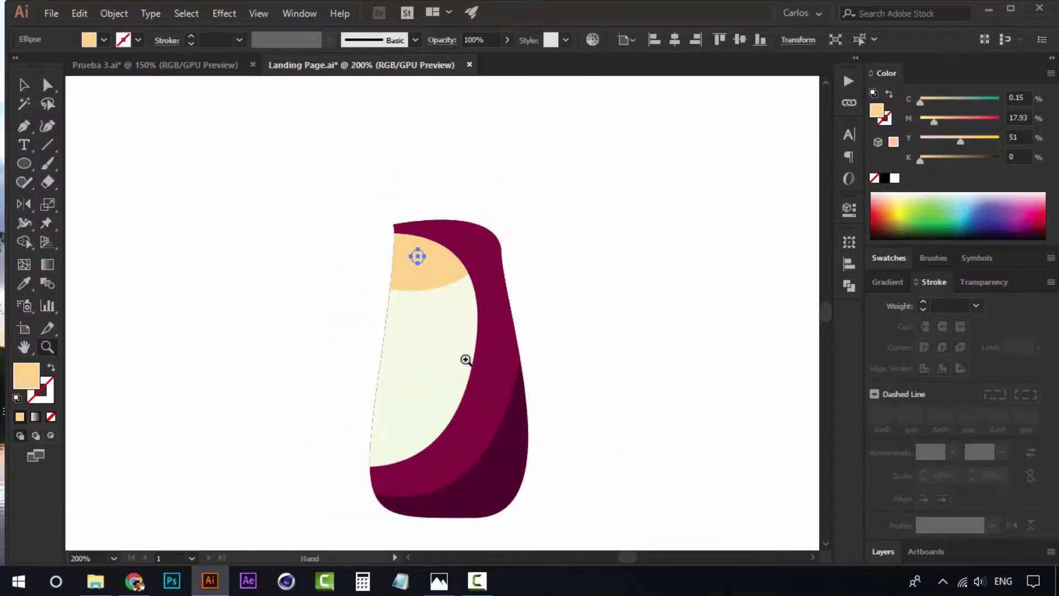
key("i")
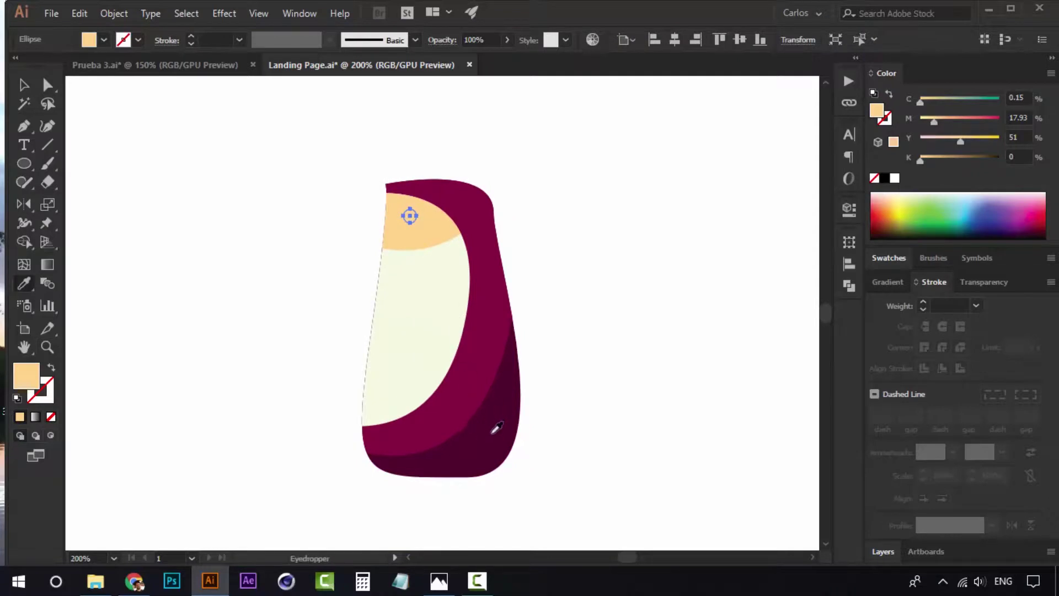
left_click(494, 442)
key("v")
left_click(562, 314)
Step: Duplicate the eye circle in place and scale the copy from its centre to about a quarter of its size
key("z")
left_click(438, 239)
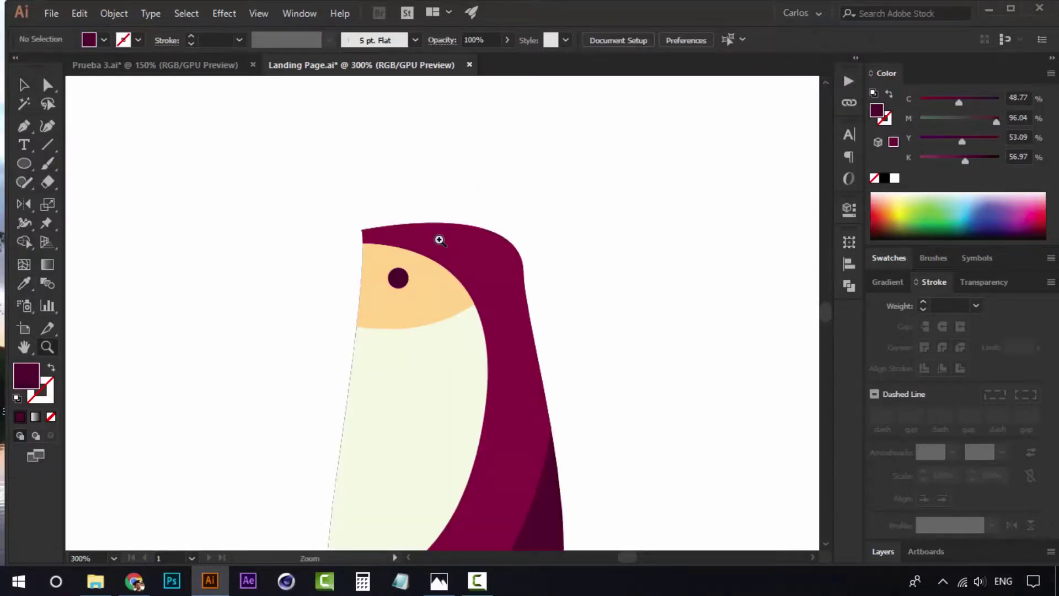
left_click(408, 391)
left_click(402, 276)
key("v")
left_click(394, 319)
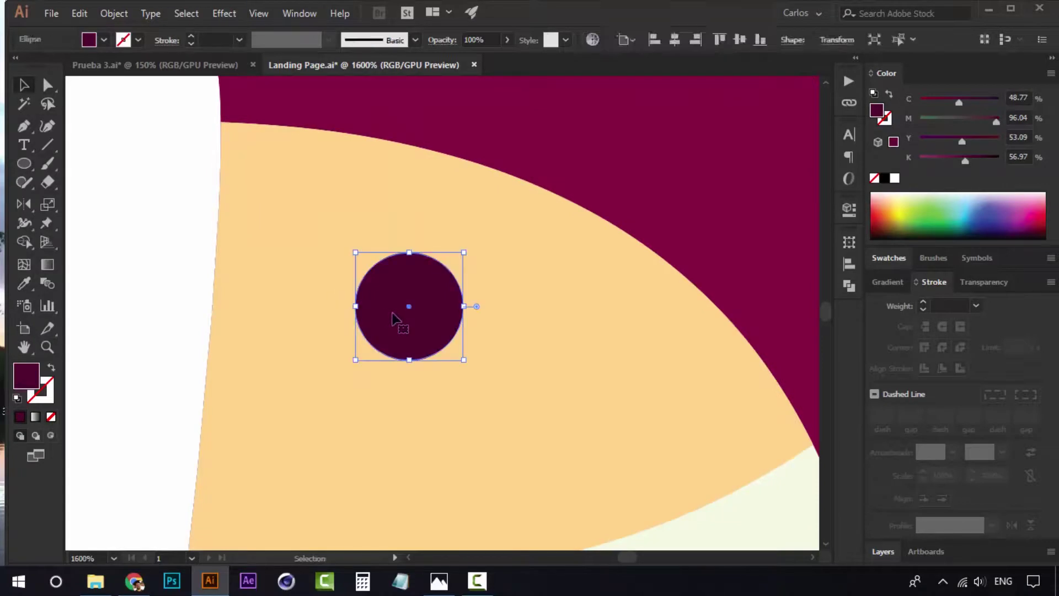
key("v")
key("a")
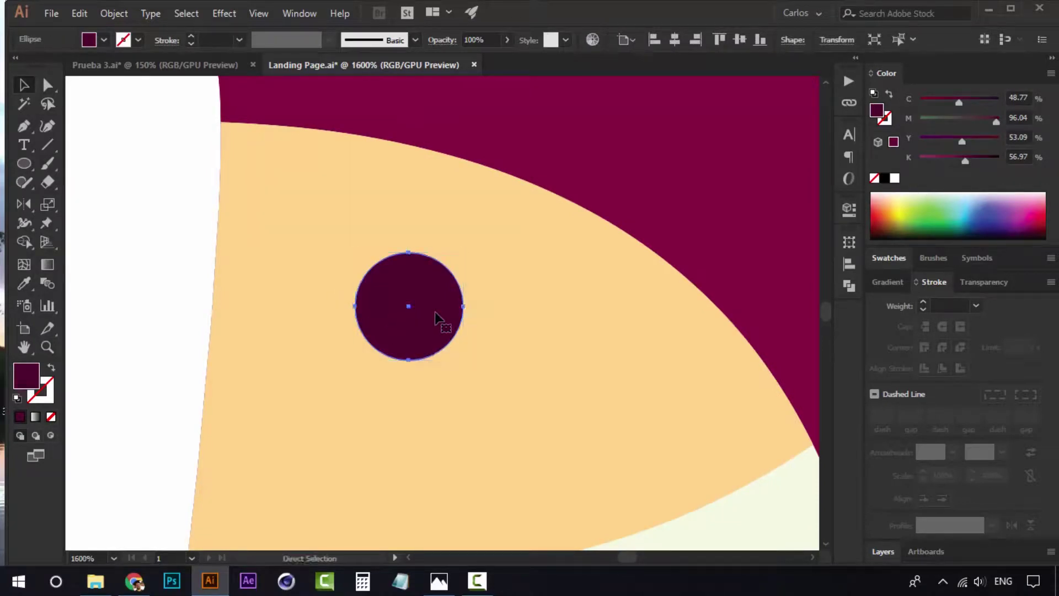
key("v")
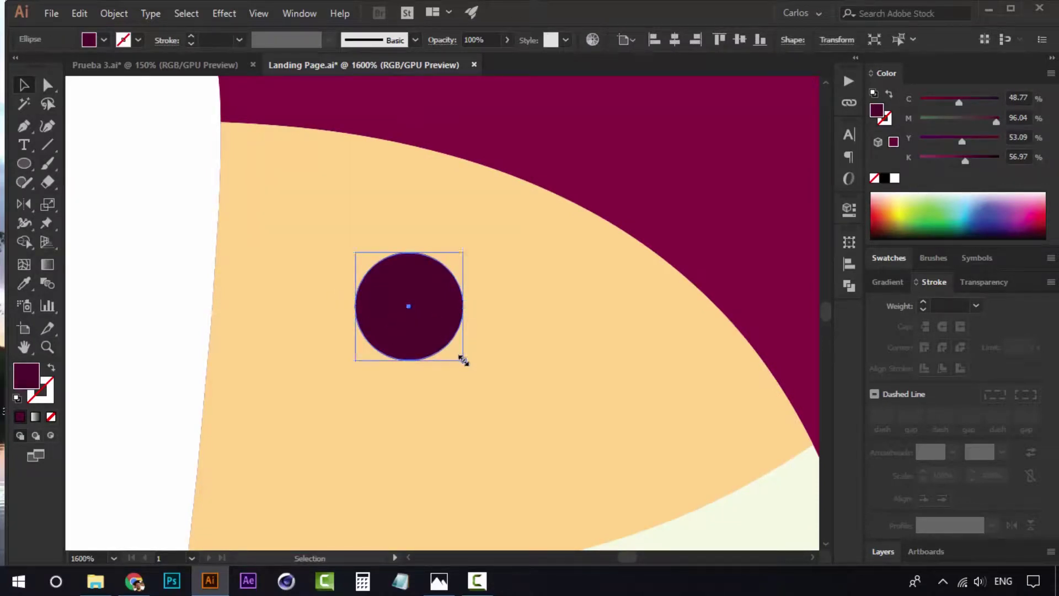
left_click_drag(464, 360, 423, 320)
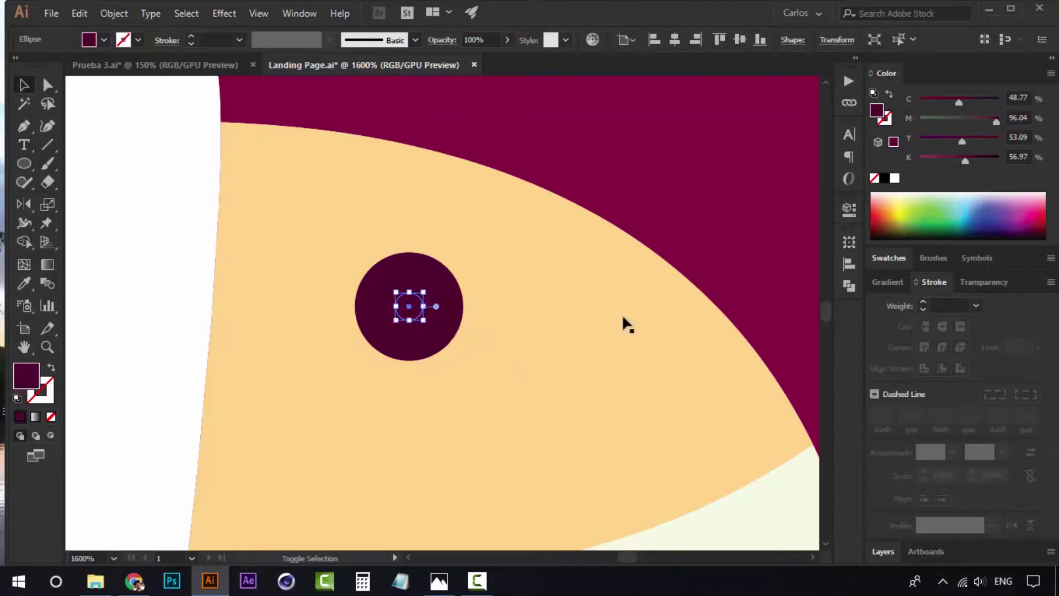
Step: Fill the small inner circle with white and move it to the eye's upper left as a highlight
left_click(894, 179)
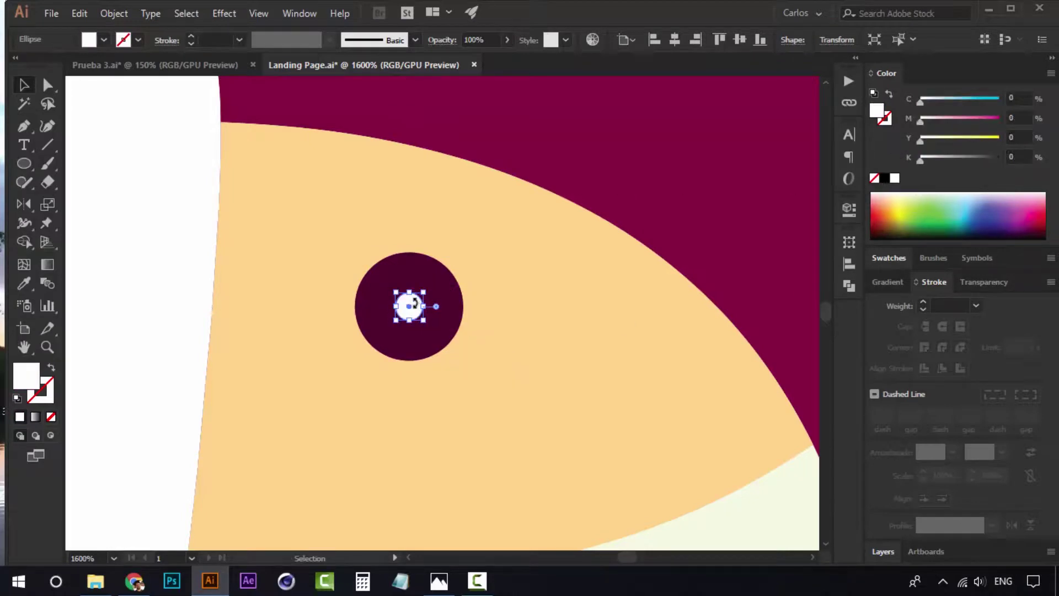
key("ctrl+space")
left_click(413, 307)
left_click(413, 305)
left_click_drag(471, 303, 442, 259)
key("ctrl+alt+space")
left_click(454, 291, "ctrl+alt")
left_click(455, 290, "ctrl+alt")
left_click(455, 292, "ctrl+alt")
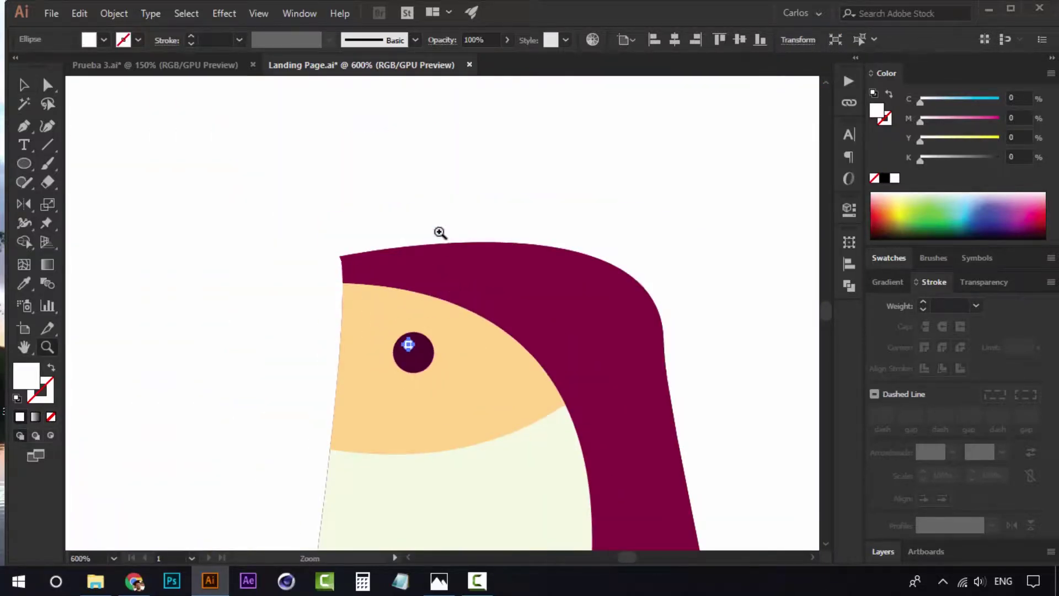
key("ctrl+shift+a")
Step: Examine the toucan's body and finished eye at different magnifications
left_click(438, 378, "ctrl+alt")
left_click(438, 378, "ctrl+alt")
left_click(439, 277)
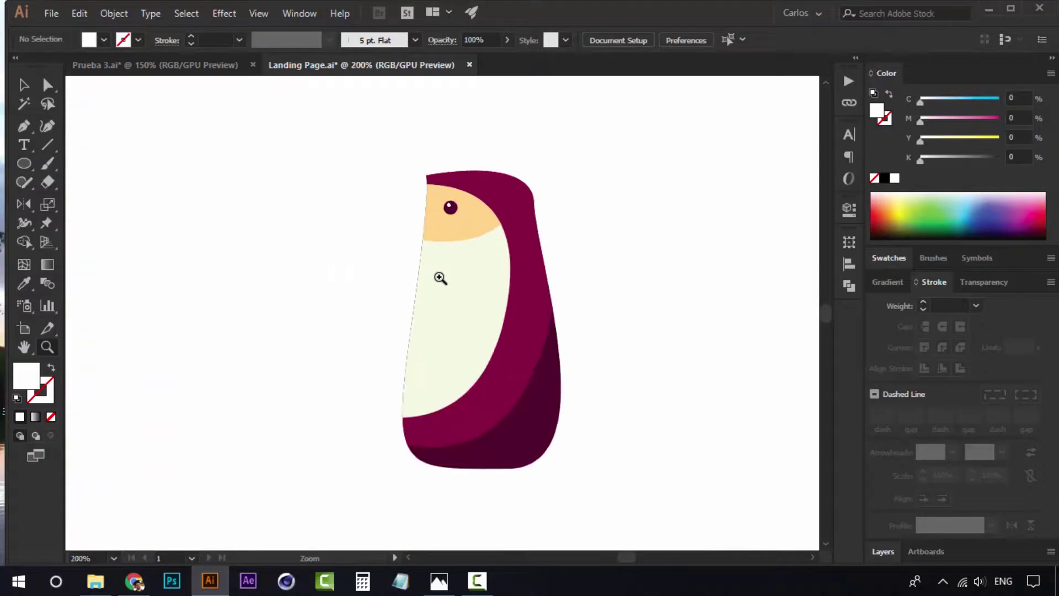
left_click(440, 277)
left_click_drag(437, 291, 451, 268)
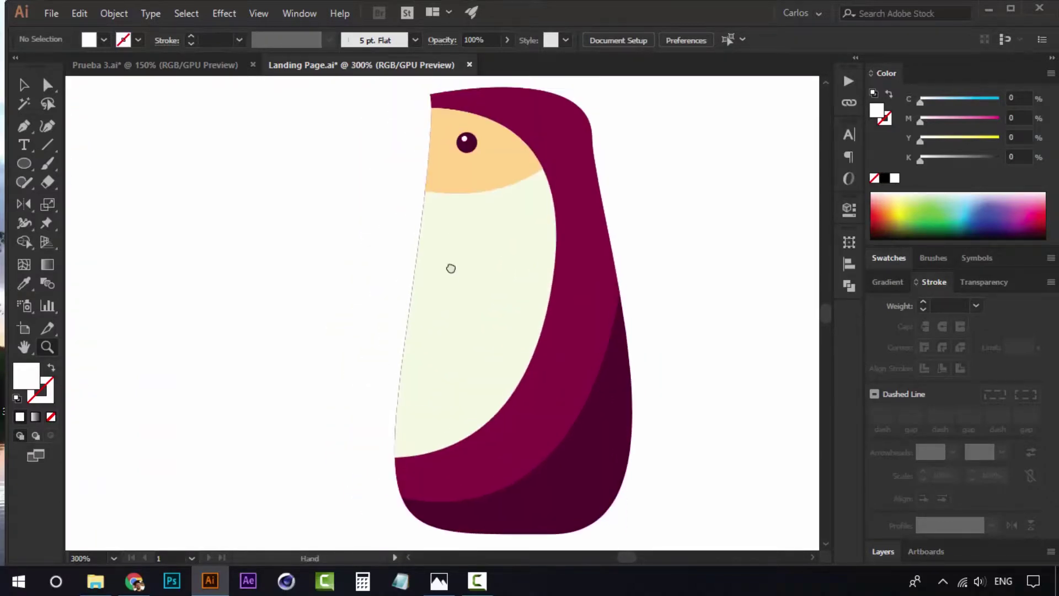
left_click(456, 268, "alt")
left_click_drag(466, 225, 470, 299)
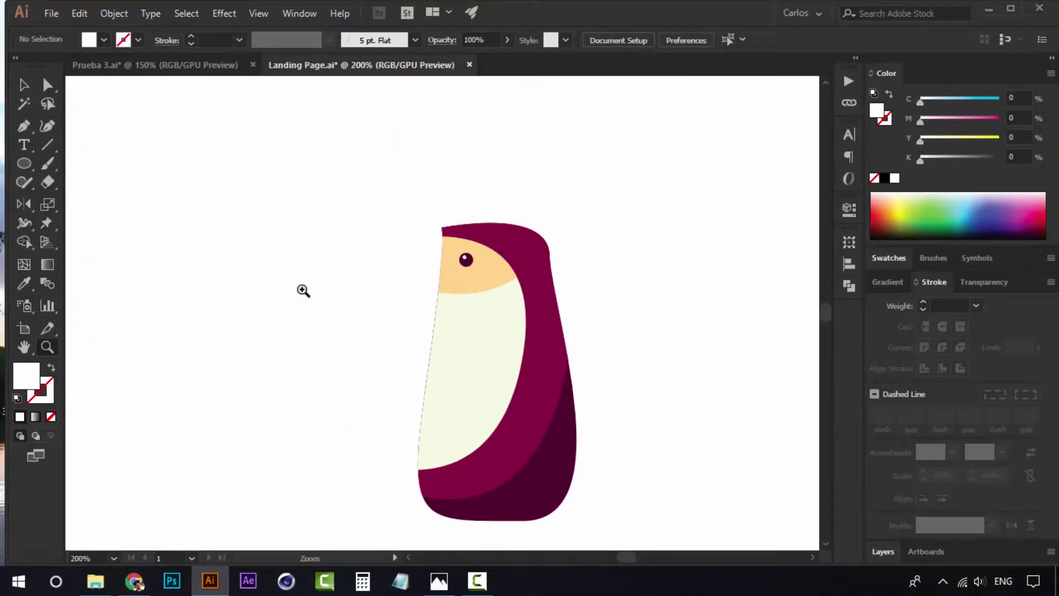
left_click_drag(427, 346, 459, 297)
left_click(574, 214, "alt")
left_click(574, 214)
left_click_drag(386, 287, 483, 306)
Step: Draw a closed, curved beak with the Pen tool from the head's upper front corner to a drooping tip and back below the face patch
left_click(24, 126)
key("z")
left_click(440, 305)
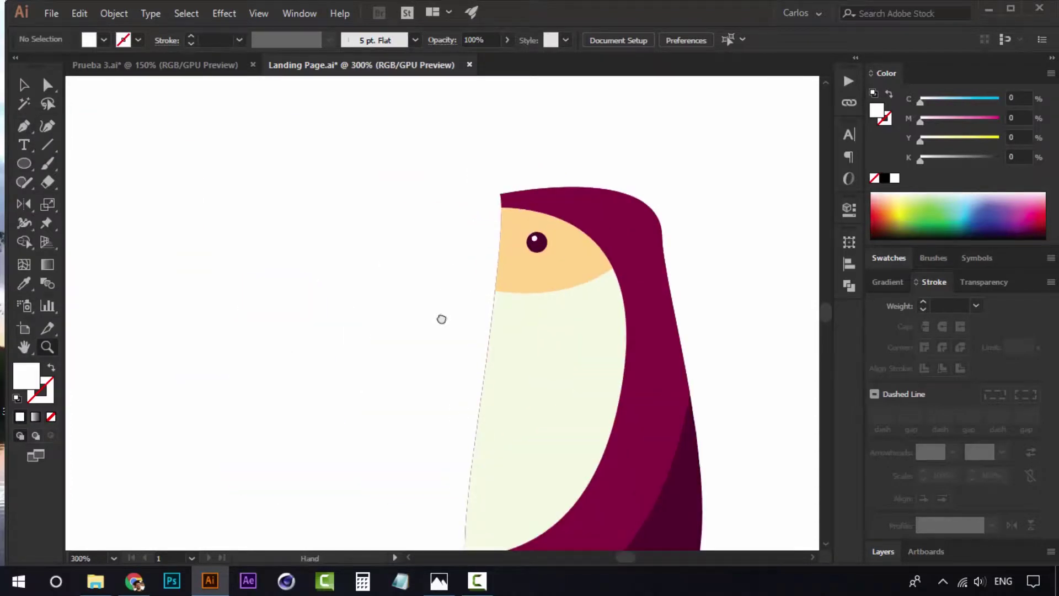
key("p")
left_click(503, 196)
scroll(185, 386, "down", 4)
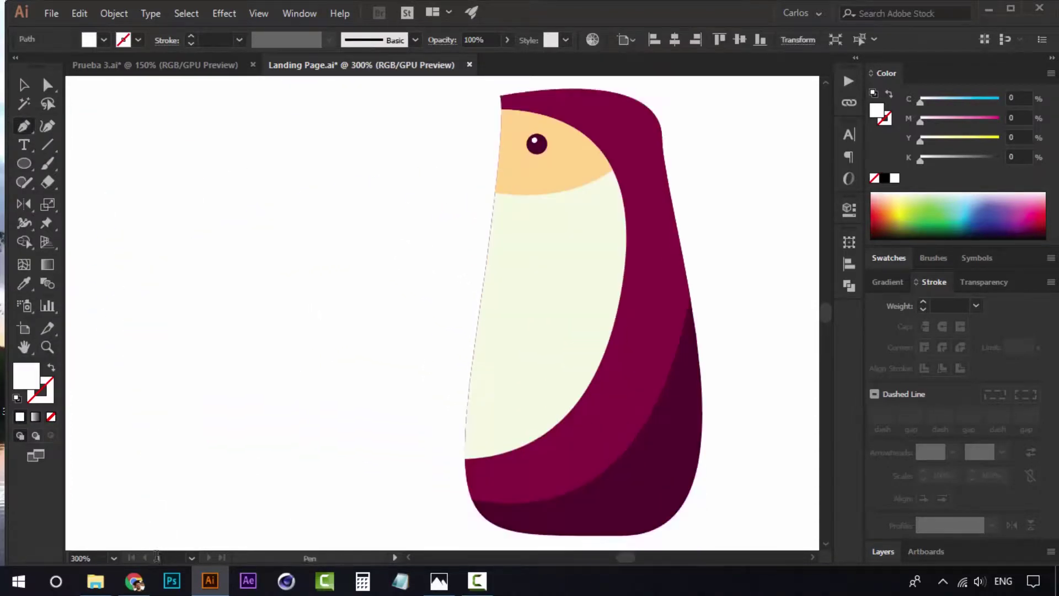
left_click_drag(130, 272, 161, 497)
left_click(130, 273)
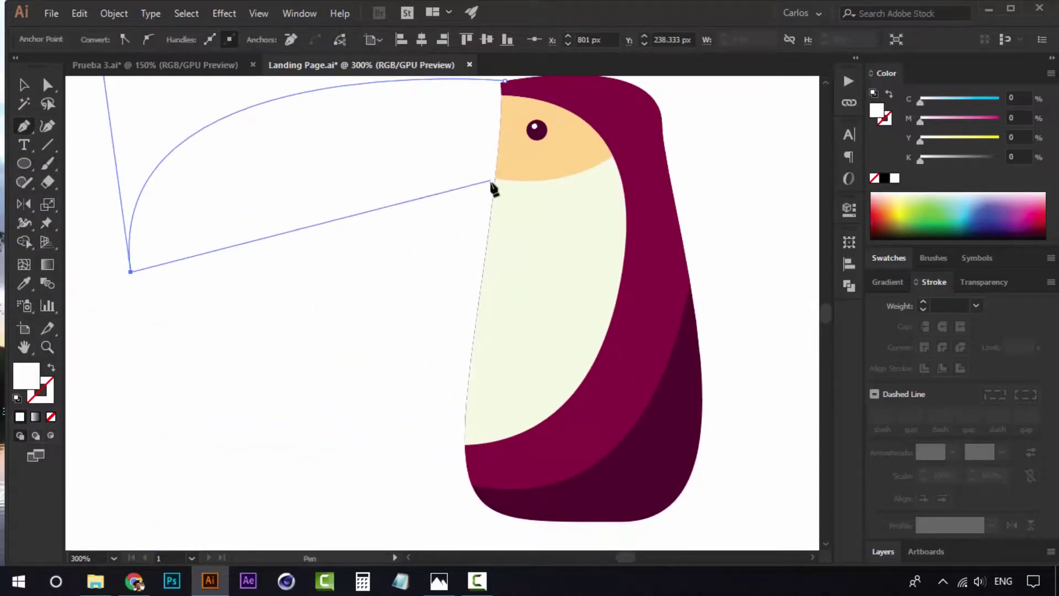
left_click_drag(495, 189, 712, 222)
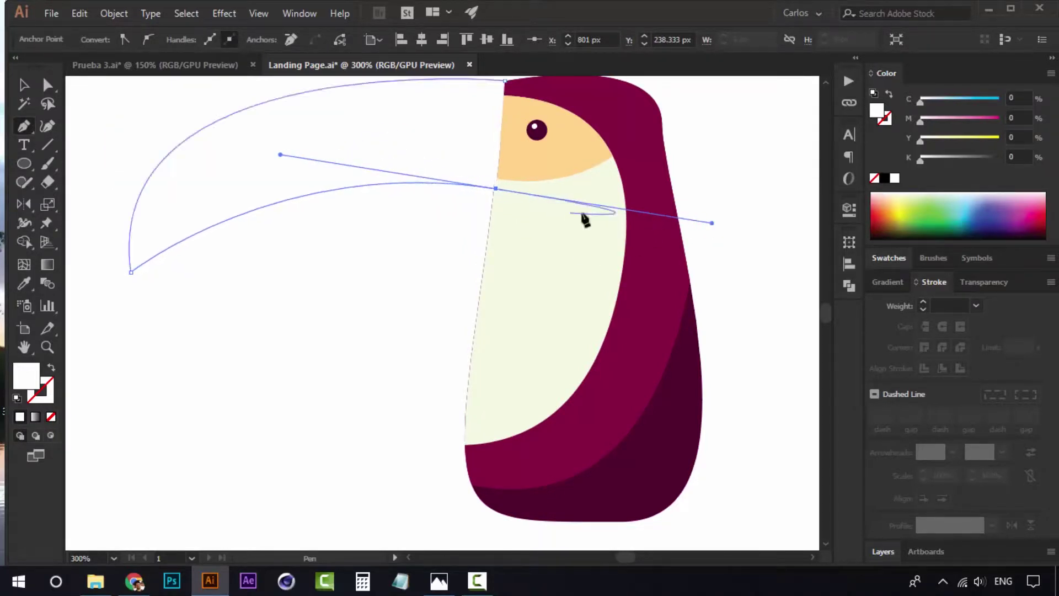
left_click_drag(582, 213, 607, 294)
left_click(520, 269)
left_click_drag(528, 162, 522, 150)
Step: Colour the beak with the light yellow palette circle
key("z")
left_click(369, 277, "alt")
left_click(416, 272)
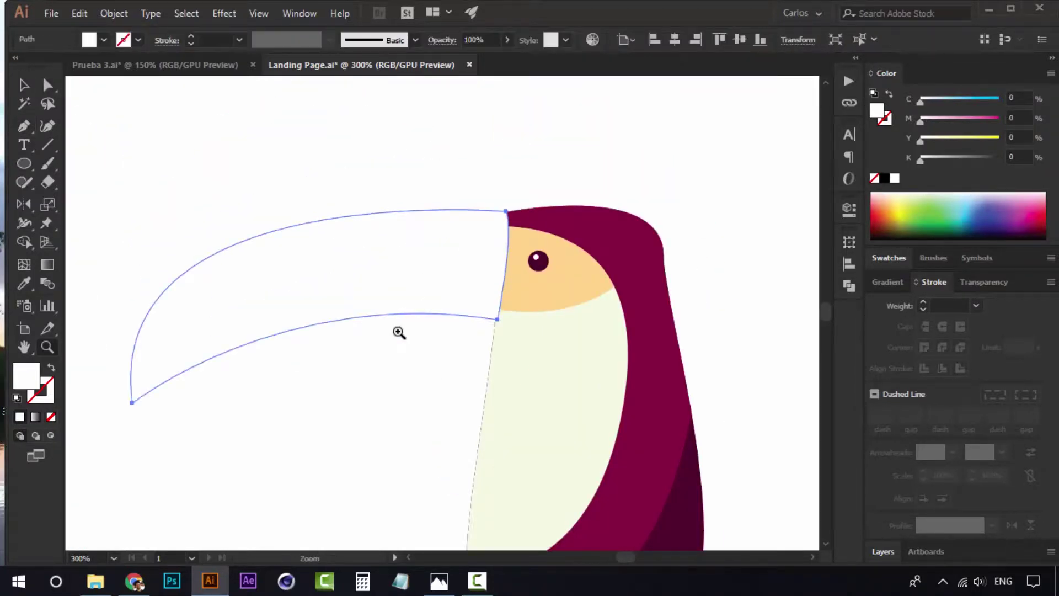
left_click(397, 331, "alt")
key("i")
left_click(293, 254)
Step: Shorten the beak by moving its tip anchor point closer to the head
key("z")
left_click(509, 310)
left_click_drag(508, 310, 463, 403)
key("a")
left_click_drag(199, 404, 286, 416)
left_click(252, 175)
left_click(286, 416)
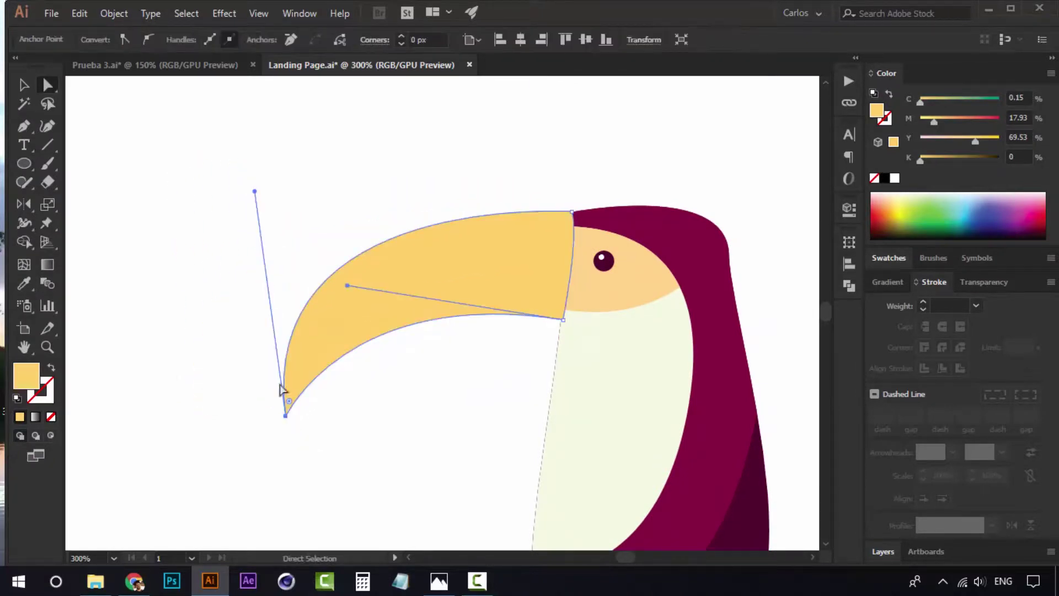
Step: Bulge the beak's upper curve by pulling the tip's handle outward, and raise the tip slightly
left_click(303, 416)
left_click(286, 416)
left_click_drag(254, 191, 218, 160)
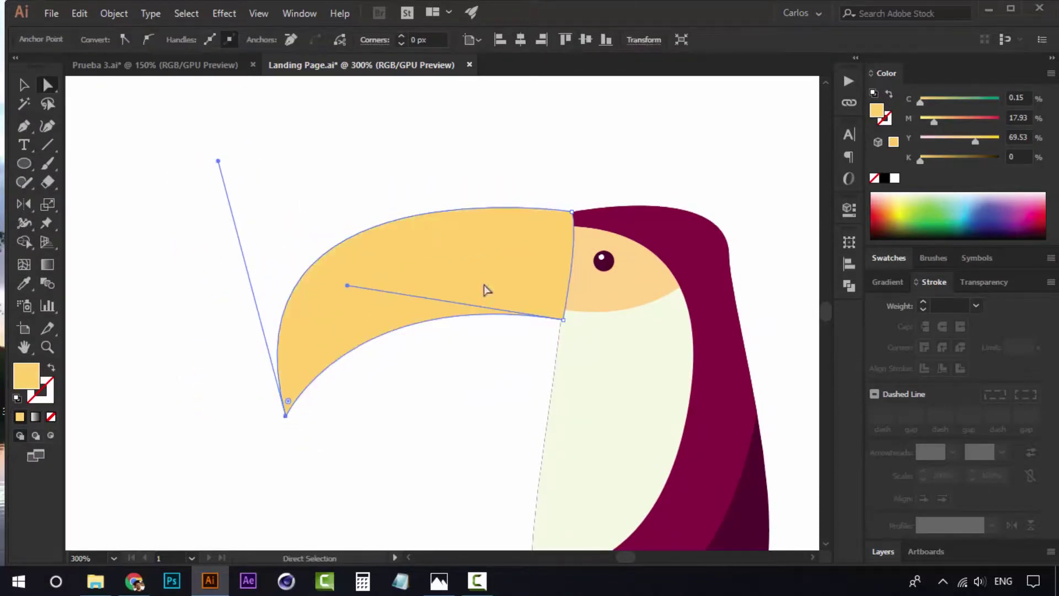
left_click(395, 133)
left_click_drag(286, 416, 286, 389)
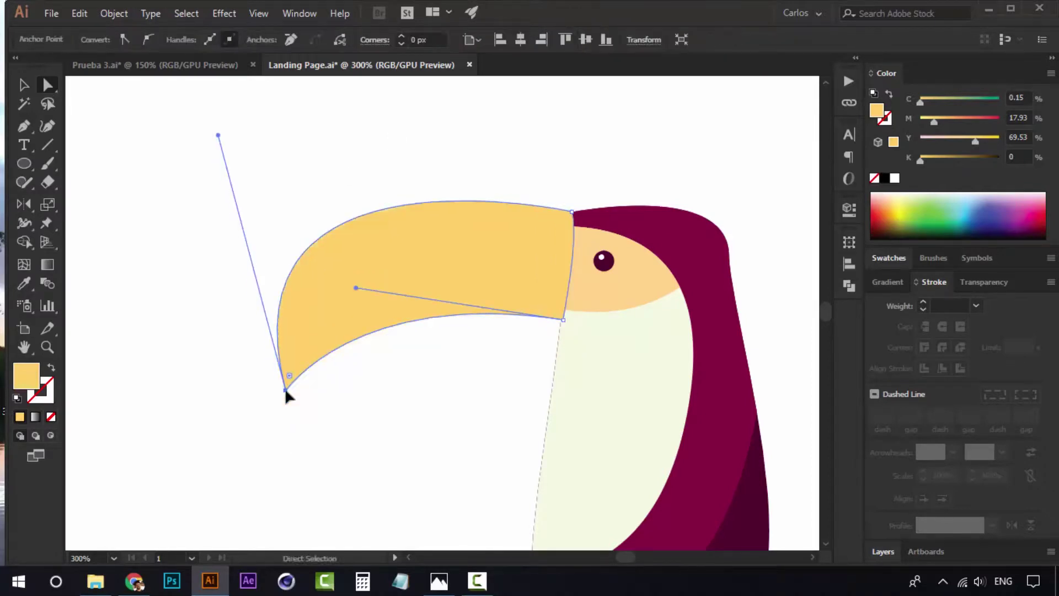
Step: Flatten the beak's upper and lower curves by adjusting their handles, and move the tip anchor slightly toward the head
left_click_drag(217, 134, 274, 171)
left_click_drag(354, 287, 380, 308)
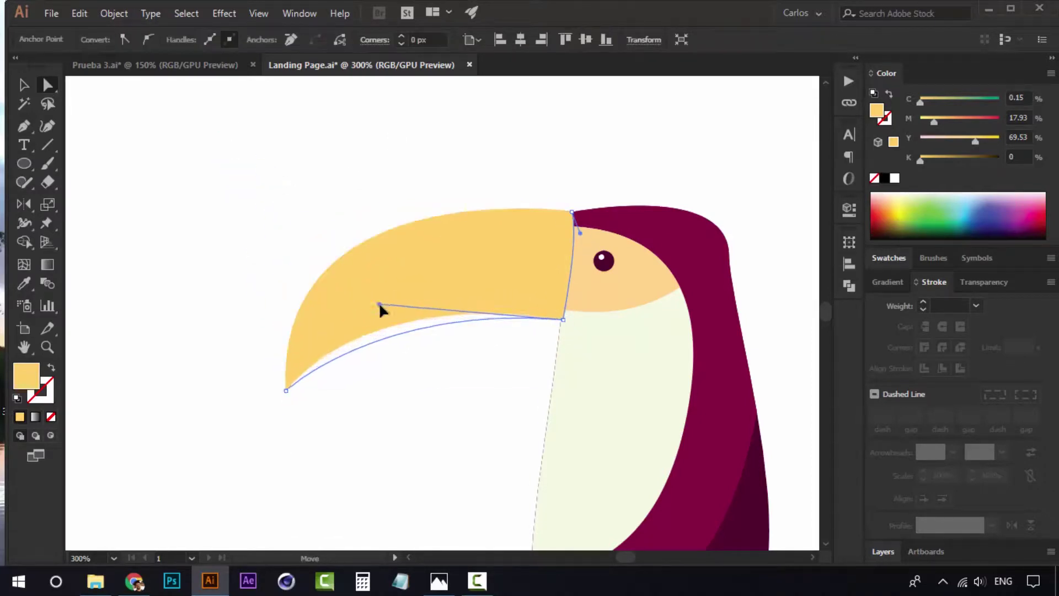
left_click(303, 373)
left_click_drag(303, 373, 299, 377)
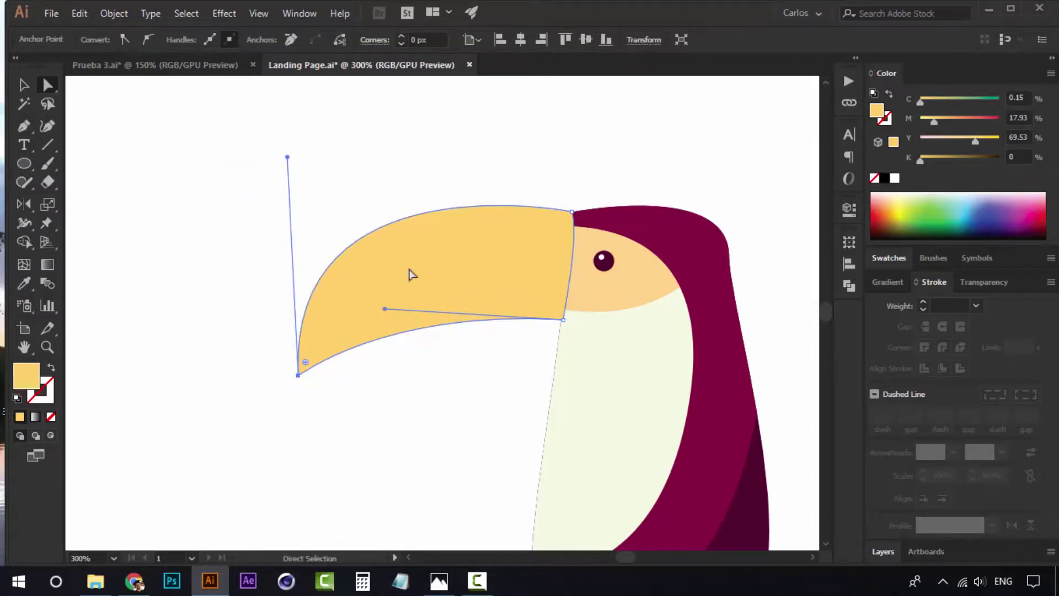
left_click(478, 154)
Step: Duplicate the beak slightly below the original and fill the copy with the palette's medium orange
left_click_drag(484, 224, 437, 208)
left_click(401, 260)
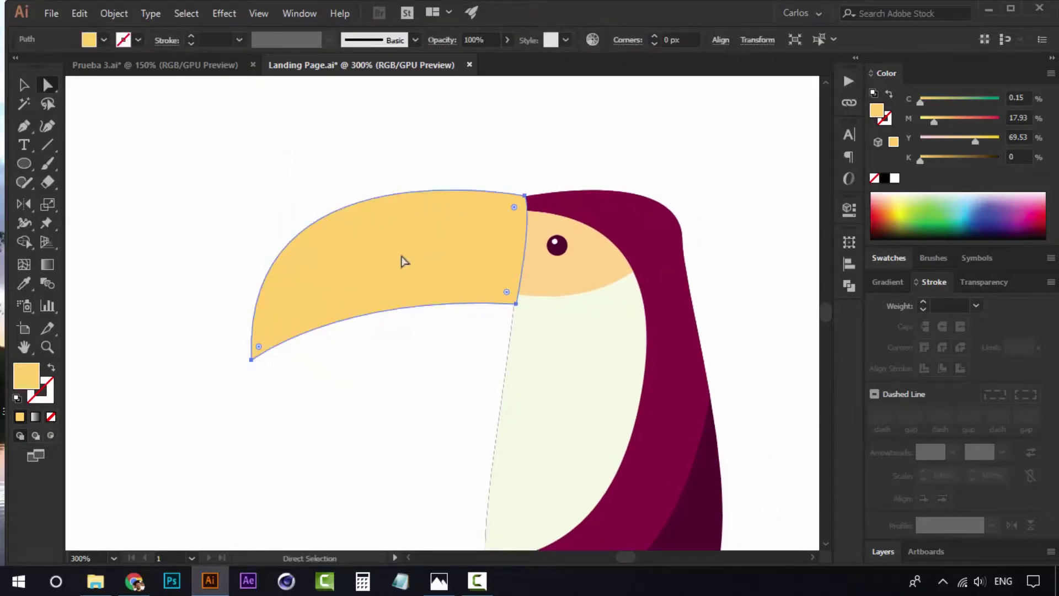
key("v")
left_click(408, 137)
left_click(382, 294)
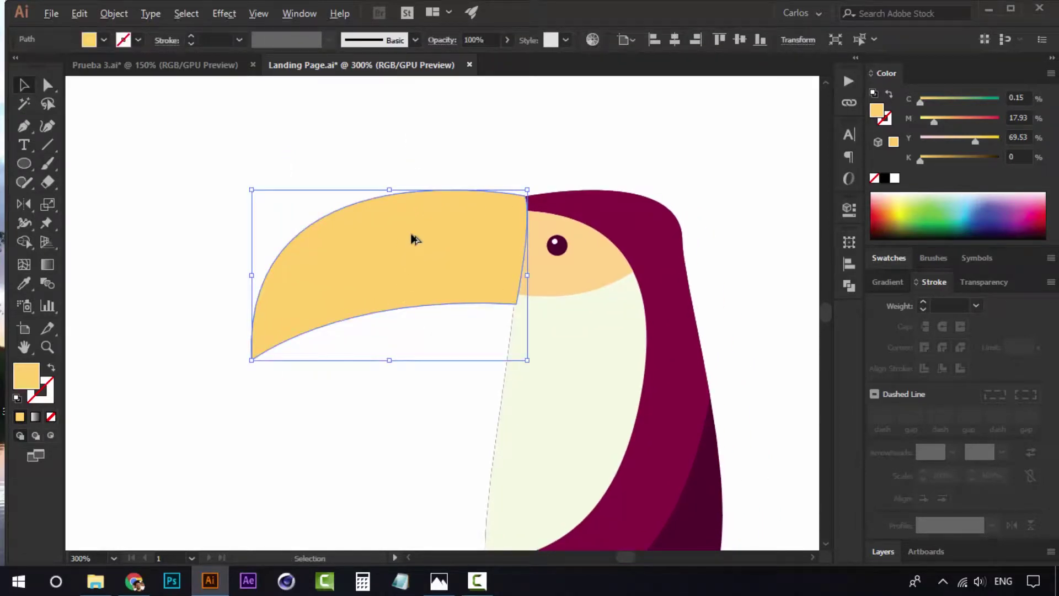
left_click_drag(413, 222, 409, 300)
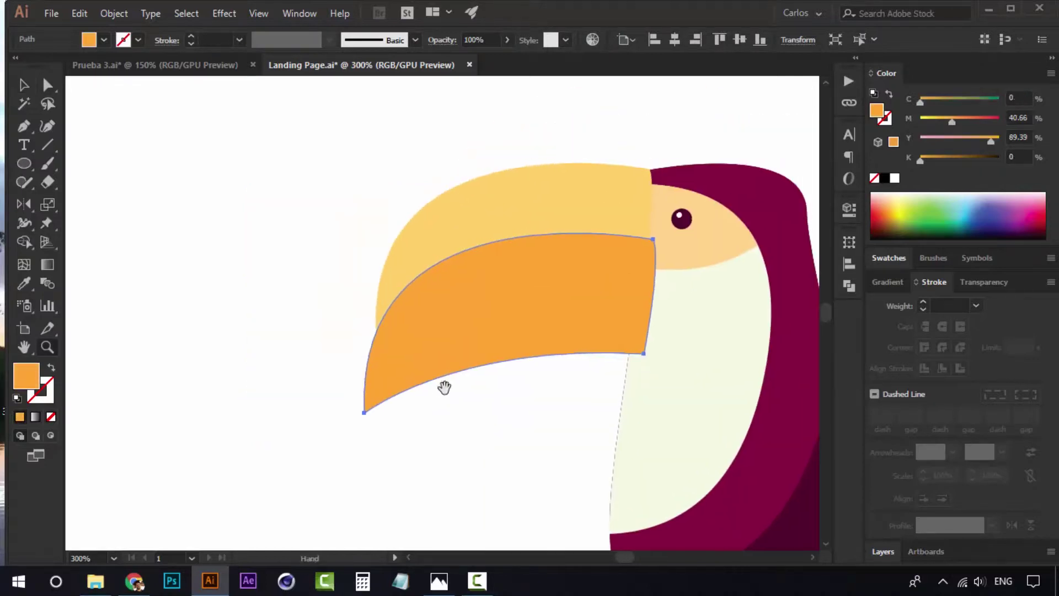
left_click(442, 387)
Step: Clip the orange copy to the beak's outline, using a duplicate of the yellow beak pasted in front as the clipping mask
key("a")
left_click(506, 210)
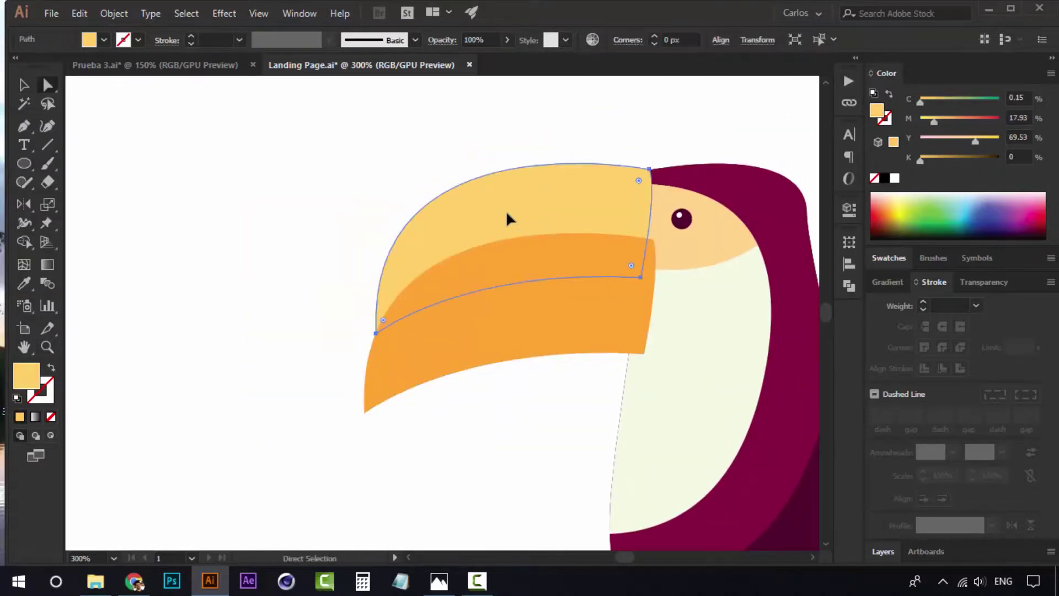
left_click(322, 305)
left_click(538, 321)
key("ctrl+f")
left_click(556, 334, "shift")
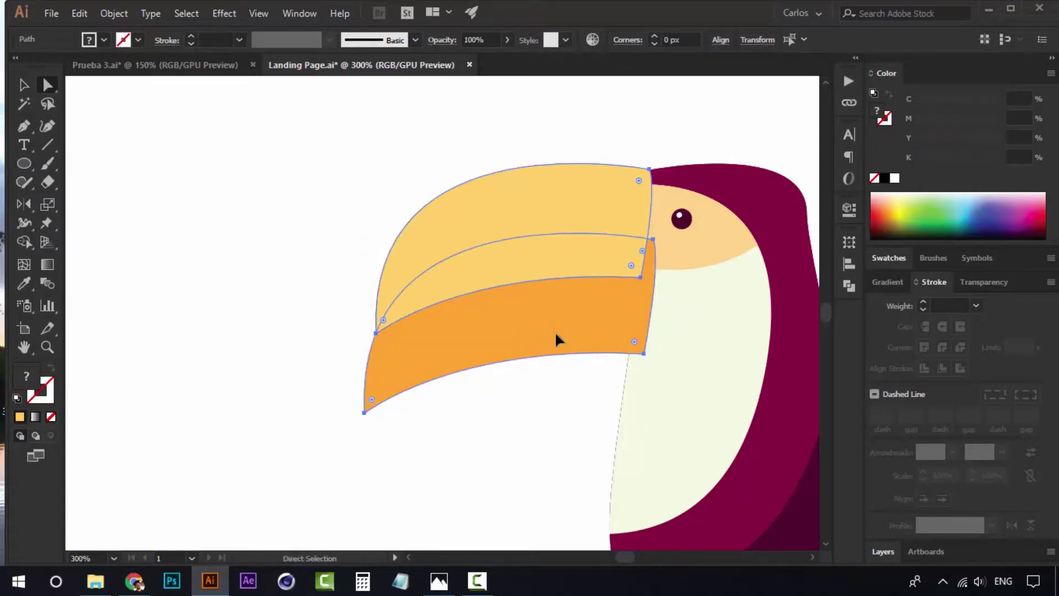
key("ctrl+7")
left_click(342, 249)
left_click_drag(341, 248, 310, 249)
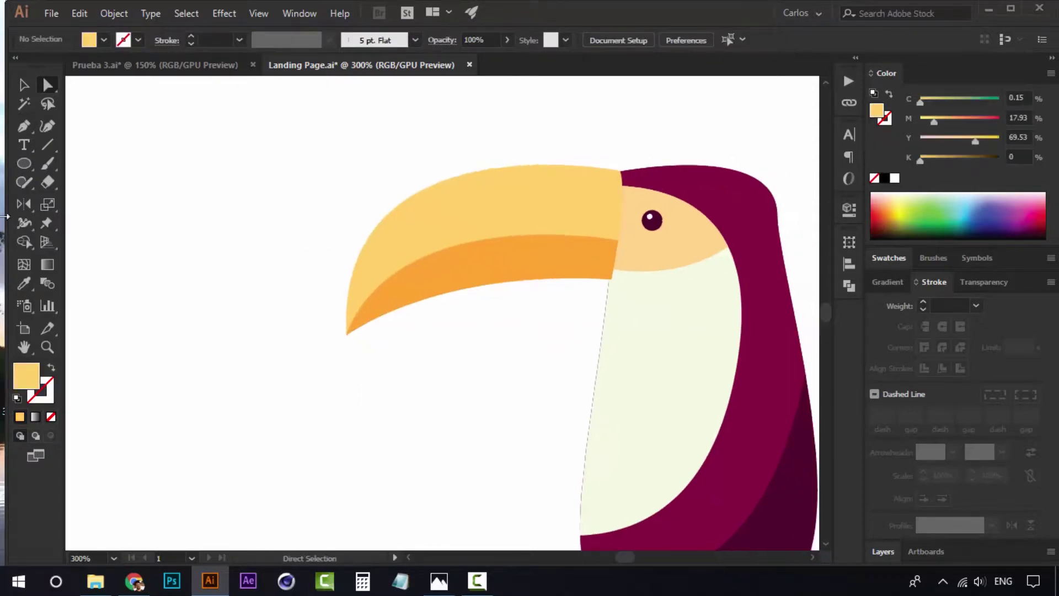
Step: Draw a circle centred near the beak's tip, large enough to cover the whole end of the beak
left_click_drag(25, 160, 95, 200)
left_click_drag(358, 308, 291, 240)
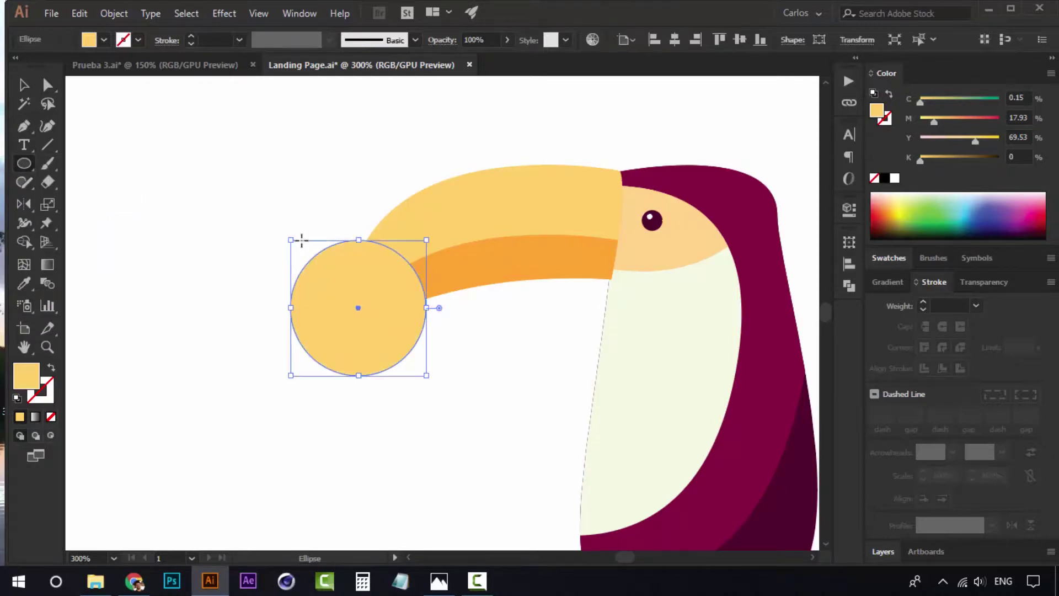
key("v")
Step: Fill the circle over the beak's tip with the maroon sampled from the toucan's body
key("z")
left_click(289, 376, "alt")
left_click(289, 376, "alt")
left_click_drag(450, 340, 355, 343)
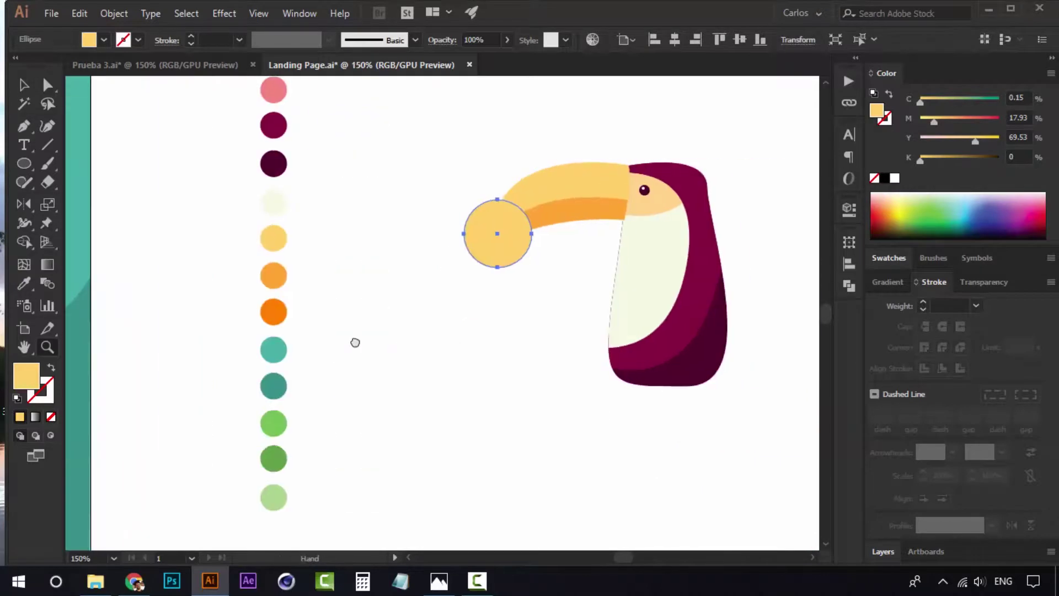
key("i")
left_click(669, 351)
left_click_drag(507, 281, 471, 318)
key("z")
left_click(502, 288)
left_click(503, 287)
left_click_drag(402, 306, 431, 313)
key("v")
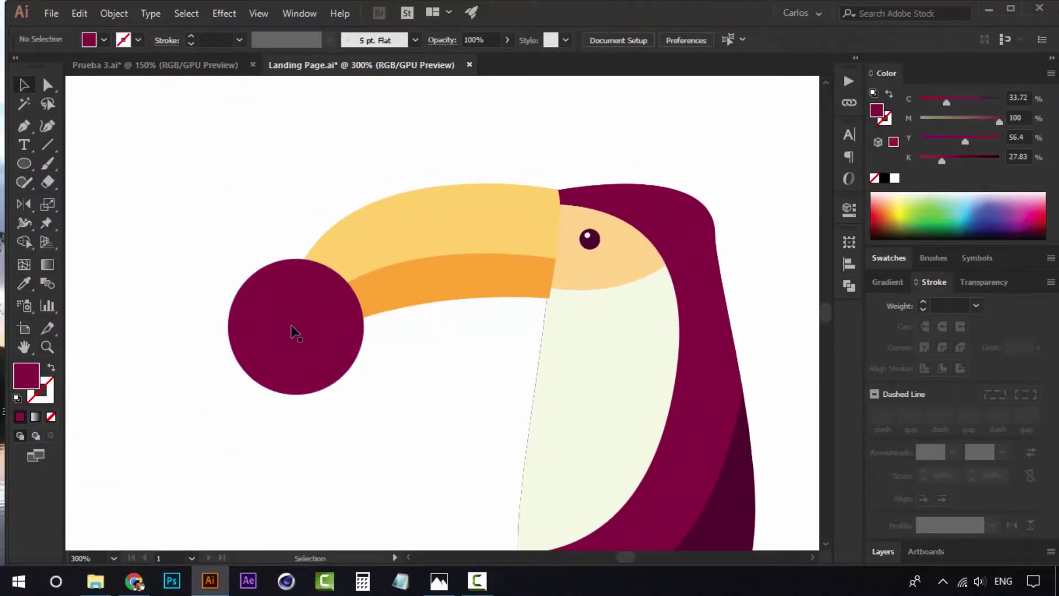
Step: Divide the maroon circle and the beak shapes into separate pieces with Pathfinder's Divide
left_click(291, 326)
left_click(255, 203)
left_click_drag(359, 368, 366, 386)
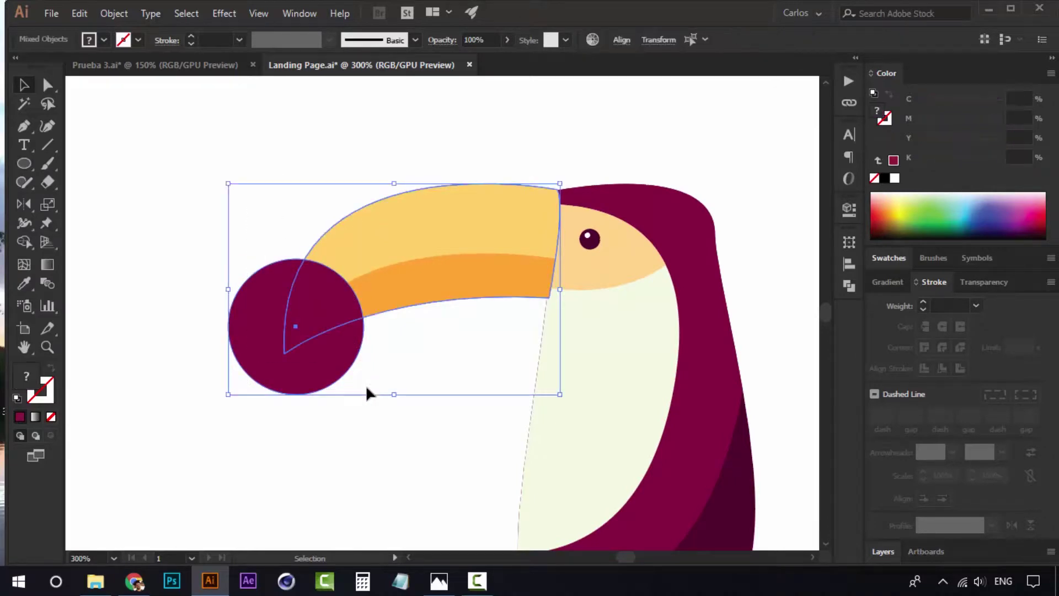
left_click(849, 285)
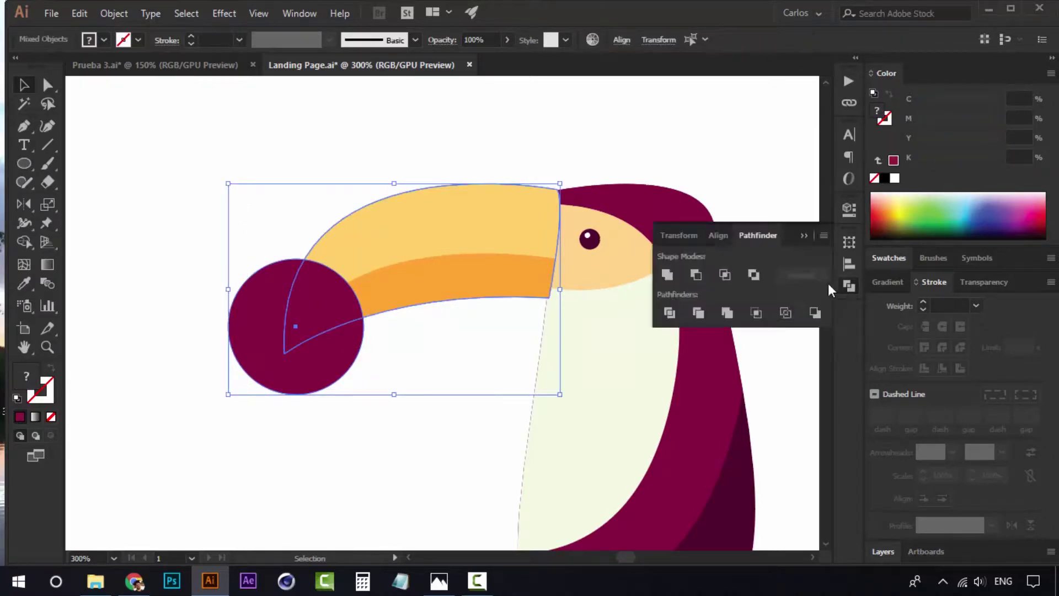
left_click(670, 314)
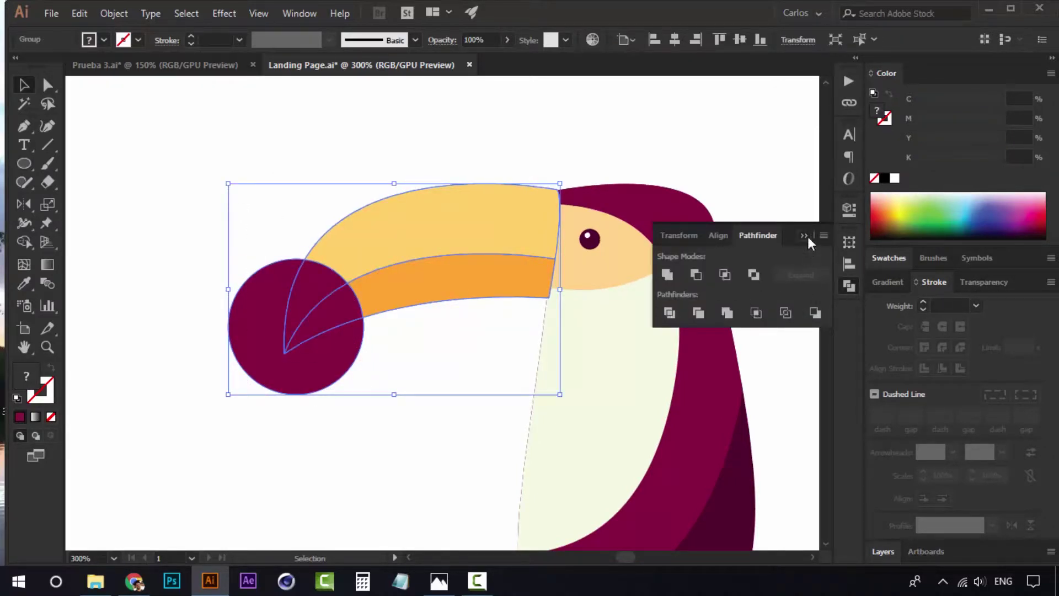
left_click(807, 236)
Step: Delete the part of the maroon circle that lies outside the beak
left_click(468, 102)
key("a")
left_click(251, 345)
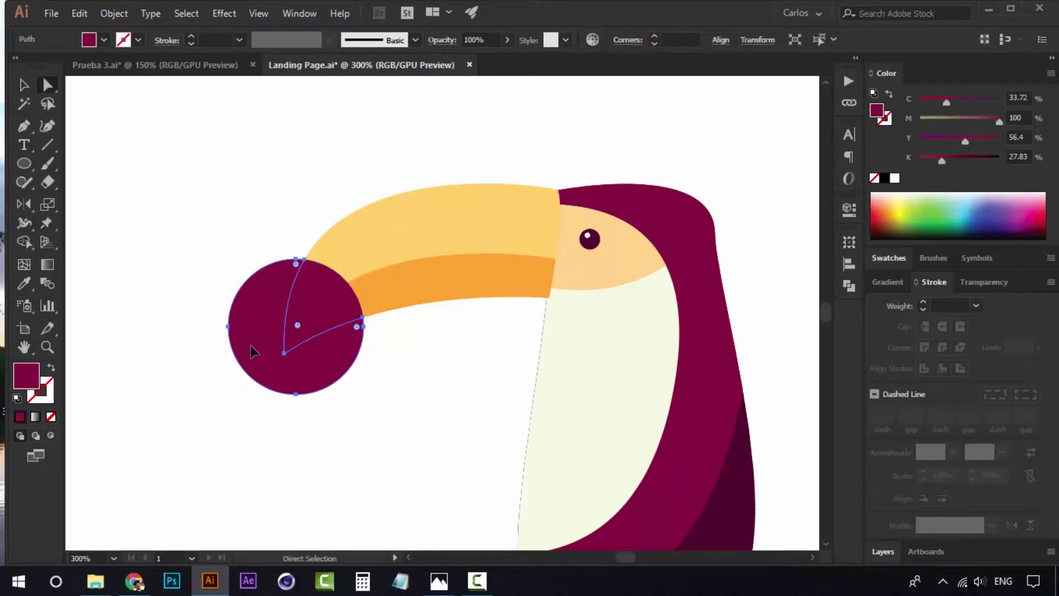
key("Delete")
Step: Fill the lower piece of the beak's tip with the dark maroon sampled from the body's shadow
left_click(343, 321)
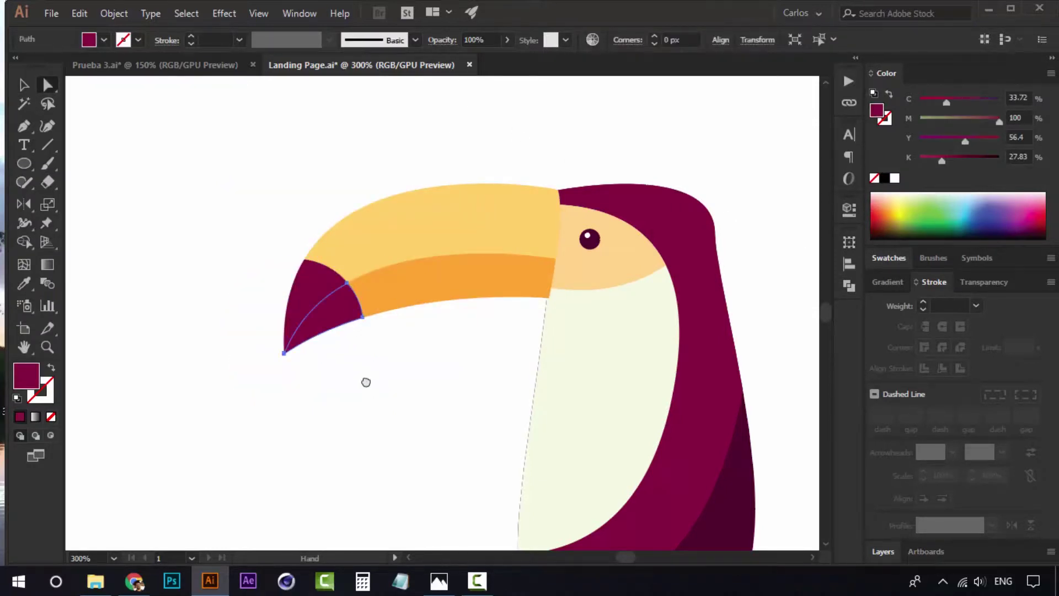
left_click_drag(366, 382, 329, 359)
key("i")
left_click(664, 501)
key("a")
left_click(321, 350)
key("z")
left_click(341, 304)
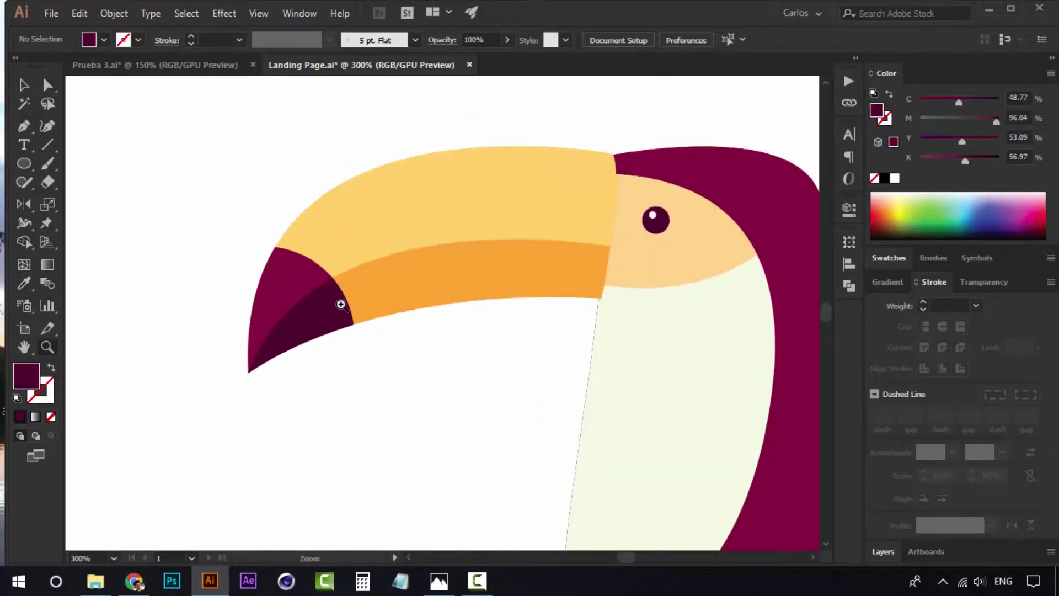
left_click_drag(369, 307, 340, 308)
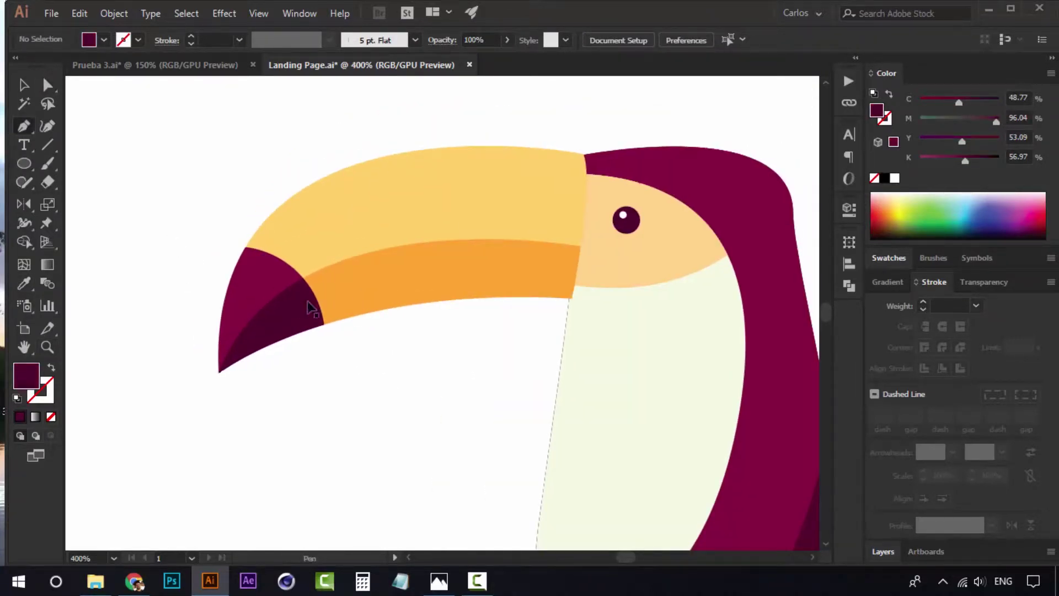
Step: Draw a closed lower beak with the Pen tool, curving from behind the maroon tip to the neck and overlapping the upper beak
key("v")
left_click(25, 131)
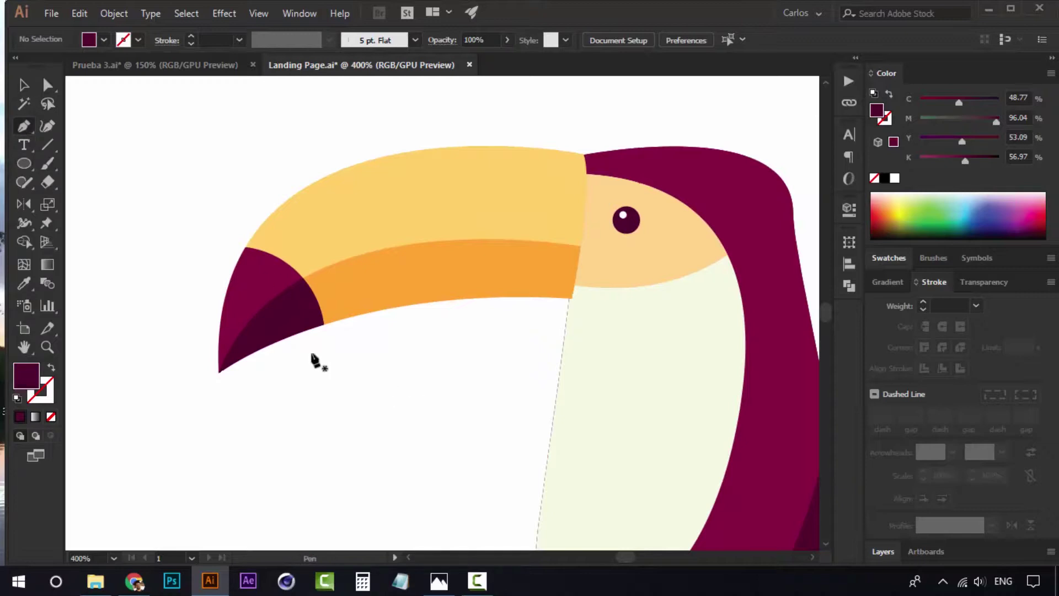
left_click(291, 329)
left_click_drag(571, 331, 661, 293)
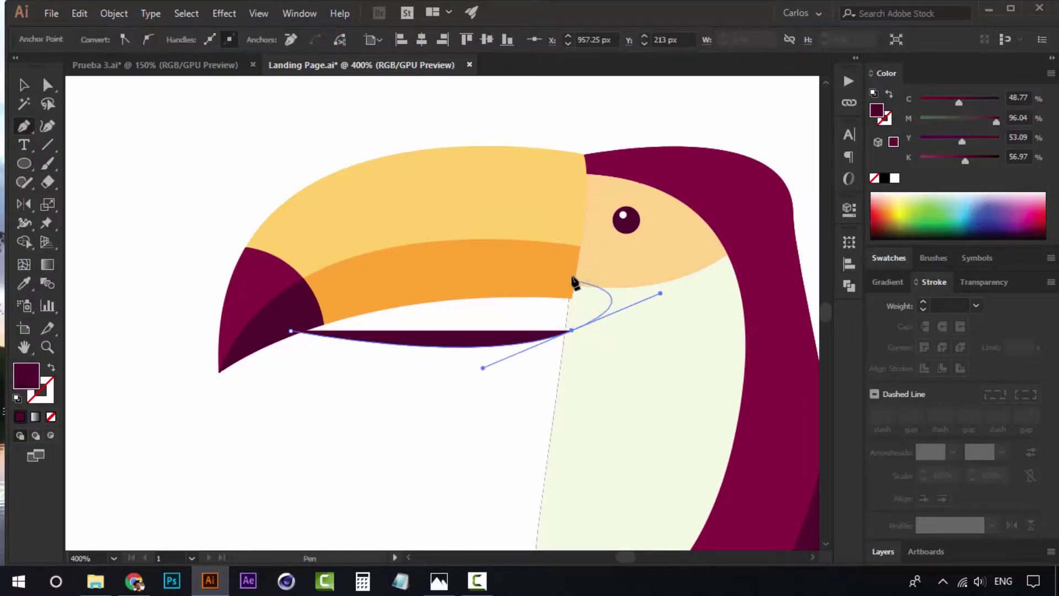
left_click(550, 267)
left_click(318, 298)
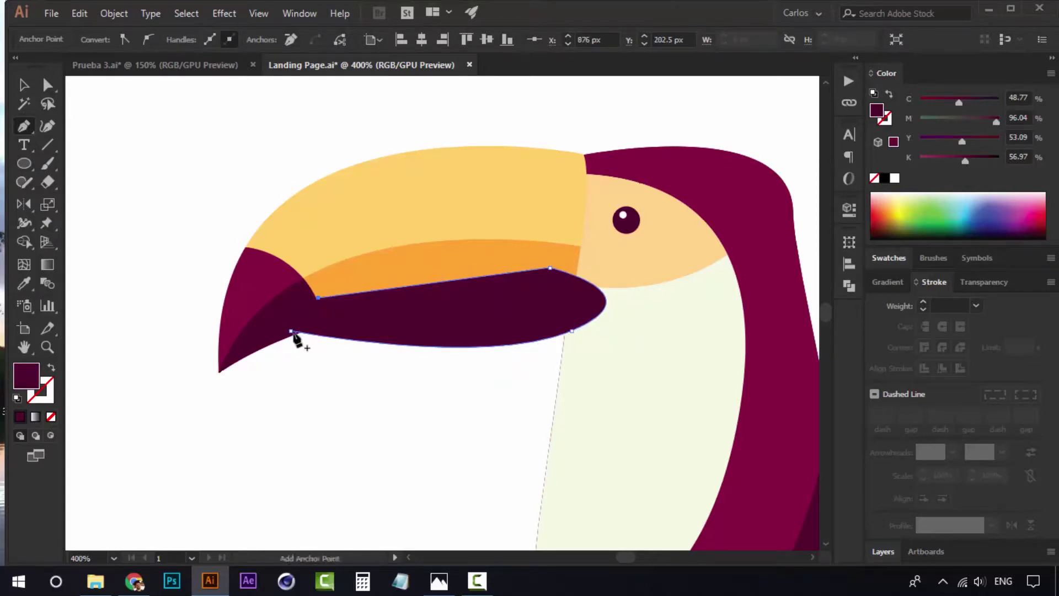
left_click(291, 330)
key("v")
Step: Fill the lower beak with the orange of the upper beak's shadow and raise its magenta to 54%
key("i")
left_click(513, 250)
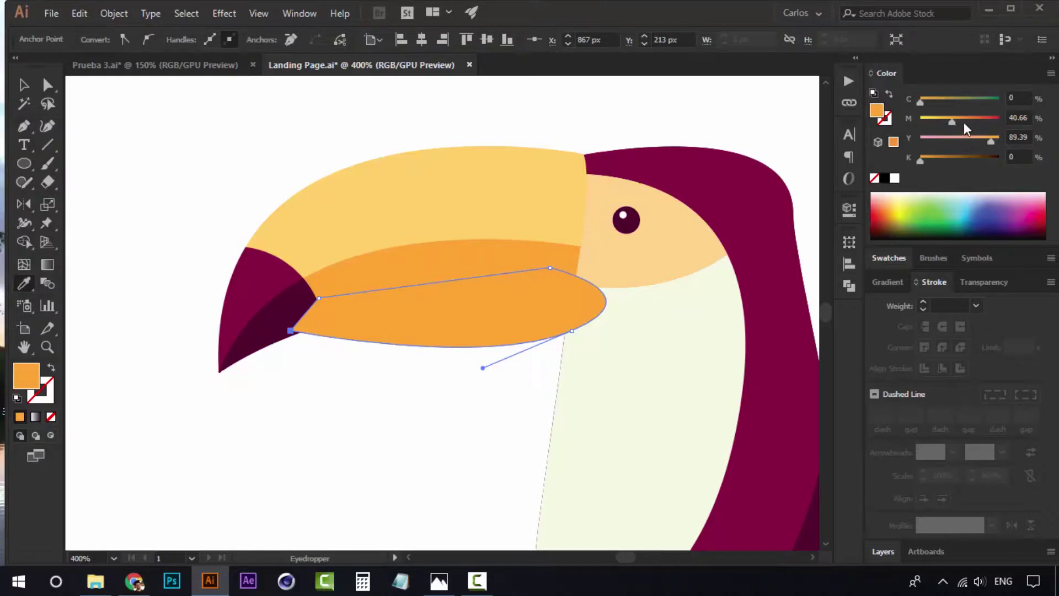
left_click(965, 122)
Step: Send the lower beak to the back, behind the upper beak and the body
key("v")
right_click(528, 303)
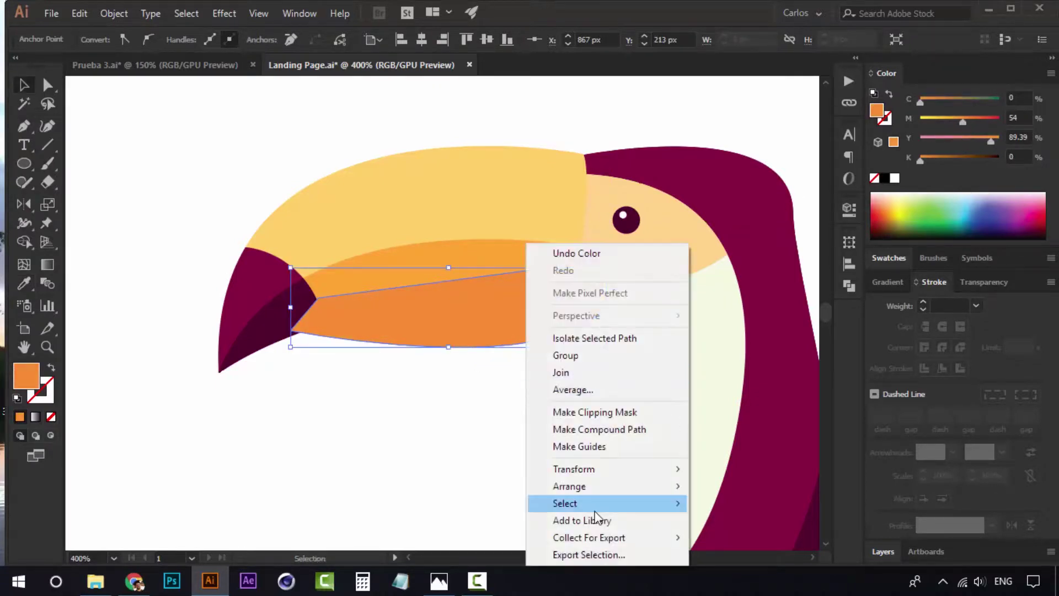
mouse_move(615, 488)
left_click(822, 540)
left_click(381, 436)
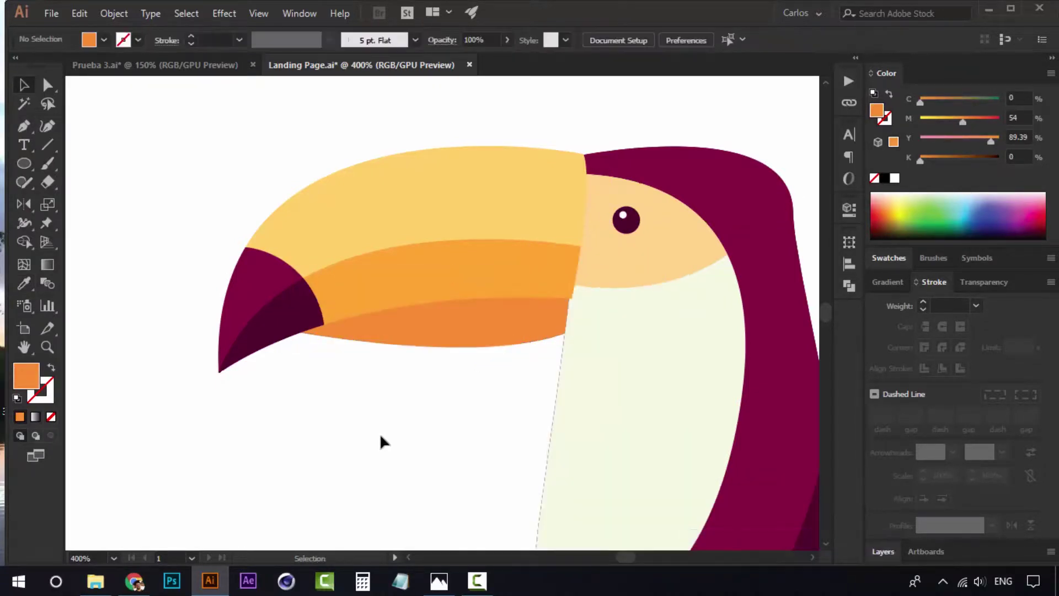
Step: Examine the beak up close and check the toucan's overall shape
key("z")
left_click(485, 379, "alt")
left_click(485, 380, "alt")
left_click(485, 379, "alt")
left_click(419, 249)
left_click(420, 245)
left_click(421, 243)
left_click(422, 243)
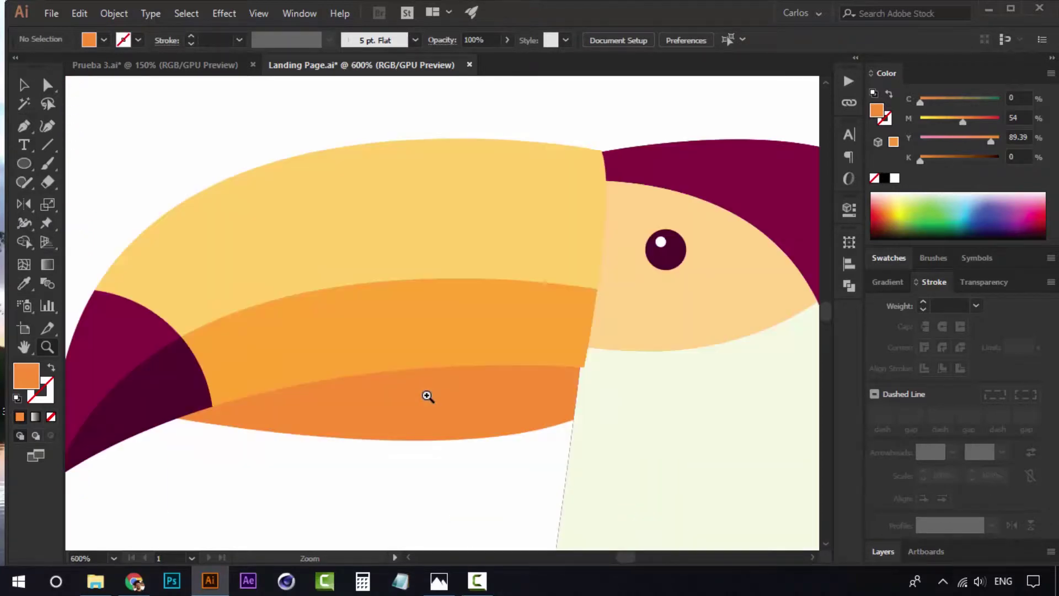
left_click(469, 397, "alt")
left_click(463, 374, "alt")
left_click(464, 374, "alt")
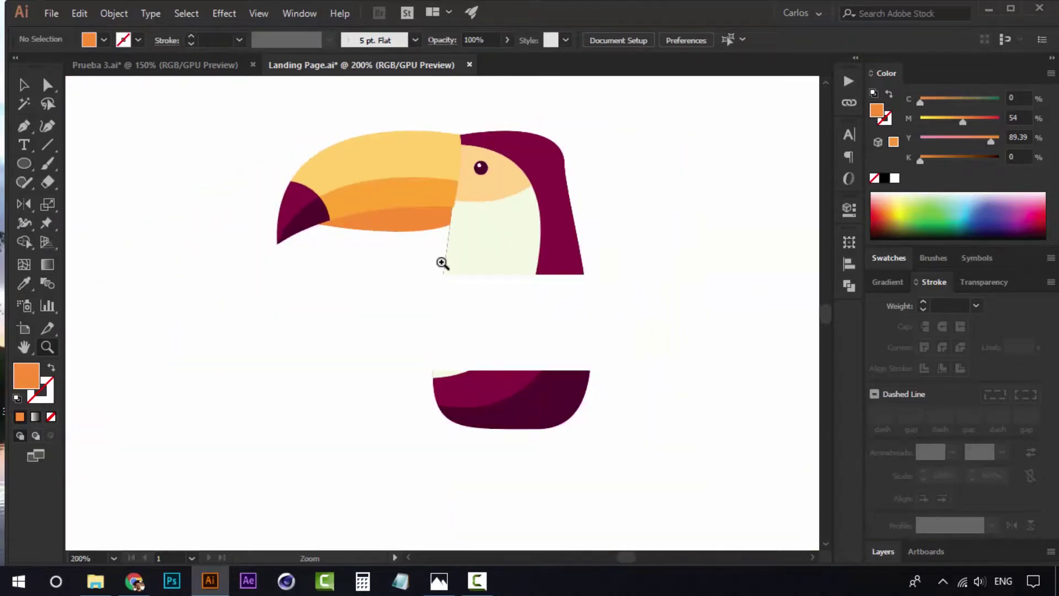
left_click(591, 316, "alt")
left_click(591, 316, "alt")
left_click(591, 315, "alt")
left_click(591, 315)
left_click(469, 349)
left_click(406, 354)
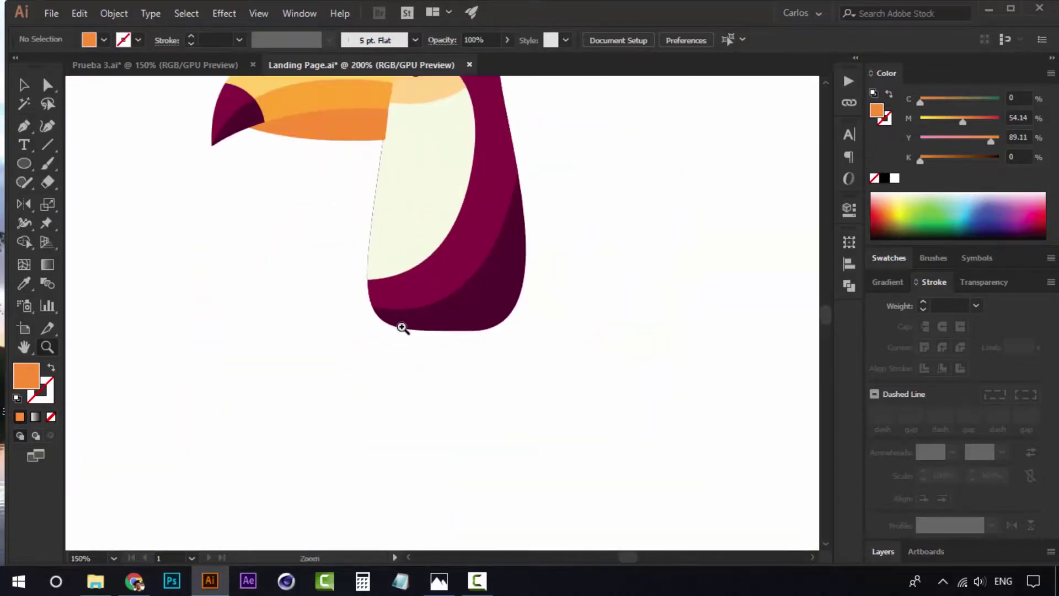
Step: Draw a tall, narrow ellipse just below the bottom edge of the toucan's body
left_click_drag(427, 314, 336, 336)
left_click(374, 338)
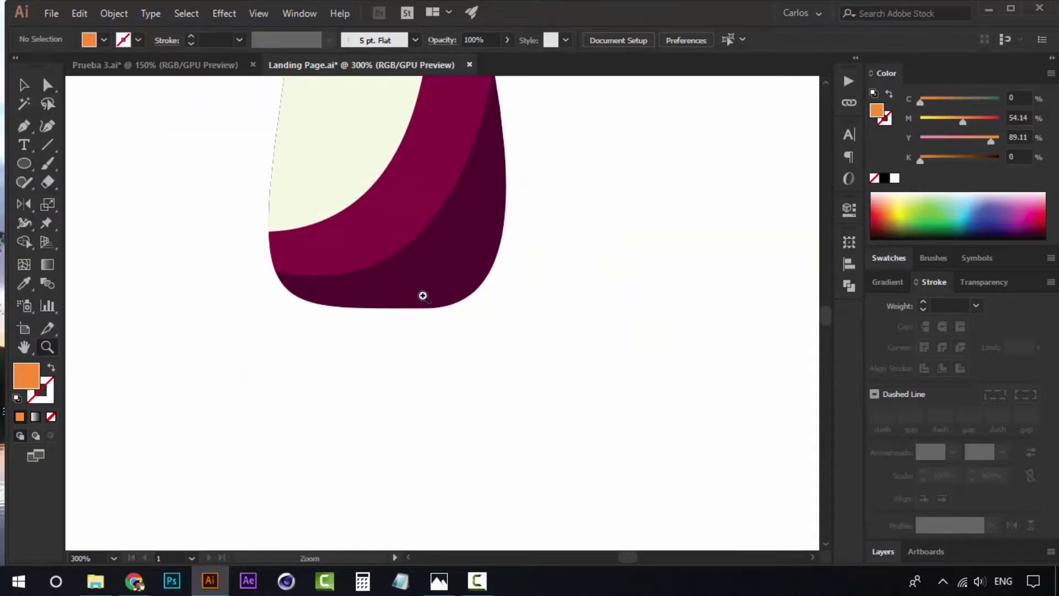
left_click(424, 296, "alt")
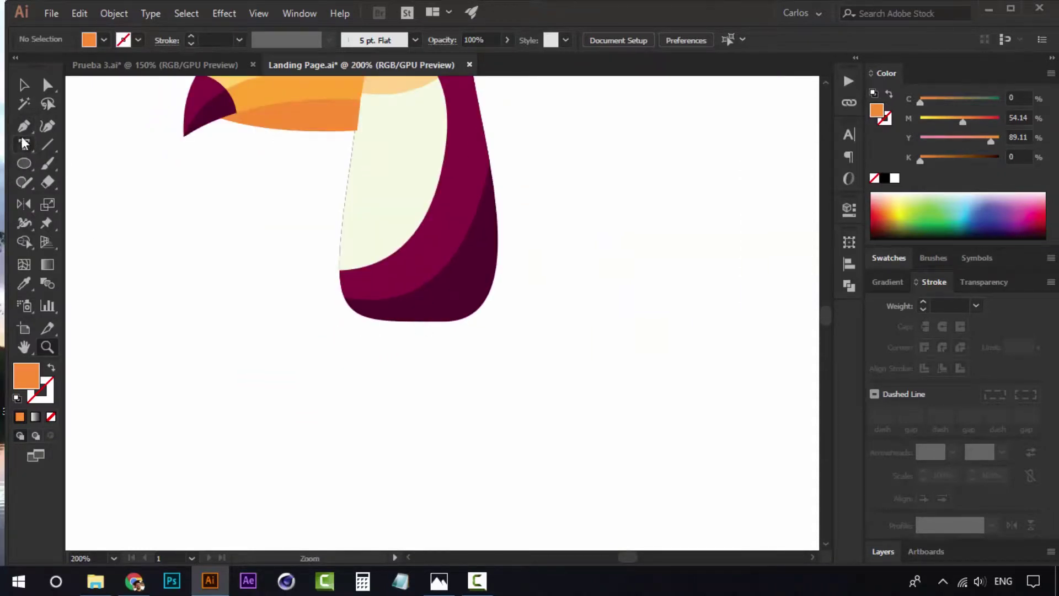
left_click(30, 165)
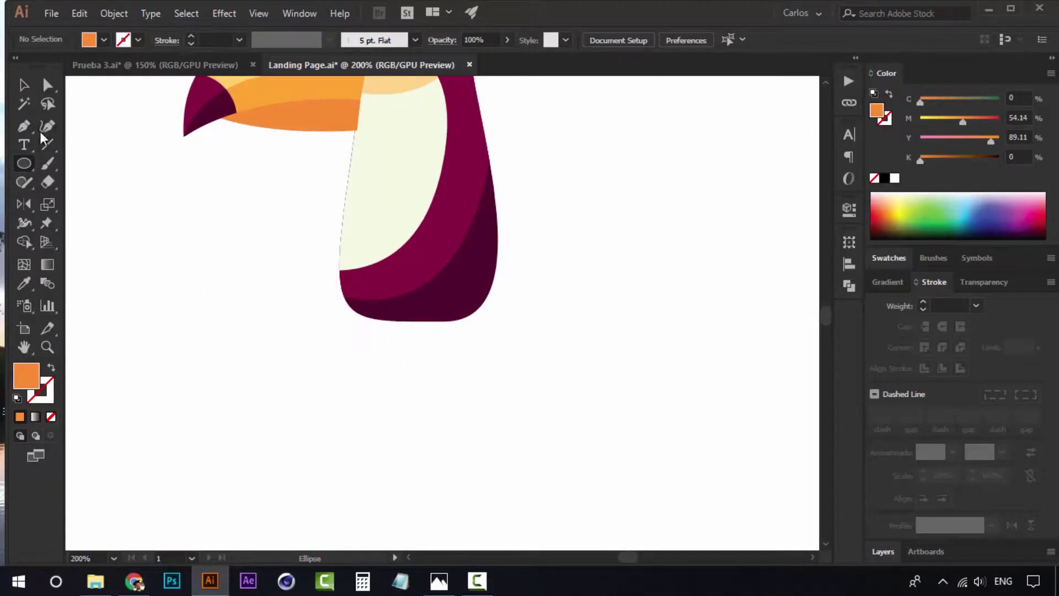
left_click_drag(402, 335, 460, 478)
left_click(506, 476, "ctrl")
key("v")
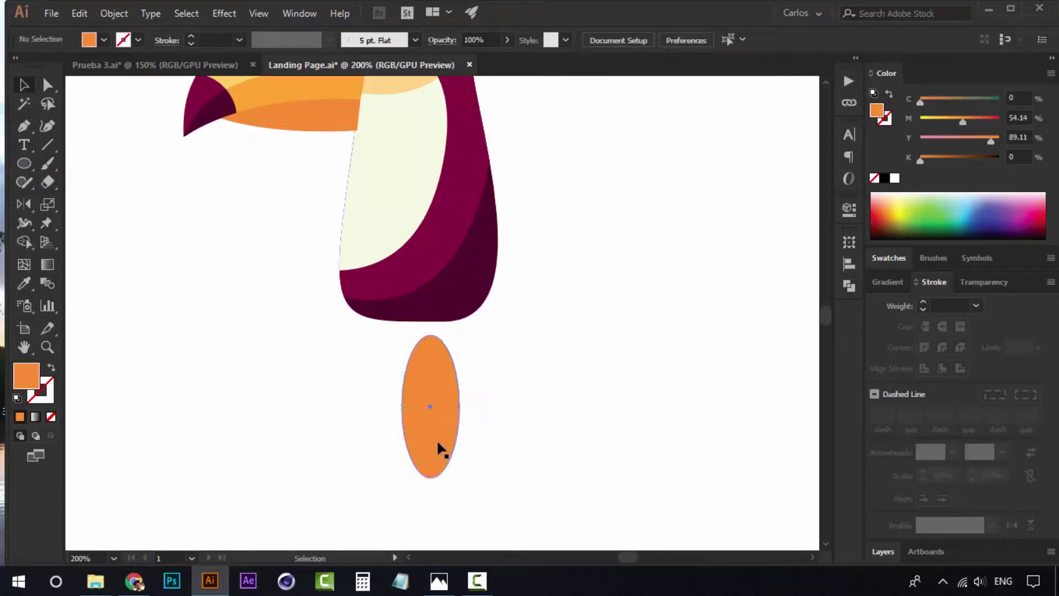
Step: Fill the ellipse with the body's maroon and move it up so its top overlaps the body's bottom edge
left_click(445, 451)
key("i")
left_click(435, 246)
key("v")
left_click(536, 432)
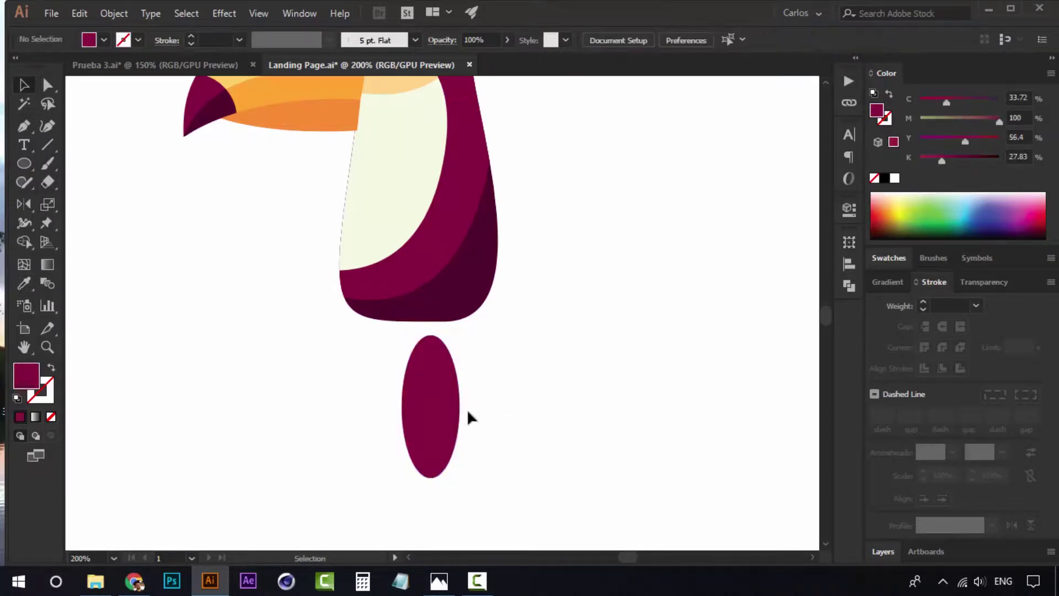
left_click_drag(439, 408, 424, 369)
Step: Widen the curve at the ellipse's bottom anchor on both sides to give the tail feather a blunt, rounded end
key("a")
left_click(522, 452)
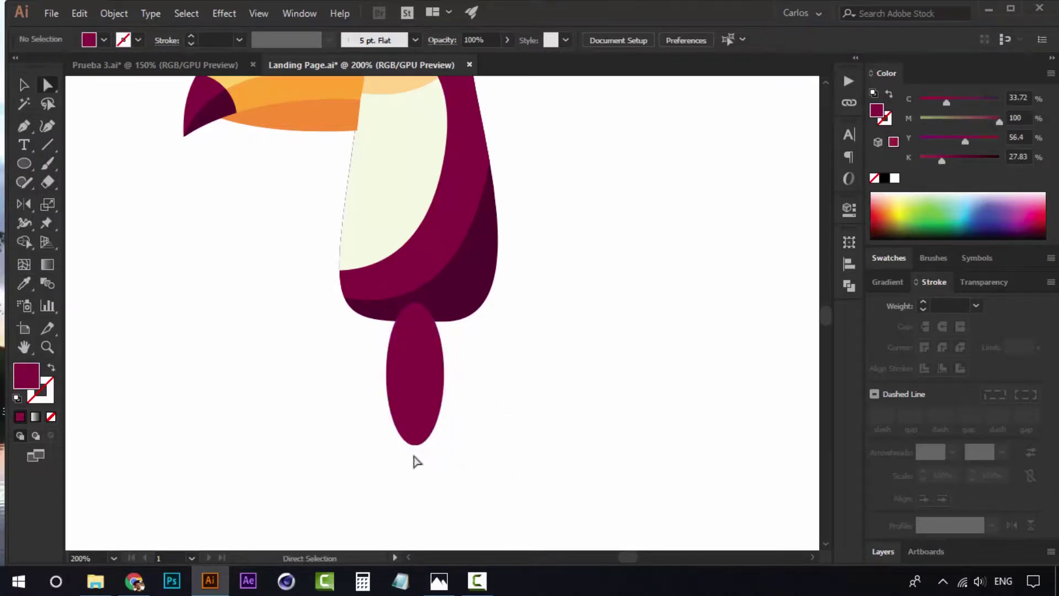
left_click(415, 444)
left_click(442, 449)
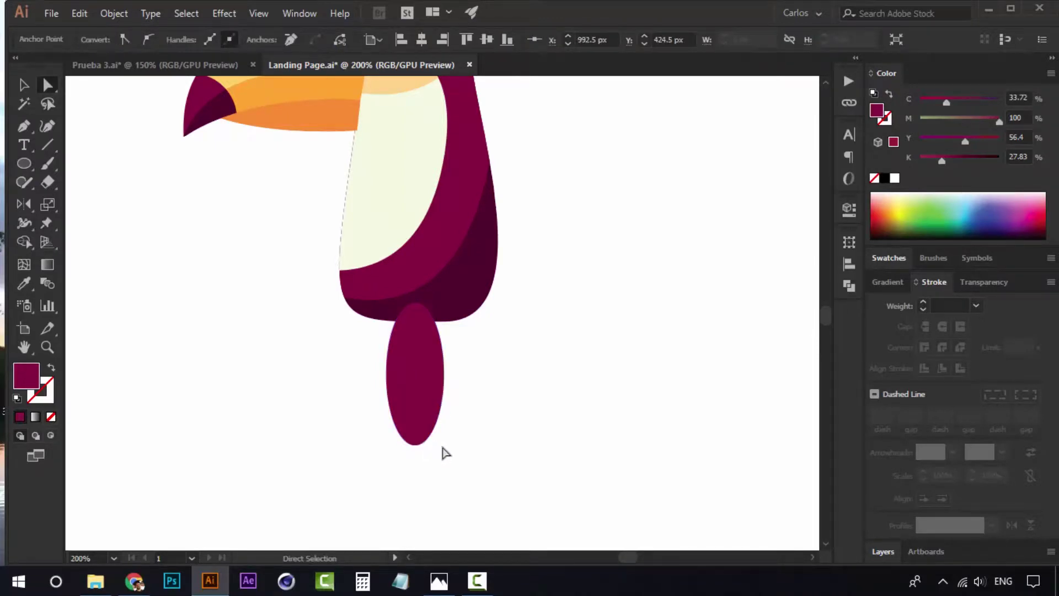
left_click(417, 447)
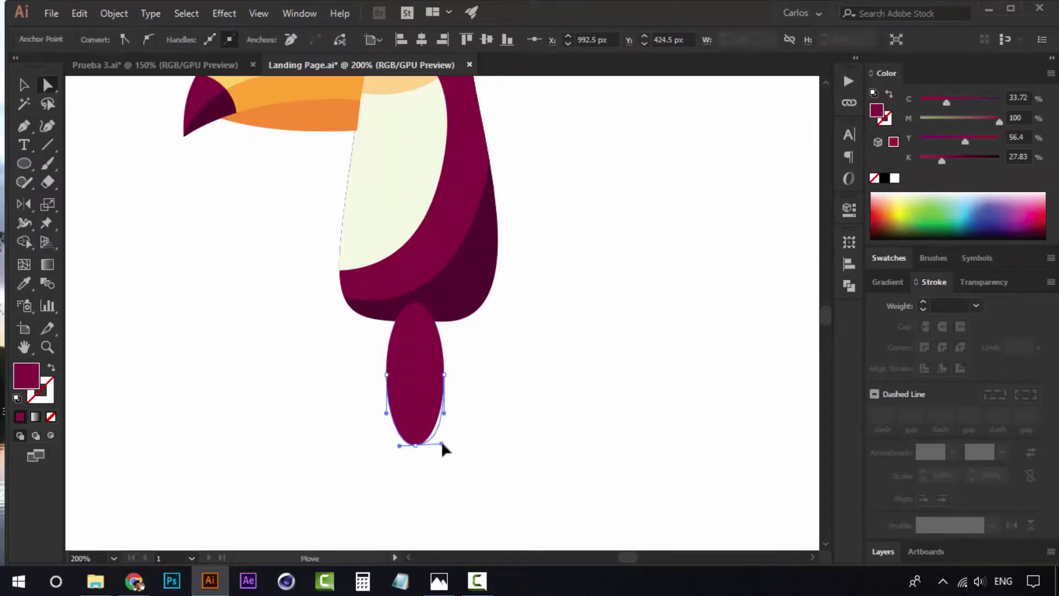
left_click_drag(441, 444, 382, 444)
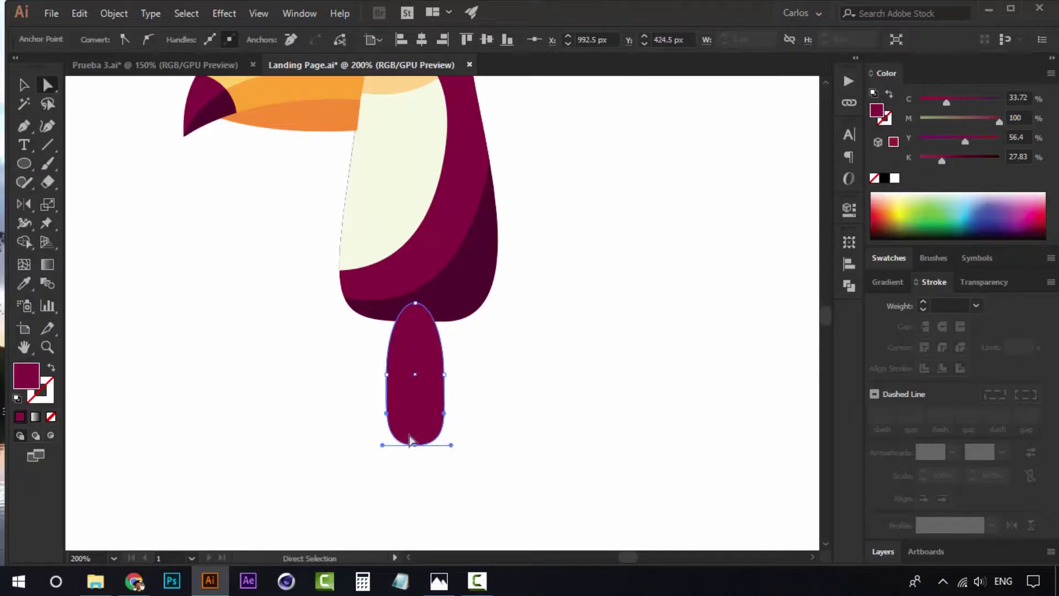
left_click(511, 380)
key("v")
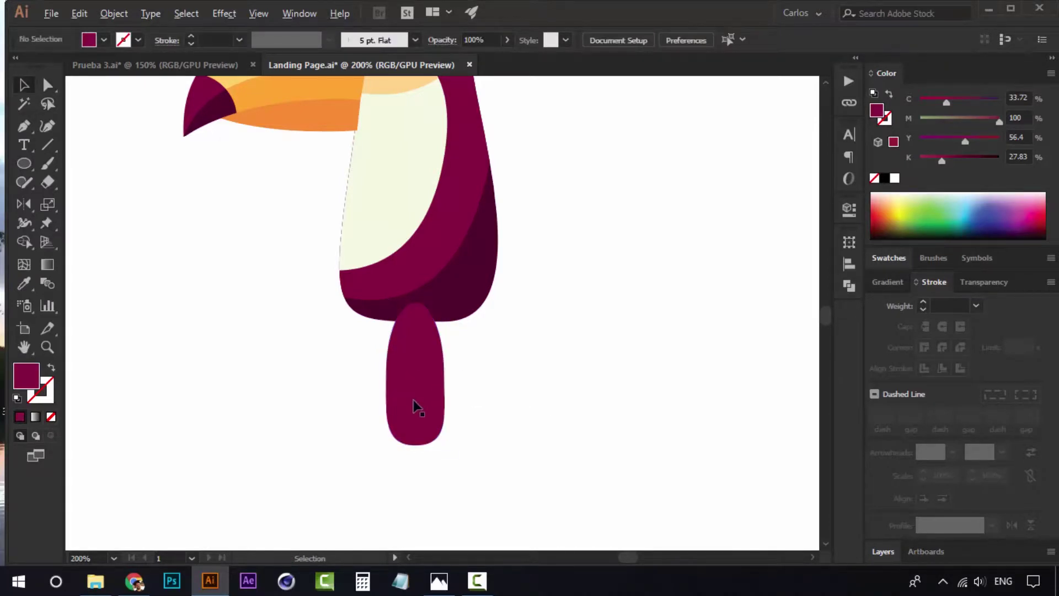
Step: Duplicate the feather as a smaller copy, tilt its lower end outward, and tuck it against the central feather's left side
left_click_drag(417, 408, 370, 380)
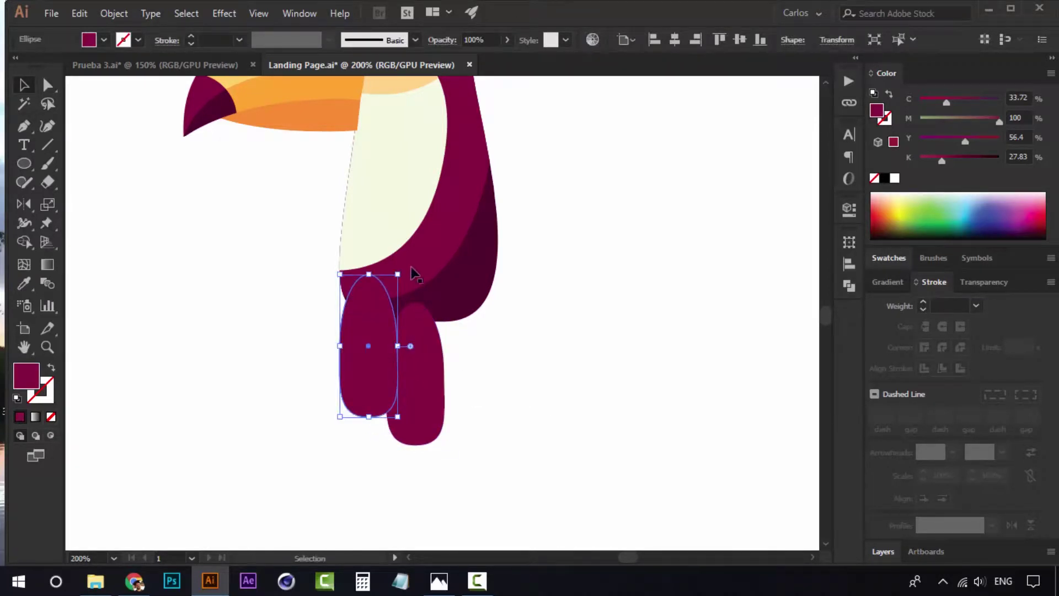
mouse_move(406, 269)
left_mouse_down()
mouse_move(437, 286)
mouse_move(421, 283)
left_mouse_up()
left_click_drag(374, 331, 391, 334)
left_click_drag(431, 286, 419, 302)
left_click(418, 303, "shift")
left_click(306, 338)
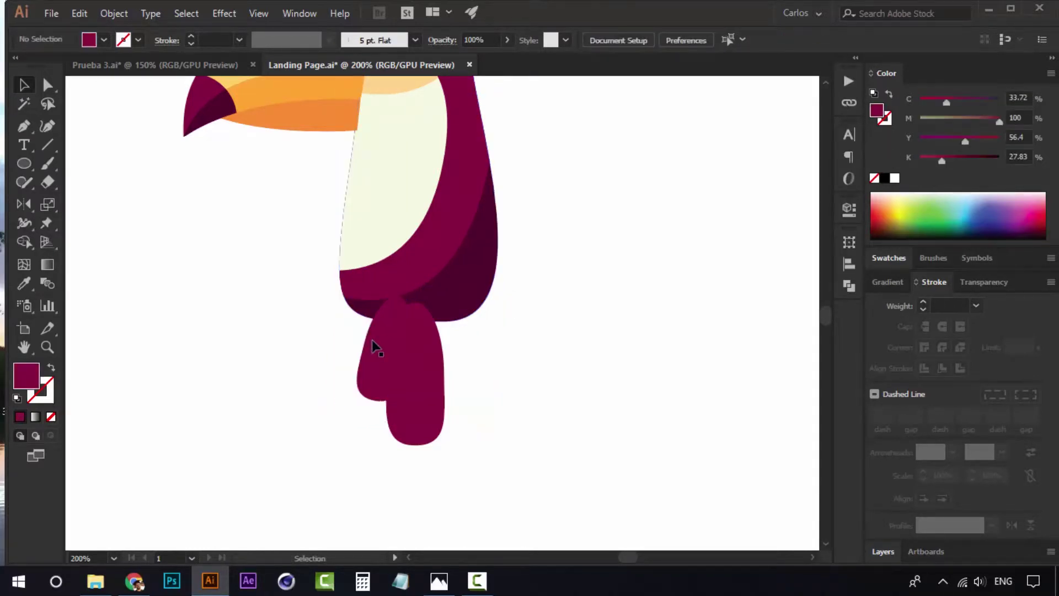
Step: Duplicate the small tilted feather to the right of the central feather and adjust the left feather's position
left_click_drag(372, 341, 470, 362)
left_click(332, 356)
left_click(378, 362)
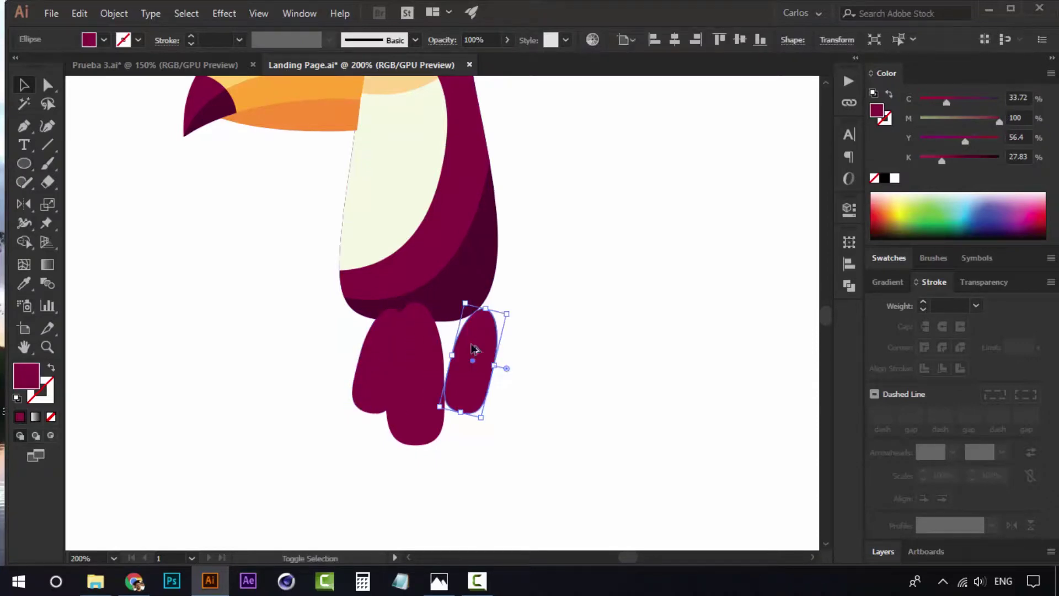
Step: Try to reflect the right feather copy across the horizontal axis
right_click(471, 351)
mouse_move(555, 250)
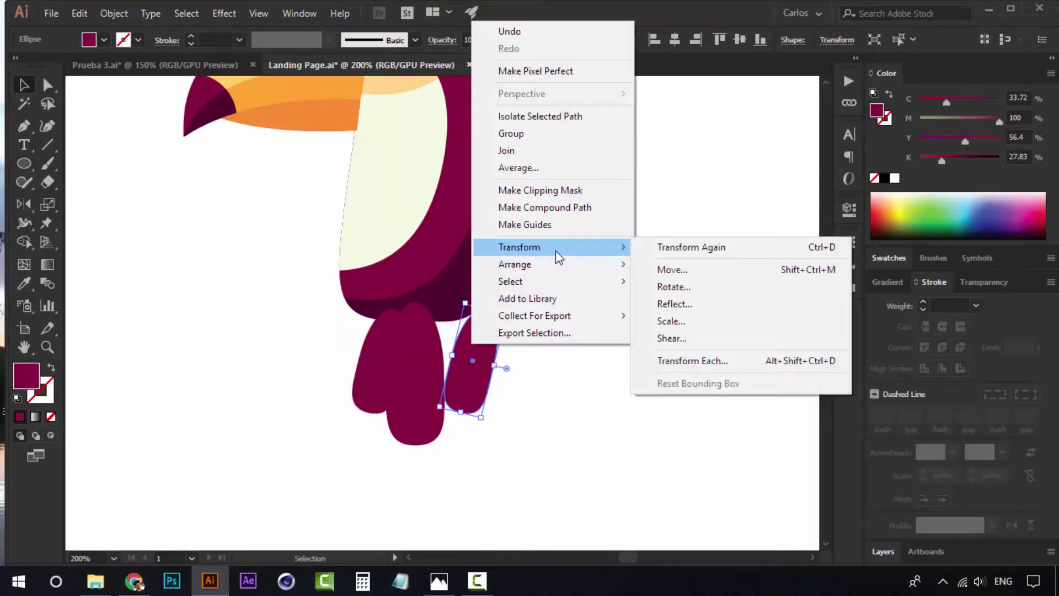
left_click(687, 303)
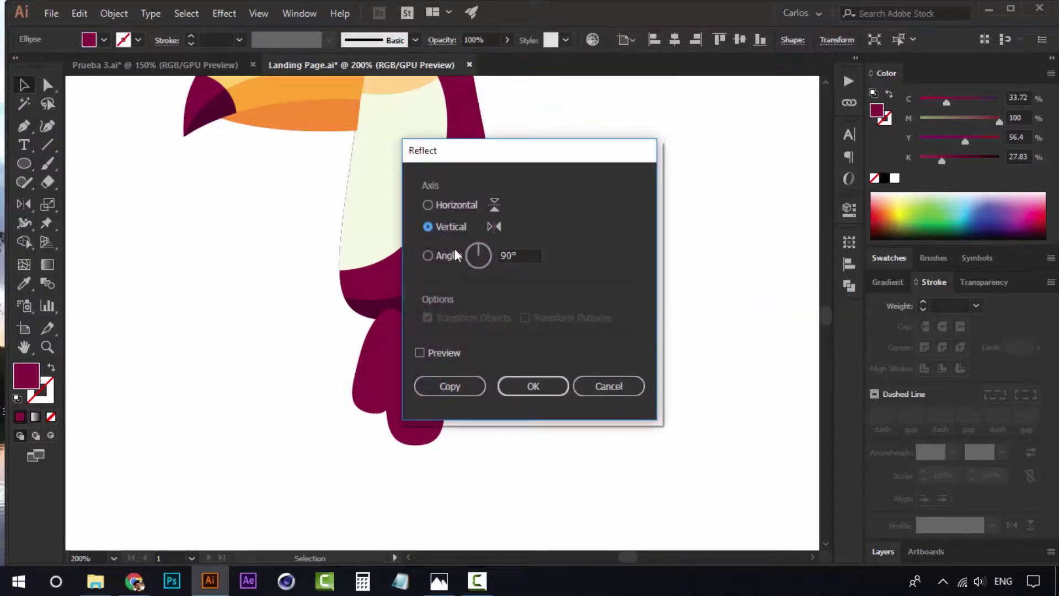
left_click(461, 207)
left_click(524, 386)
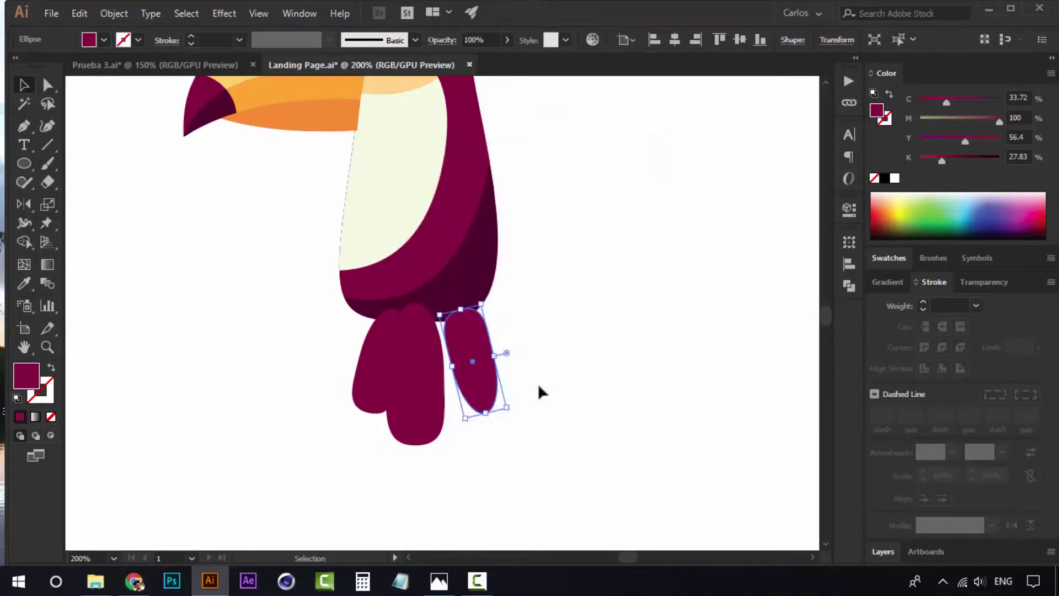
left_click(538, 383)
left_click(467, 346)
Step: Reflect the right feather copy across the vertical axis and fit it against the central feather's right side, mirroring the left one
right_click(469, 343)
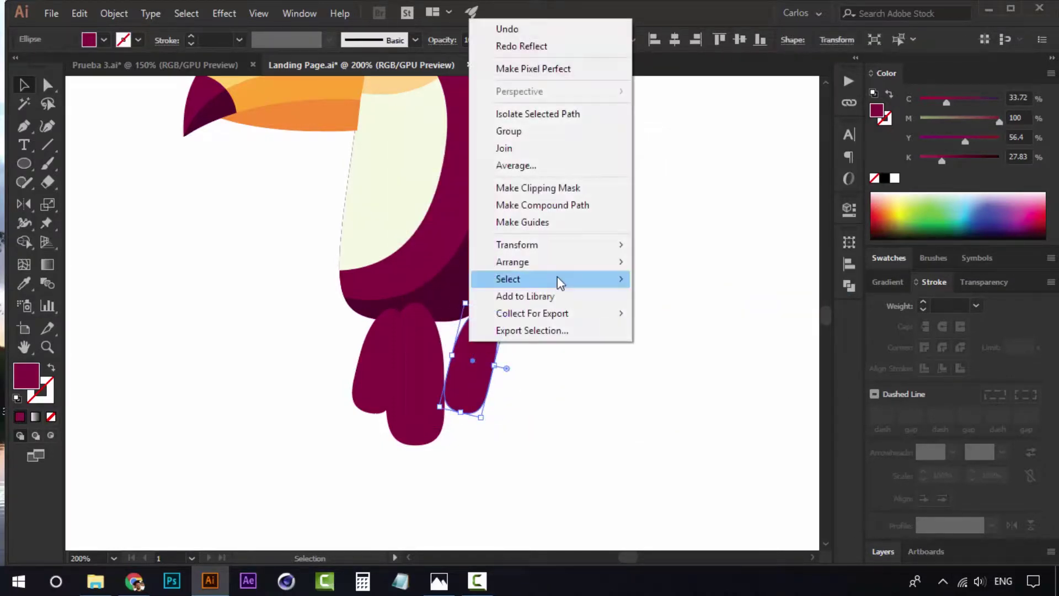
left_click(711, 302)
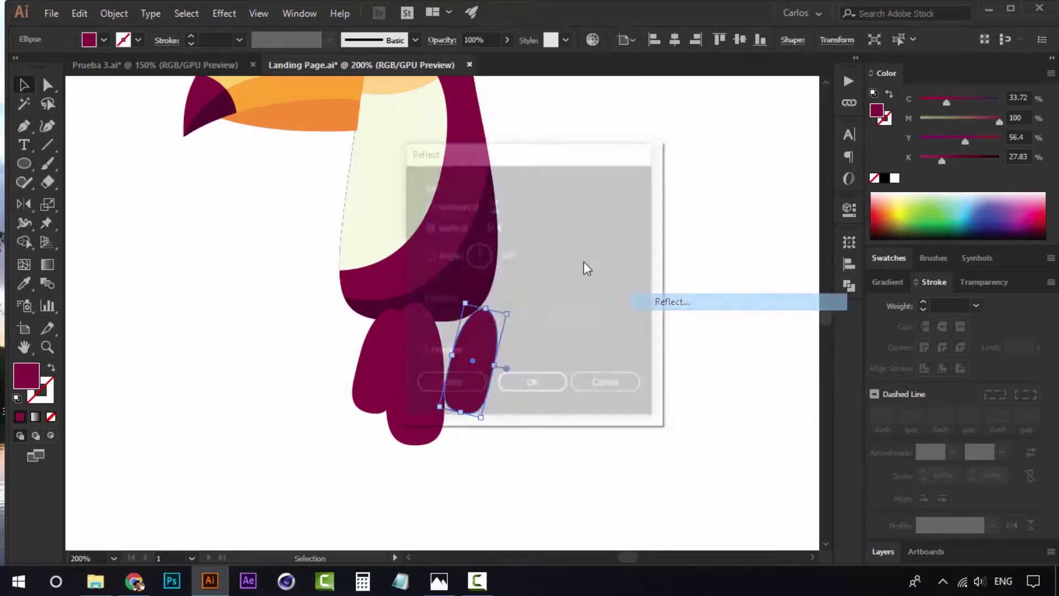
left_click(450, 226)
left_click(533, 386)
left_click_drag(466, 359, 436, 417)
left_click(567, 379)
key("z")
left_click(427, 373)
key("v")
left_click(474, 374)
left_click(554, 326)
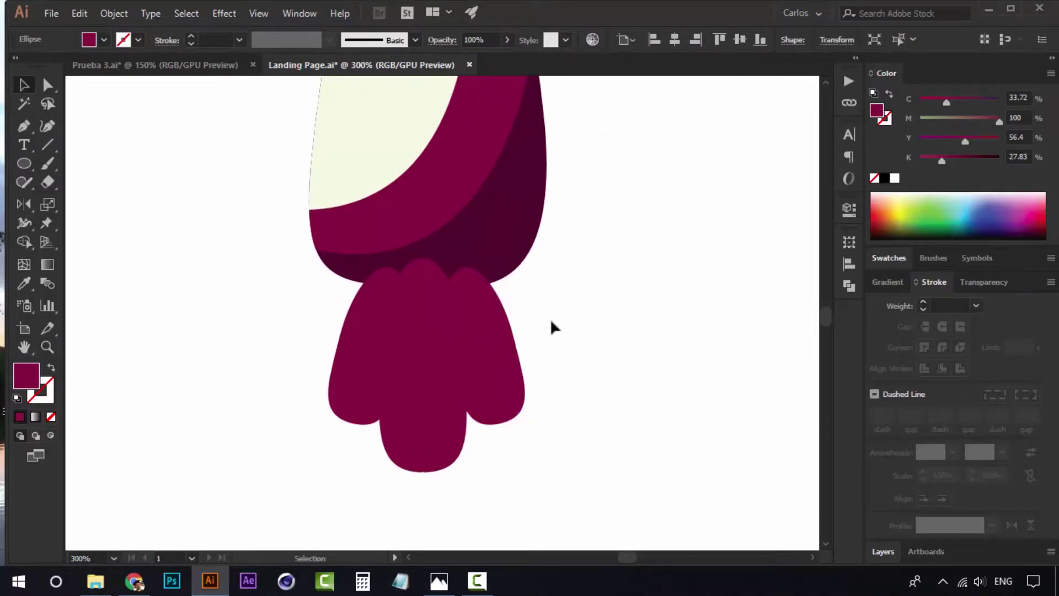
Step: Draw a closed Pen shape over the upper tail, with three arches along its lower edge, one across each feather
left_click(28, 128)
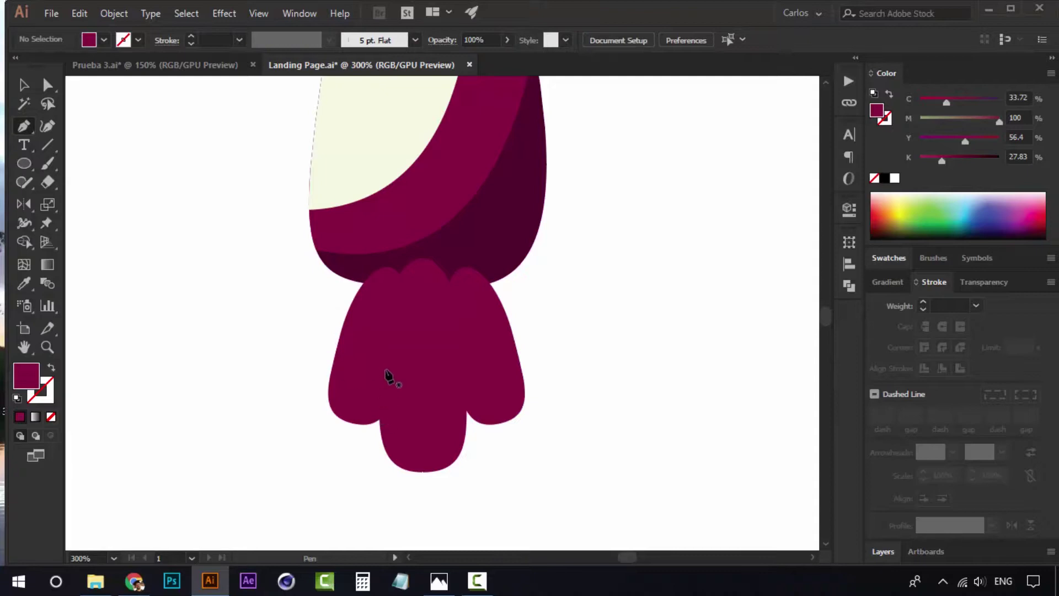
left_click(323, 336)
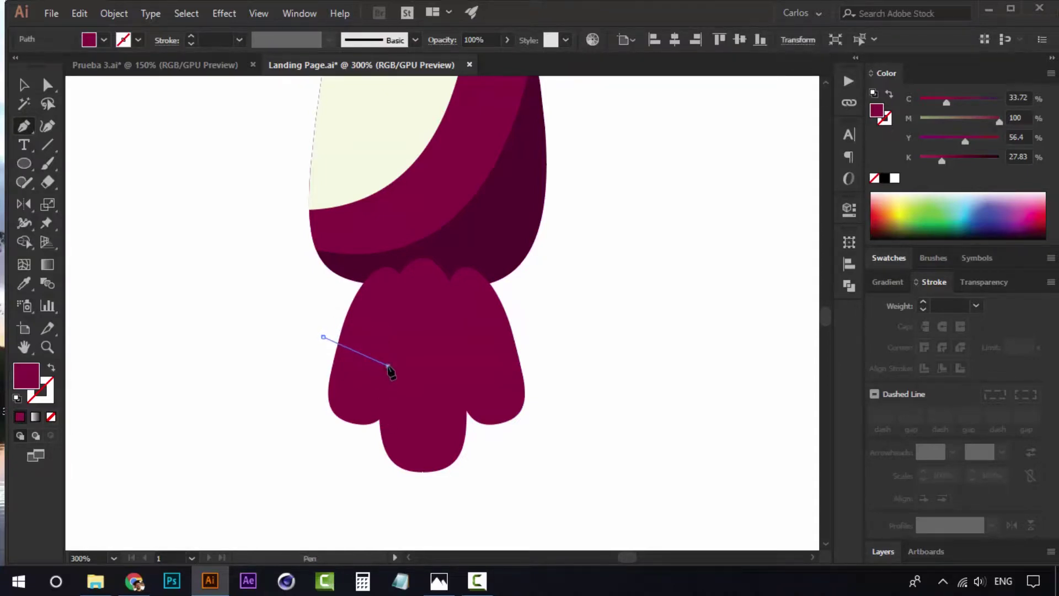
left_click_drag(387, 366, 381, 449)
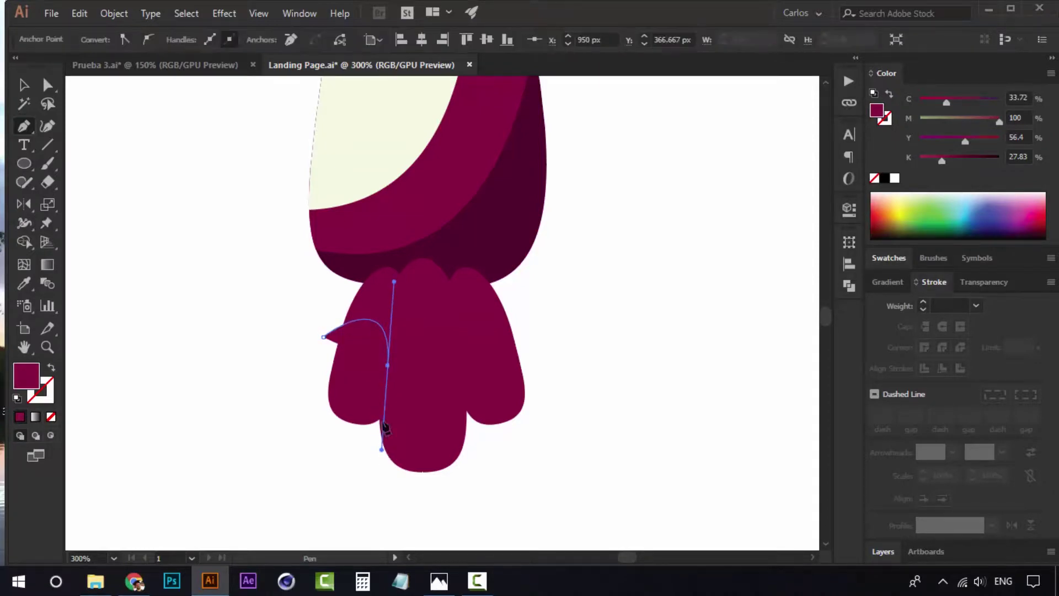
left_click(388, 366)
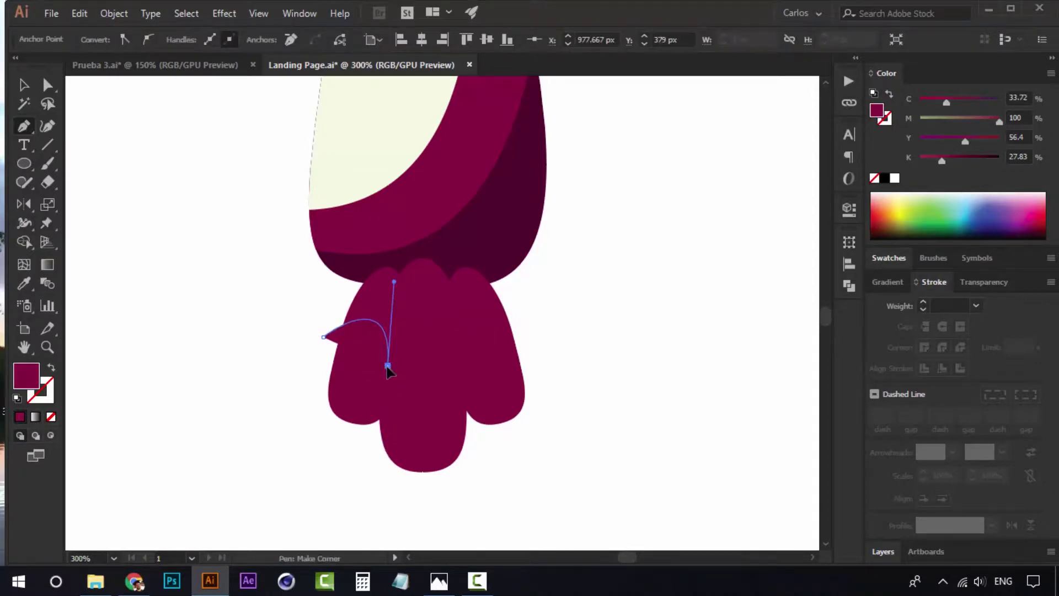
left_click_drag(458, 366, 493, 452)
left_click(459, 366)
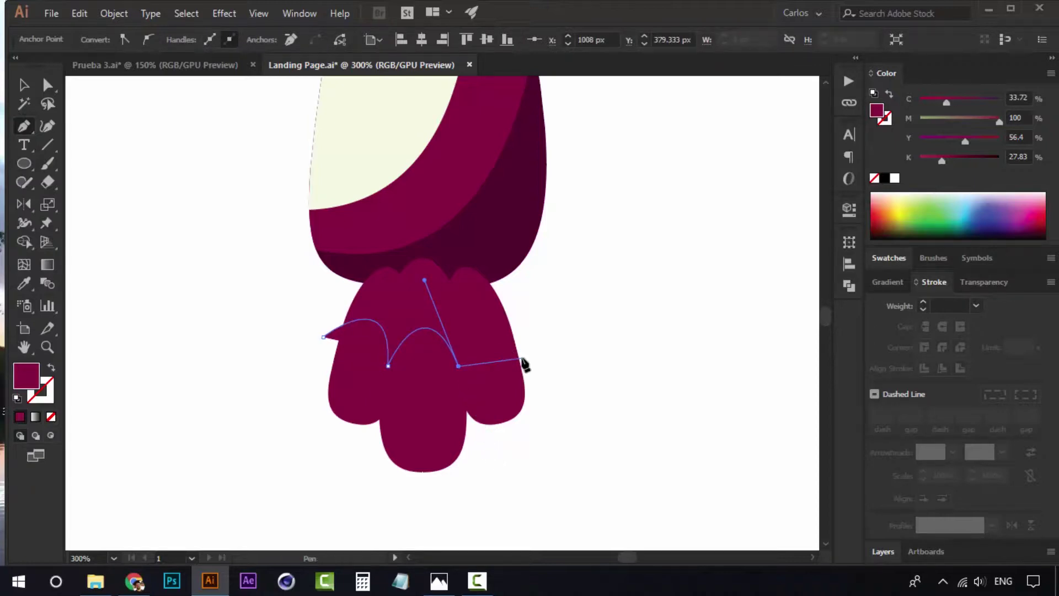
left_click_drag(516, 351, 561, 414)
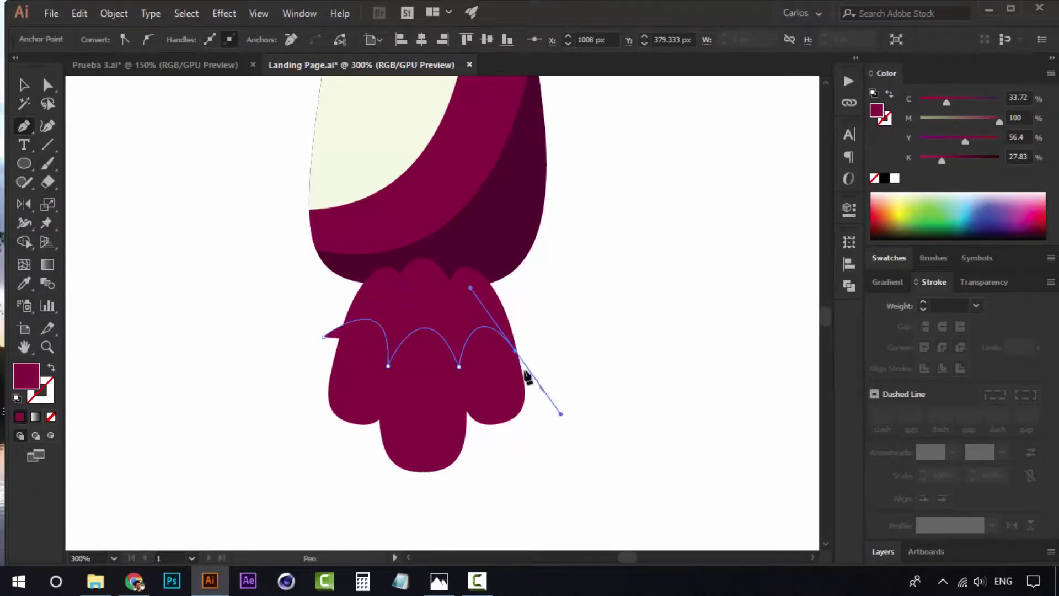
left_click(516, 351)
left_click(557, 288)
left_click(460, 249)
left_click(353, 243)
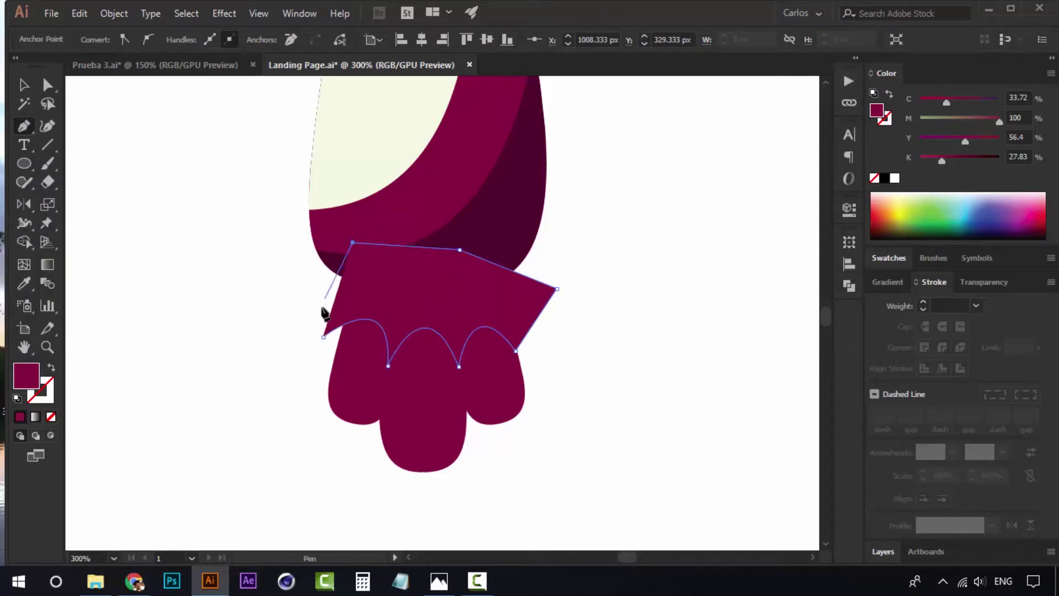
left_click(320, 313)
left_click(324, 336)
Step: Fill the scalloped shape with the dark purple of the body's shadow and move it slightly down over the feathers
key("o")
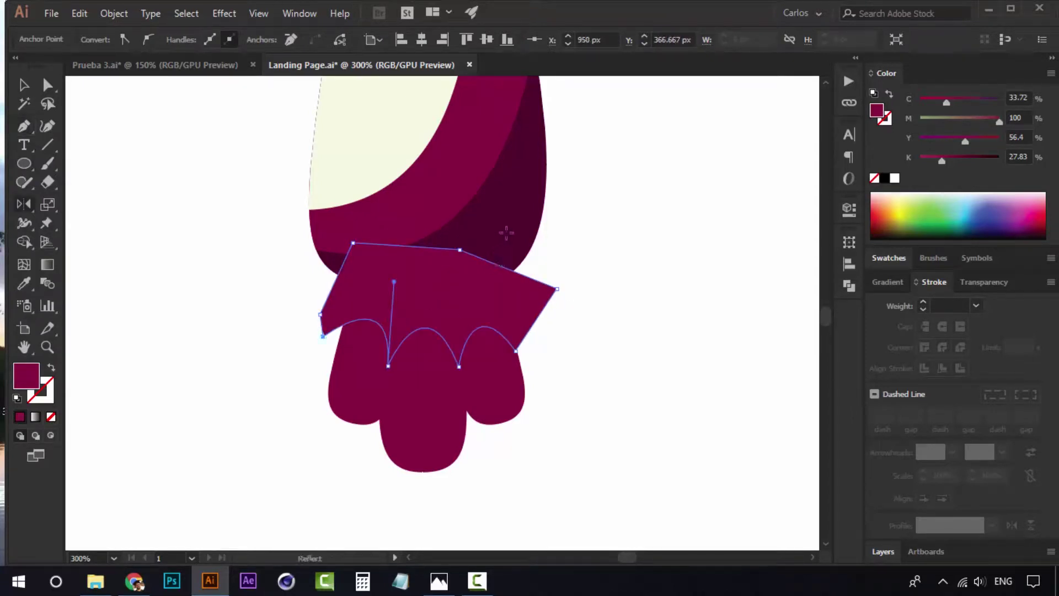
key("i")
left_click(507, 233)
key("v")
left_click(612, 358)
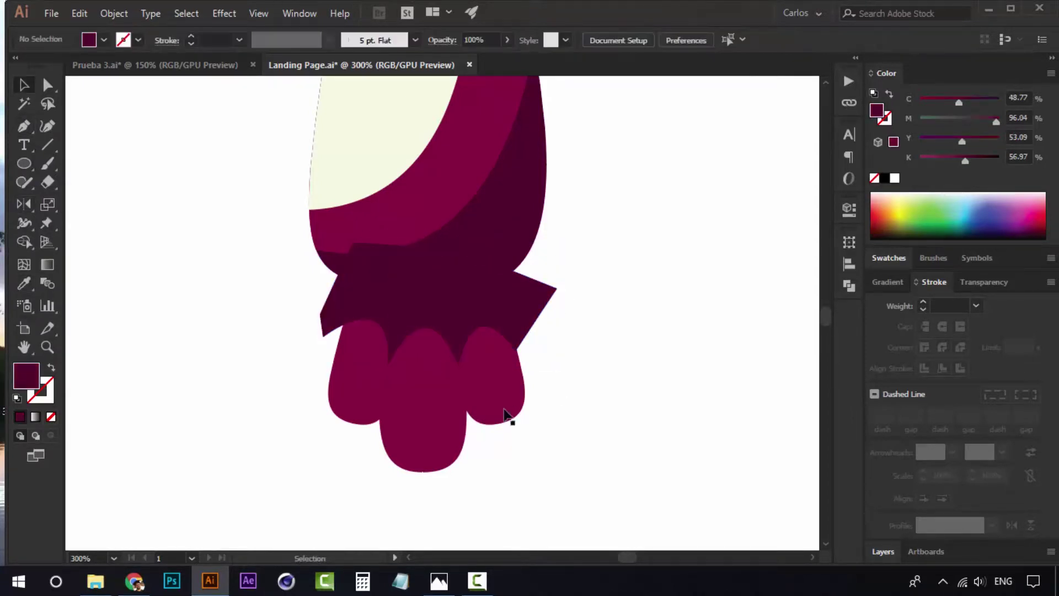
left_click_drag(421, 293, 421, 320)
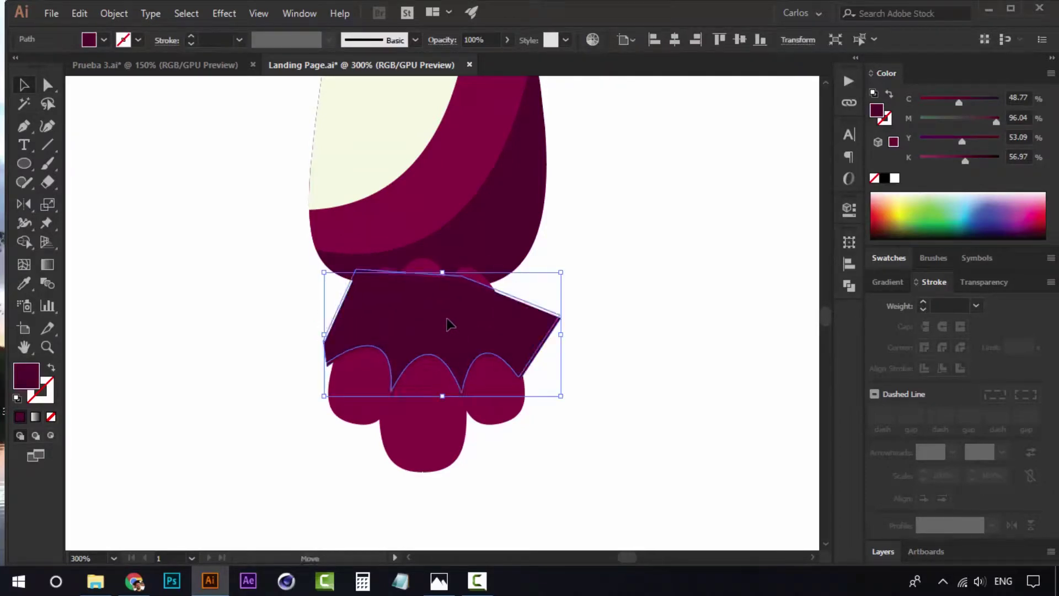
left_click(610, 299)
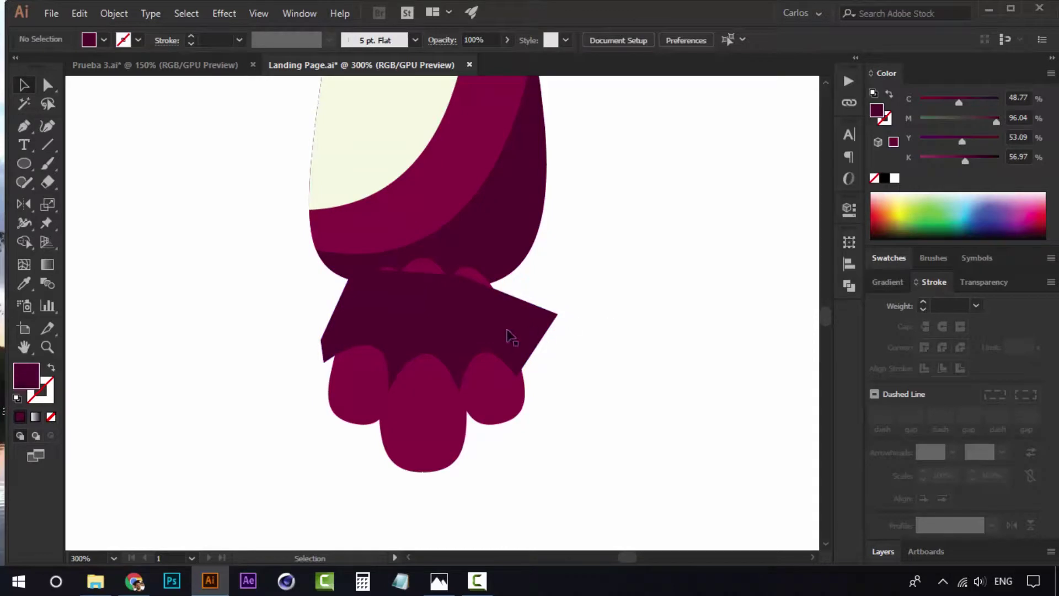
Step: Unite the three tail feathers into a single shape
left_click(505, 396)
left_click(423, 411, "shift")
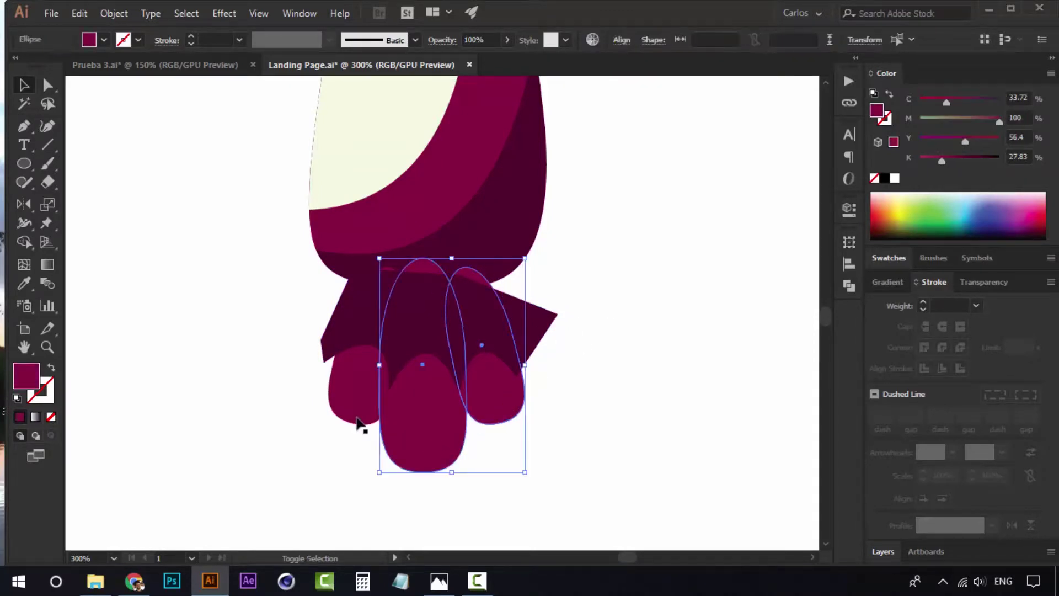
left_click(350, 406, "shift")
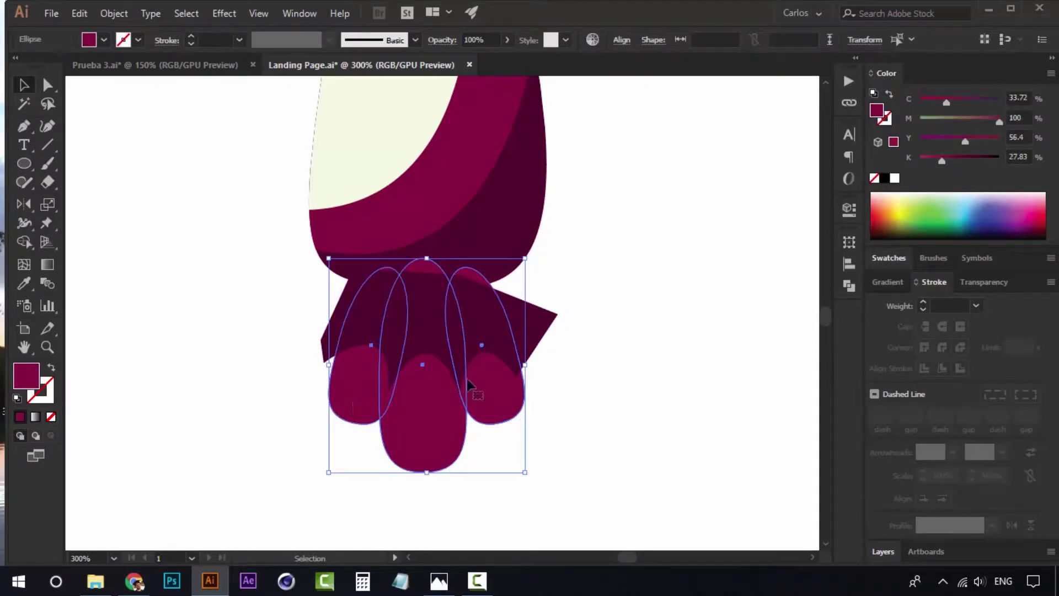
left_click(849, 286)
left_click(668, 276)
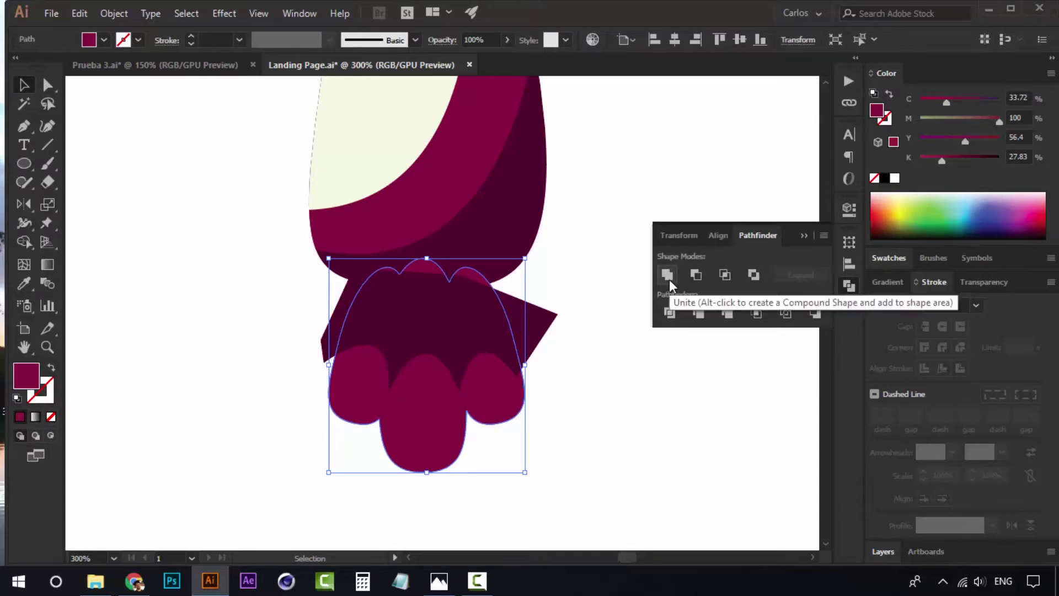
left_click(555, 393)
Step: Paste a copy of the united feathers in front and use it as a clipping mask for the dark scalloped shape
left_click(501, 403)
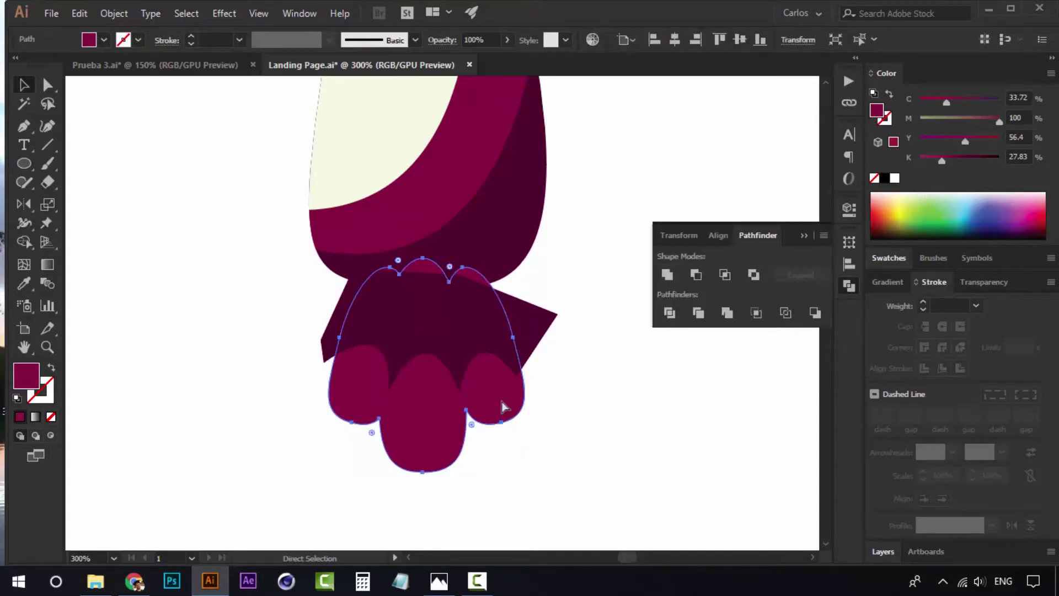
left_click(533, 329)
key("ctrl+f")
left_click(532, 329, "shift")
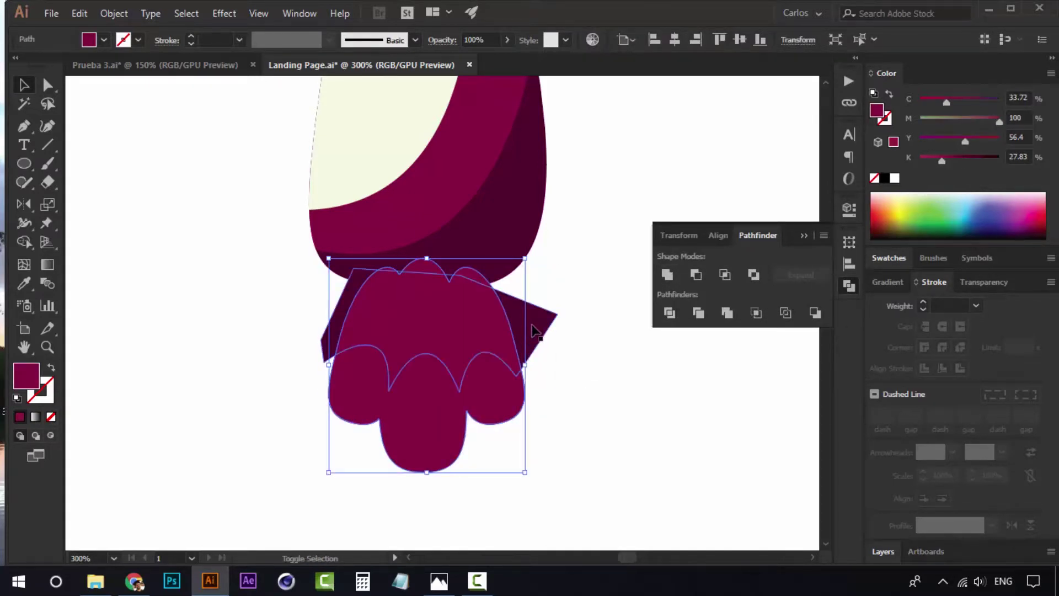
key("ctrl+7")
left_click(582, 373)
left_click(479, 327)
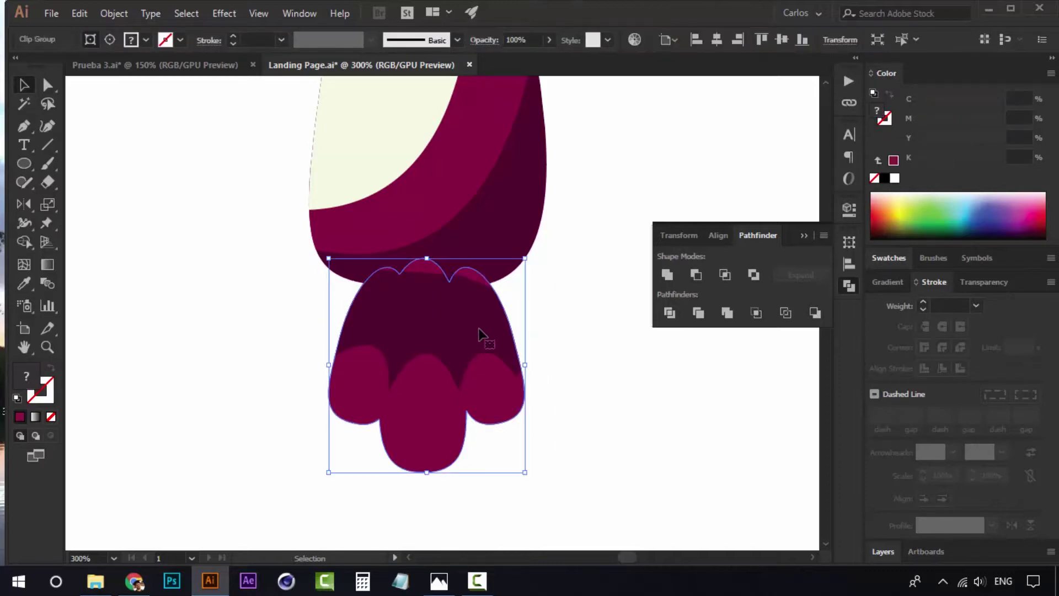
Step: Send the united feathers and their clipped shadow to the back, behind the toucan's body
left_click(557, 384)
left_click_drag(558, 384, 254, 489)
right_click(464, 353)
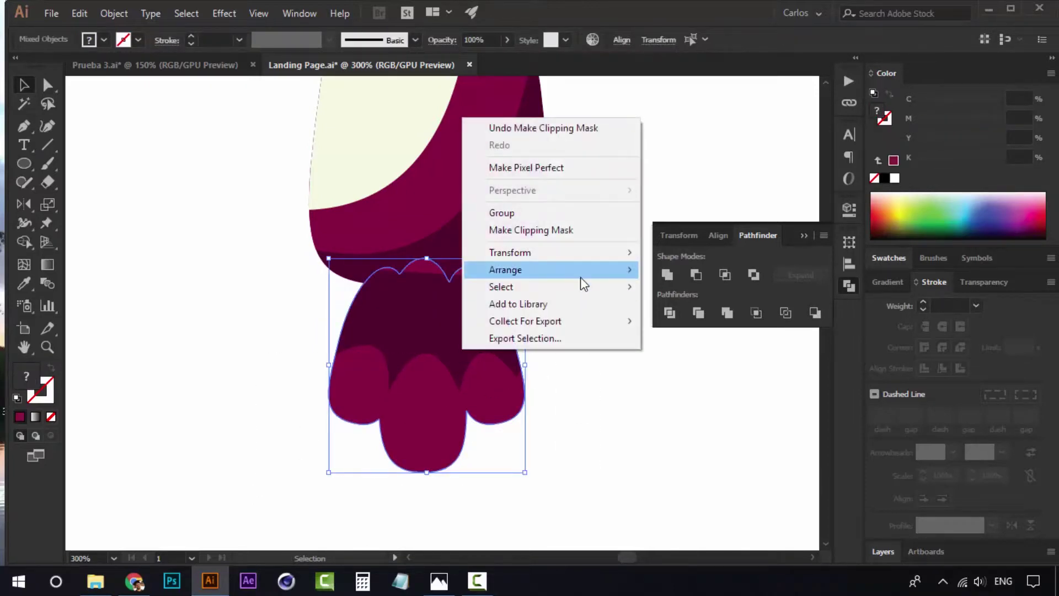
mouse_move(580, 276)
left_click(712, 329)
left_click(603, 431)
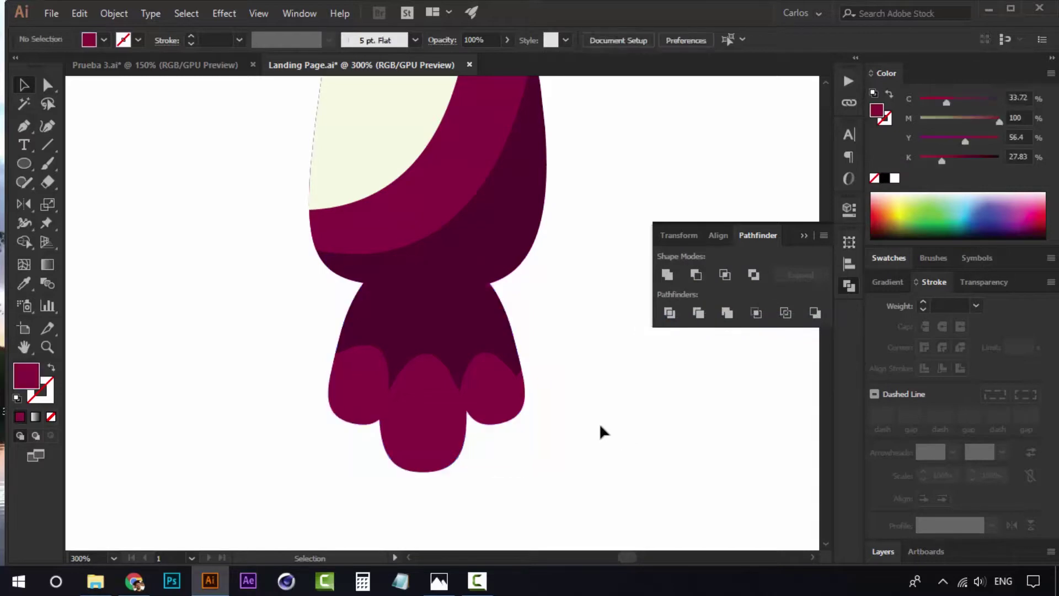
left_click_drag(603, 431, 293, 356)
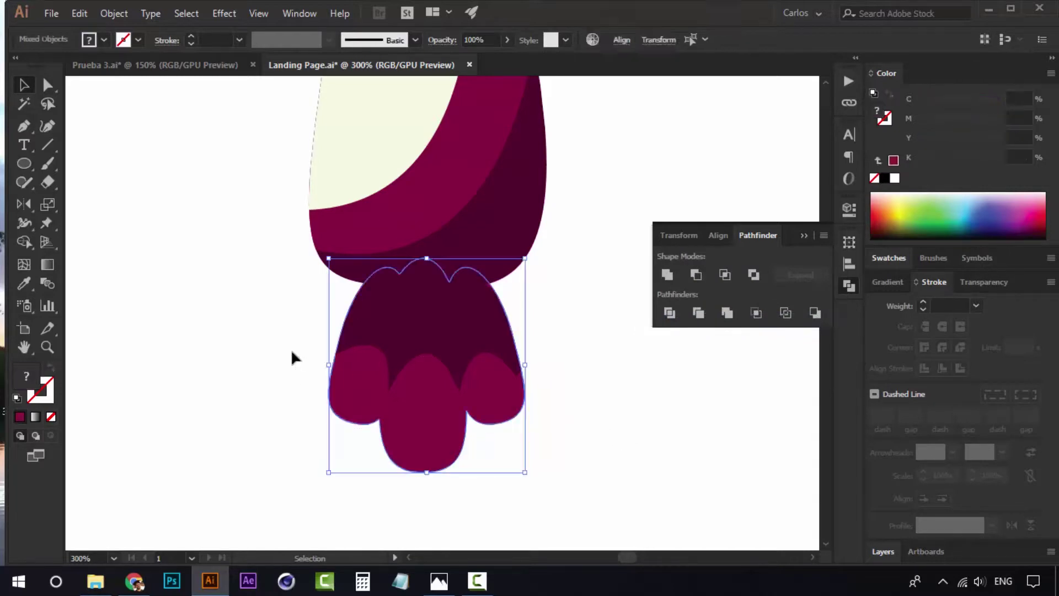
left_click(546, 359)
key("z")
left_click(439, 326, "alt")
left_click(451, 342)
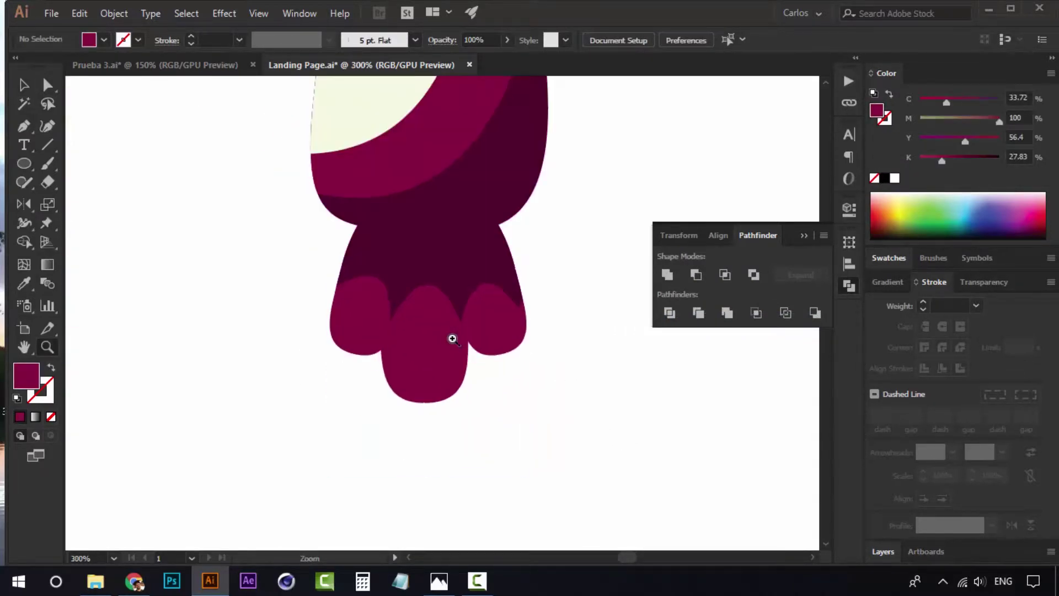
Step: Move the clipped dark scalloped shadow slightly up on the toucan's tail feathers
key("a")
left_click(453, 264)
left_click(594, 397)
Step: Move the whole toucan closer to the colour swatches and group all of its parts
key("z")
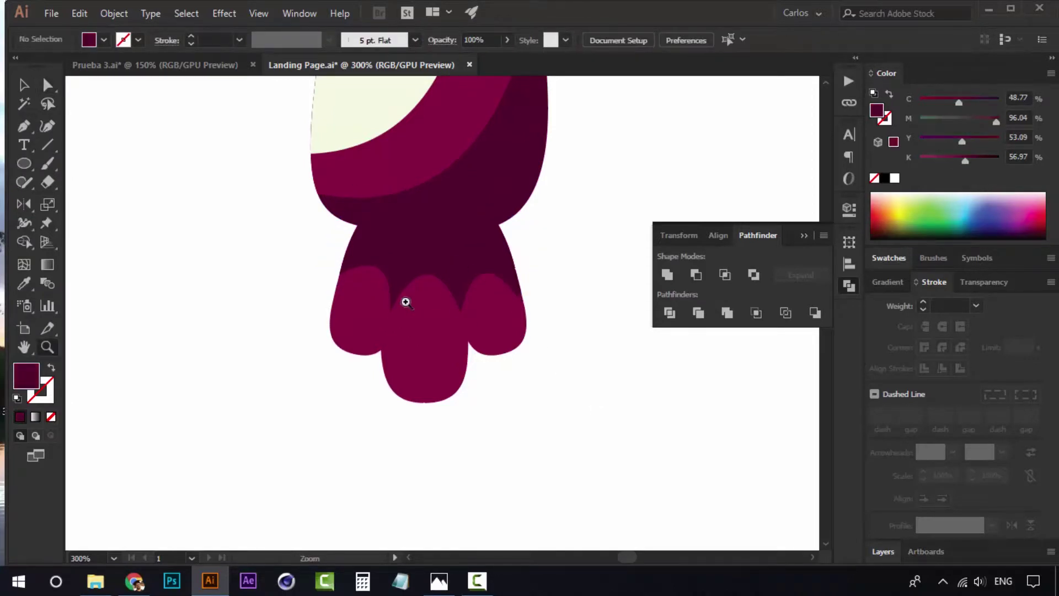
left_click(404, 300, "alt")
left_click_drag(473, 329, 470, 419)
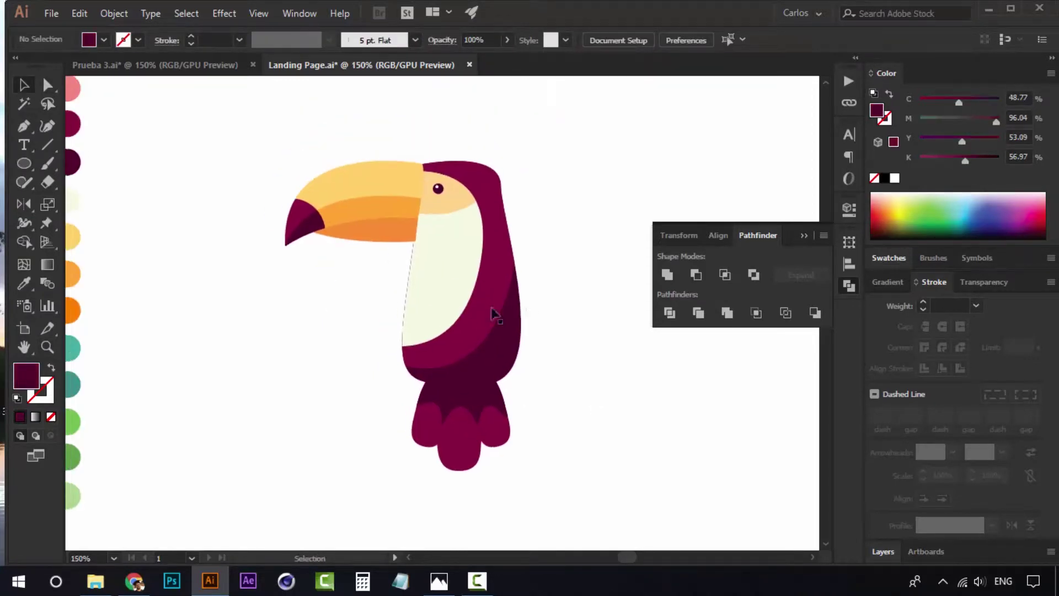
left_click(435, 315, "alt")
left_click(436, 318, "alt")
left_click(436, 318, "alt")
left_click_drag(437, 318, 494, 343)
key("v")
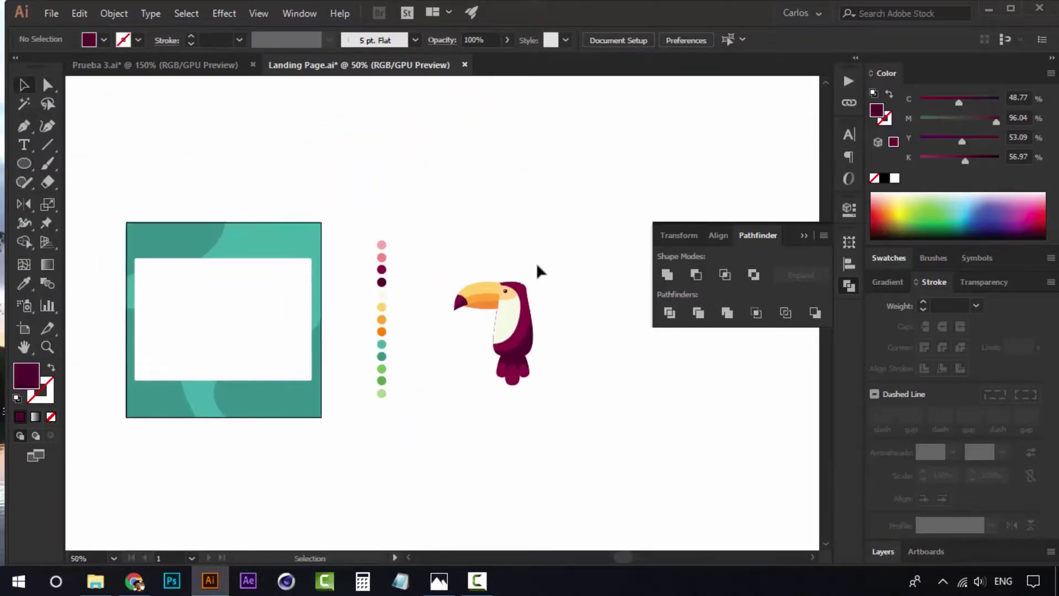
left_click(530, 298)
left_click_drag(530, 298, 482, 300)
key("a")
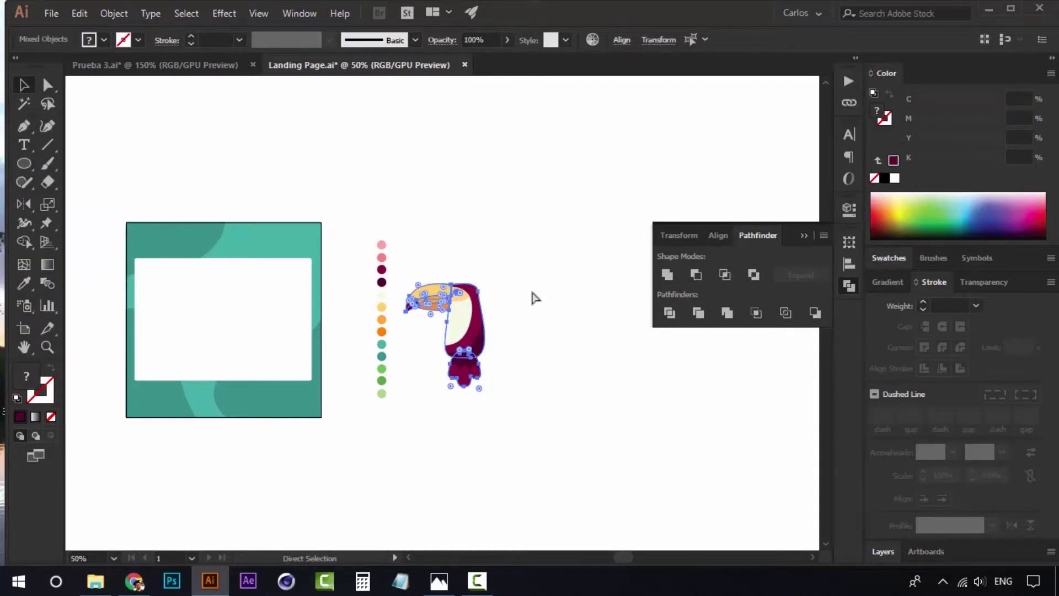
key("v")
left_click(522, 287)
key("z")
left_click(467, 307)
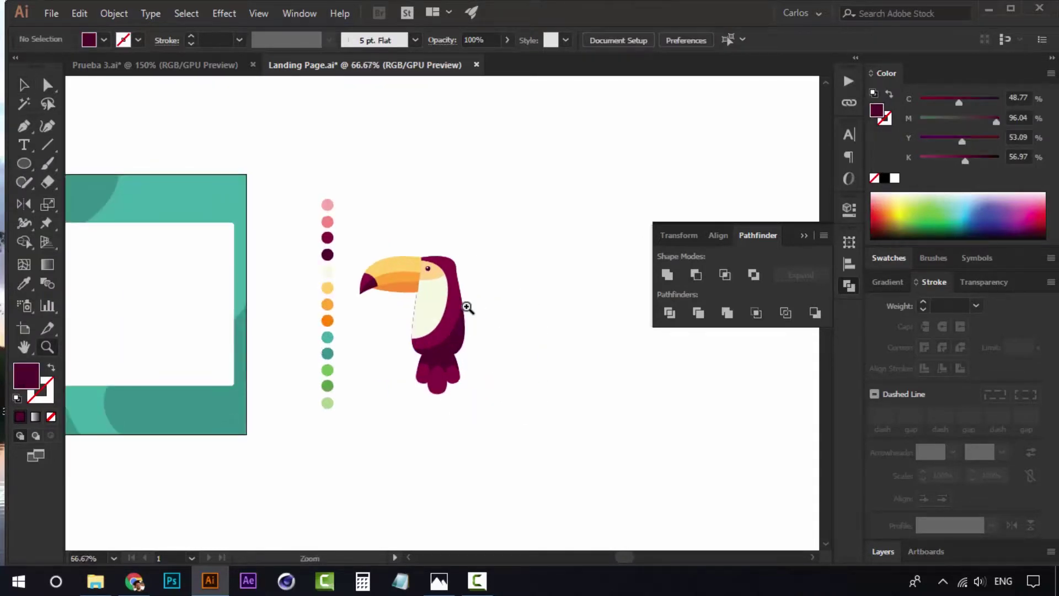
left_click(467, 308)
key("v")
left_click(433, 312)
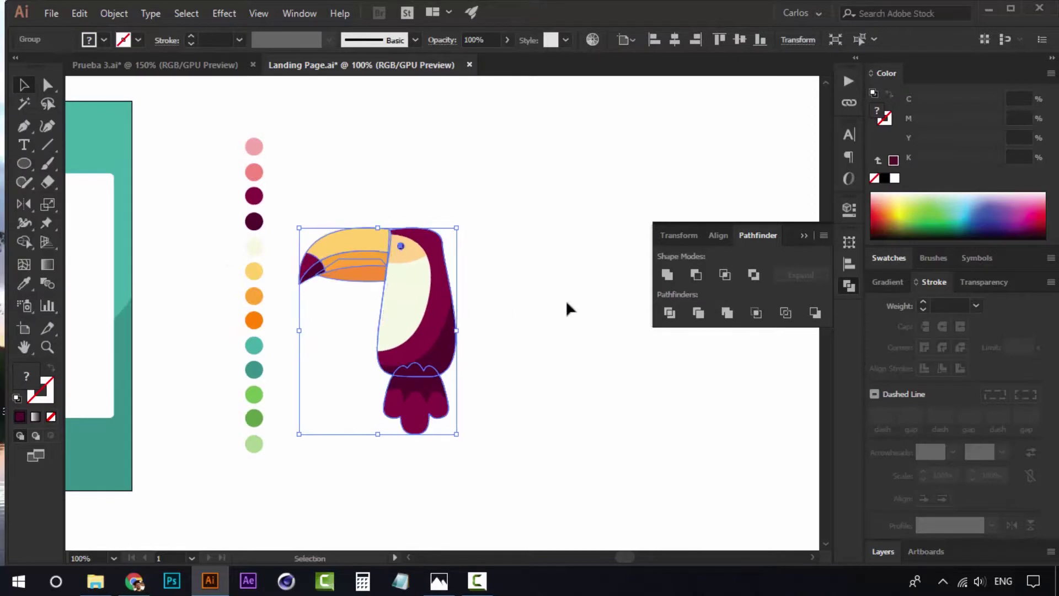
left_click(567, 308)
Step: Draw a circle filled with the lighter teal swatch in the empty area beside the toucan and stretch it downward into an upright oval
left_click_drag(587, 333, 512, 338)
left_click(812, 233)
left_click_drag(564, 309, 515, 311)
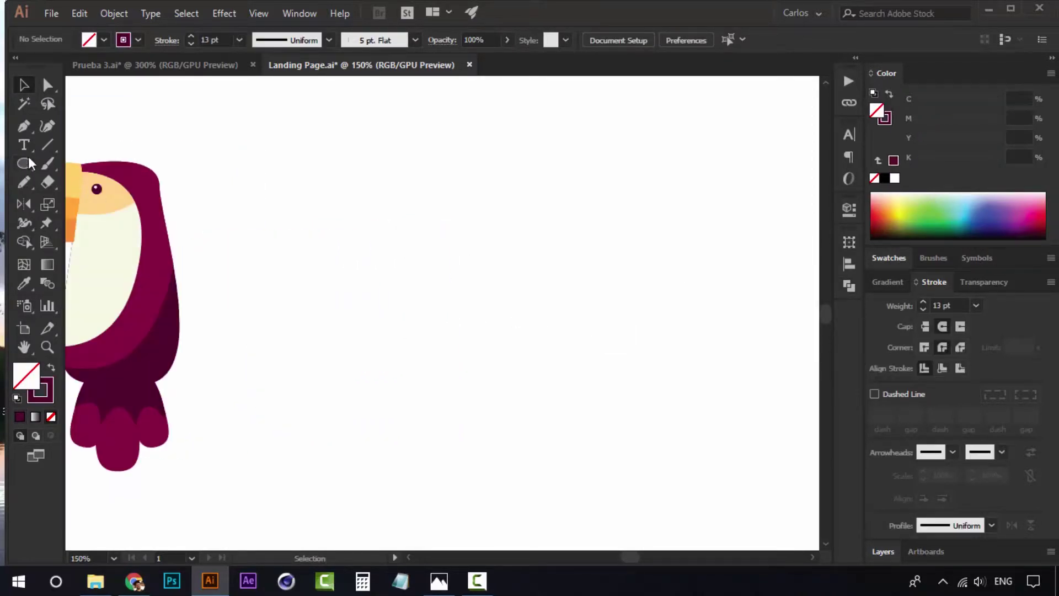
left_click(29, 160)
scroll(298, 287, "left", 6)
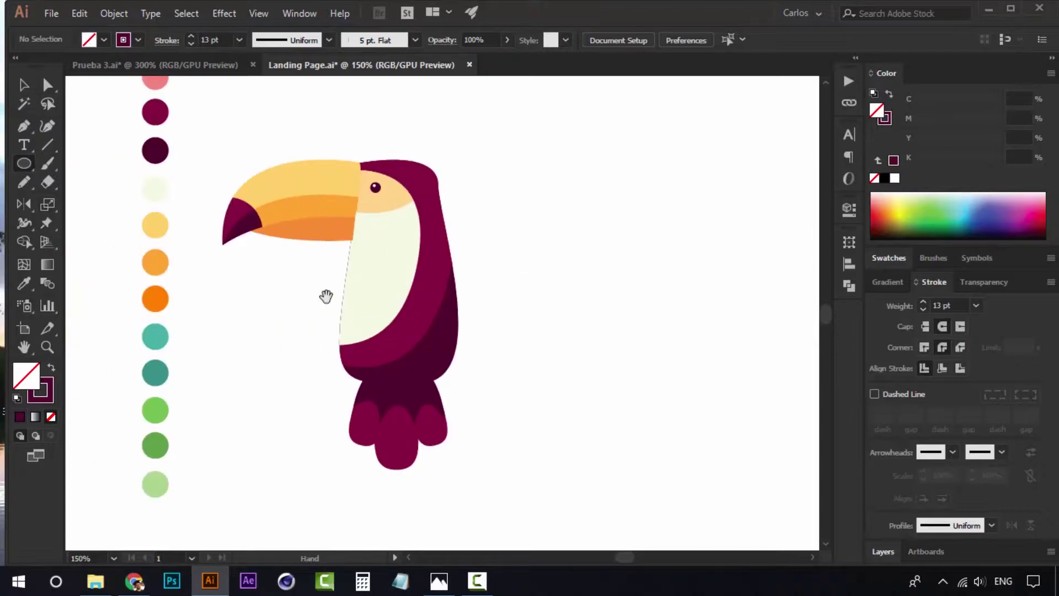
key("i")
left_click(229, 306)
left_click_drag(233, 303, 532, 267)
scroll(255, 296, "right", 10)
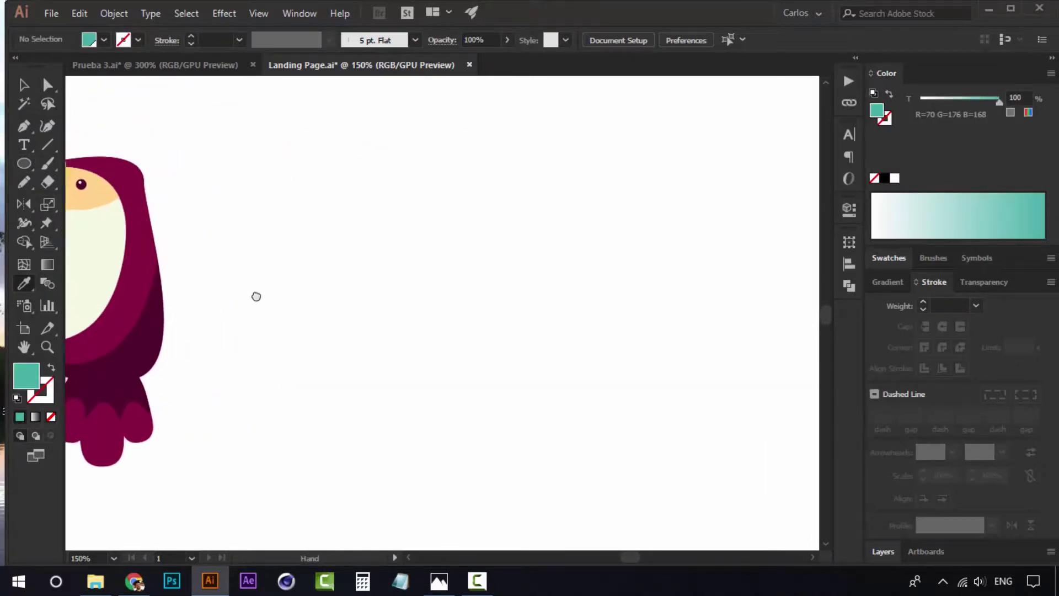
key("z")
left_click(403, 278)
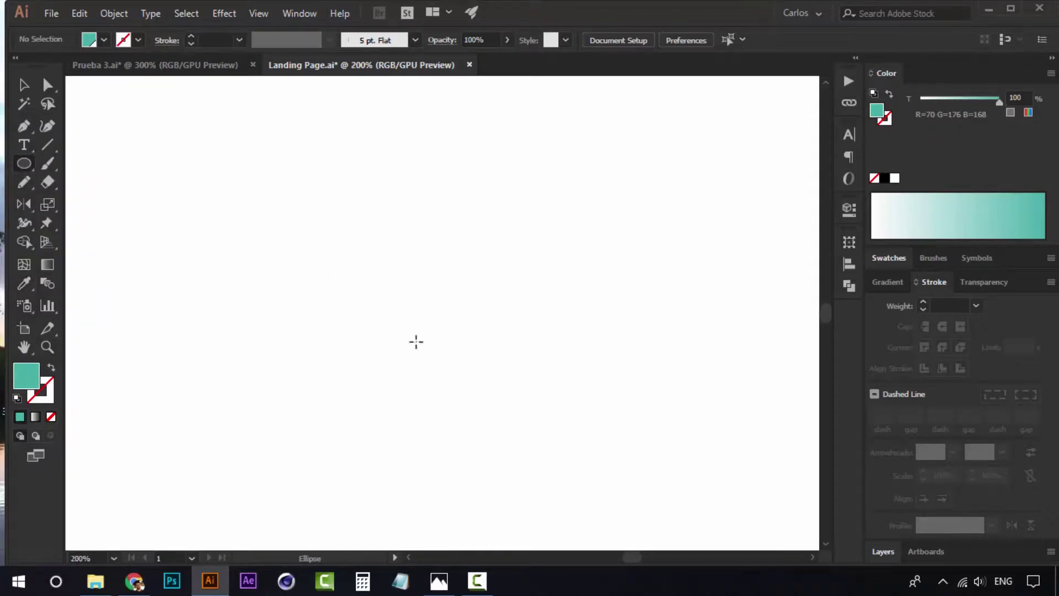
left_click_drag(389, 303, 280, 196)
key("v")
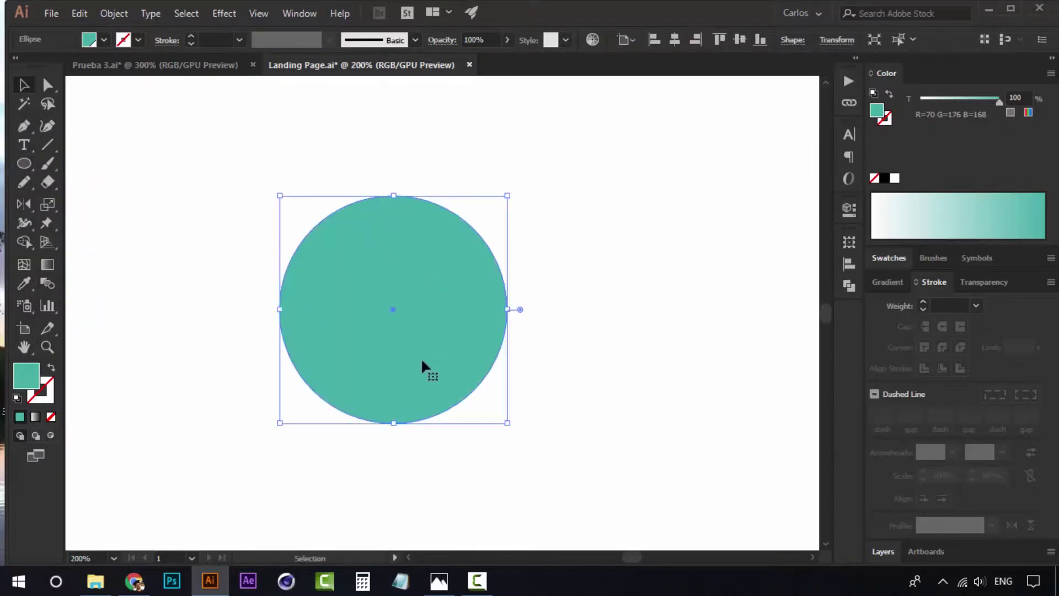
left_click_drag(392, 428, 393, 471)
left_click(560, 361)
Step: Draw a closed teal Pen shape curving from the oval's upper-left edge to a point above its centre, as the left half of a leaf tip
left_click(371, 269)
key("z")
left_click(358, 226)
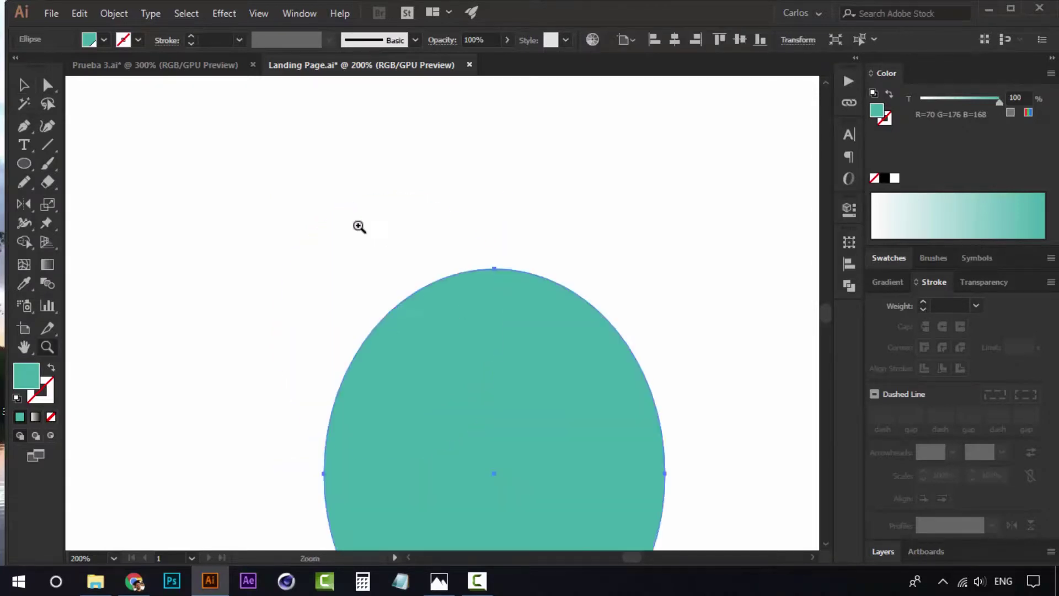
key("v")
left_click(380, 217)
left_click_drag(389, 214, 295, 207)
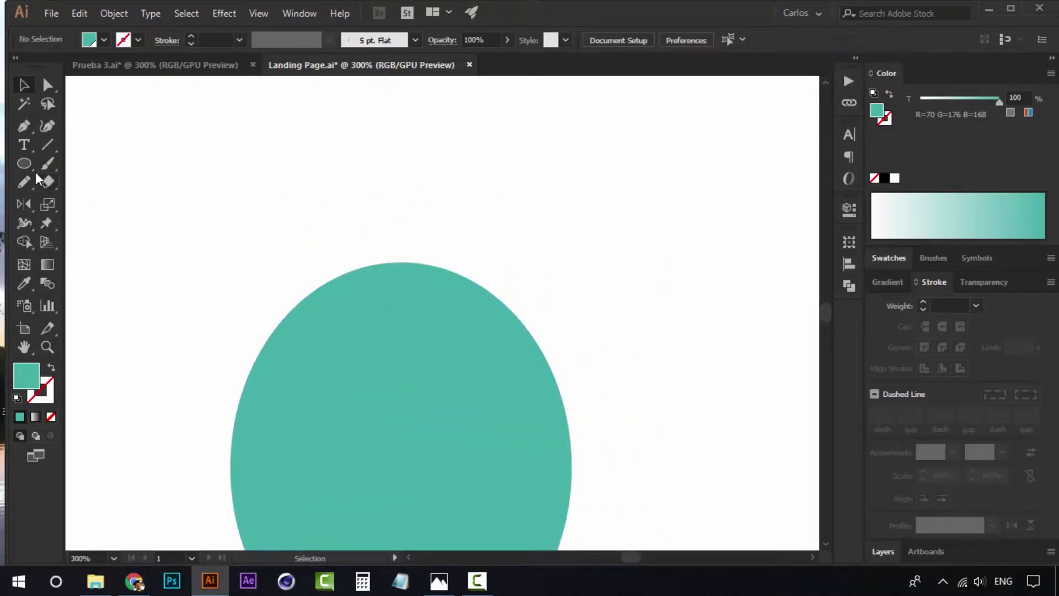
left_click(24, 126)
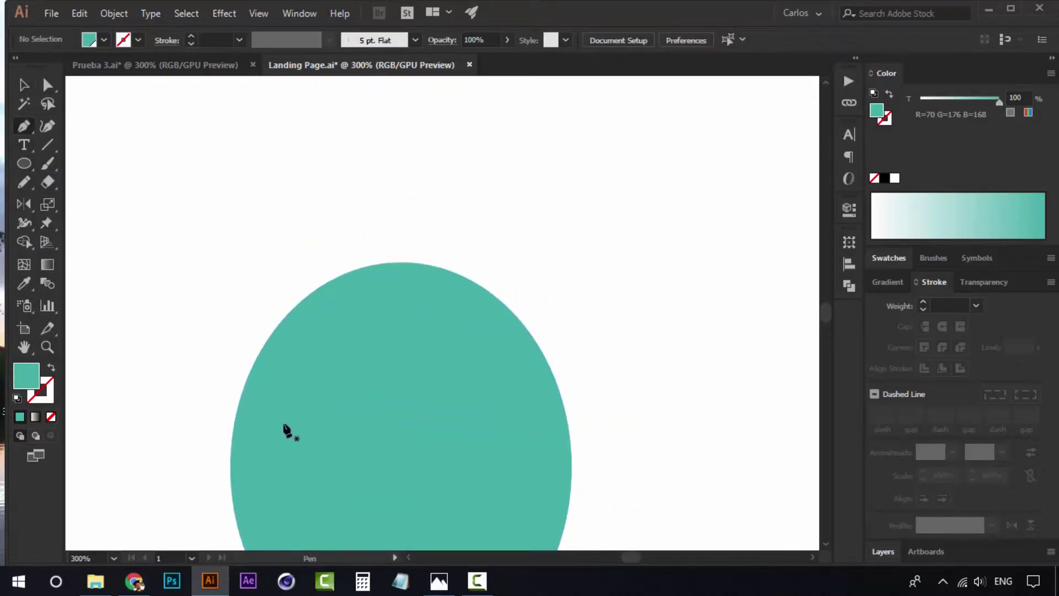
left_click(277, 327)
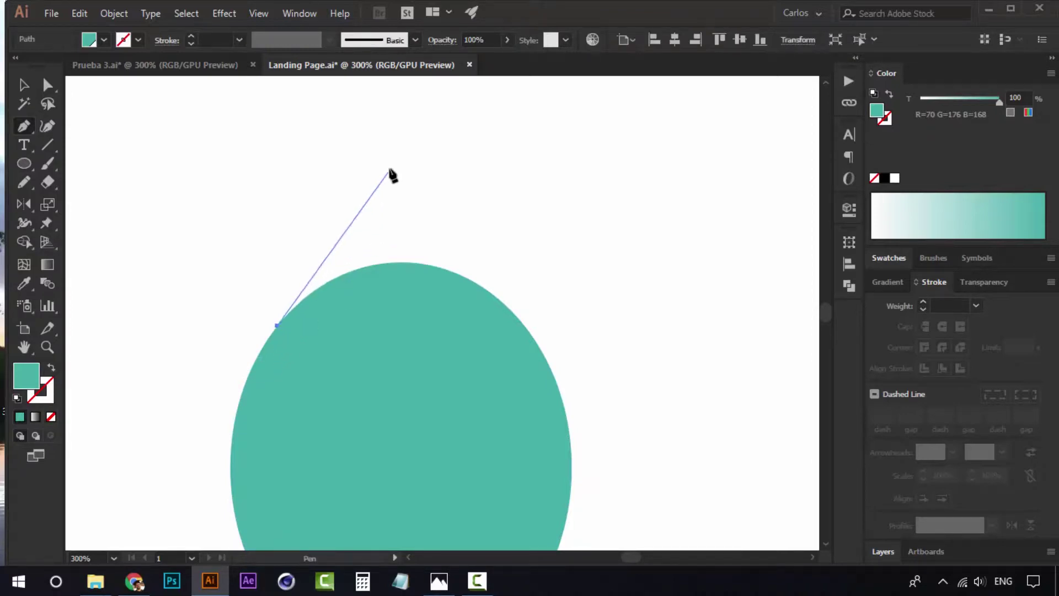
key("ctrl+z")
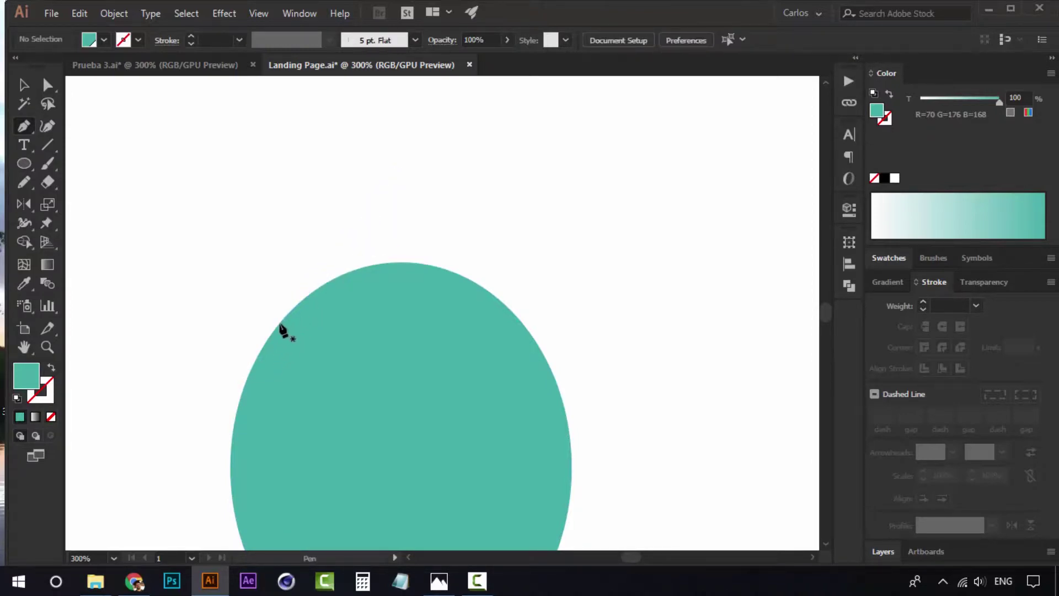
left_click(280, 325)
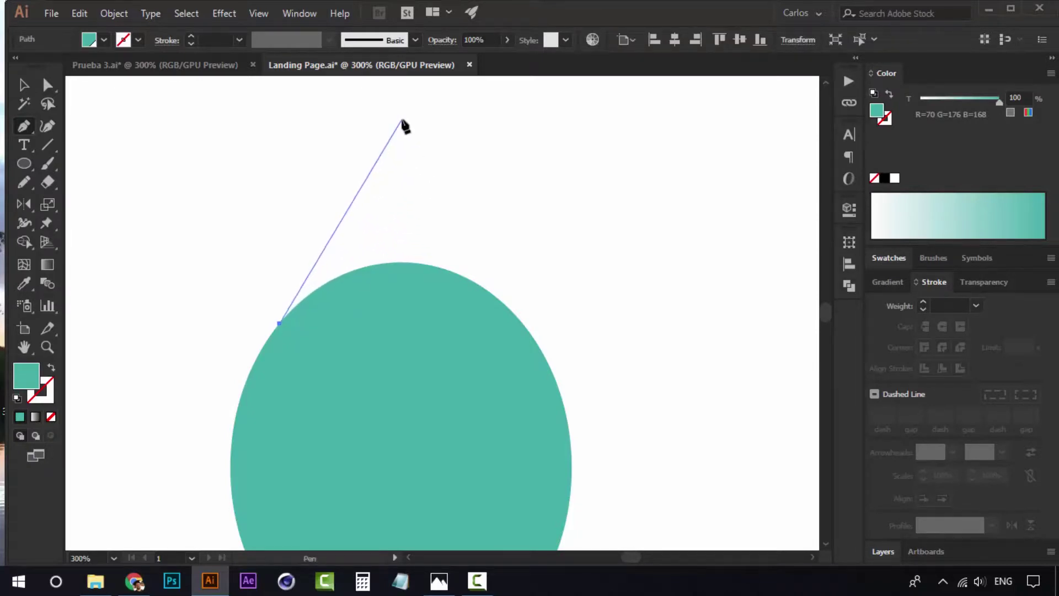
left_click_drag(404, 119, 405, 178)
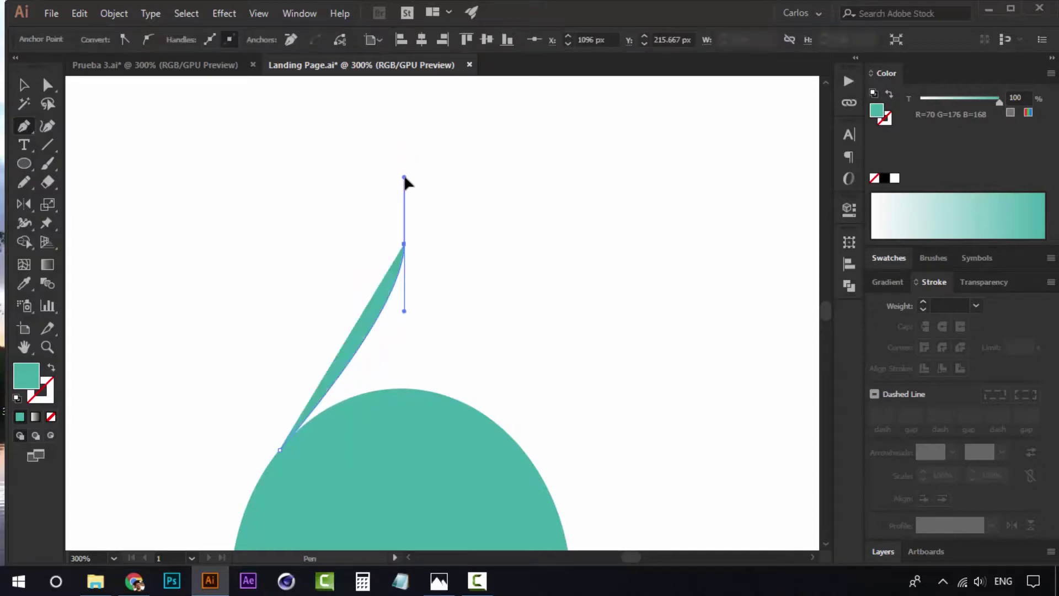
left_click(404, 243)
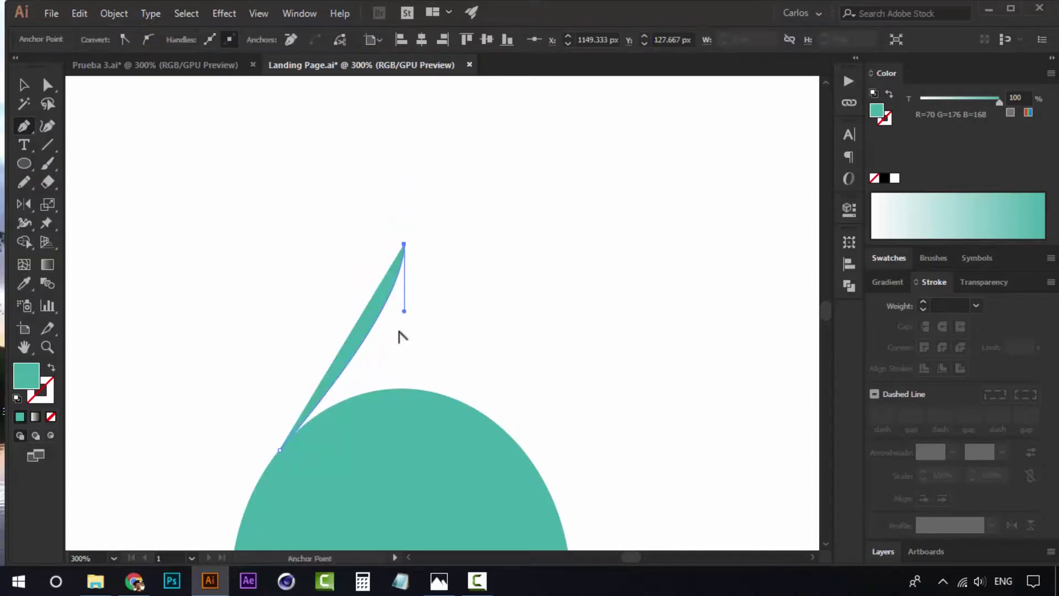
scroll(411, 309, "down", 3)
left_click(410, 409)
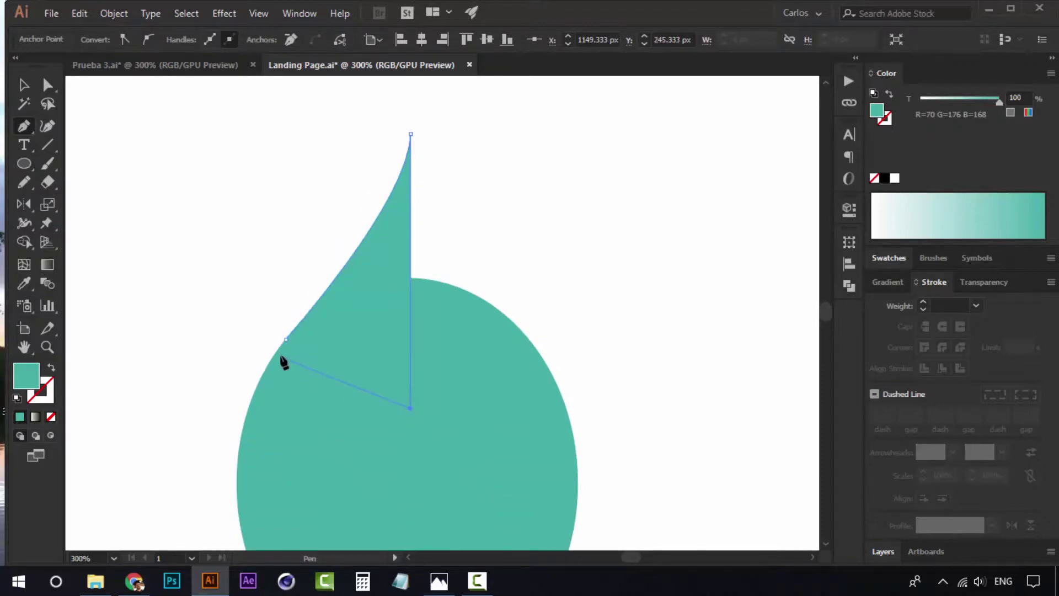
left_click(286, 339)
key("v")
left_click(273, 219)
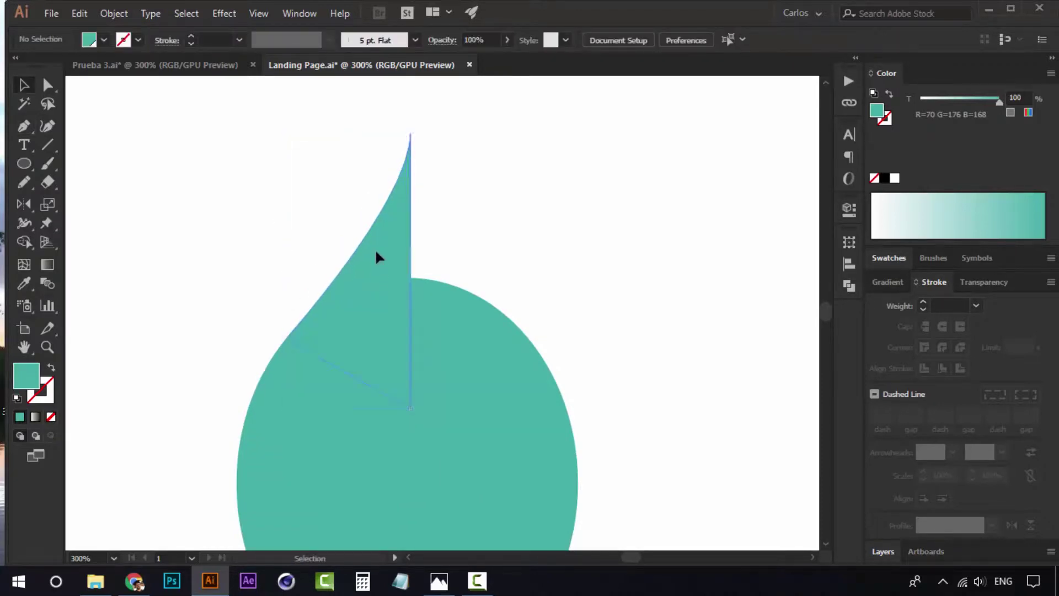
Step: Place a copy of the half tip, reflected across the vertical axis, on the oval's right side and fit its outer anchor to the oval's edge
left_click(362, 273)
left_click_drag(363, 273, 497, 252)
right_click(497, 253)
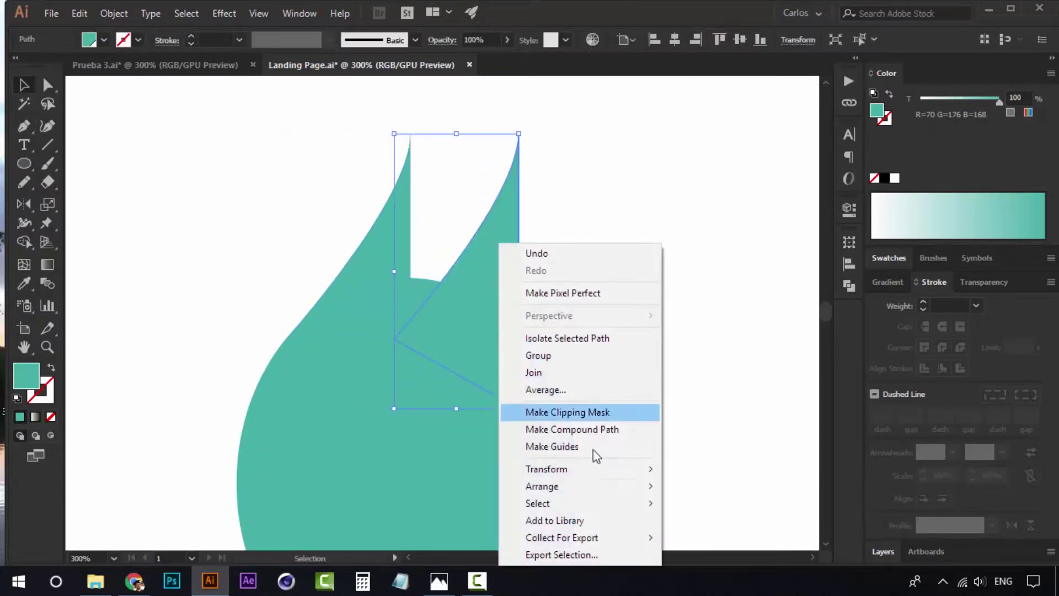
mouse_move(606, 472)
left_click(737, 392)
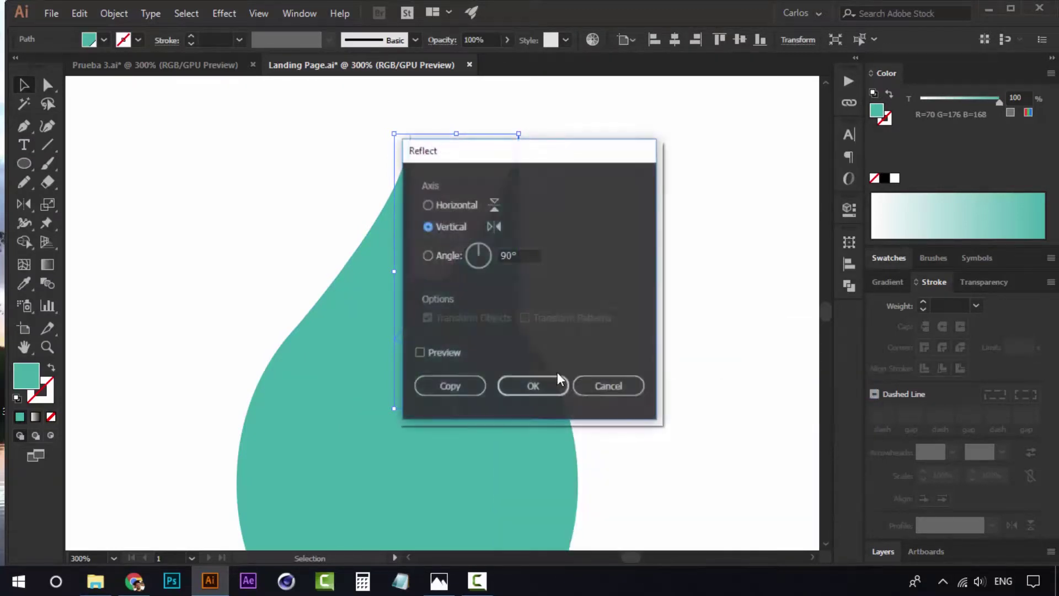
left_click(539, 385)
left_click_drag(408, 255, 434, 260)
left_click(568, 221)
key("a")
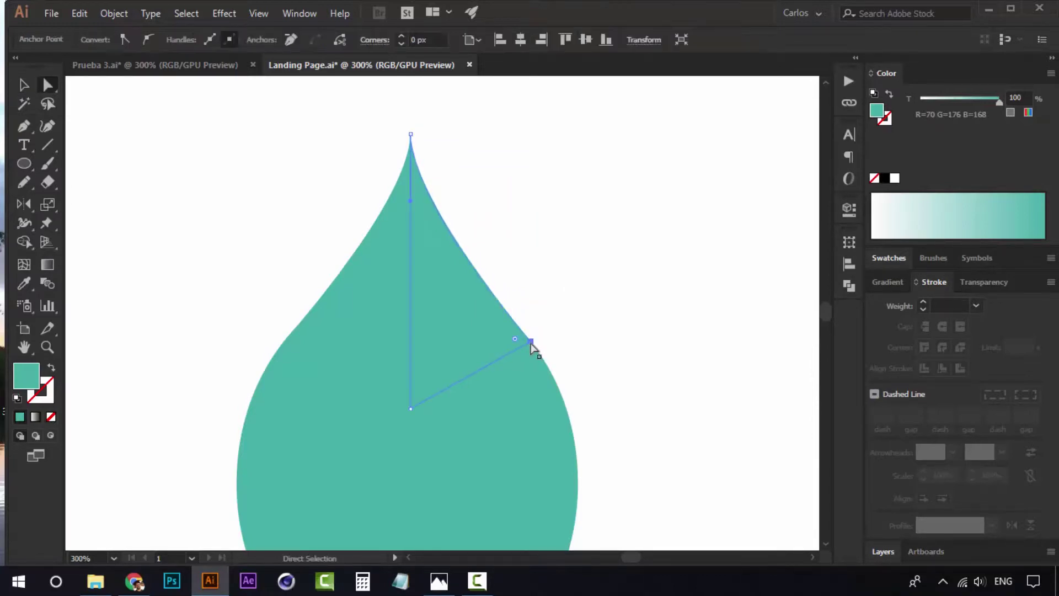
left_click(546, 294)
Step: Unite the oval and both halves of the tip into a single teardrop shape
key("z")
left_click(464, 318, "alt")
left_click(464, 316, "alt")
left_click(465, 316, "alt")
key("v")
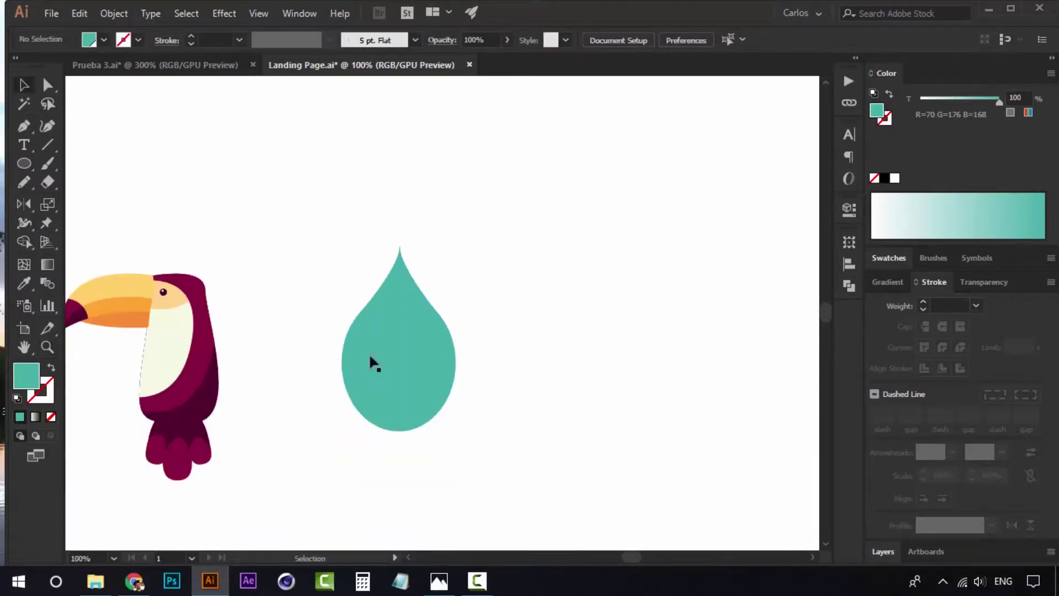
key("z")
left_click(368, 363)
key("v")
left_click_drag(580, 144, 374, 374)
left_click_drag(507, 299, 430, 325)
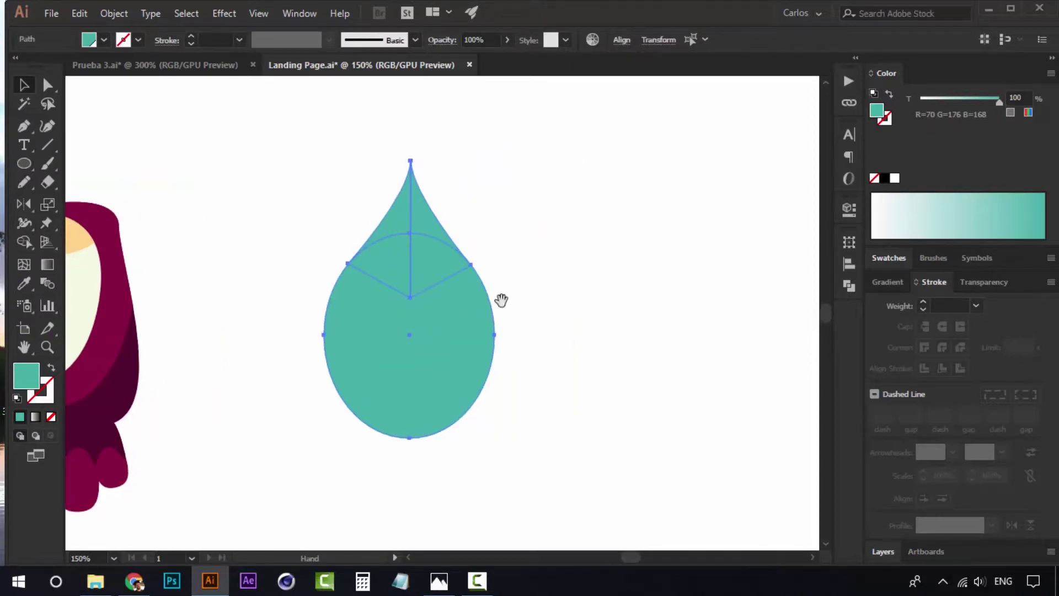
left_click(850, 285)
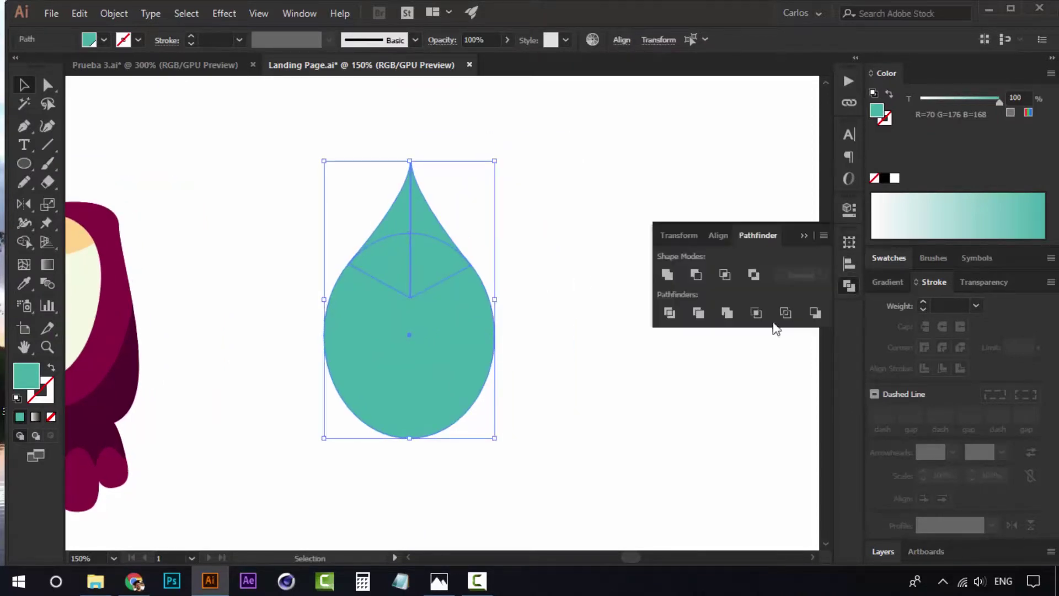
left_click(667, 274)
left_click(586, 228)
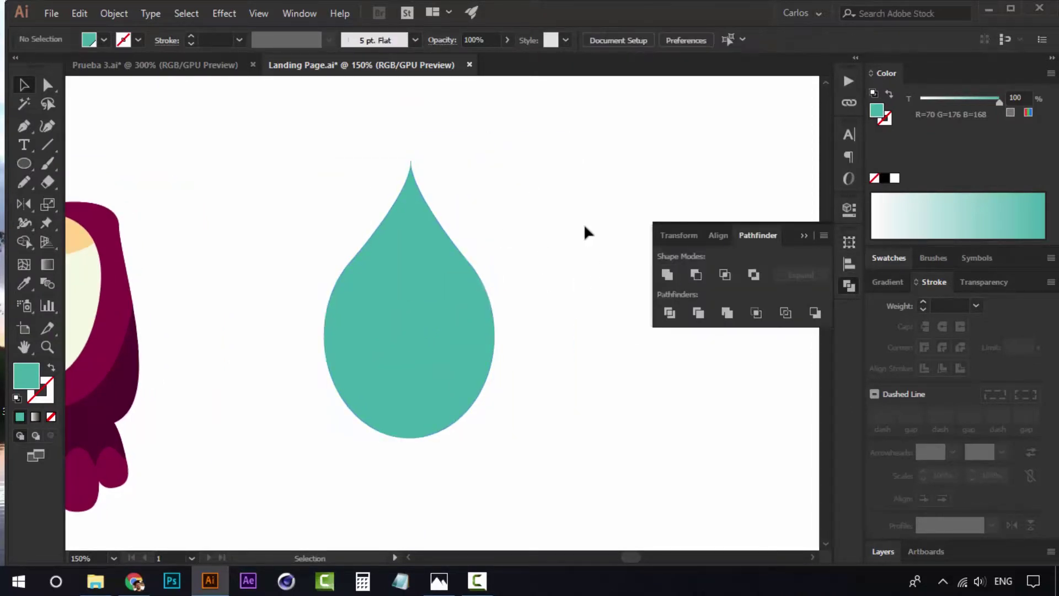
Step: Draw a rectangle covering the left half of the teardrop, with its right edge on the teardrop's centre line
left_click_drag(28, 165, 72, 160)
left_click_drag(261, 137, 411, 454)
key("v")
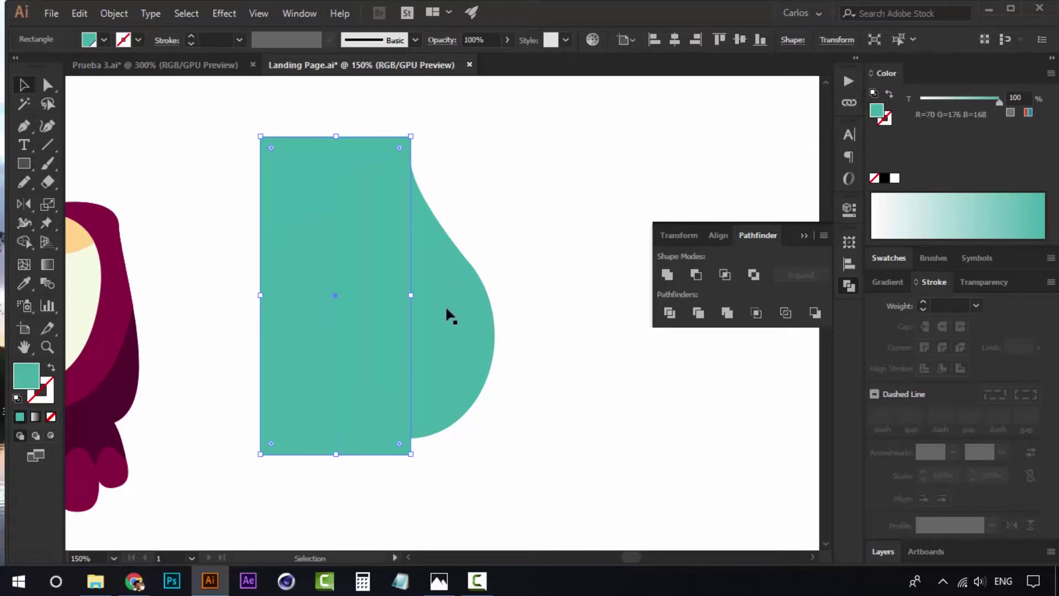
Step: Fill the rectangle with the darker teal swatch
key("ctrl+minus")
key("space")
left_click_drag(297, 334, 392, 318)
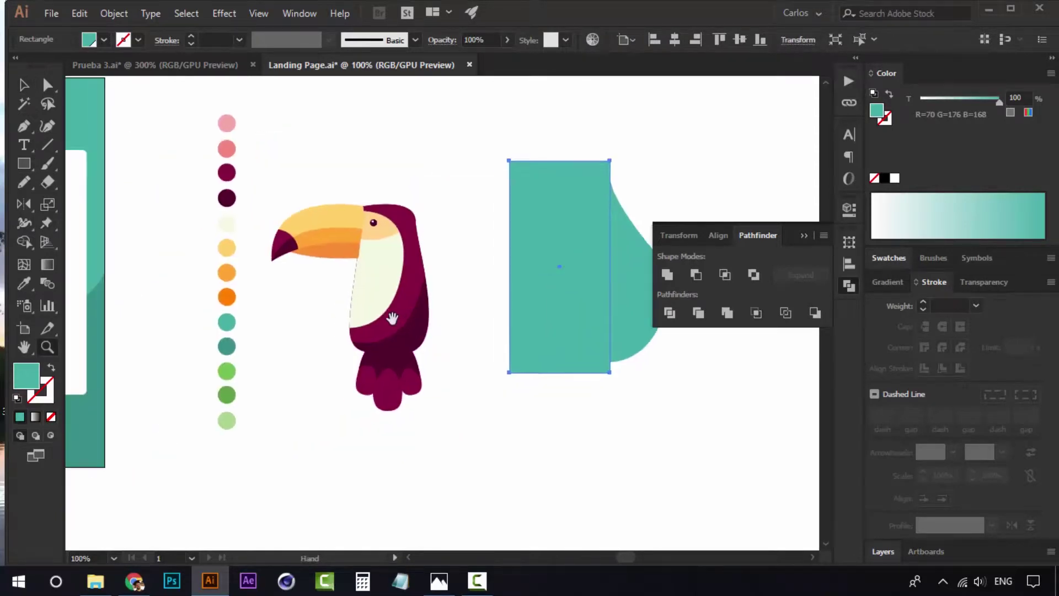
key("i")
left_click(227, 346)
left_click(528, 251)
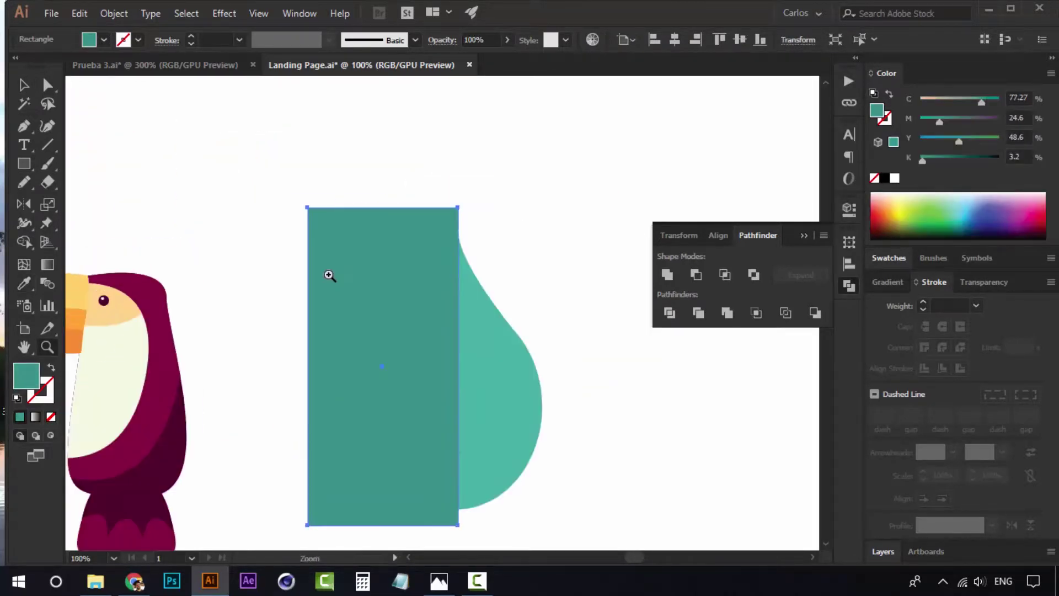
key("v")
key("space")
left_click_drag(451, 336, 412, 289)
left_click(536, 267)
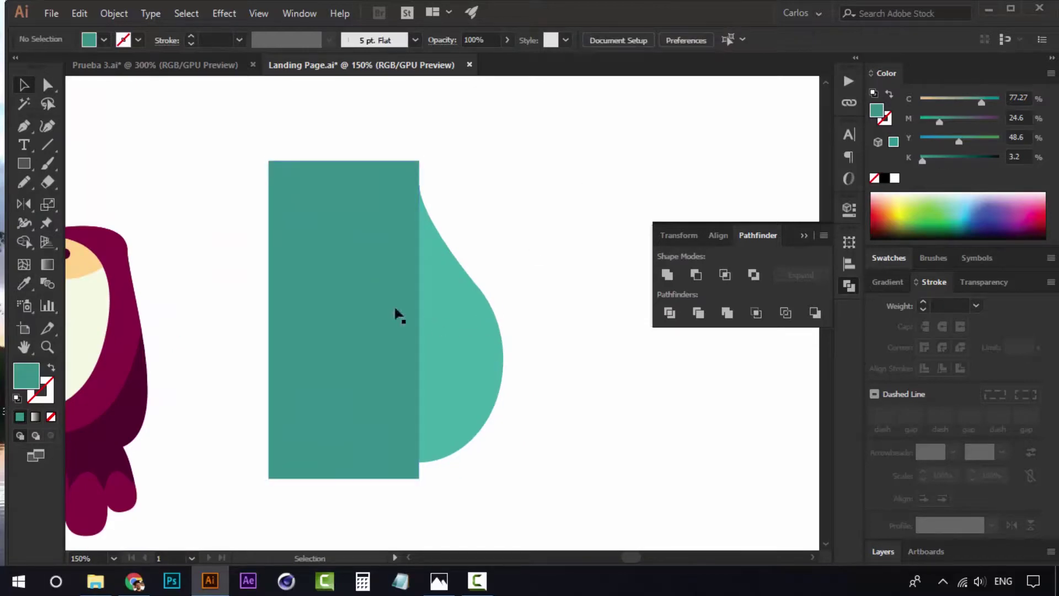
Step: Bring a copy of the teardrop to the front and use it as a clipping mask for the darker teal rectangle
left_click(450, 304)
key("ctrl+shift+bracketright")
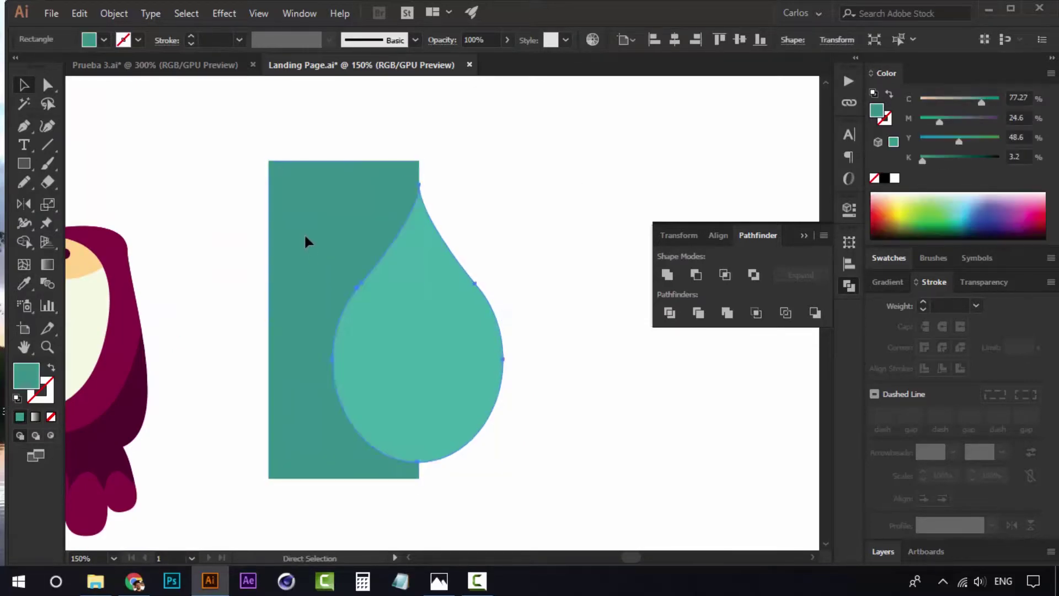
left_click(352, 197, "shift")
key("ctrl+7")
left_click(554, 353)
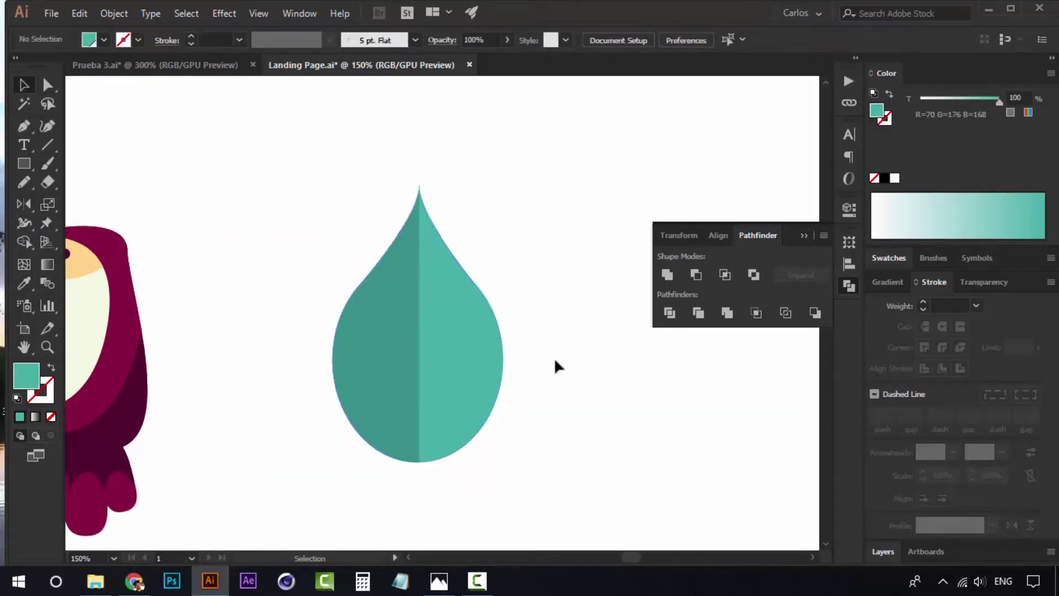
key("space")
left_click_drag(553, 358, 539, 306)
key("a")
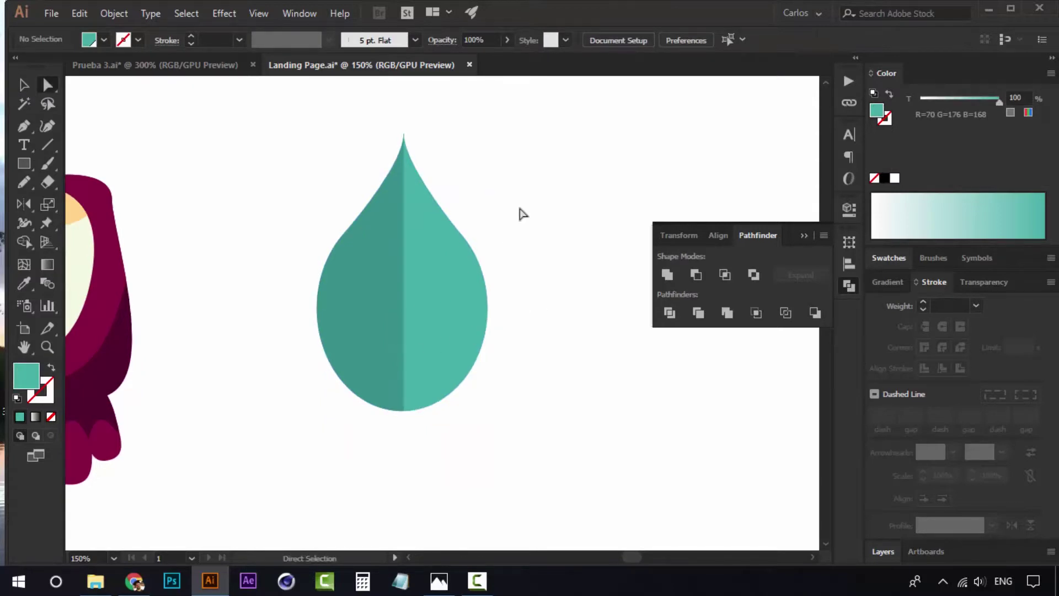
Step: Pick up the light green from the last swatch of the palette as the fill colour
key("z")
left_click(443, 236)
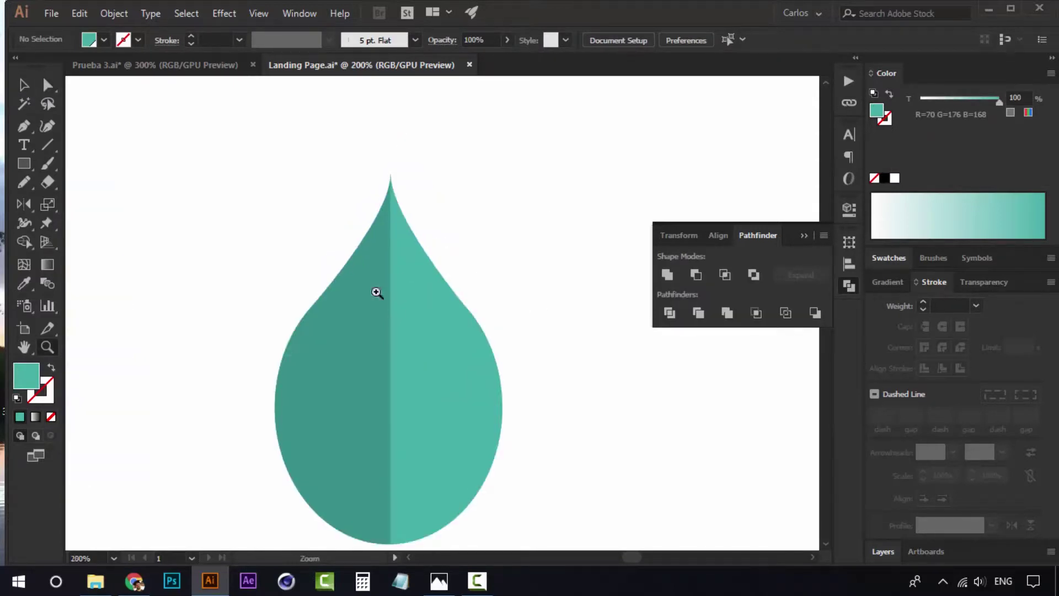
left_click(332, 317, "alt")
left_click(332, 316, "alt")
key("space")
left_click_drag(332, 316, 381, 276)
key("i")
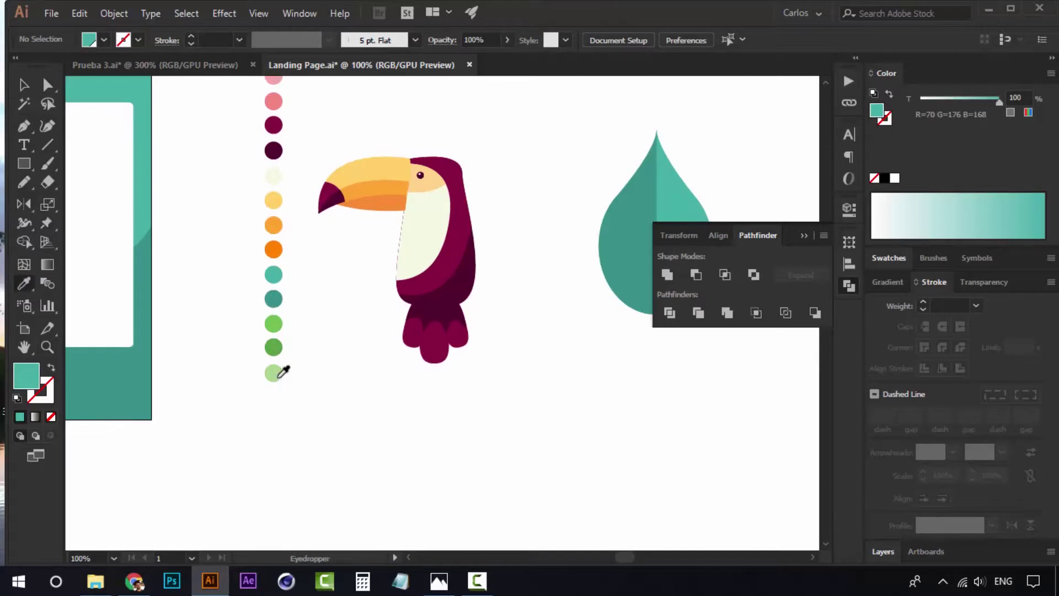
left_click(277, 373)
left_click_drag(633, 205, 461, 243)
Step: Draw a straight vertical path along the leaf's centre line from just below the tip to the bottom edge
key("z")
left_click(463, 241)
left_click(464, 241)
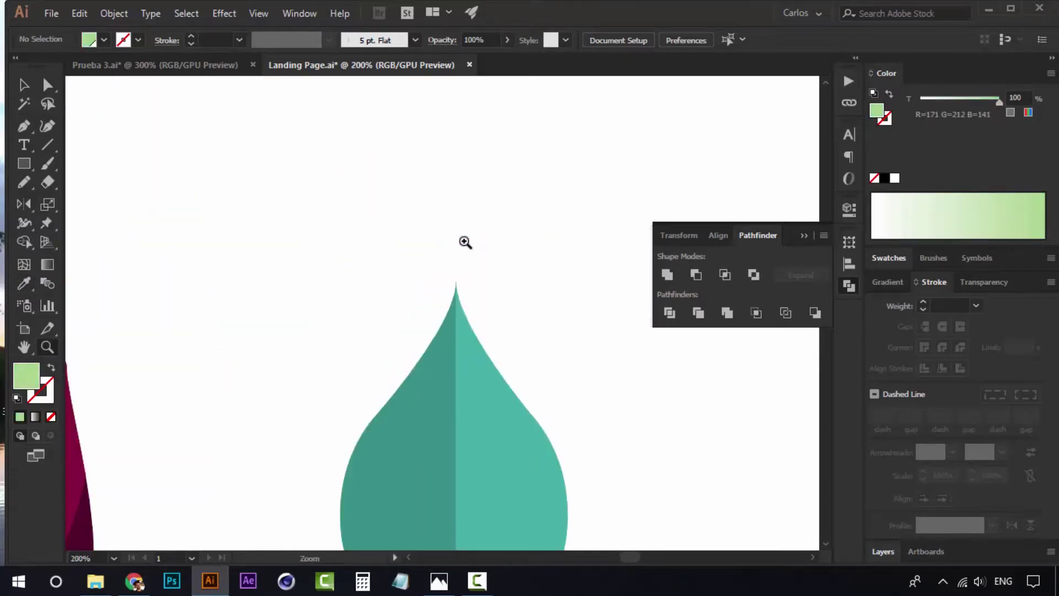
key("space")
left_click_drag(464, 325, 400, 202)
key("p")
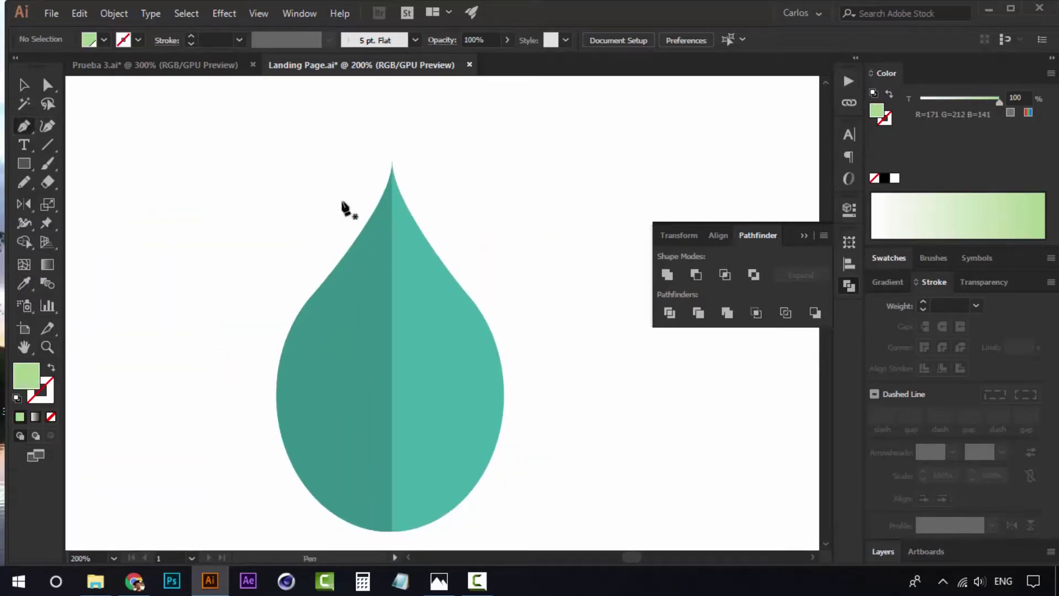
left_click(393, 198)
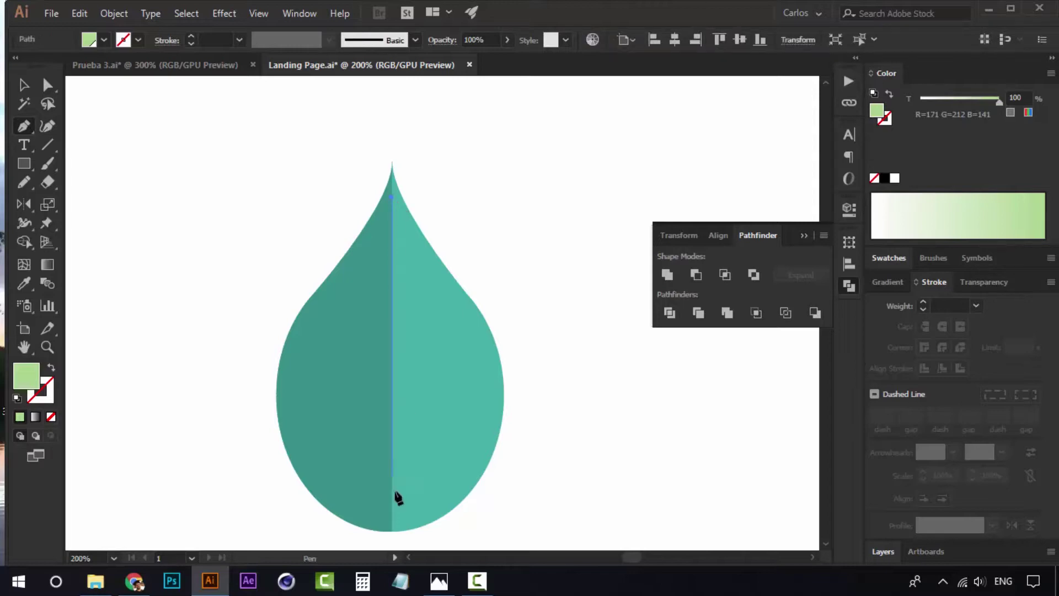
left_click(392, 534)
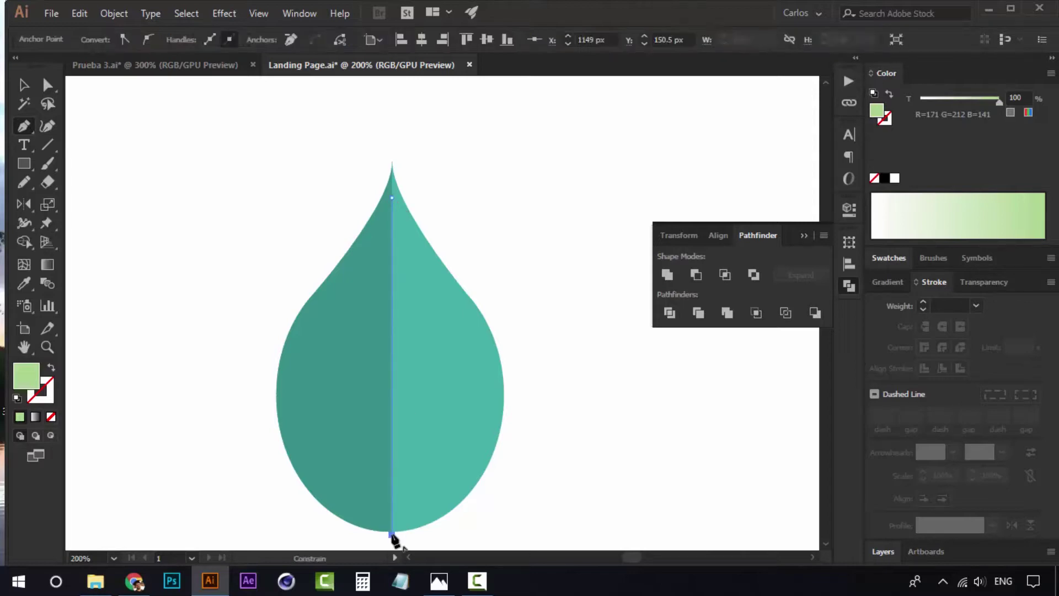
Step: Swap the centre line's light green fill to its stroke, with a 3 pt weight and round caps
left_click_drag(471, 382, 482, 290)
key("v")
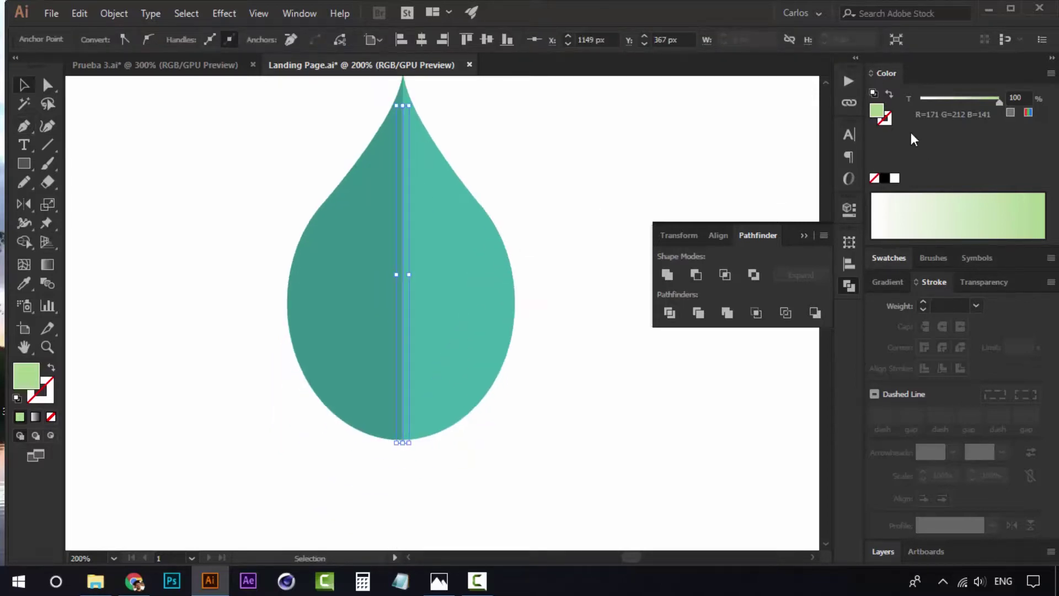
left_click(889, 95)
left_click(925, 302)
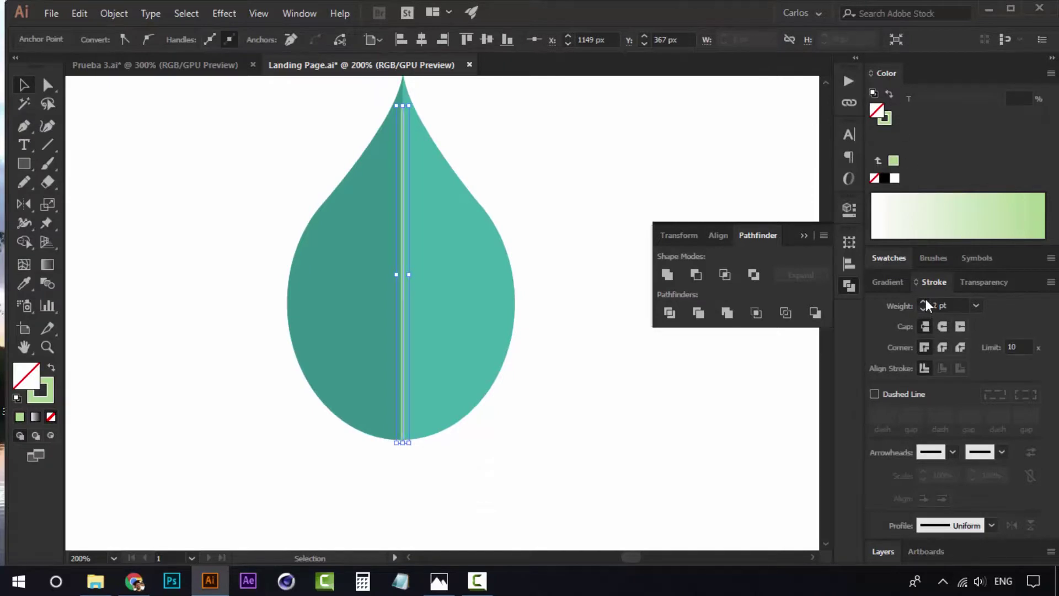
left_click(924, 301)
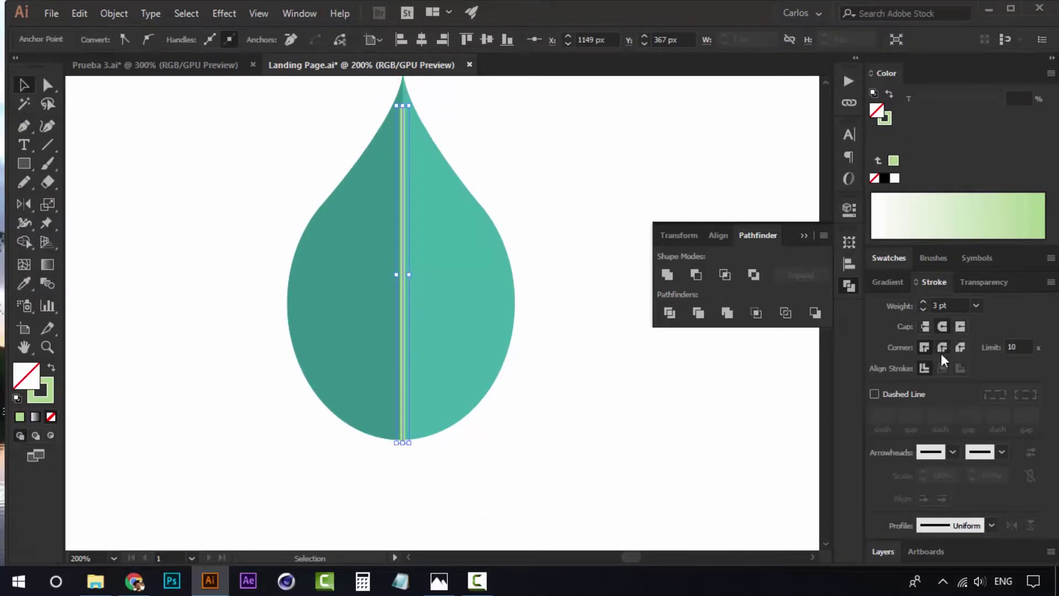
left_click(498, 158)
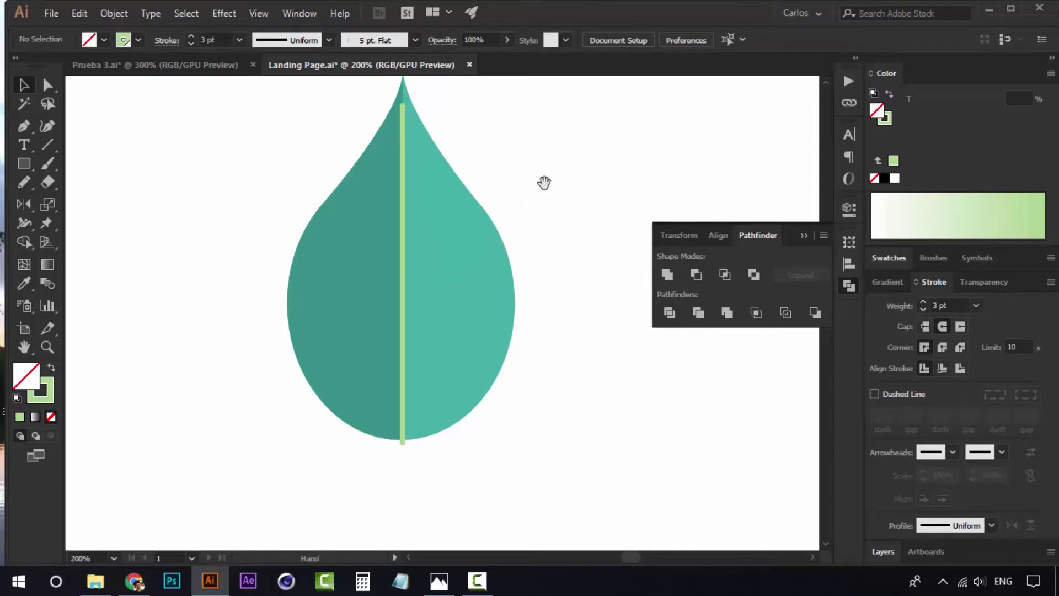
left_click_drag(544, 184, 538, 208)
Step: Draw a short, upward-curving vein freehand across the centre line near the leaf's tip with the Pencil tool
left_click_drag(145, 128, 162, 166)
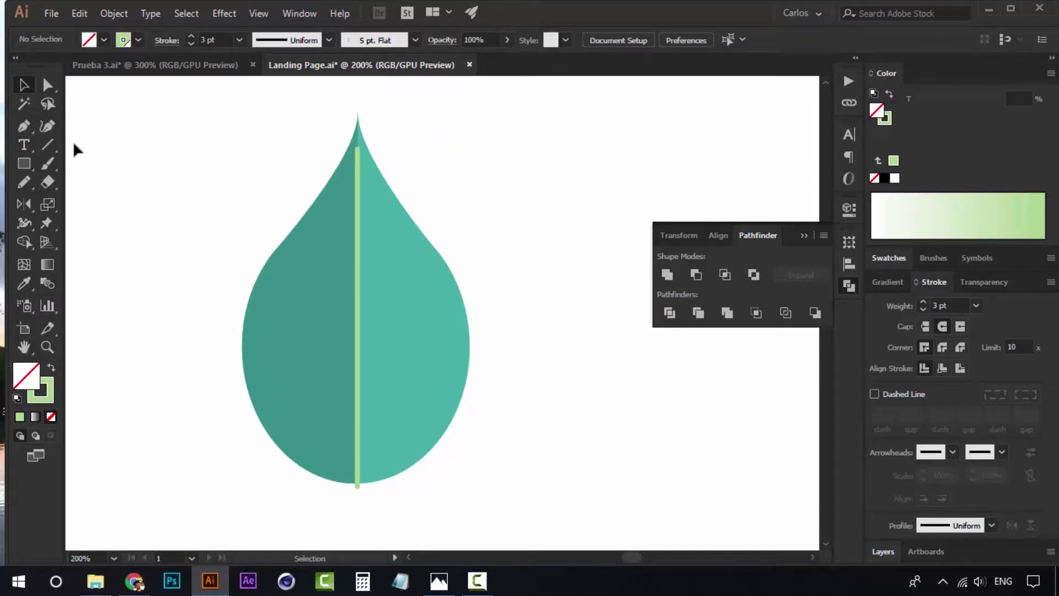
left_click(19, 186)
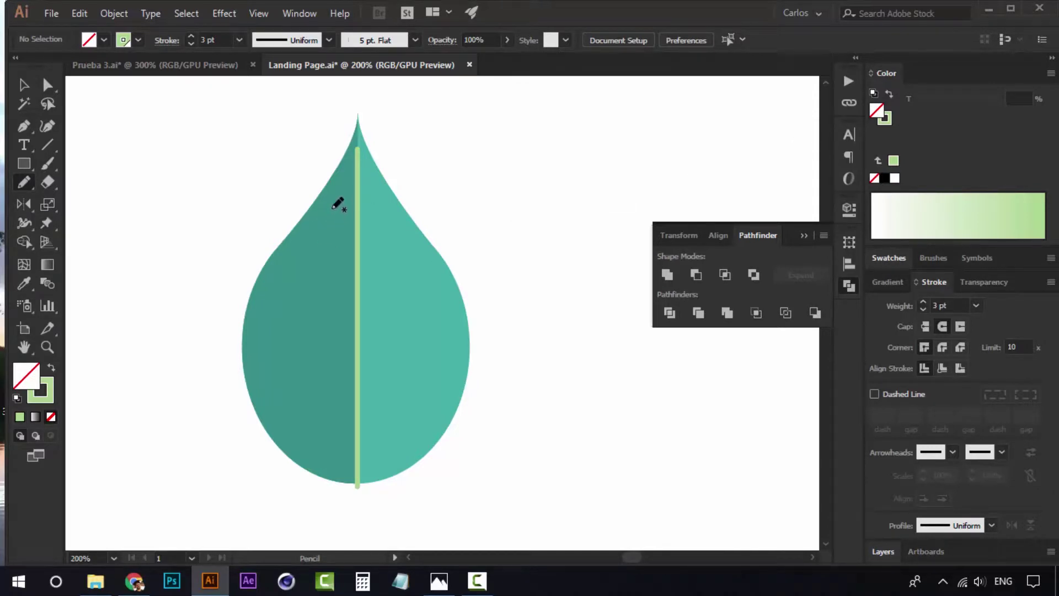
mouse_move(342, 217)
left_mouse_down()
mouse_move(389, 211)
mouse_move(375, 213)
left_mouse_up()
key("ctrl+z")
key("v")
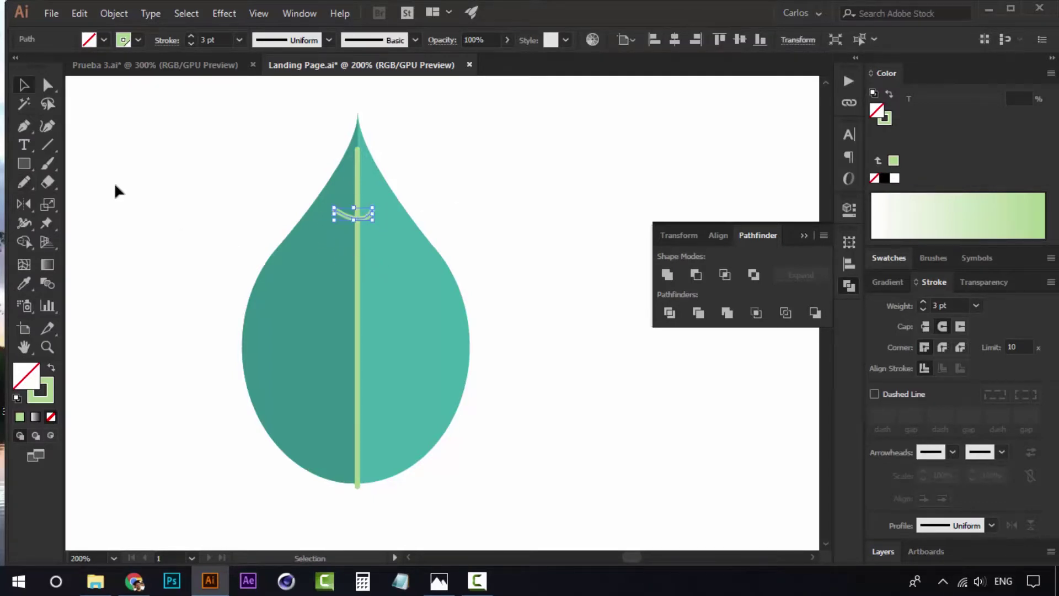
Step: Draw three more upward-curving veins freehand below the first one, each wider than the one above
left_click(28, 180)
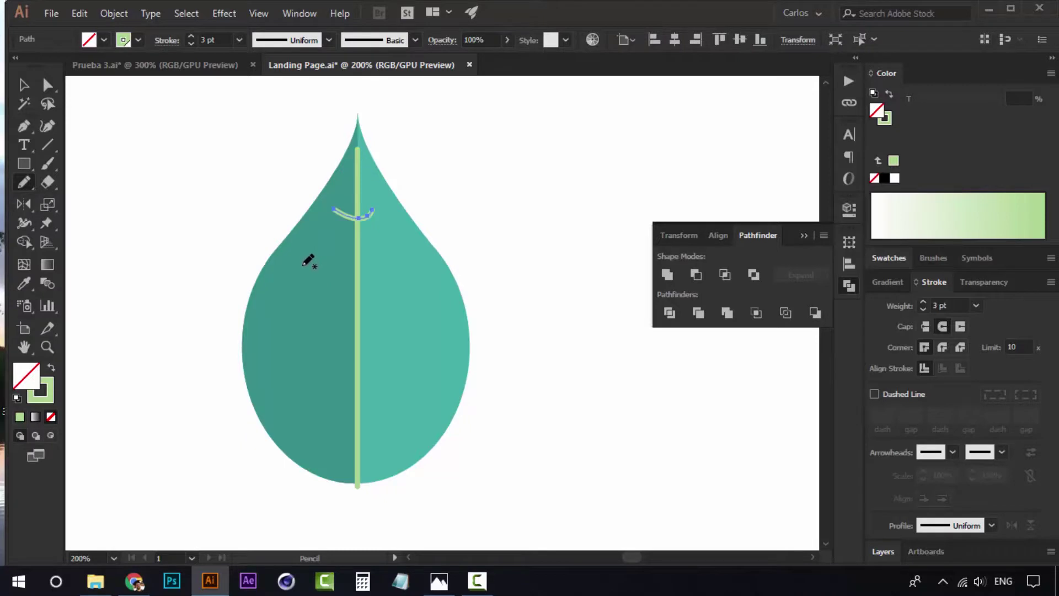
mouse_move(323, 279)
left_mouse_down()
mouse_move(356, 290)
mouse_move(412, 272)
left_mouse_up()
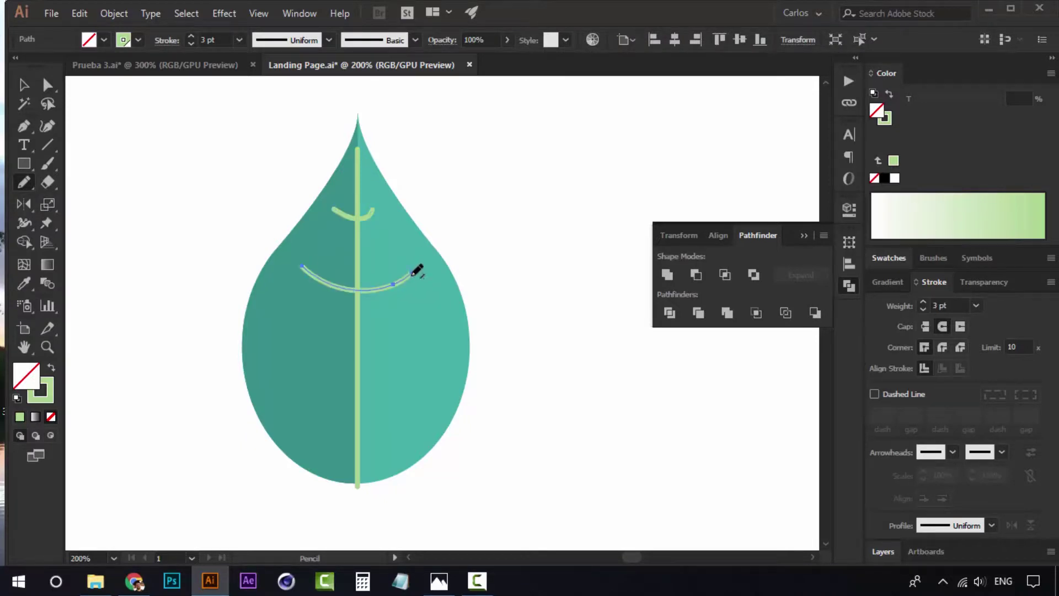
mouse_move(360, 332)
left_mouse_down()
mouse_move(384, 288)
mouse_move(363, 300)
mouse_move(439, 288)
mouse_move(465, 266)
left_mouse_up()
left_click_drag(368, 384, 361, 309)
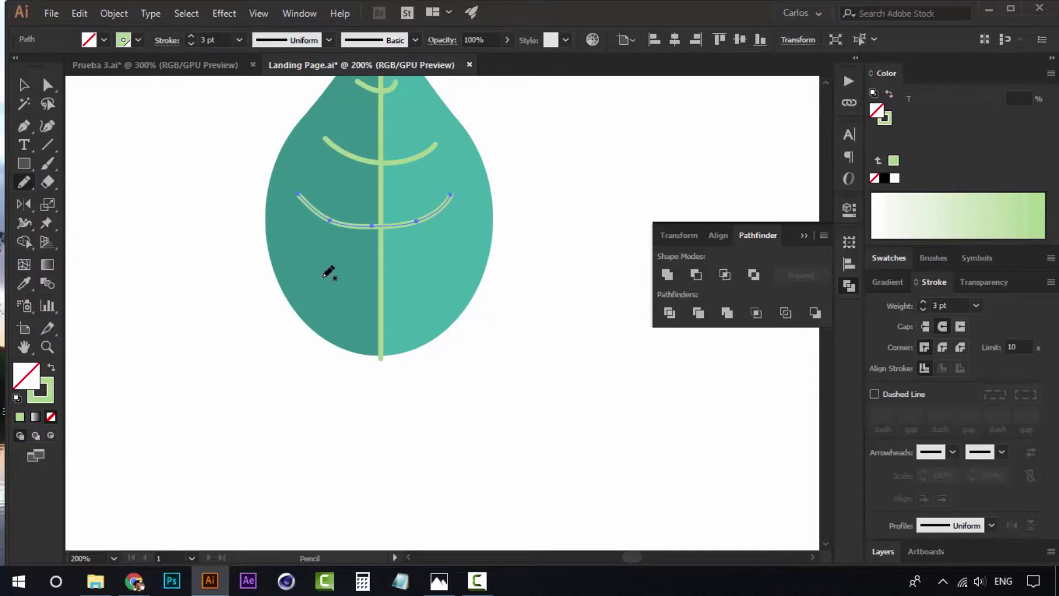
mouse_move(324, 277)
left_mouse_down()
mouse_move(404, 292)
mouse_move(456, 273)
mouse_move(467, 251)
left_mouse_up()
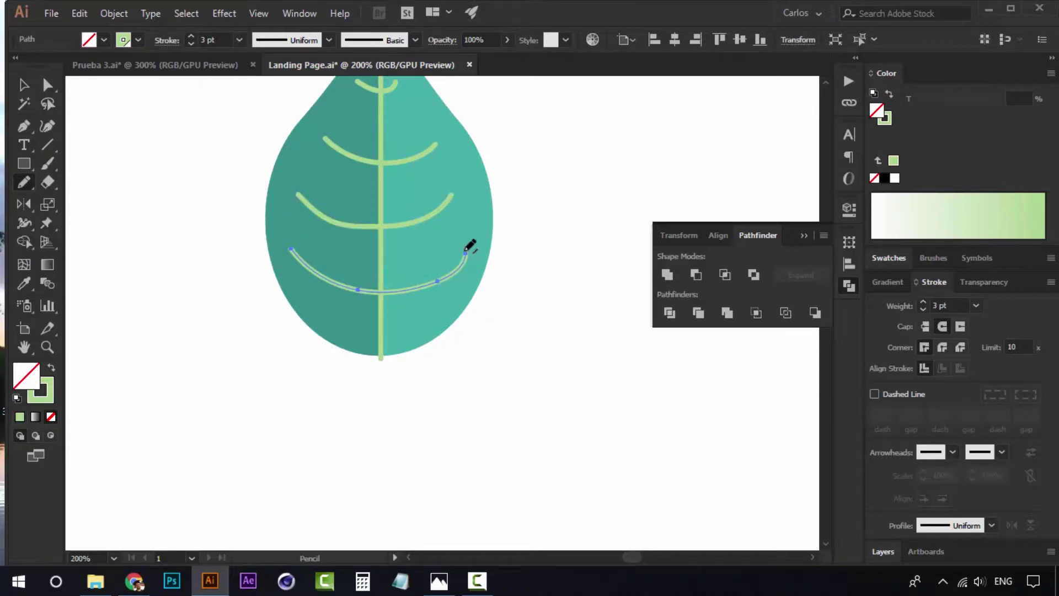
Step: Move the right end point of the topmost vein slightly outward
left_click_drag(459, 191, 447, 266)
key("v")
left_click(543, 207)
key("z")
left_click(432, 252)
key("a")
left_click_drag(388, 163, 393, 163)
left_click(486, 156)
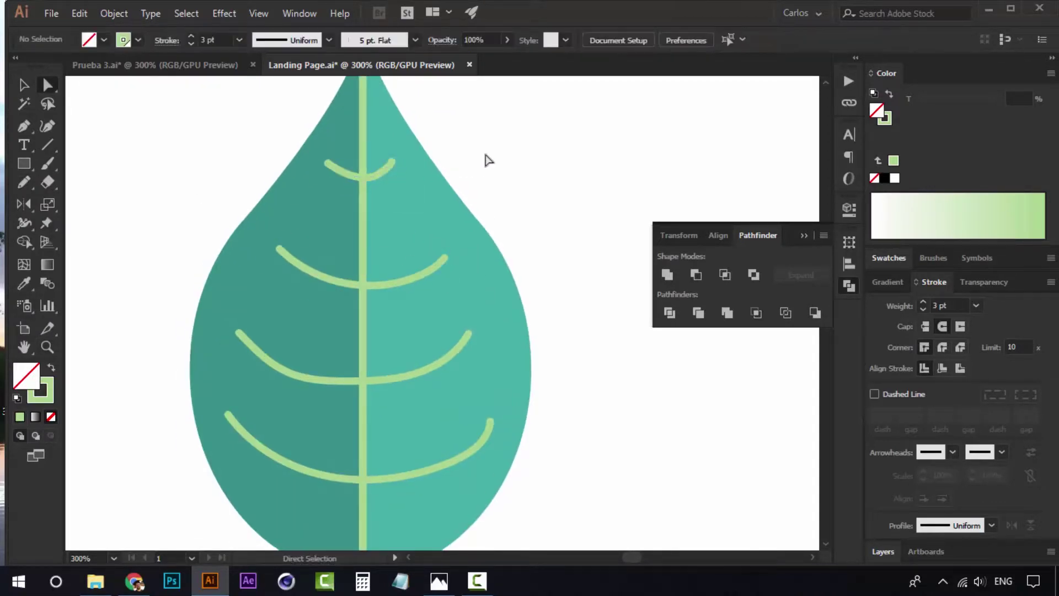
scroll(463, 198, "up", 1)
Step: Raise the Pencil stroke weight to 10 pt using a trial mark between the two upper veins, and delete the mark
key("z")
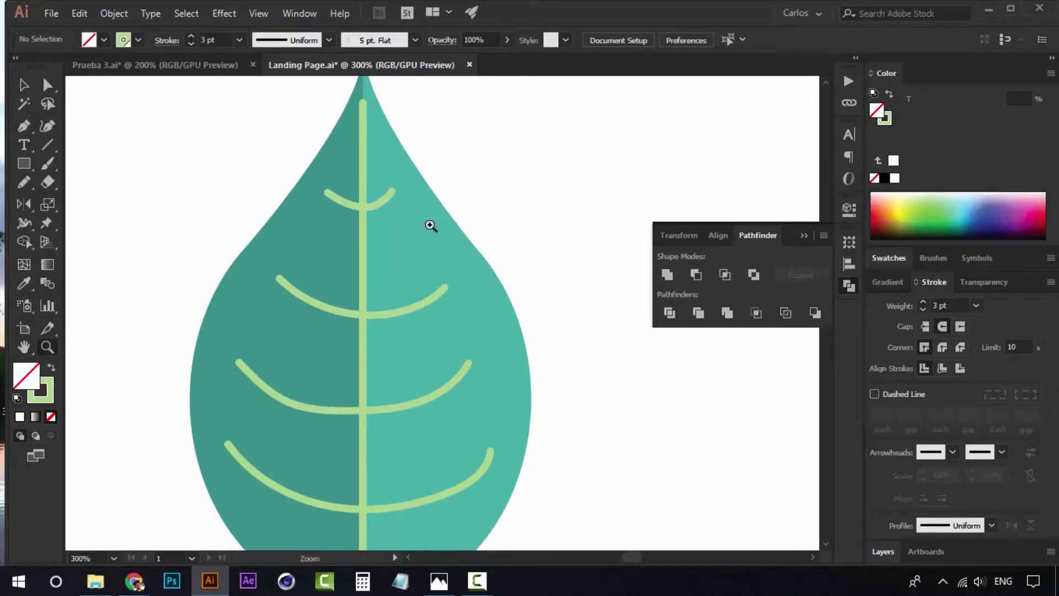
left_click(24, 183)
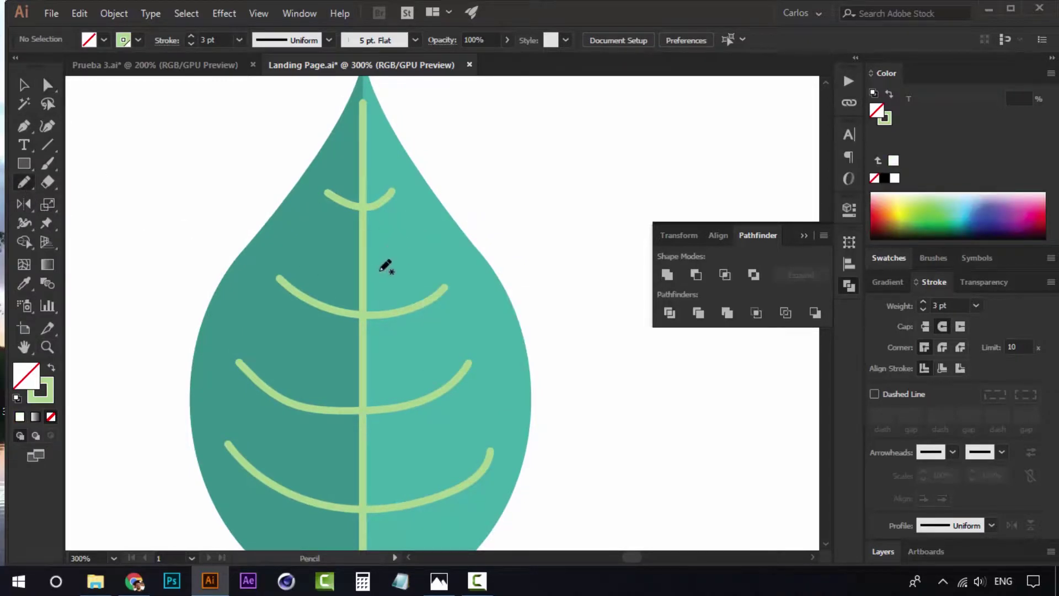
left_click_drag(381, 269, 431, 241)
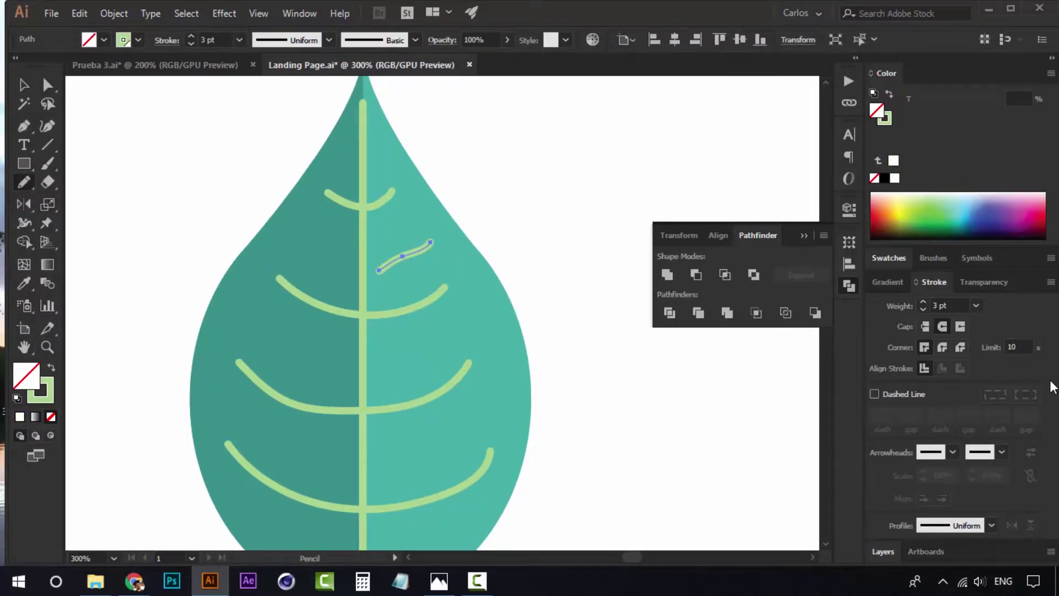
left_click(923, 302)
left_click(923, 302)
left_click(923, 301)
left_click(923, 302)
left_click(923, 302)
left_click(923, 302)
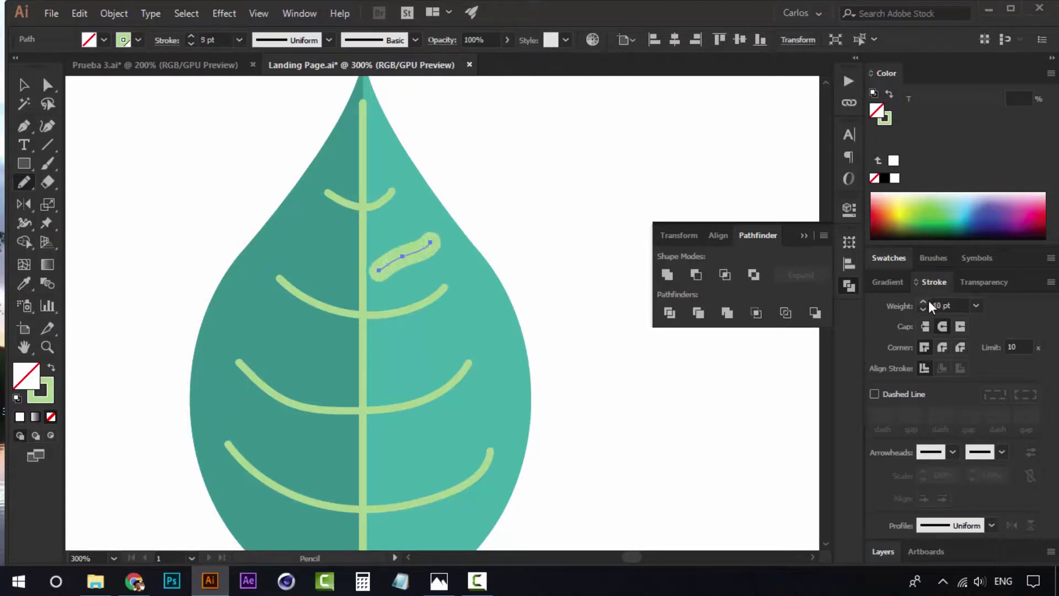
left_click(923, 302)
key("Delete")
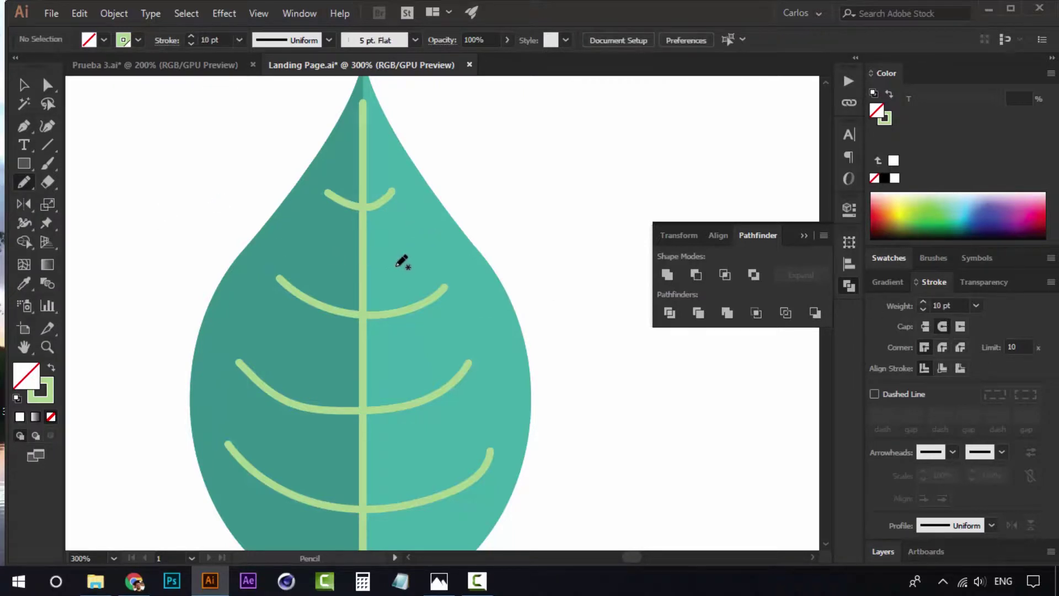
Step: Draw six short, thick 10 pt marks freehand between the veins, one on each side of the centre line per gap
left_click_drag(391, 263, 421, 241)
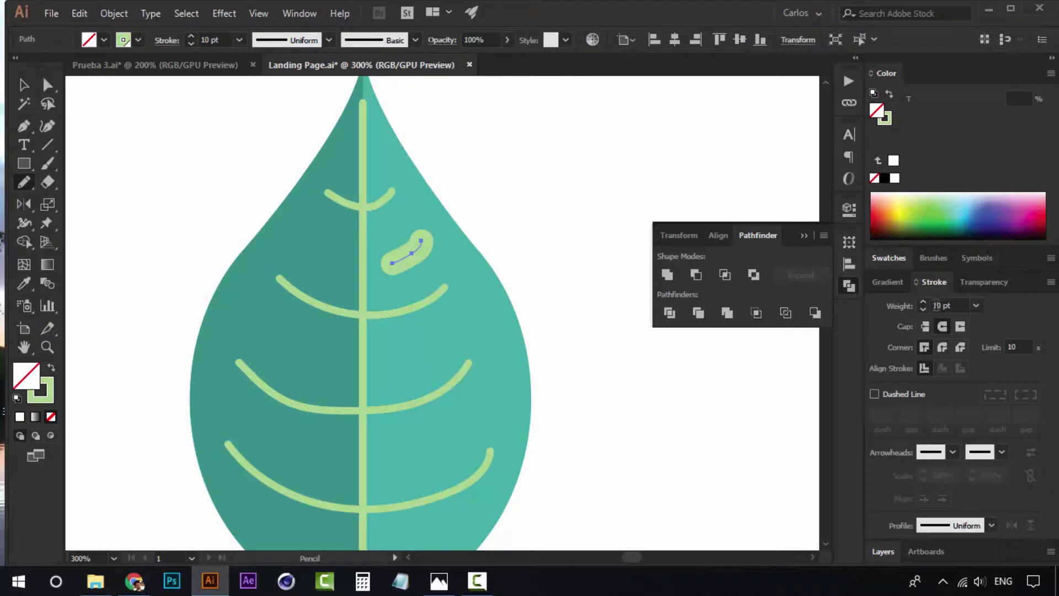
left_click(923, 301)
left_click(923, 309)
left_click_drag(319, 231, 316, 233)
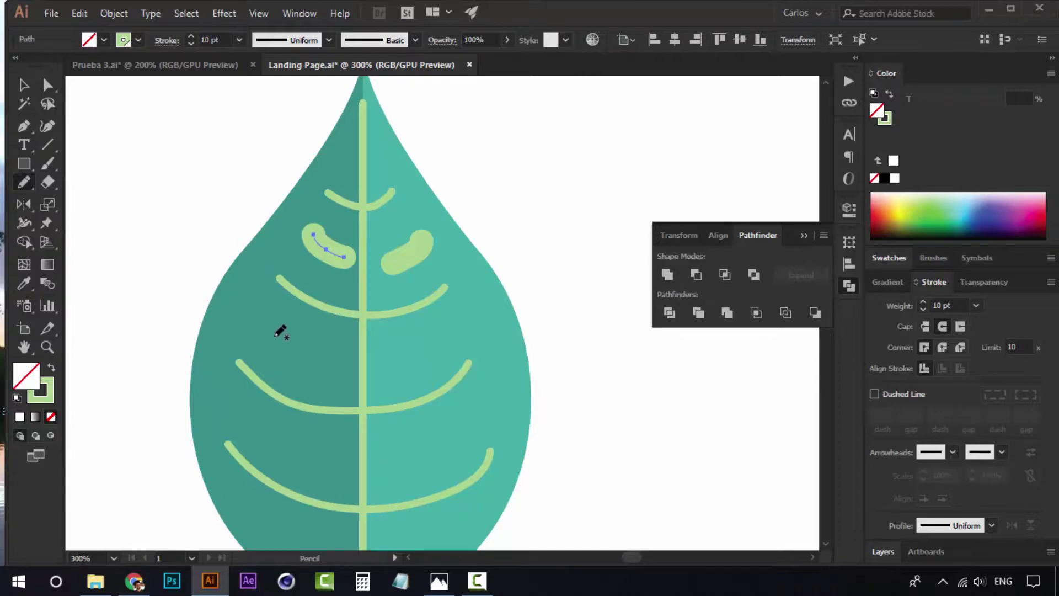
left_click_drag(325, 349, 327, 350)
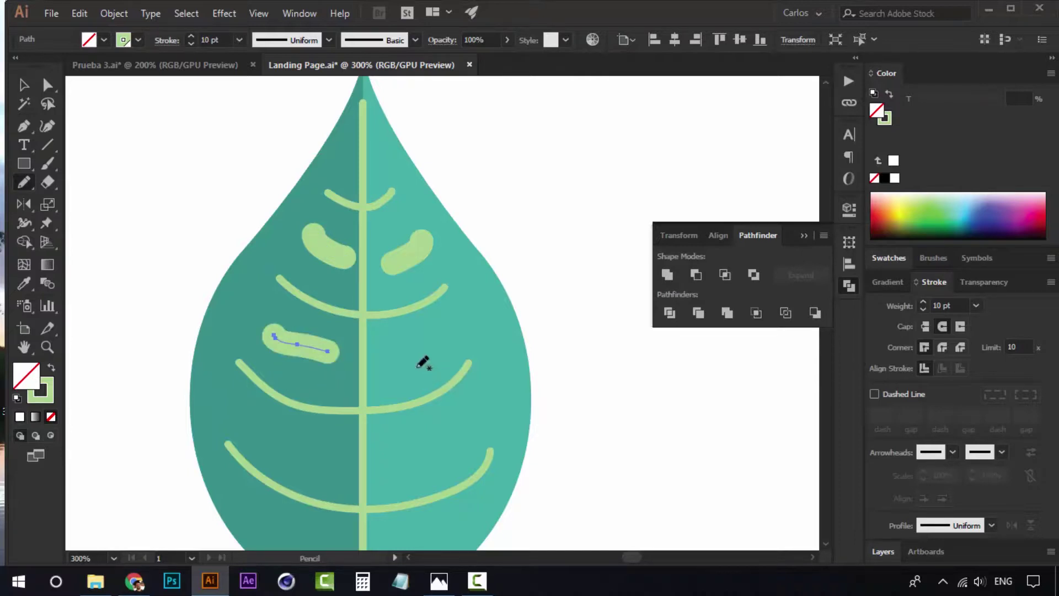
left_click_drag(394, 357, 439, 334)
scroll(426, 338, "down", 2)
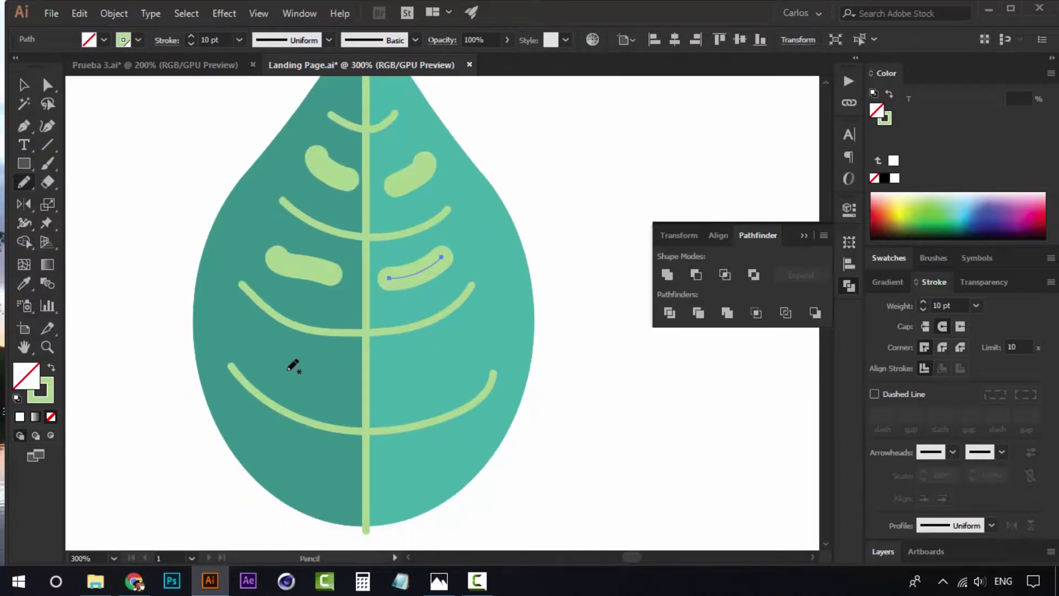
mouse_move(318, 374)
left_mouse_down()
mouse_move(399, 374)
mouse_move(453, 353)
left_mouse_up()
Step: Select all six thick marks on the leaf and set their stroke weight to 8 pt
key("z")
left_click(379, 359, "alt")
left_click(380, 359, "alt")
left_click_drag(378, 359, 282, 411)
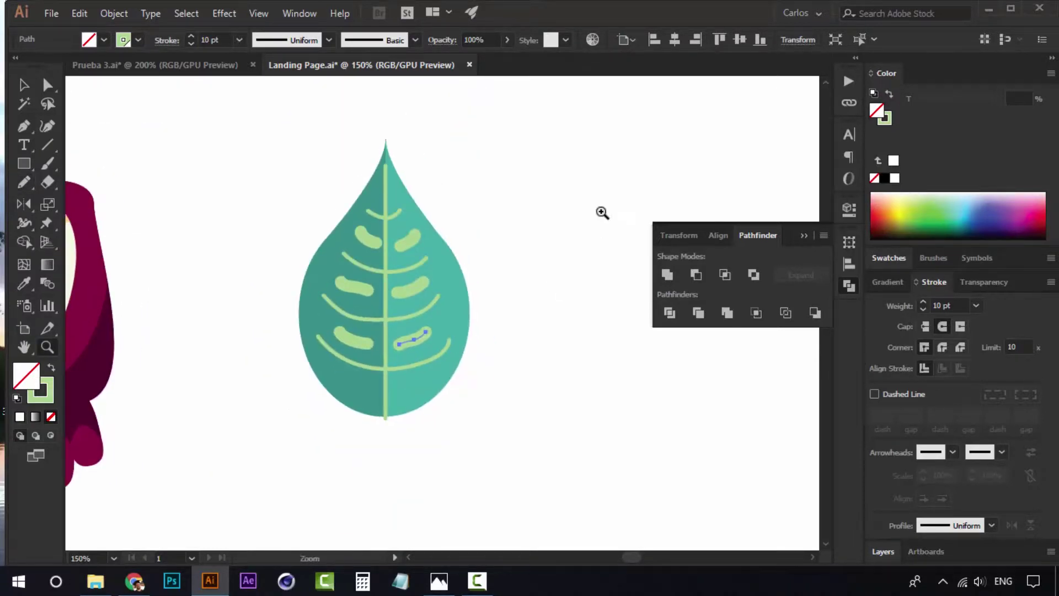
key("v")
left_click(593, 215)
left_click(413, 244)
left_click(373, 241, "shift")
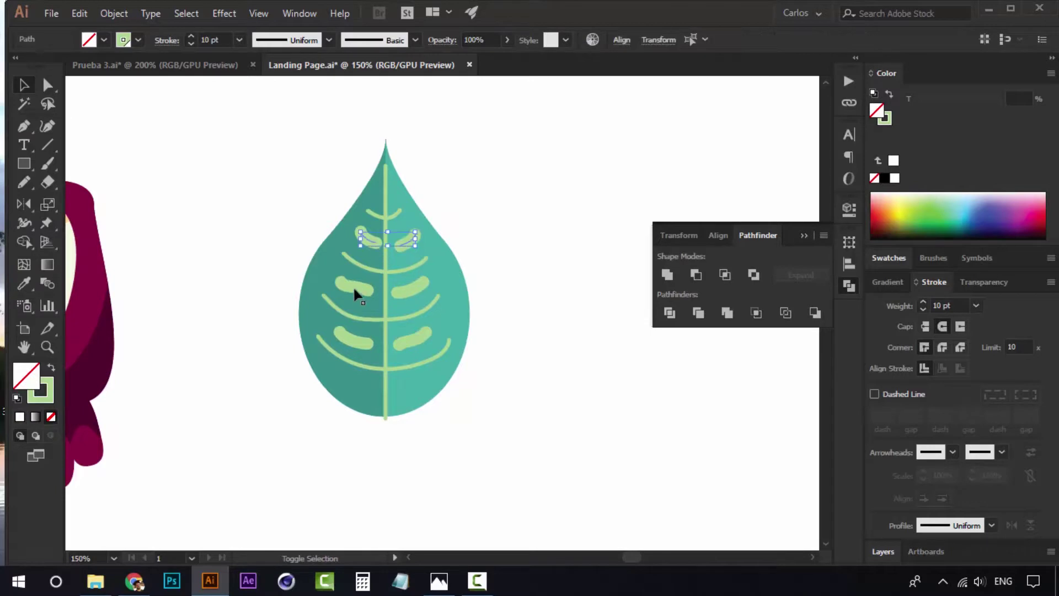
left_click(353, 286, "shift")
left_click(423, 279, "shift")
left_click(422, 335, "shift")
left_click(348, 342, "shift")
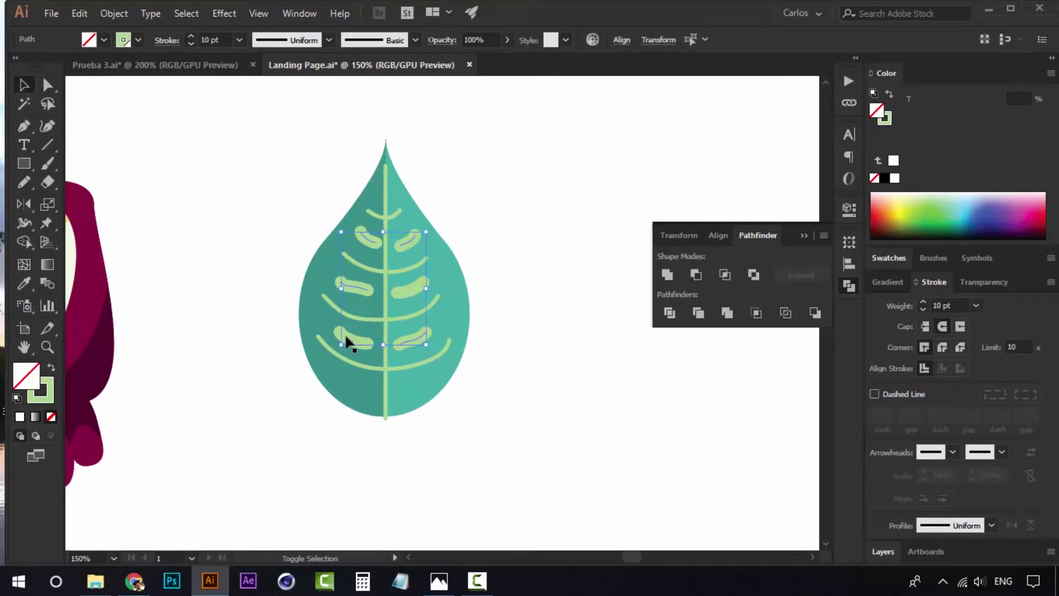
left_click(405, 288, "shift")
left_click(923, 309)
left_click(923, 309)
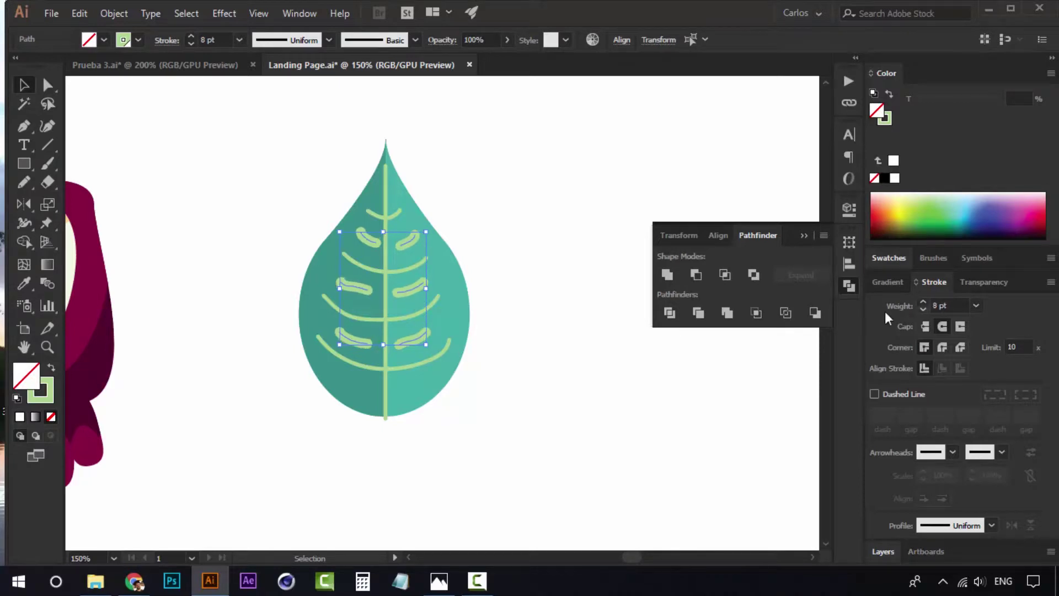
Step: Group all parts of the leaf and move it closer to the toucan
left_click(544, 180)
left_click_drag(537, 185, 557, 249)
left_click_drag(525, 288, 526, 239)
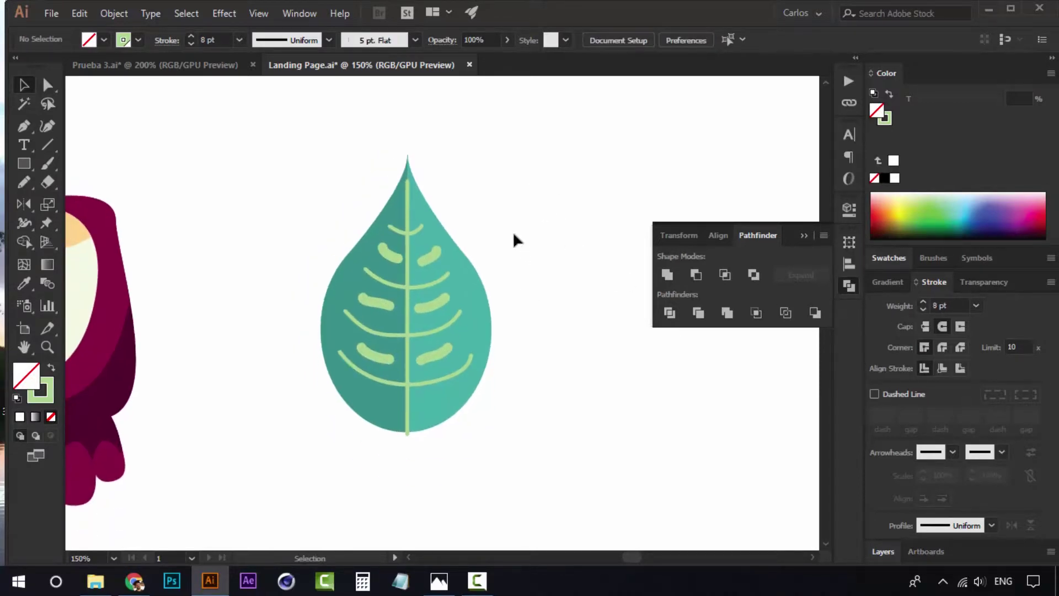
mouse_move(498, 136)
left_mouse_down()
mouse_move(313, 449)
mouse_move(307, 441)
left_mouse_up()
left_click(549, 219)
left_click_drag(435, 329, 374, 331)
left_click(506, 288)
left_click_drag(458, 310, 381, 335)
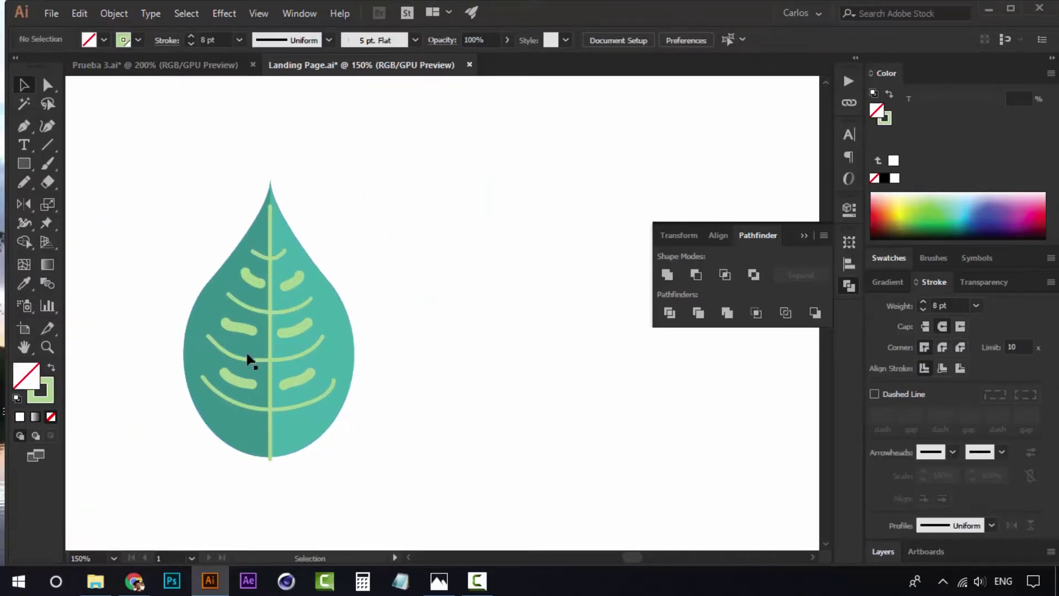
left_click_drag(497, 393, 416, 397)
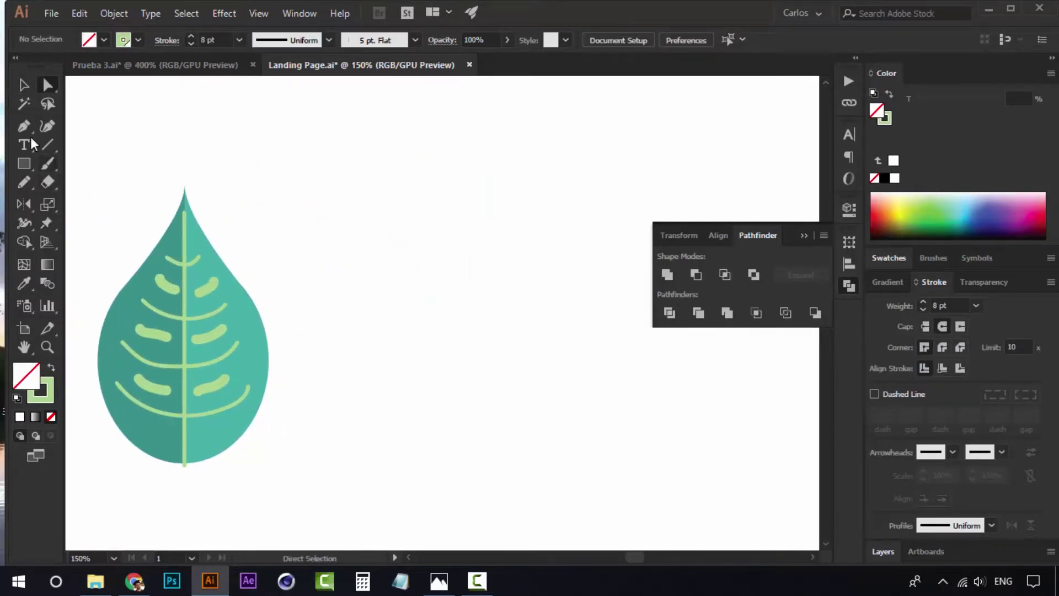
key("z")
left_click(219, 309, "alt")
left_click(220, 309, "alt")
left_click(221, 310, "alt")
left_click(524, 353)
left_click(524, 351)
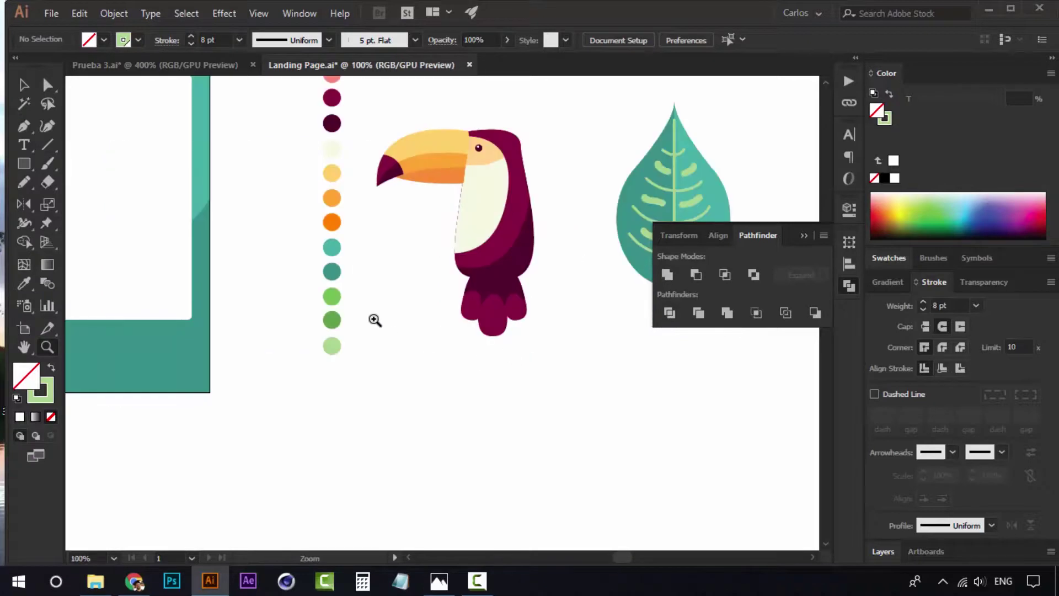
Step: Sample the bright green palette swatch as the fill colour for a new leaf beside the teal one
key("i")
left_click(333, 294)
left_click_drag(458, 232, 171, 286)
left_click_drag(602, 288, 473, 312)
key("z")
left_click(473, 312)
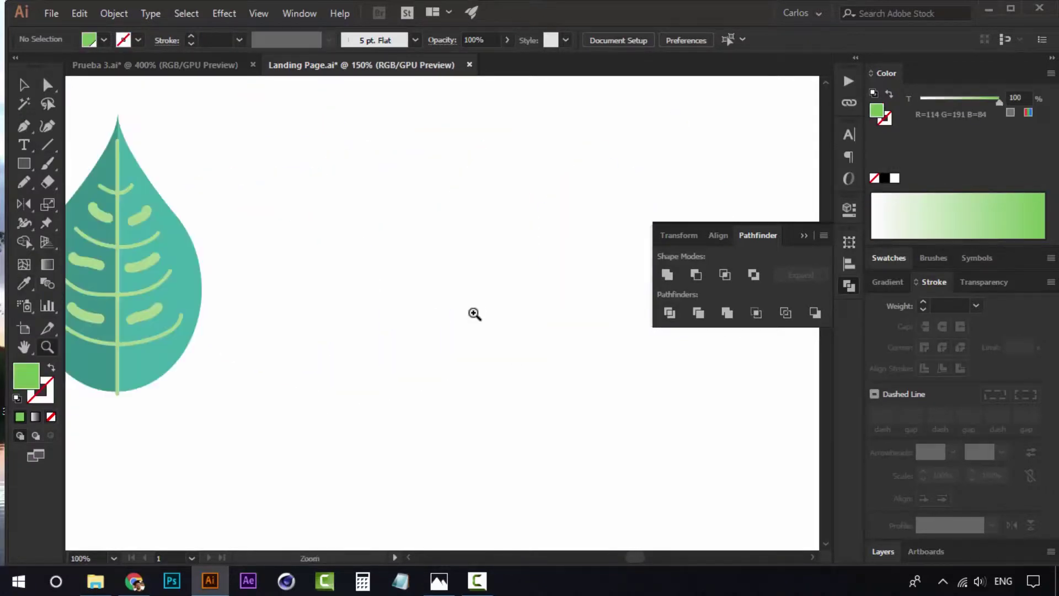
left_click_drag(335, 283, 313, 319)
key("p")
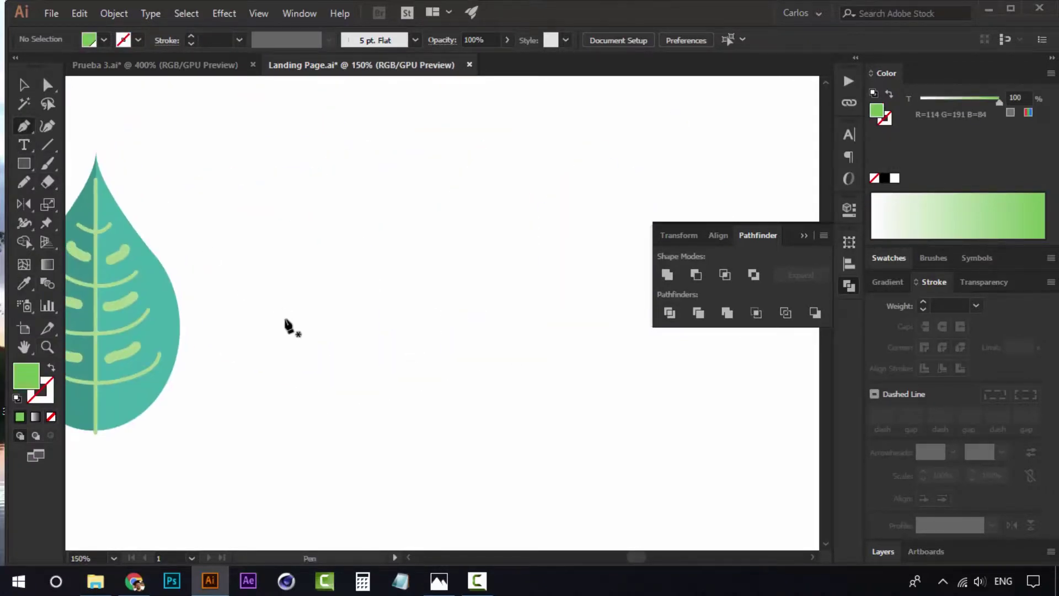
left_click(300, 409)
left_click_drag(274, 195, 296, 84)
key("ctrl+z")
left_click_drag(286, 211, 349, 159)
left_click_drag(300, 493, 225, 531)
key("ctrl")
left_click(301, 492)
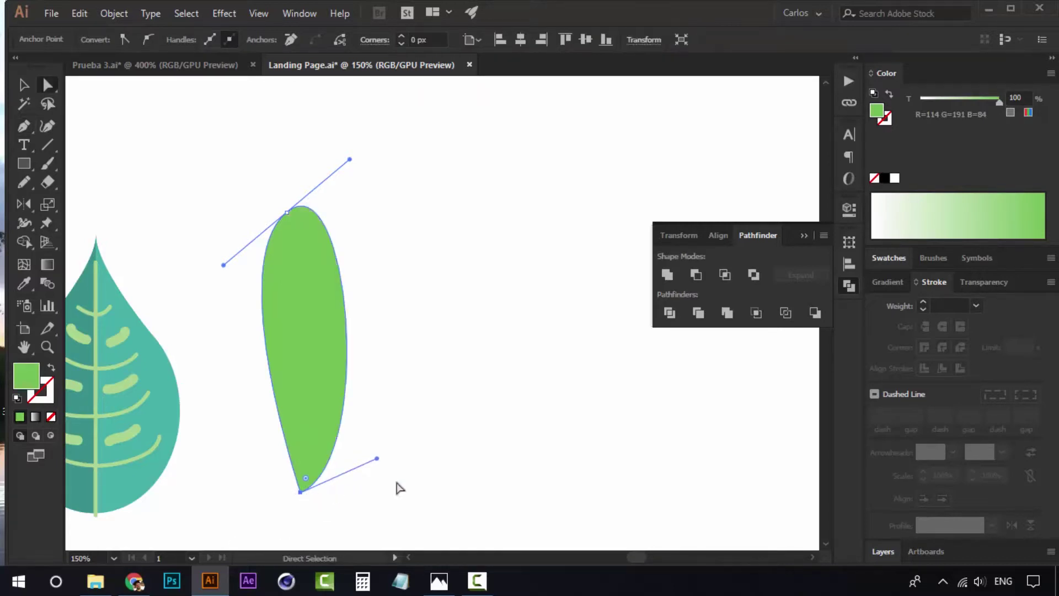
key("Delete")
left_click(25, 164)
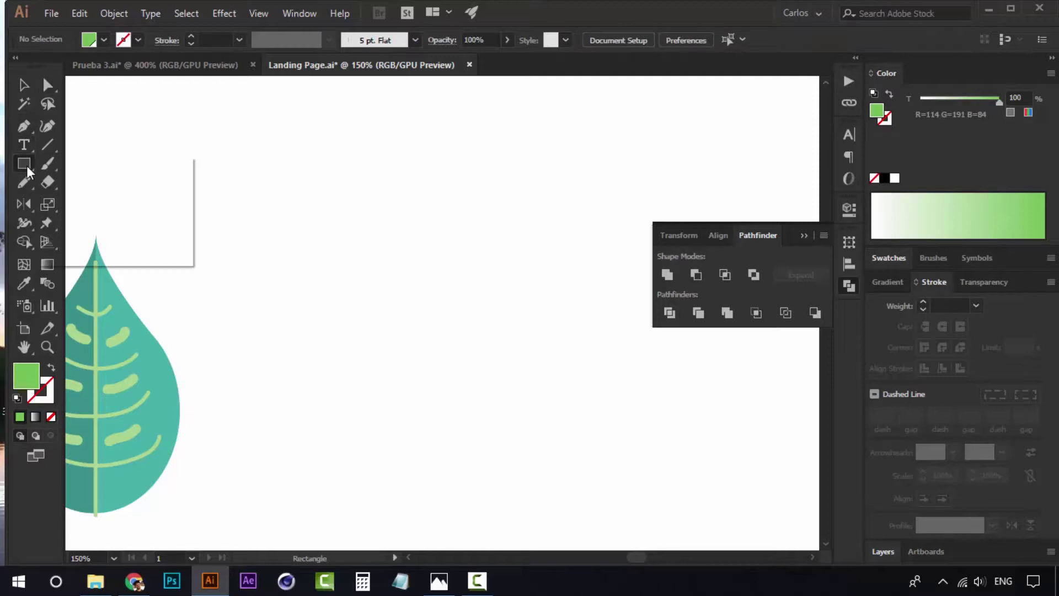
Step: Draw a tall, narrow bright green leaf with the Pen tool beside the teal leaf, rounded at the top and slightly pinched near the base
key("p")
left_click(325, 484)
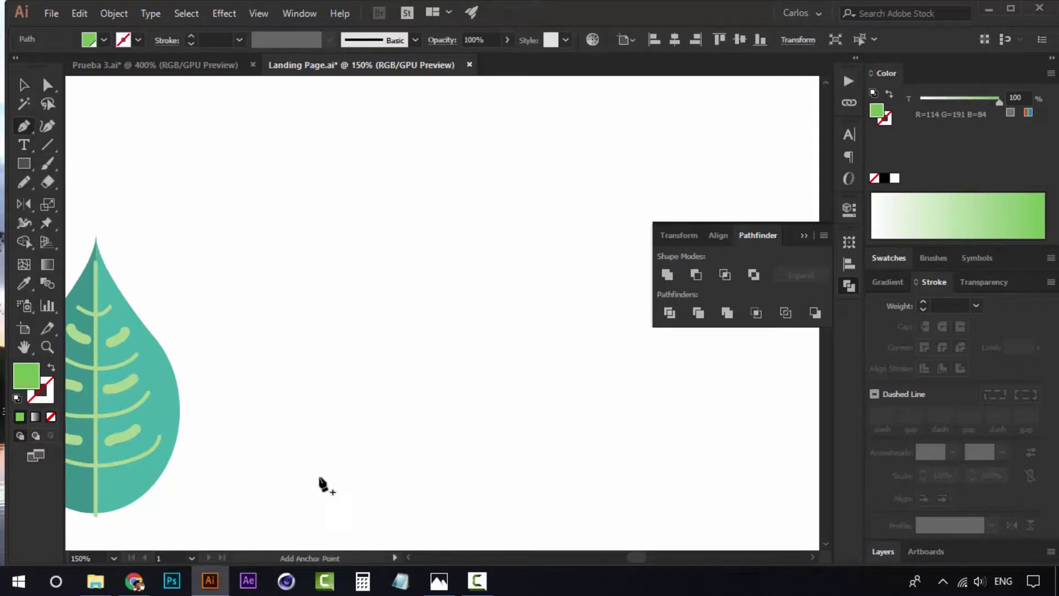
left_click_drag(302, 406, 302, 315)
left_click_drag(344, 221, 405, 281)
key("ctrl+z")
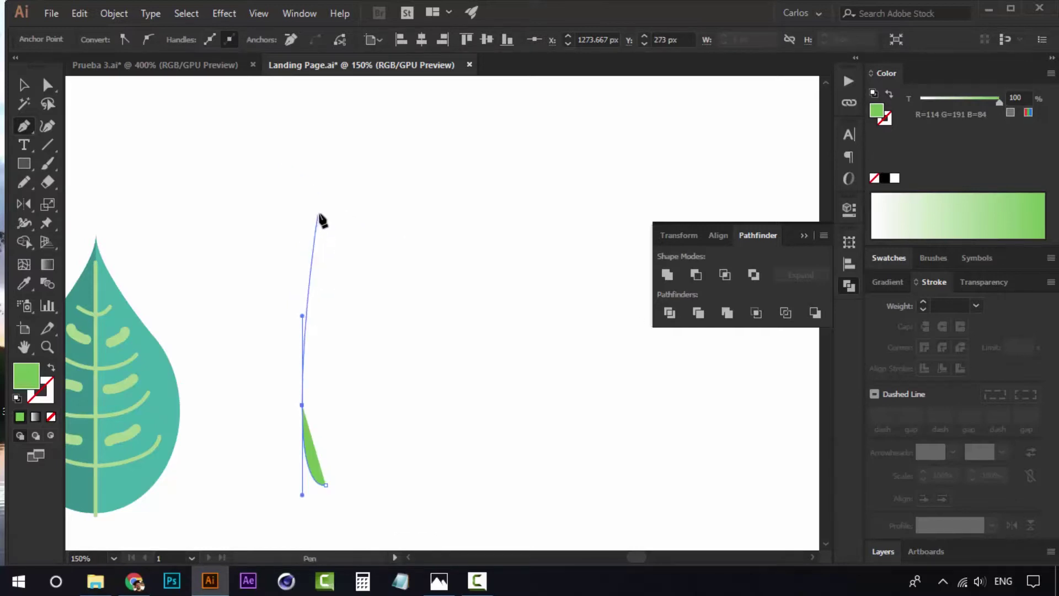
left_click_drag(320, 213, 373, 208)
left_click_drag(357, 400, 338, 432)
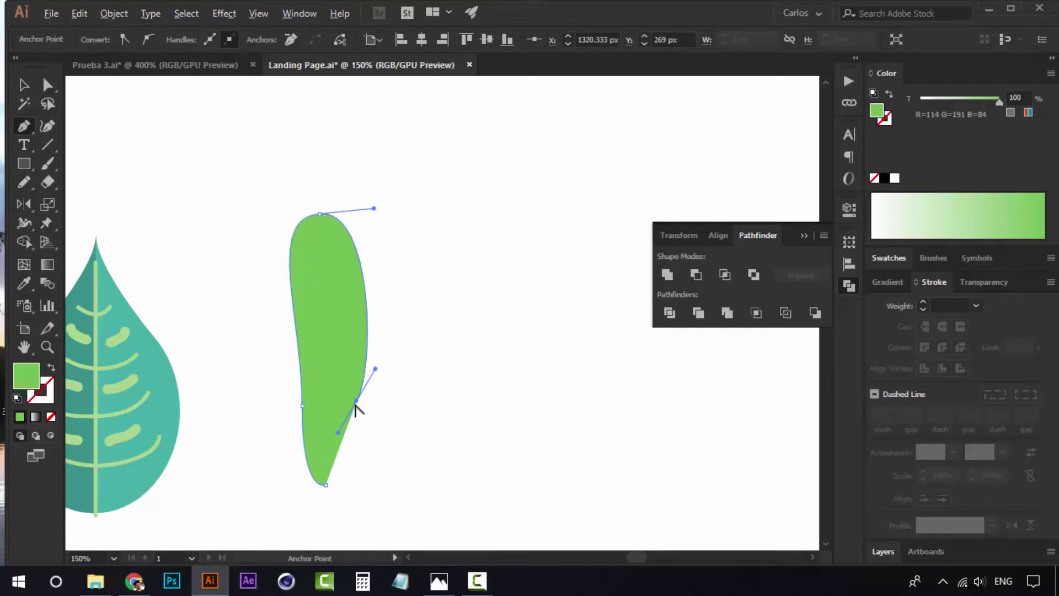
left_click_drag(326, 485, 268, 495)
Step: Adjust the curve handle of the anchor on the green leaf's lower right edge to soften the pinch
key("a")
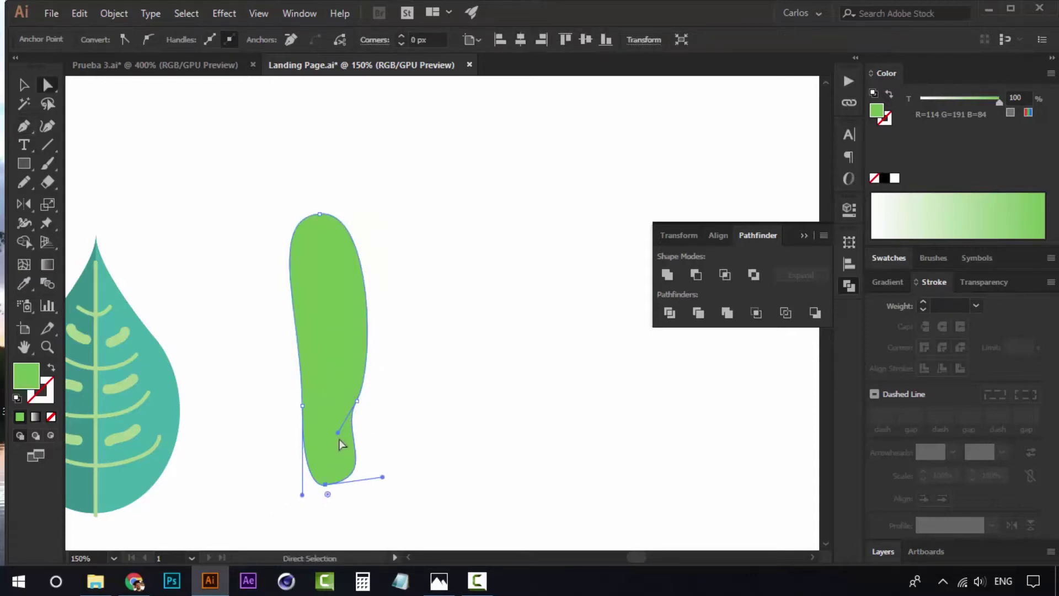
left_click_drag(340, 435, 362, 413)
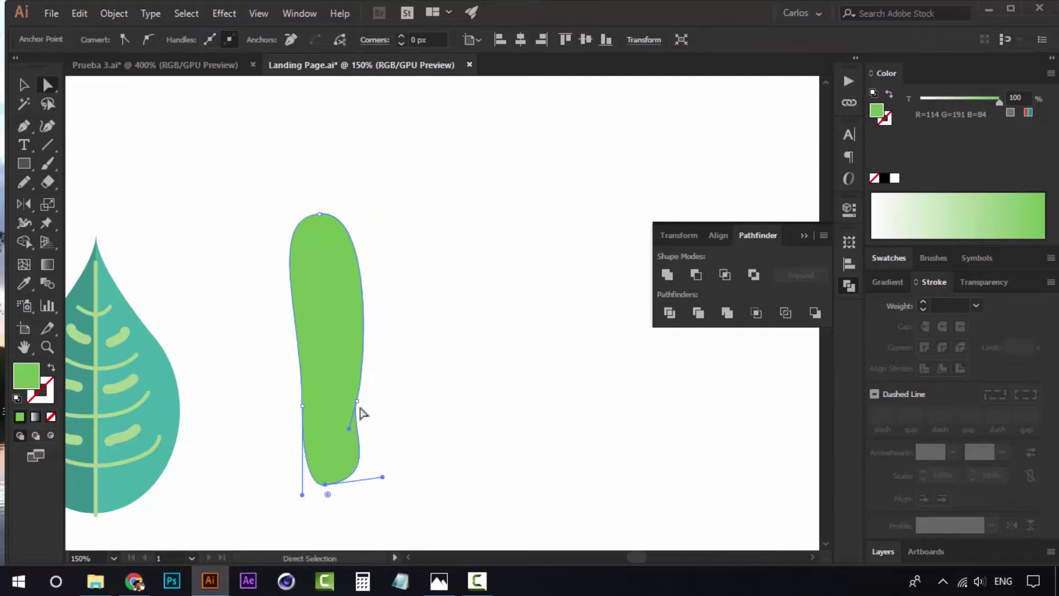
left_click(362, 244)
key("z")
left_click(370, 308)
left_click_drag(357, 338, 330, 279)
left_click_drag(373, 248, 330, 228)
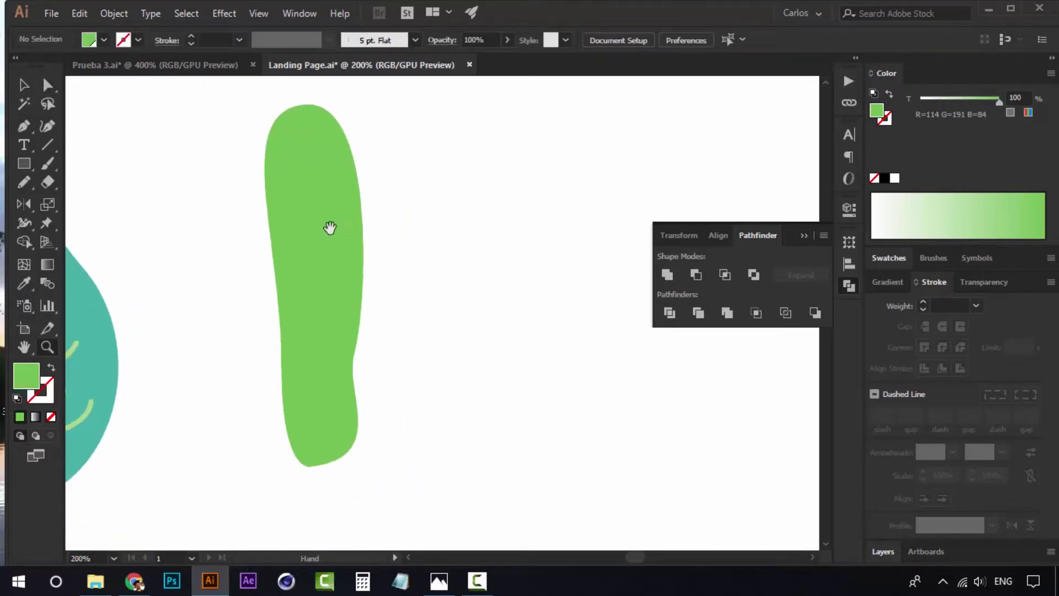
Step: Sample the darker green palette swatch as the fill colour and darken it by setting K to 29%
key("v")
left_click(28, 129)
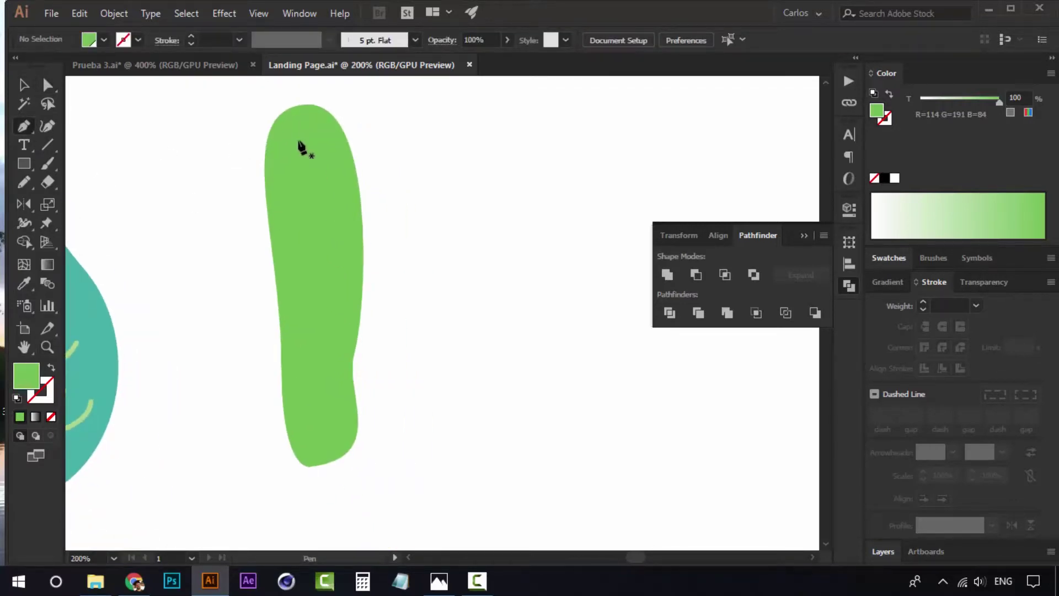
key("z")
left_click(263, 313, "alt")
left_click(264, 313, "alt")
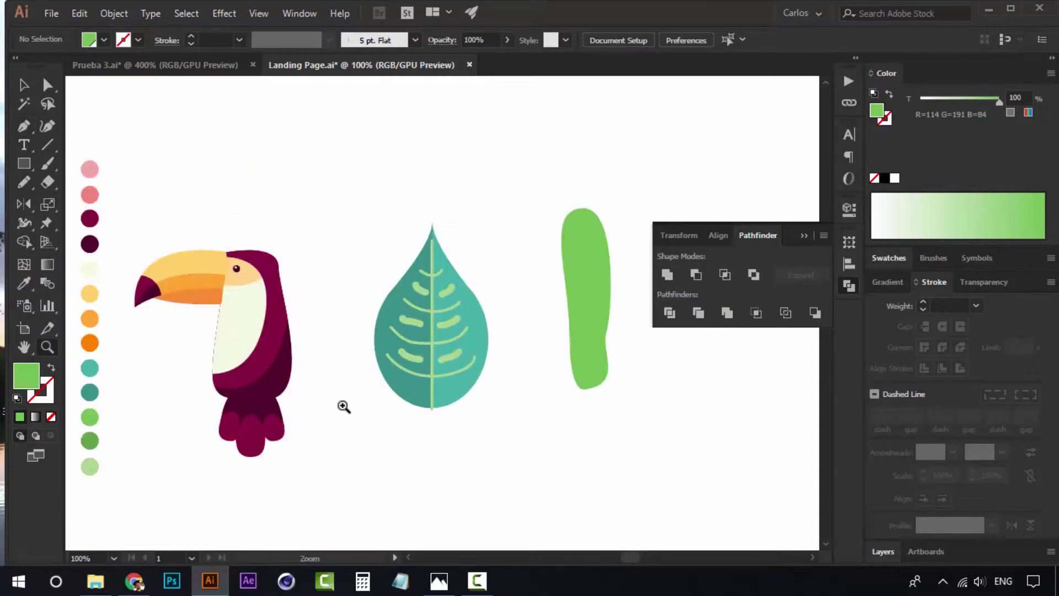
left_click_drag(342, 407, 407, 350)
key("i")
left_click(162, 386)
left_click_drag(496, 298, 244, 351)
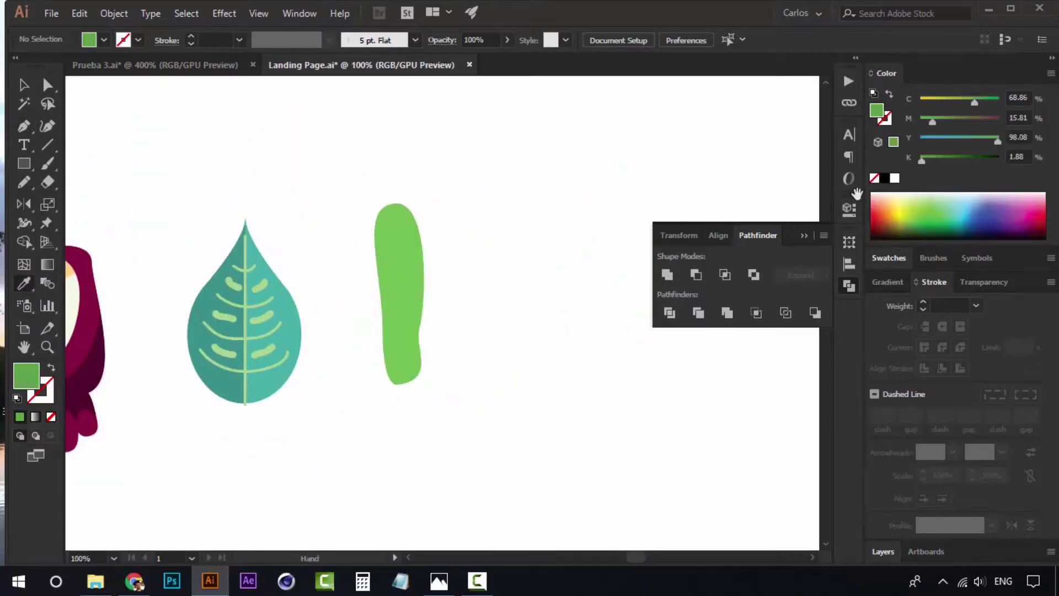
left_click_drag(923, 160, 943, 160)
left_click(551, 265, "ctrl")
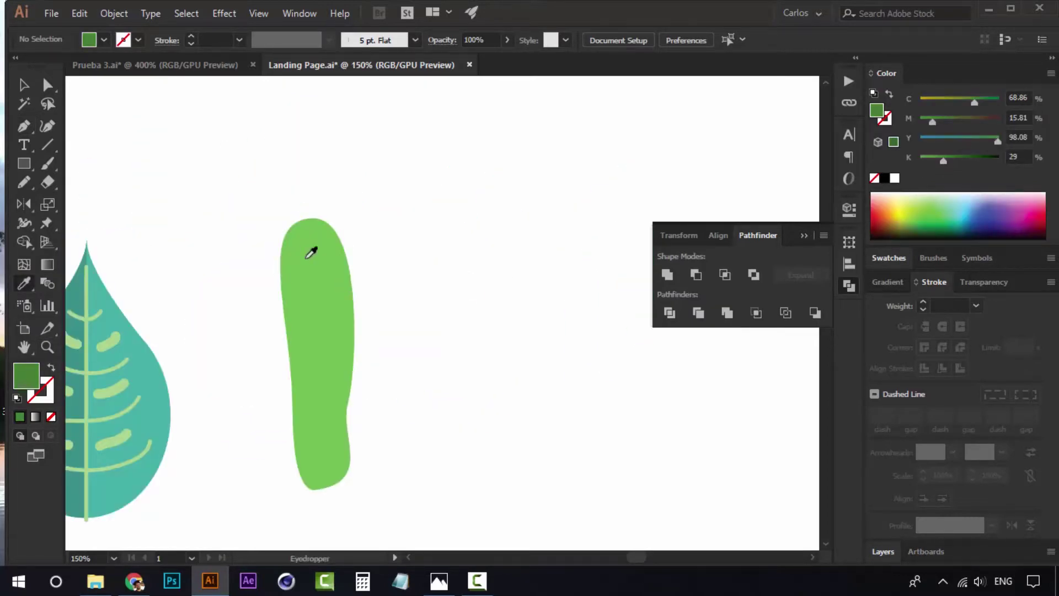
Step: Draw a centre vein with the Pen tool from near the green leaf's tip to its base, curving at the lower end
key("p")
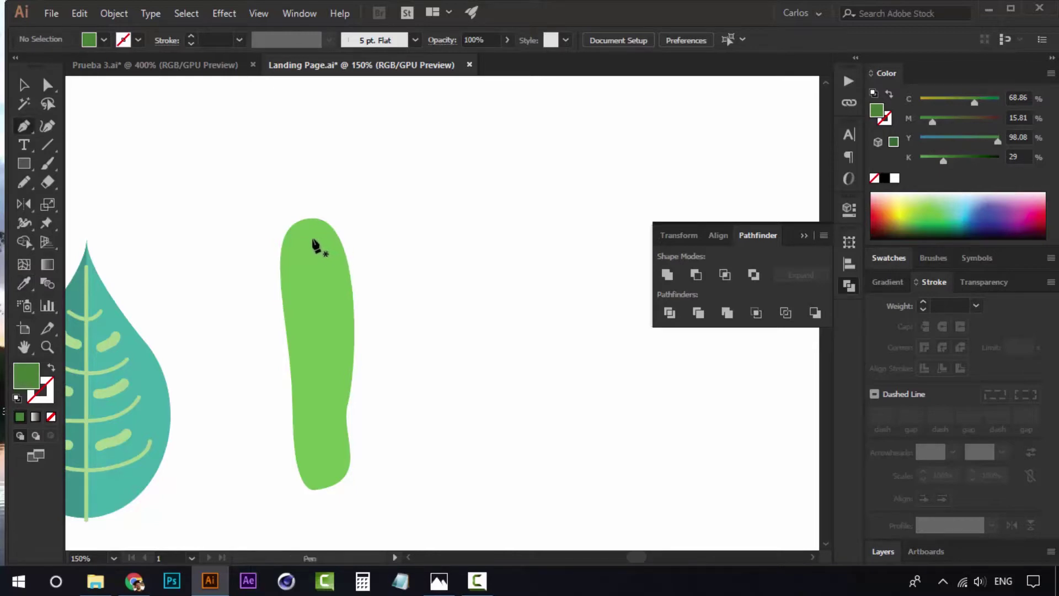
left_click(312, 238)
left_click_drag(323, 453, 316, 480)
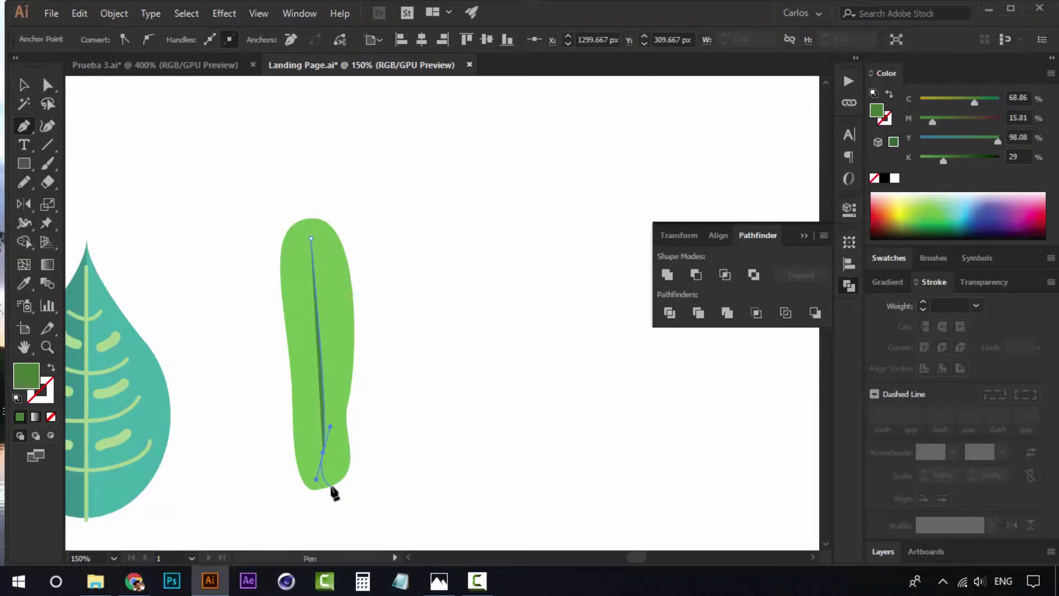
left_click(332, 487)
Step: Turn the centre vein's dark green fill into a stroke with no fill and set its weight to 3 pt
key("v")
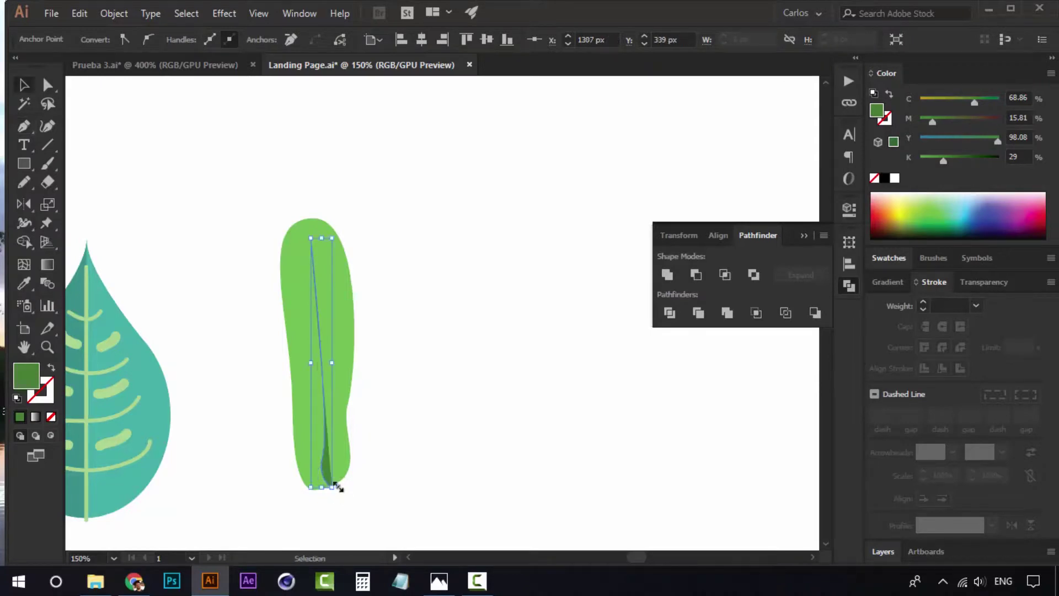
left_click(889, 95)
left_click(518, 280)
left_click(398, 314, "ctrl")
left_click(334, 285)
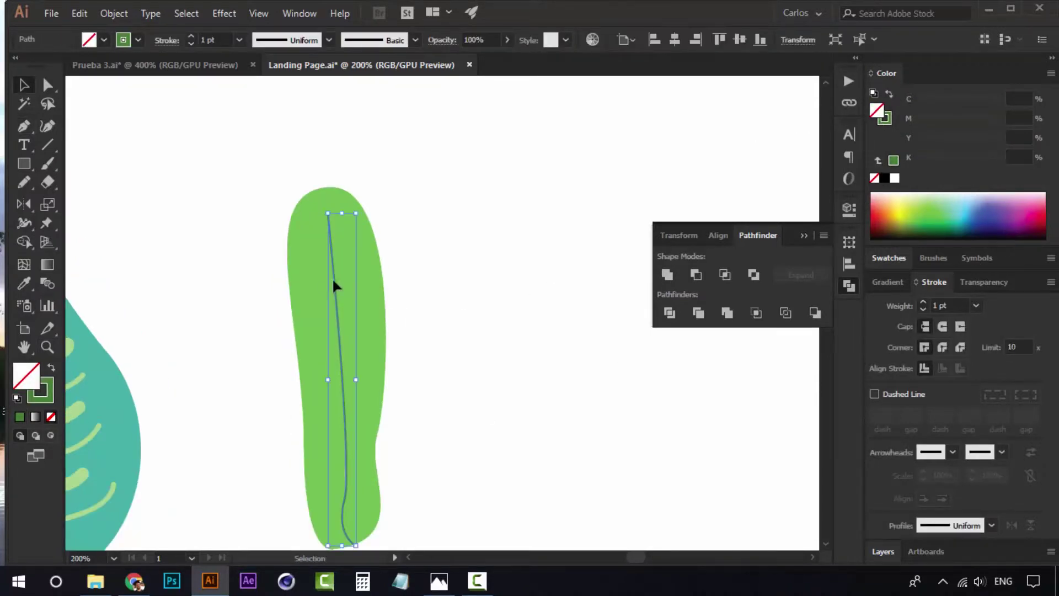
left_click(923, 301)
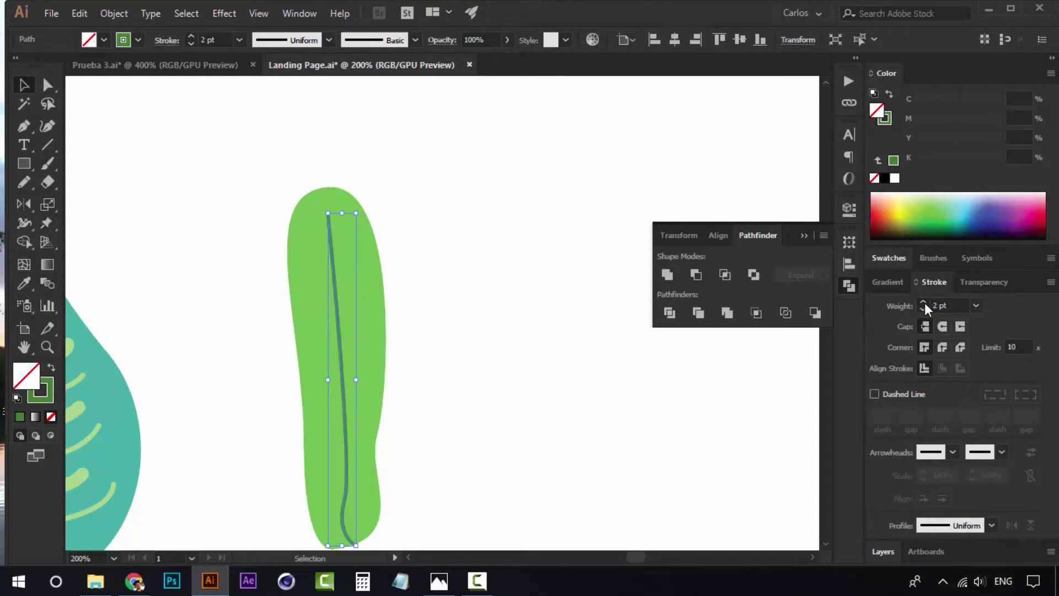
left_click(923, 302)
left_click(550, 271)
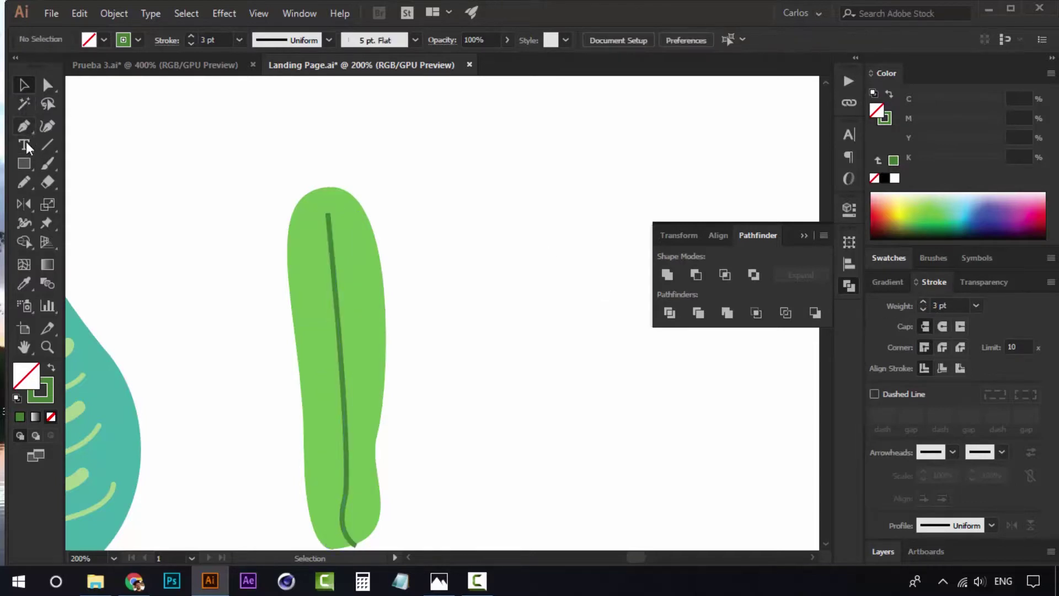
Step: Draw five curved side veins freehand with the Pencil tool, alternating right and left along the green leaf's centre vein
left_click(24, 182)
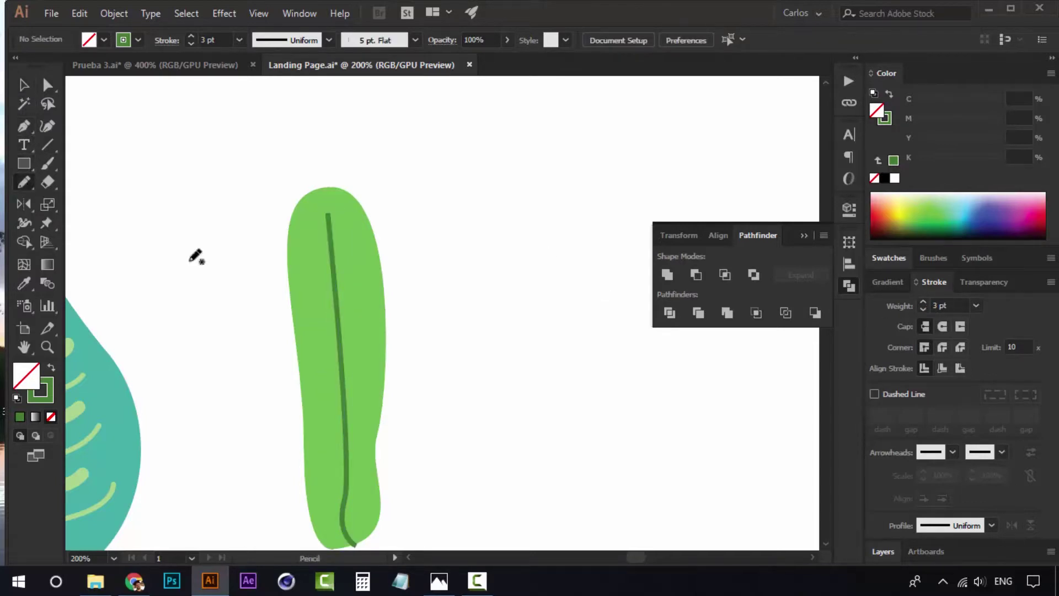
left_click_drag(336, 296, 361, 255)
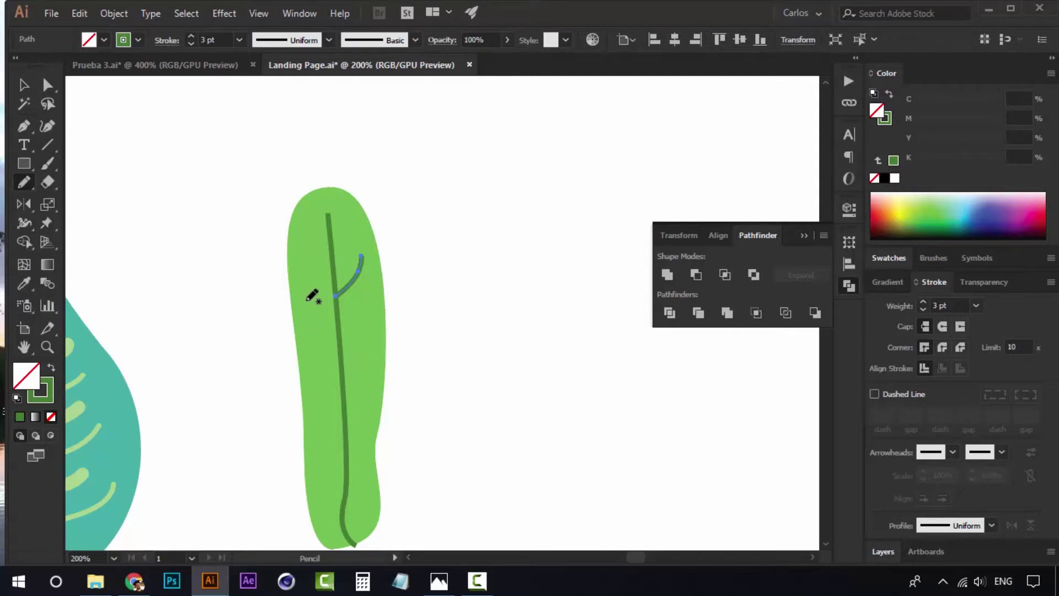
left_click_drag(306, 300, 336, 331)
left_click_drag(344, 390, 373, 351)
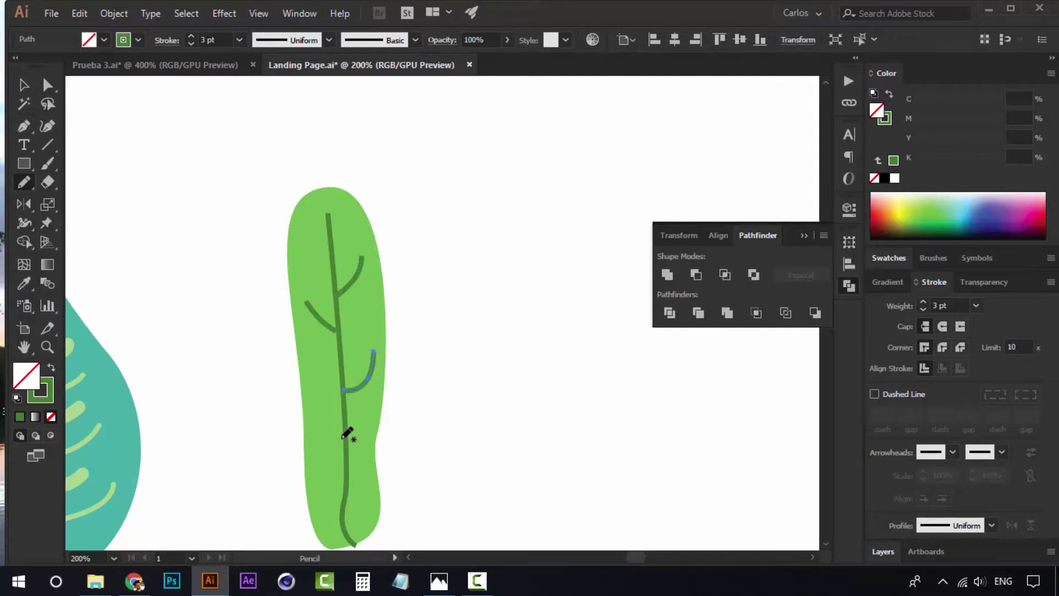
left_click_drag(312, 390, 346, 438)
left_click_drag(347, 478, 366, 449)
Step: Apply round stroke caps to the five side veins and the centre vein of the green leaf
key("v")
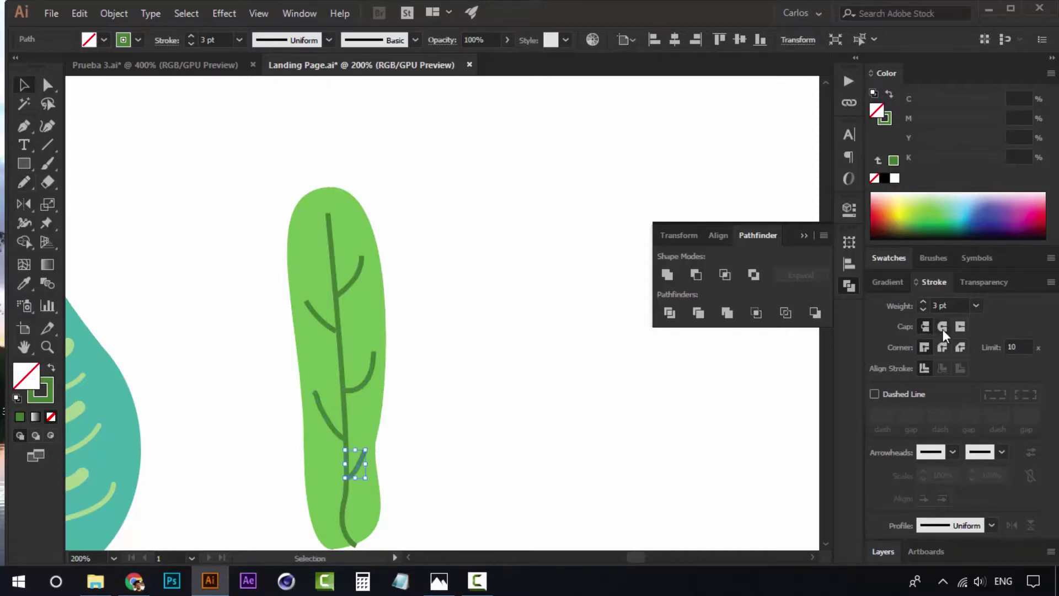
left_click(943, 326)
left_click(493, 420)
left_click(318, 409)
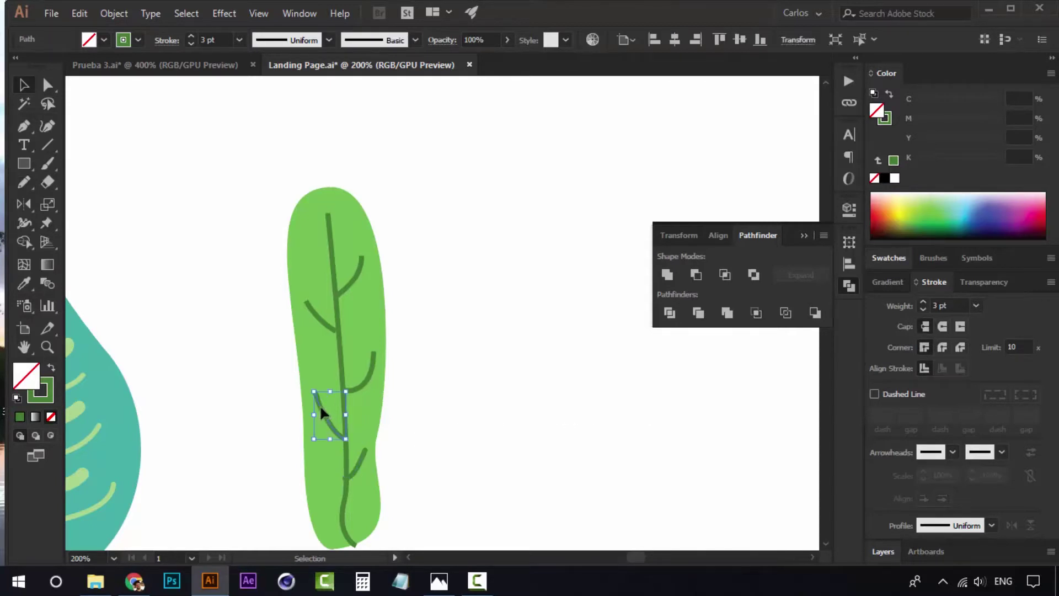
left_click(372, 376, "shift")
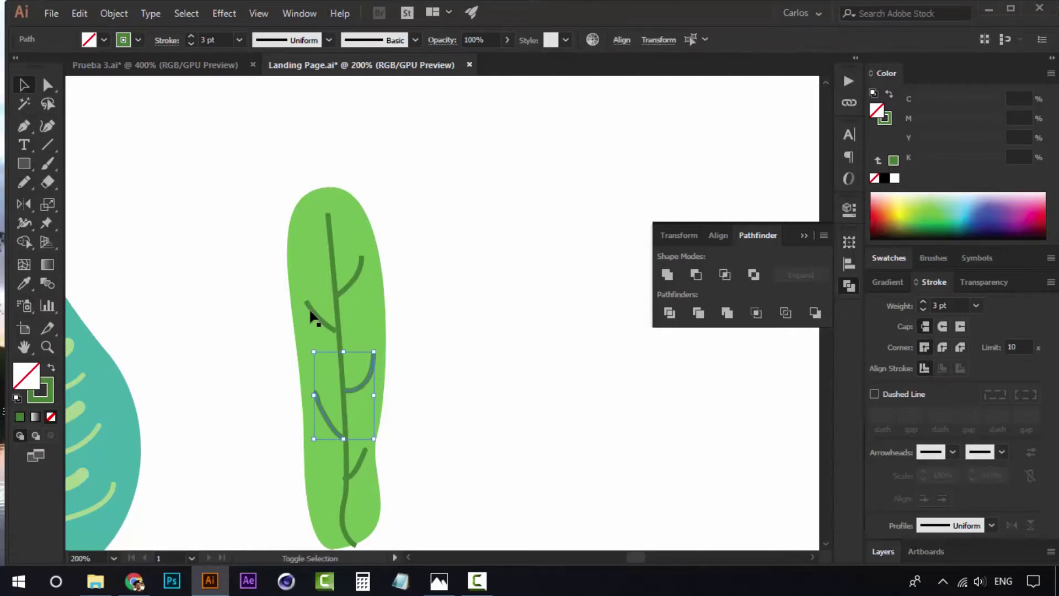
left_click(310, 311, "shift")
left_click(315, 312, "shift")
left_click(303, 241, "shift")
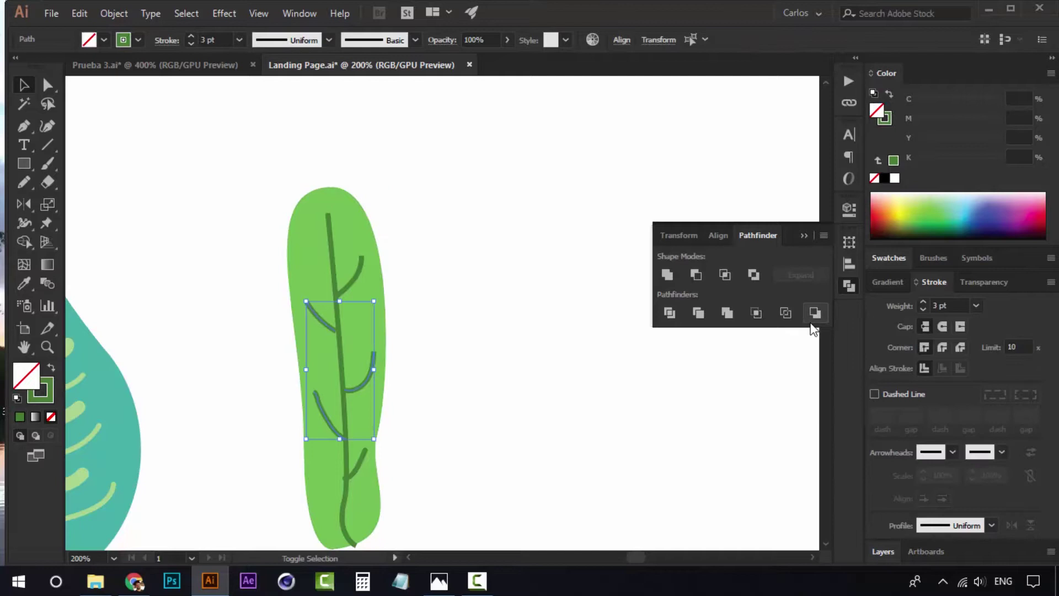
left_click(943, 327)
left_click(363, 267)
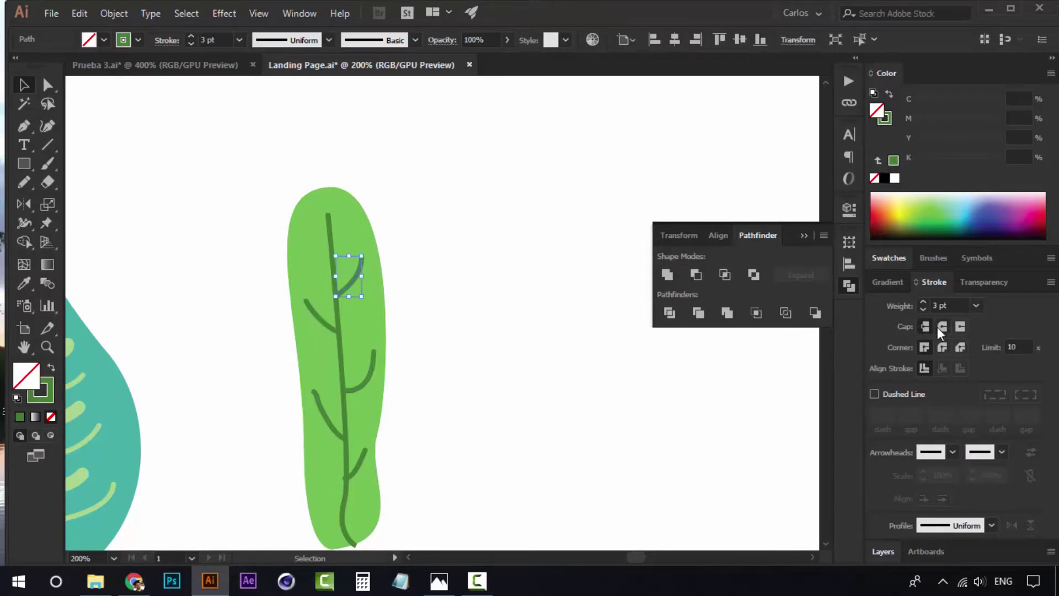
left_click(331, 241)
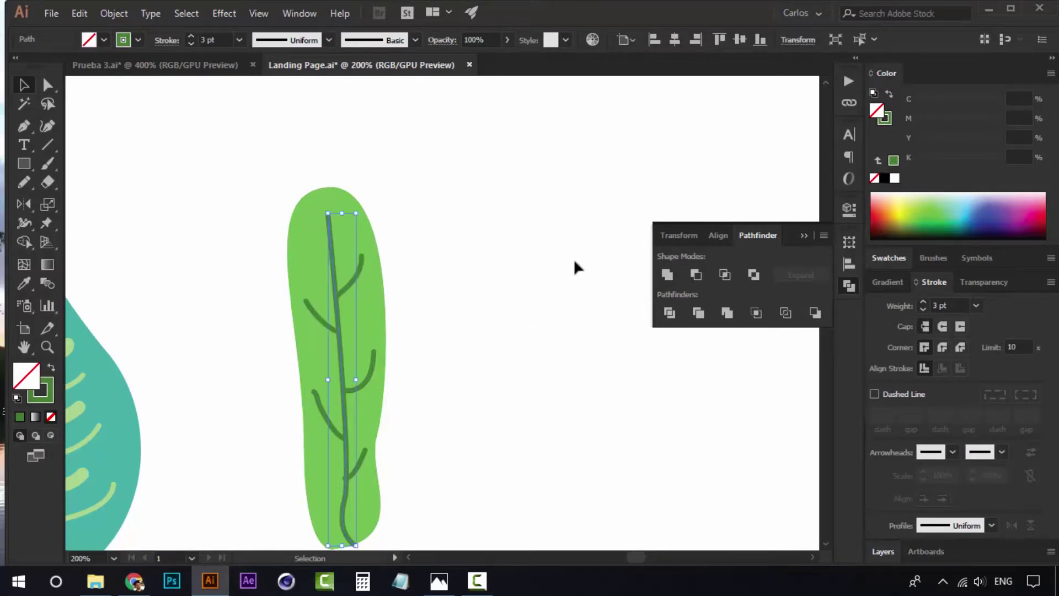
left_click(942, 327)
left_click(473, 365)
Step: Draw a small closed two-lobed shape with the Pen tool in the green leaf's upper left area, above the first left vein
left_click_drag(472, 364, 472, 332)
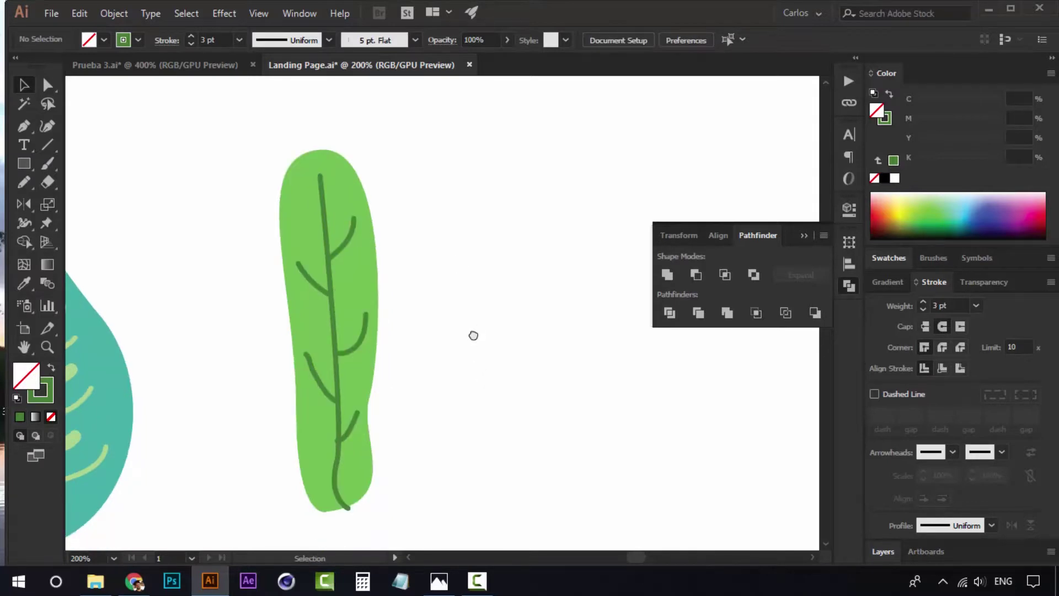
left_click(22, 126)
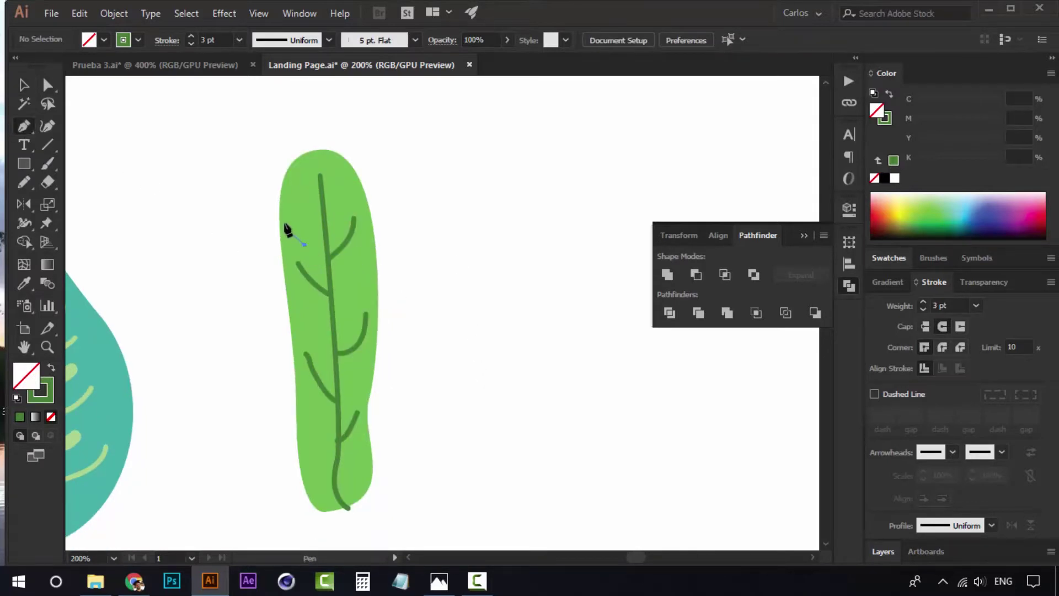
left_click_drag(304, 243, 301, 208)
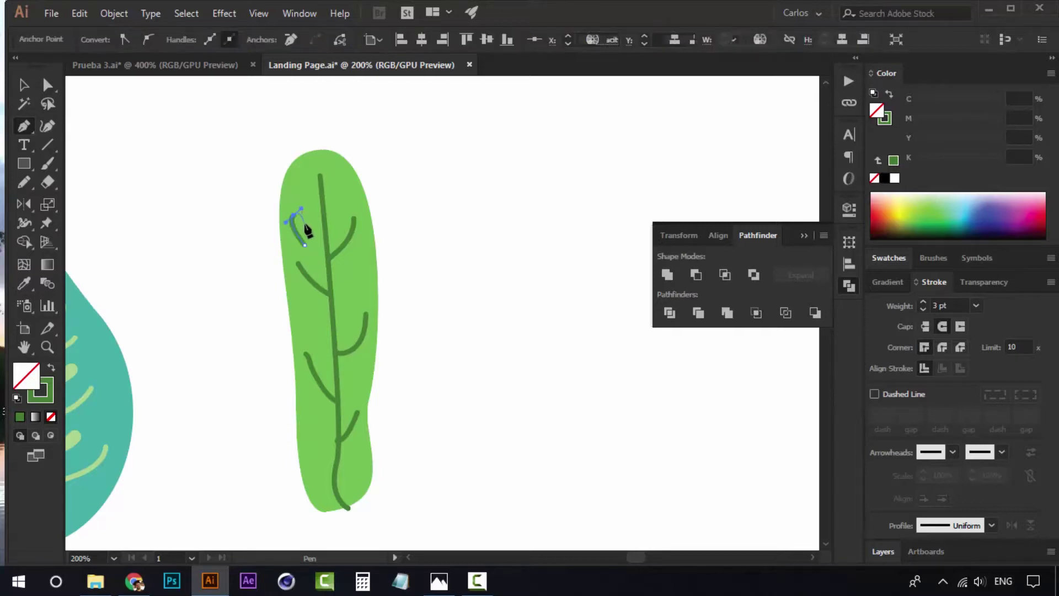
left_click(304, 228)
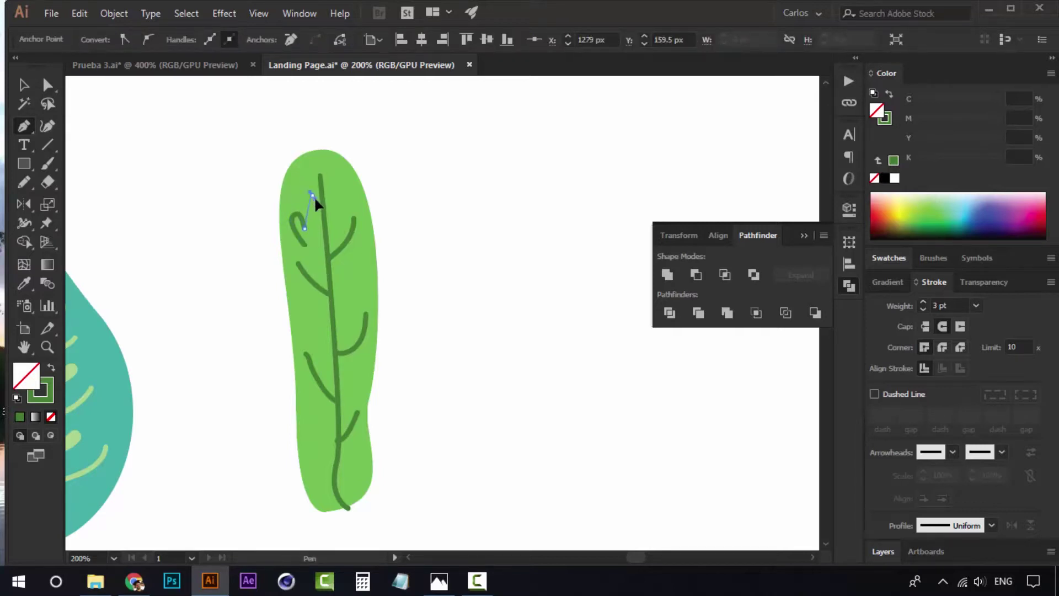
left_click_drag(322, 213, 322, 213)
left_click(305, 244)
key("v")
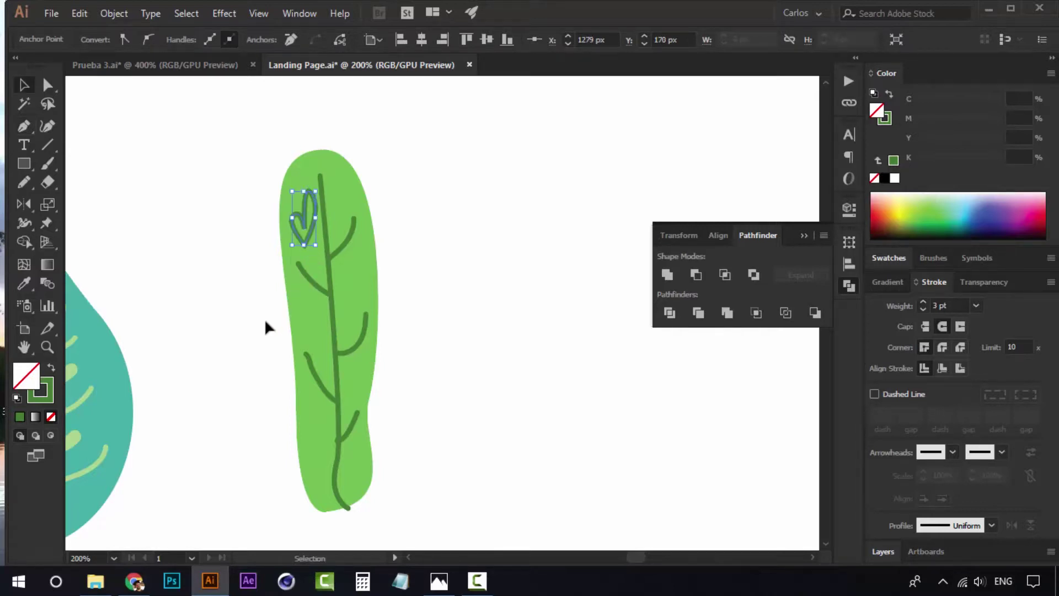
Step: Recolour the small two-lobed shape with the light green fill and no stroke, sampled from the teal leaf's veins
left_click_drag(264, 321, 317, 323)
key("i")
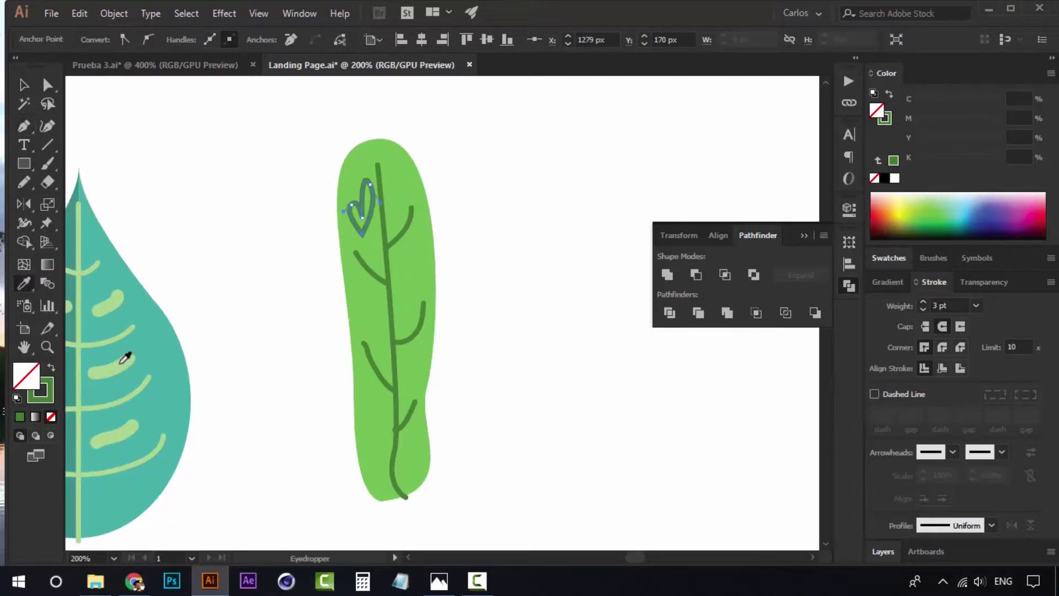
left_click(75, 359)
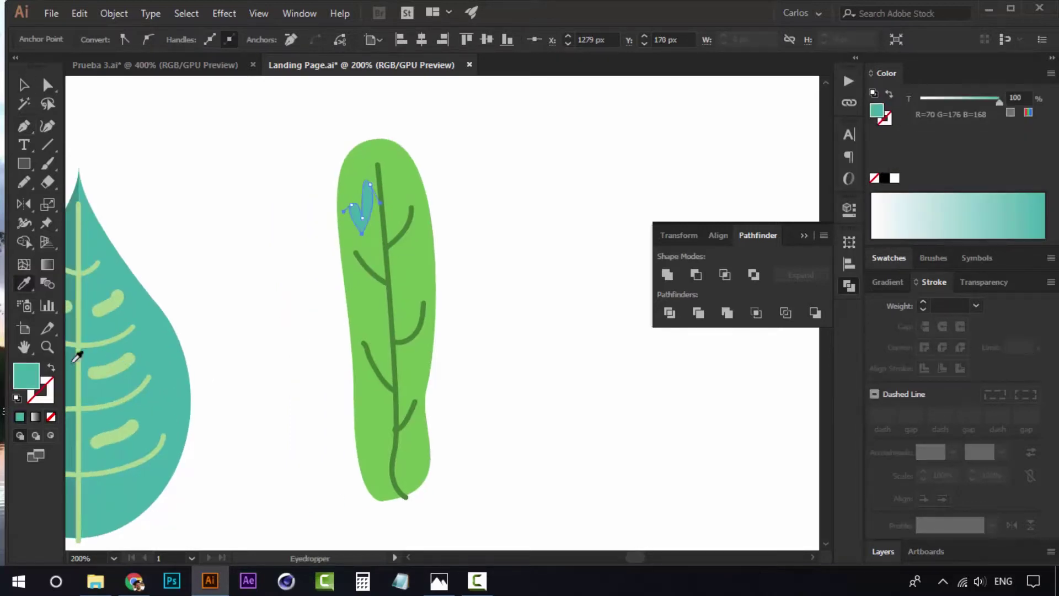
left_click(134, 392)
left_click(50, 369)
key("v")
left_click(269, 207)
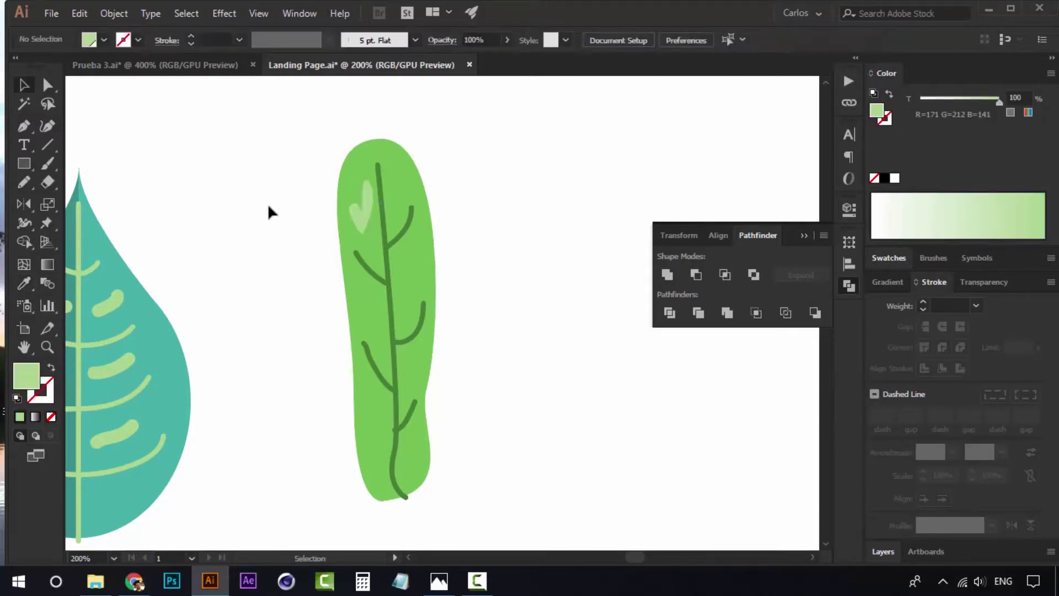
Step: Tilt the two-lobed mark along the green leaf's upper left vein and place a right-tilted copy between the first two right veins
left_click(375, 218)
left_click_drag(383, 213, 407, 287)
left_click(320, 205)
left_click_drag(413, 288, 420, 288)
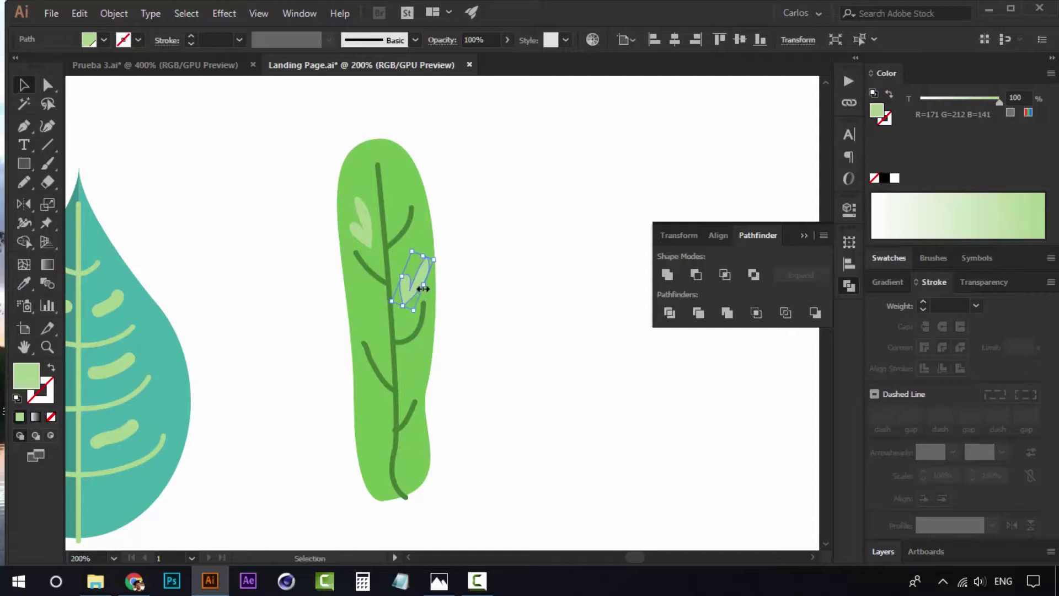
Step: Duplicate the two-lobed marks into the remaining gaps: middle left, lower left, and smaller copies at the lower right and upper right
left_click_drag(366, 234, 432, 350)
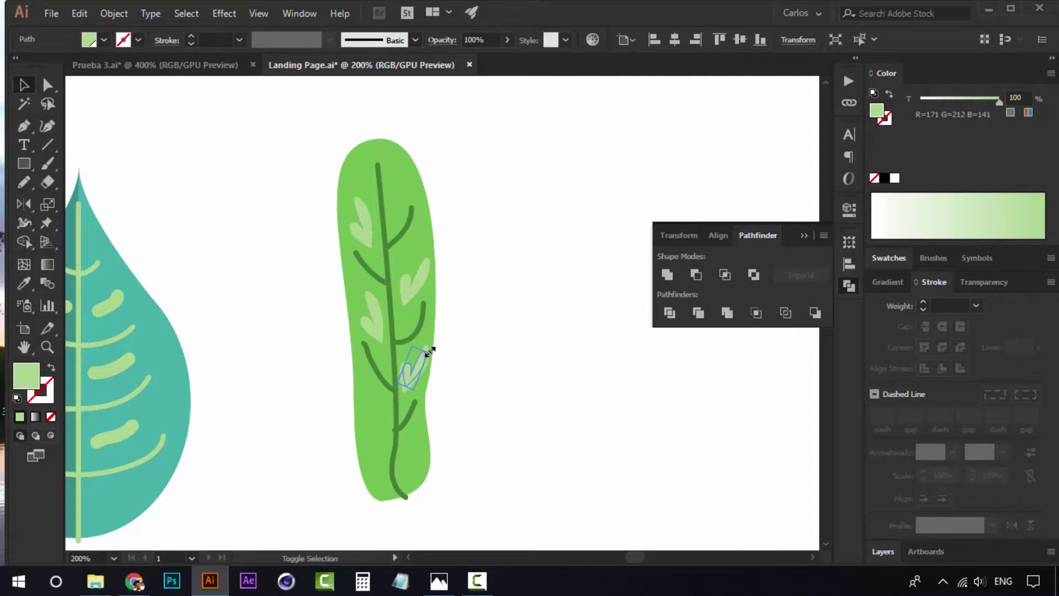
left_click(507, 342)
left_click_drag(368, 318, 368, 420)
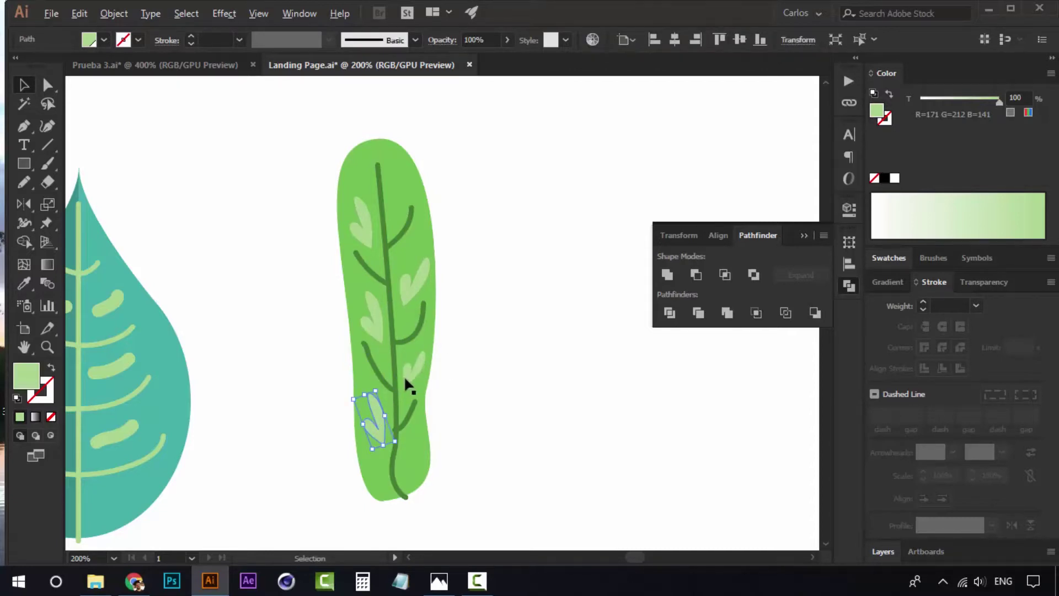
left_click_drag(407, 379, 396, 209)
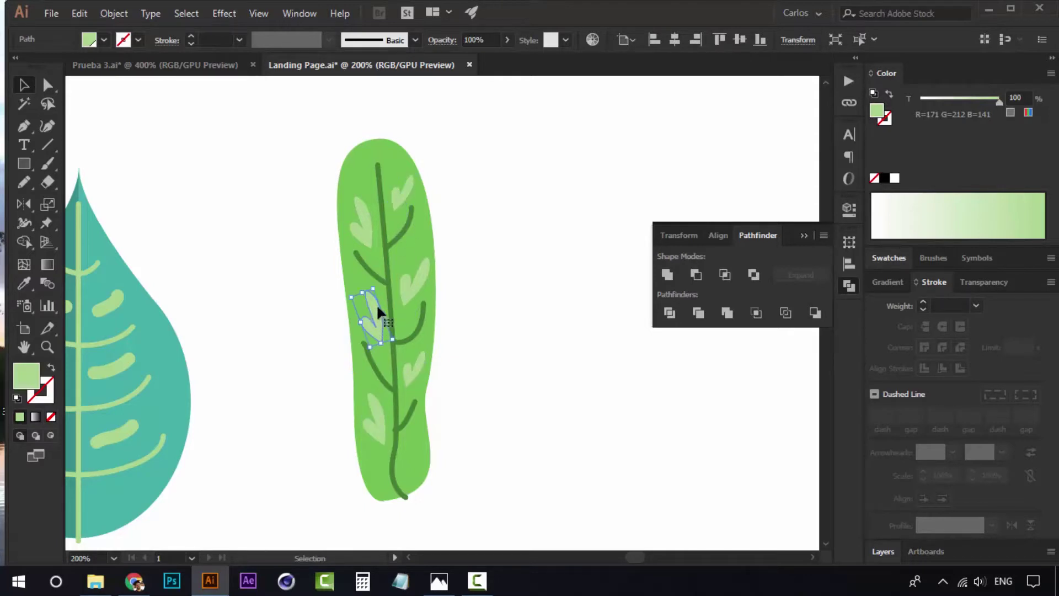
Step: Scale down the middle left and lower left two-lobed marks slightly so they fit between the veins
left_click_drag(375, 287, 376, 291)
left_click(360, 326, "shift")
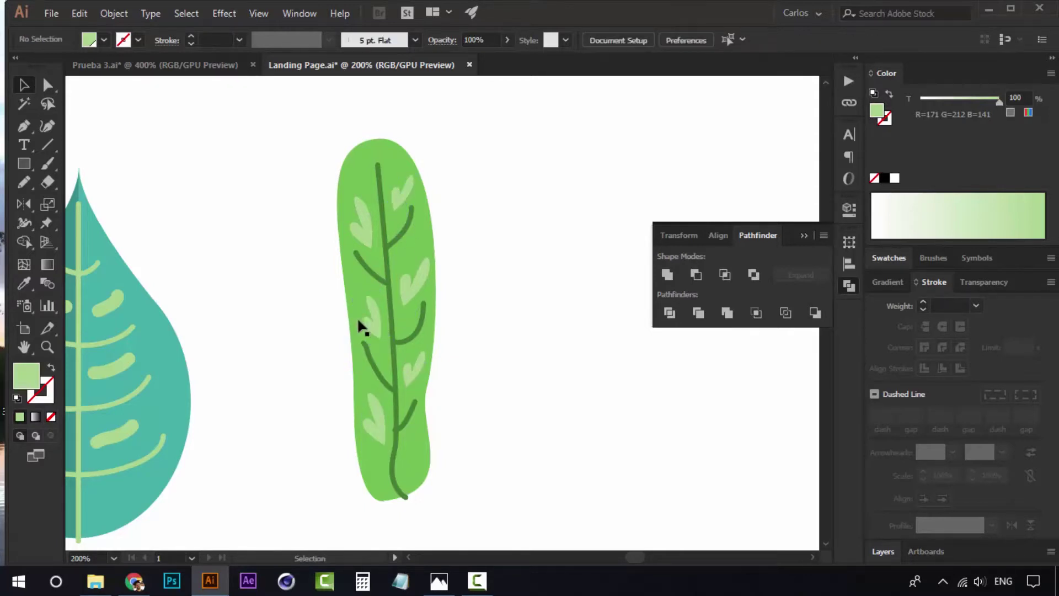
left_click(377, 420)
left_click_drag(376, 392, 379, 395)
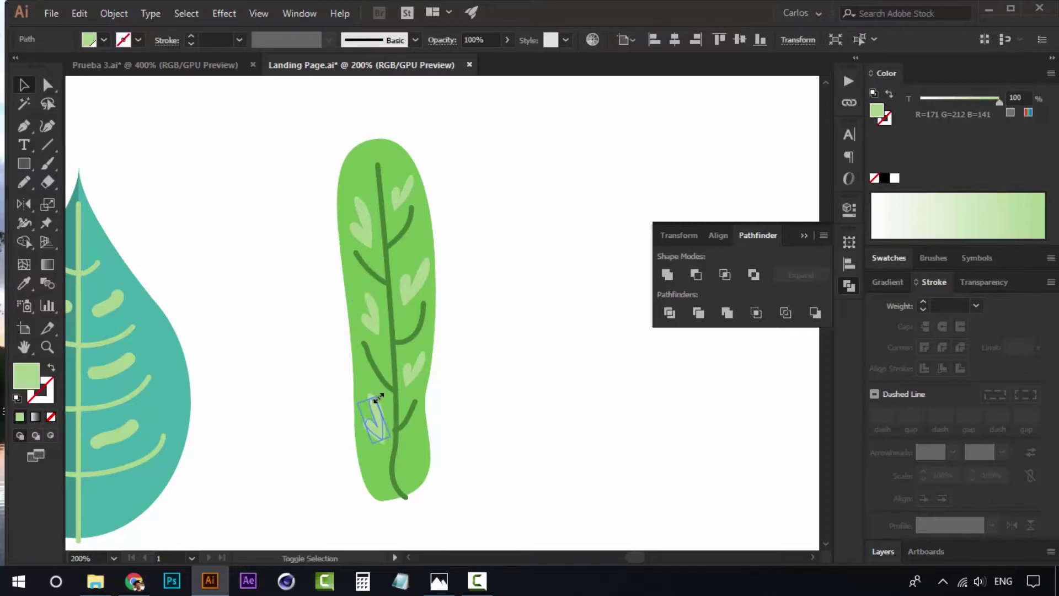
left_click(291, 368)
Step: Group all parts of the green leaf and move it closer to the teal leaf
key("z")
key("ctrl+1")
key("v")
left_click_drag(528, 214, 412, 444)
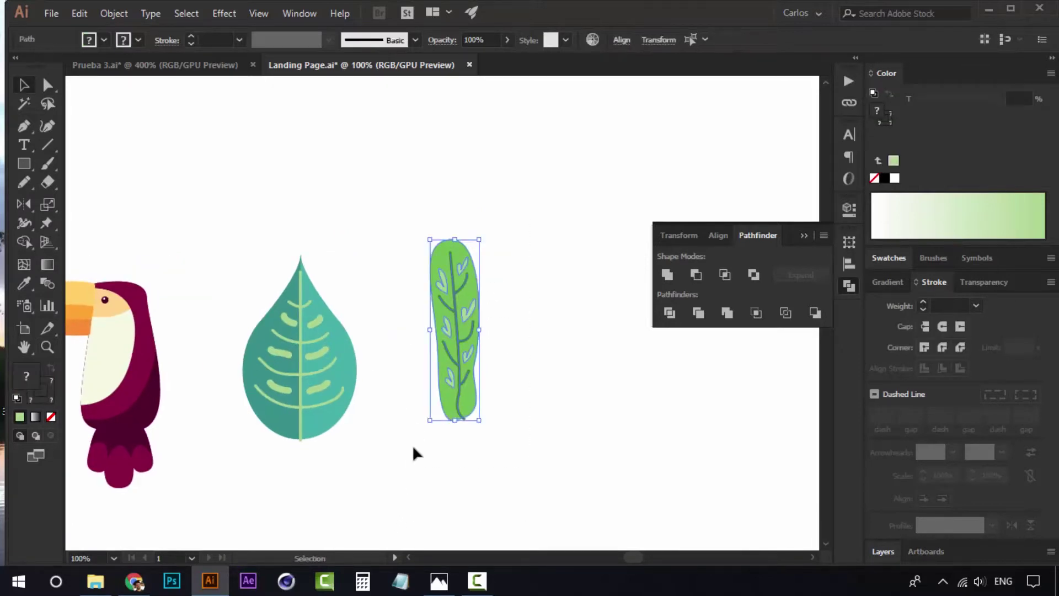
key("a")
left_click_drag(450, 371, 424, 377)
left_click(568, 368)
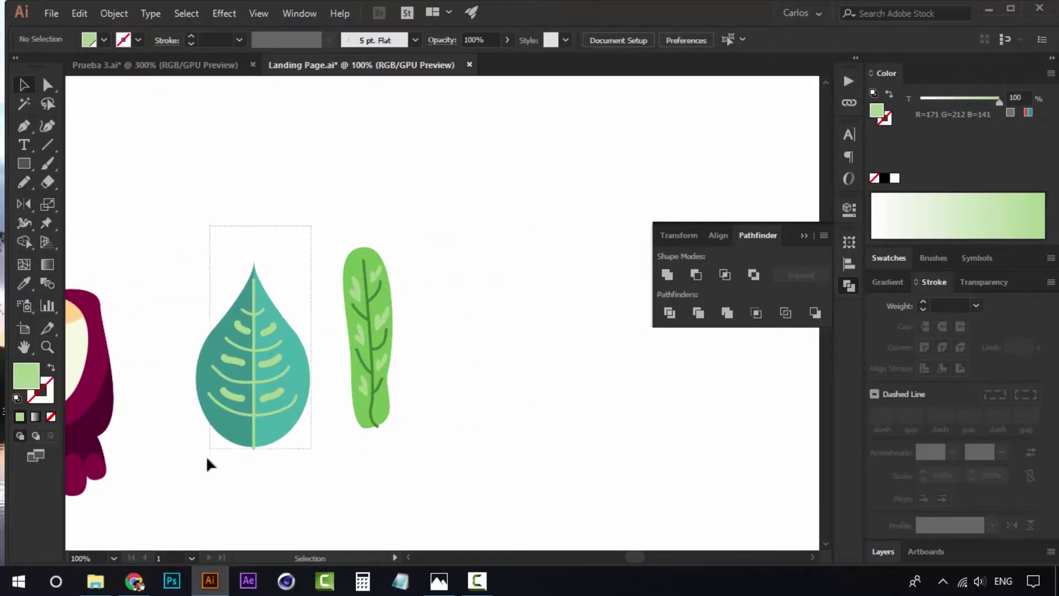
Step: Move the whole teal leaf to the right of the green leaf and tilt it slightly to the left as one group
left_click_drag(206, 456, 203, 457)
left_click_drag(260, 360, 434, 405)
left_click(500, 279)
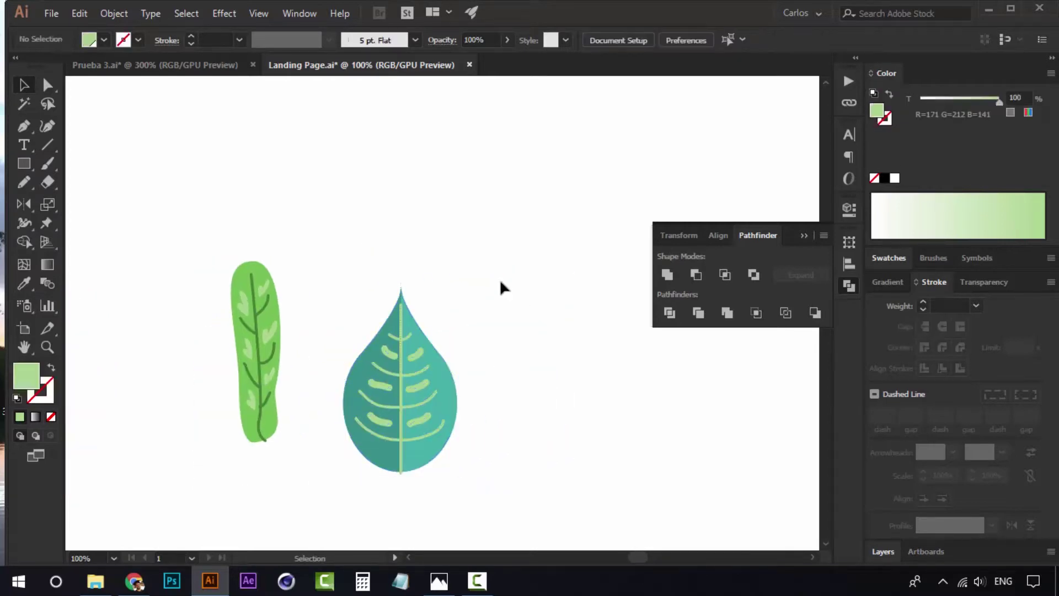
left_click_drag(499, 285, 307, 477)
left_click_drag(402, 389, 495, 357)
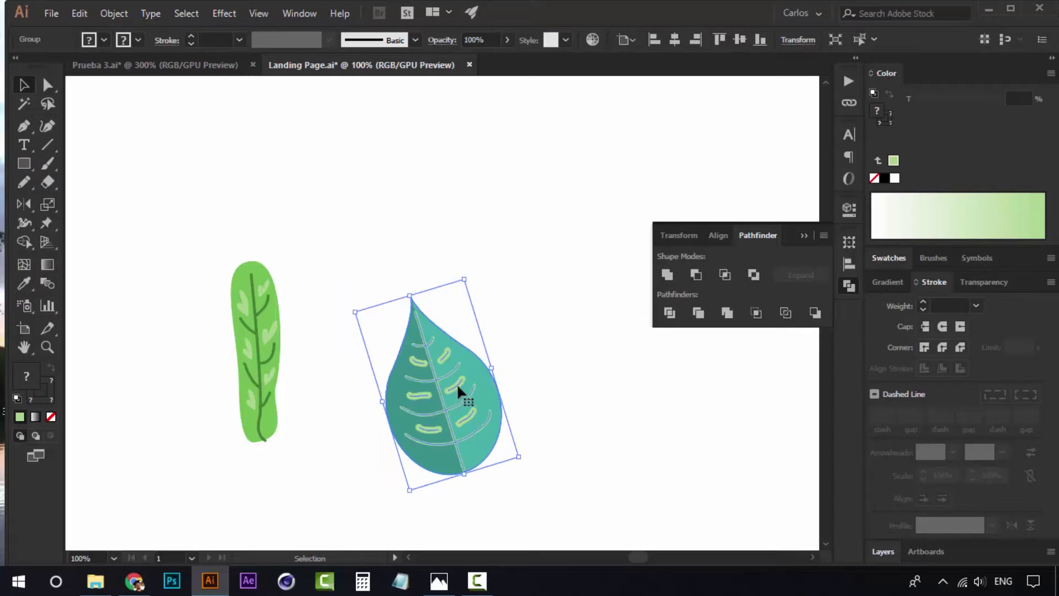
Step: Place a slightly smaller copy of the teal leaf on its left, tilted further left and sent to the back
left_click_drag(458, 388, 370, 396)
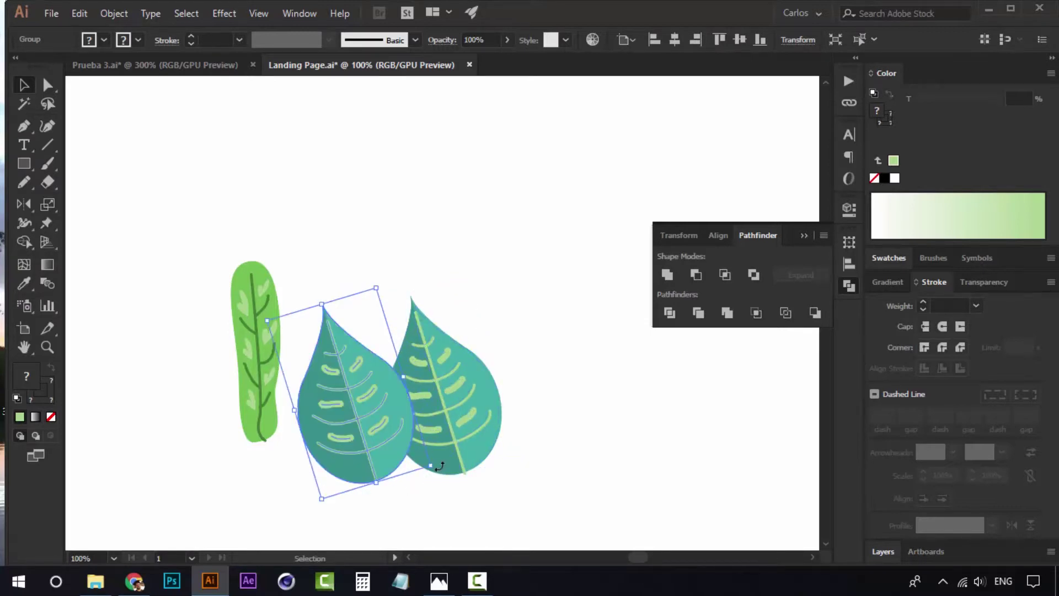
left_click_drag(440, 466, 430, 419)
right_click(378, 368)
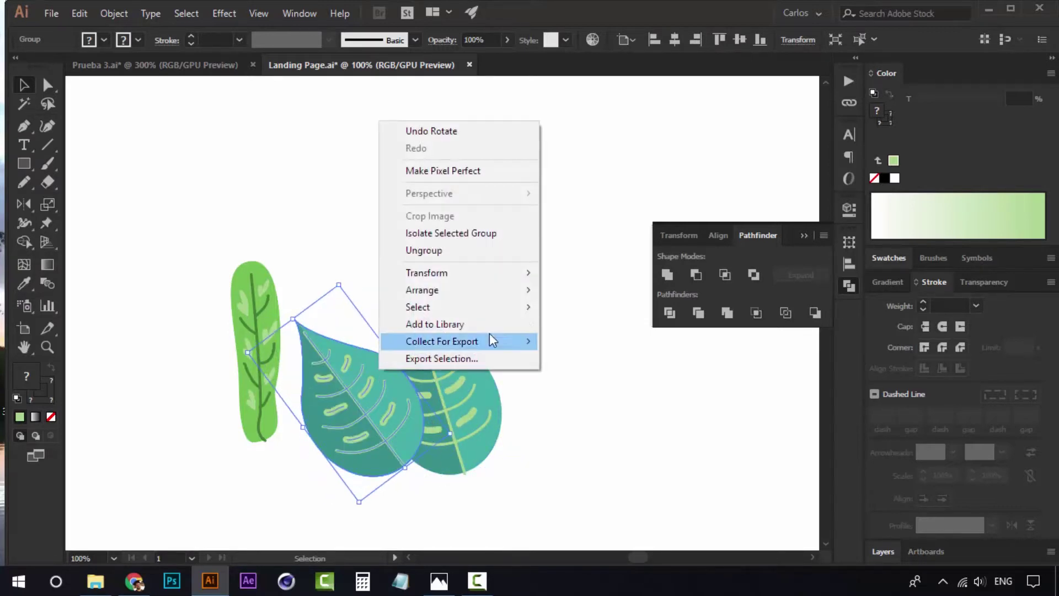
mouse_move(499, 291)
left_click(599, 343)
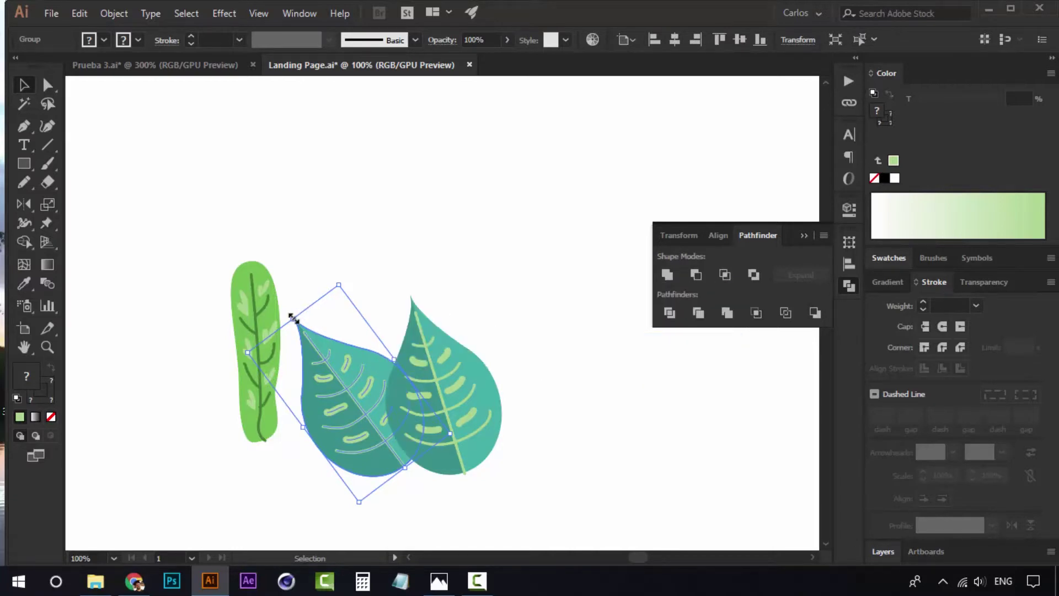
left_click_drag(346, 286, 346, 304)
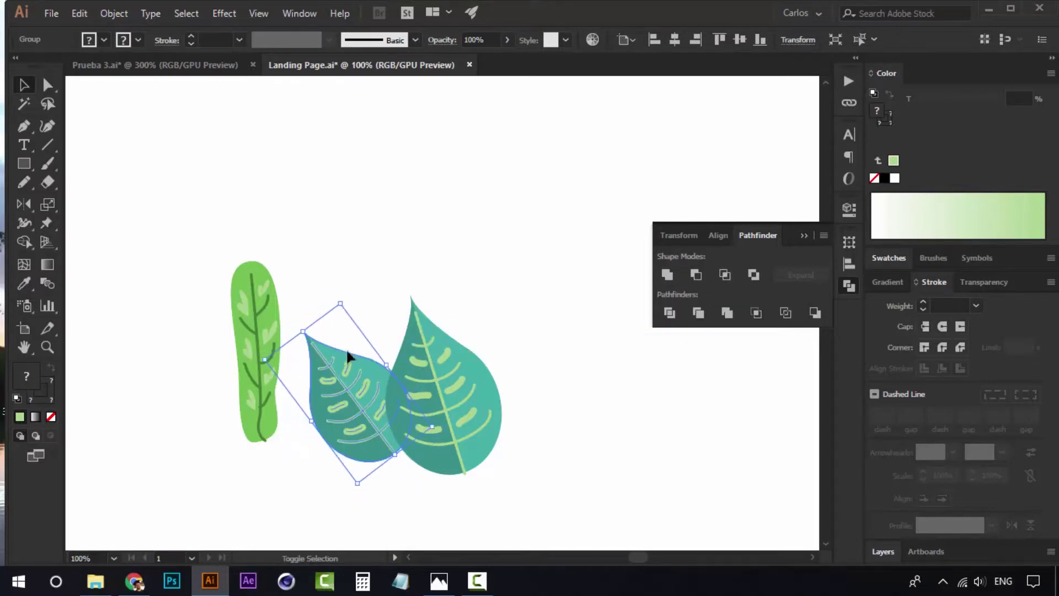
Step: Duplicate the smaller teal leaf to the right of the central leaf and rotate the copy to lean right
left_click_drag(353, 405, 526, 419)
left_click(384, 291)
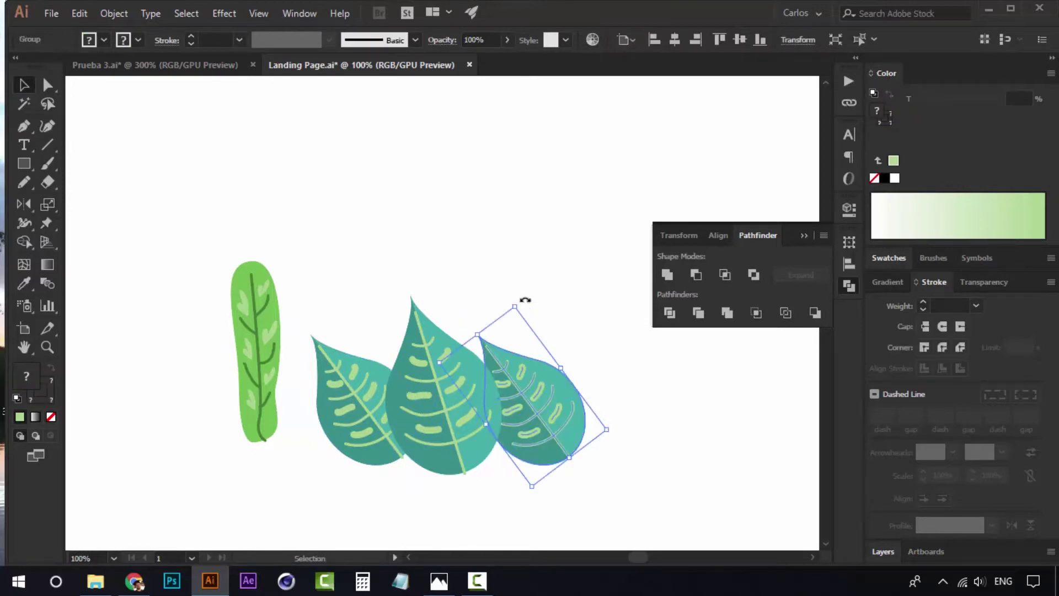
left_click_drag(526, 300, 533, 384)
left_click(582, 306)
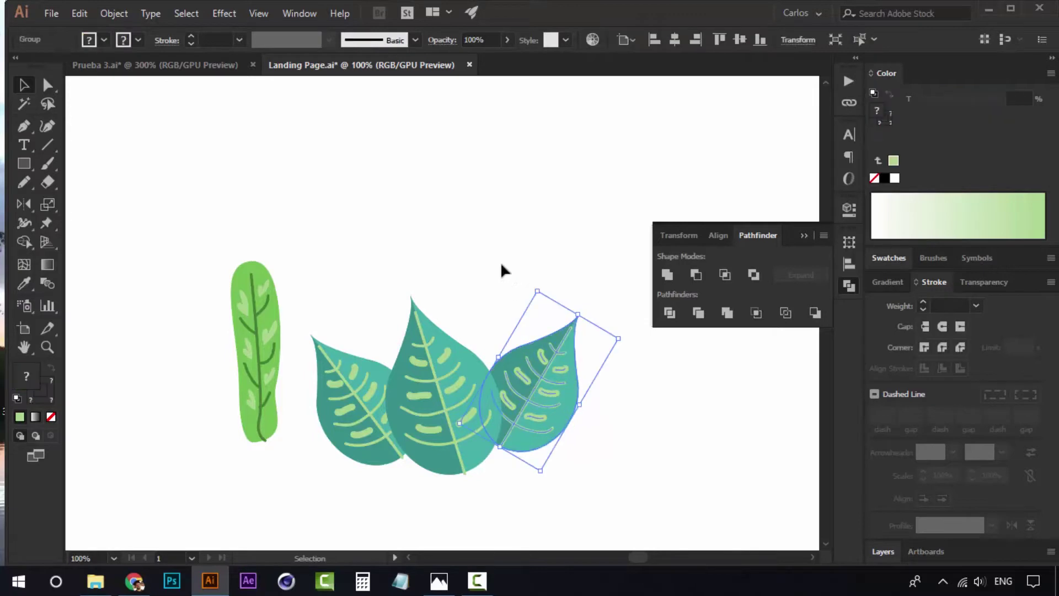
left_click(501, 270)
Step: Place the green leaf between the central and right teal leaves, tilt it slightly right and send it to the back
left_click_drag(249, 327, 498, 300)
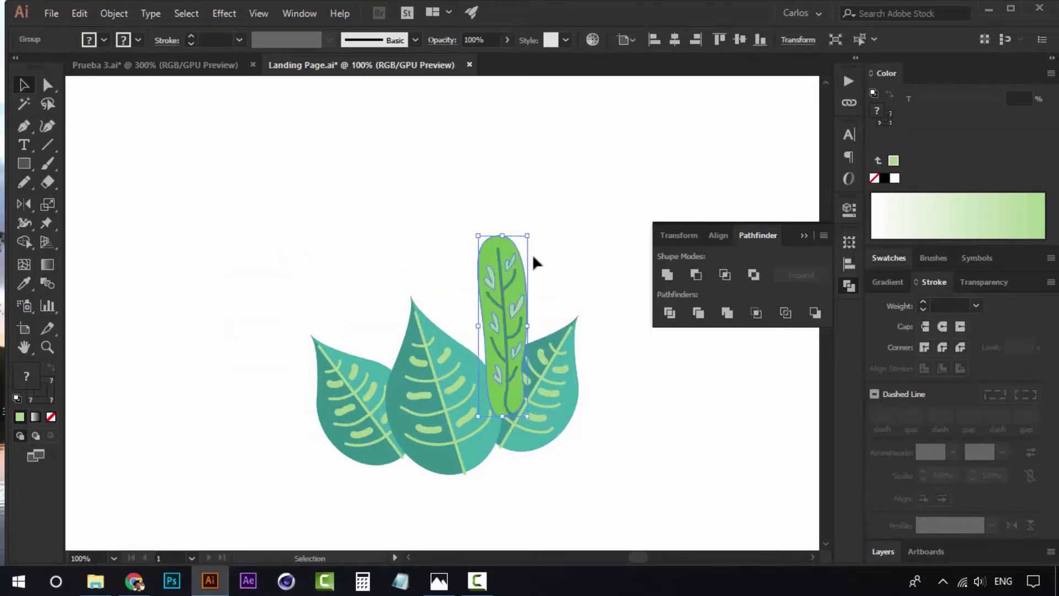
left_click_drag(541, 240, 530, 268)
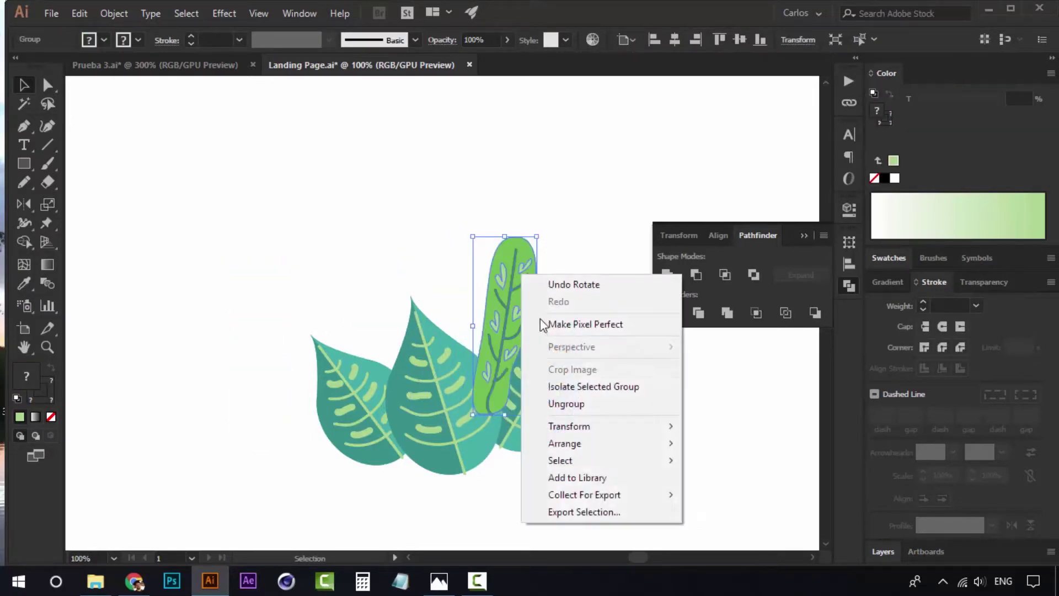
right_click(522, 274)
left_click(736, 493)
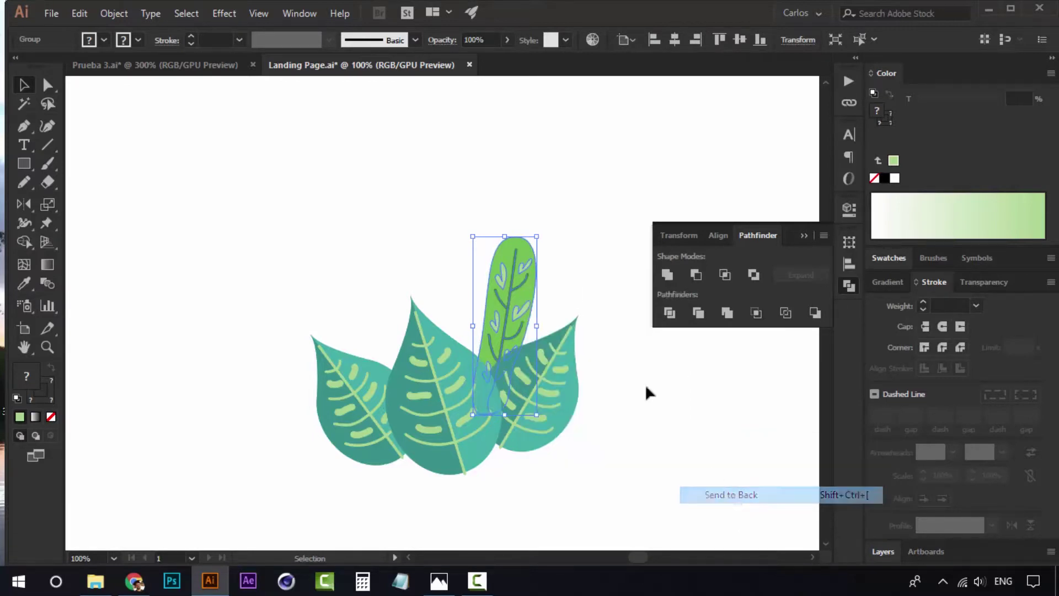
left_click(644, 384)
Step: Duplicate the green leaf behind the left teal leaf, rotated to lean left and scaled down slightly
left_click_drag(518, 263, 353, 296)
left_click(543, 270)
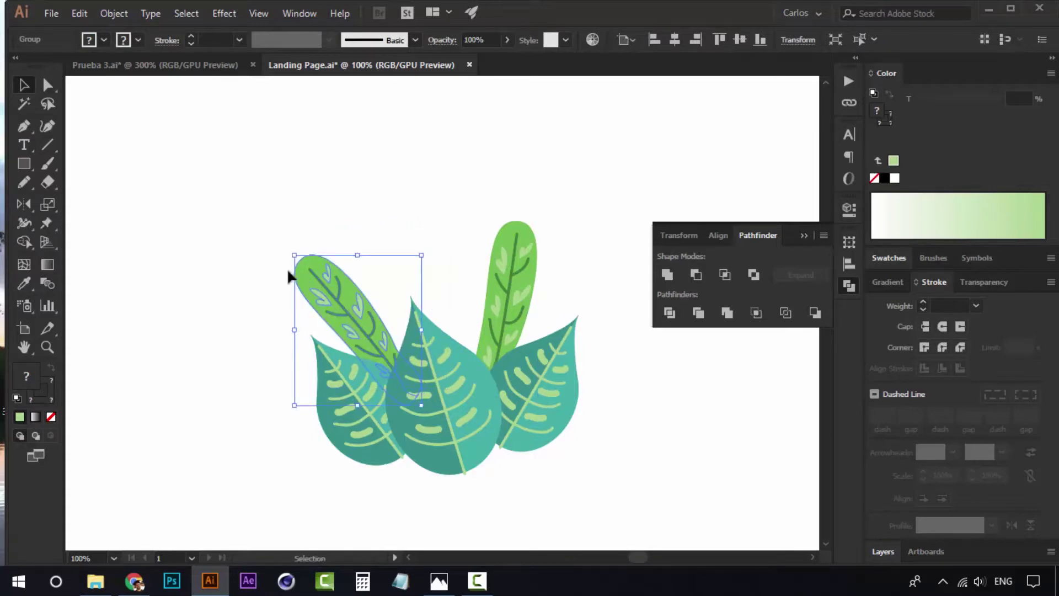
left_click_drag(296, 256, 339, 299)
left_click(349, 256)
left_click(370, 219)
Step: Duplicate the central teal leaf, send the copy to the back and move it above the leaf cluster
left_click(430, 300)
left_click(472, 448)
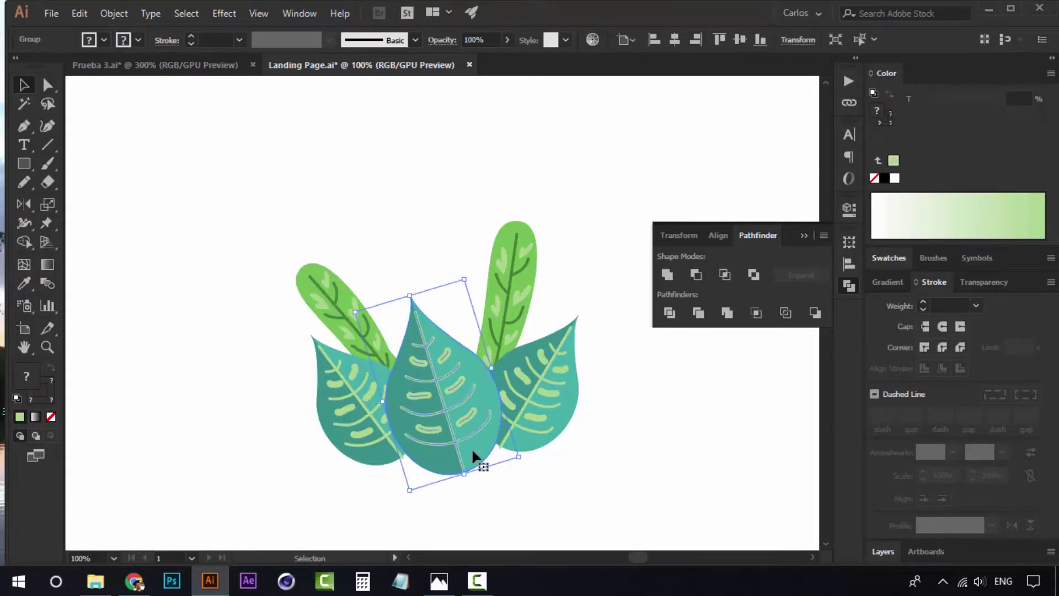
left_click_drag(470, 449, 455, 346)
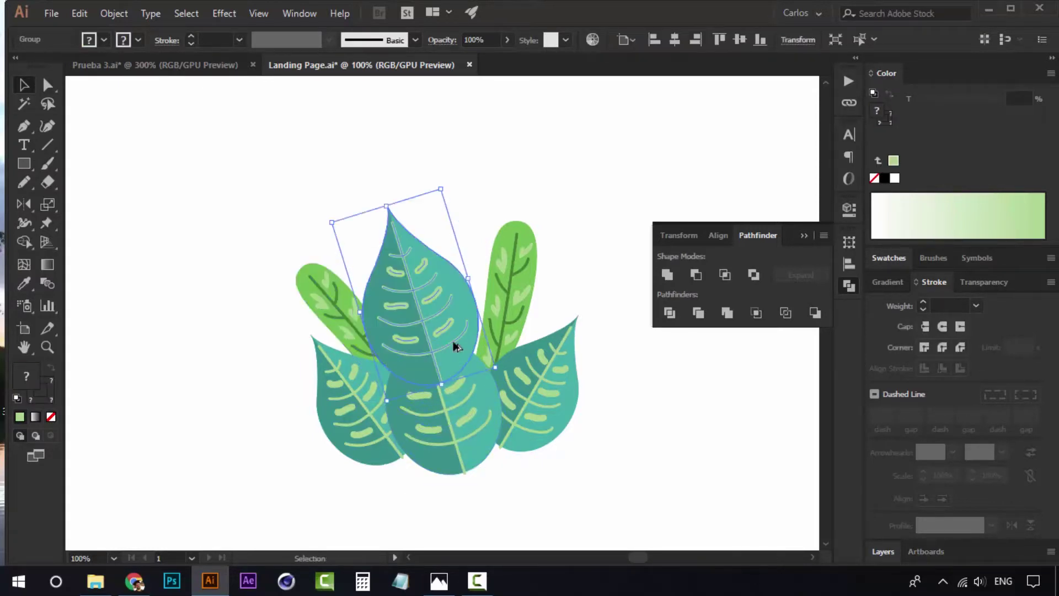
right_click(421, 269)
mouse_move(547, 443)
left_click(632, 488)
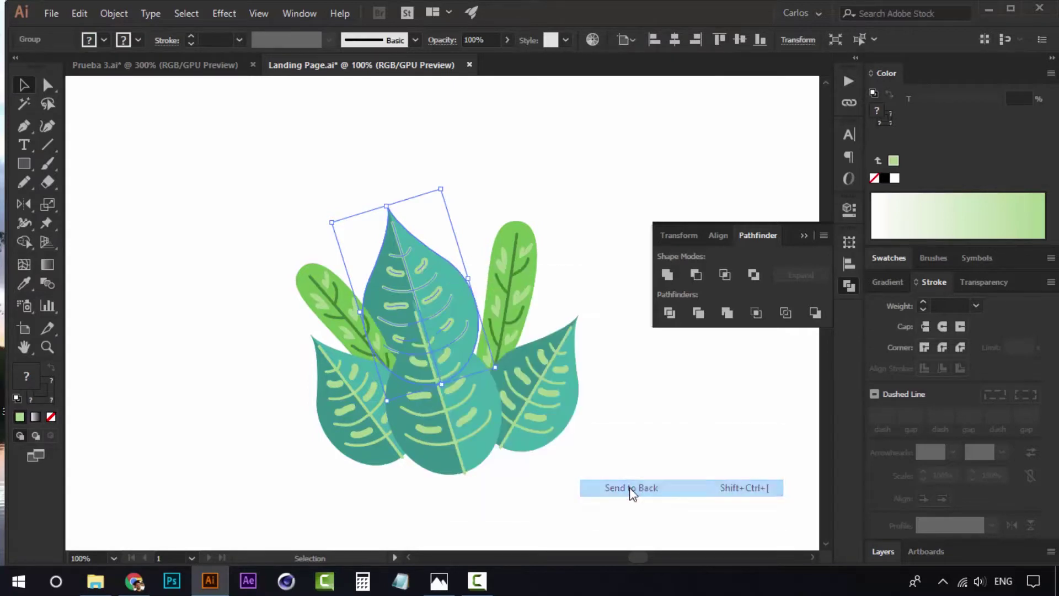
left_click(455, 236)
left_click_drag(428, 275, 427, 186)
left_click(529, 157)
Step: Move the loose teal leaf copy from above the cluster to the right side of the toucan
key("z")
left_click(412, 255, "alt")
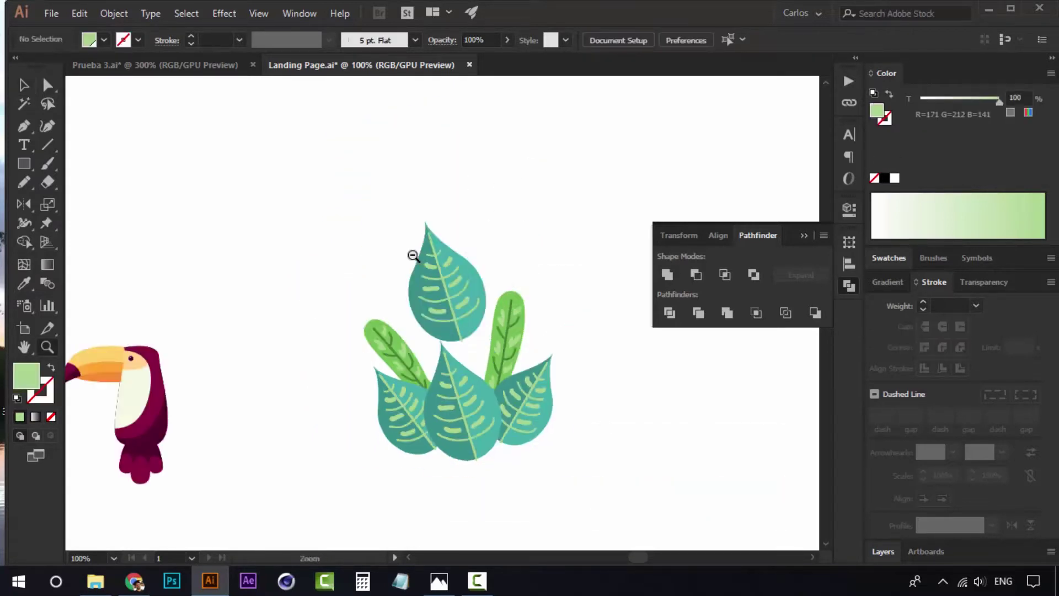
left_click(413, 256, "alt")
left_click_drag(536, 256, 299, 345)
key("z")
left_click(298, 343)
left_click(331, 378)
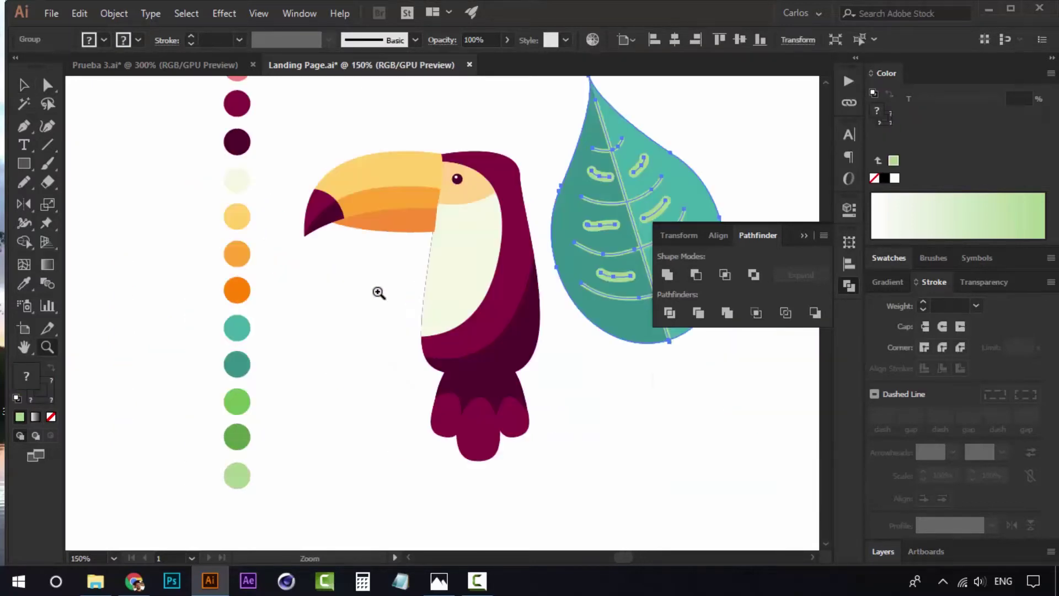
left_click_drag(377, 292, 251, 361)
Step: Recolour the right half of the leaf beside the toucan with the light yellow of the toucan's beak
key("a")
left_click(338, 181)
left_click(520, 214)
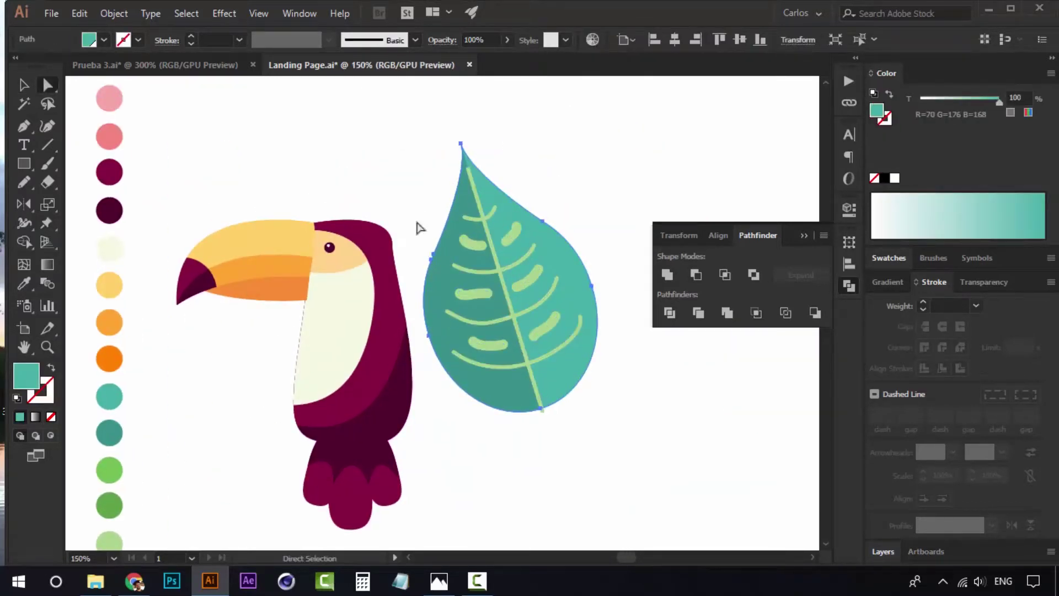
key("i")
left_click(282, 231)
Step: Recolour the darker left half of the same leaf with the orange of the toucan's beak
key("a")
left_click(439, 170)
left_click(451, 251)
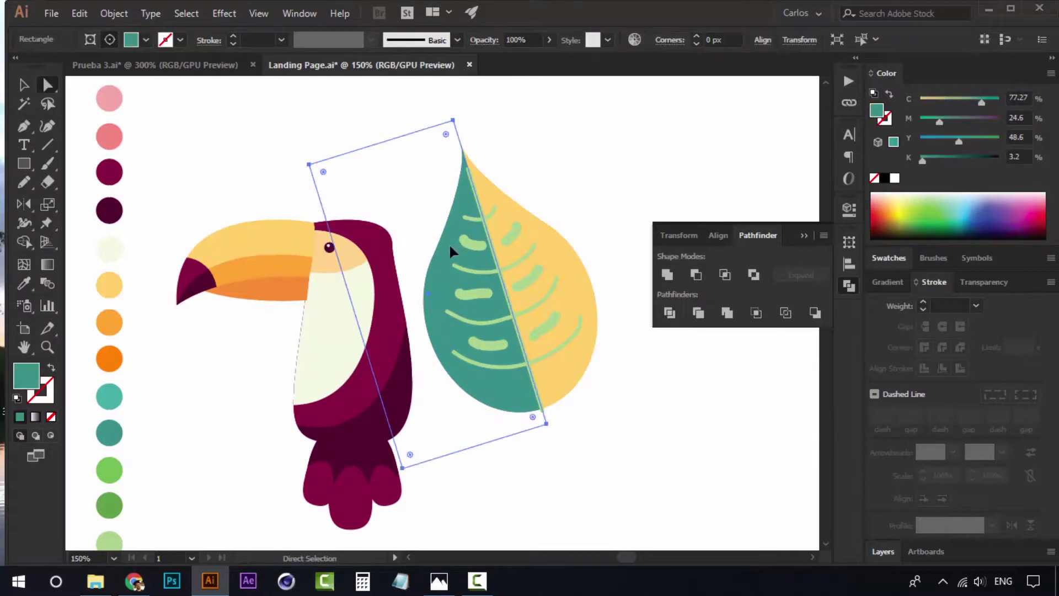
key("i")
left_click(291, 263)
key("a")
left_click(417, 236)
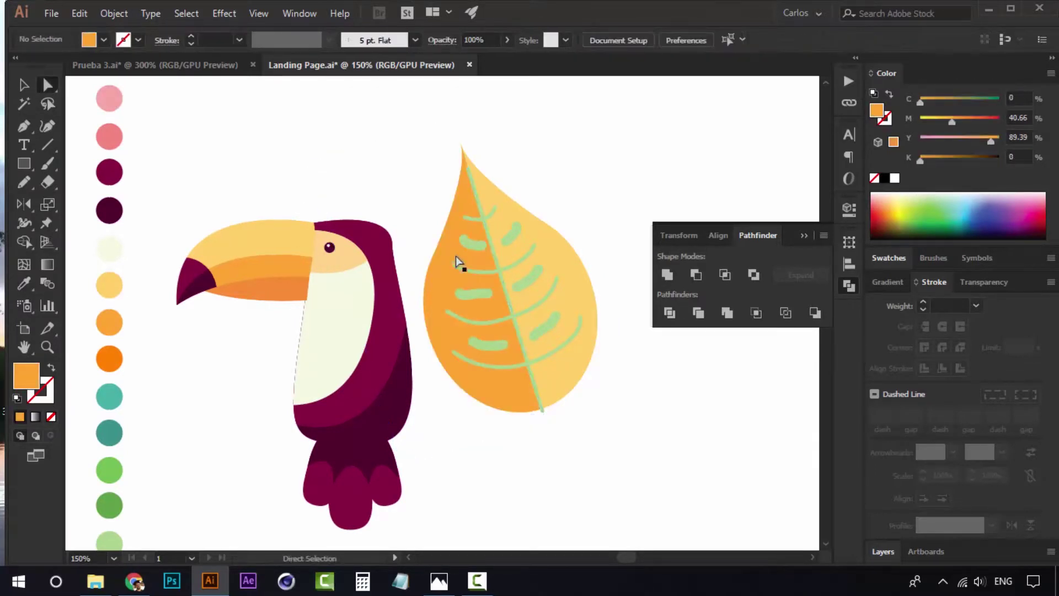
Step: Inside the orange leaf's group, give the veins and spots a light yellow stroke and set the left spots' weight to 13 pt
key("v")
left_click(502, 272)
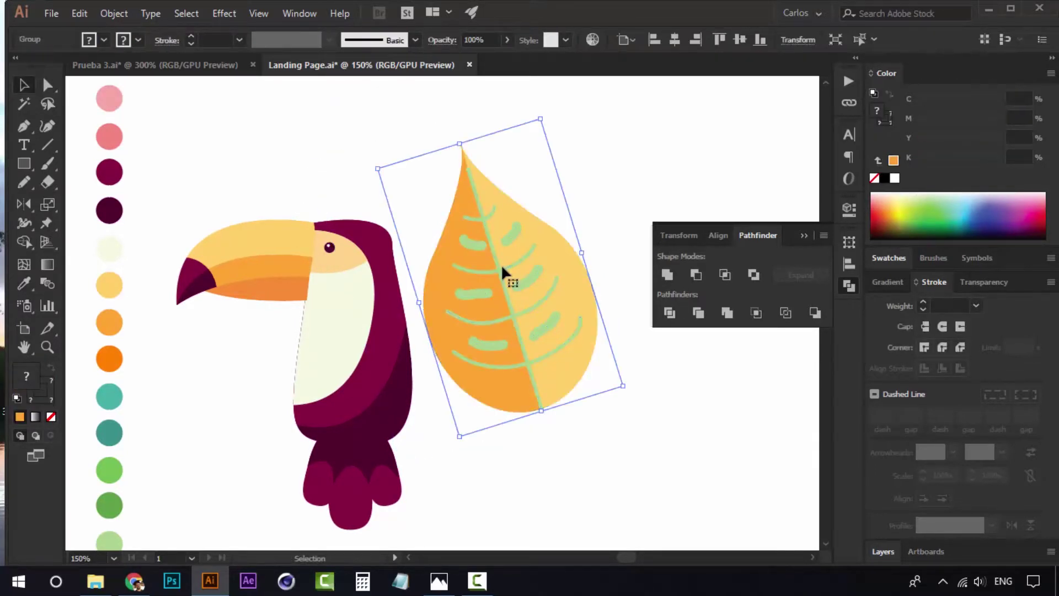
double_click(502, 269)
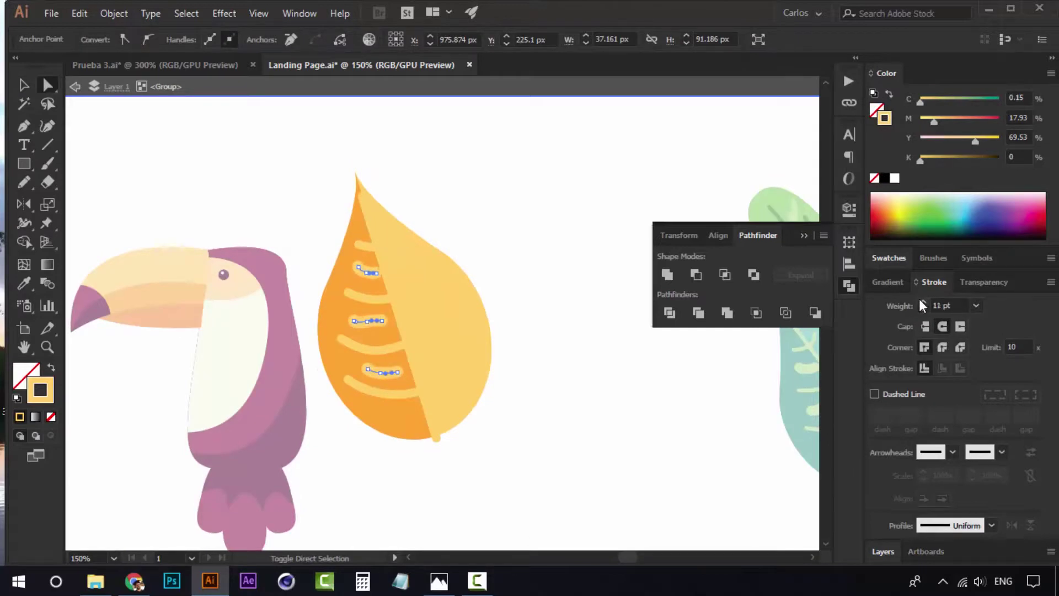
left_click(527, 308)
Step: Recolour the orange leaf's veins and spots with a pale cream stroke and leave the group's isolation
key("z")
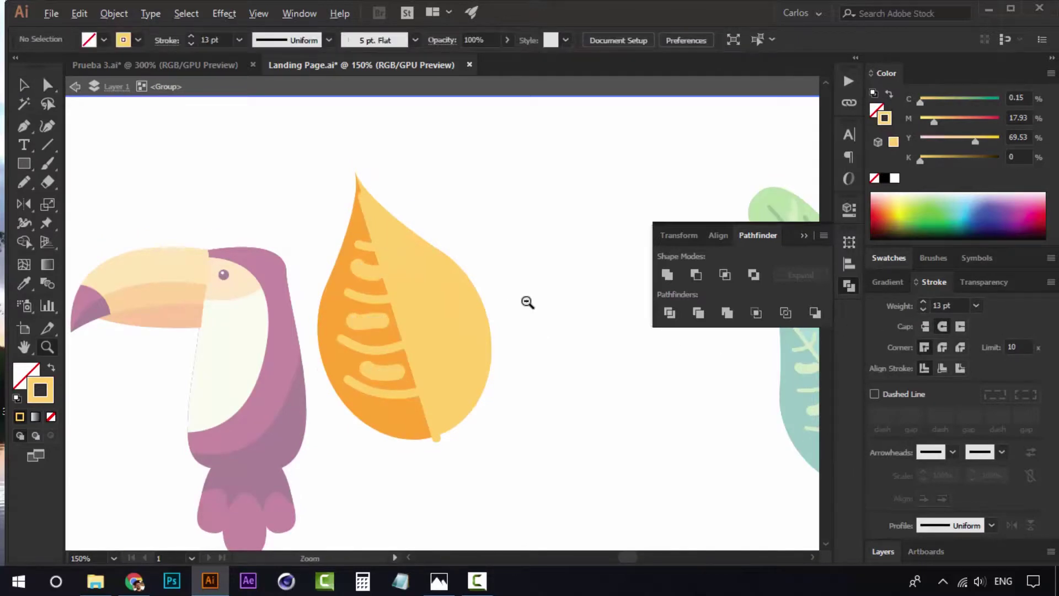
left_click_drag(524, 300, 414, 308)
key("v")
double_click(424, 259)
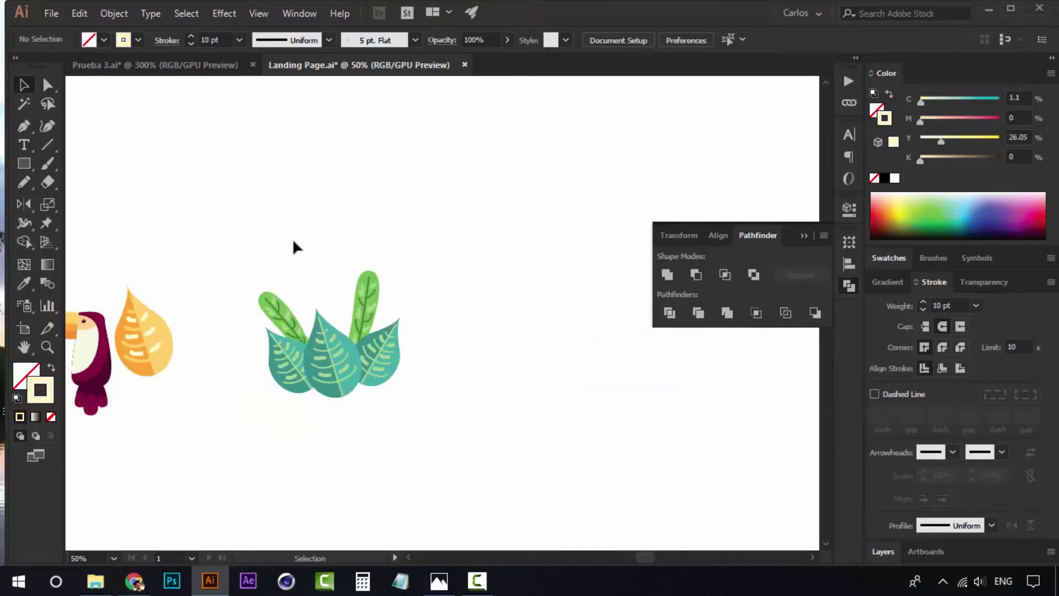
Step: Move the orange leaf into the cluster, placing it between the two green leaves behind the central teal leaf
left_click_drag(263, 271, 371, 280)
key("z")
left_click_drag(246, 293, 185, 254)
key("v")
left_click_drag(143, 384, 512, 306)
right_click(507, 250)
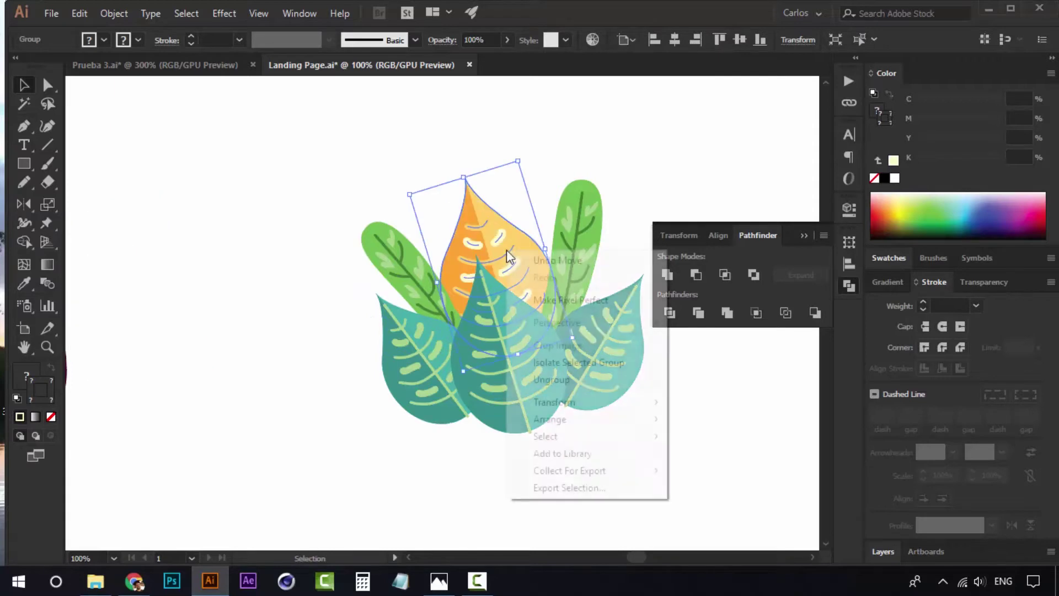
left_click(501, 117)
left_click_drag(497, 213, 411, 255)
left_click(349, 184)
Step: Lower the green and orange leaves behind the teal leaves and tilt the orange leaf slightly further to the left
key("z")
left_click(393, 338, "alt")
left_click(393, 339, "alt")
left_click_drag(402, 318, 485, 359)
key("v")
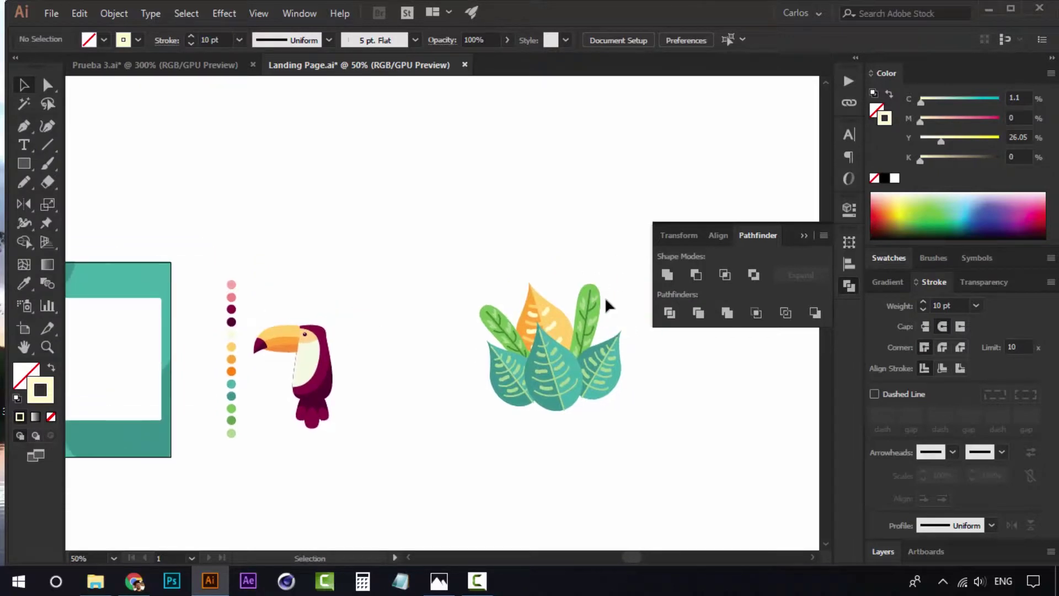
left_click_drag(508, 323, 576, 309)
left_click(558, 352, "shift")
left_click(557, 245)
left_click(550, 316)
left_click(544, 283)
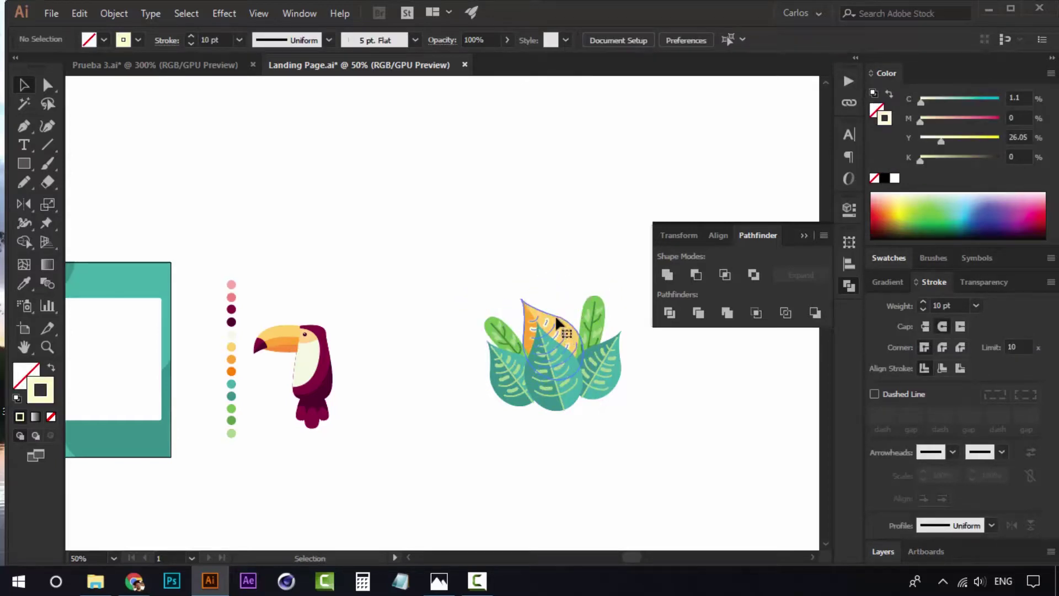
Step: Move the whole leaf cluster next to the toucan so they overlap, and bring the leaves to the front
left_click_drag(571, 363, 408, 395)
left_click(473, 321)
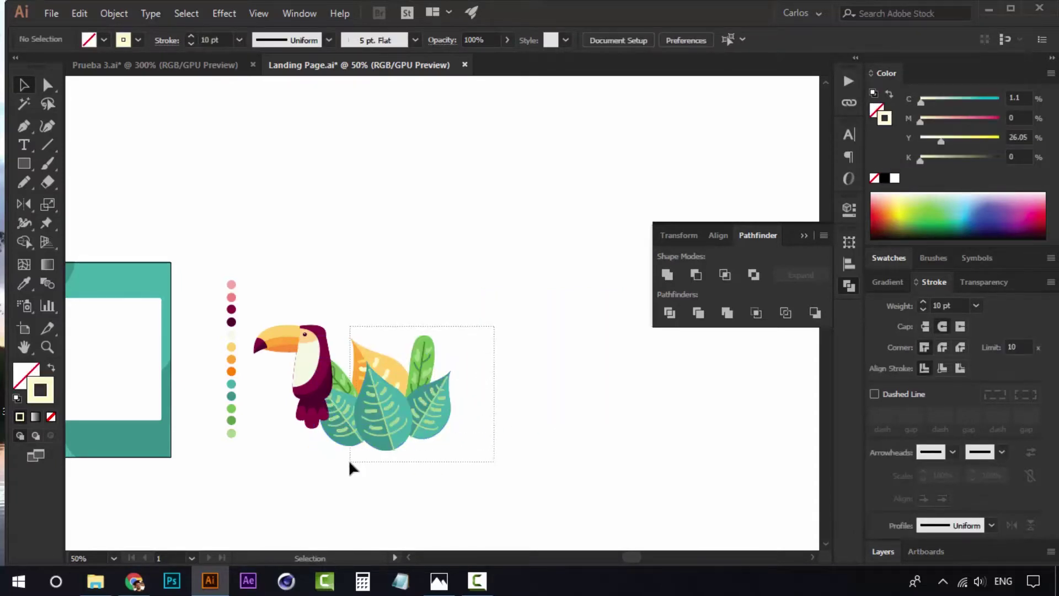
left_click_drag(350, 462, 352, 460)
right_click(375, 390)
mouse_move(484, 314)
left_click(516, 309)
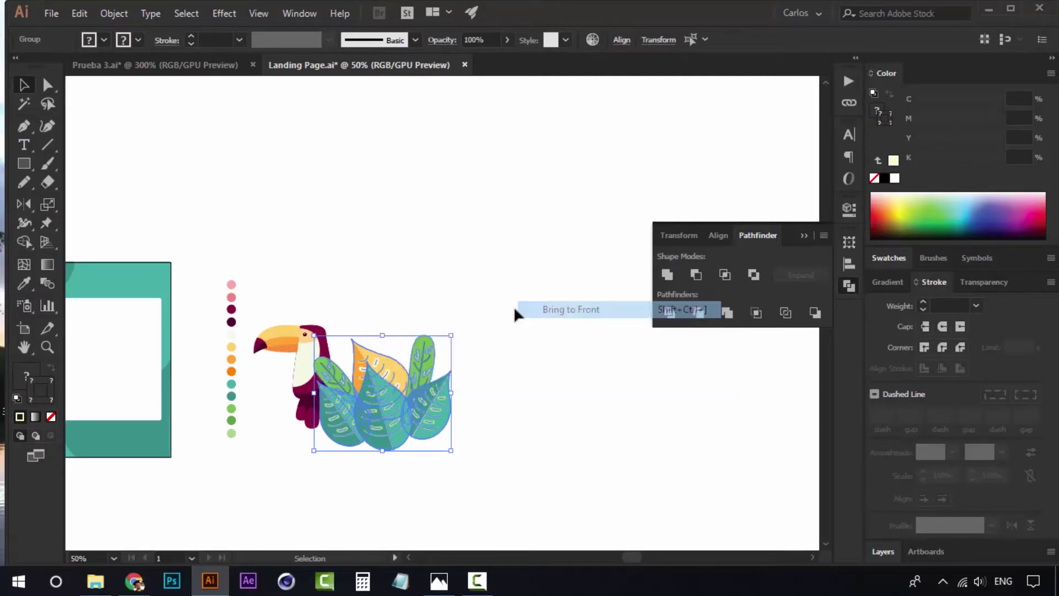
left_click(471, 328)
left_click_drag(366, 450, 349, 465)
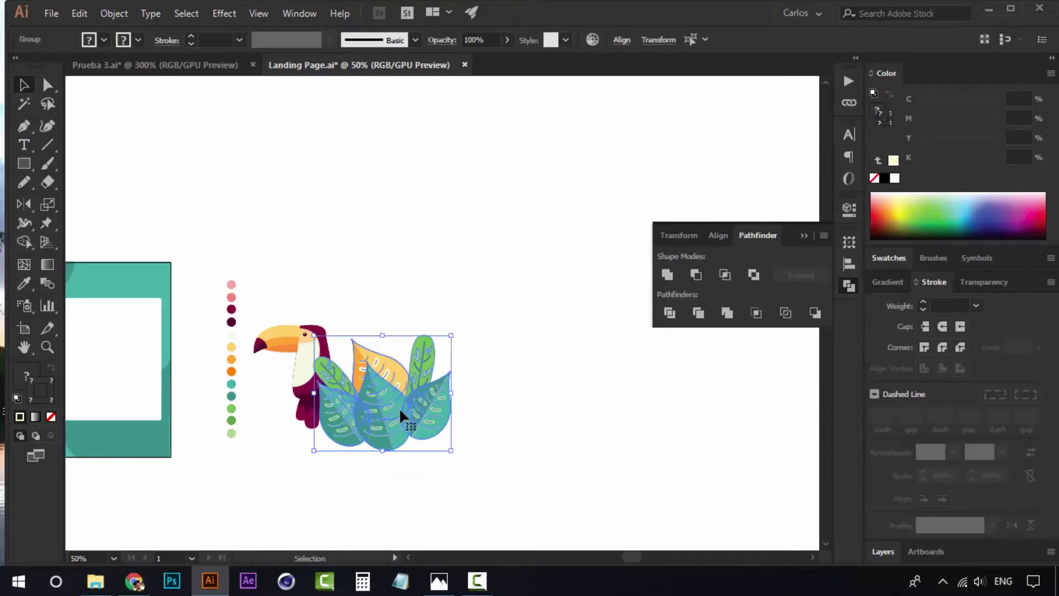
Step: Outline the strokes of the grouped jungle leaves and scale the group down slightly beside the toucan
left_click(116, 15)
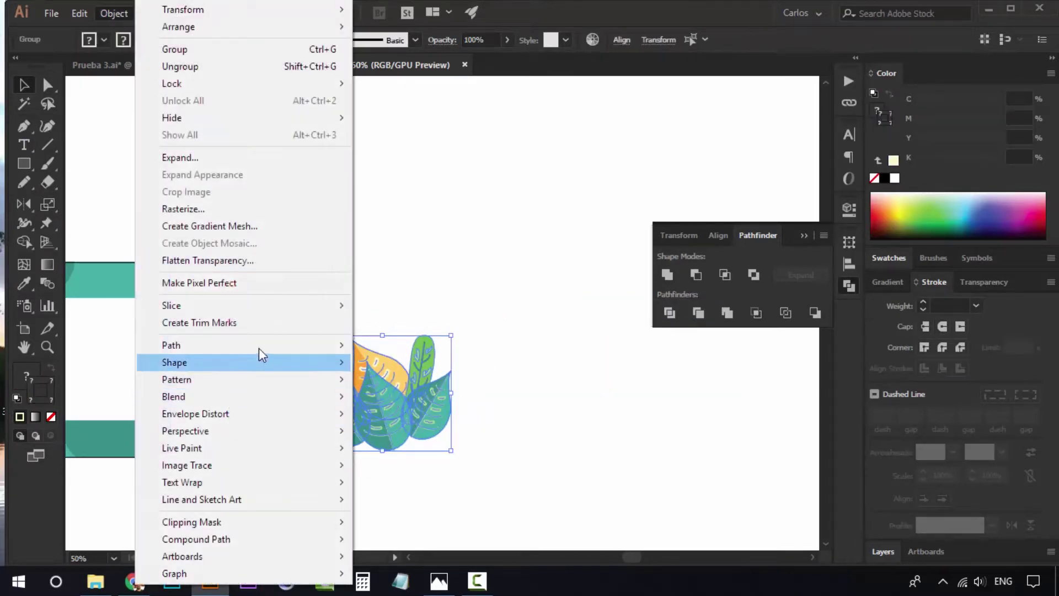
mouse_move(273, 345)
left_click(426, 346)
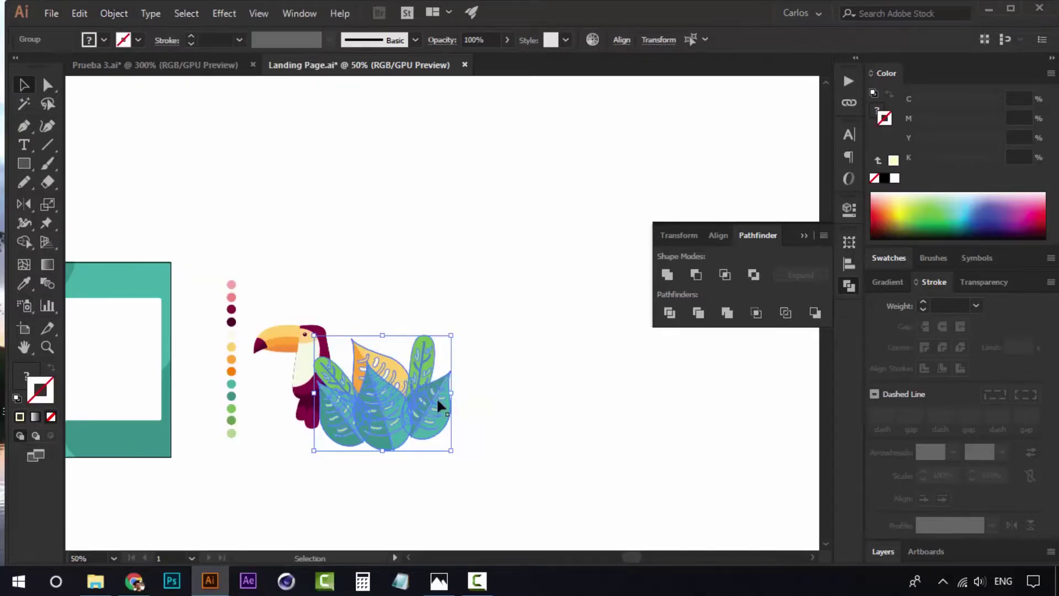
left_click_drag(449, 450, 434, 438)
mouse_move(417, 381)
left_mouse_down()
mouse_move(412, 389)
mouse_move(412, 378)
left_mouse_up()
left_click(442, 328)
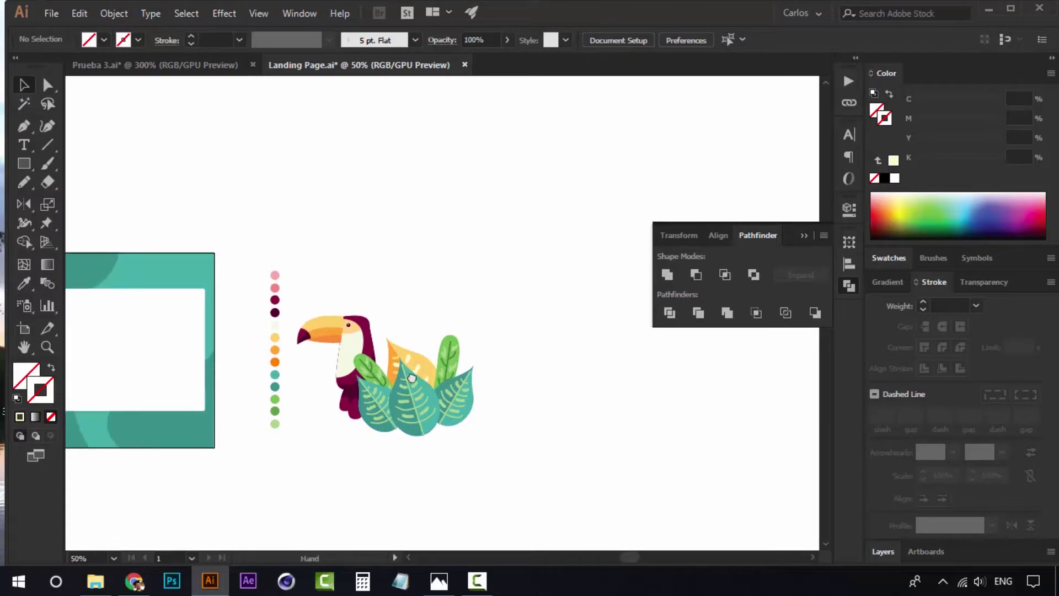
Step: Draw a closed half-leaf in the empty area beside the leaves with the Pen tool, with one curved side and one straight vertical side
scroll(408, 333, "up", 1)
left_click_drag(497, 325, 213, 297)
left_click(366, 334)
left_click_drag(367, 333, 296, 338)
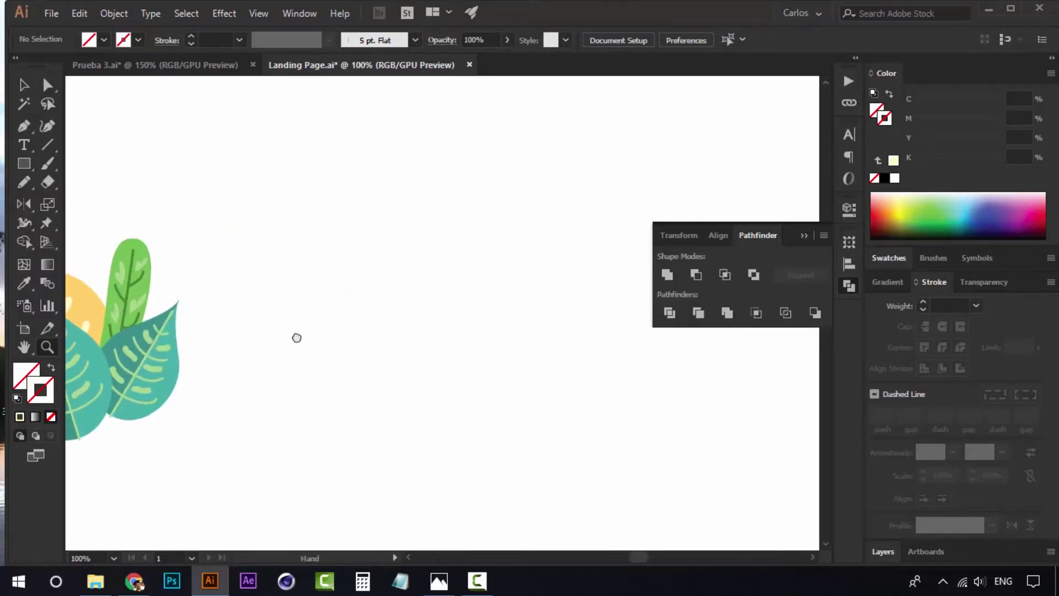
key("p")
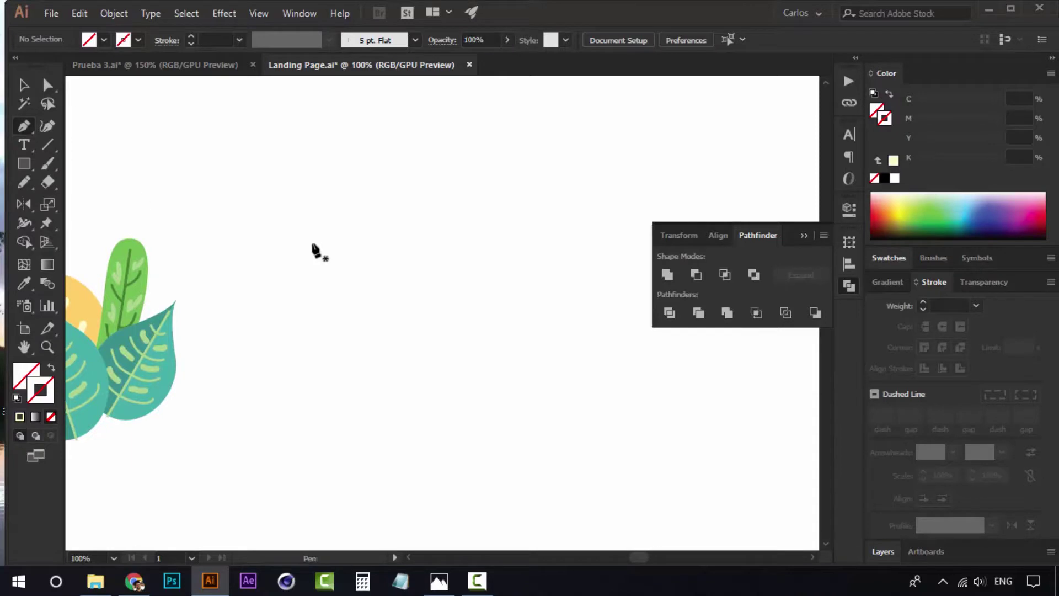
left_click(407, 232)
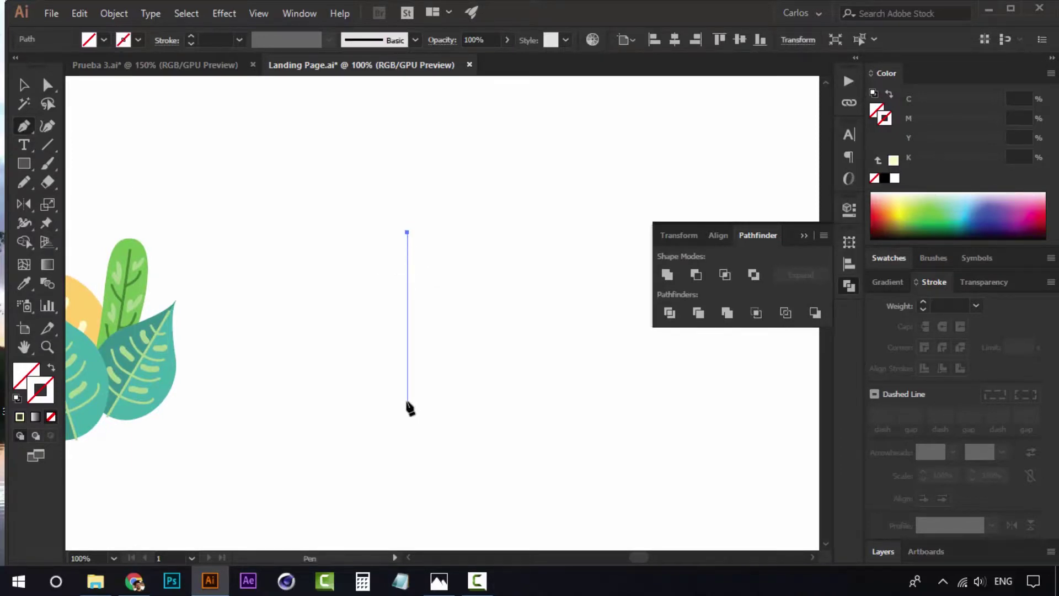
left_click_drag(407, 401, 500, 485)
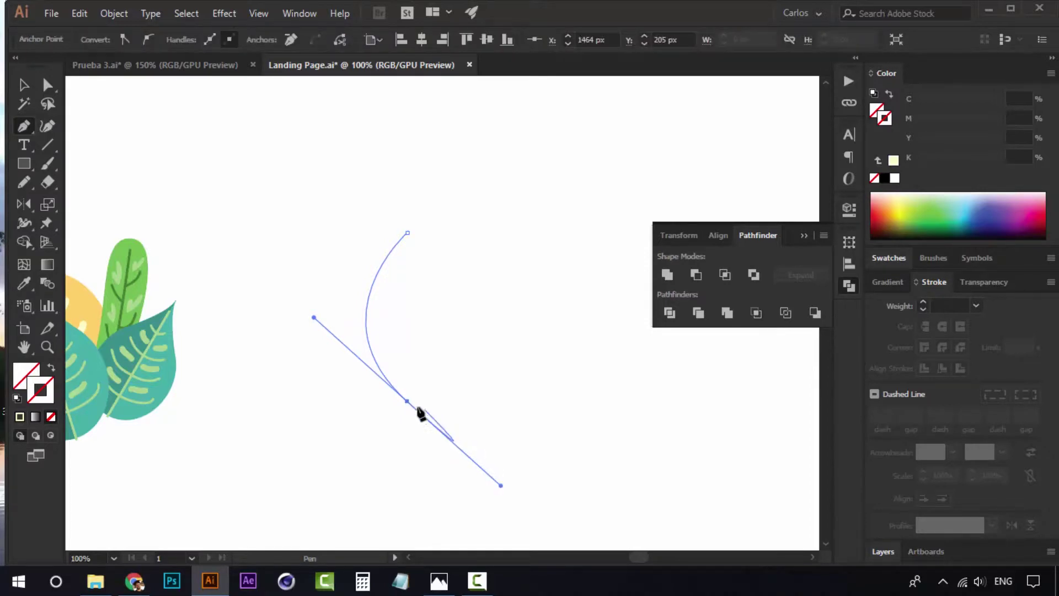
left_click(408, 232)
Step: Fill the half-leaf outline with solid black
key("v")
left_click(400, 319)
left_click_drag(418, 275, 302, 400)
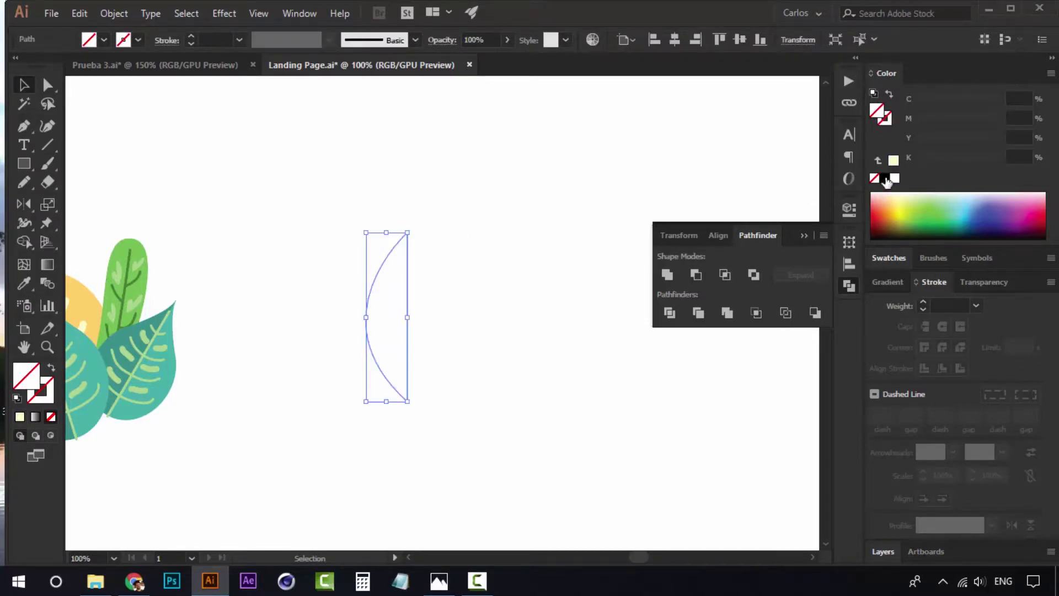
left_click(884, 178)
left_click(567, 236)
Step: Duplicate the black half-leaf beside the original and reflect the copy so their straight edges face each other
left_click(386, 303)
left_click_drag(386, 303, 448, 295, "alt")
right_click(452, 286)
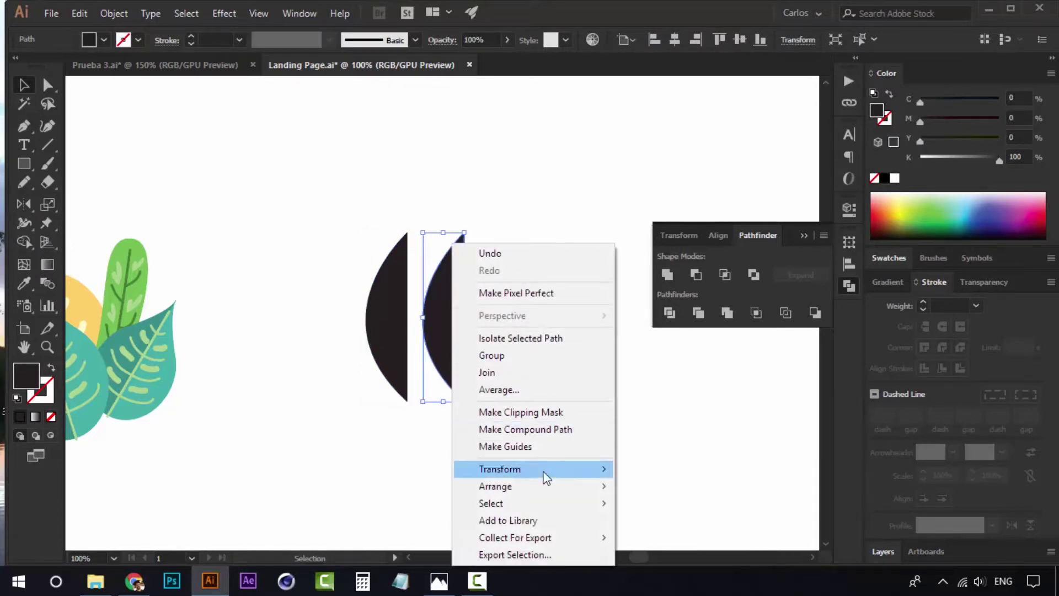
mouse_move(547, 469)
left_click(652, 465)
left_click(534, 387)
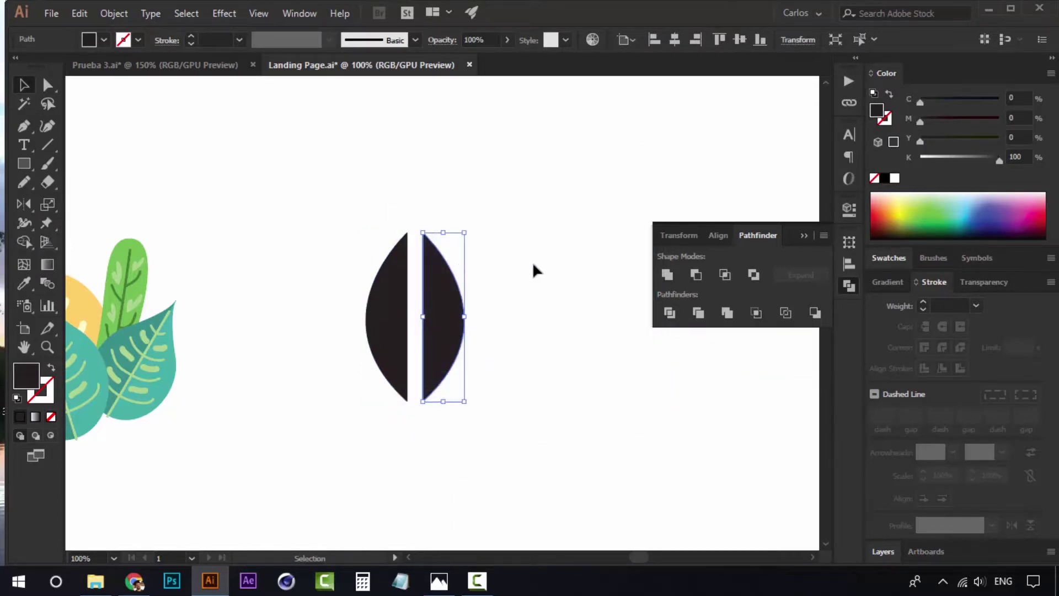
Step: Move the mirrored half horizontally against the original so both straight edges meet and form a whole leaf
left_click(533, 265)
key("z")
left_click(442, 296)
left_click(440, 299)
key("v")
left_click_drag(491, 286, 461, 287, "shift")
key("ctrl+shift+a")
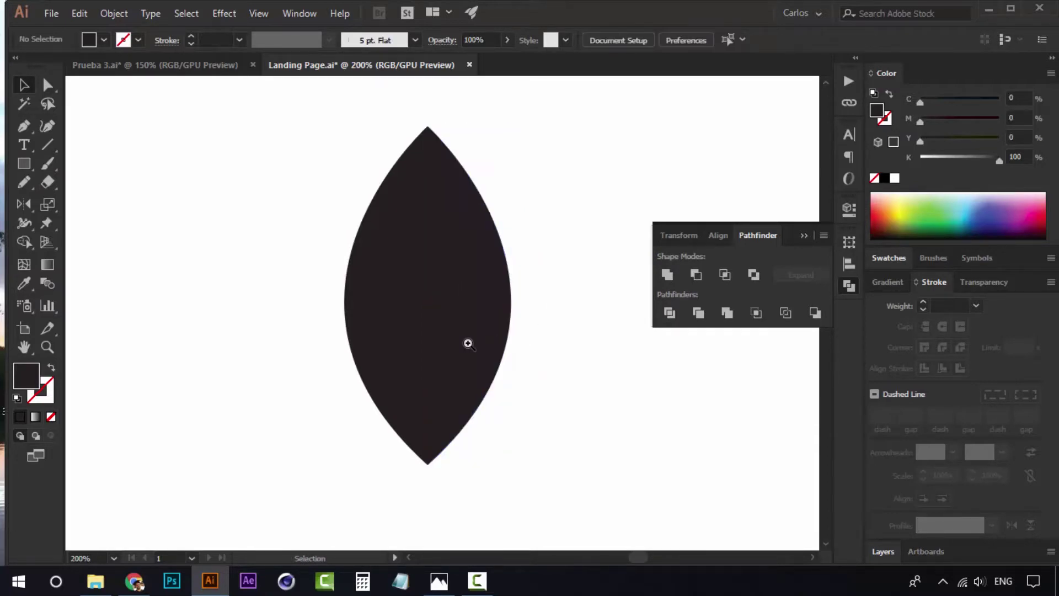
key("z")
left_click(452, 342, "alt")
left_click(451, 342, "alt")
left_click(451, 343, "alt")
left_click(430, 281)
left_click(430, 280)
Step: Select both leaf halves and apply the Pathfinder Unite operation to them
key("v")
left_click_drag(569, 164, 349, 429)
left_click_drag(570, 263, 507, 286)
key("z")
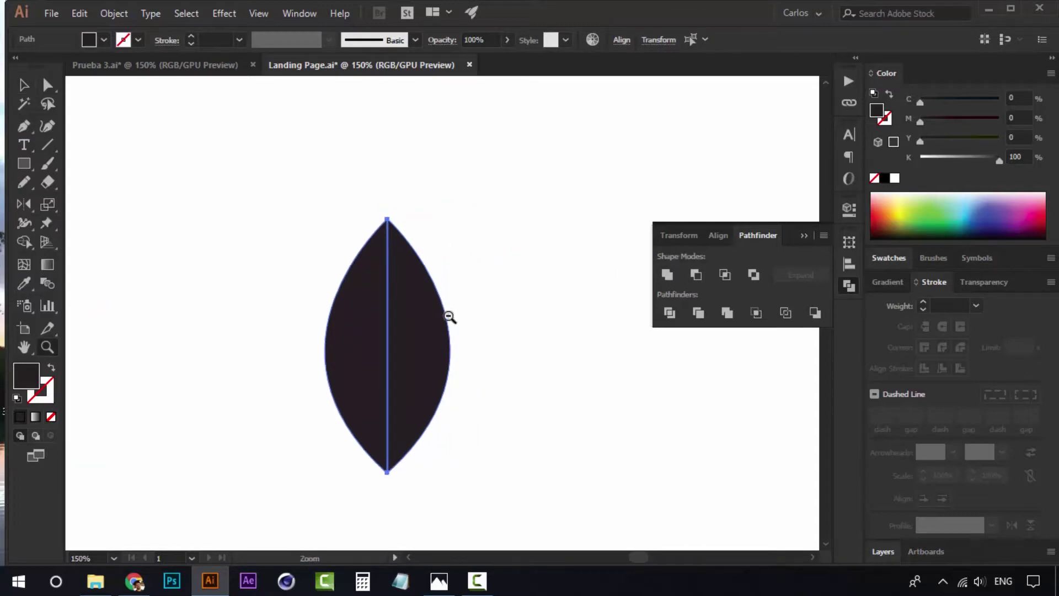
left_click(448, 315, "alt")
left_click_drag(482, 343, 492, 286)
key("v")
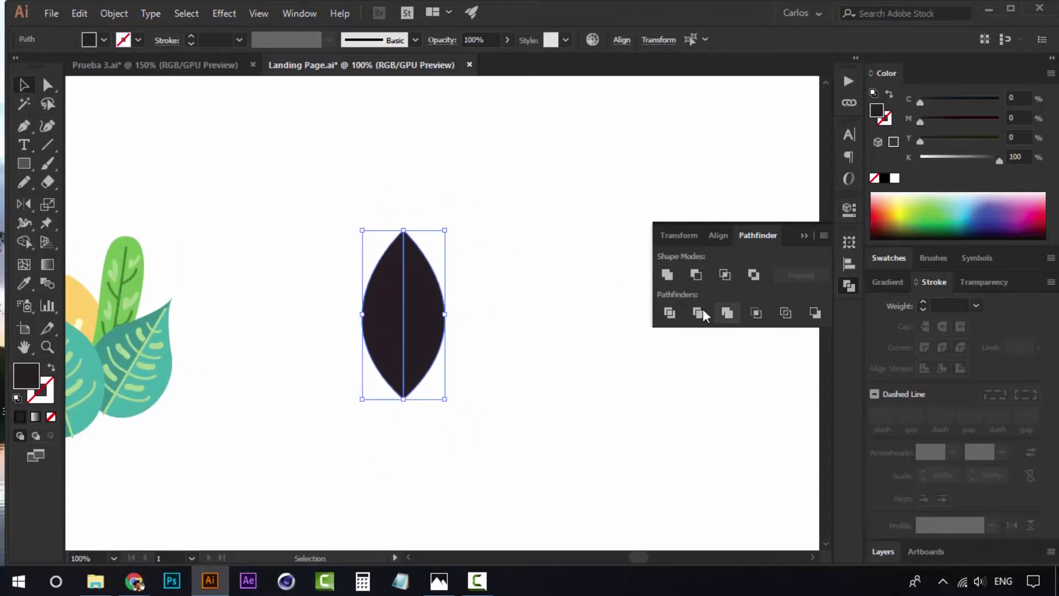
left_click(675, 276)
left_click(530, 257)
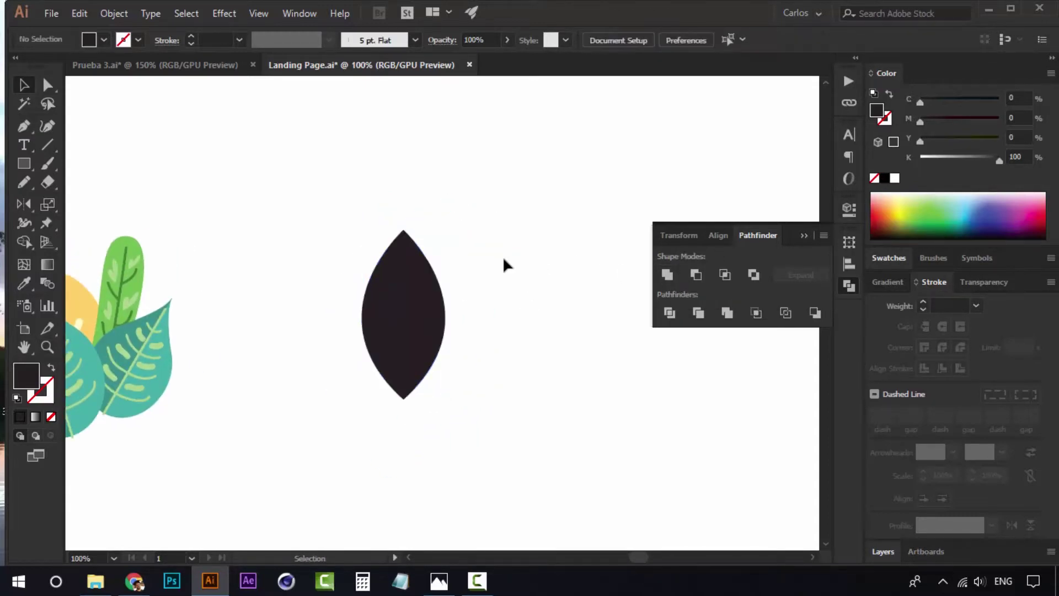
key("a")
left_click(413, 310)
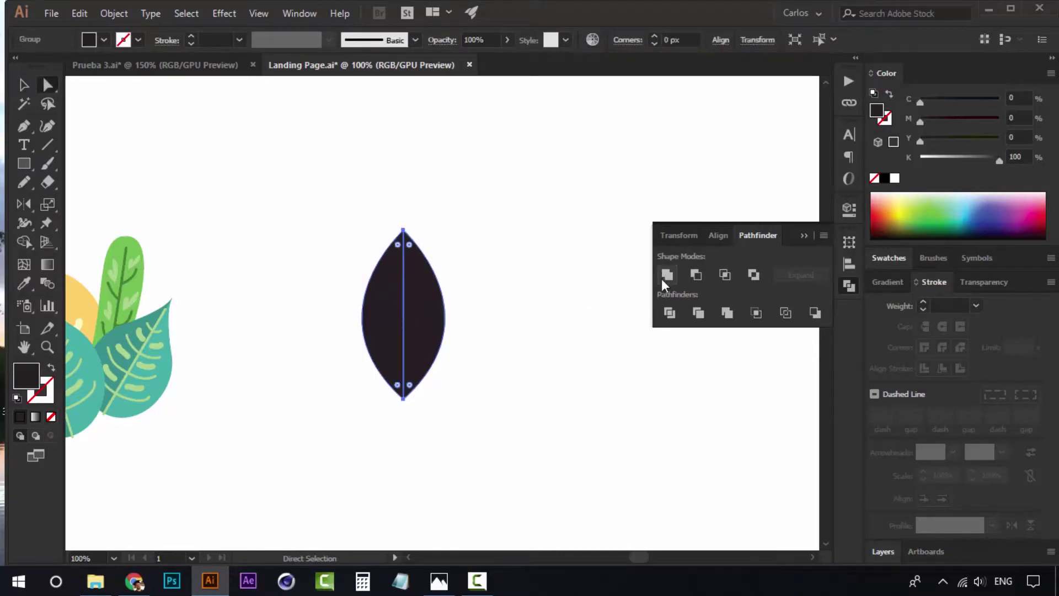
left_click(526, 252)
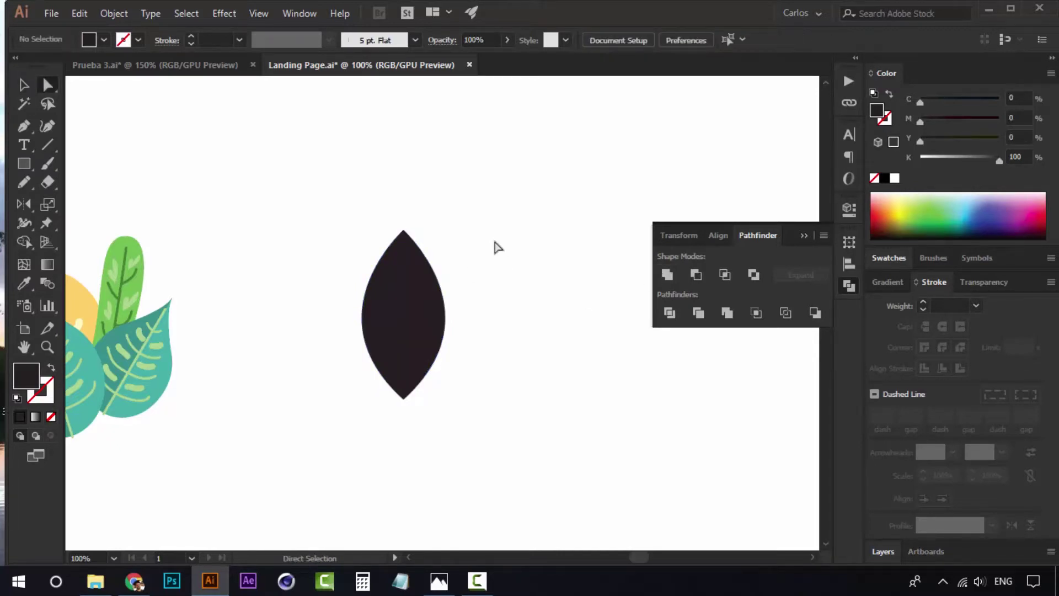
Step: Recolor the right half of the leaf with the maroon sampled from the palette circles beside the toucan
left_click(416, 322)
left_click_drag(237, 399, 605, 442)
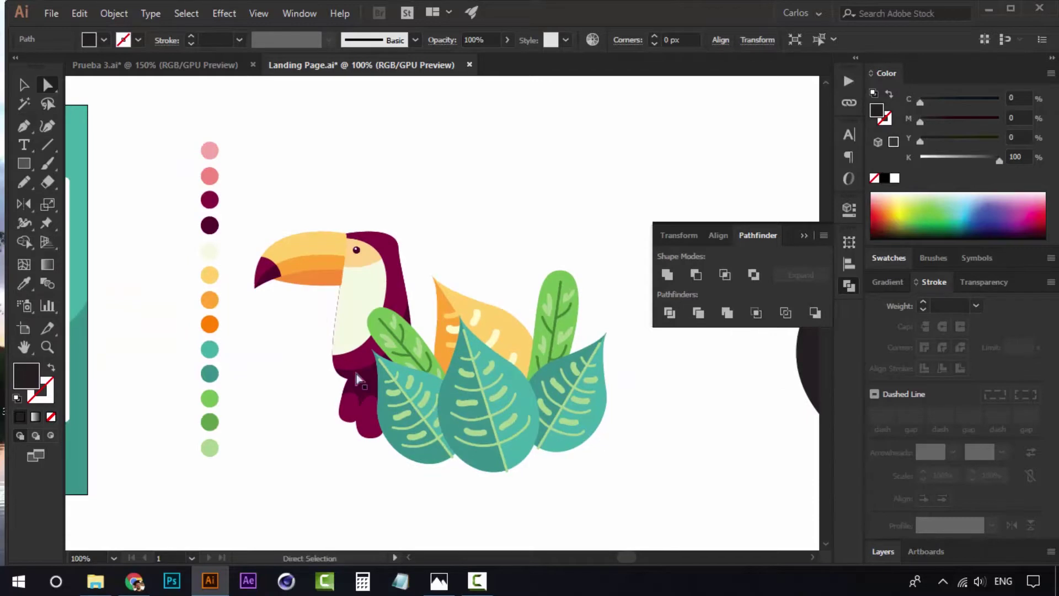
key("i")
left_click(212, 202)
left_click_drag(342, 216, 208, 234)
key("a")
left_click(604, 353)
Step: Recolor the left half of the leaf with the darkest maroon sampled from the palette circles
left_click(693, 368)
left_click_drag(346, 308, 404, 317)
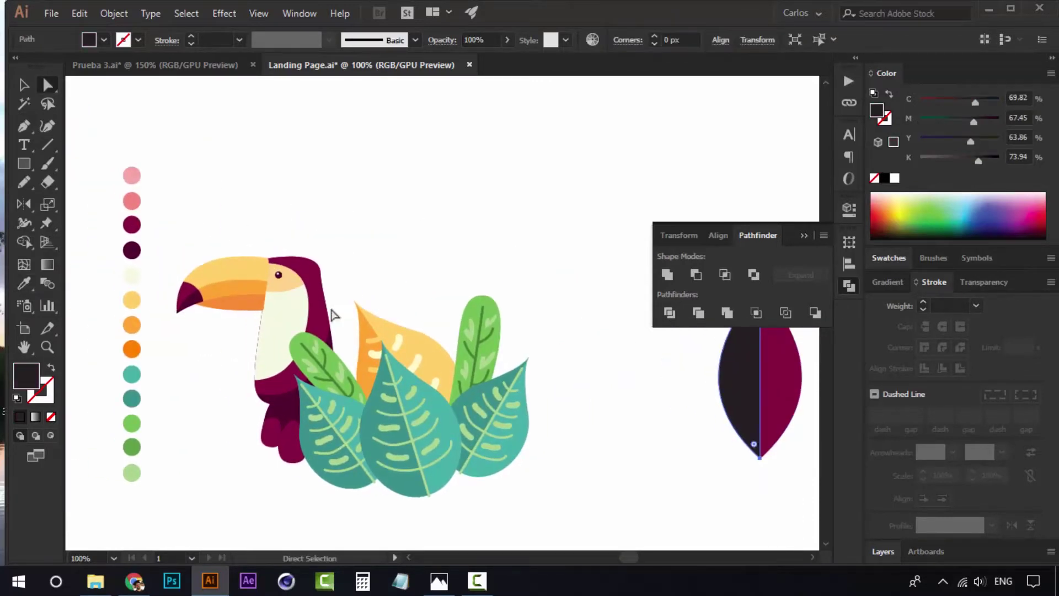
key("i")
left_click(133, 246)
left_click_drag(529, 247, 199, 233)
key("a")
left_click(315, 216)
Step: Draw a straight vertical midrib about 200 px long with the Pen tool, from just below the leaf's tip to its base
key("z")
left_click(478, 342)
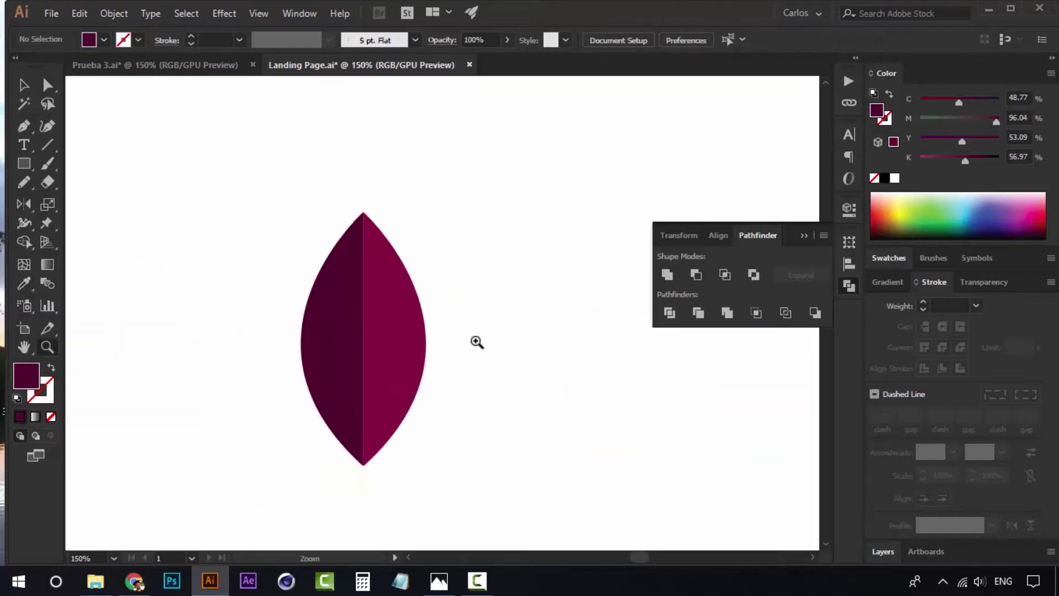
left_click(25, 130)
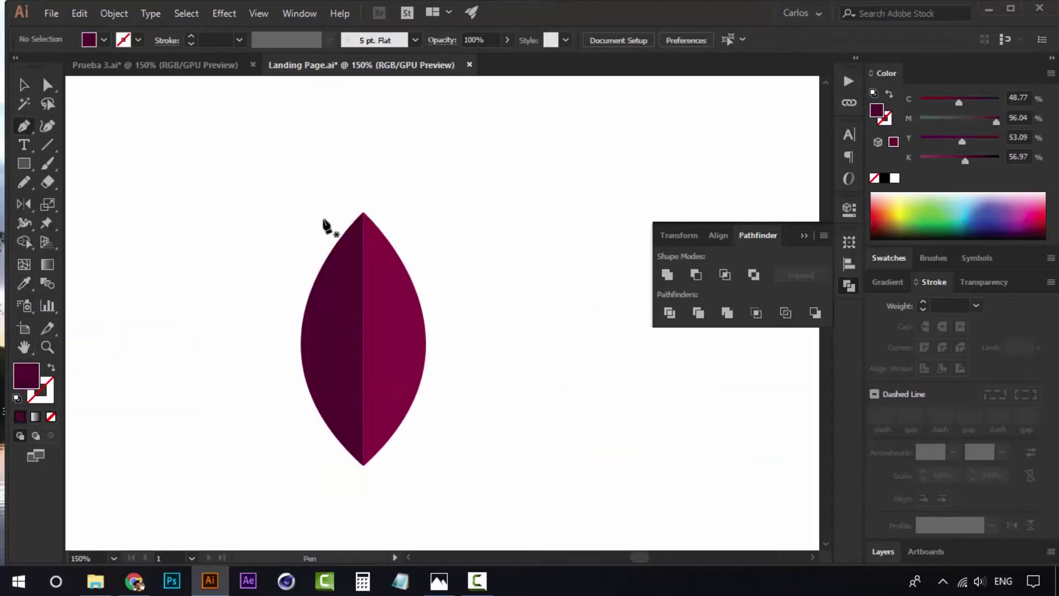
left_click(362, 230)
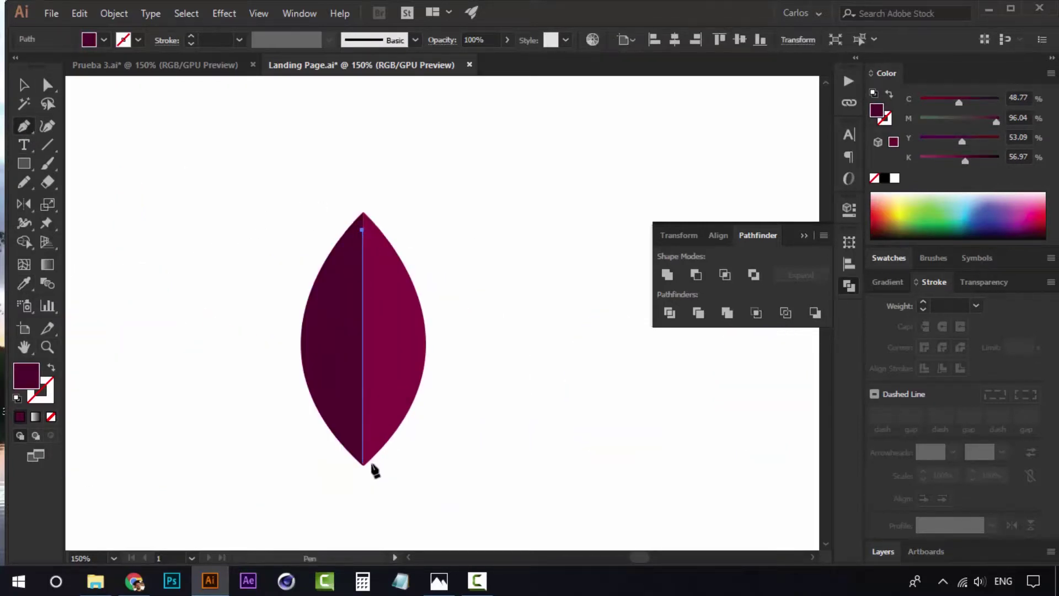
left_click(369, 464)
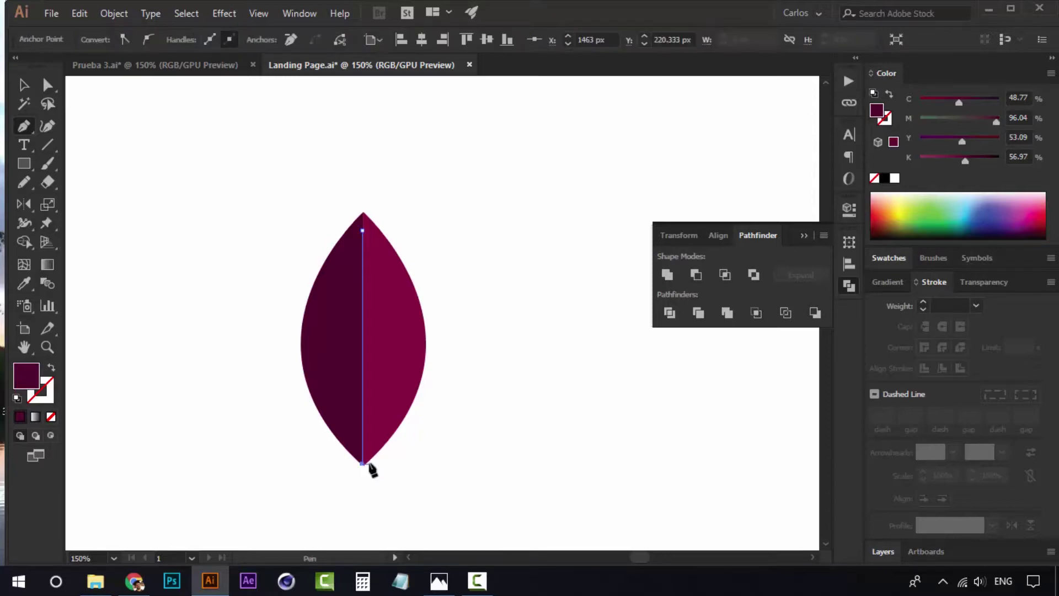
Step: Give the midrib the right half's maroon as its stroke color, without fill, and set the stroke's magenta to 82%
key("i")
left_click(409, 344)
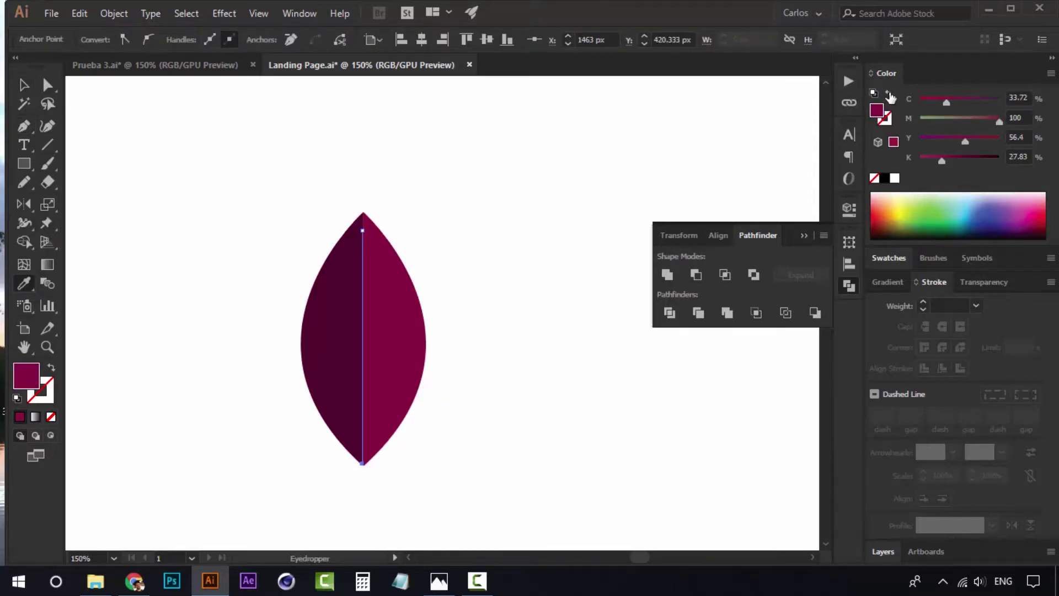
left_click(890, 95)
left_click(889, 119)
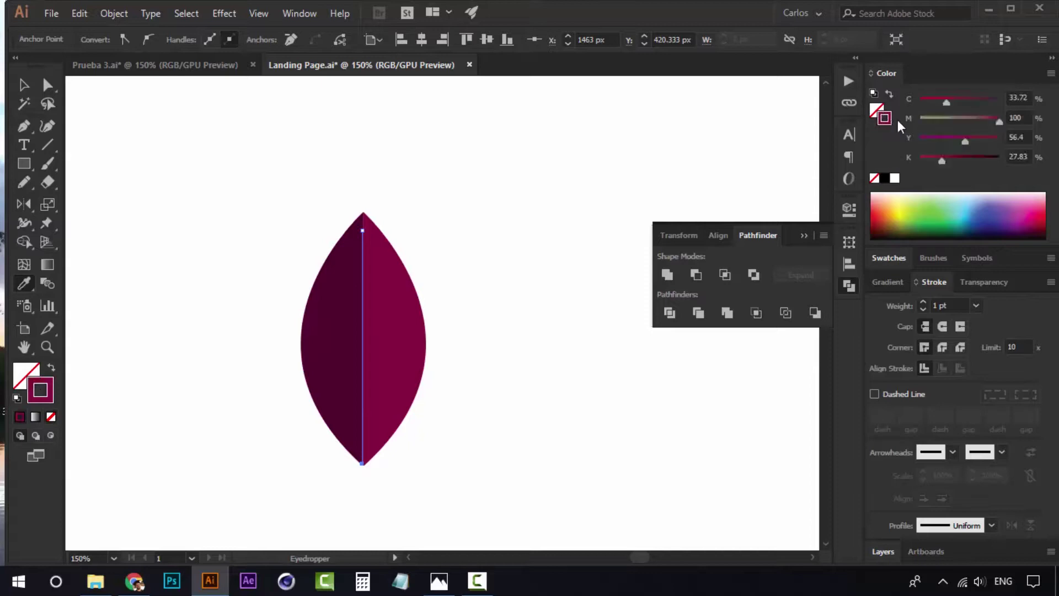
left_click(986, 123)
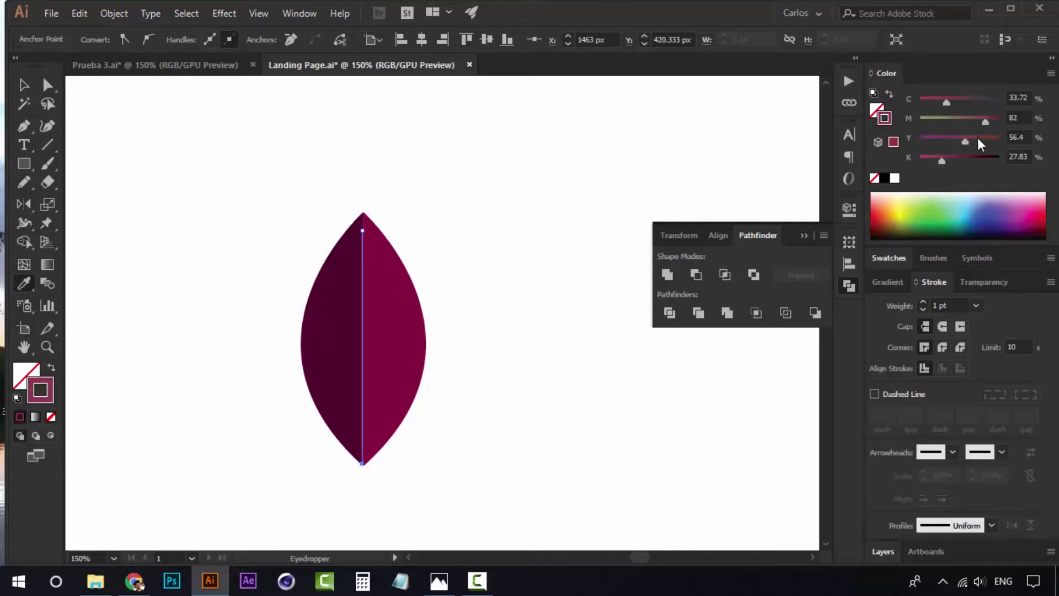
Step: Set the midrib's stroke weight to 5 pt with a round cap
left_click(923, 302)
left_click(922, 303)
left_click(922, 302)
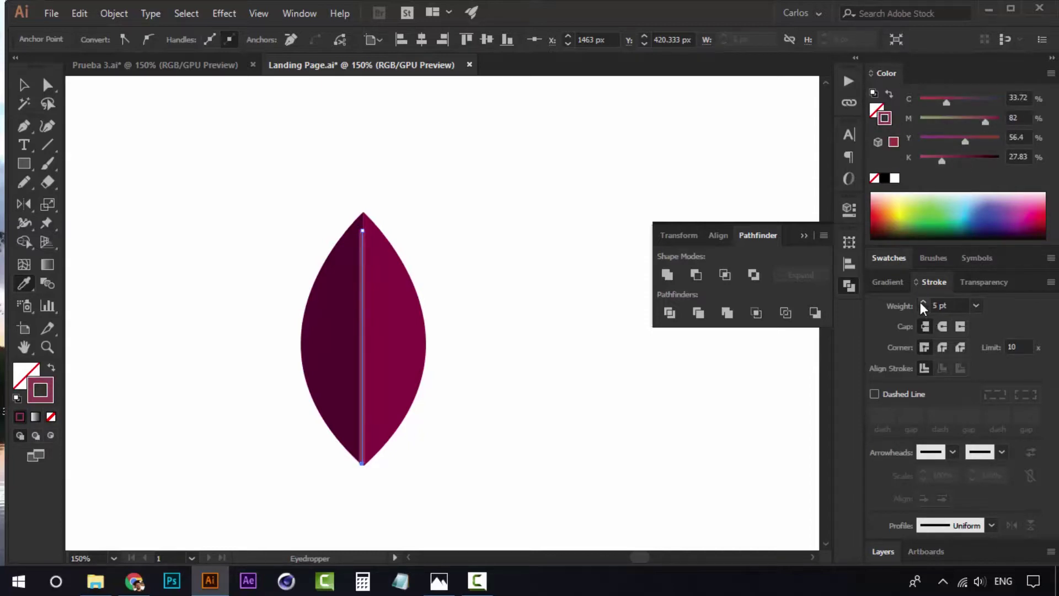
key("a")
left_click(498, 243)
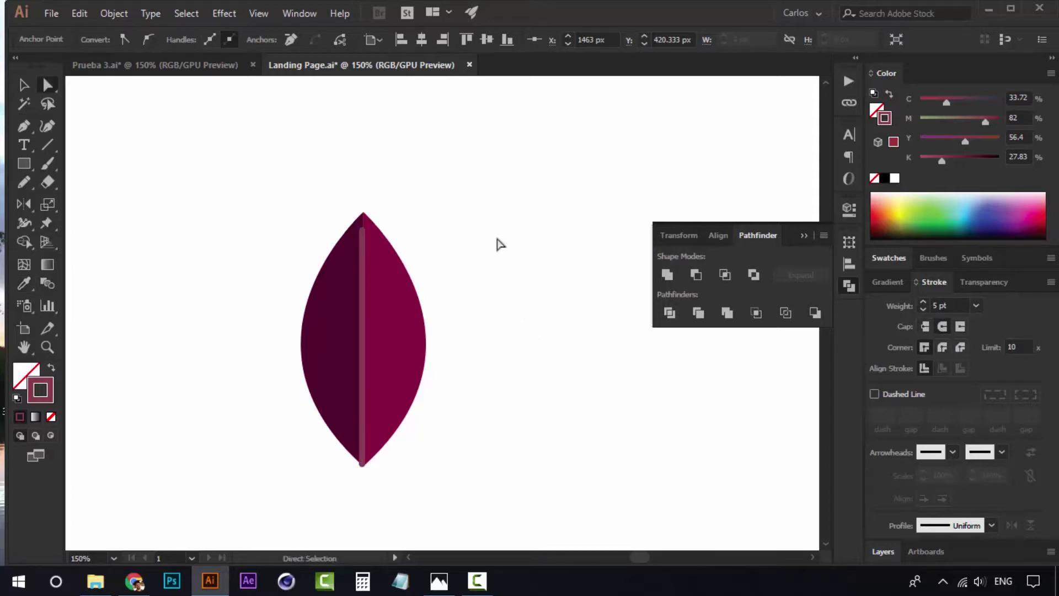
key("v")
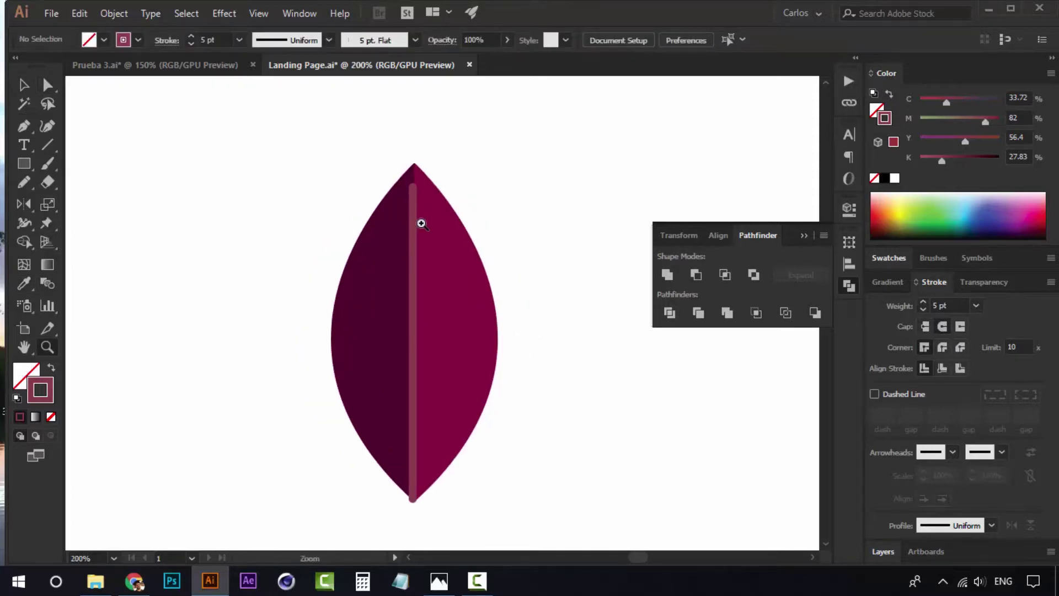
key("a")
left_click(413, 188)
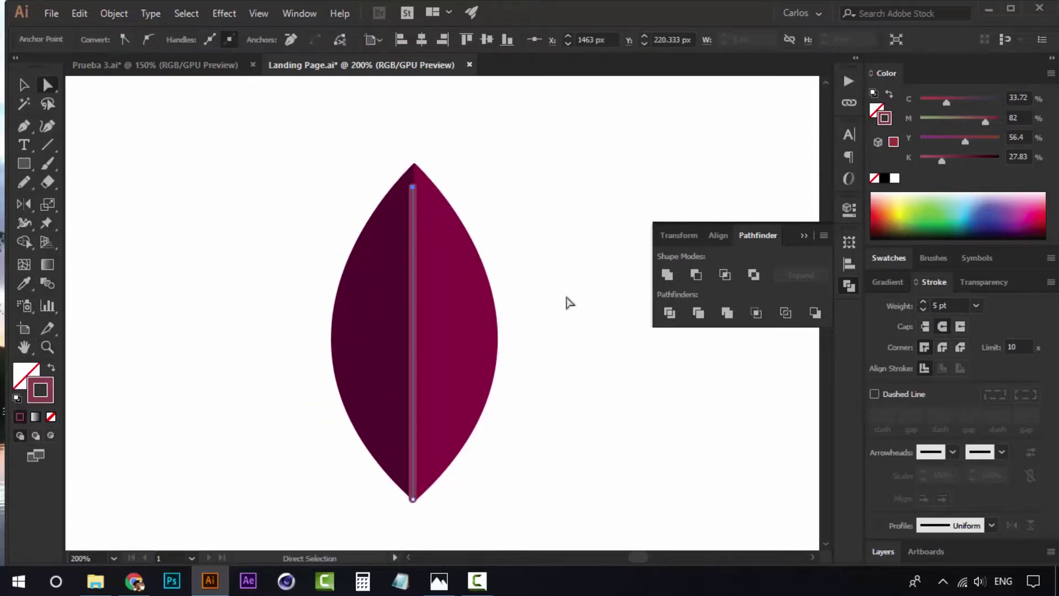
left_click(570, 303)
Step: Draw a triangle with the Star tool beside the leaf and narrow it into a tall, thin spike
left_click_drag(574, 349, 508, 344)
left_click_drag(119, 195, 207, 199)
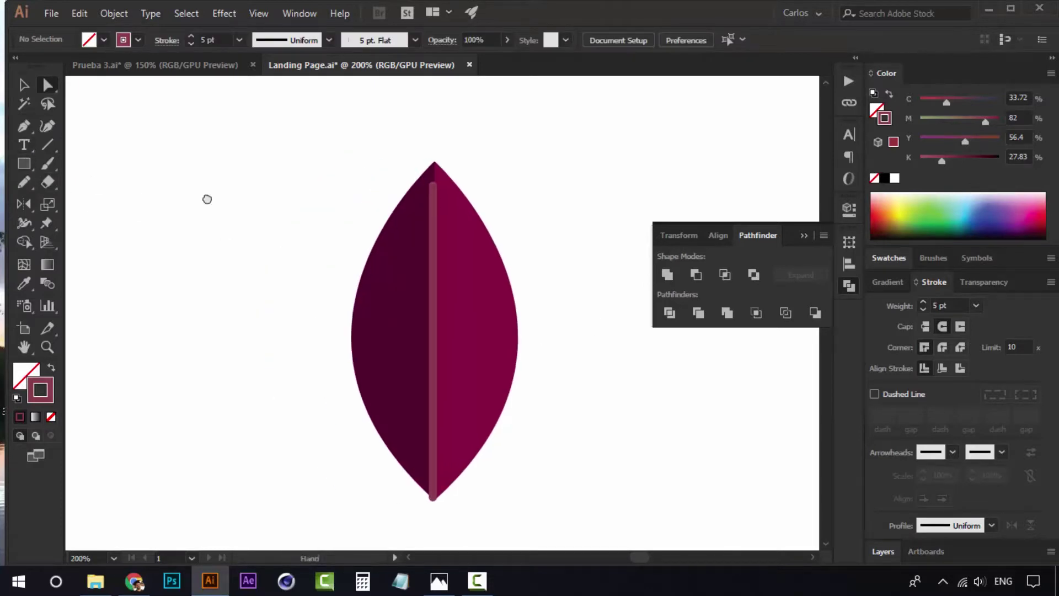
left_click(26, 164)
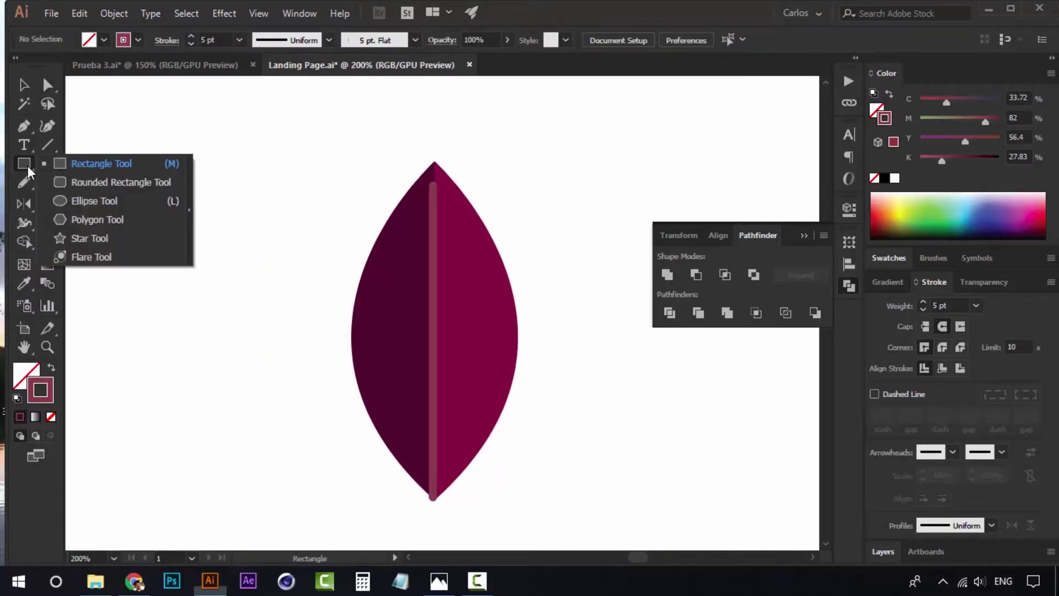
left_click(125, 239)
left_click_drag(241, 297, 296, 330)
key("Down")
key("Down")
key("Up")
key("Down")
key("v")
left_click_drag(296, 282, 253, 279)
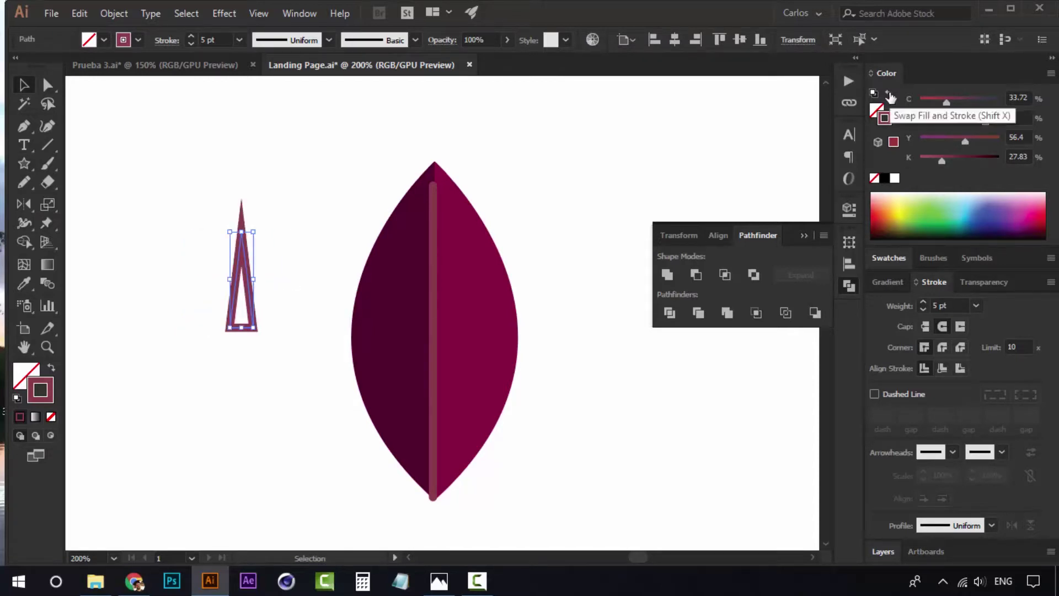
Step: Fill the thin triangle with bright green (C 61.96, M 0, Y 100, K 0) and remove its stroke
left_click(890, 95)
left_click(928, 216)
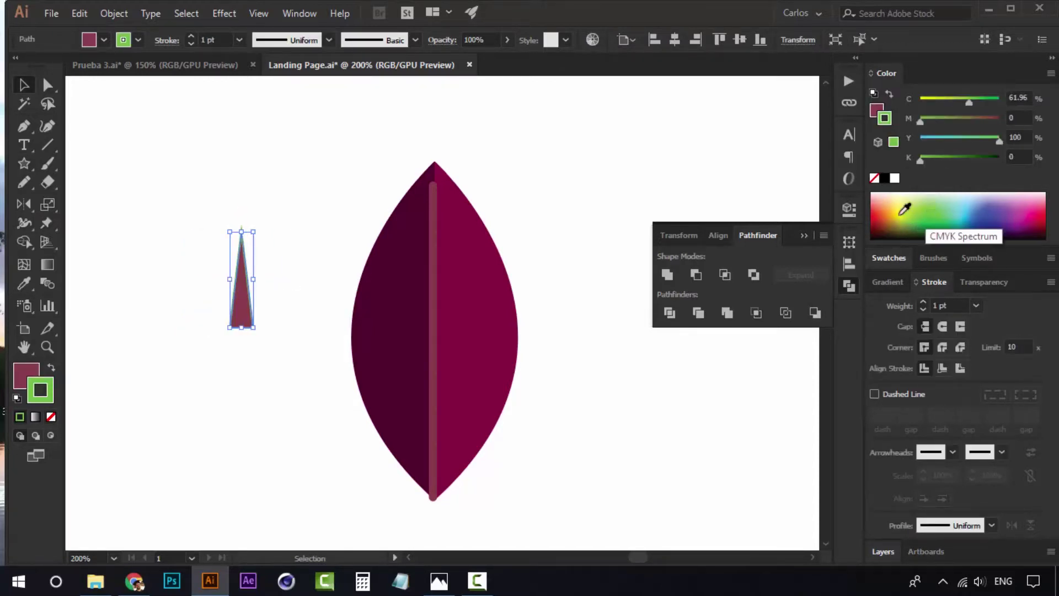
left_click(54, 371)
left_click(51, 417)
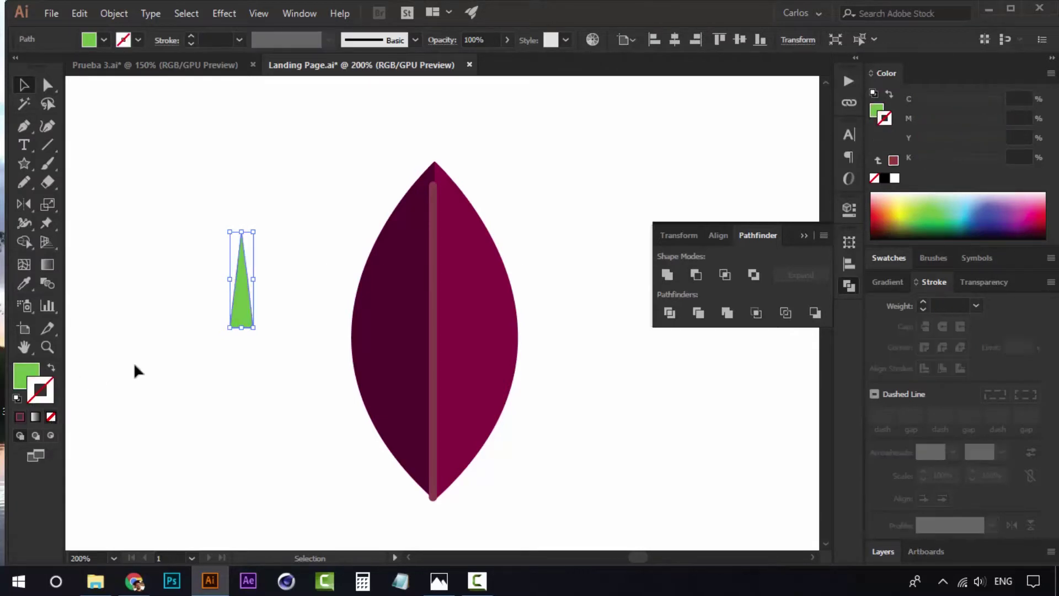
Step: Enlarge the green triangle proportionally from its upper corner
left_click(135, 369)
left_click(237, 284)
left_click_drag(257, 231, 262, 193)
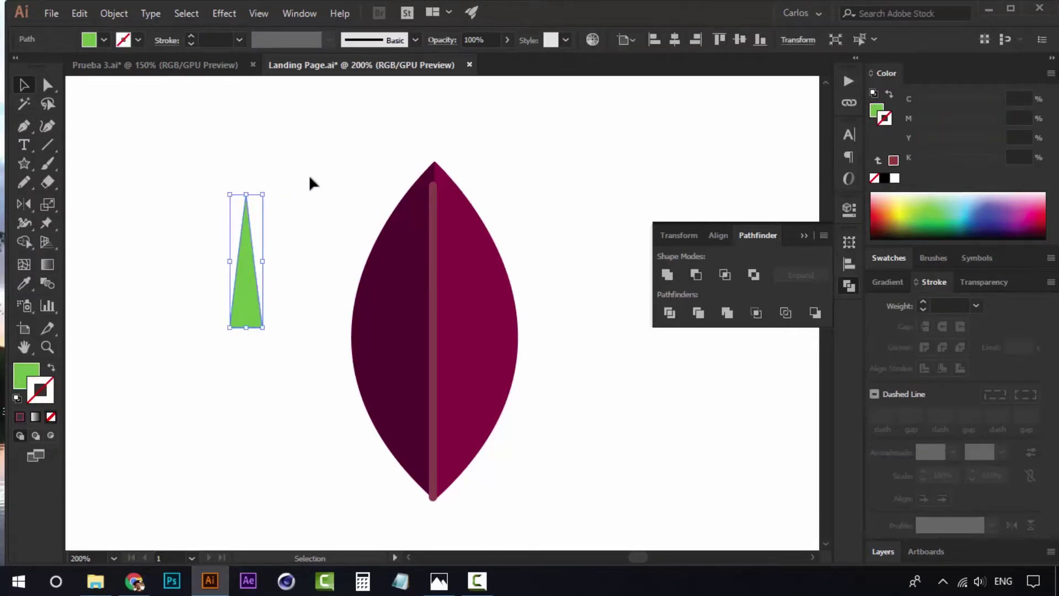
Step: Place three copies of the green triangle along the leaf's lower left edge, each rotated so its point faces into the leaf
left_click(309, 175)
left_click(246, 250)
left_click(274, 185)
left_click(248, 218)
left_click_drag(270, 189, 335, 421)
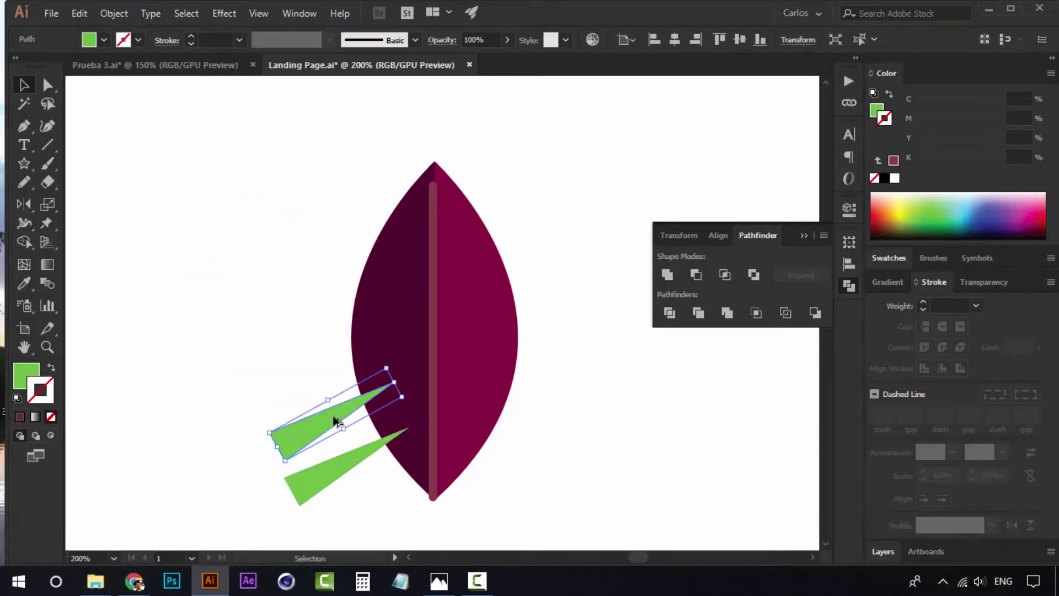
left_click_drag(408, 388, 411, 399)
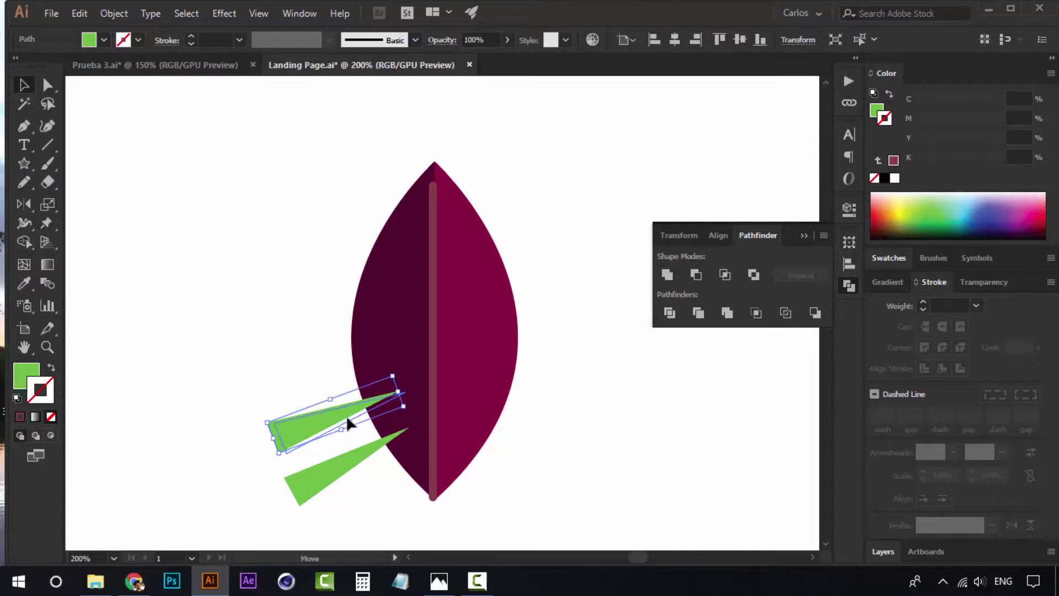
left_click_drag(348, 423, 328, 407)
left_click_drag(406, 369, 402, 389)
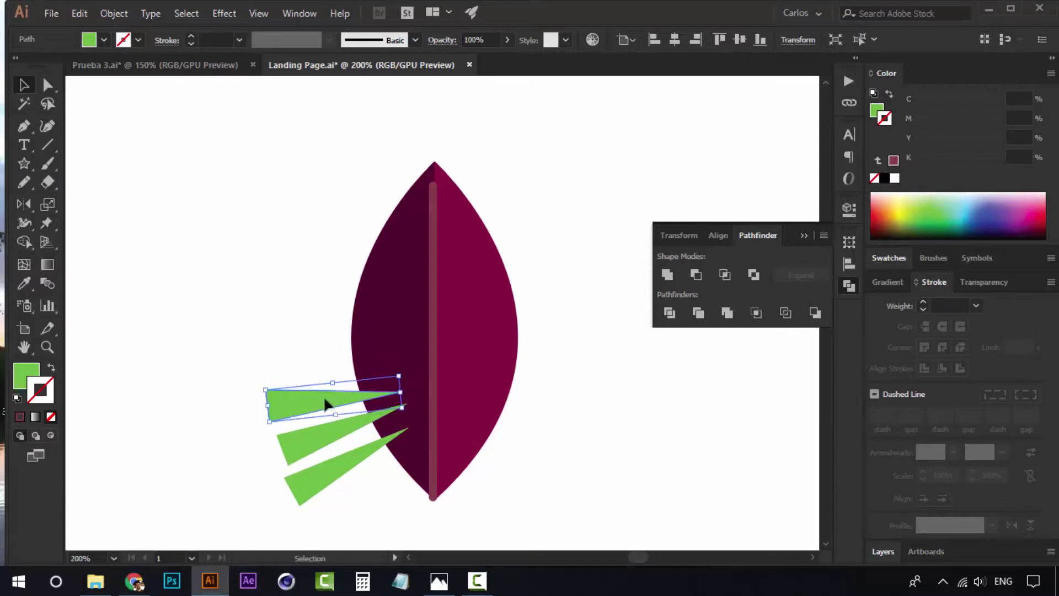
Step: Add six more green spikes up the leaf's left edge to the tip, tilting the upper ones progressively downward into the leaf
left_click_drag(326, 404, 293, 359, "alt")
left_click_drag(293, 359, 314, 254, "alt")
left_click_drag(299, 256, 309, 211, "alt")
left_click_drag(415, 210, 415, 230)
left_click_drag(315, 207, 333, 186, "alt")
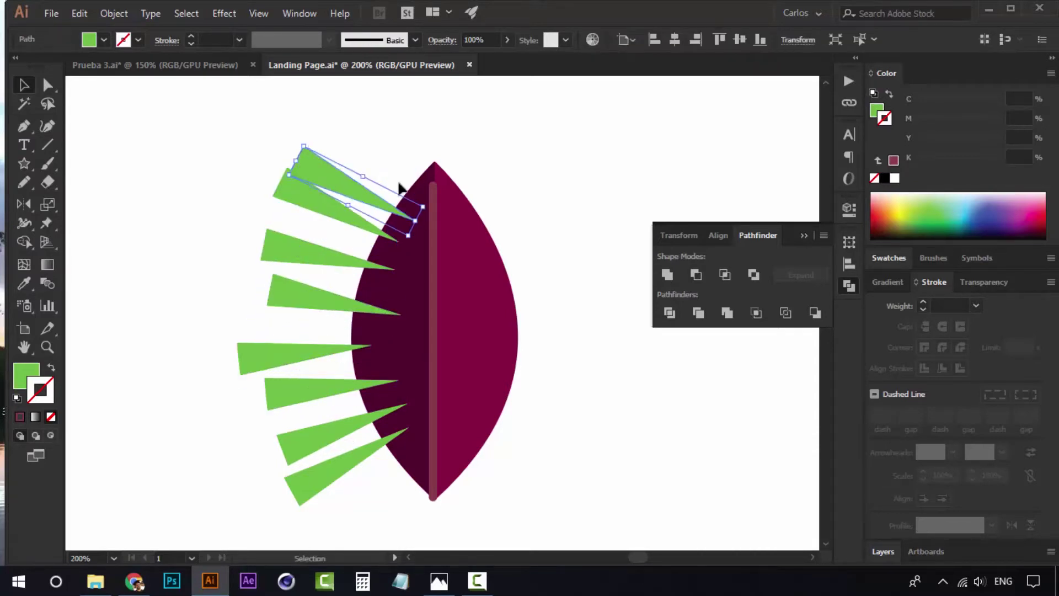
left_click_drag(425, 205, 421, 217)
left_click_drag(351, 173, 358, 165)
left_click_drag(359, 165, 365, 138, "alt")
left_click(313, 123)
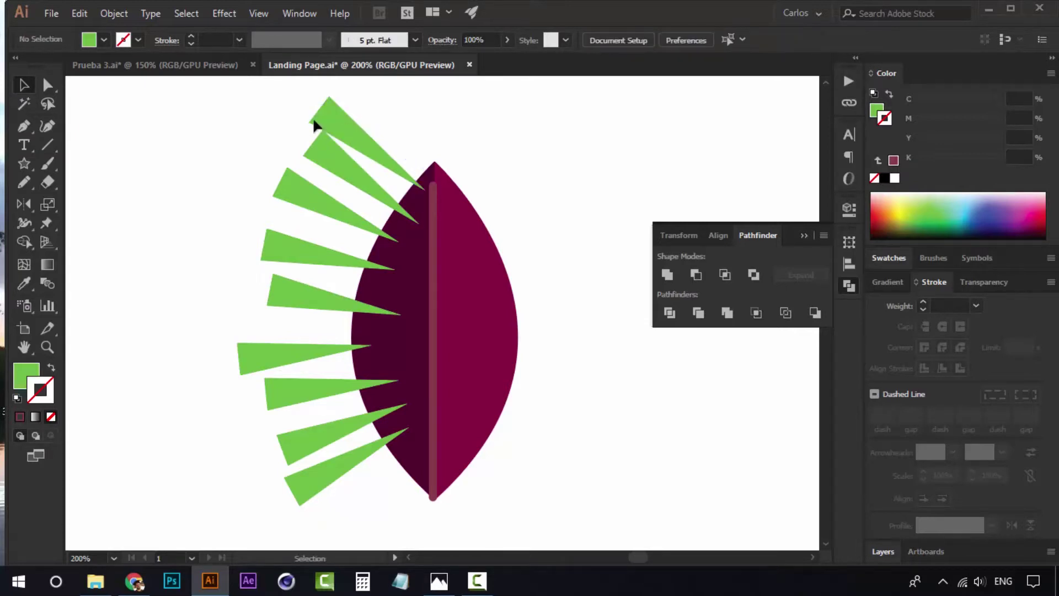
Step: Try a white fill on all the green spikes to preview the leaf's notches, and undo it
left_click(338, 484)
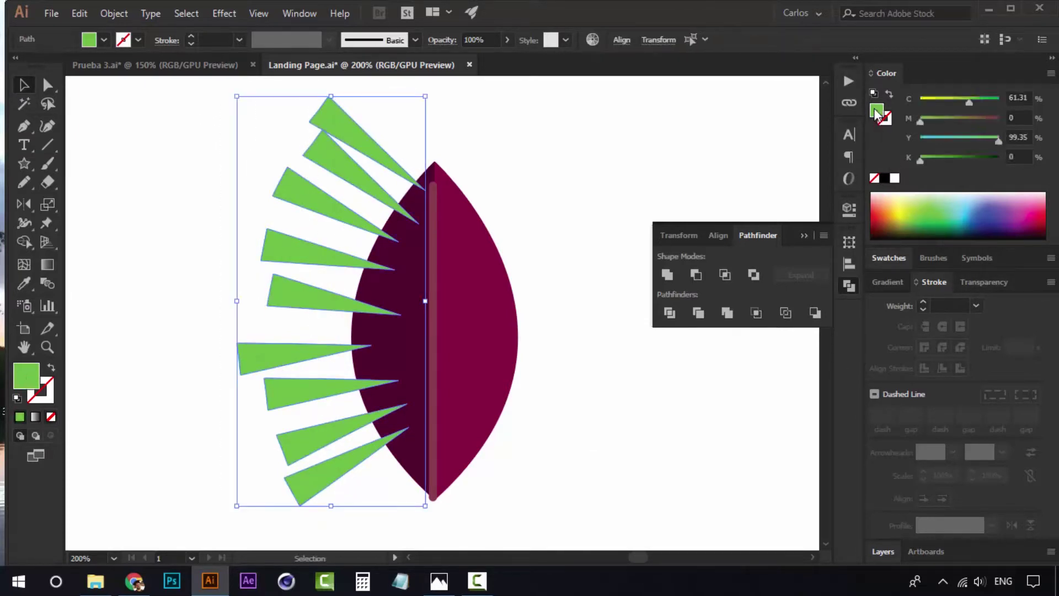
left_click(896, 178)
left_click(532, 162)
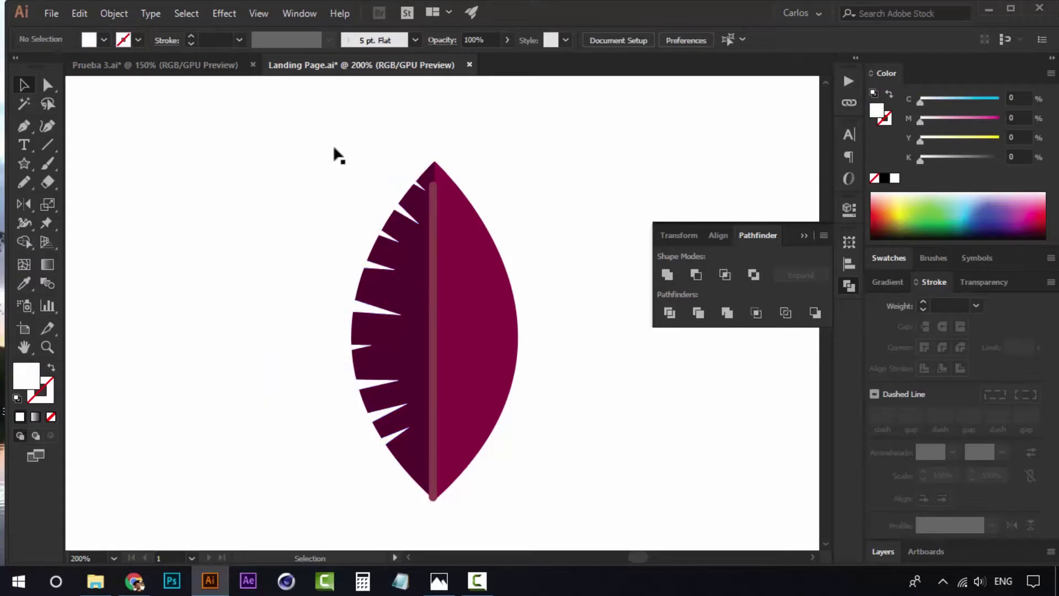
key("ctrl+z")
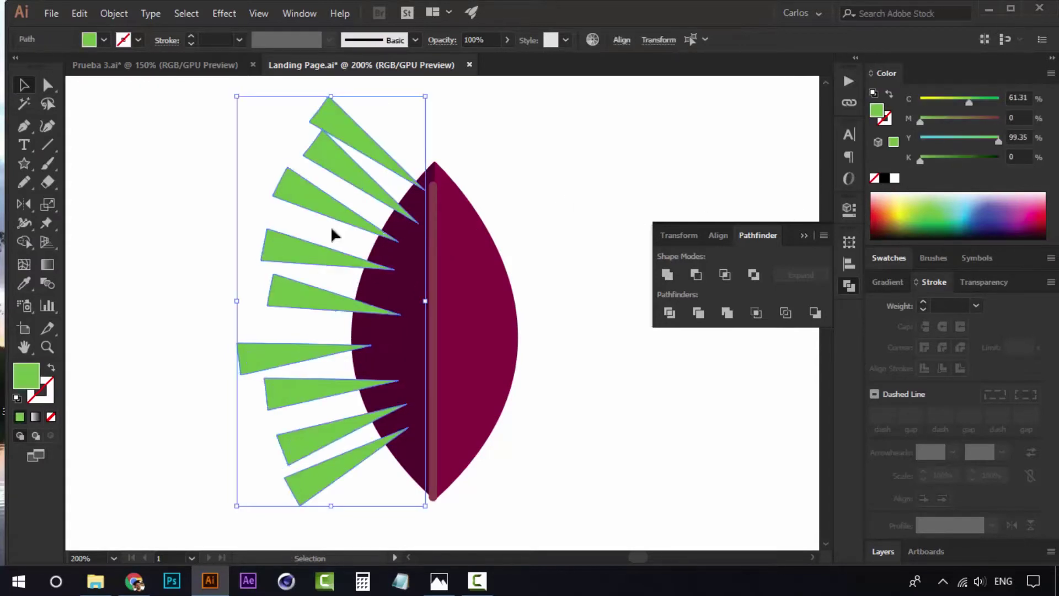
Step: Duplicate the set of spikes, reflect the copy across the vertical axis and place it over the leaf's right edge
left_click_drag(317, 160, 616, 160)
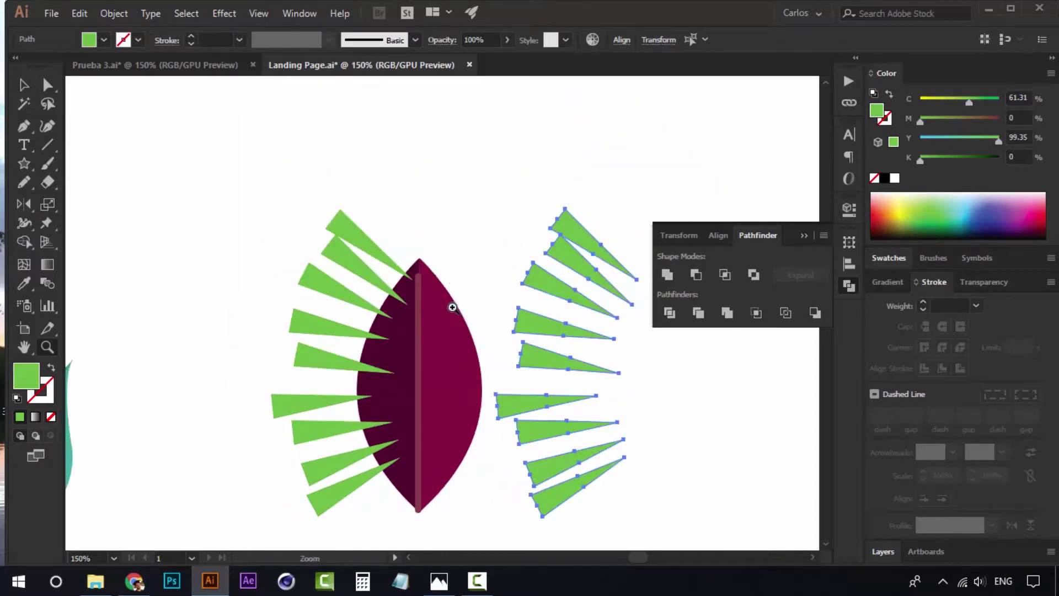
key("ctrl+minus")
right_click(498, 219)
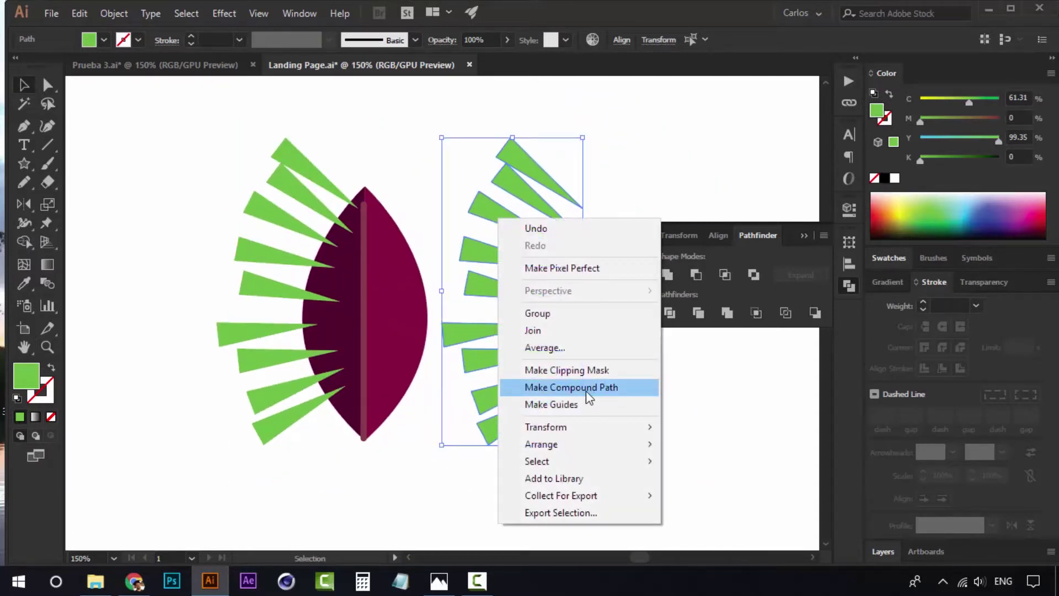
mouse_move(613, 433)
left_click(739, 484)
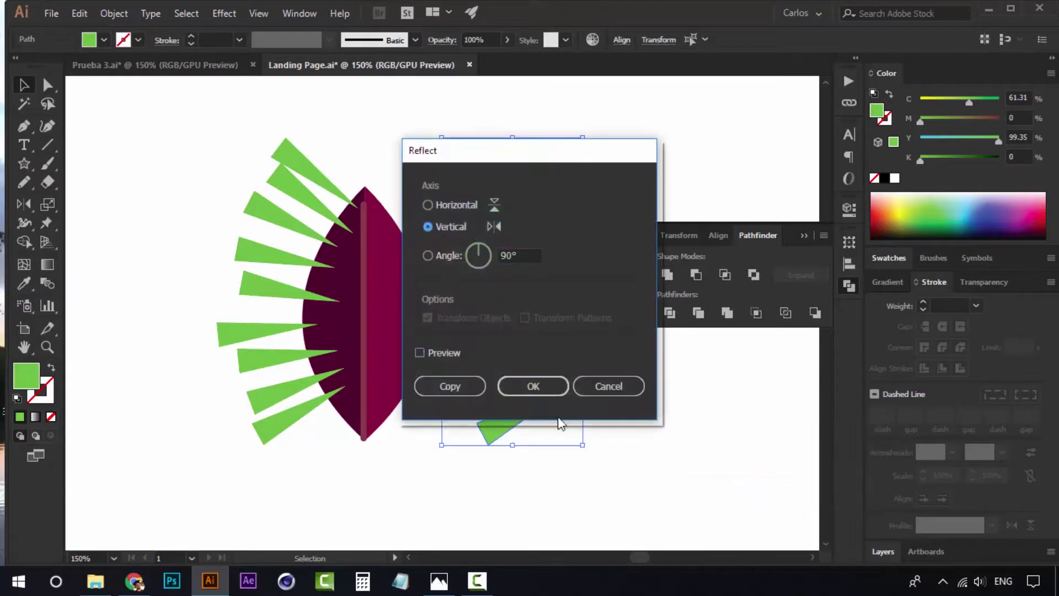
left_click(536, 387)
left_click_drag(526, 260, 455, 260)
left_click(562, 287)
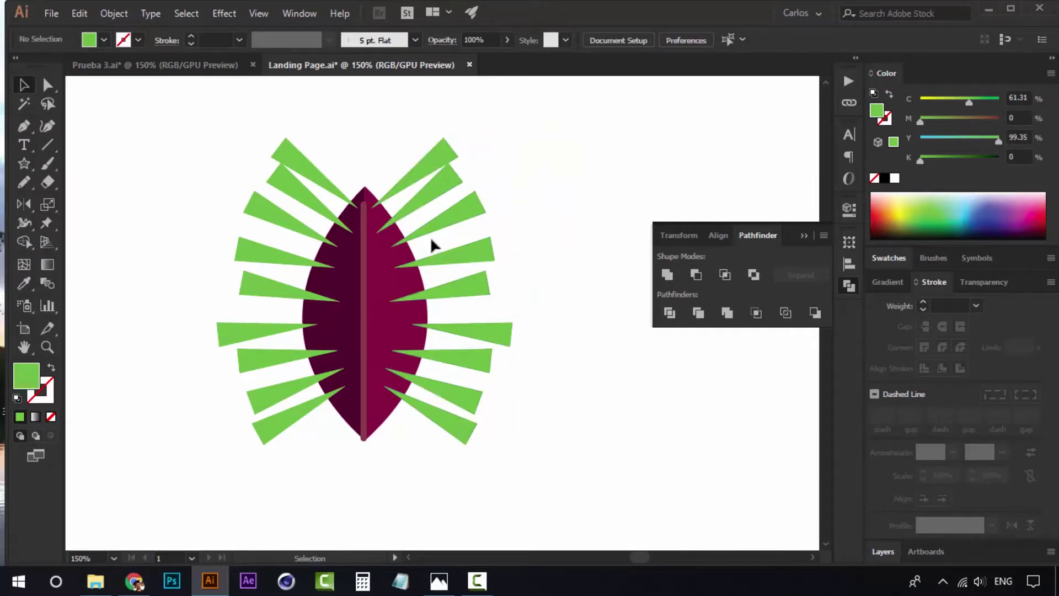
Step: Divide the leaf and all the spikes with Pathfinder, and delete the spike pieces lying outside the leaf on both sides
mouse_move(526, 115)
left_mouse_down()
mouse_move(525, 191)
mouse_move(249, 449)
left_mouse_up()
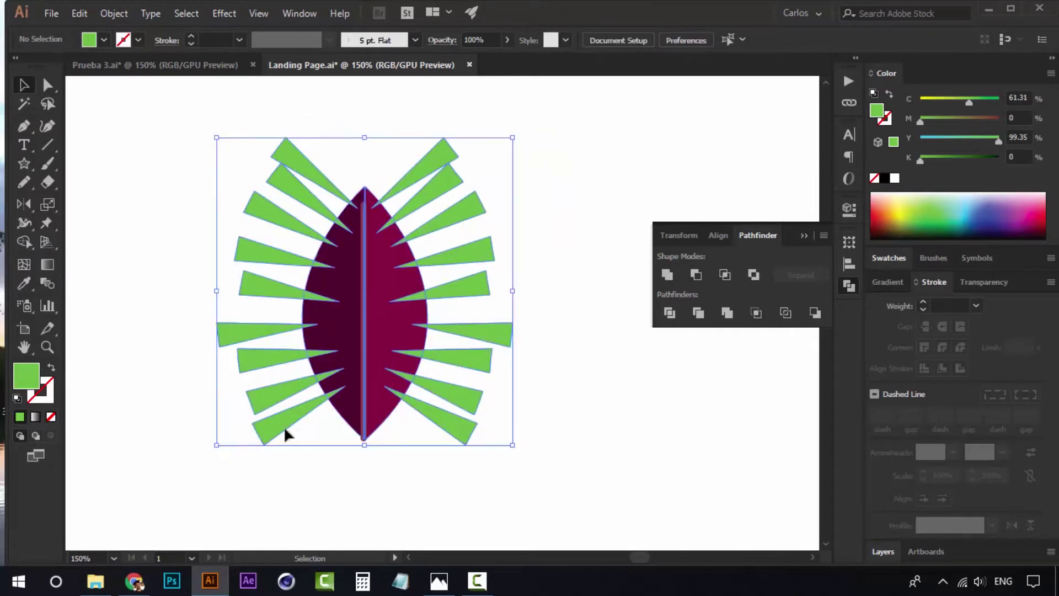
left_click(673, 316)
key("a")
left_click_drag(505, 100, 527, 154)
left_click_drag(442, 468, 442, 479)
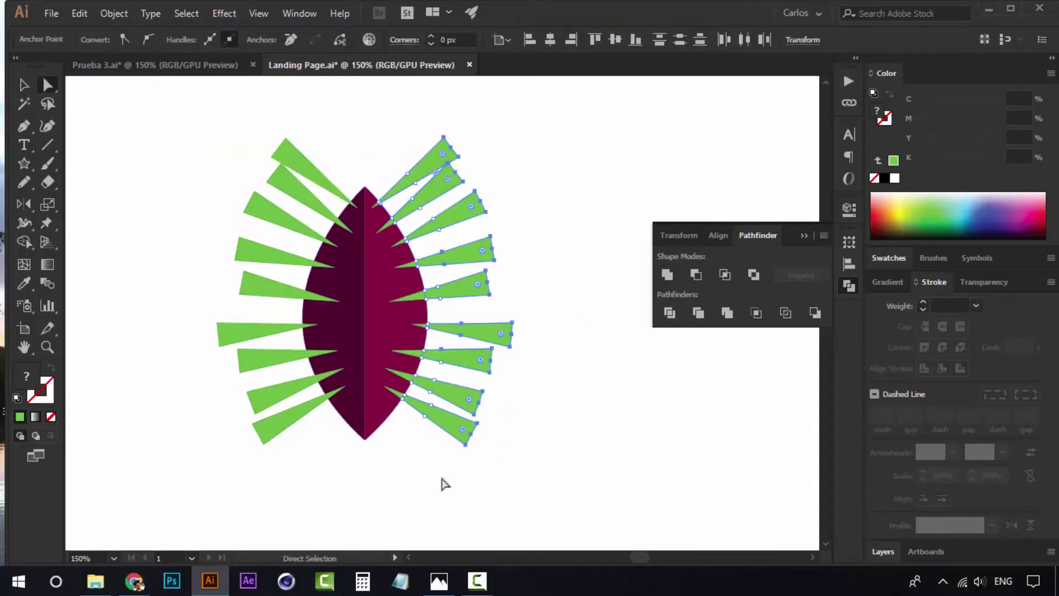
key("Delete")
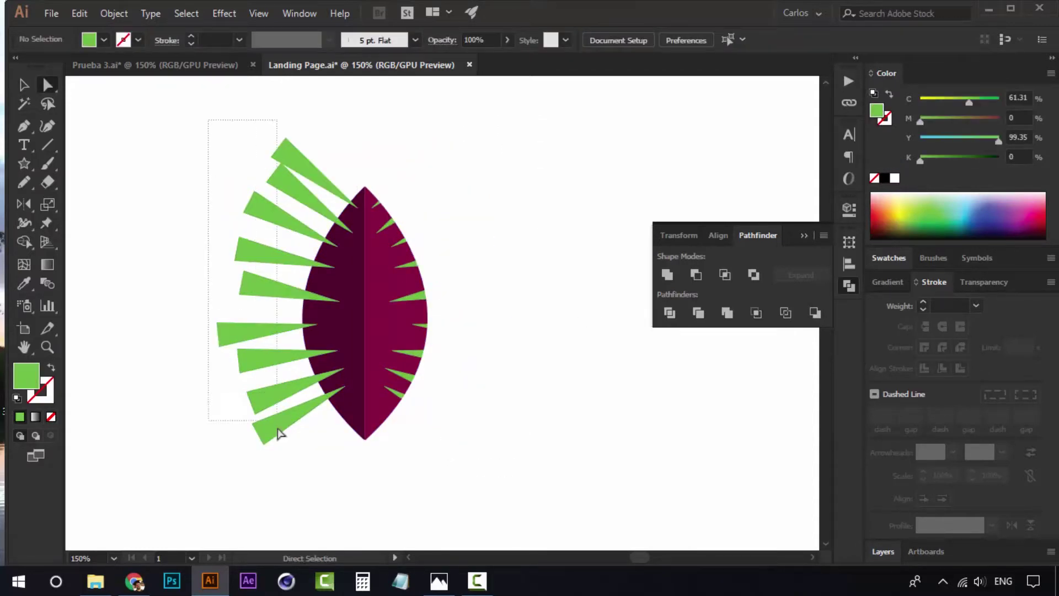
left_click_drag(278, 430, 279, 433)
key("Delete")
Step: Delete the green wedges left inside the leaf's dark left half below the tip
scroll(390, 320, "up", 2)
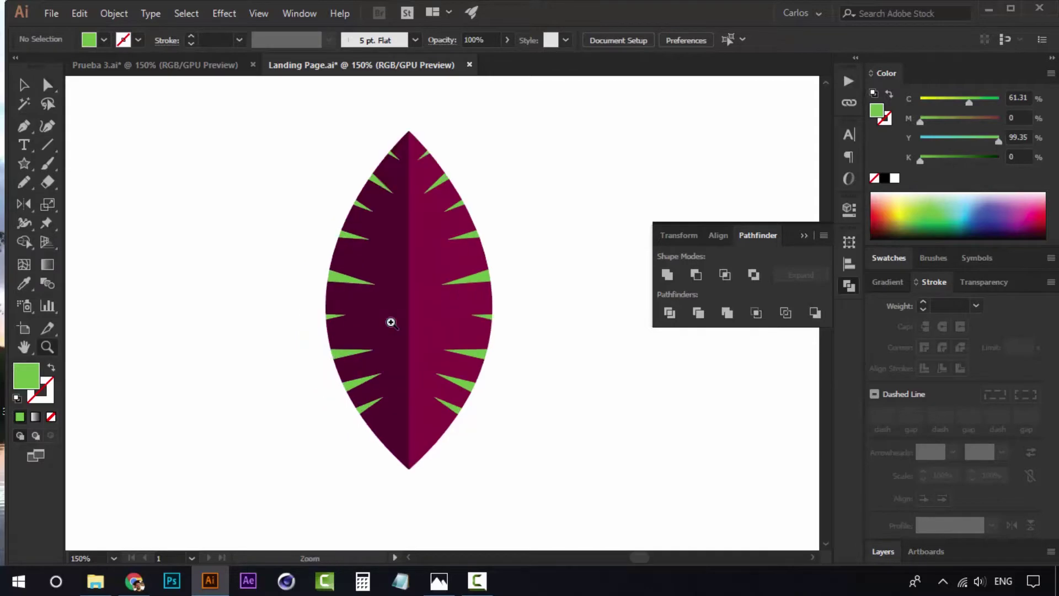
left_click(284, 253)
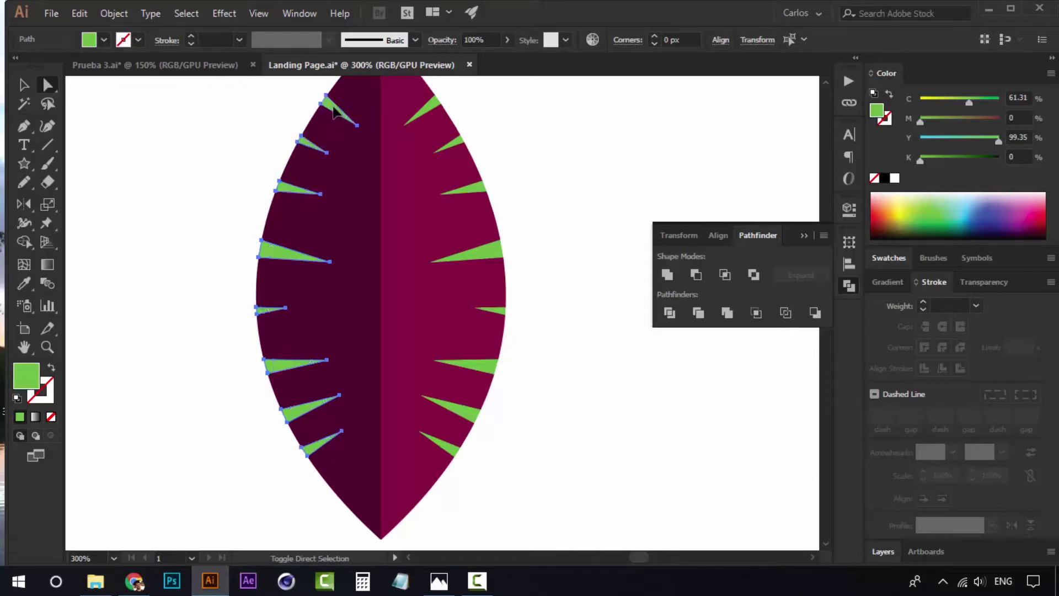
key("Delete")
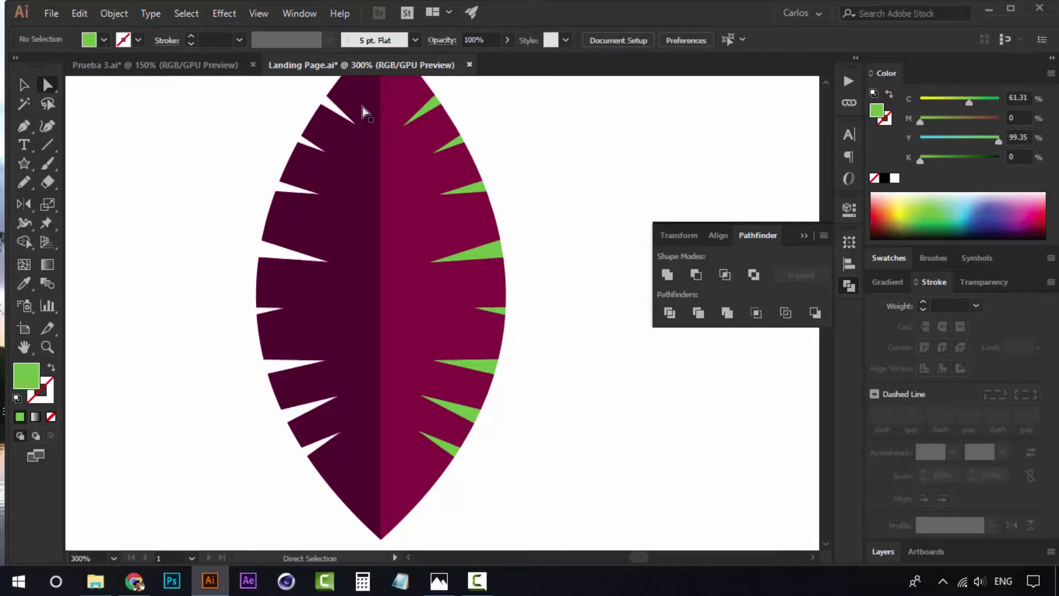
Step: Delete the green wedges left inside the leaf's right half below the tip
left_click(432, 108)
left_click(458, 142, "shift")
left_click(478, 188, "shift")
left_click(492, 251, "shift")
left_click(455, 447, "shift")
key("Delete")
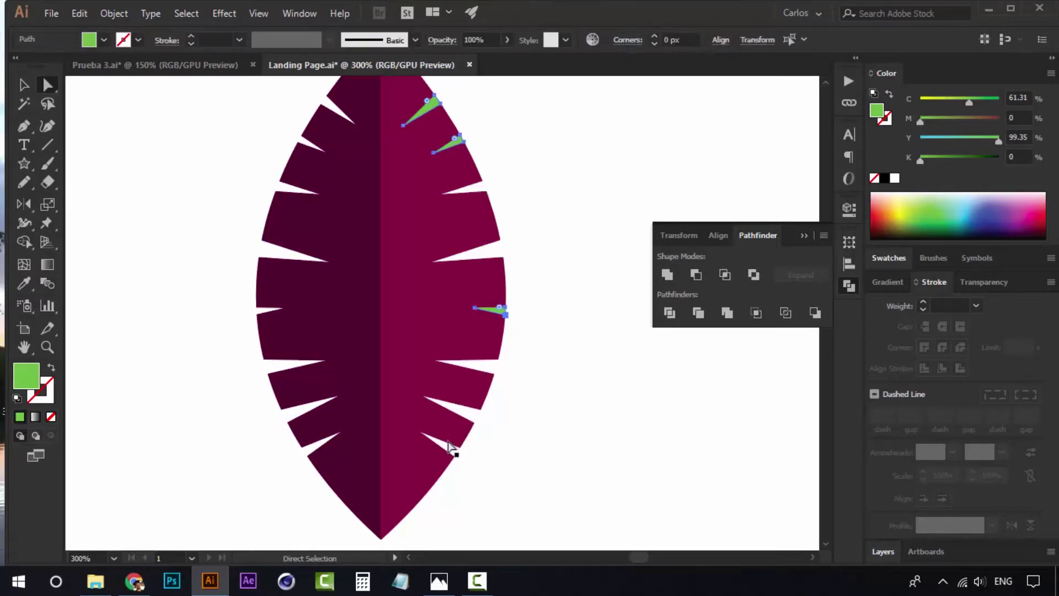
left_click(498, 310)
key("Delete")
left_click(433, 108)
key("Delete")
left_click(457, 143)
key("Delete")
Step: Remove the remaining small green wedges on both sides of the leaf's tip
left_click(438, 329)
left_click(438, 328)
left_click(438, 328)
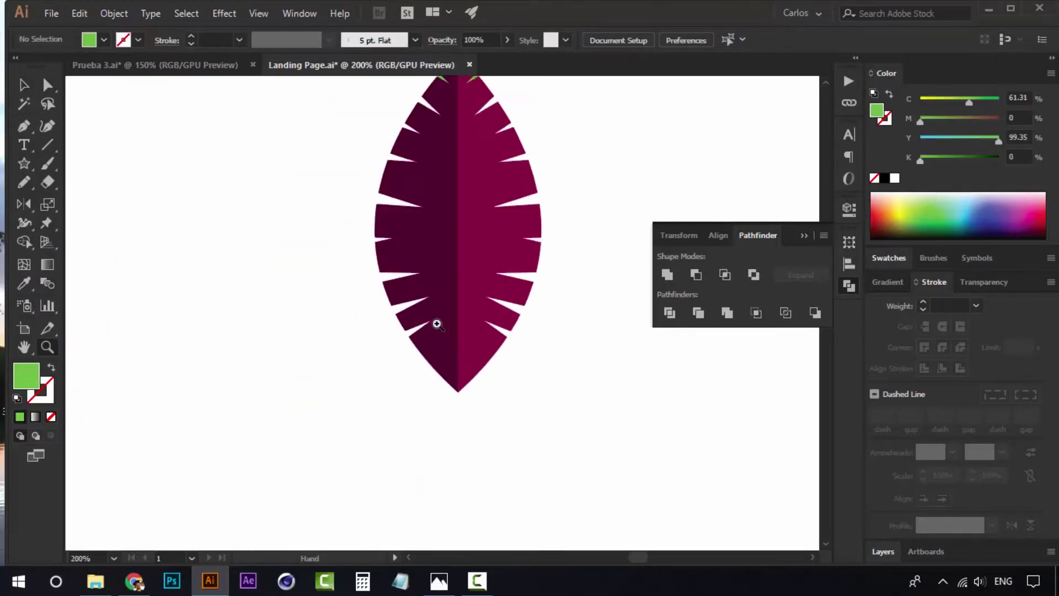
left_click_drag(467, 95, 392, 217)
left_click(392, 217)
left_click(392, 216)
key("a")
left_click_drag(559, 384, 416, 127)
Step: Select the whole notched maroon leaf together with its midrib and group the parts
key("z")
left_click(396, 299, "alt")
left_click(396, 300, "alt")
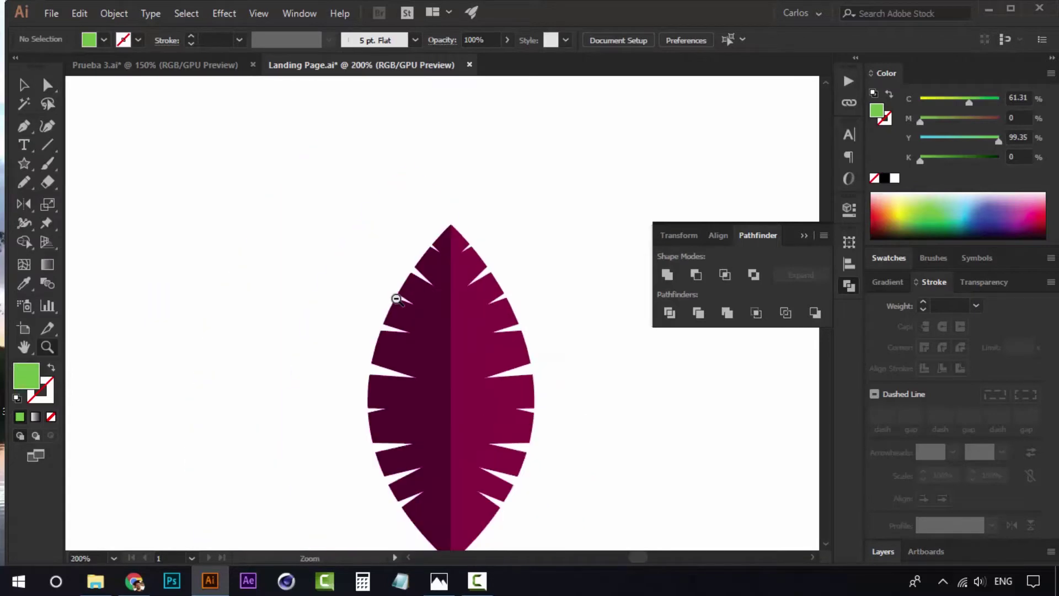
left_click(401, 300, "alt")
left_click_drag(499, 357, 393, 326)
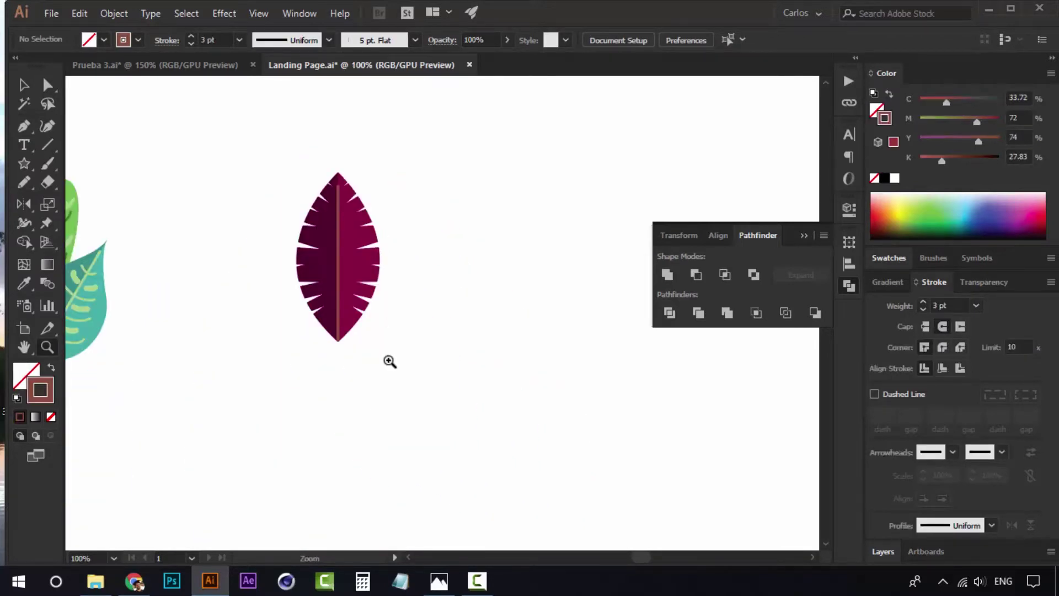
left_click(393, 333, "alt")
left_click_drag(442, 378, 449, 433)
key("v")
left_click_drag(461, 310, 368, 412)
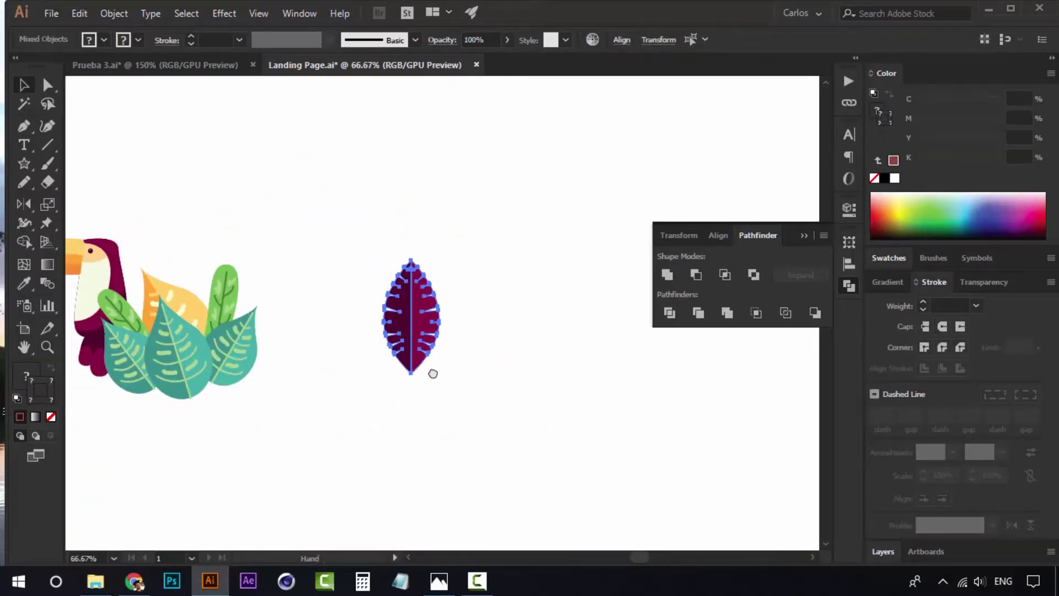
left_click_drag(433, 374, 490, 377)
key("ctrl+g")
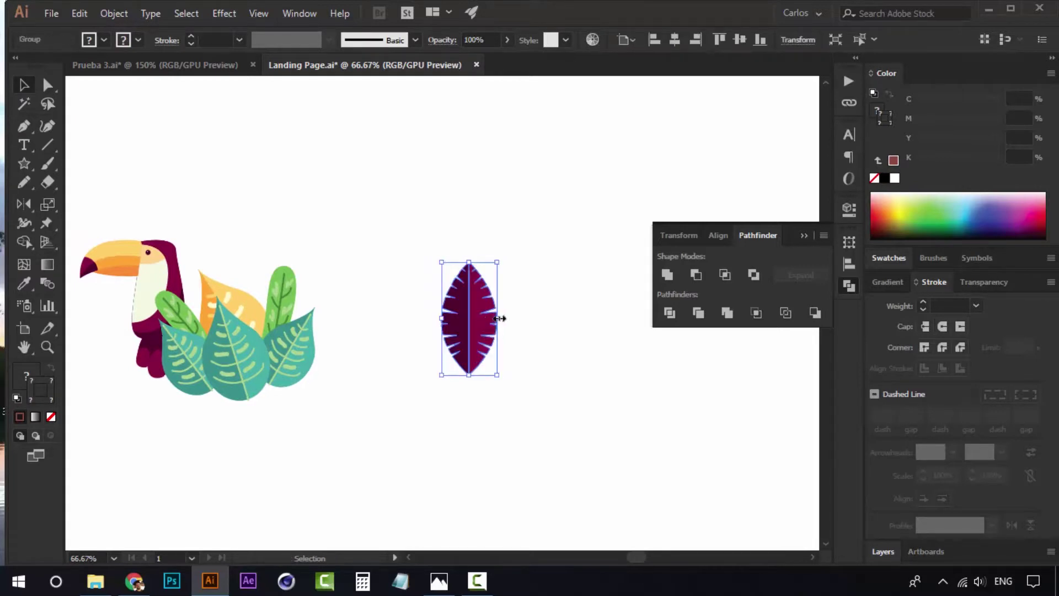
Step: Rotate the grouped maroon leaf slightly counterclockwise so its tip leans left
left_click(508, 232)
scroll(404, 338, "right", 3)
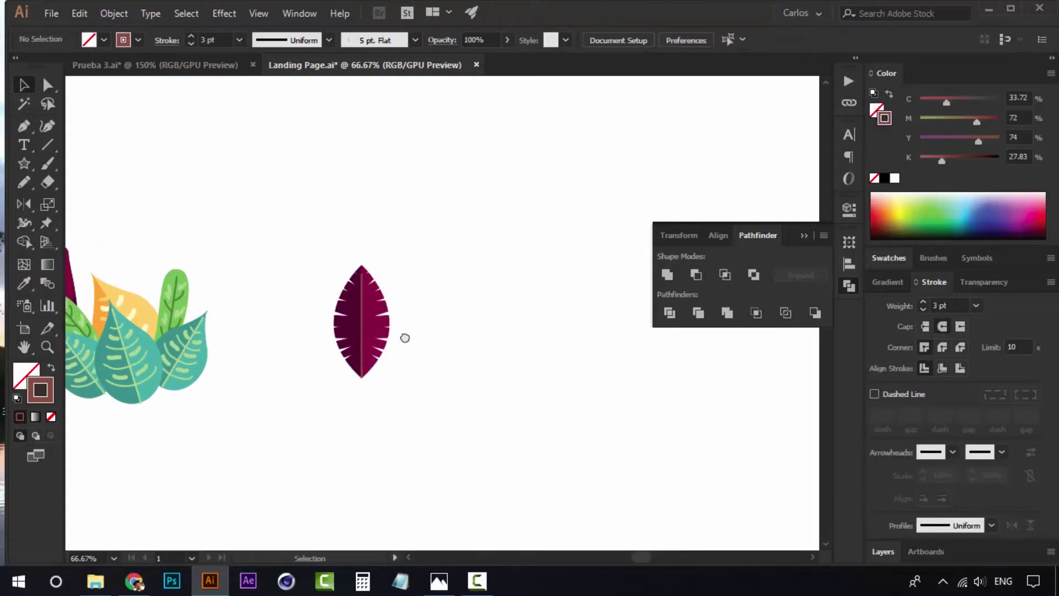
left_click(385, 337)
left_click_drag(399, 323, 396, 307)
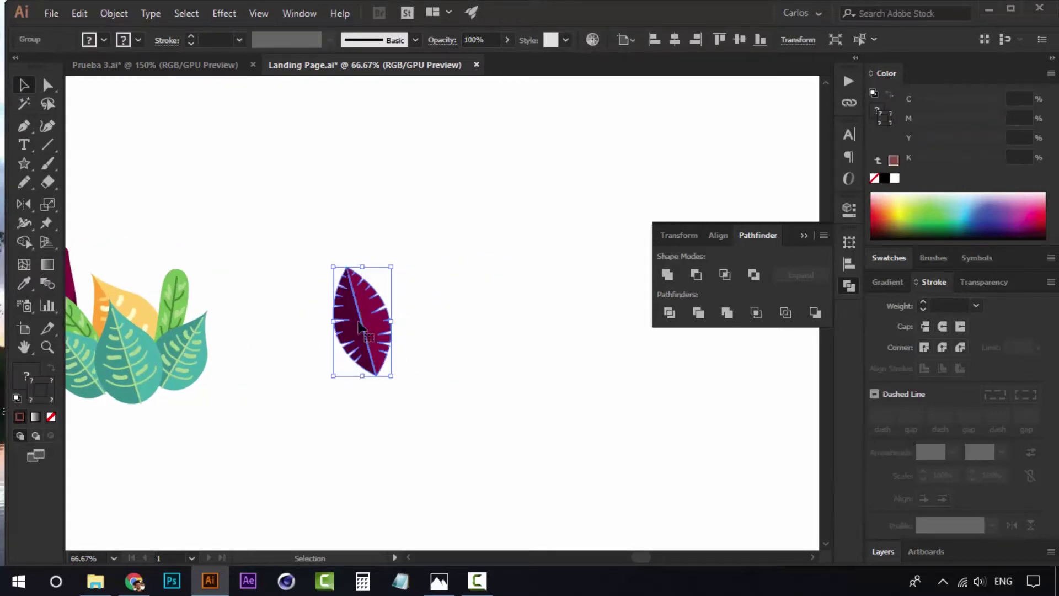
left_click(310, 284)
Step: Place a copy of a teal leaf from the toucan's foliage upright beside the maroon leaf, partly behind it
left_click(220, 326, "ctrl")
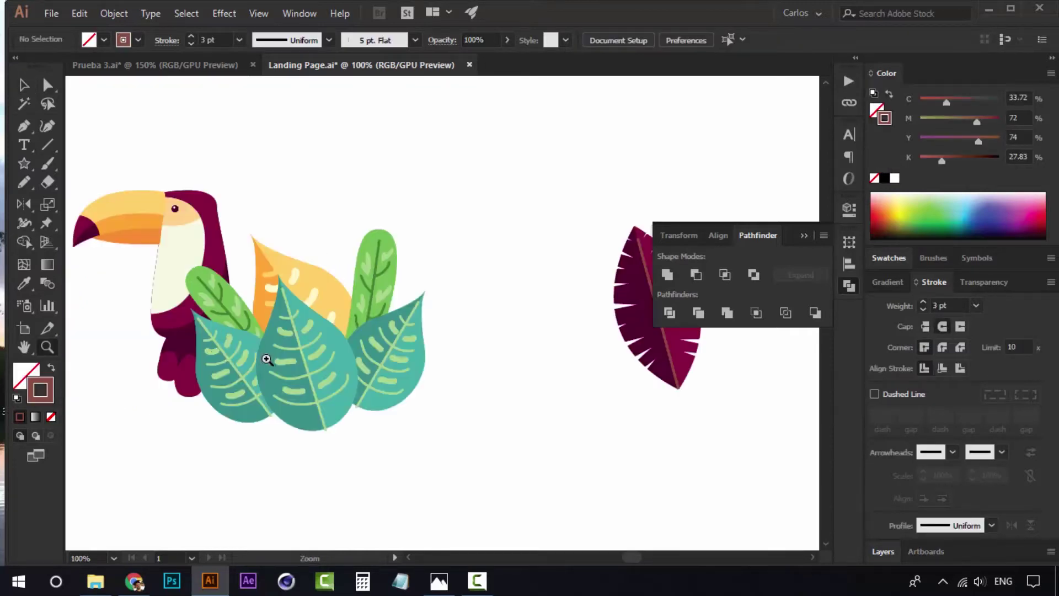
left_click_drag(351, 388, 591, 373)
left_click(175, 379)
scroll(591, 373, "right", 7)
left_click_drag(396, 339, 506, 381)
key("ctrl+shift+a")
key("ctrl+shift+a")
key("ctrl+shift+a")
key("ctrl+minus")
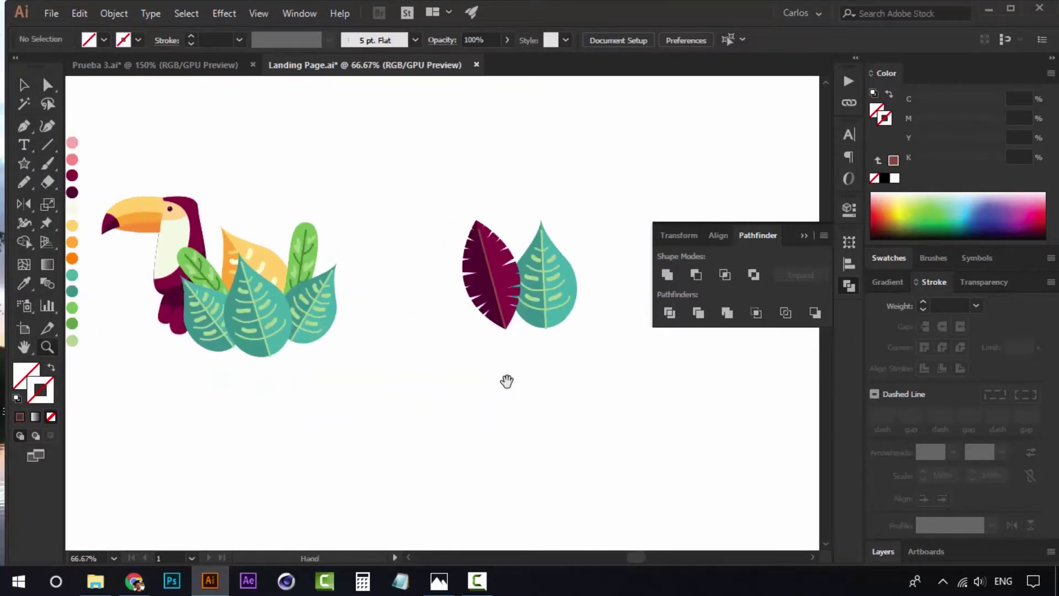
Step: Recolor the copied teal leaf's right half with the bright green sampled from the color palette
key("a")
left_click(558, 329)
left_click_drag(268, 383, 371, 383)
key("i")
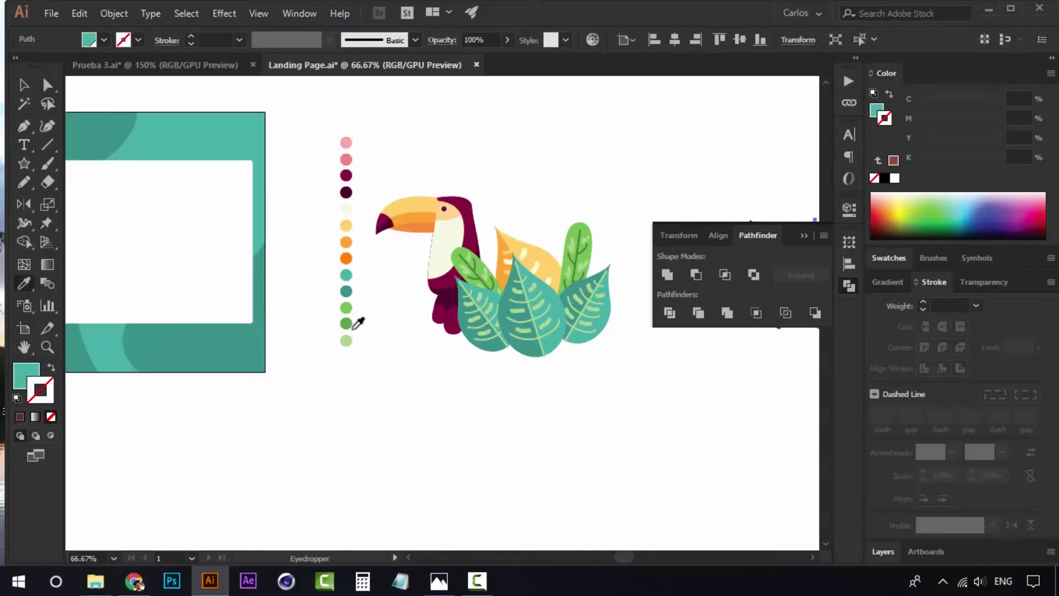
left_click(348, 310)
Step: Recolor the copied leaf's left half with the darker green sampled from the color palette
left_click_drag(498, 408, 234, 373)
key("a")
left_click(498, 331)
left_click(548, 279)
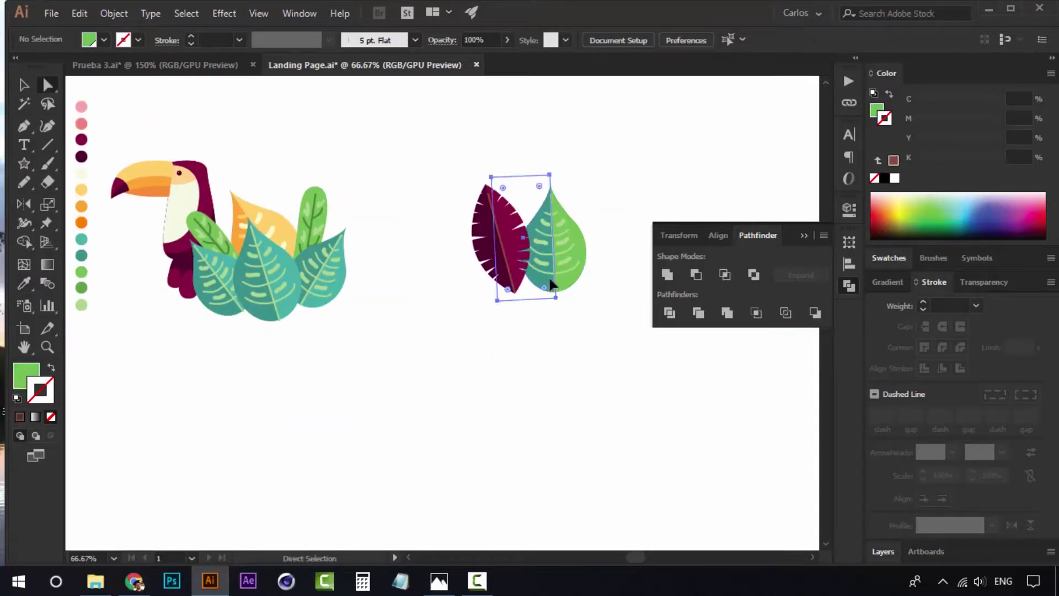
left_click_drag(320, 331, 417, 341)
left_click(177, 281)
left_click_drag(507, 326, 201, 338)
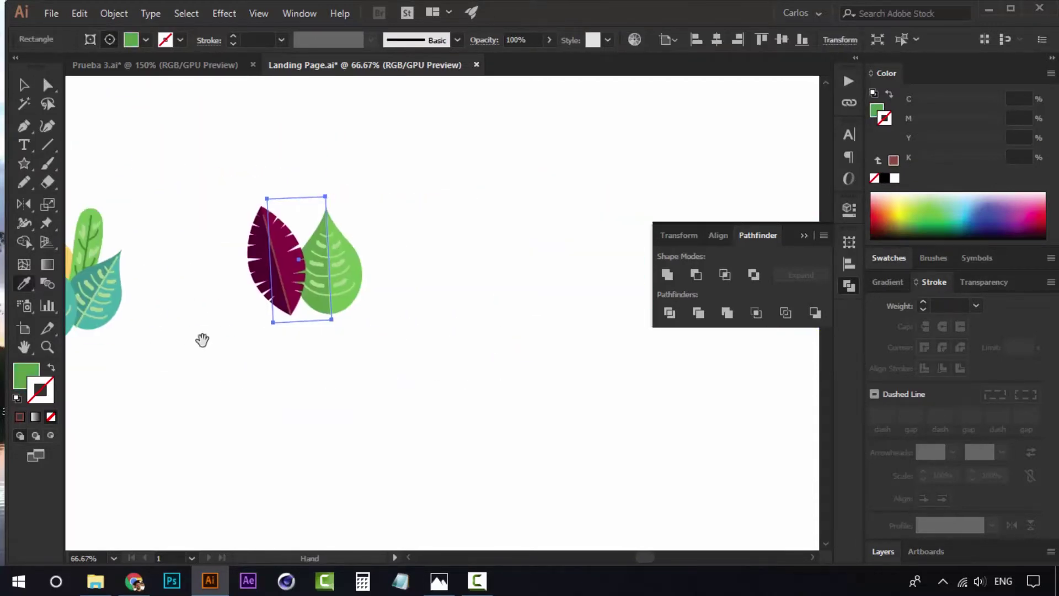
key("ctrl+shift+a")
Step: Scale the green leaf down proportionally and tilt it slightly counterclockwise, keeping it partly behind the maroon leaf
key("z")
left_click(412, 258)
left_click(390, 303)
key("v")
left_click(336, 345)
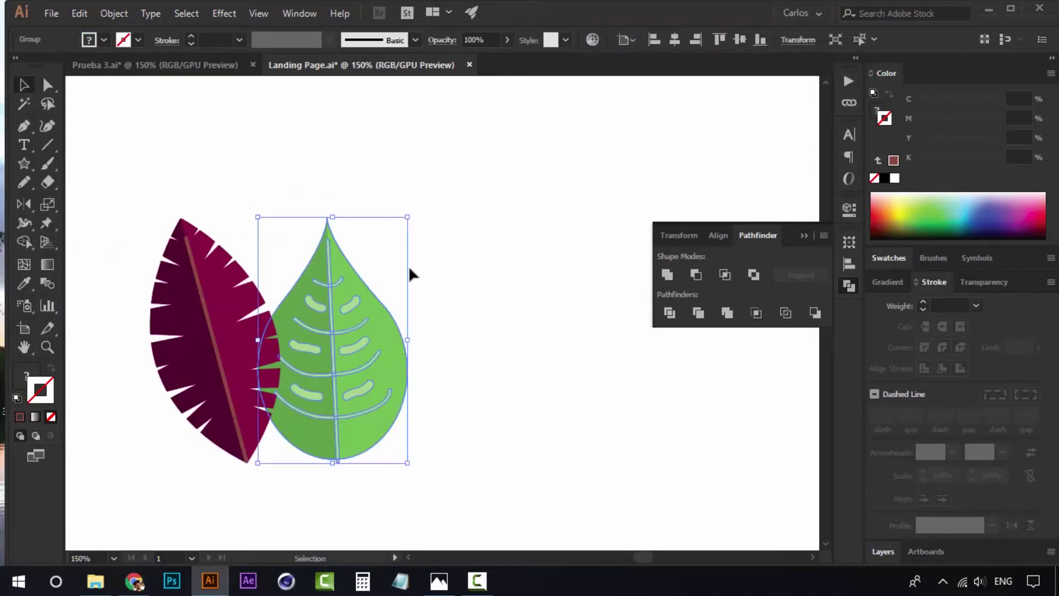
left_click_drag(411, 215, 389, 249)
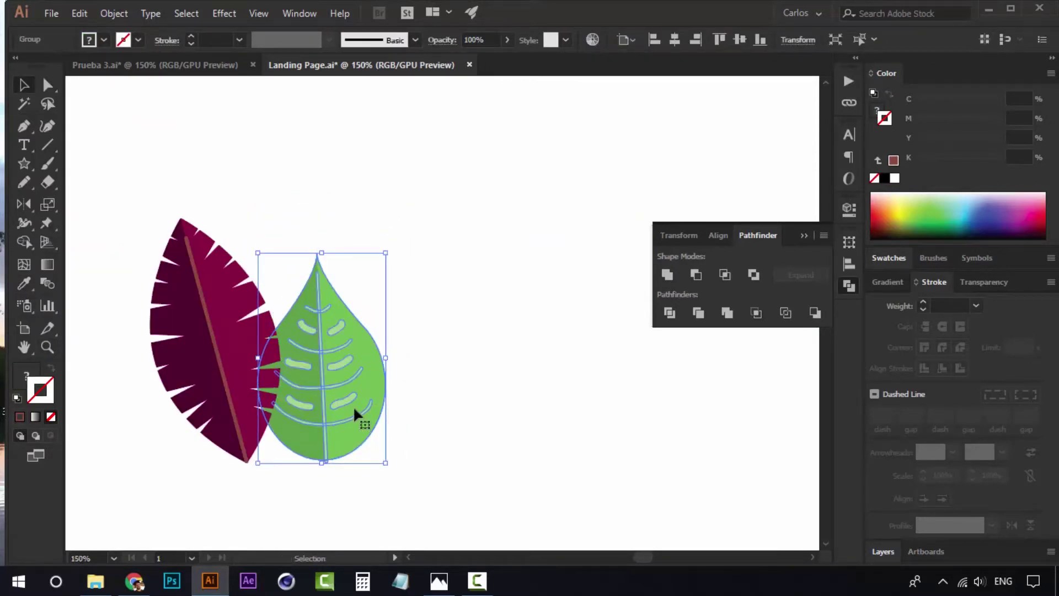
left_click_drag(392, 365, 335, 383)
key("ctrl+shift+a")
Step: Duplicate the maroon leaf horizontally to the other side of the green leaf
key("z")
left_click(319, 376, "alt")
left_click_drag(464, 352, 346, 369)
left_click(378, 332)
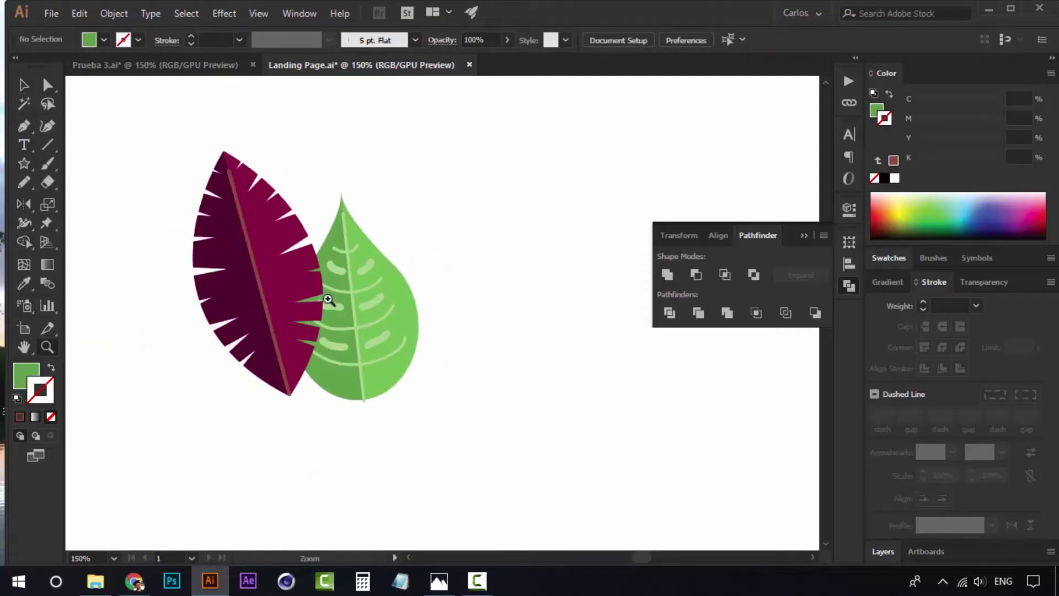
key("v")
left_click(242, 275)
left_click_drag(242, 275, 471, 275)
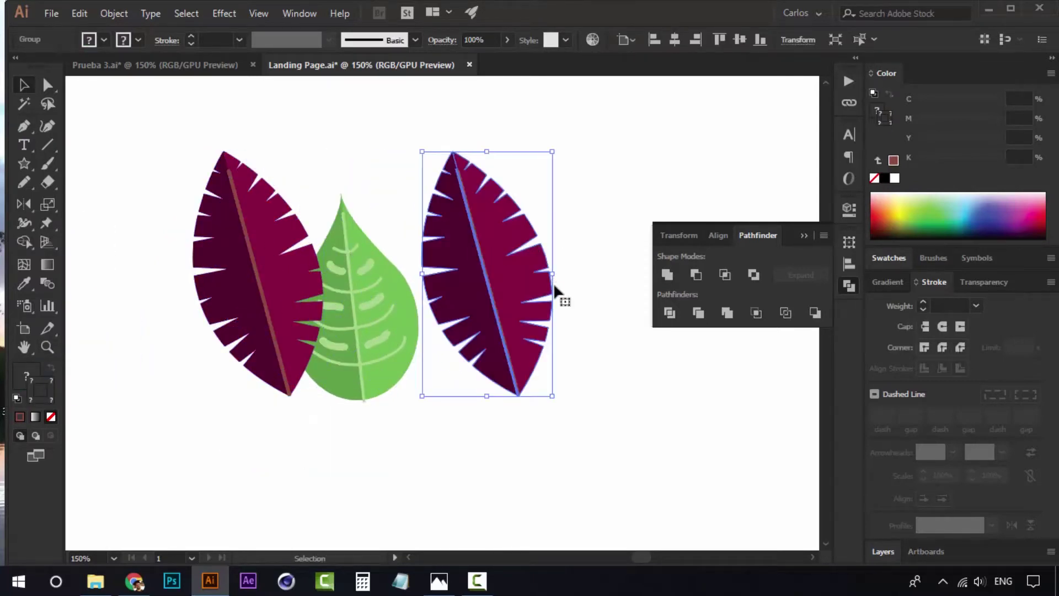
Step: Rotate the copied maroon leaf clockwise, place it against the green leaf's free side, and send it to the back
left_click_drag(563, 288, 538, 336)
left_click_drag(524, 226, 498, 218)
right_click(498, 218)
mouse_move(607, 386)
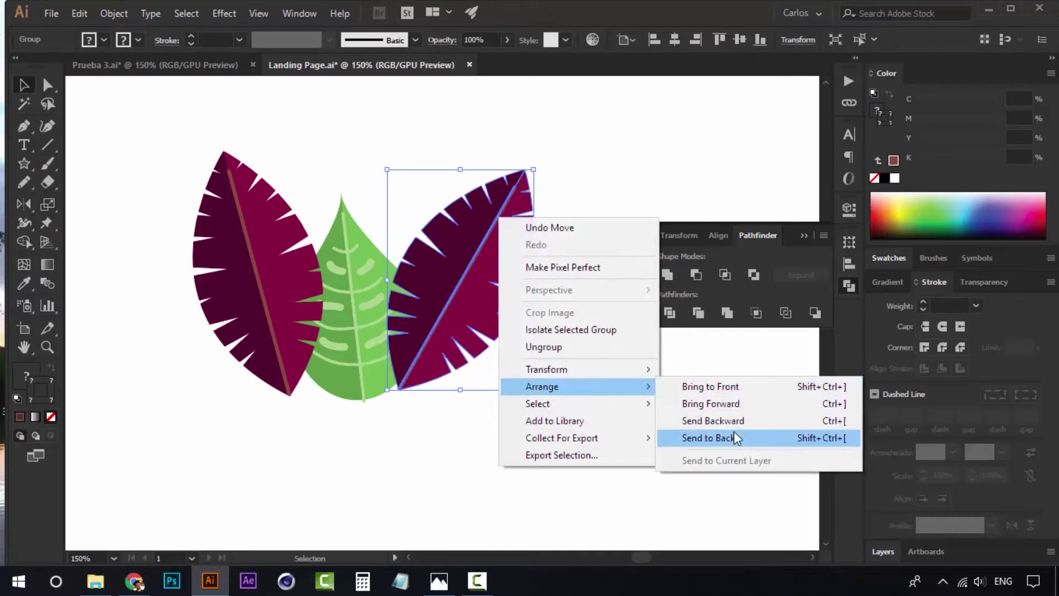
left_click(728, 436)
left_click(511, 315)
Step: Move the tilted maroon leaf out of the cluster to the empty area above the toucan, near the color palette
scroll(355, 355, "down", 3)
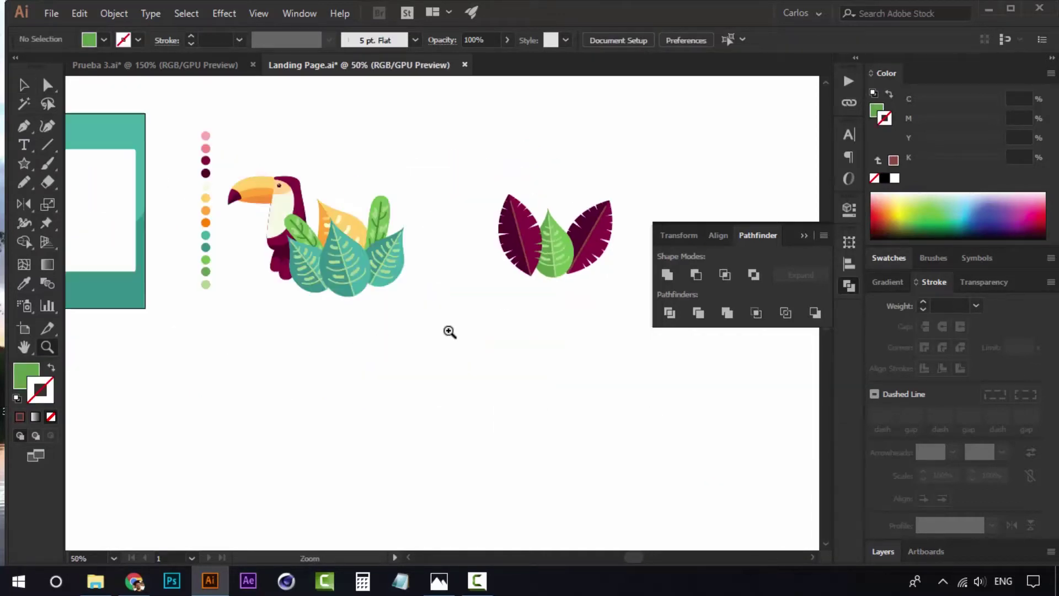
left_click_drag(527, 284, 209, 158)
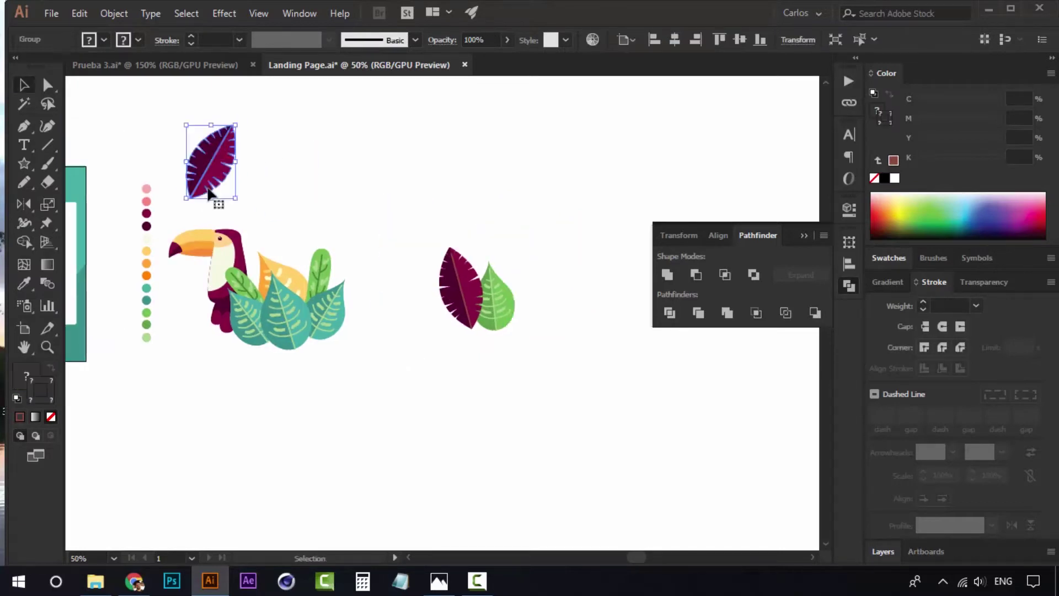
key("ctrl+1")
left_click(529, 352)
left_click_drag(532, 362, 157, 243)
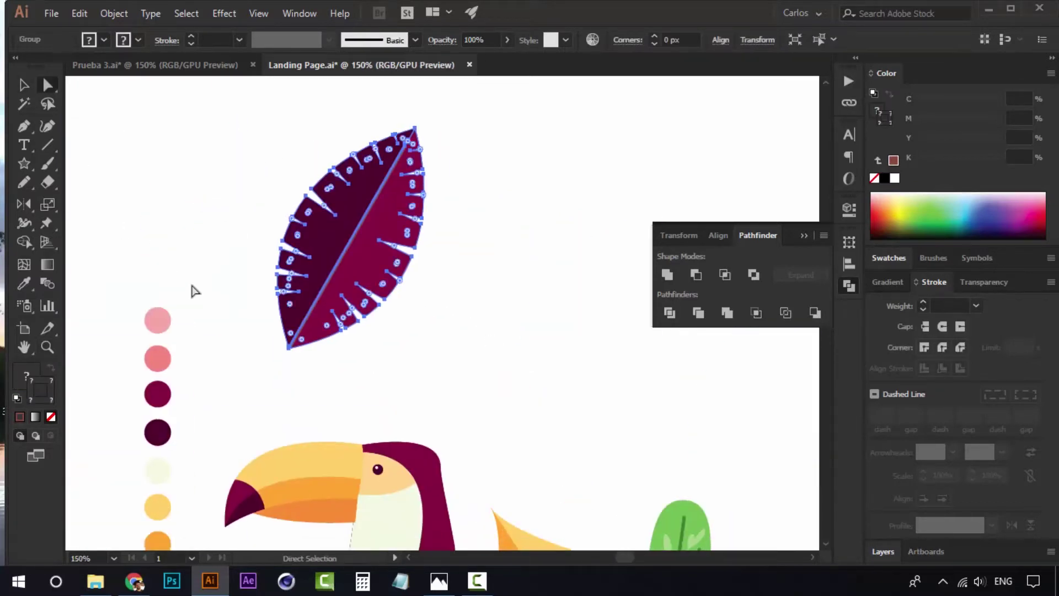
Step: Recolor the tilted leaf's right half with the coral pink sampled from the color palette
key("ctrl+shift+a")
key("a")
left_click(350, 264)
key("i")
left_click(161, 356)
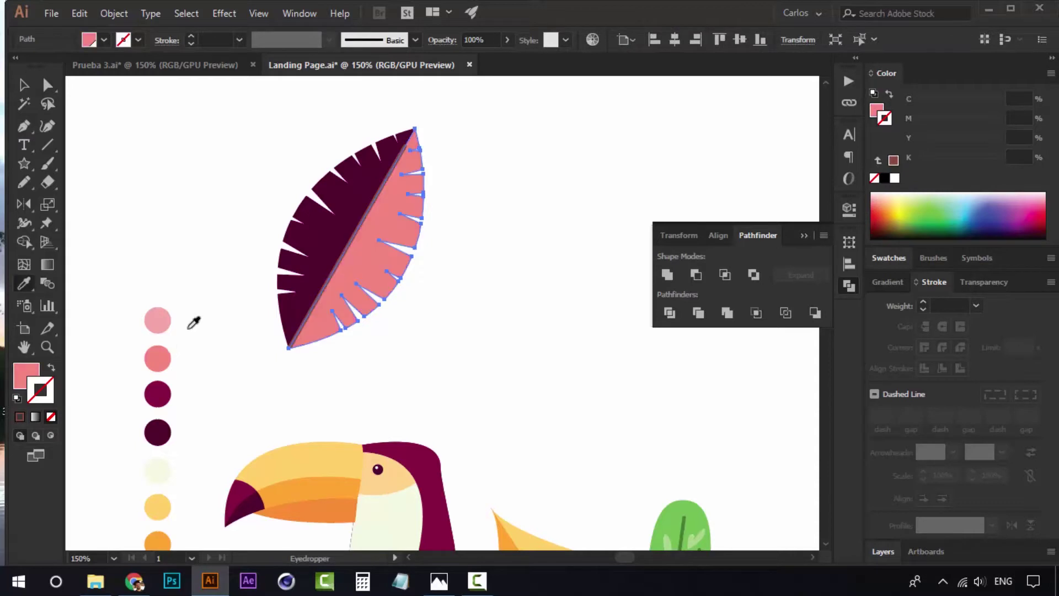
Step: Recolor the tilted leaf's left half with the light pink sampled from the color palette
key("a")
key("ctrl+shift+a")
left_click(317, 265)
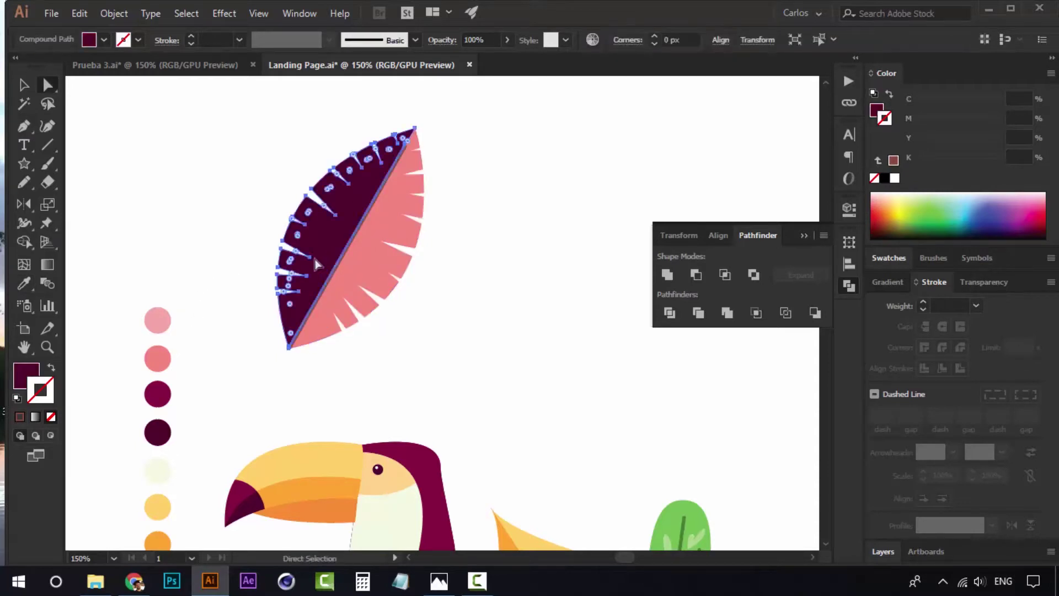
left_click(157, 320)
Step: Give the leaf's midrib line the sampled pink at a 47% tint, applied as stroke with no fill
key("ctrl+shift+a")
key("a")
key("ctrl+equal")
key("ctrl+equal")
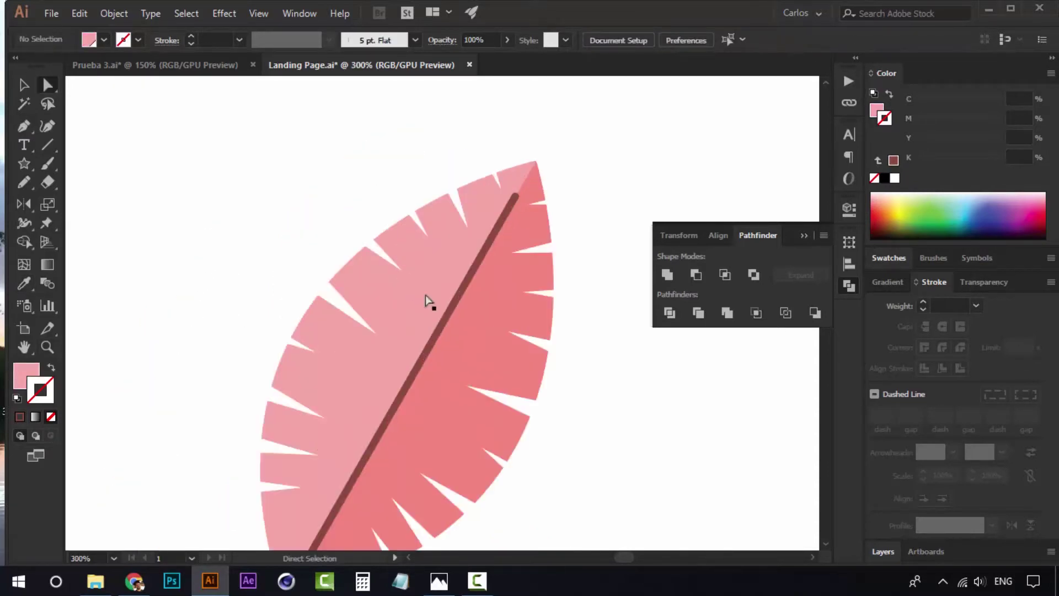
left_click(452, 307)
left_click_drag(516, 431, 484, 311)
key("i")
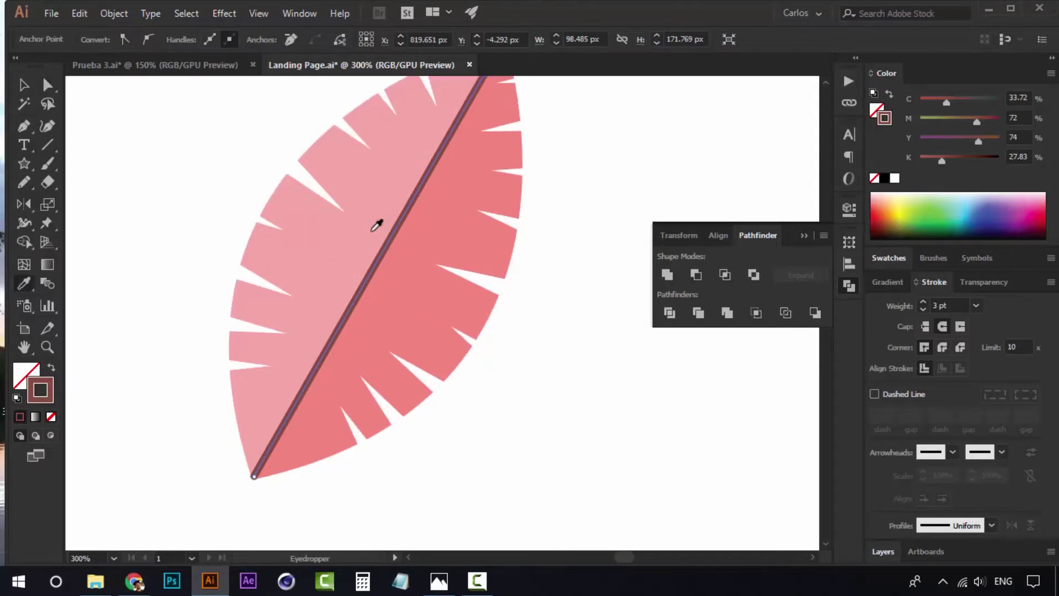
left_click(377, 226)
left_click(883, 109)
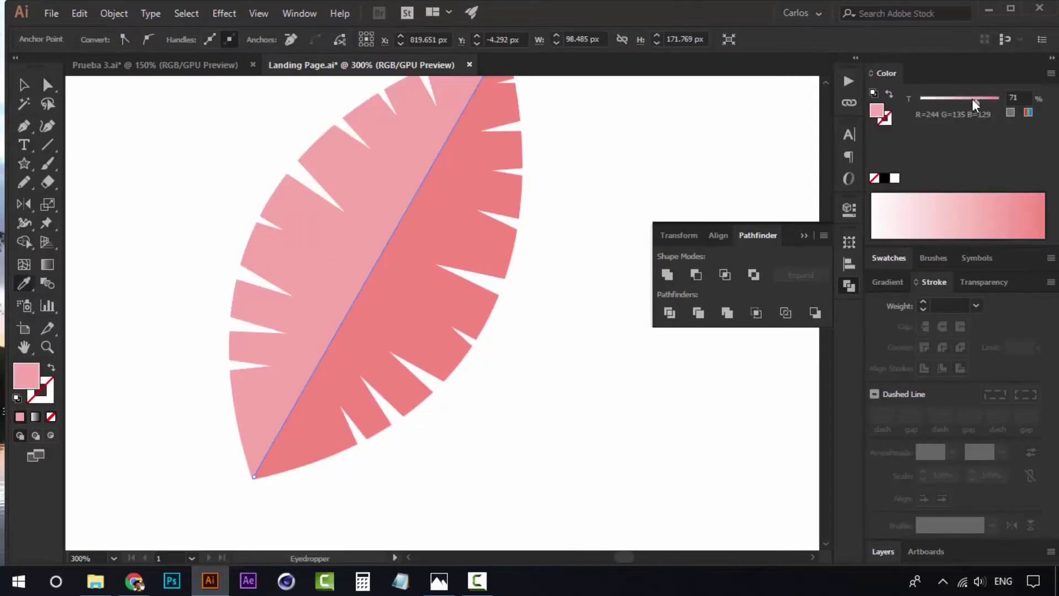
left_click_drag(972, 99, 957, 101)
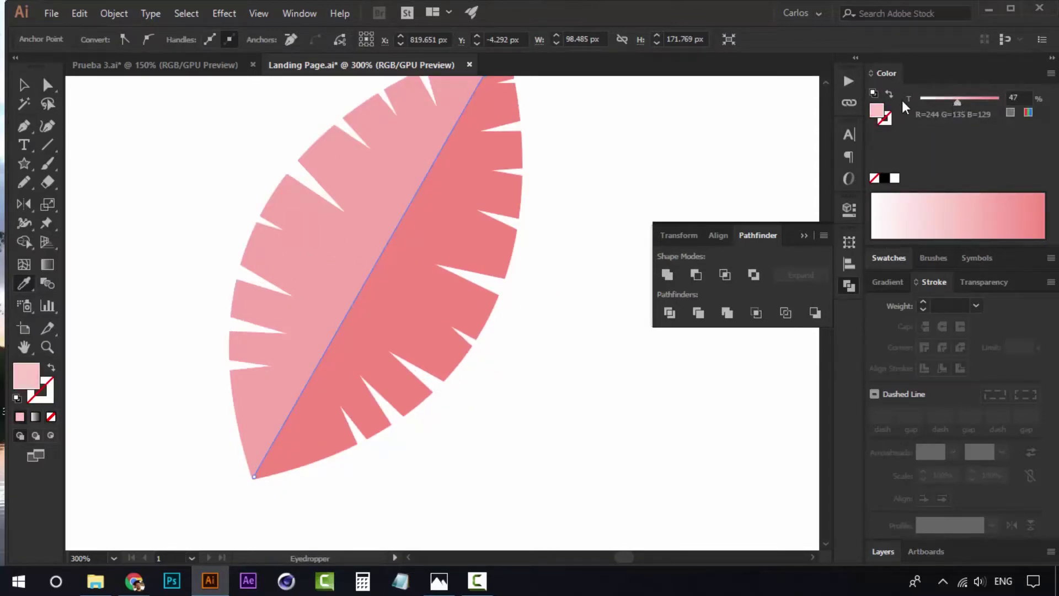
left_click(891, 113)
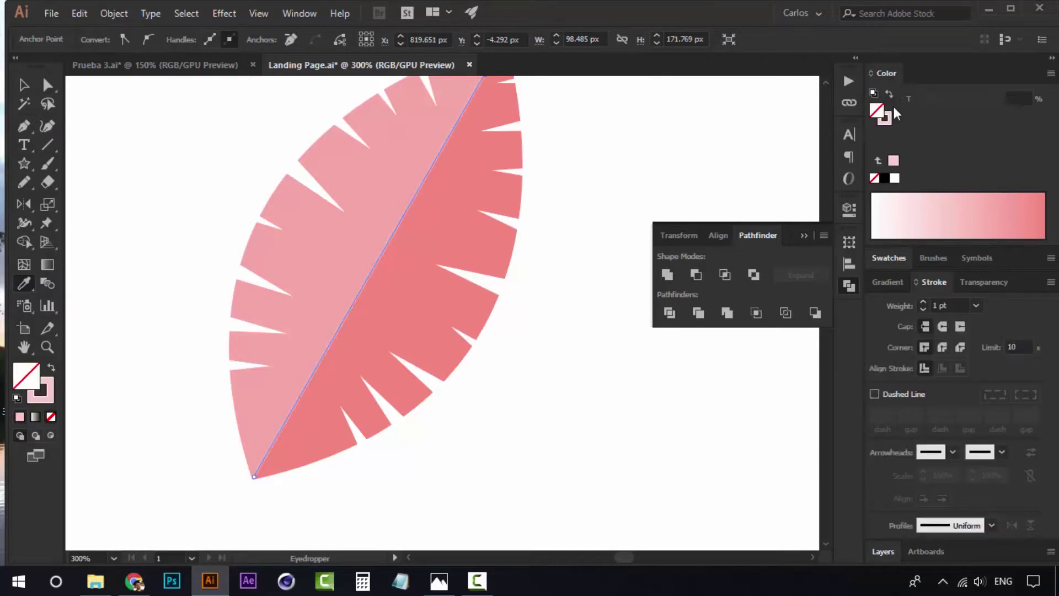
Step: Set the midrib's stroke weight to 3 pt with a round cap and round corners
left_click(924, 302)
left_click(924, 302)
left_click(941, 349)
key("a")
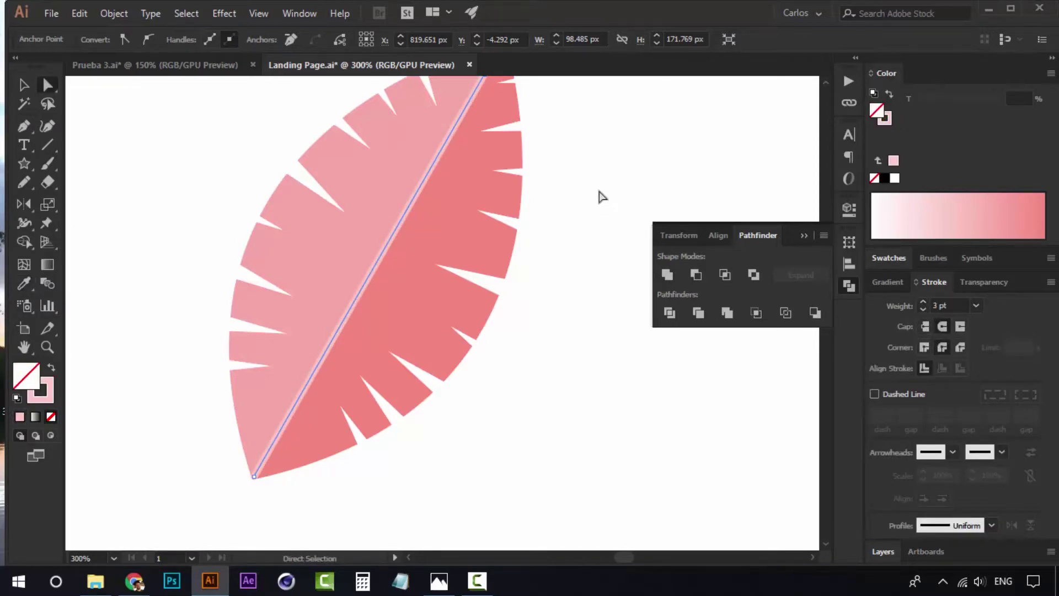
left_click(600, 196)
Step: Move the pink leaf back into the cluster, beside the green leaf and opposite the maroon leaf
key("z")
left_click(445, 298, "alt")
left_click(446, 299, "alt")
left_click(446, 300, "alt")
left_click_drag(498, 383, 212, 159)
scroll(248, 199, "up", 3)
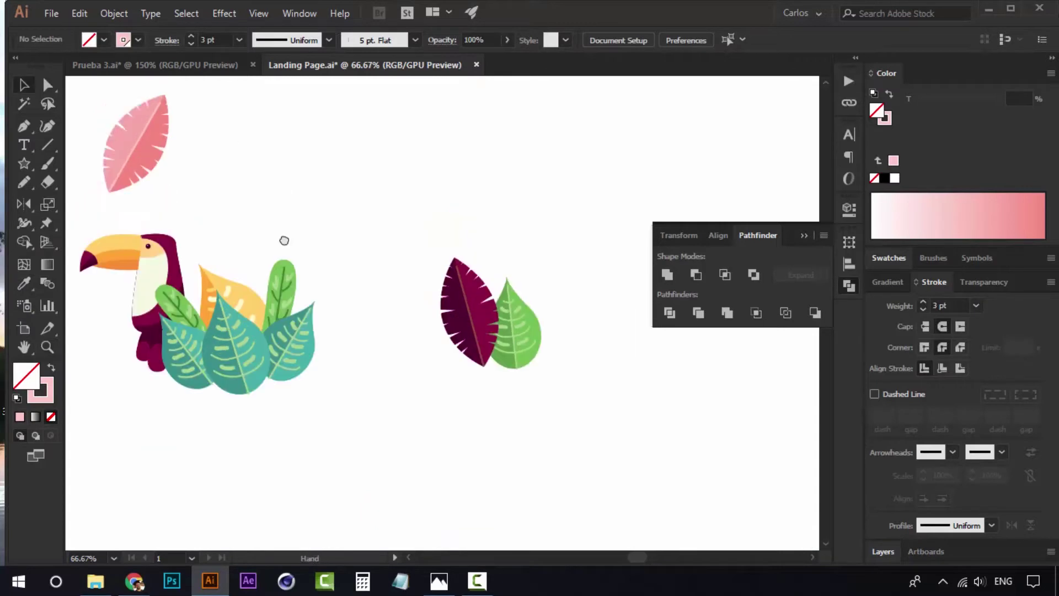
key("v")
left_click(124, 204)
left_click_drag(514, 320, 564, 354)
key("a")
key("v")
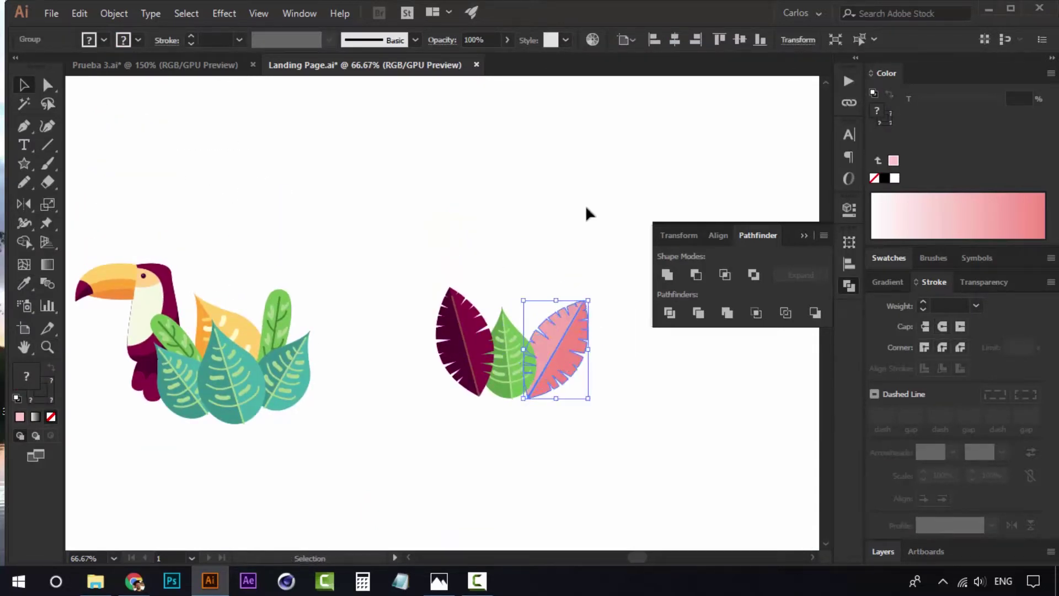
left_click(585, 213)
left_click(575, 317)
left_click(559, 257)
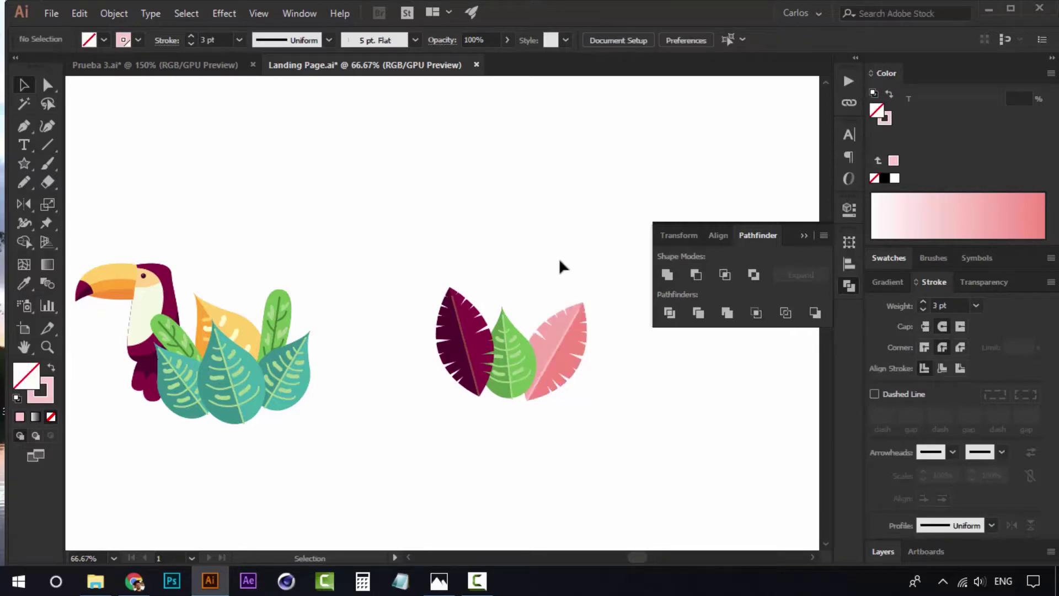
Step: Nudge the pink leaf into place and move the whole three-leaf cluster closer to the toucan's foliage
mouse_move(553, 347)
left_mouse_down()
mouse_move(504, 344)
mouse_move(557, 352)
mouse_move(559, 341)
left_mouse_up()
left_click(531, 299)
left_click(597, 265)
left_click_drag(591, 261, 418, 377)
left_click_drag(500, 349, 414, 305)
left_click(511, 161)
Step: Draw a circle with the Ellipse tool in the empty area beside the leaf cluster
left_click_drag(551, 229, 303, 284)
key("z")
left_click(405, 299)
left_click(404, 300)
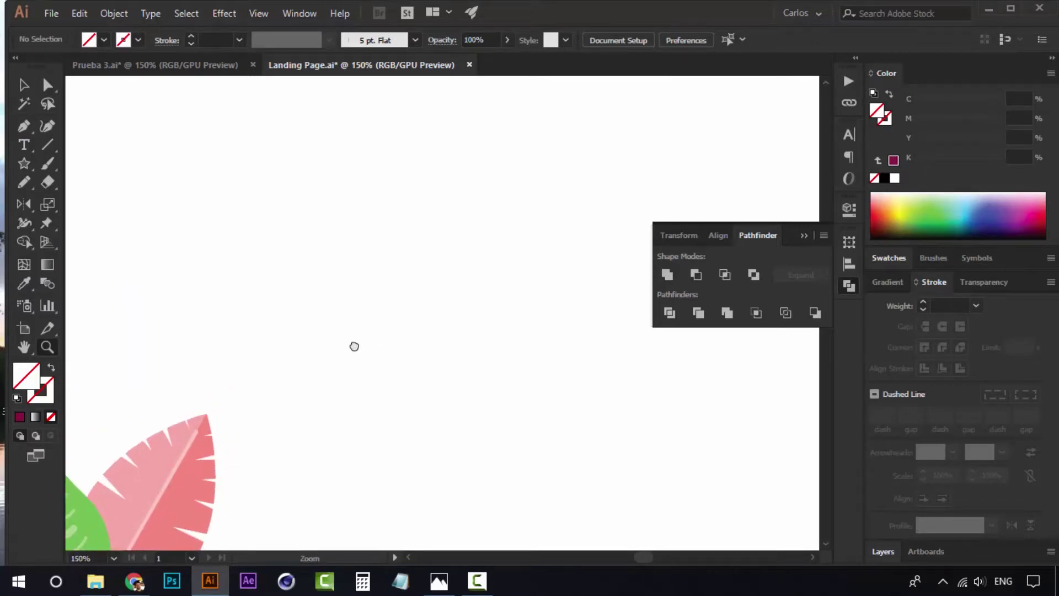
left_click_drag(441, 305, 278, 304)
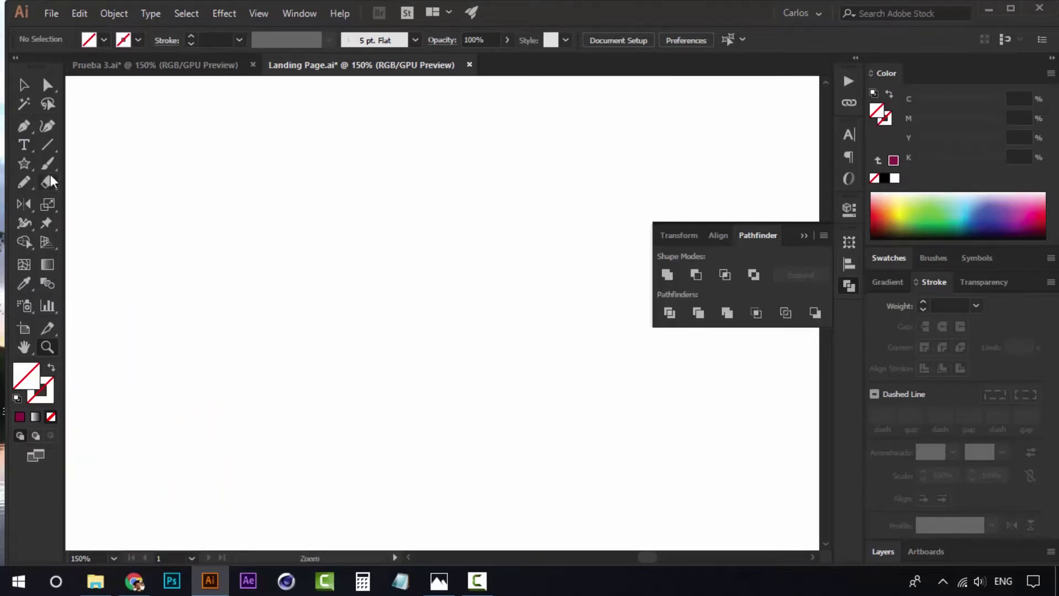
left_click(24, 164)
left_click(101, 200)
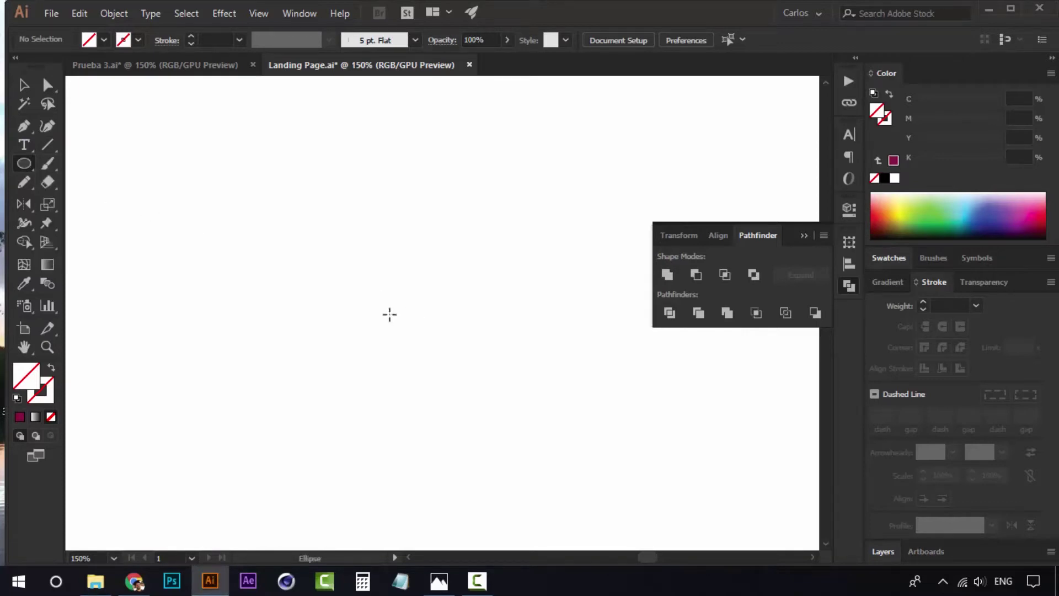
left_click_drag(390, 315, 356, 265)
Step: Fill the circle with the dark maroon sampled from the maroon leaf
key("z")
left_click(363, 336, "alt")
left_click(363, 336, "alt")
left_click(364, 336, "alt")
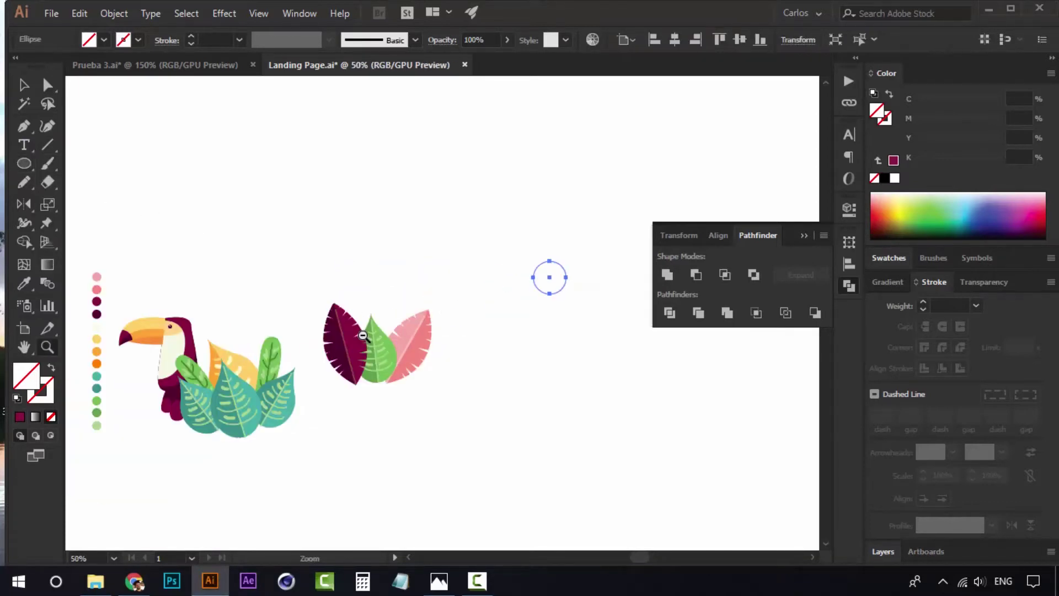
key("i")
left_click(335, 330)
Step: Move the dark maroon circle slightly down and to the right, leaving room above it for petals
key("z")
left_click(524, 312)
left_click(512, 300)
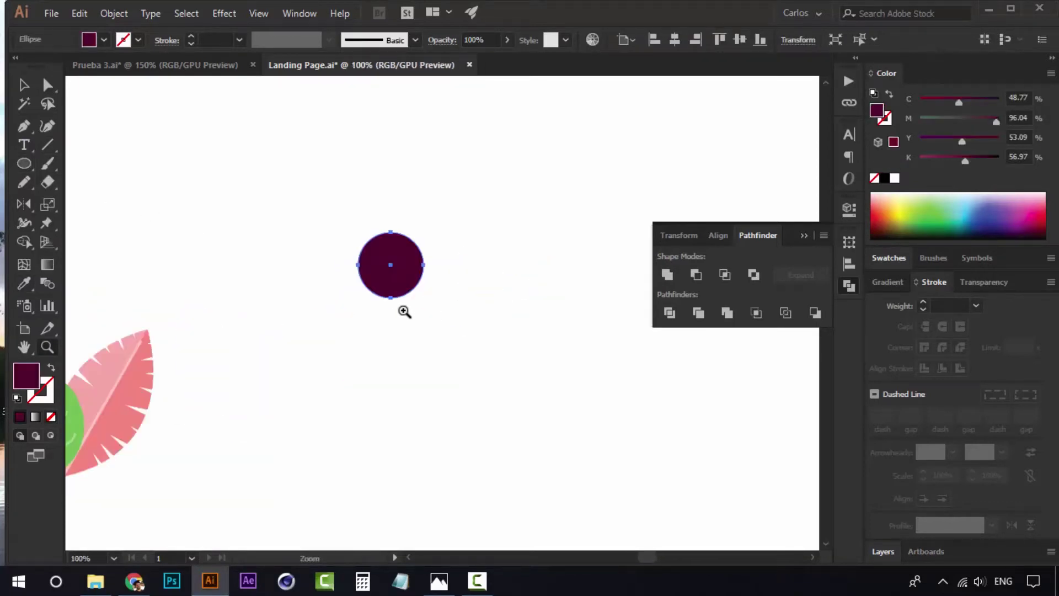
left_click(404, 310)
key("v")
left_click_drag(457, 260, 562, 235)
left_click_drag(537, 384, 325, 498)
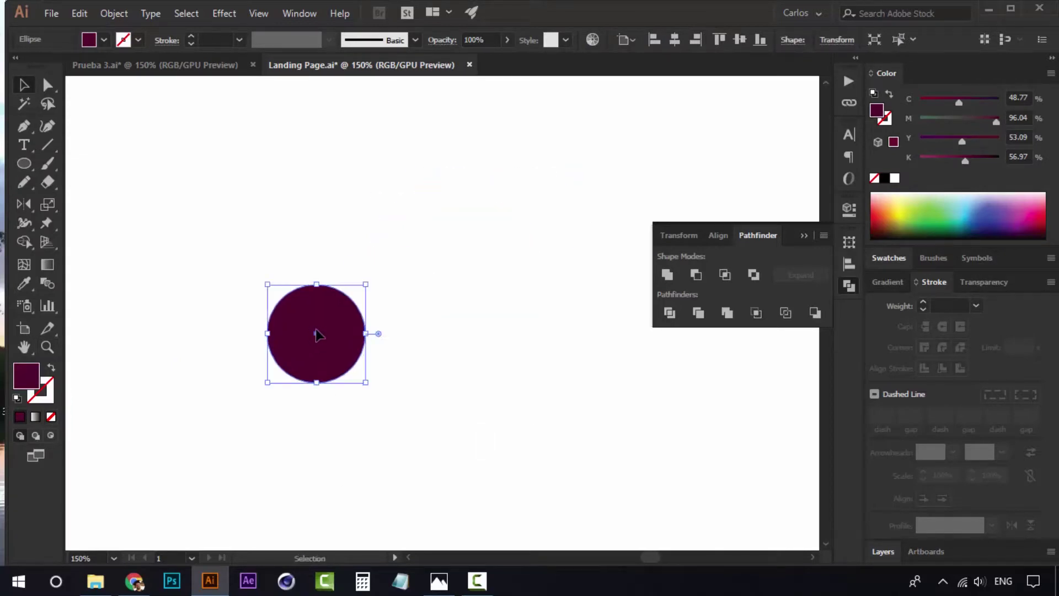
left_click_drag(310, 326, 354, 368)
left_click(243, 302)
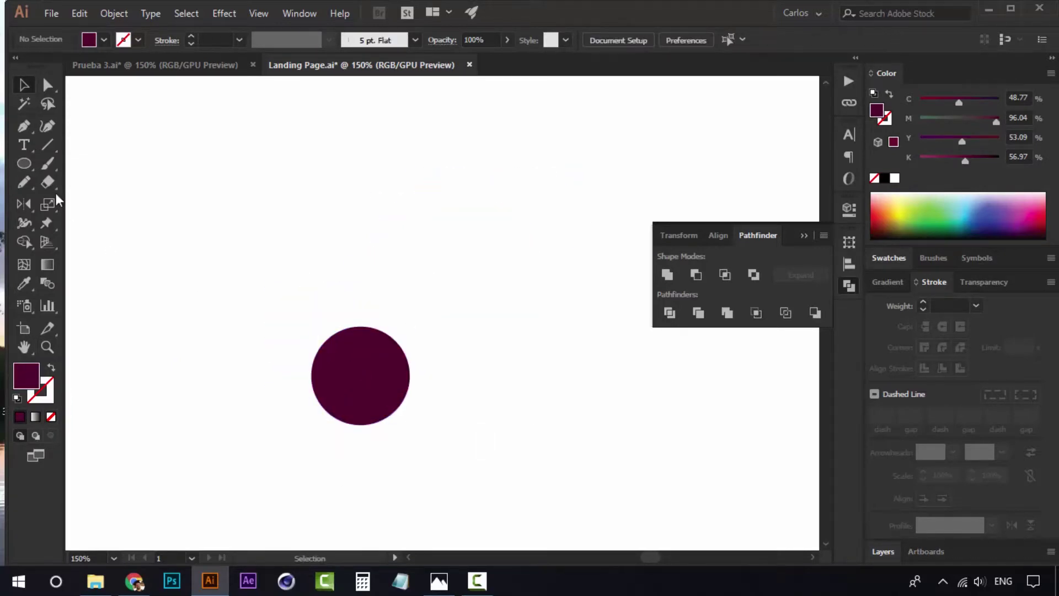
Step: Draw a closed rounded petal with the Pen tool, rising from inside the circle with its point at the base
left_click(28, 125)
left_click(336, 377)
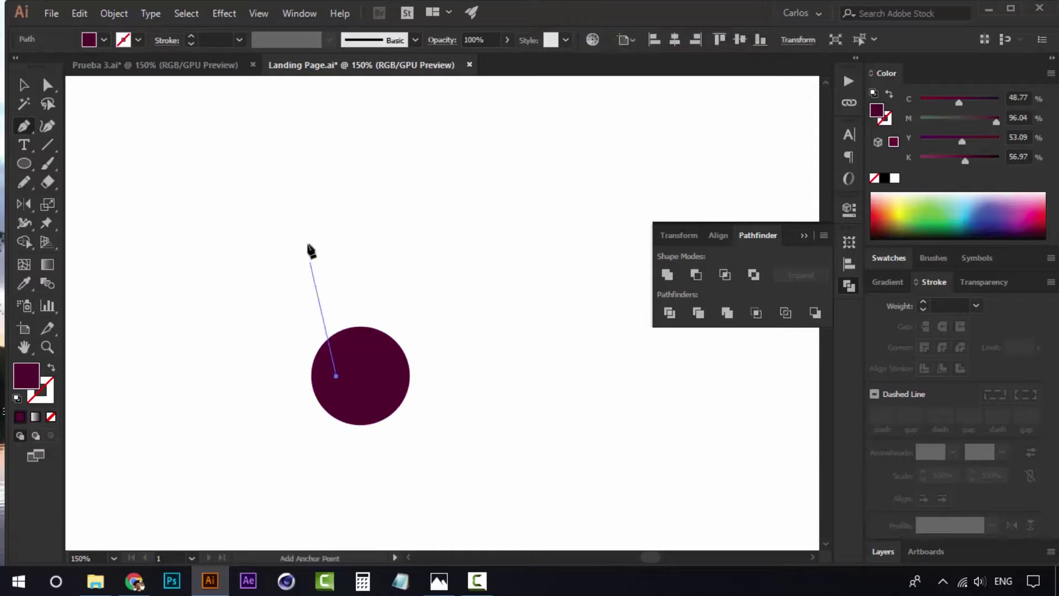
left_click_drag(321, 222, 381, 215)
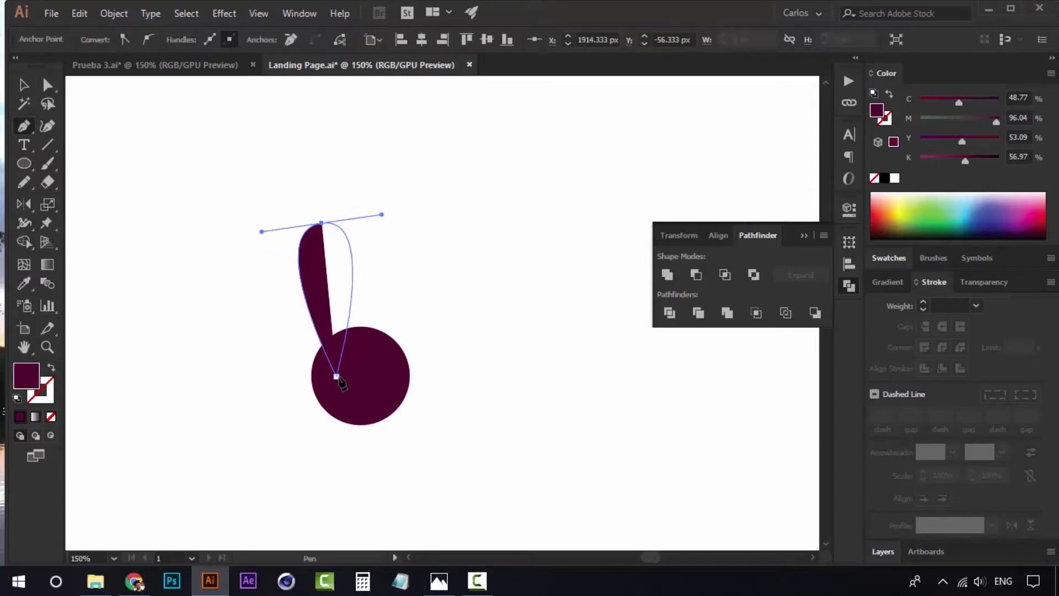
left_click(337, 378)
key("v")
left_click(440, 274)
Step: Recolor the petal with the coral pink sampled from the pink leaf
key("z")
left_click(391, 353, "alt")
left_click(392, 355, "alt")
left_click_drag(454, 263, 477, 278)
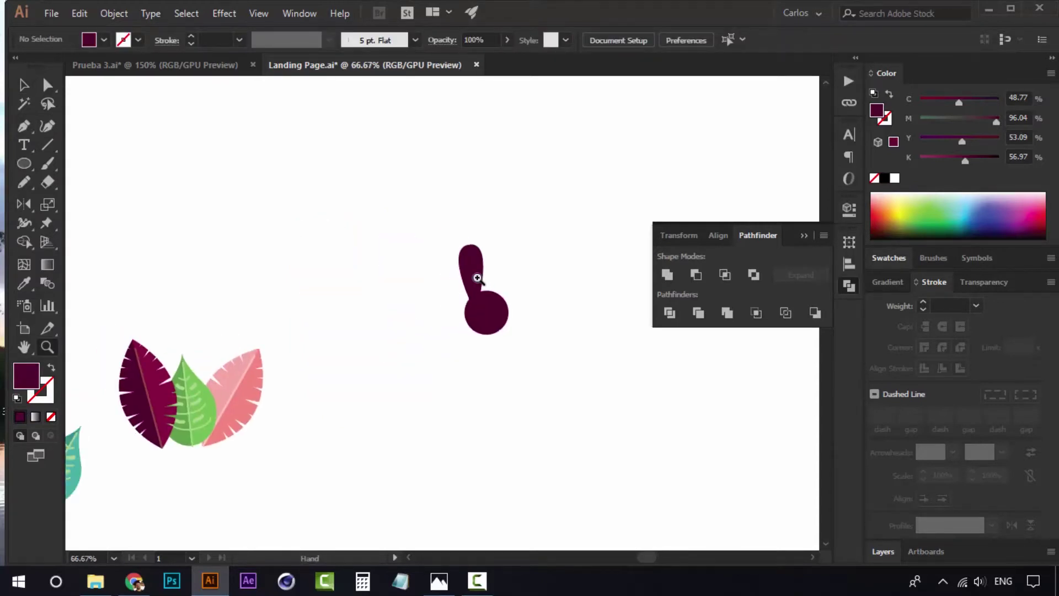
left_click(477, 267)
key("v")
left_click(432, 327)
left_click_drag(432, 331, 338, 249)
key("i")
left_click(193, 396)
key("v")
left_click(454, 244)
Step: Duplicate the petal and rotate the copy clockwise so both petals meet at the base like a heart
key("z")
left_click(374, 268)
left_click(376, 269)
key("v")
left_click_drag(458, 332, 358, 256)
left_click_drag(397, 299, 405, 320)
left_click(473, 257)
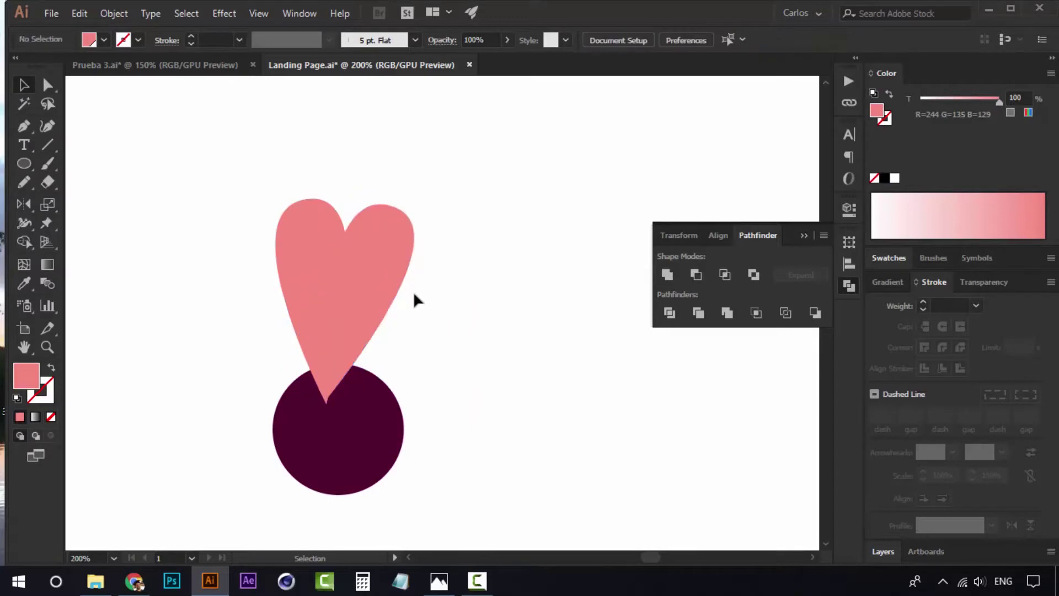
left_click_drag(389, 260, 296, 290)
left_click(472, 252)
Step: Group the two petals and send the group behind the dark circle
key("ctrl+g")
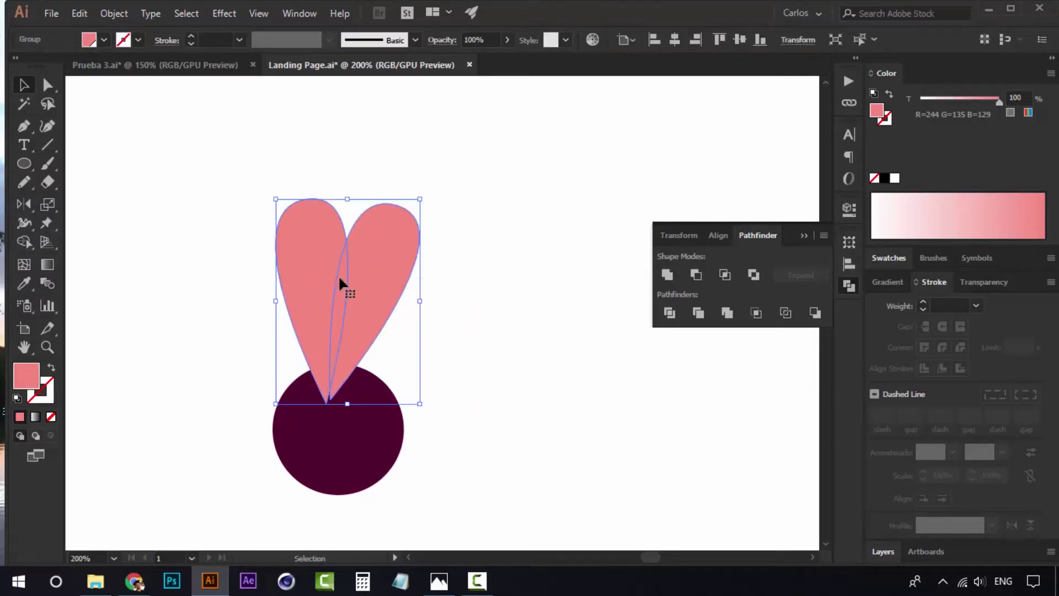
right_click(340, 279)
mouse_move(400, 451)
left_click(563, 499)
left_click(484, 315)
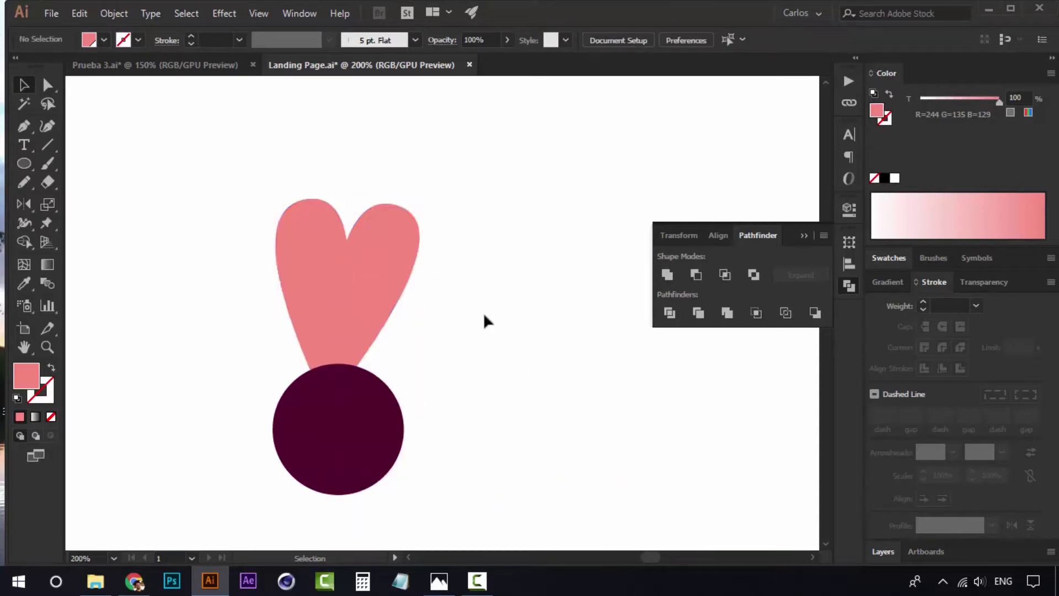
Step: Duplicate the petal pair and rotate the copy clockwise beside the original around the circle
scroll(408, 226, "down", 5)
mouse_move(335, 148)
left_mouse_down()
mouse_move(331, 164)
mouse_move(333, 149)
left_mouse_up()
key("space")
left_click_drag(364, 192, 386, 255)
left_click_drag(355, 226, 482, 251)
left_click_drag(561, 256, 567, 276)
left_click(589, 286)
left_click_drag(495, 265, 481, 231)
Step: Duplicate two petal pairs together, rotate the copies clockwise, and fit them around the circle's lower right
left_click(548, 352)
left_click(420, 312, "alt")
left_click(421, 313)
left_click(377, 215, "shift")
left_click_drag(377, 215, 407, 323)
left_click_drag(561, 350, 362, 473)
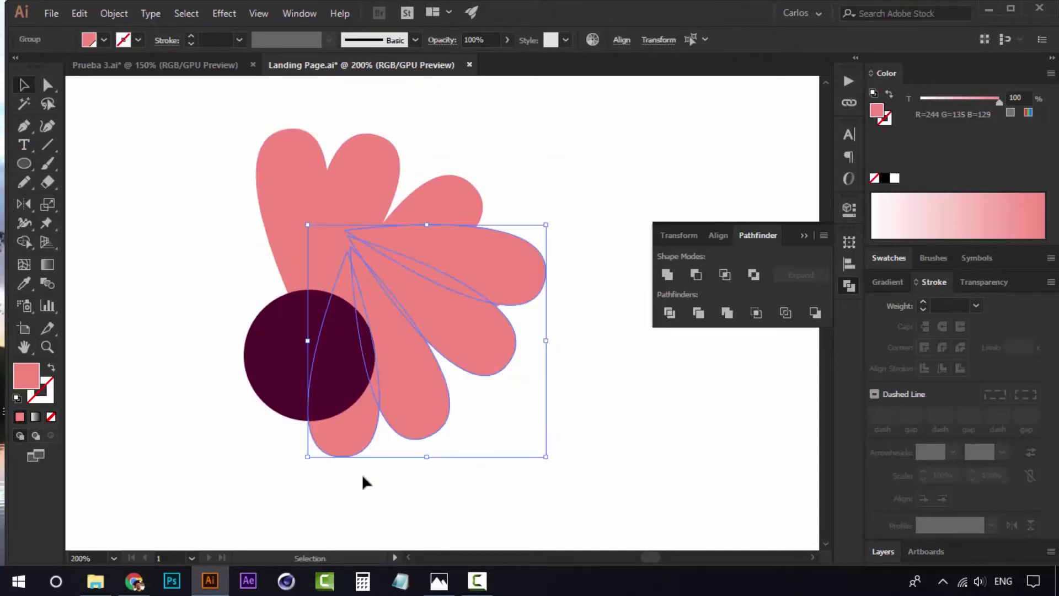
left_click_drag(494, 352, 463, 448)
Step: Complete the petal ring around the circle's left side with rotated copies and adjust the top pair's position
left_click_drag(588, 397, 593, 356)
left_click(593, 353)
left_click(596, 309, "alt")
left_click(497, 294)
left_click_drag(496, 298, 485, 198)
left_click_drag(298, 287, 431, 153)
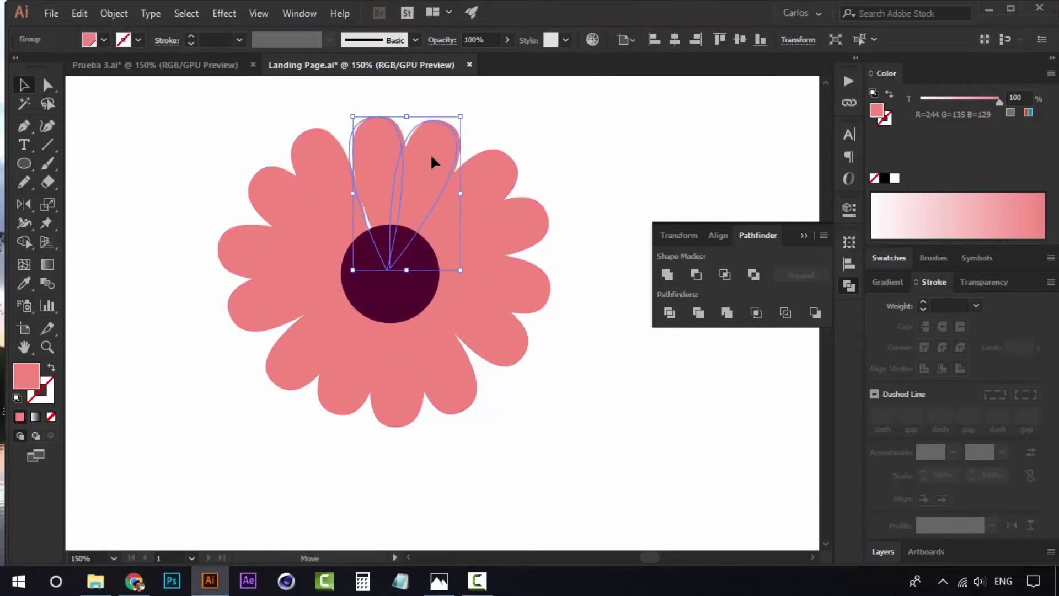
key("ctrl+shift+a")
scroll(420, 357, "down", 2)
scroll(385, 339, "up", 2)
left_click_drag(407, 372, 407, 369)
left_click(388, 442)
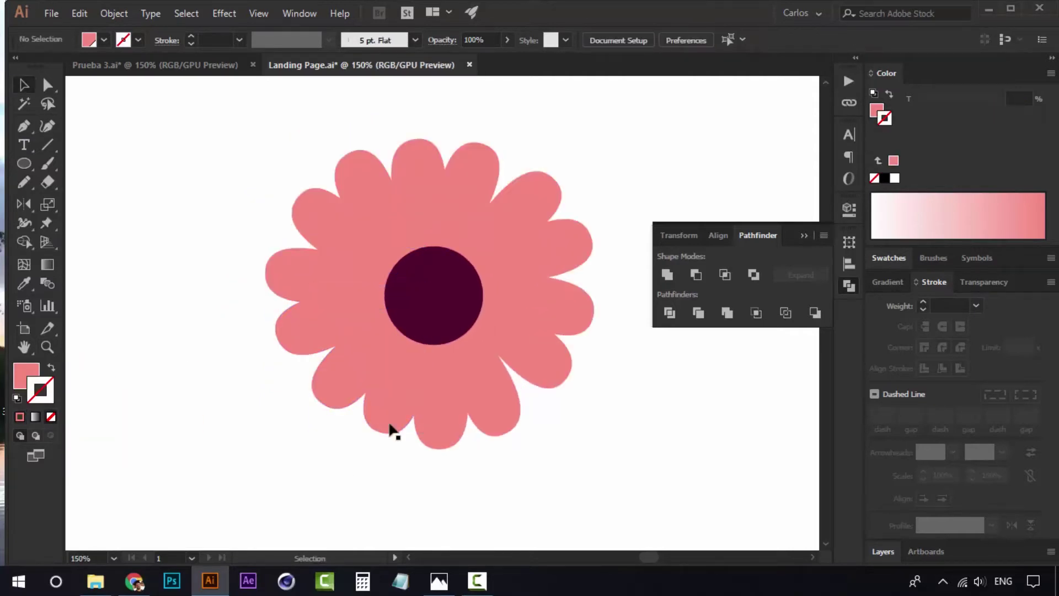
Step: Enlarge the dark maroon circle at the flower's center proportionally
scroll(405, 284, "down", 2)
scroll(440, 311, "up", 1)
left_click(423, 295)
left_click_drag(438, 310, 446, 318)
left_click(509, 148)
left_click_drag(503, 185, 499, 218)
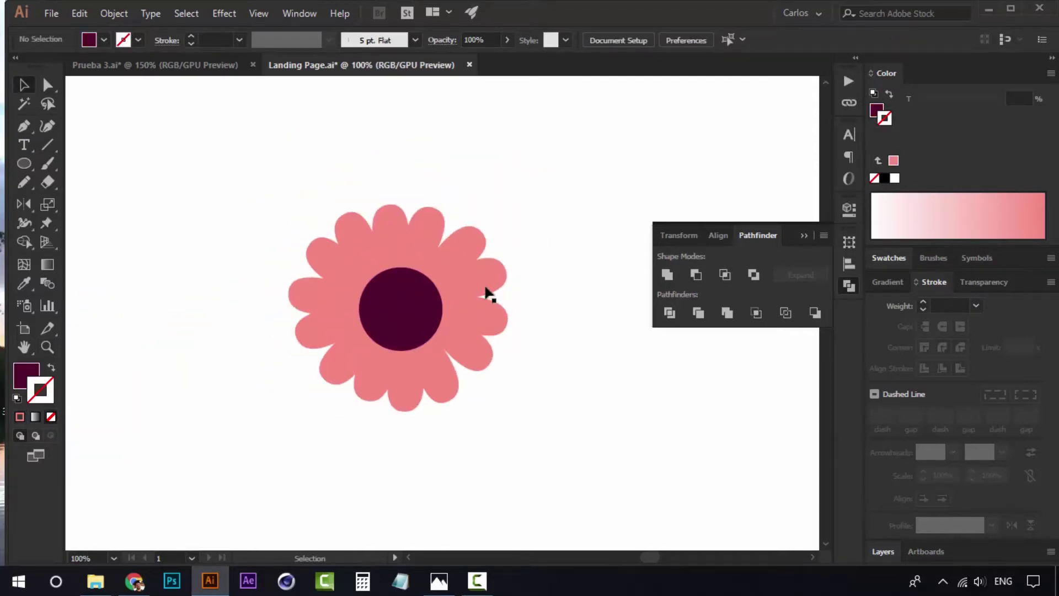
Step: Draw a straight vertical line from the flower's dark center down below the petals as a stem
left_click_drag(448, 355, 411, 253)
left_click(49, 144)
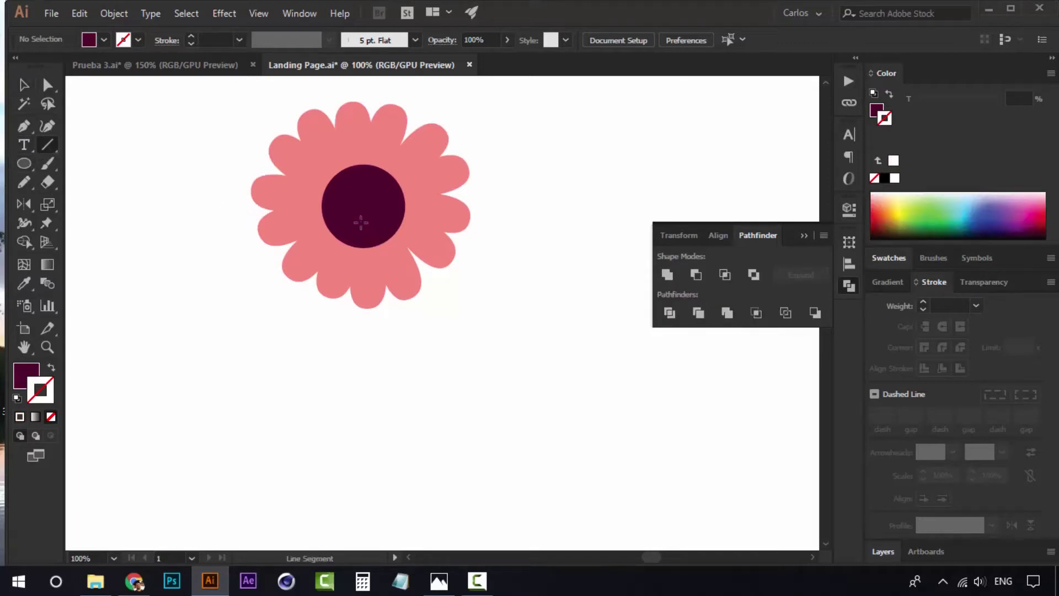
left_click_drag(361, 430, 361, 429)
Step: Sample the light green of the existing striped leaf onto the flower's stem line
key("z")
left_click(343, 424, "alt")
left_click(342, 423, "alt")
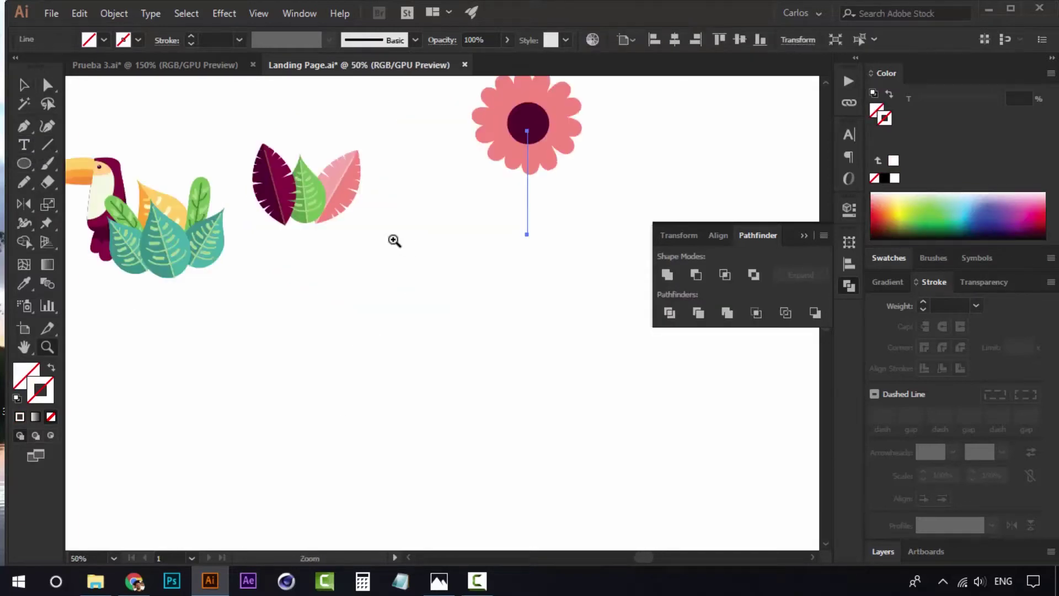
left_click(315, 216)
left_click_drag(557, 216, 432, 281)
key("z")
left_click(433, 276)
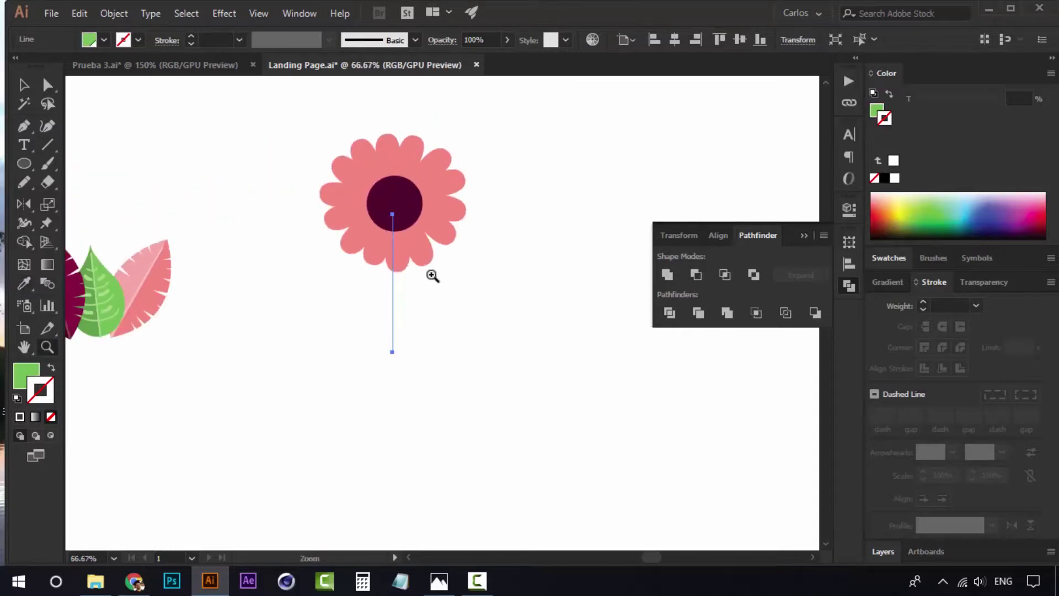
left_click(432, 276)
left_click(432, 276)
Step: Give the stem line a 20 pt green stroke with no fill
key("v")
left_click(924, 302)
left_click(924, 303)
left_click(924, 303)
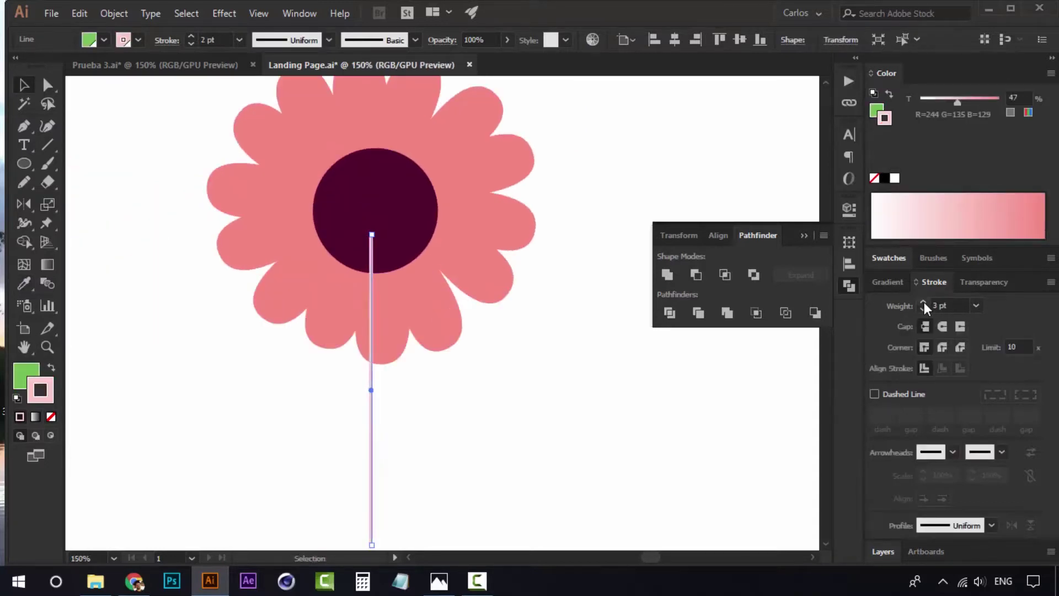
left_click(924, 303)
left_click(923, 303)
left_click(889, 94)
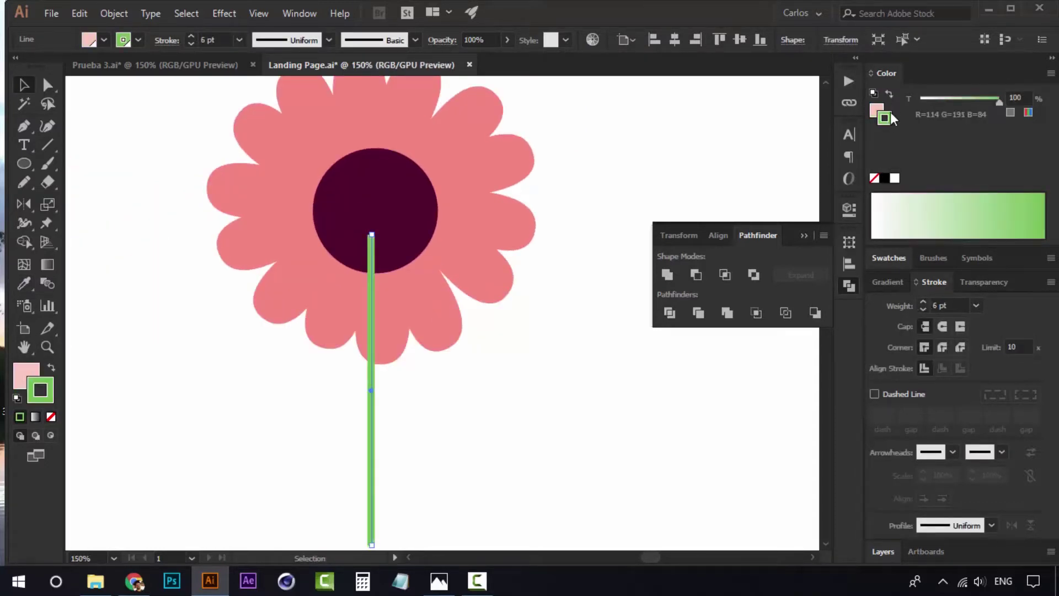
left_click(874, 177)
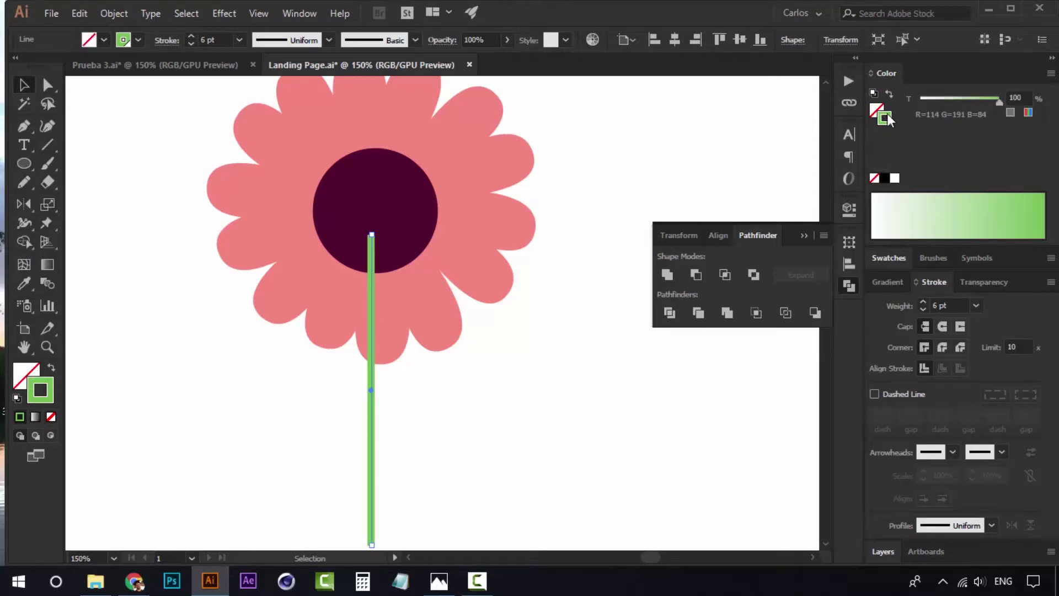
left_click(924, 302)
left_click(924, 301)
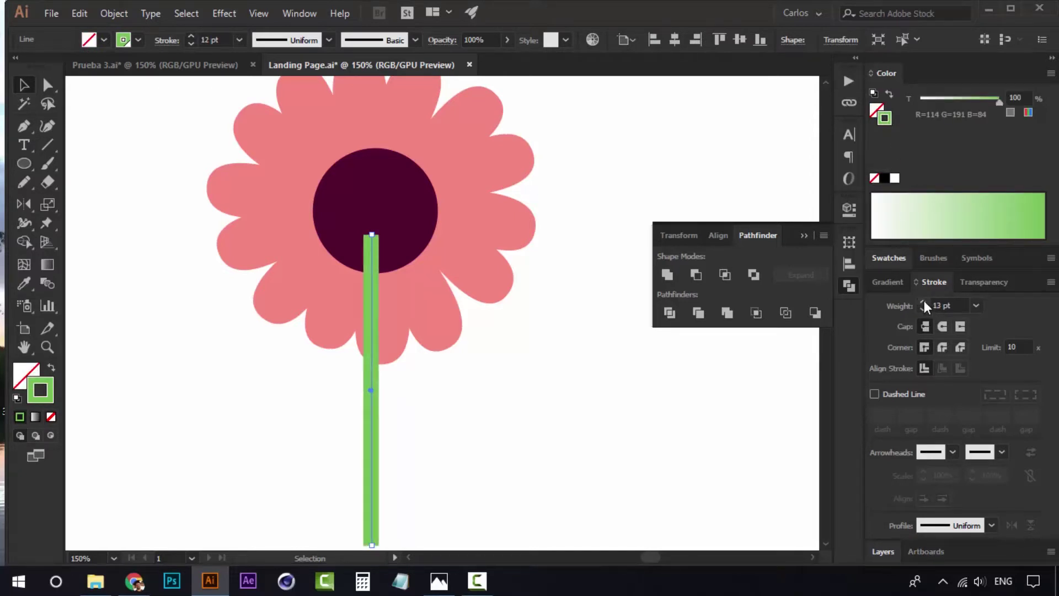
left_click(924, 301)
left_click(924, 300)
Step: Send the green stem to the back, behind the petals and the dark center
left_click_drag(528, 381, 475, 326)
right_click(324, 226)
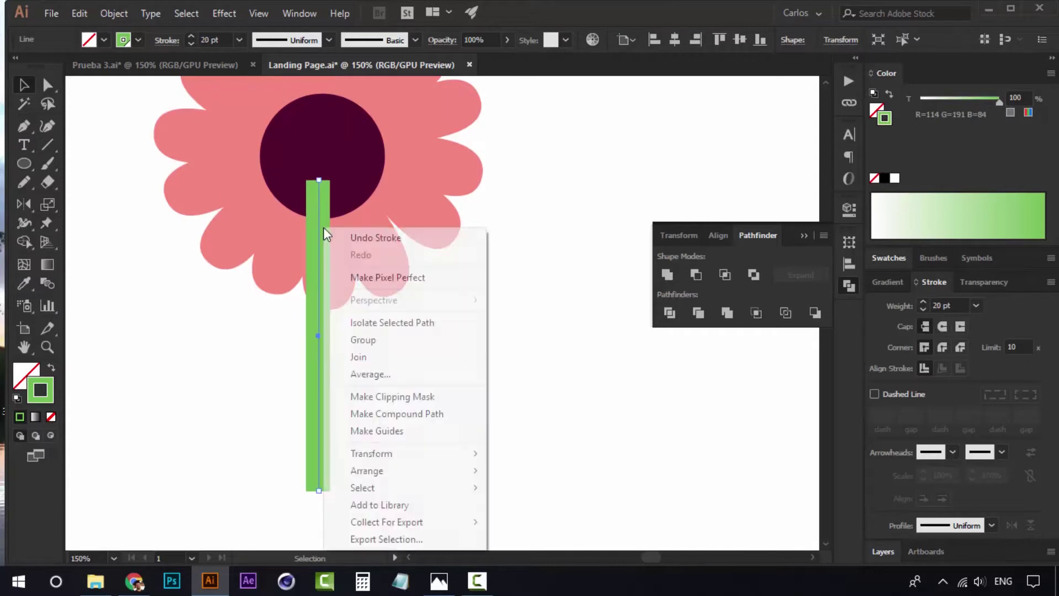
mouse_move(413, 470)
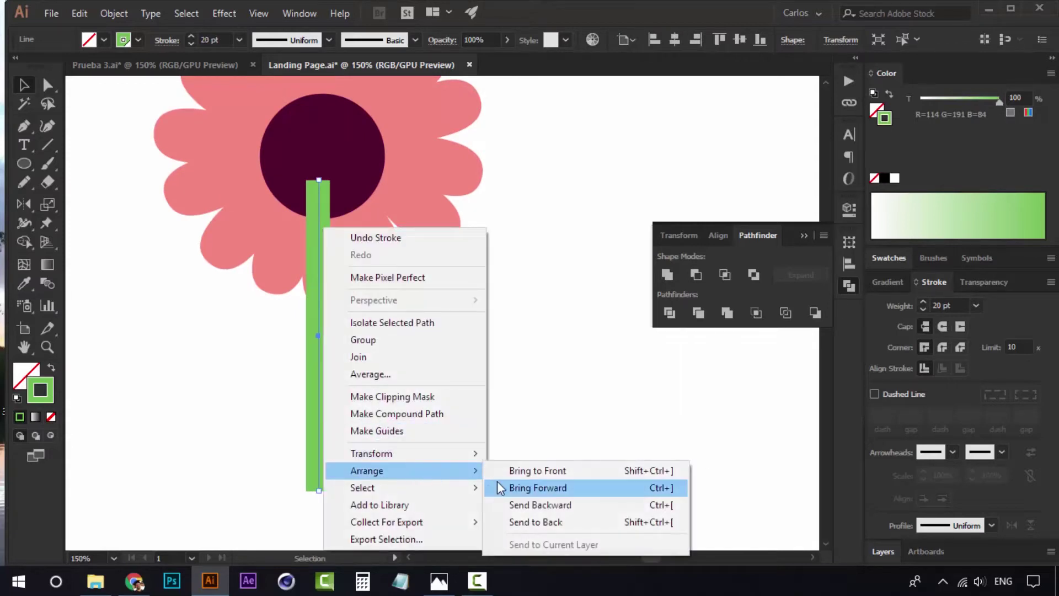
left_click(549, 522)
left_click(480, 416)
Step: Draw a closed pointed leaf about 40 px wide and 123 px tall beside the stem, with green fill and no stroke
scroll(480, 416, "down", 2)
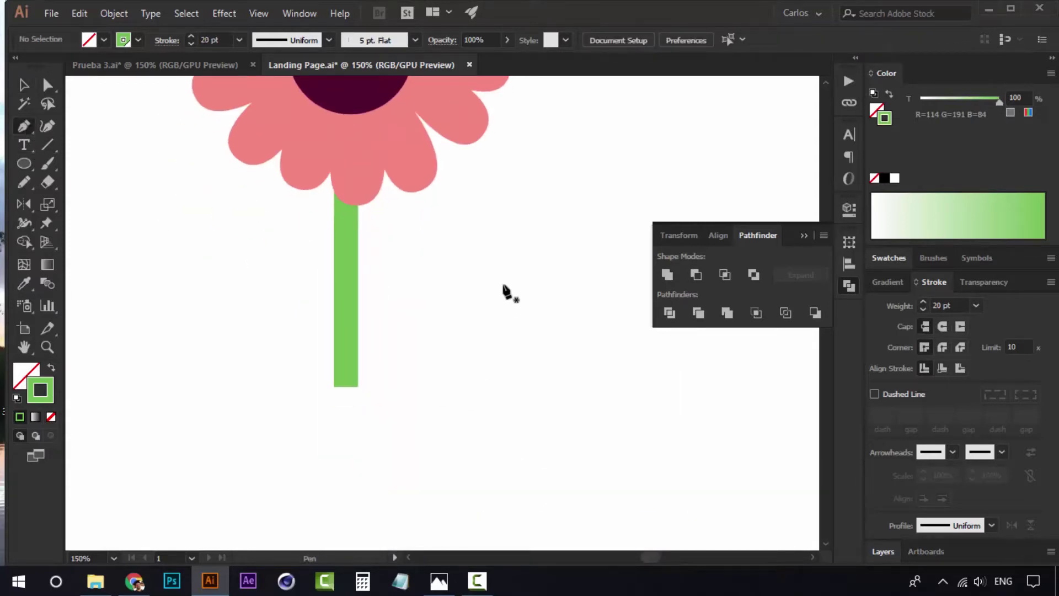
left_click(486, 213)
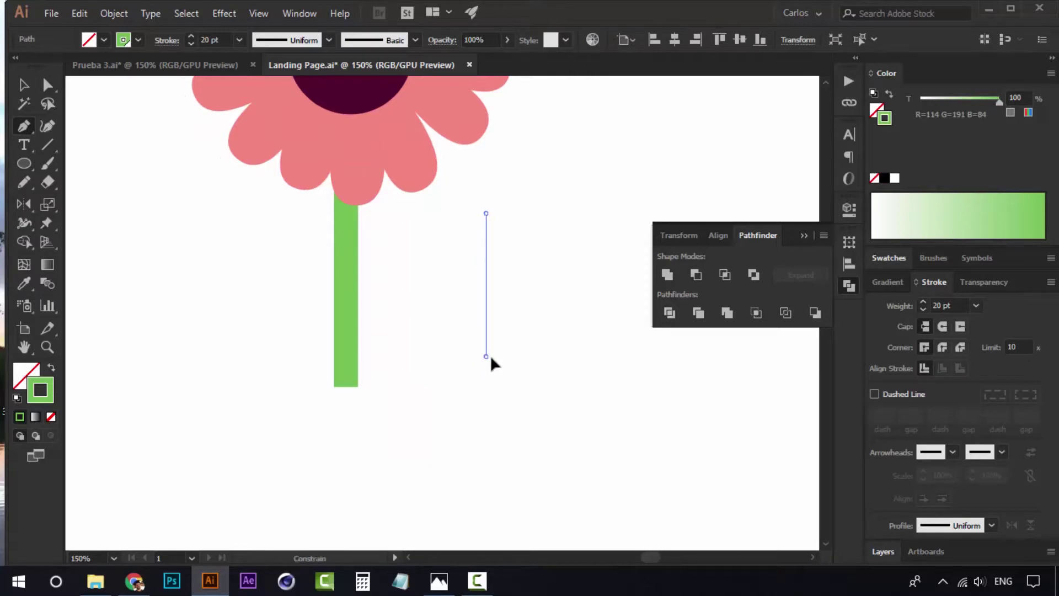
mouse_move(537, 419)
left_mouse_down()
mouse_move(541, 434)
mouse_move(542, 425)
left_mouse_up()
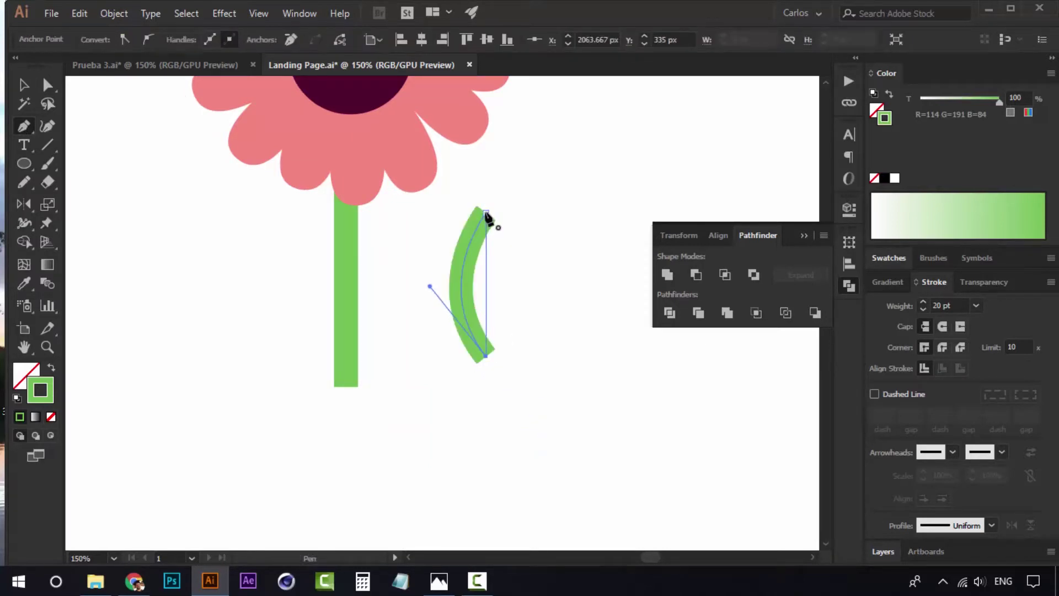
mouse_move(429, 170)
left_mouse_down()
mouse_move(412, 113)
mouse_move(439, 126)
left_mouse_up()
key("v")
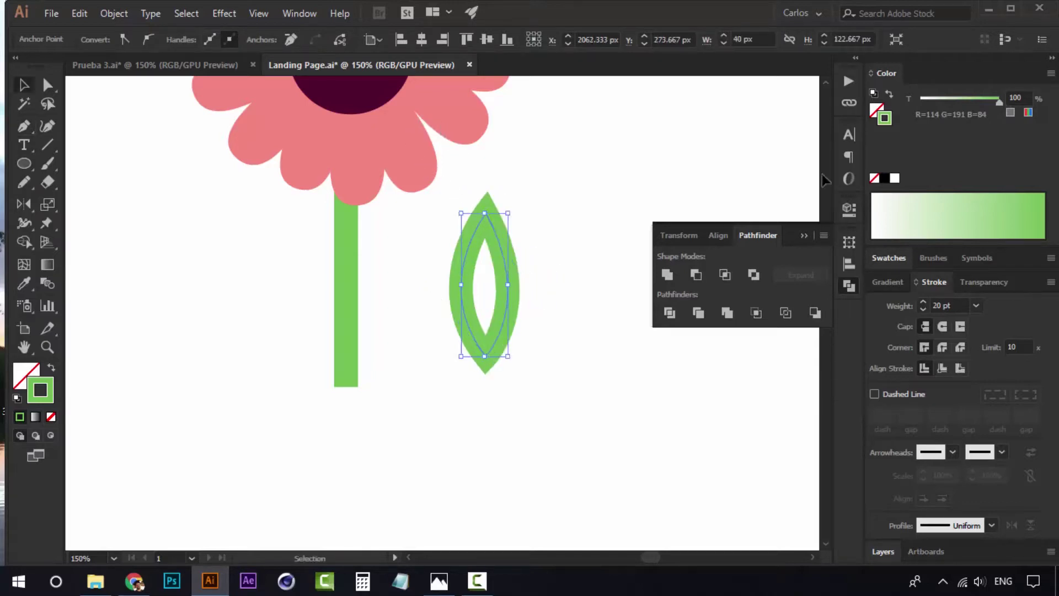
left_click(890, 95)
left_click(577, 219)
left_click(486, 297)
left_click_drag(470, 282, 501, 298)
Step: Split the leaf lengthwise by dividing it with a rectangle over its left half, then delete the excess outside the leaf
key("ctrl+shift+a")
left_click_drag(22, 152, 82, 162)
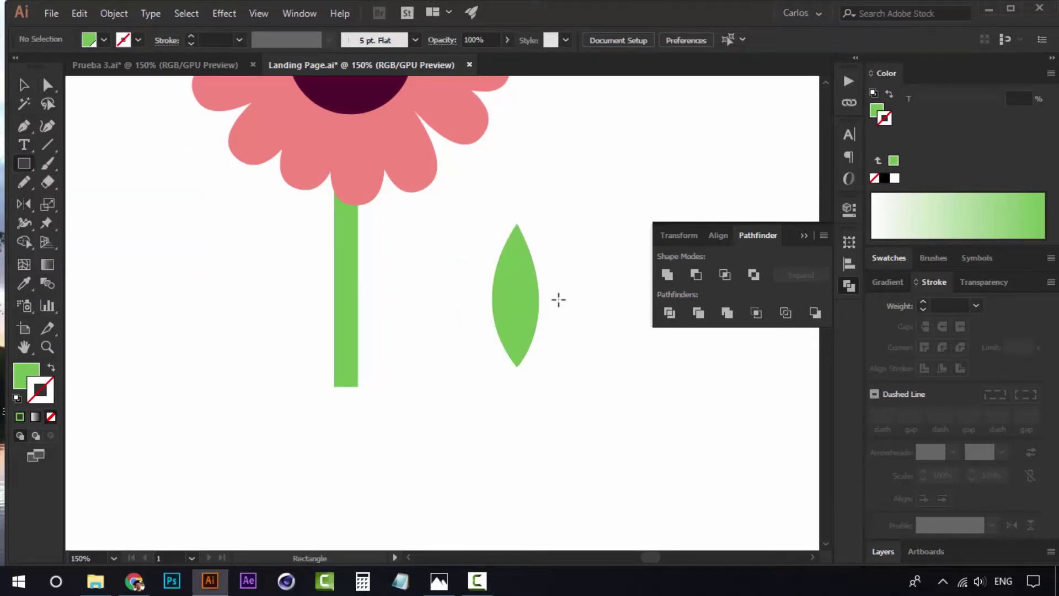
left_click_drag(459, 205, 518, 413)
key("v")
left_click(535, 295, "shift")
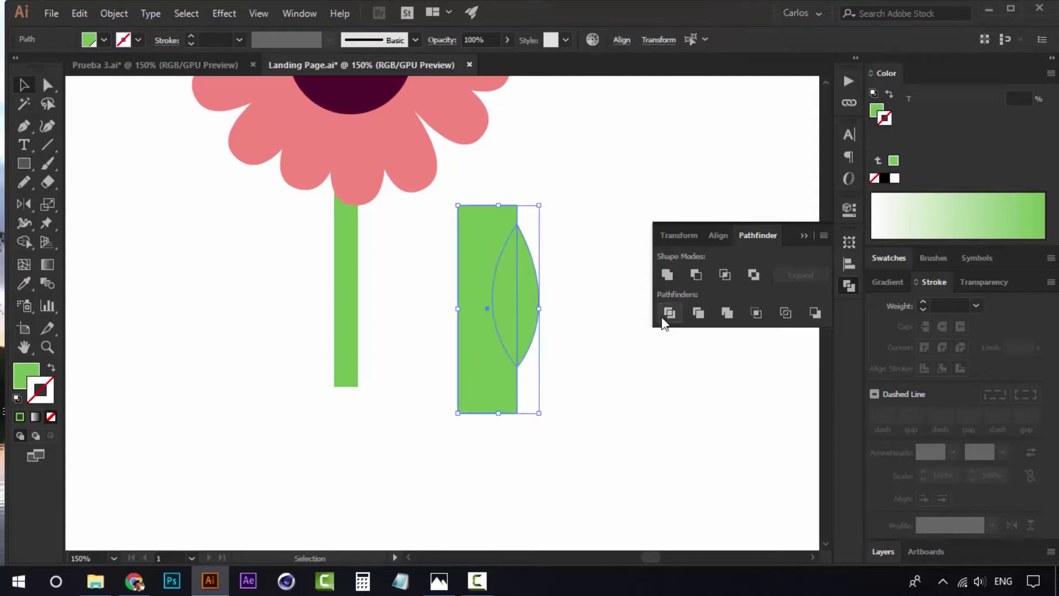
left_click(613, 322)
key("a")
left_click(494, 224)
key("Delete")
Step: Recolor the leaf's left half with the darker green sampled from the existing striped leaf
left_click(510, 343)
key("z")
left_click(447, 348, "alt")
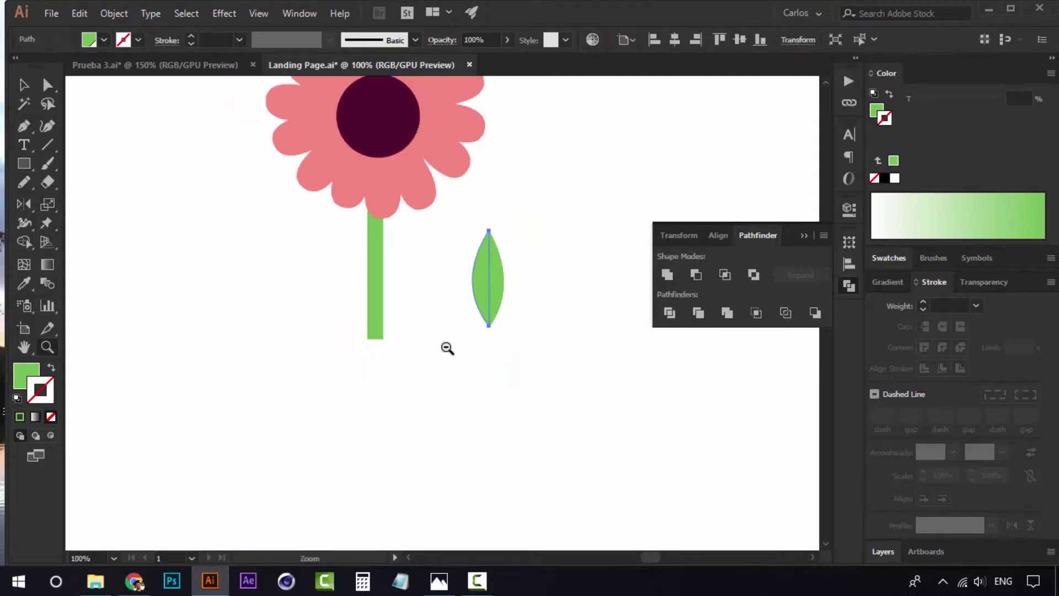
left_click(447, 348, "alt")
left_click_drag(413, 349, 617, 276)
key("i")
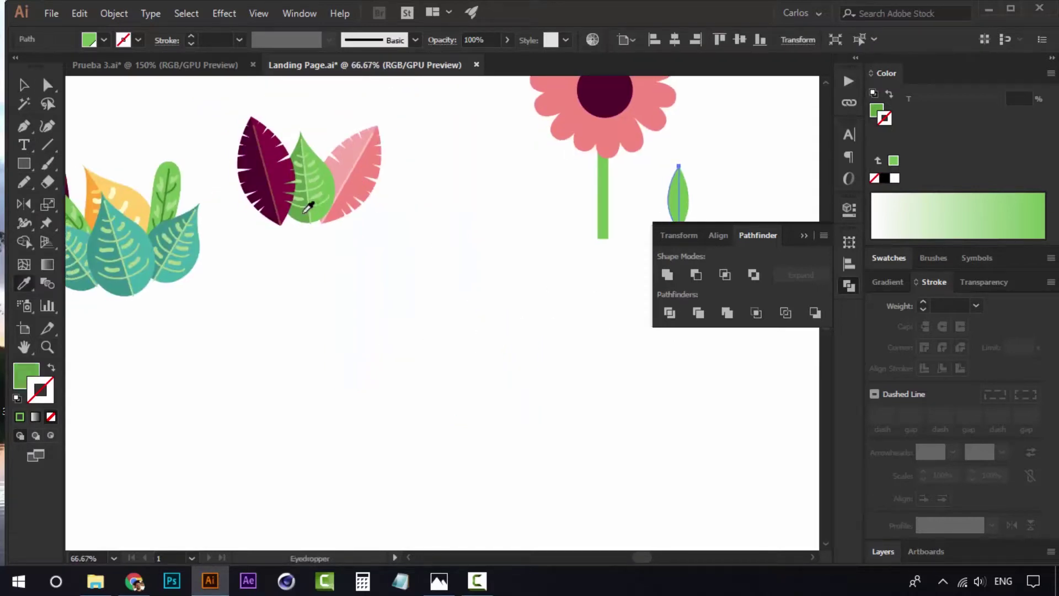
left_click(303, 213)
Step: Rotate the two-tone leaf clockwise to a near-horizontal tilt and attach its base to the stem's right side
left_click_drag(613, 203, 390, 299)
key("z")
left_click(408, 289)
left_click(409, 289)
key("v")
left_click_drag(669, 354, 502, 462)
left_click_drag(620, 367, 547, 386)
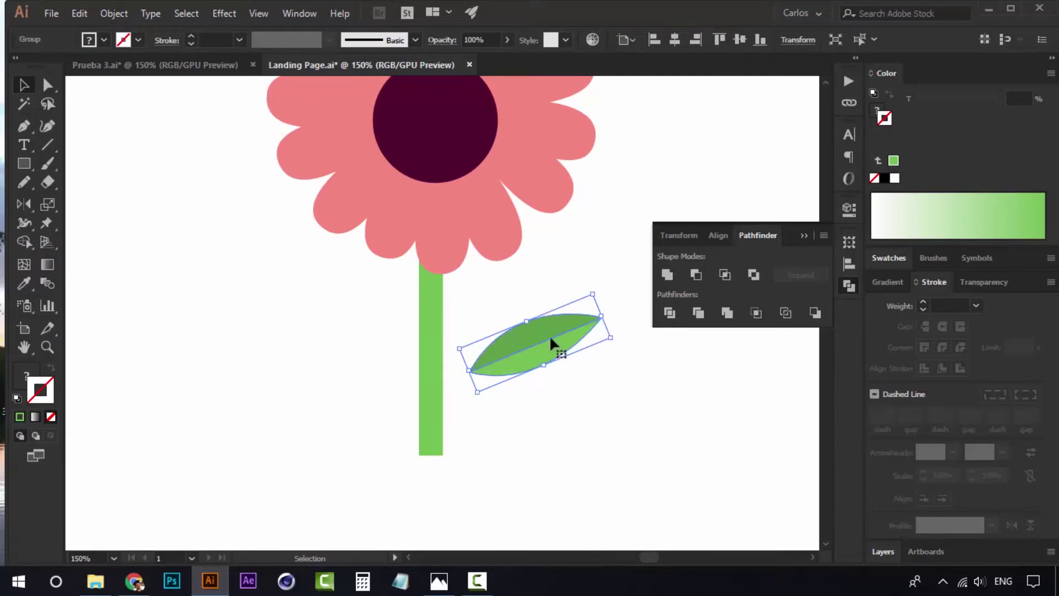
Step: Duplicate the leaf to the stem's left side, rotate the copy to point up-left, and attach it slightly lower
left_click_drag(521, 313, 333, 315)
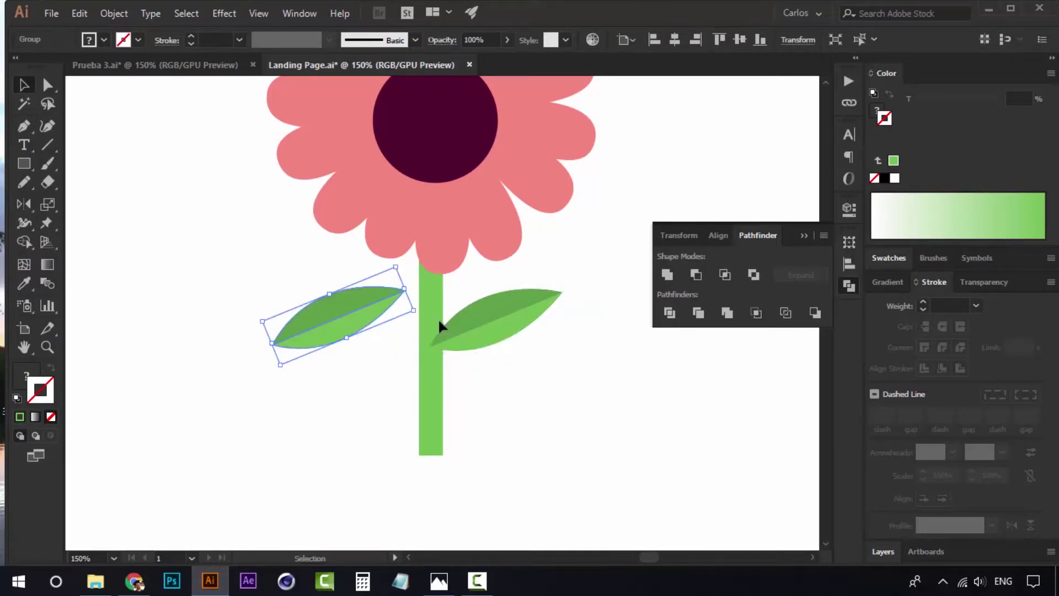
left_click_drag(417, 301, 285, 269)
left_click_drag(327, 330, 362, 368)
Step: Send both leaves to the back, behind the stem
left_click(499, 331, "shift")
right_click(498, 329)
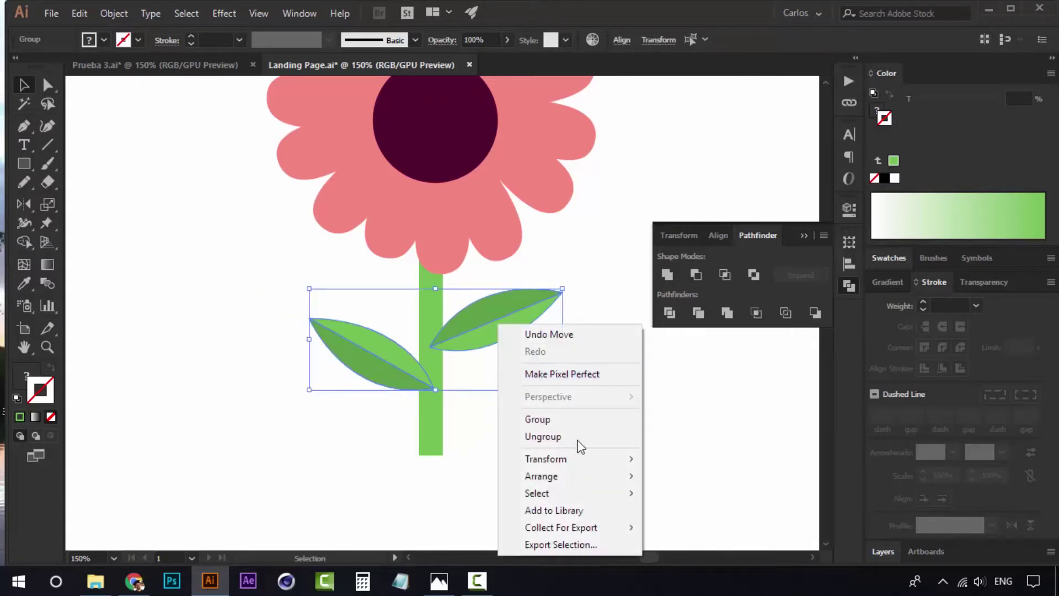
mouse_move(593, 485)
left_click(709, 525)
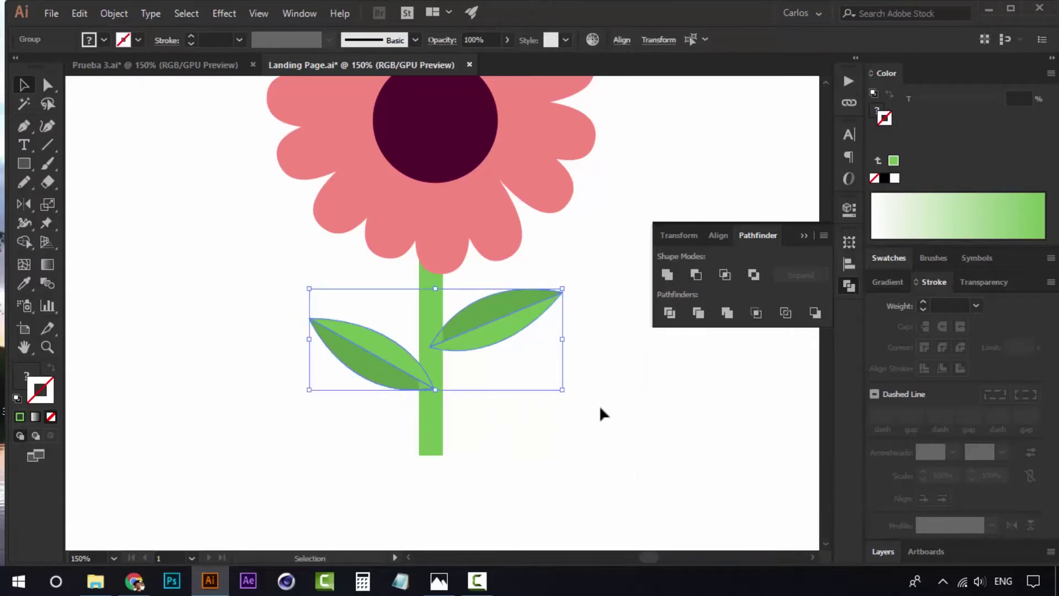
left_click(600, 408)
Step: Shift the stem and both leaves together slightly right under the flower head
scroll(491, 359, "down", 2)
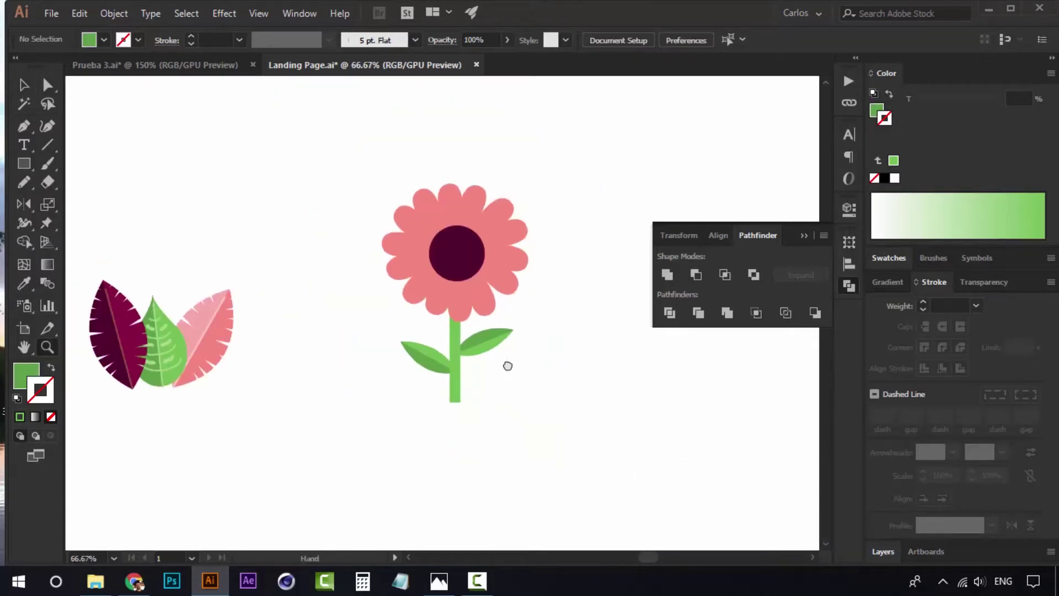
left_click_drag(373, 338, 374, 340)
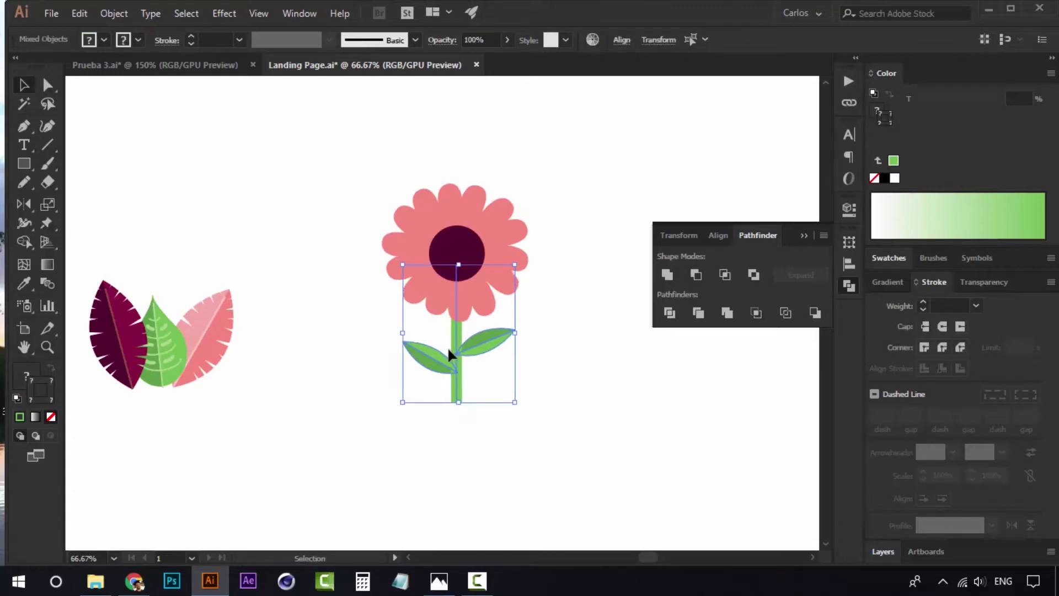
left_click(547, 359)
left_click_drag(546, 373, 431, 345)
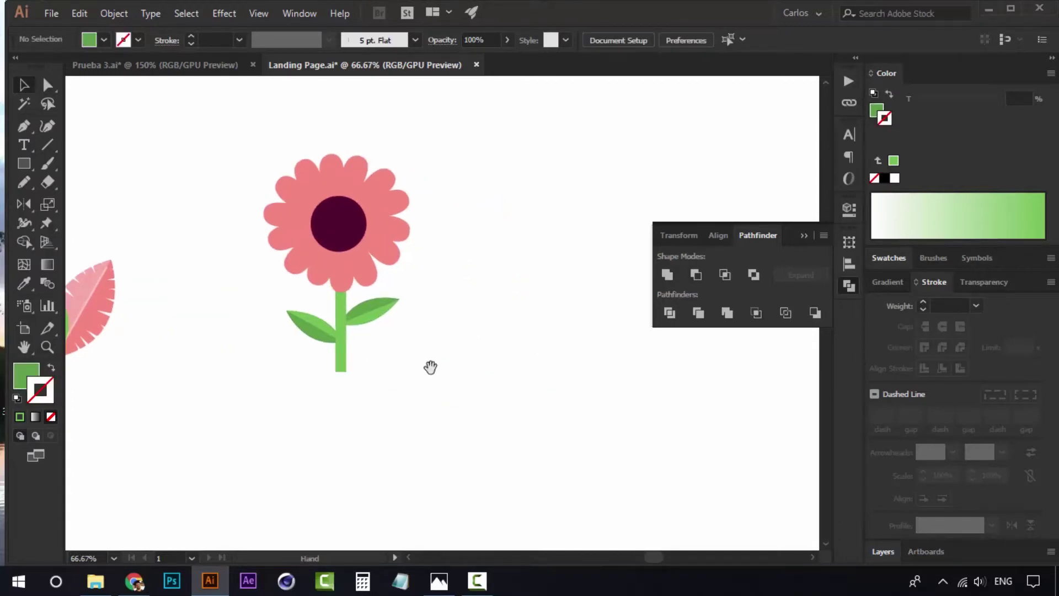
left_click_drag(473, 372, 428, 382)
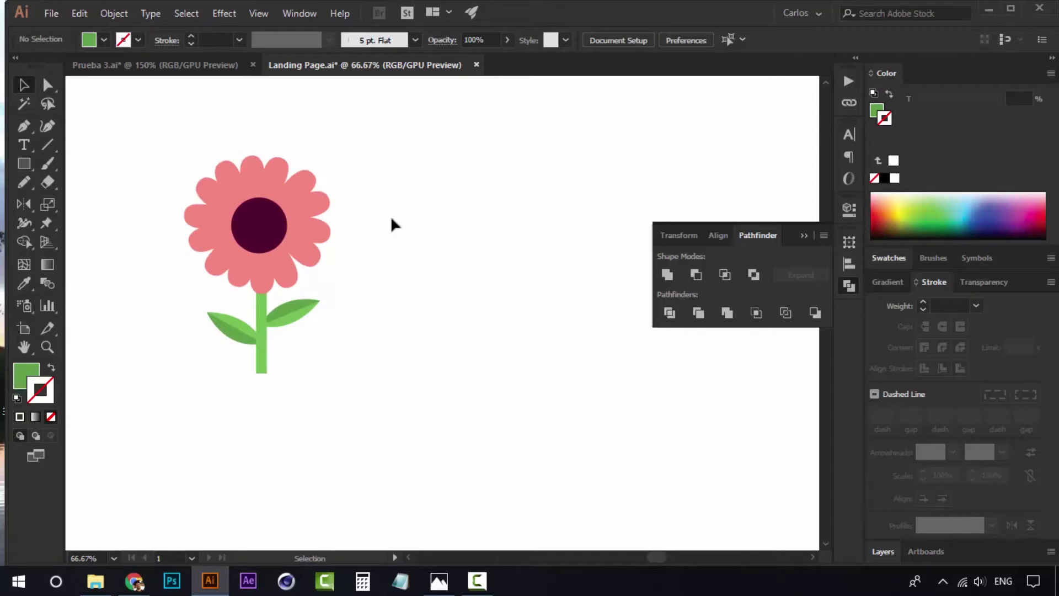
Step: Move the complete flower to the right to free up space beside it
left_click_drag(172, 406, 598, 228)
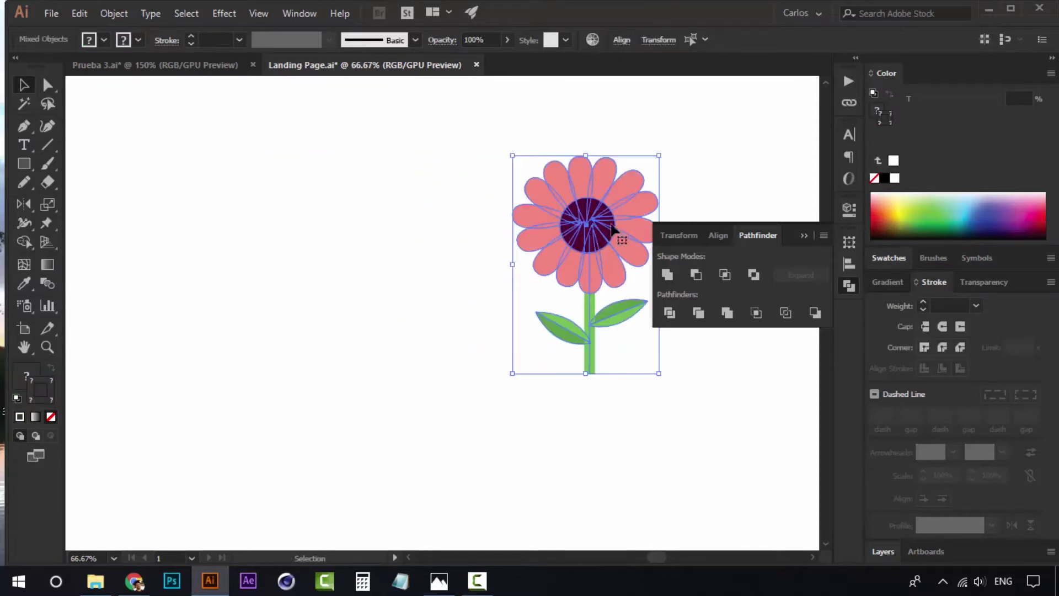
left_click(462, 190)
left_click(585, 214)
left_click_drag(414, 233, 315, 247)
Step: Duplicate only the flower head, without stem or leaves, to the lower left of the original
left_click(381, 163)
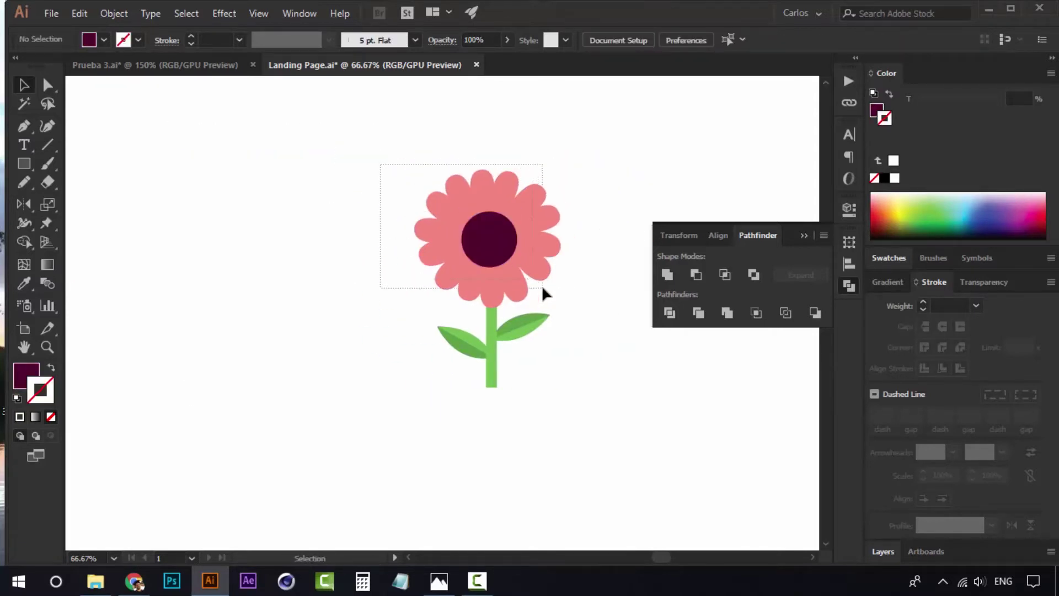
left_click_drag(543, 288, 543, 289)
left_click(492, 323, "shift")
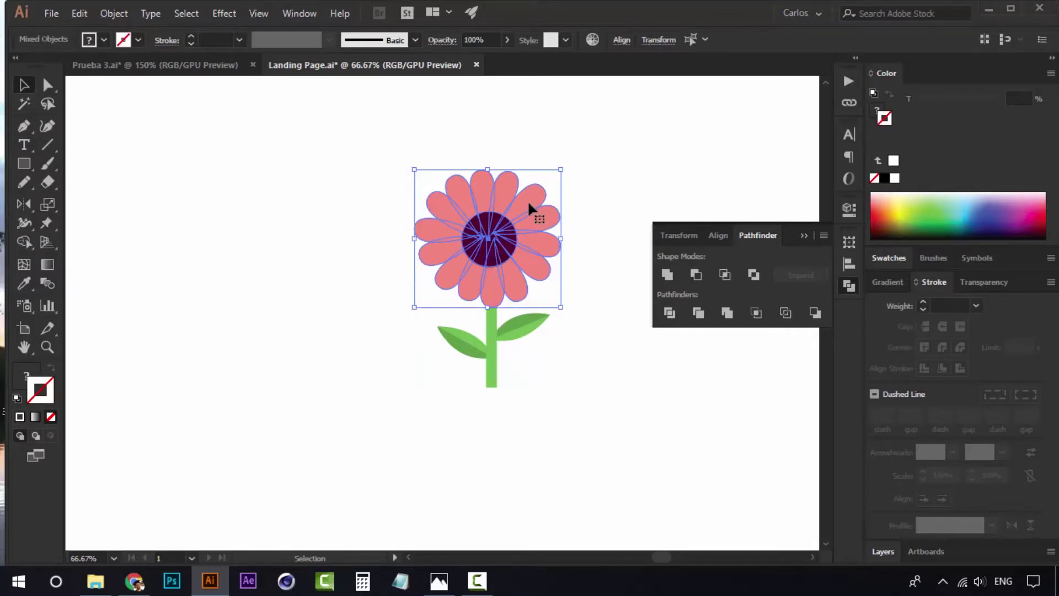
left_click_drag(532, 208, 399, 322)
left_click(404, 209)
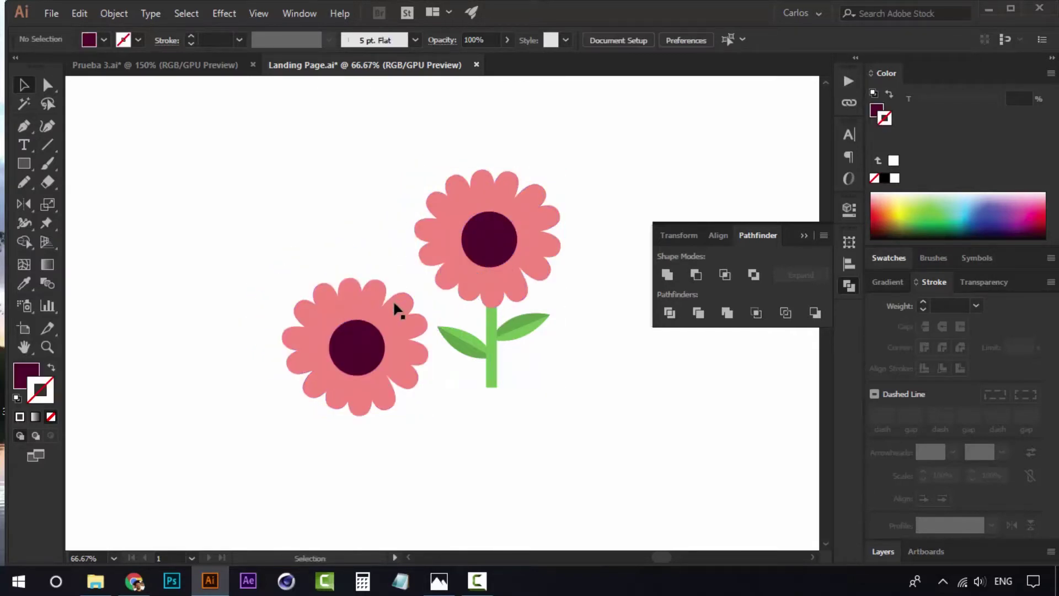
Step: Recolor the copied flower head's petals with the light yellow sampled from the leaf behind the toucan, excluding the dark center
left_click(394, 325)
left_click(284, 271)
left_click_drag(319, 238, 401, 430)
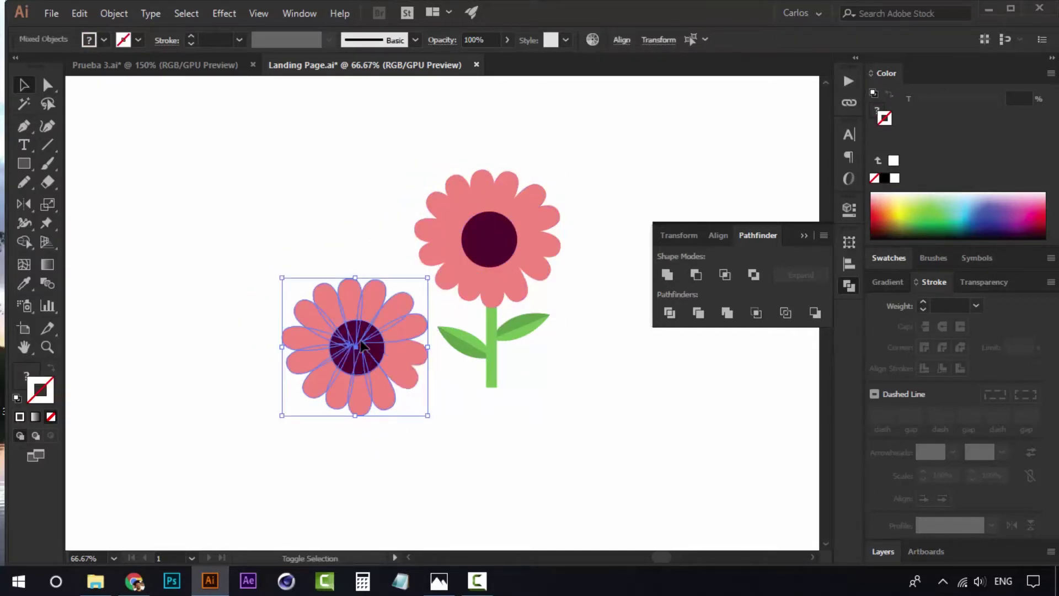
left_click(381, 354, "shift")
left_click(398, 362, "shift")
key("z")
left_click(305, 393, "alt")
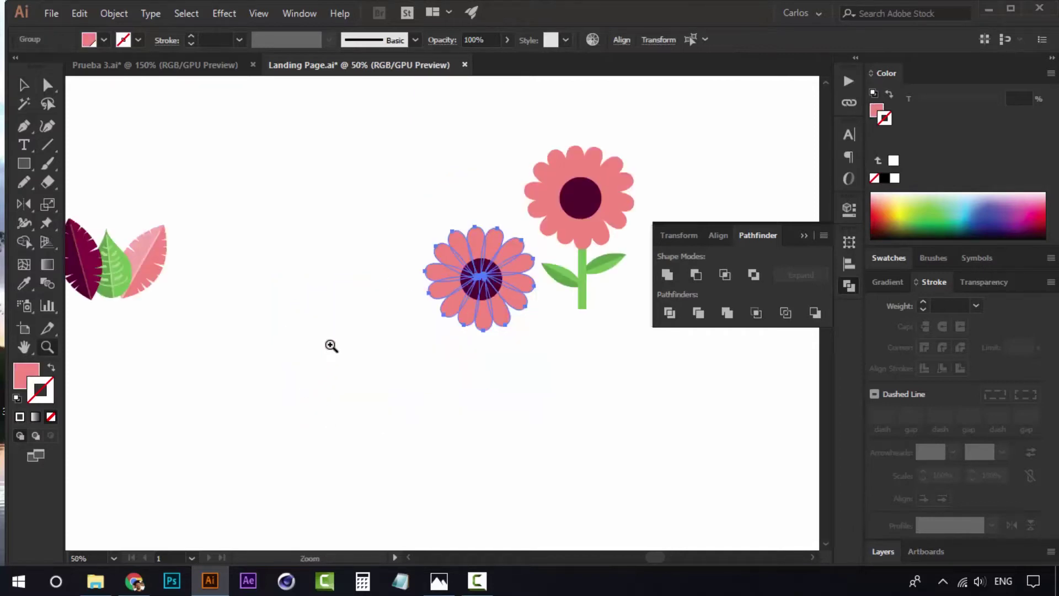
left_click_drag(232, 352, 367, 314)
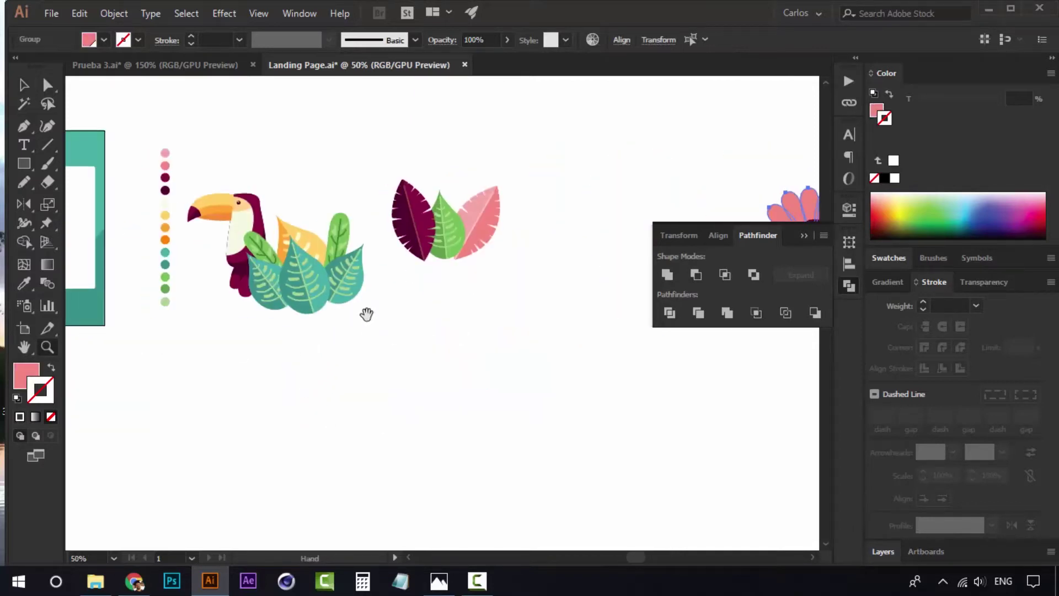
left_click(324, 238)
left_click_drag(485, 218, 353, 201)
Step: Shrink the yellow flower's dark maroon center circle to about 46 px in diameter
key("v")
key("z")
left_click(434, 289)
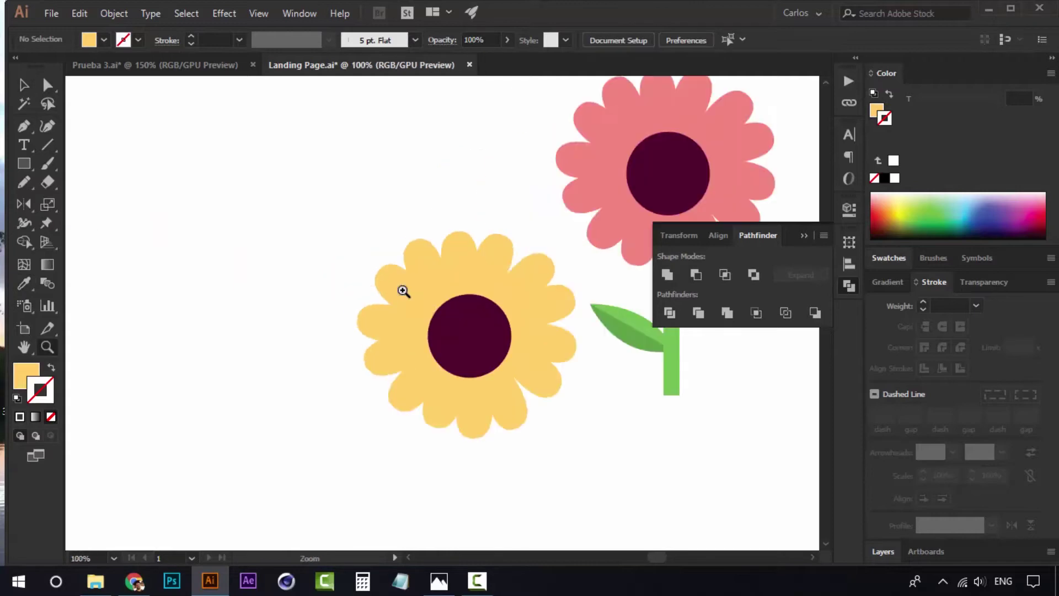
key("v")
left_click(364, 310)
left_click_drag(380, 319, 334, 273)
key("z")
left_click(350, 250)
key("v")
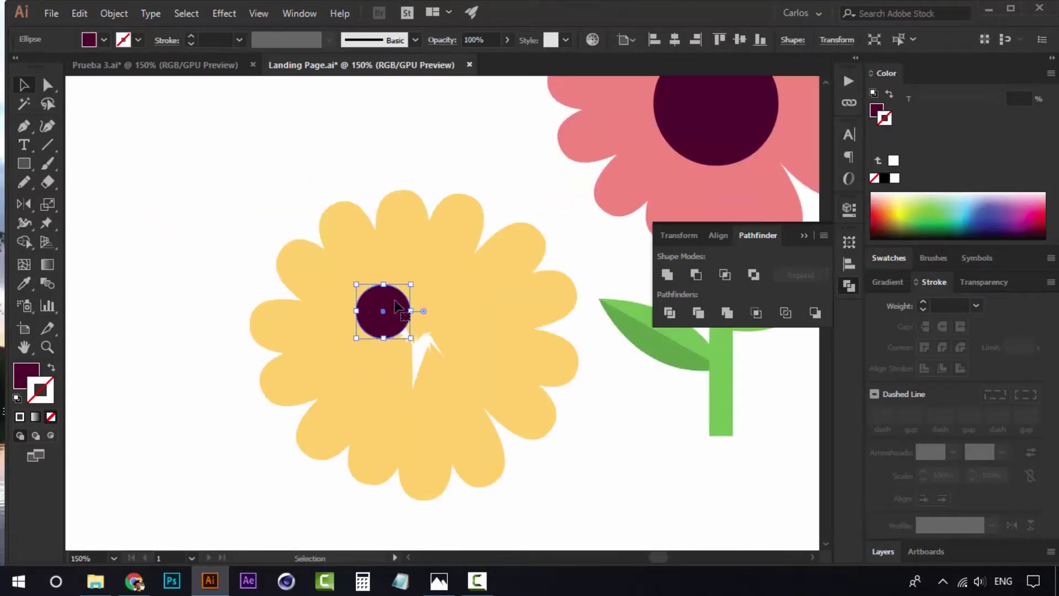
Step: Duplicate the small maroon circle and arrange four of them in a two-by-two cluster at the yellow flower's center
left_click_drag(397, 305, 408, 381)
left_click_drag(408, 381, 476, 371)
left_click(453, 320, "shift")
left_click(391, 325, "shift")
left_click(403, 395, "shift")
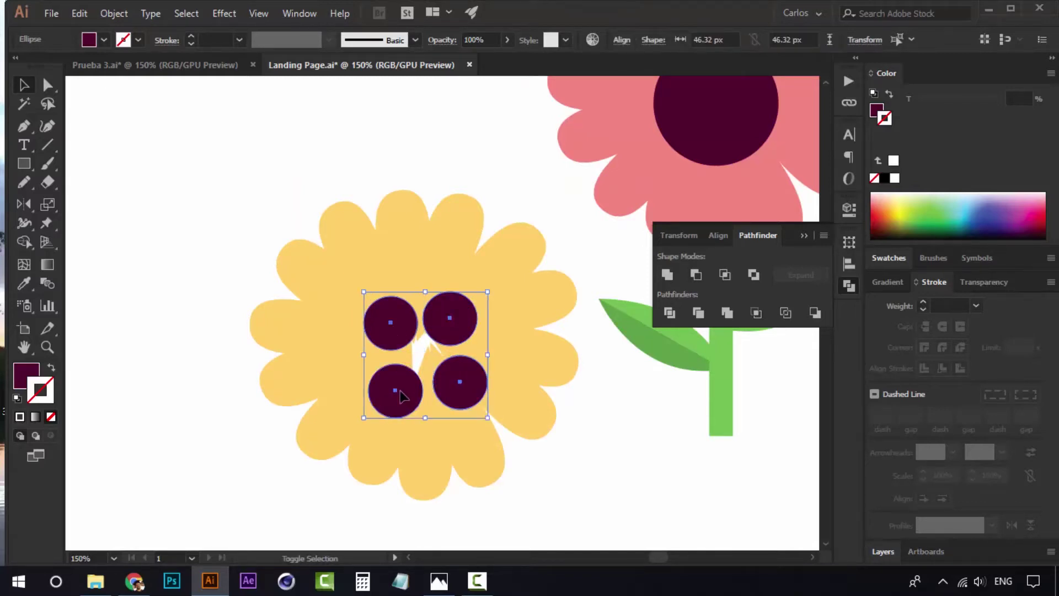
double_click(397, 391)
double_click(489, 397)
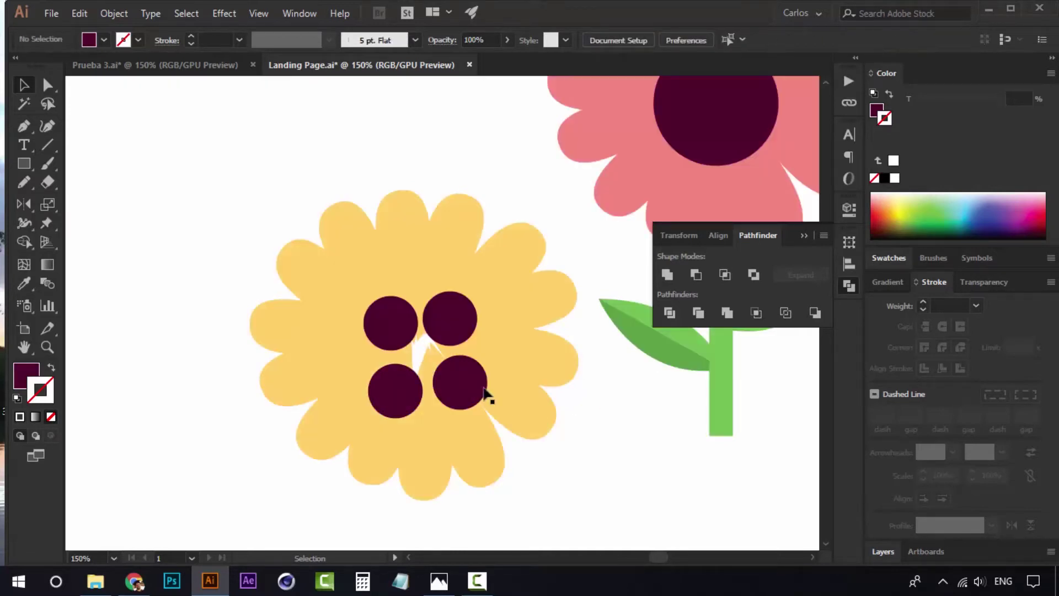
Step: Scale down the four maroon circles together within the yellow flower's center
left_click(484, 383)
left_click(450, 319, "shift")
left_click(389, 335, "shift")
left_click(395, 390, "shift")
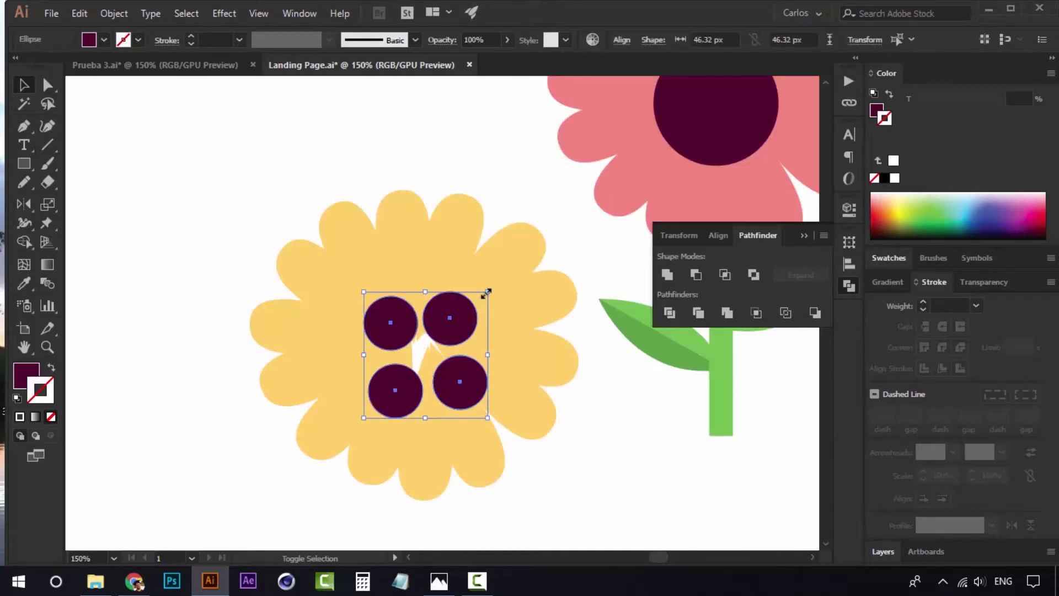
left_click_drag(486, 293, 442, 319)
left_click(630, 448)
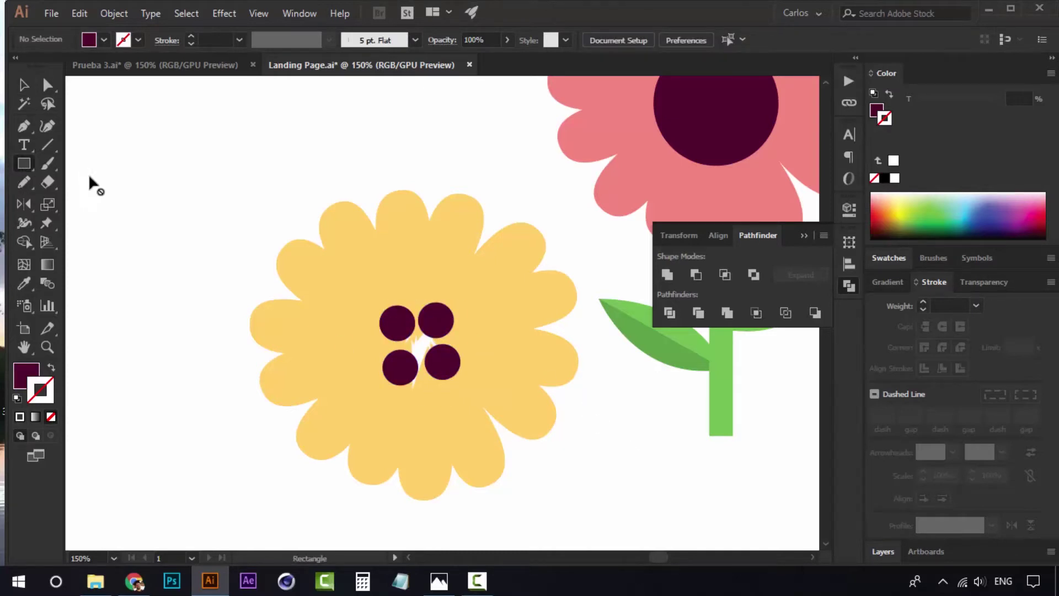
Step: Draw an ellipse over the white gap at the yellow flower's center and fill it with the petals' yellow
left_click_drag(27, 168, 105, 200)
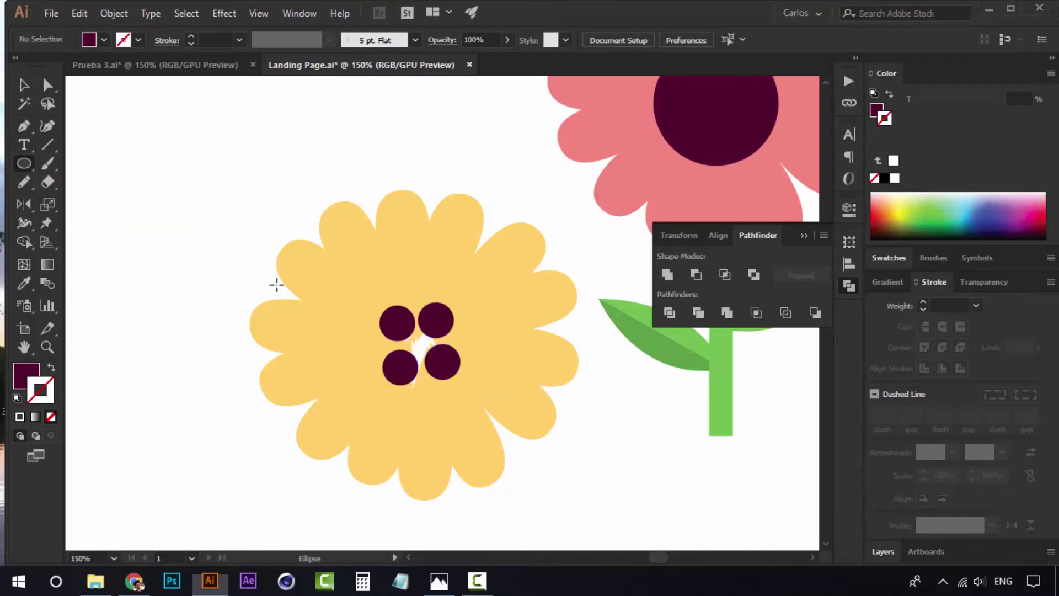
left_click_drag(385, 297, 353, 271)
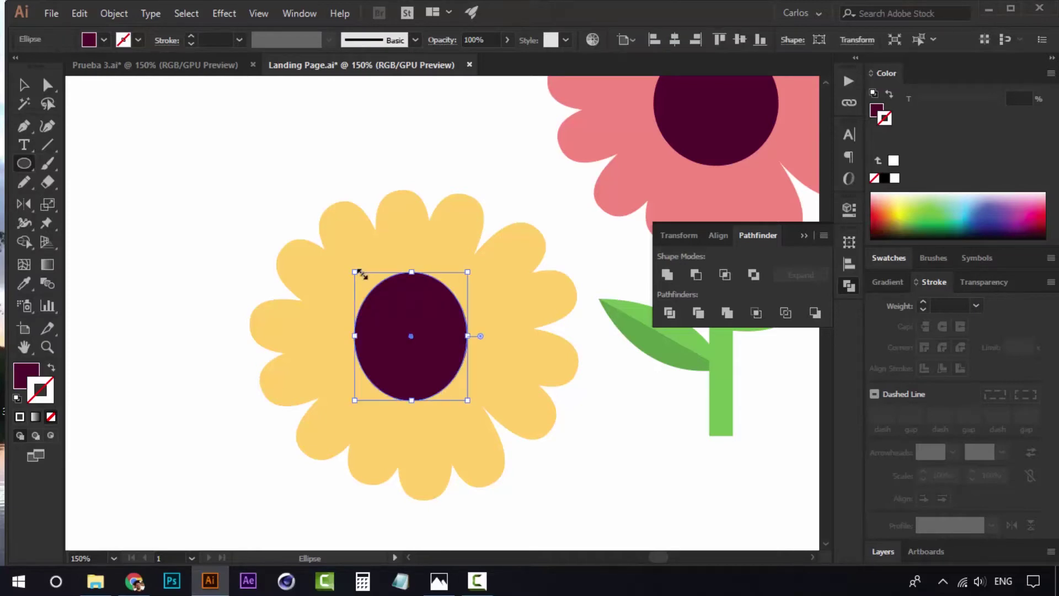
key("i")
left_click(503, 303)
key("v")
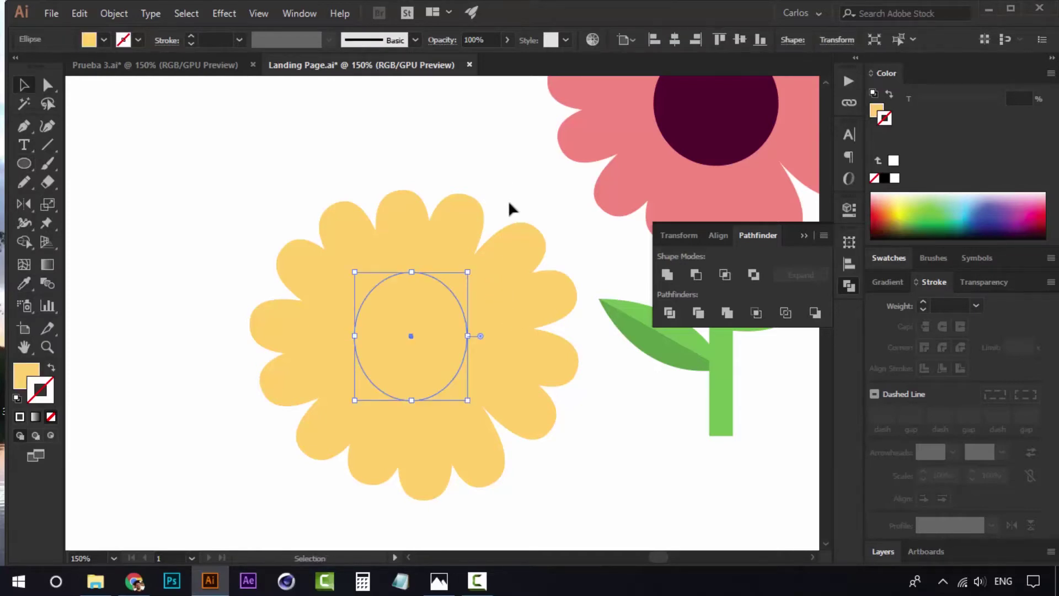
Step: Send the yellow center ellipse to the back of the stacking order
right_click(502, 280)
mouse_move(599, 489)
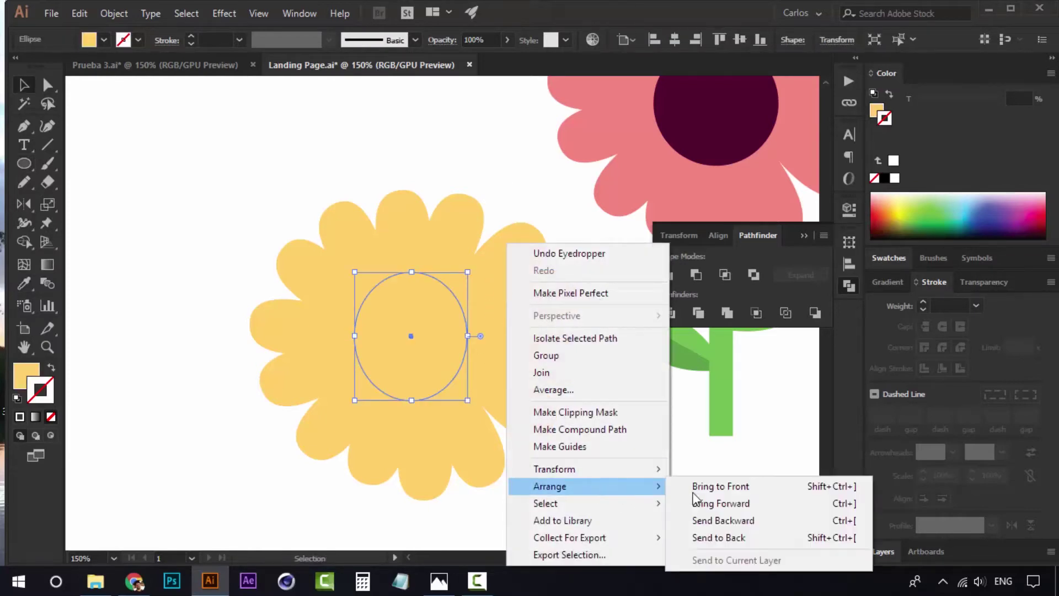
left_click(761, 538)
left_click(481, 124)
Step: Enlarge the four maroon circles together to fill more of the yellow flower's center
left_click(444, 318)
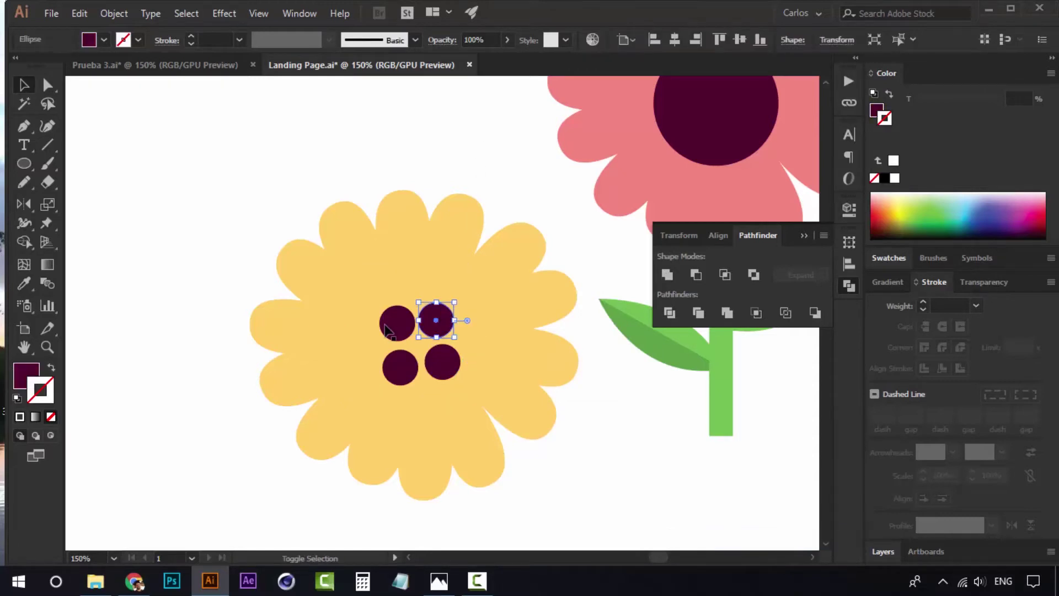
left_click(398, 323, "shift")
left_click_drag(462, 302, 485, 280)
left_click(493, 192)
Step: Copy the pink flower's left stem leaf to the upper left of the yellow flower and enlarge it behind the petals
left_click_drag(492, 188, 446, 151)
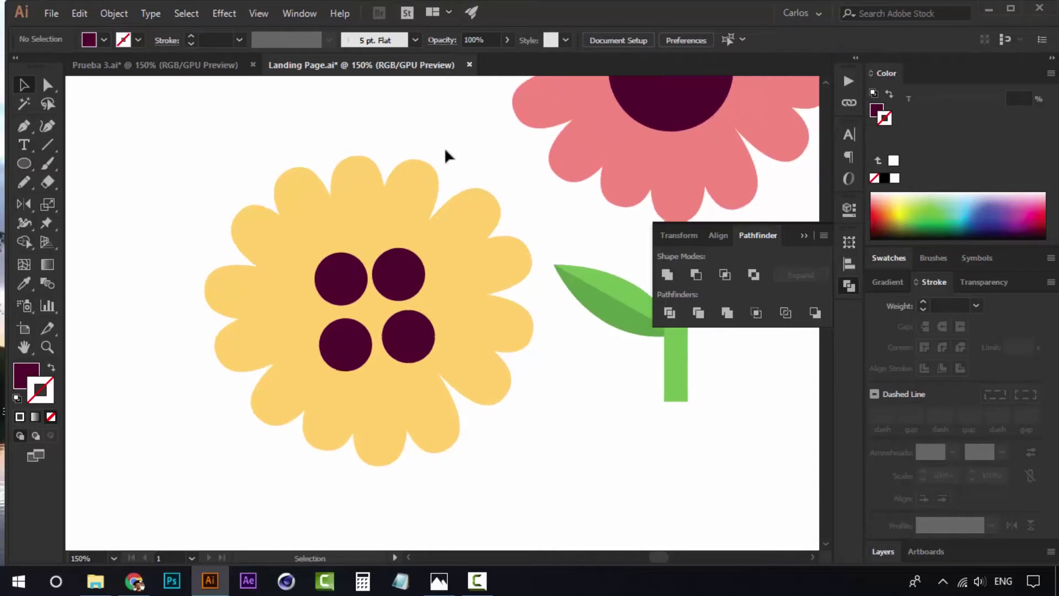
left_click(399, 267, "ctrl+alt")
left_click(400, 266, "ctrl+alt")
left_click_drag(452, 321, 379, 322)
left_click(411, 347, "ctrl")
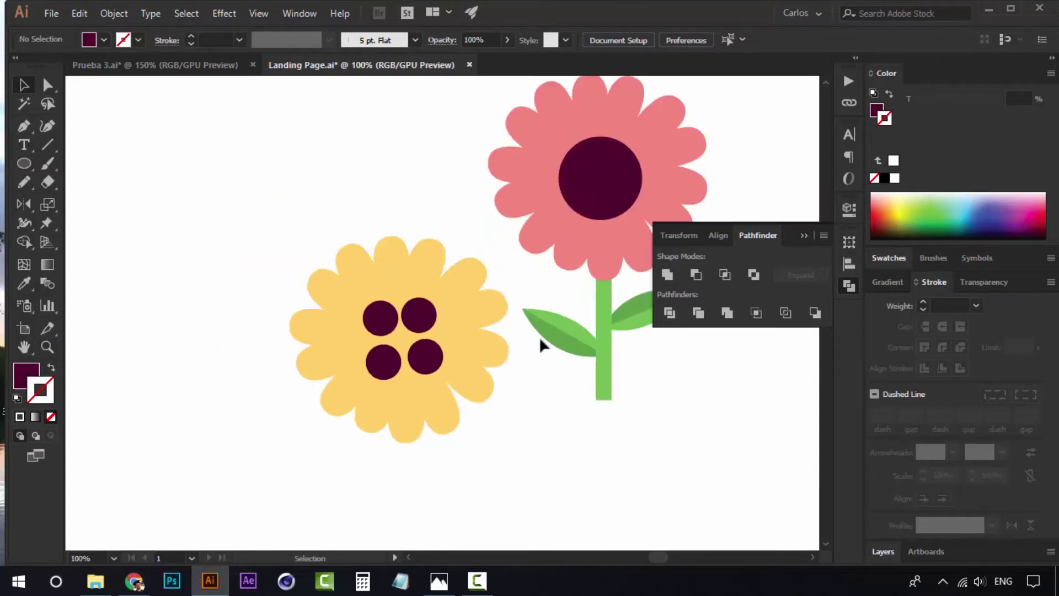
left_click(553, 343)
left_click_drag(396, 272, 278, 280)
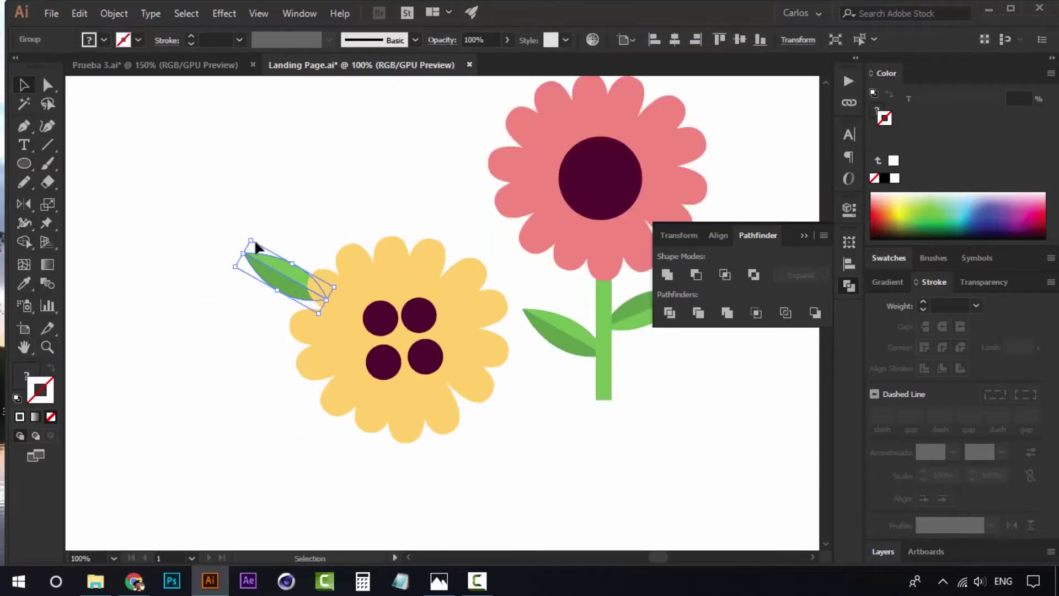
left_click_drag(253, 241, 248, 148)
mouse_move(291, 269)
left_mouse_down()
mouse_move(319, 216)
mouse_move(296, 249)
left_mouse_up()
left_click(325, 206)
Step: Duplicate the enlarged leaf and rotate the copy nearly upright above the yellow flower
left_click_drag(318, 242, 417, 181)
left_click_drag(481, 226, 457, 333)
left_click_drag(368, 202, 381, 190)
left_click(463, 218)
key("z")
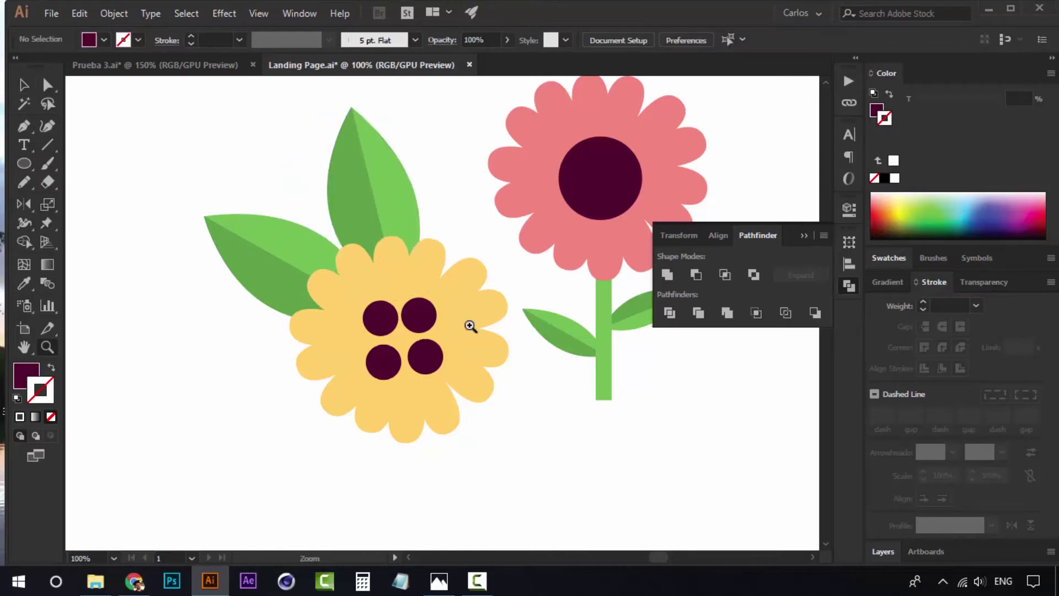
left_click(471, 326, "alt")
left_click(471, 325, "alt")
left_click_drag(441, 344, 441, 371)
left_click(427, 323)
left_click(429, 324)
key("v")
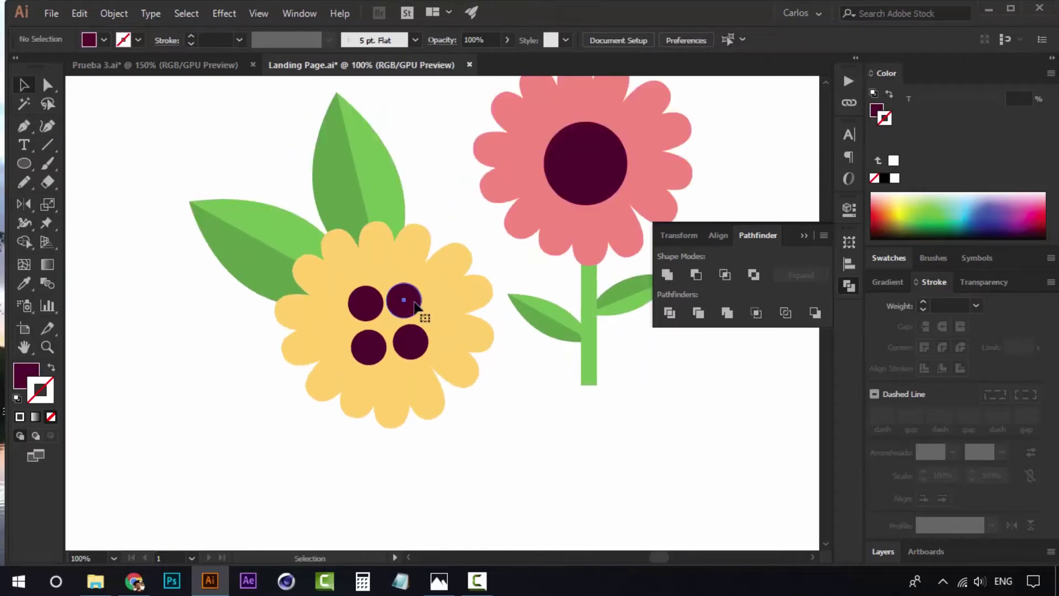
left_click(396, 302)
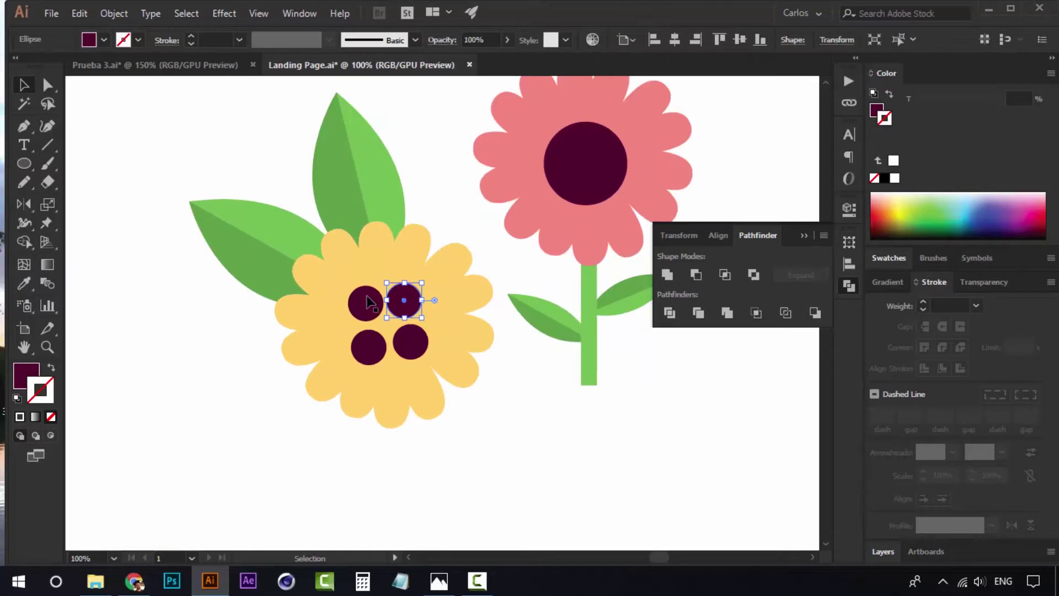
Step: Move the yellow flower with its two large leaves against the pink flower so its petals overlap the small stem leaf
key("z")
left_click(362, 270, "alt")
left_click(362, 270, "alt")
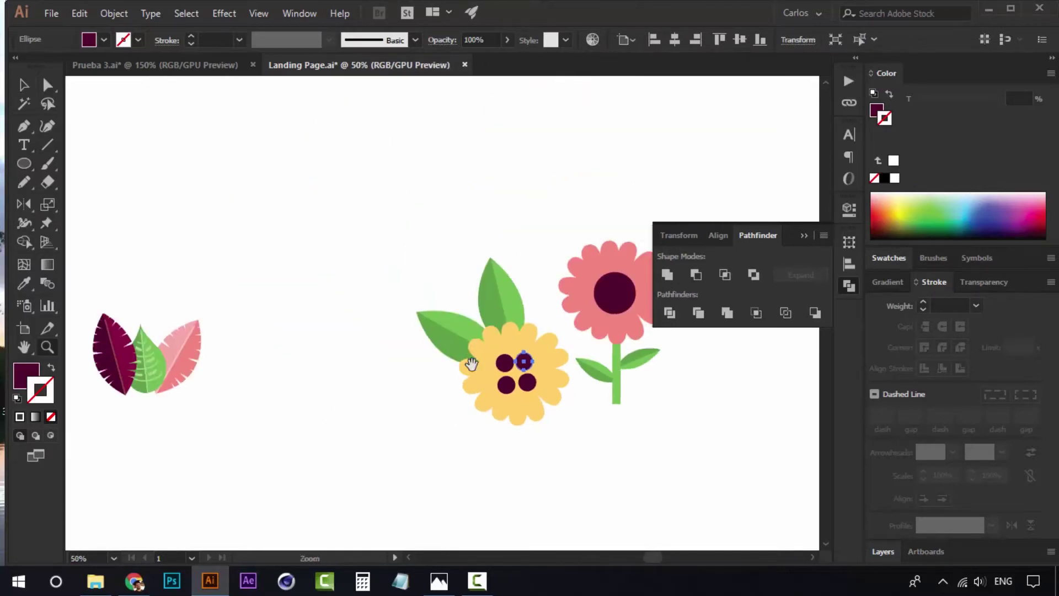
left_click_drag(470, 364, 374, 339)
key("v")
left_click(318, 251)
left_click_drag(456, 406, 457, 406)
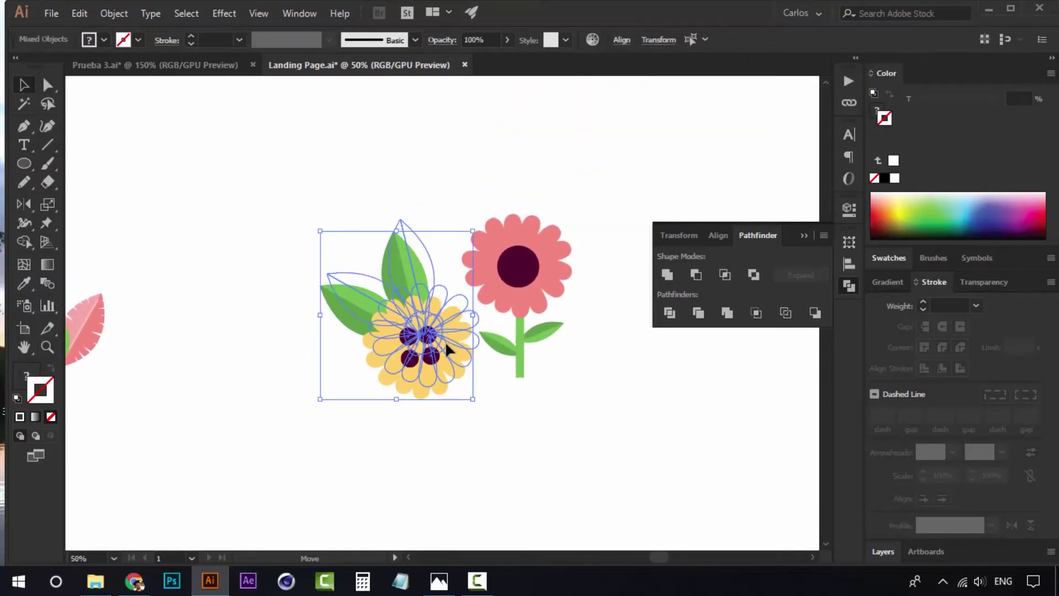
key("a")
key("ctrl+g")
left_click_drag(451, 353, 438, 405)
left_click(400, 244)
Step: Copy the upright green veined leaf from the toucan's foliage to the upper left of the yellow flower
key("z")
left_click(403, 338, "alt")
left_click(404, 340, "alt")
left_click(456, 295)
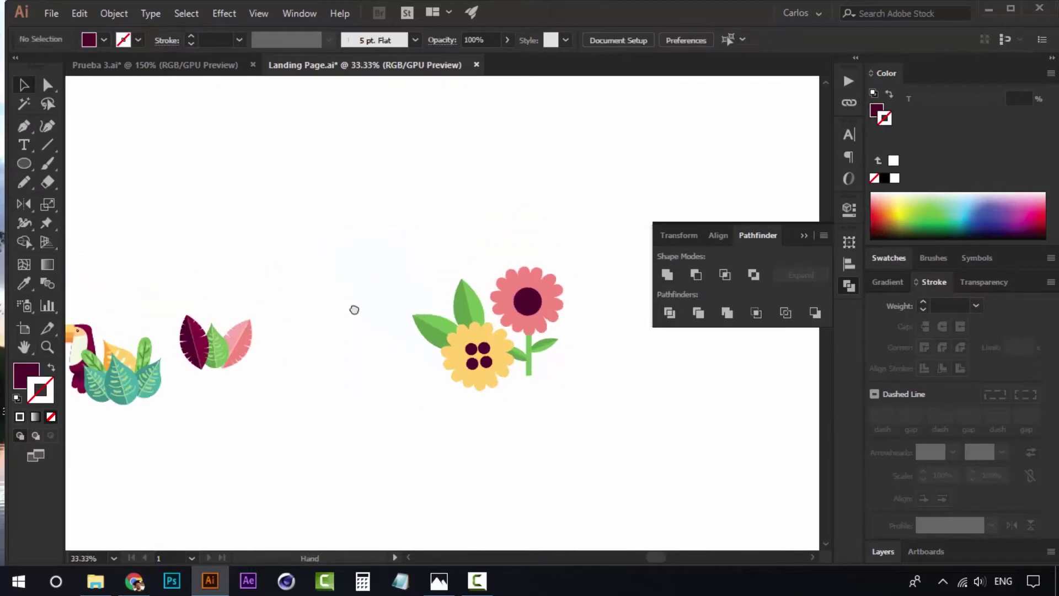
left_click_drag(355, 310, 481, 276)
left_click_drag(274, 325, 553, 261)
left_click(552, 306)
left_click(552, 306)
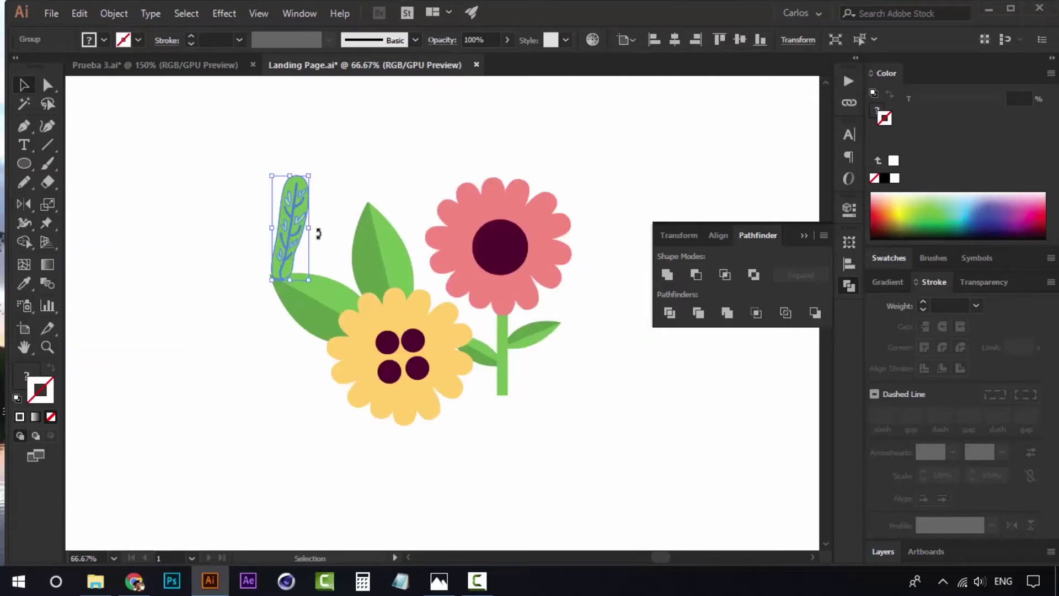
Step: Rotate the copied veined leaf diagonally to the left, enlarge it and place it beside the yellow flower
left_click_drag(318, 233, 339, 246)
left_click_drag(329, 188, 369, 118)
left_click_drag(300, 201, 260, 295)
left_click(289, 173)
Step: Move the large green veined leaf to the empty area below the toucan and color swatches
key("z")
left_click(321, 351, "alt")
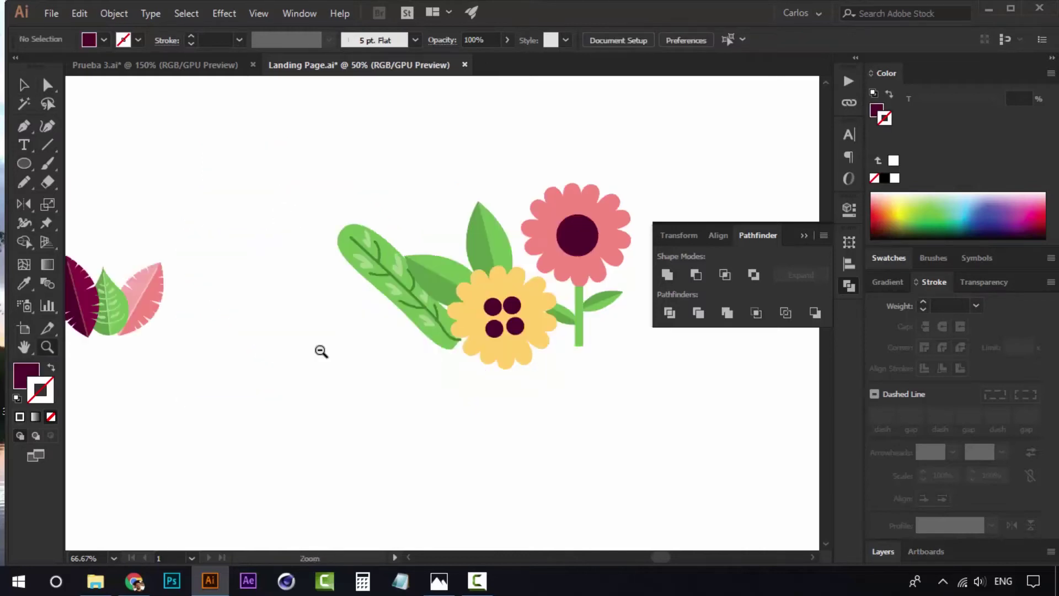
left_click(321, 352, "alt")
left_click(321, 352, "alt")
left_click_drag(523, 284, 372, 339)
left_click(390, 309)
left_click(390, 309)
key("v")
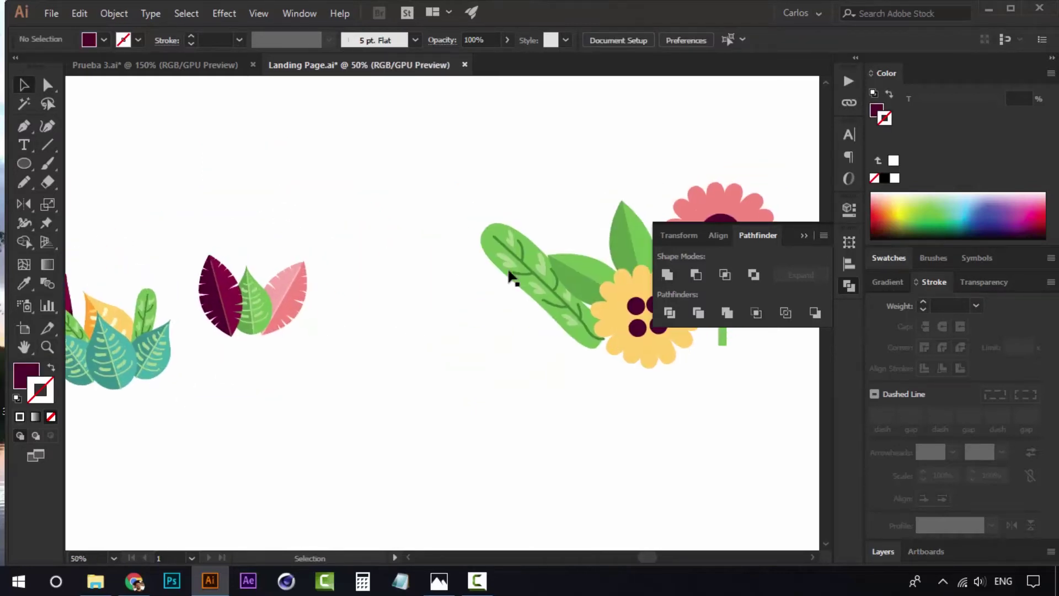
left_click(507, 276)
left_click_drag(449, 256, 620, 237)
left_click_drag(680, 212, 185, 369)
Step: Recolor the large leaf's body with the light teal sampled from the color swatches
key("z")
left_click(184, 345)
left_click(184, 346)
left_click_drag(758, 372, 267, 382)
key("a")
left_click(342, 251)
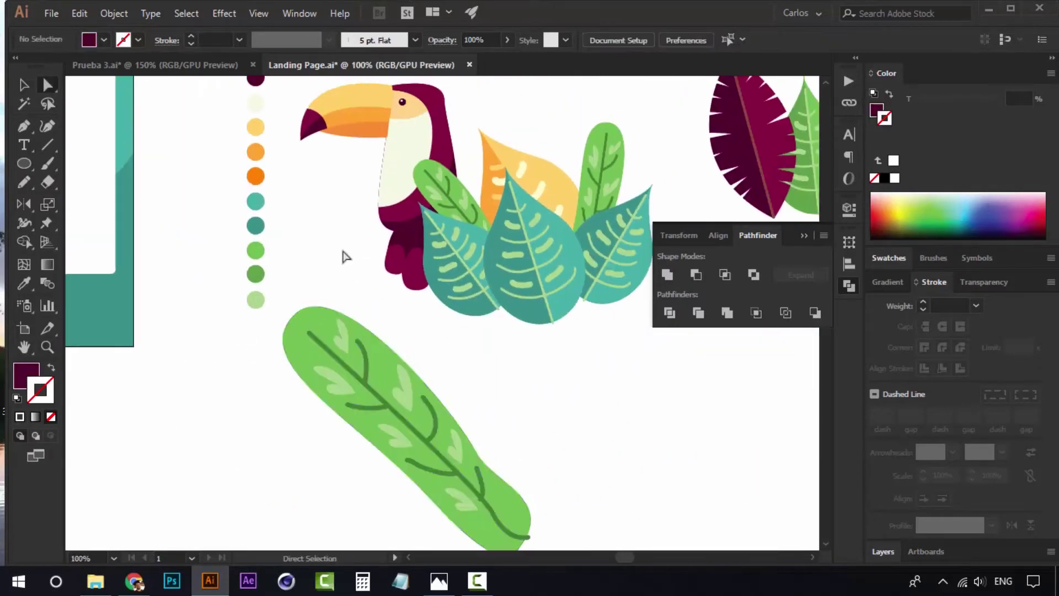
left_click(321, 317)
key("i")
left_click(255, 201)
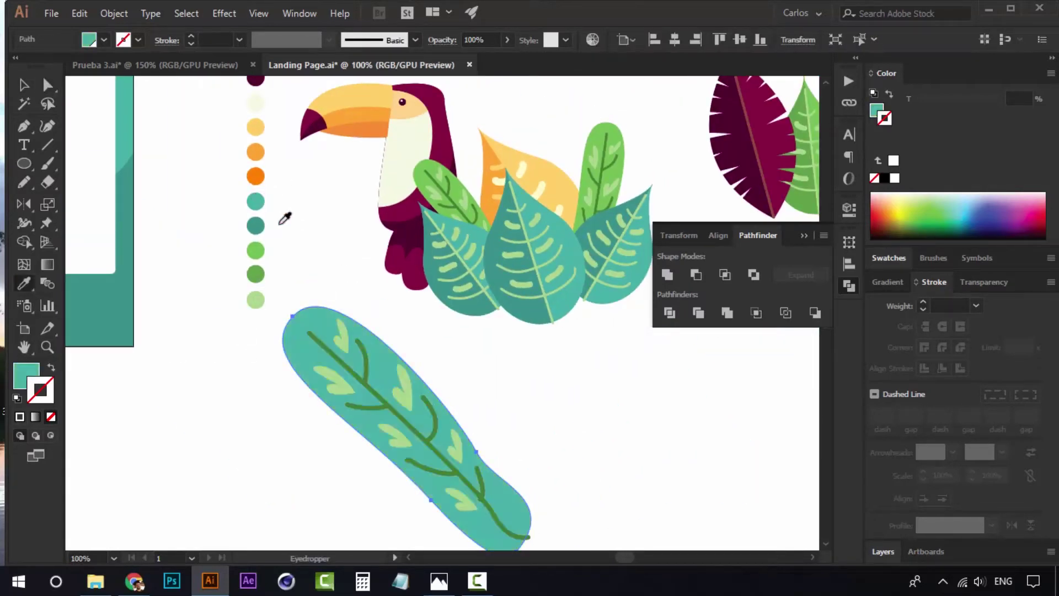
Step: Recolor the leaf's central vein with the dark teal from the color swatches
key("a")
left_click(354, 375)
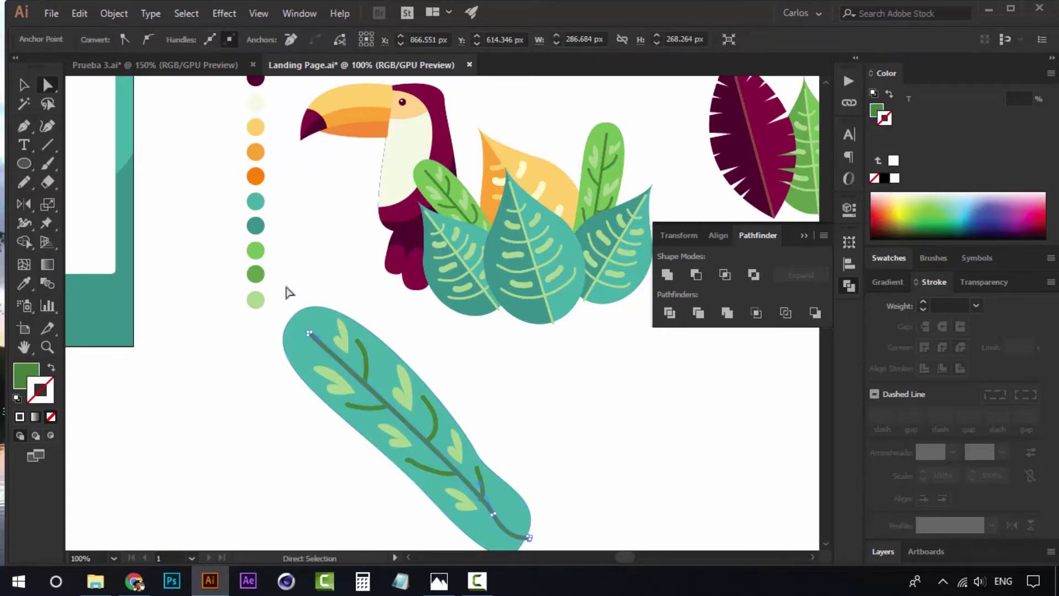
left_click(343, 268)
Step: Isolate the leaf group and recolor its five side veins with the same dark teal
key("v")
double_click(366, 357)
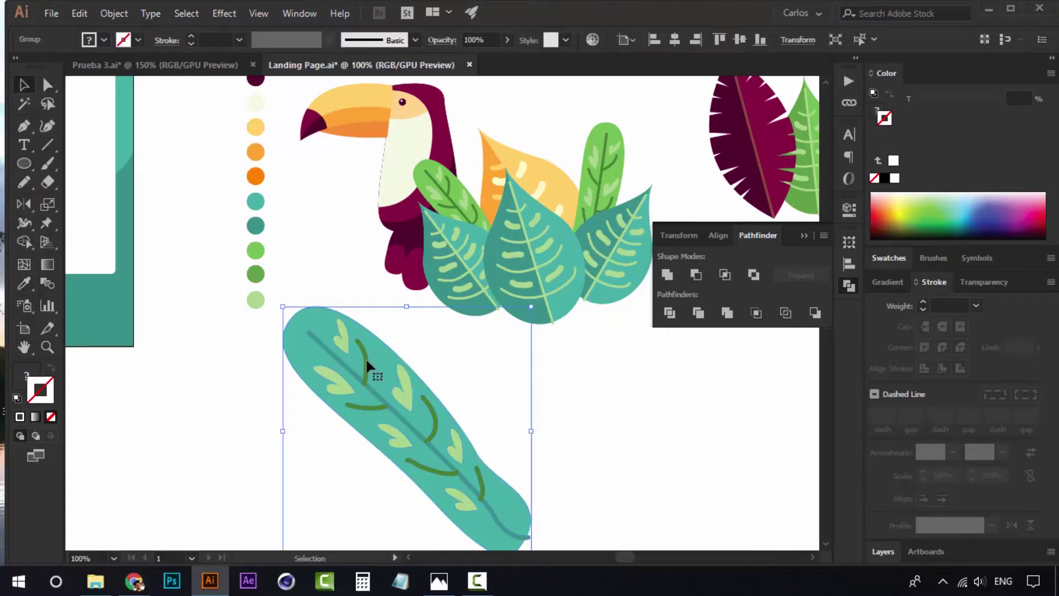
left_click(366, 358)
left_click(367, 411, "shift")
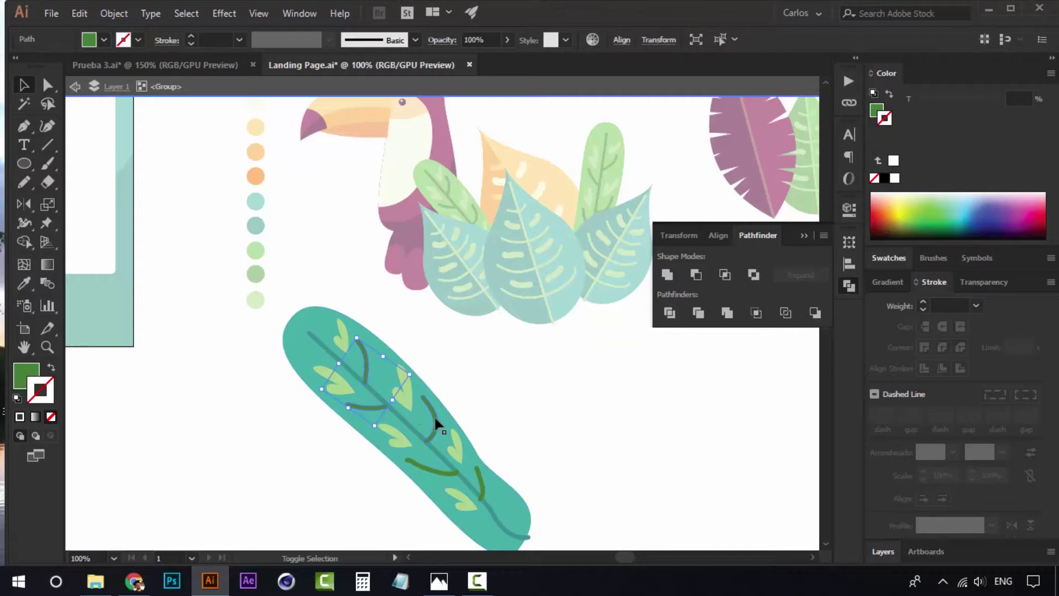
left_click(435, 415, "shift")
left_click(429, 468, "shift")
left_click(478, 480, "shift")
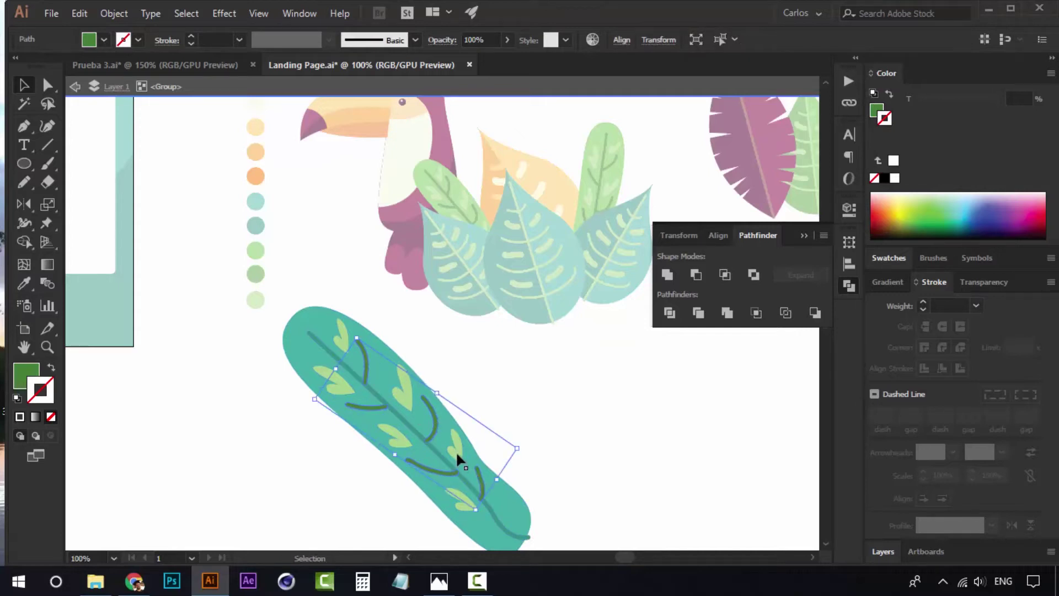
key("i")
key("v")
double_click(489, 407)
Step: Move the teal veined leaf back to the flowers, placing it diagonally on the yellow flower's left side
key("z")
left_click(501, 411, "alt")
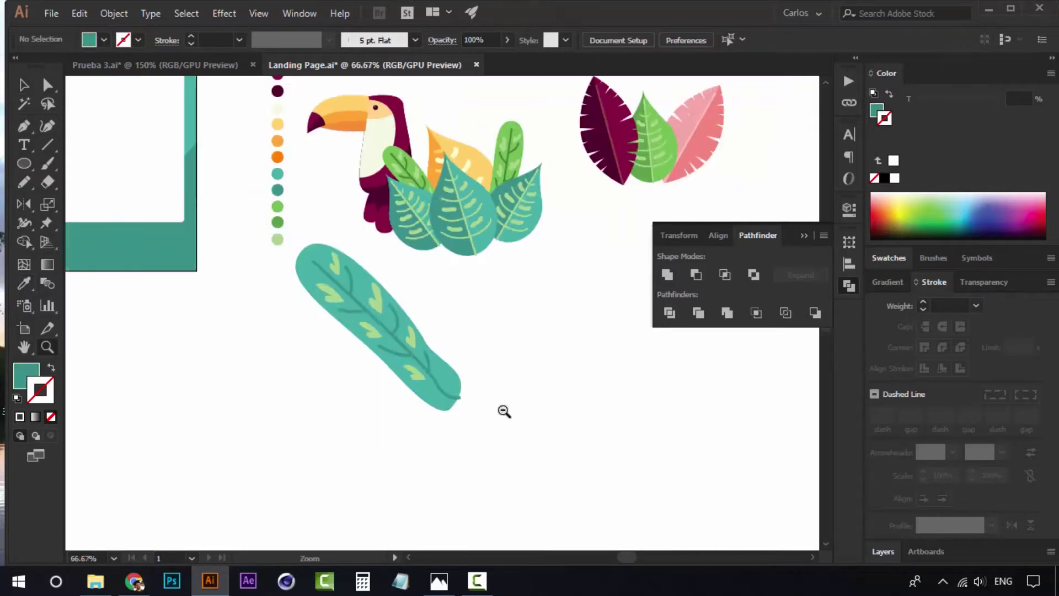
left_click(503, 411, "alt")
left_click(504, 411, "alt")
left_click(503, 411, "alt")
left_click_drag(399, 244, 273, 436)
left_click_drag(201, 358, 456, 279)
left_click_drag(455, 279, 455, 279)
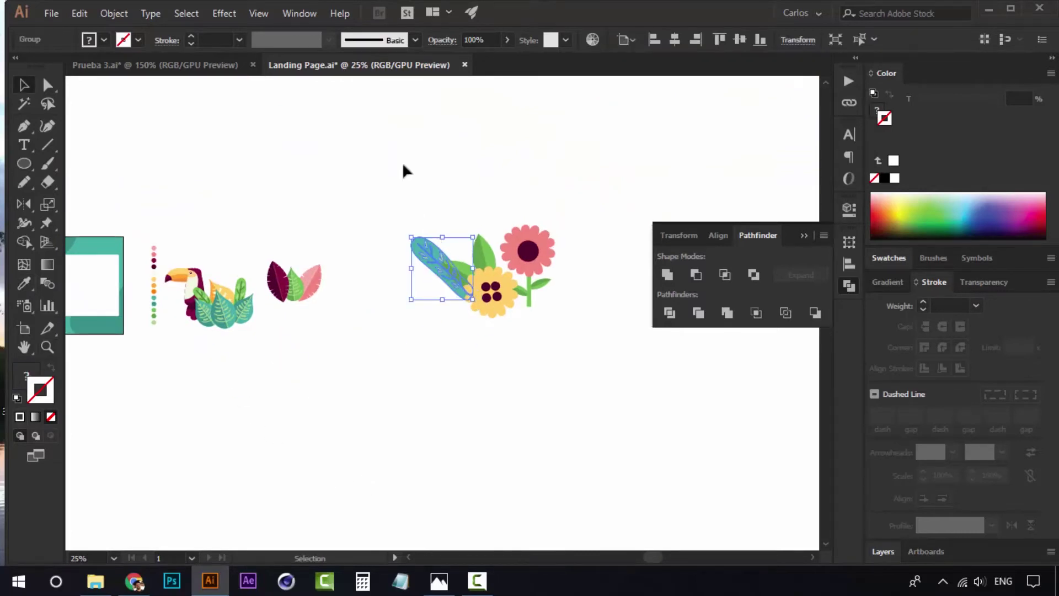
left_click(402, 161)
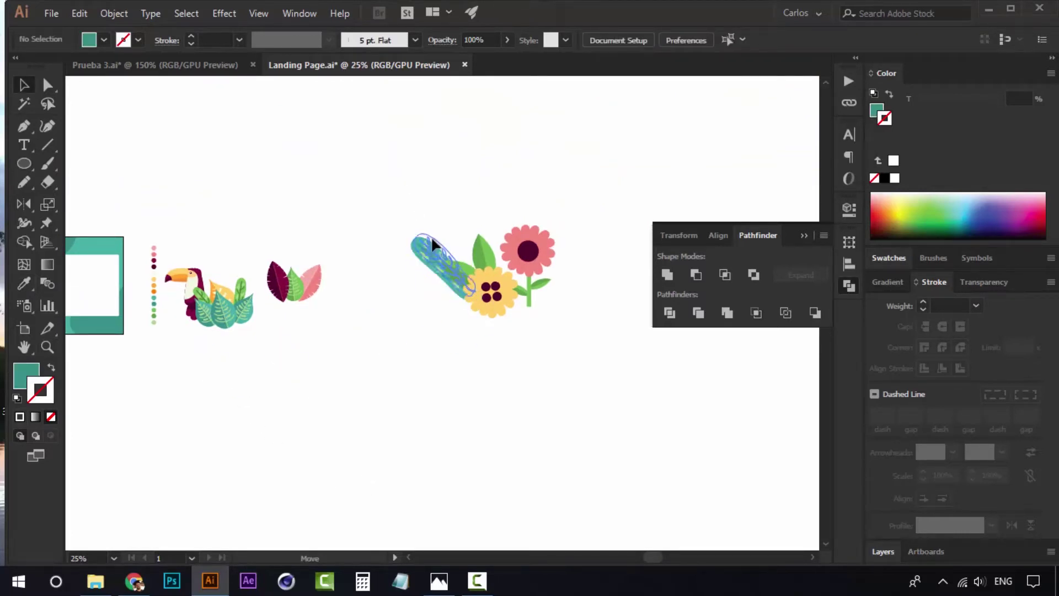
Step: Duplicate the teal leaf just below the first, making the copy smaller and rotating it closer to horizontal
left_click(432, 243)
left_click(437, 218)
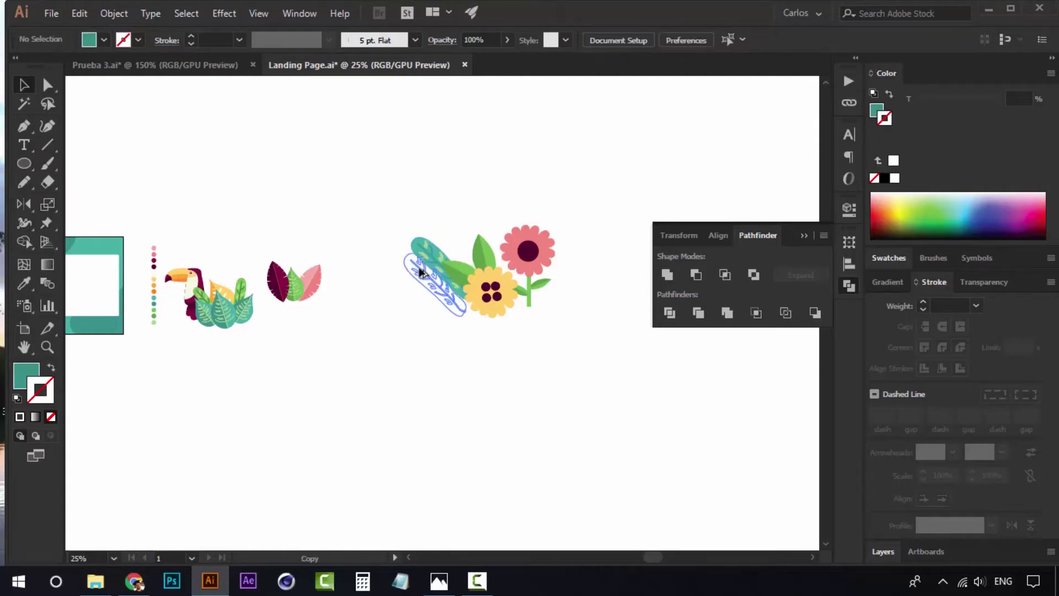
left_click(429, 258)
mouse_move(472, 293)
left_mouse_down()
mouse_move(470, 269)
mouse_move(471, 299)
mouse_move(459, 295)
left_mouse_up()
left_click(466, 240)
key("z")
left_click(455, 270)
key("v")
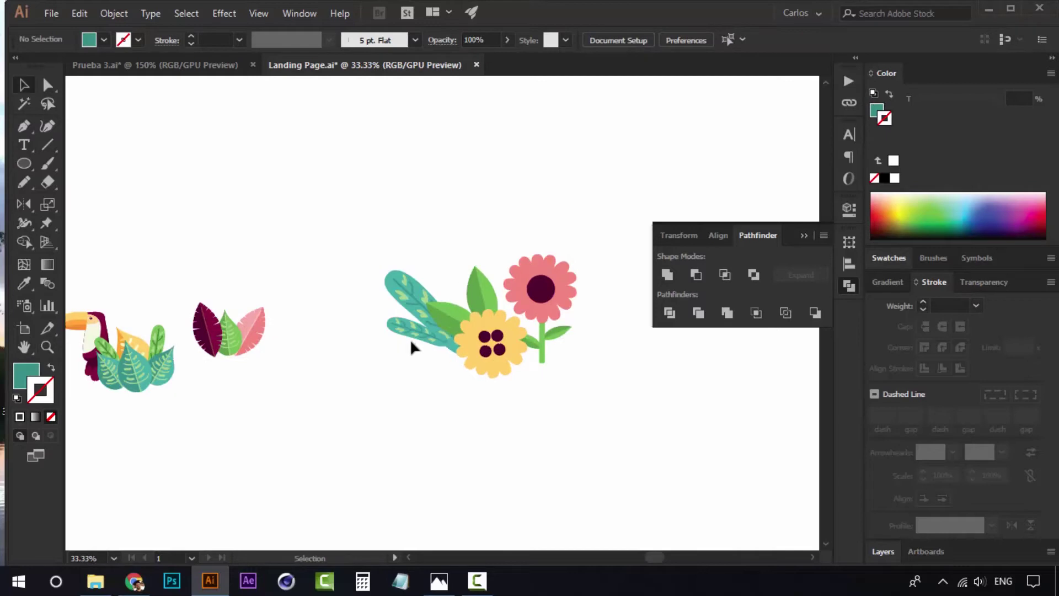
left_click_drag(414, 335, 410, 332)
left_click(435, 227)
Step: Send the smaller teal leaf to the back of the stacking order
left_click(457, 350, "ctrl")
right_click(390, 318)
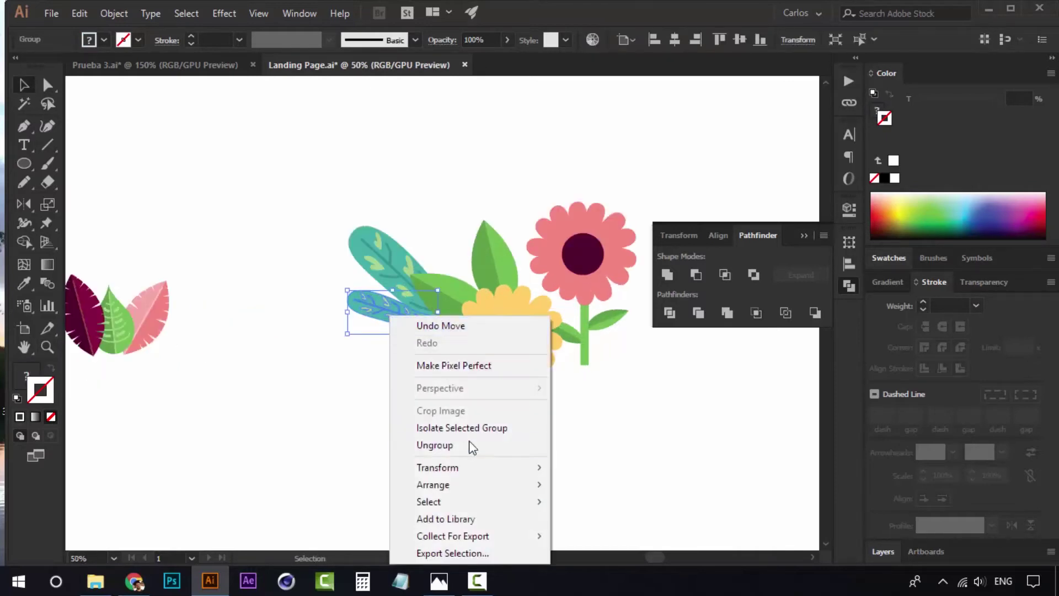
mouse_move(461, 485)
left_click(584, 535)
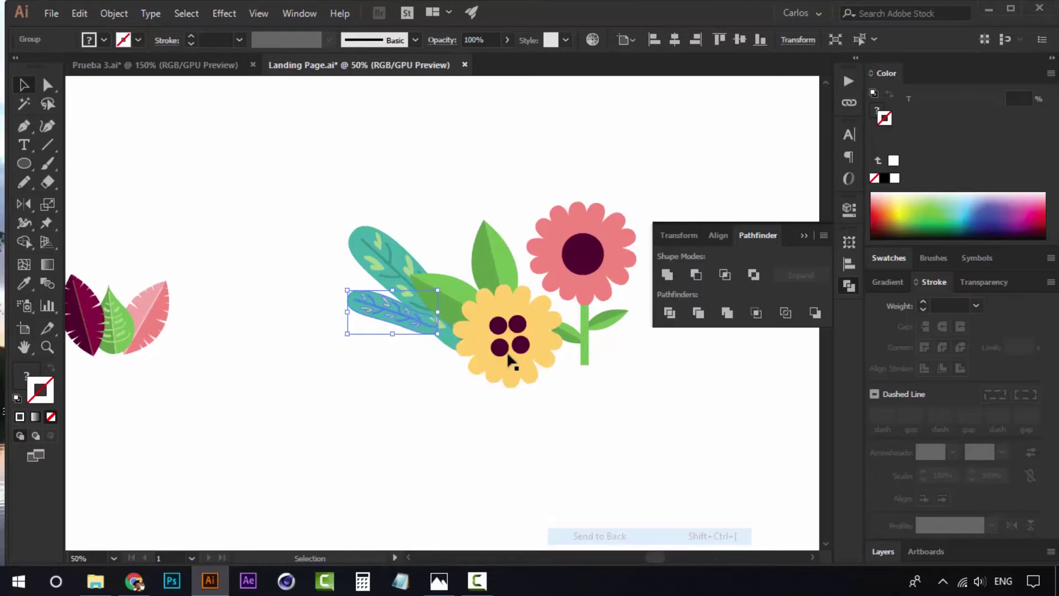
left_click(432, 191)
Step: Move the whole flower and leaf arrangement above the toucan's foliage and shrink it to less than half its size
left_click(438, 295, "ctrl+alt")
left_click(439, 295, "ctrl+alt")
mouse_move(439, 295)
left_mouse_down()
mouse_move(304, 269)
mouse_move(444, 281)
left_mouse_up()
left_click_drag(539, 218, 460, 402)
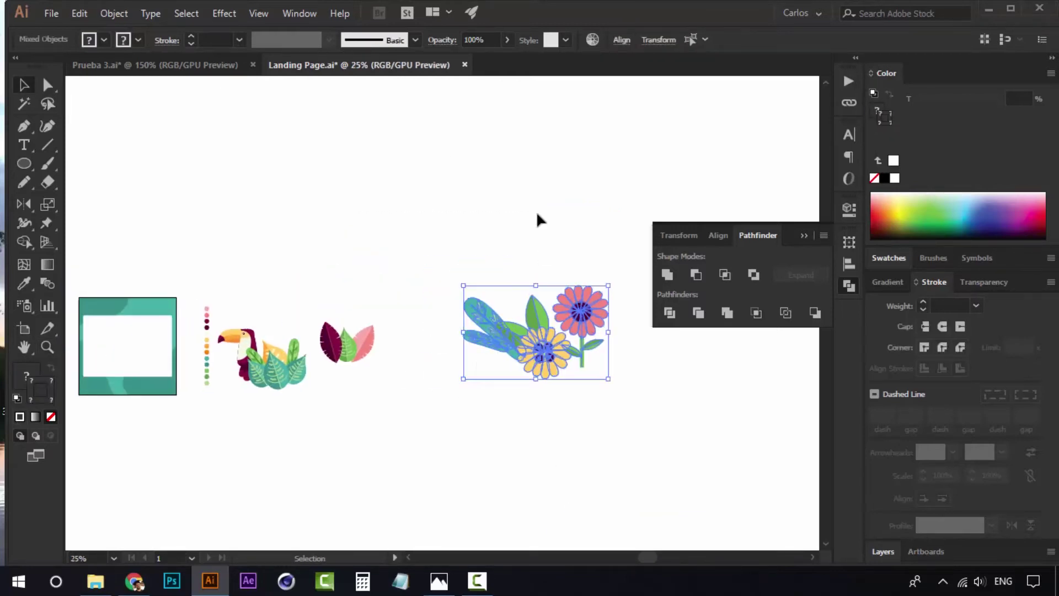
left_click_drag(624, 256, 459, 379)
left_click_drag(510, 339, 305, 264)
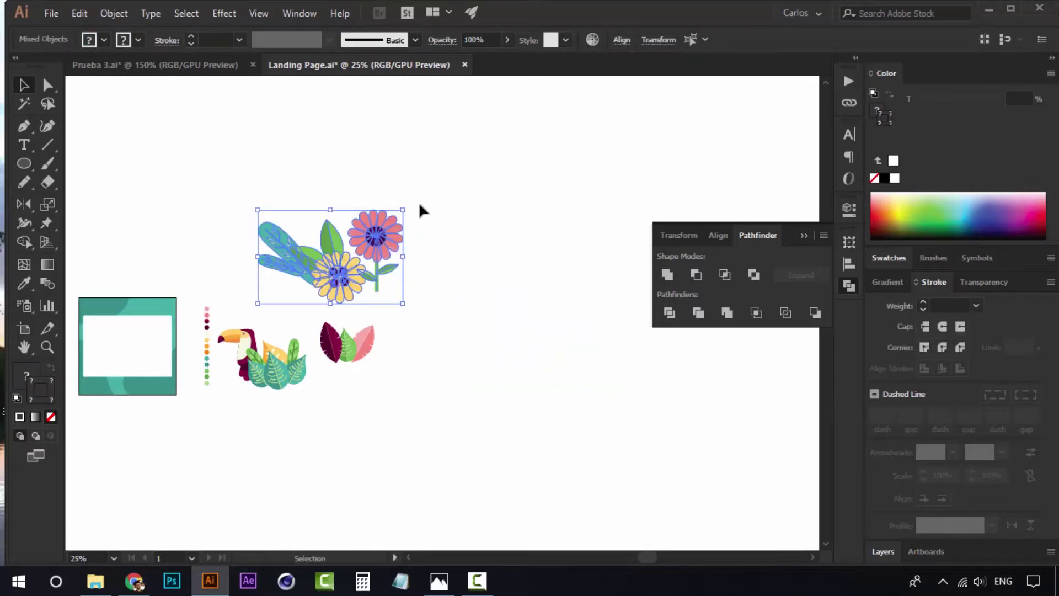
left_click_drag(403, 210, 308, 285)
left_click(396, 234)
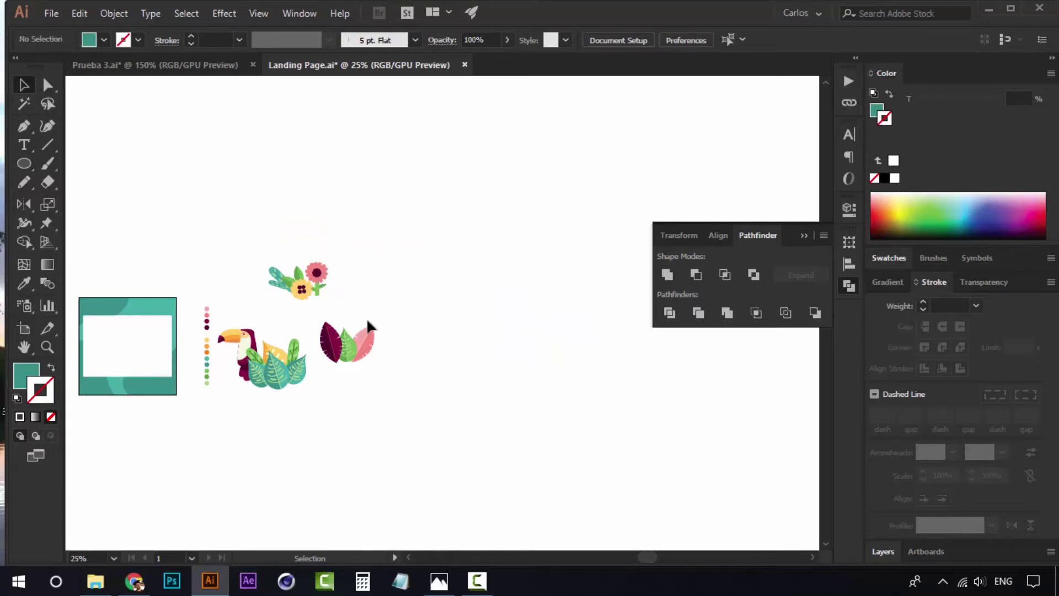
Step: Examine the toucan and foliage artwork, and view the finished scene in the Spring-01.jpg reference image in Photos
scroll(366, 317, "up", 3)
scroll(395, 321, "right", 3)
key("ctrl+z")
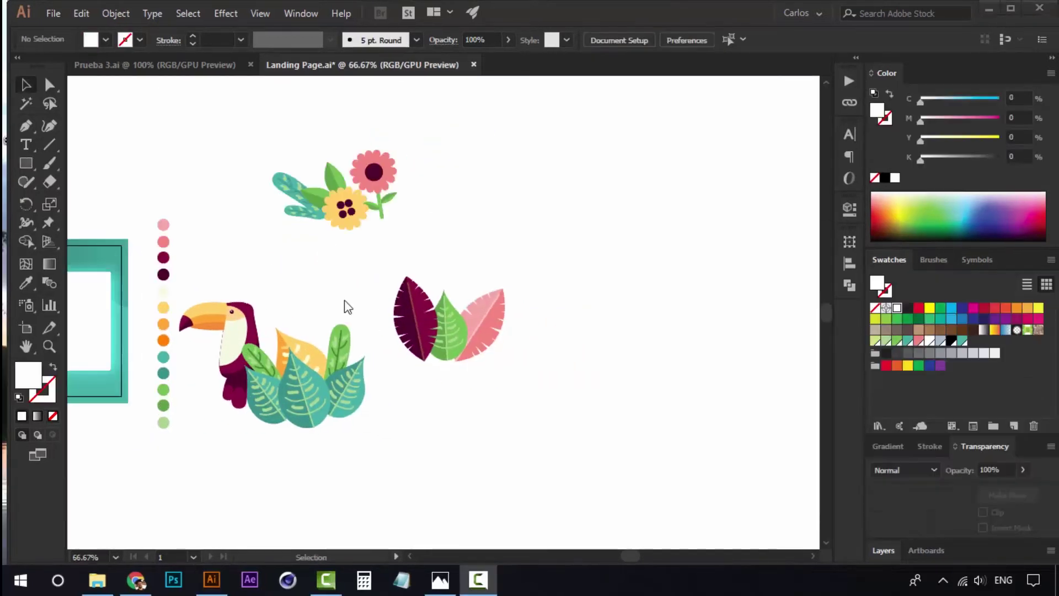
key("z")
left_click(381, 287)
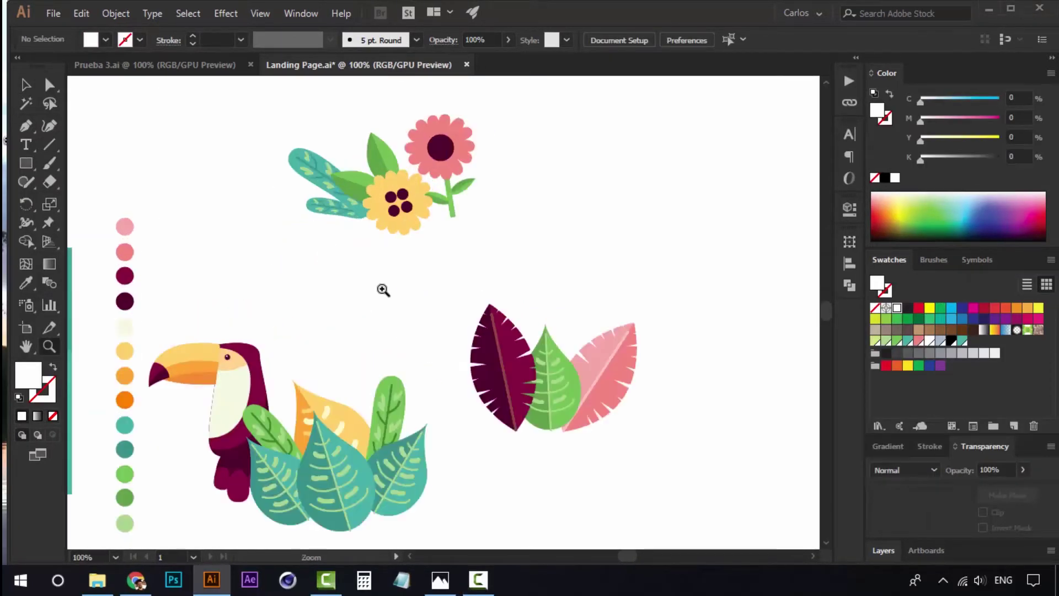
left_click_drag(427, 325, 531, 312)
key("v")
left_click_drag(376, 281, 403, 268)
left_click_drag(320, 264, 362, 263)
left_click_drag(279, 244, 414, 276)
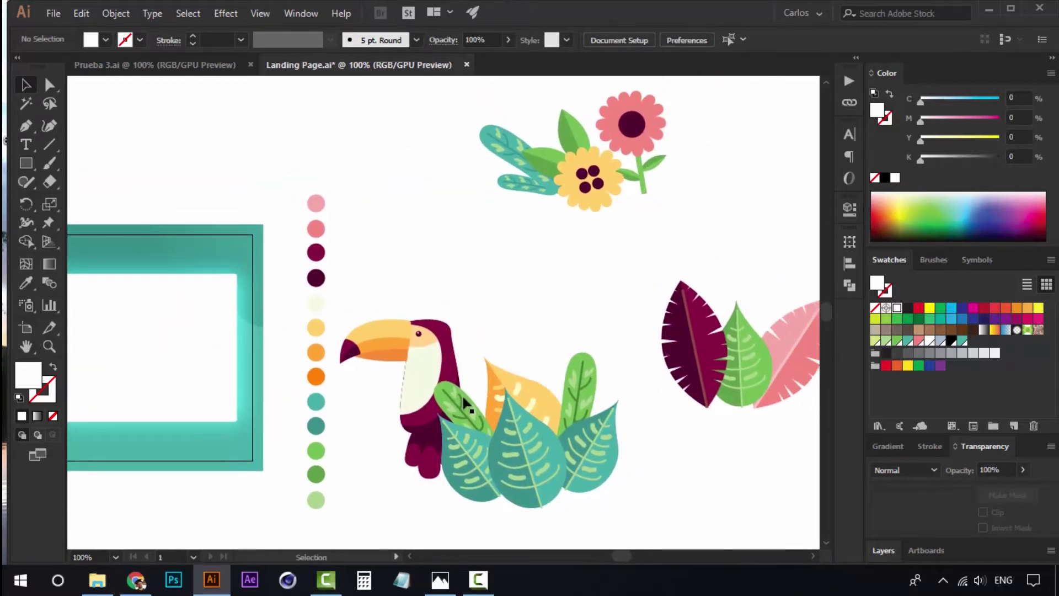
left_click(442, 577)
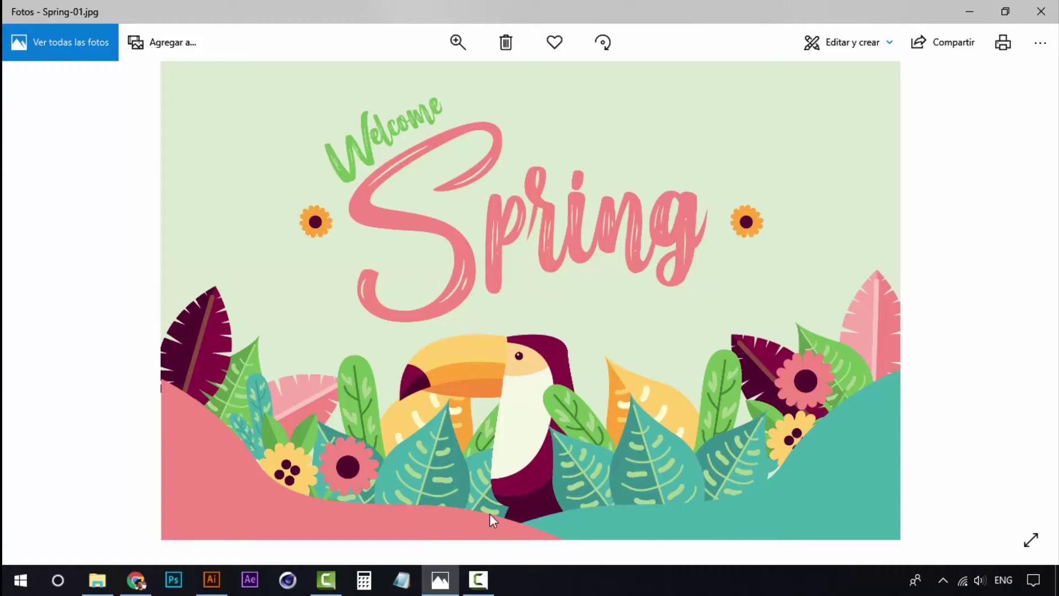
left_click(442, 581)
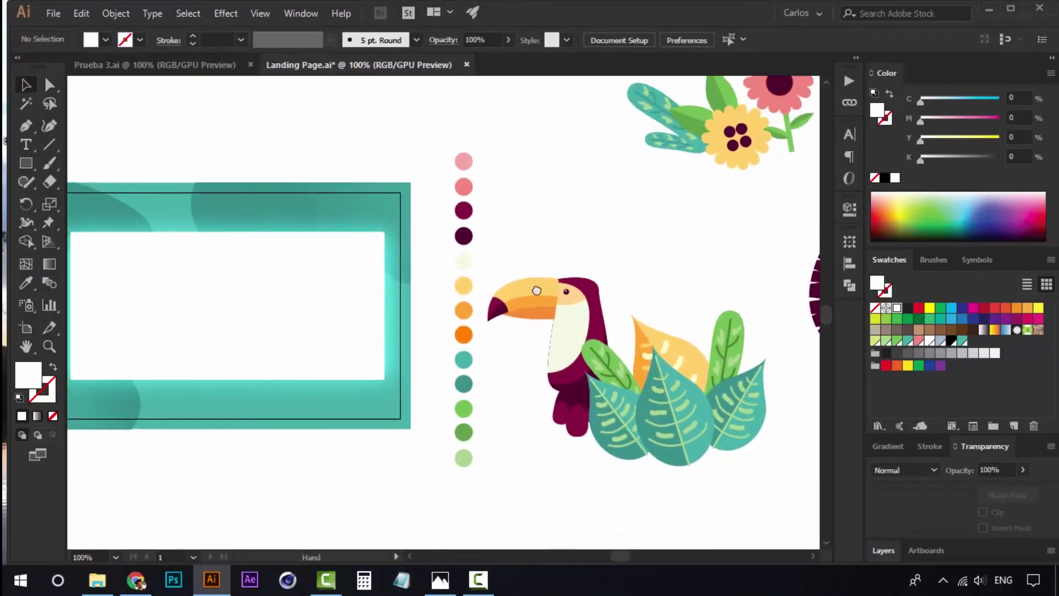
Step: Delete the teal frame artwork and its white panel so the artboard is empty
left_click_drag(536, 291, 567, 338)
left_click(363, 267)
left_click_drag(373, 341, 448, 254)
left_click(363, 159)
left_click(255, 397)
key("Delete")
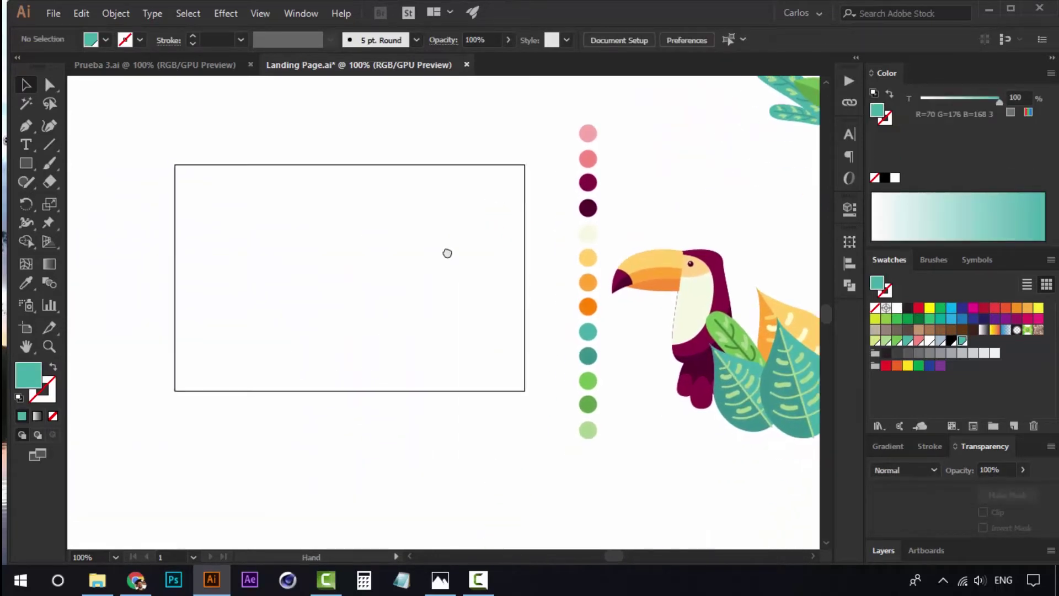
left_click(435, 300, "ctrl")
left_click(463, 311, "ctrl+alt")
left_click_drag(470, 319, 447, 352)
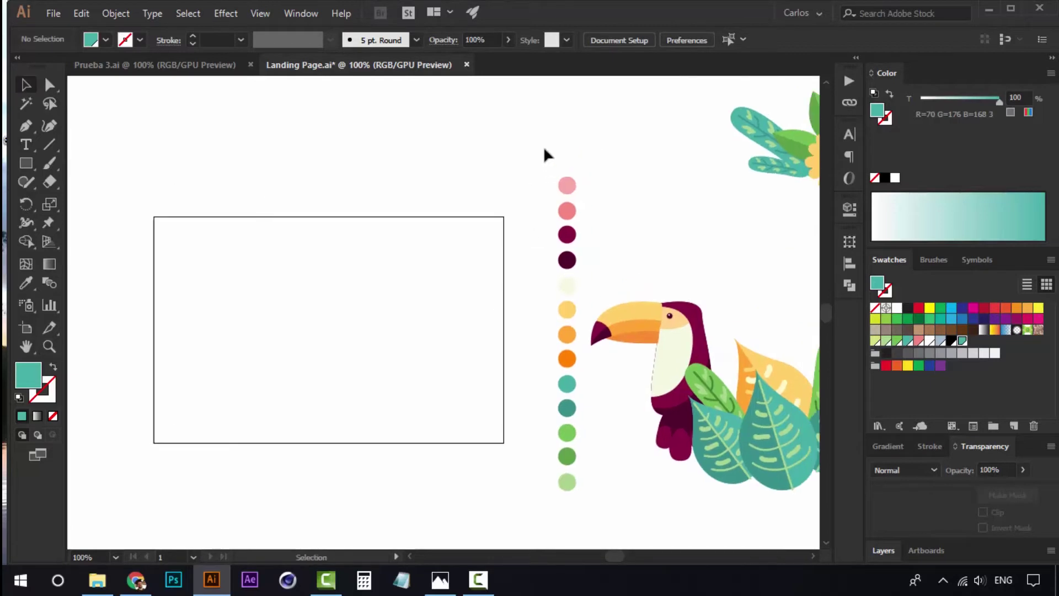
left_click_drag(544, 148, 584, 497)
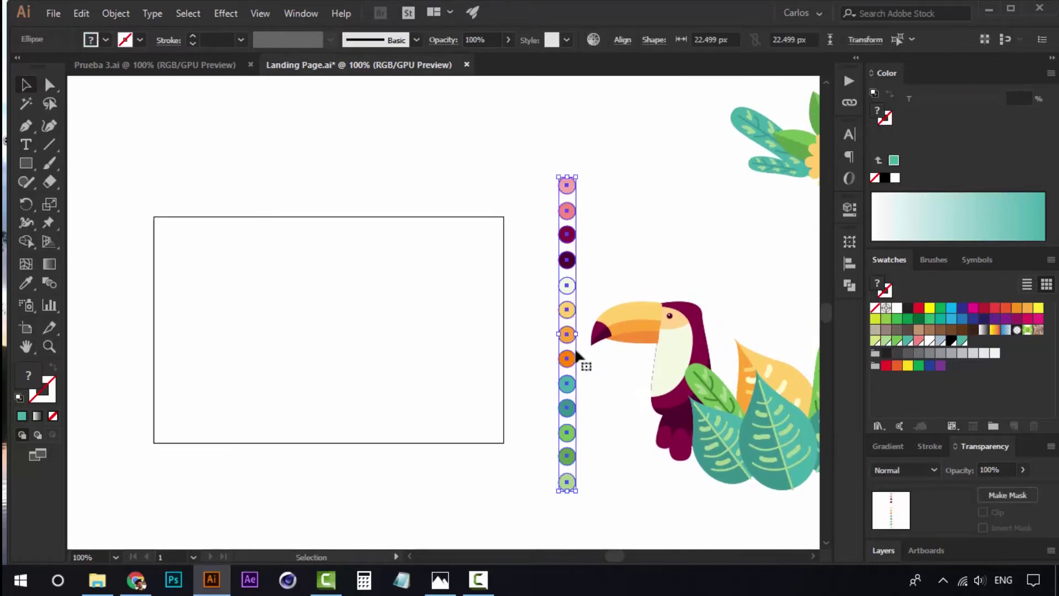
left_click(634, 221)
left_click_drag(286, 347, 307, 345)
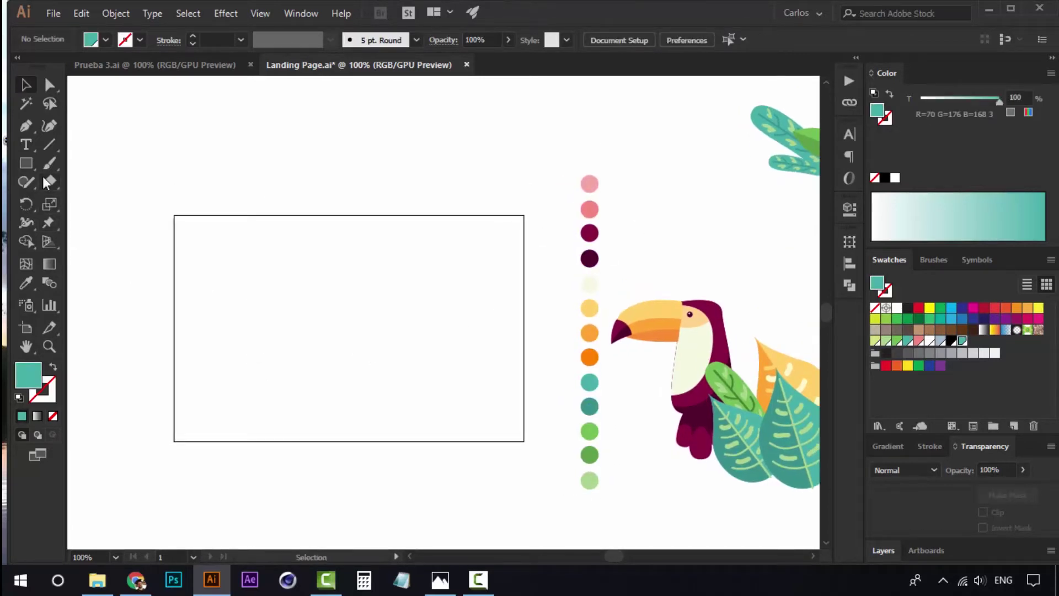
Step: Following the Spring-01.jpg reference in Photos, draw a wavy hill outline with the Pen tool across the artboard's lower part, starting outside its left edge
key("z")
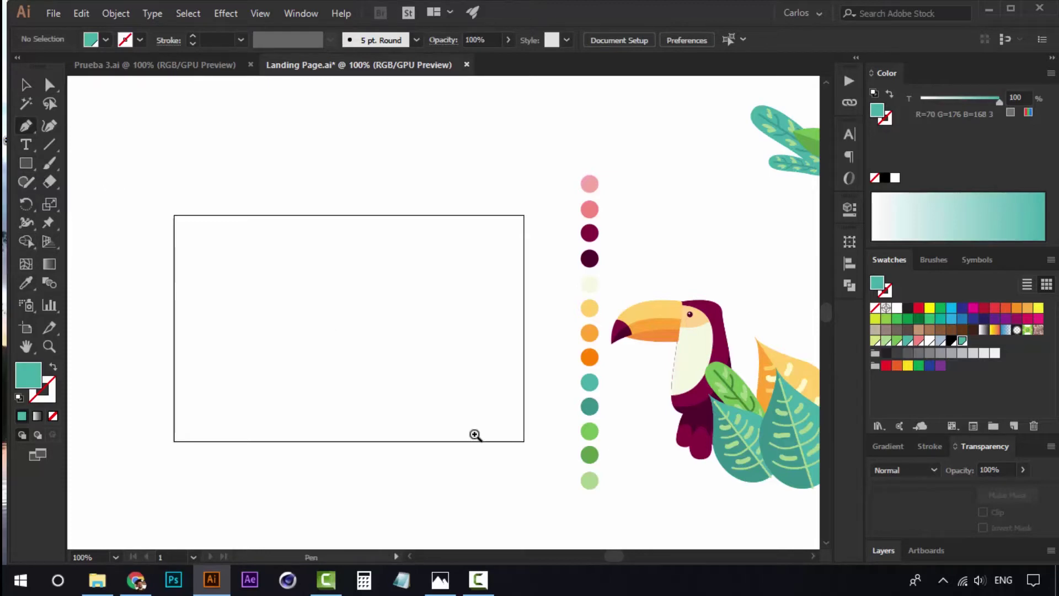
left_click(391, 404)
left_click(440, 579)
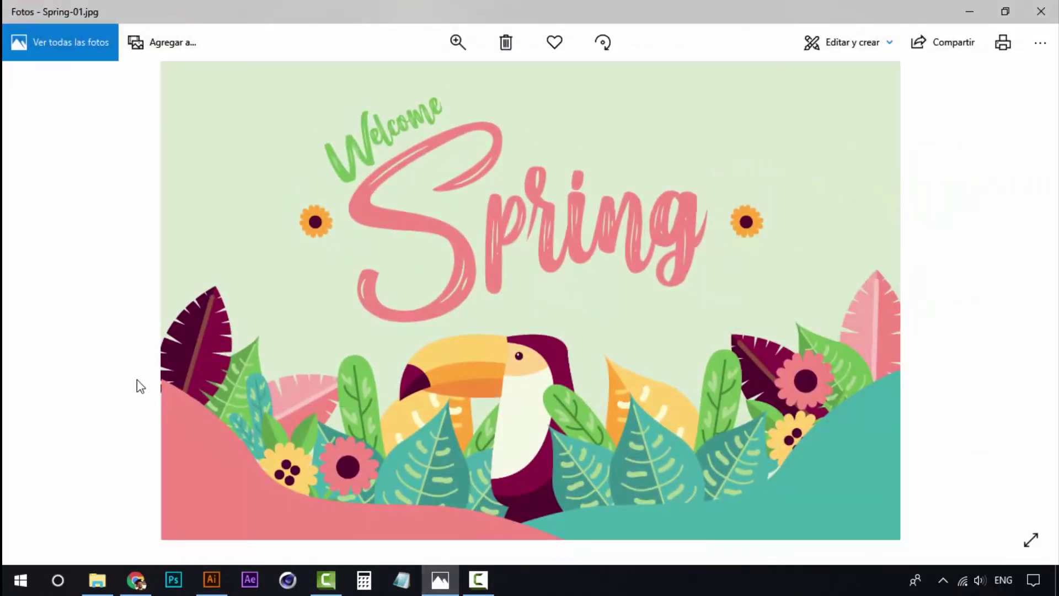
left_click(440, 579)
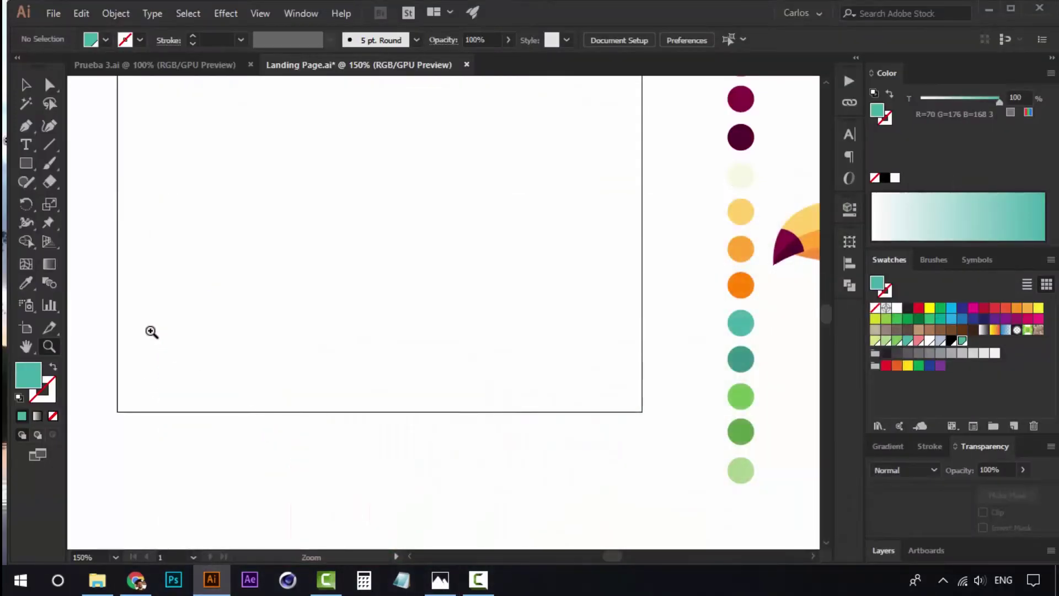
key("p")
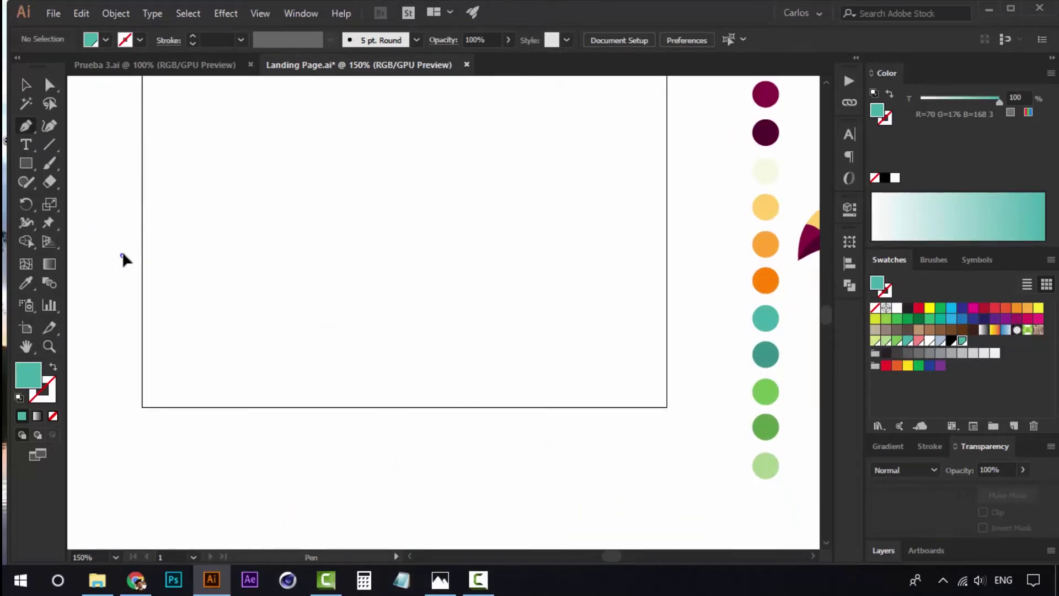
left_click(122, 256)
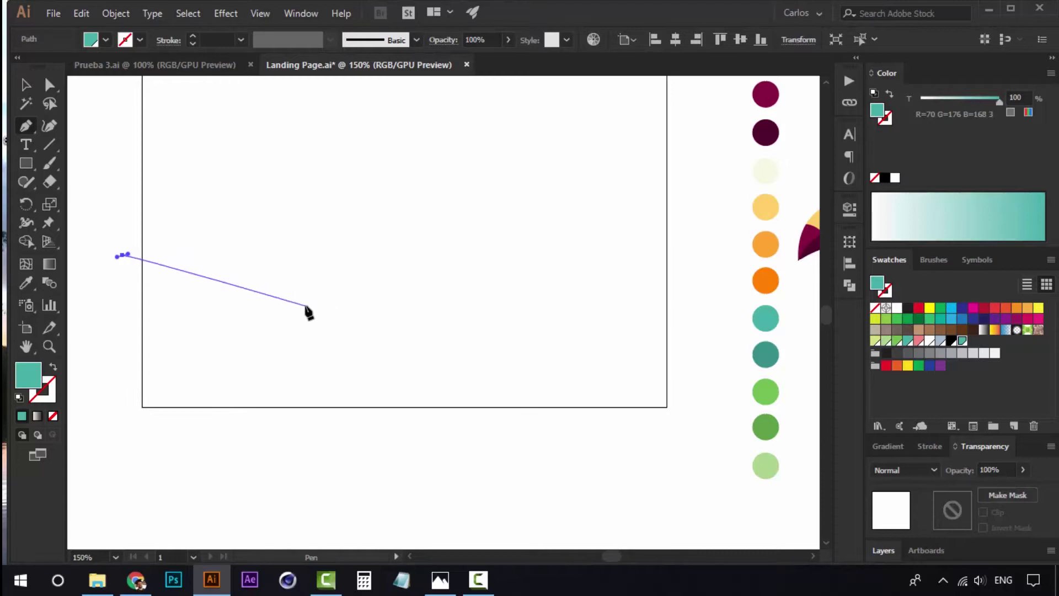
left_click_drag(319, 305, 446, 388)
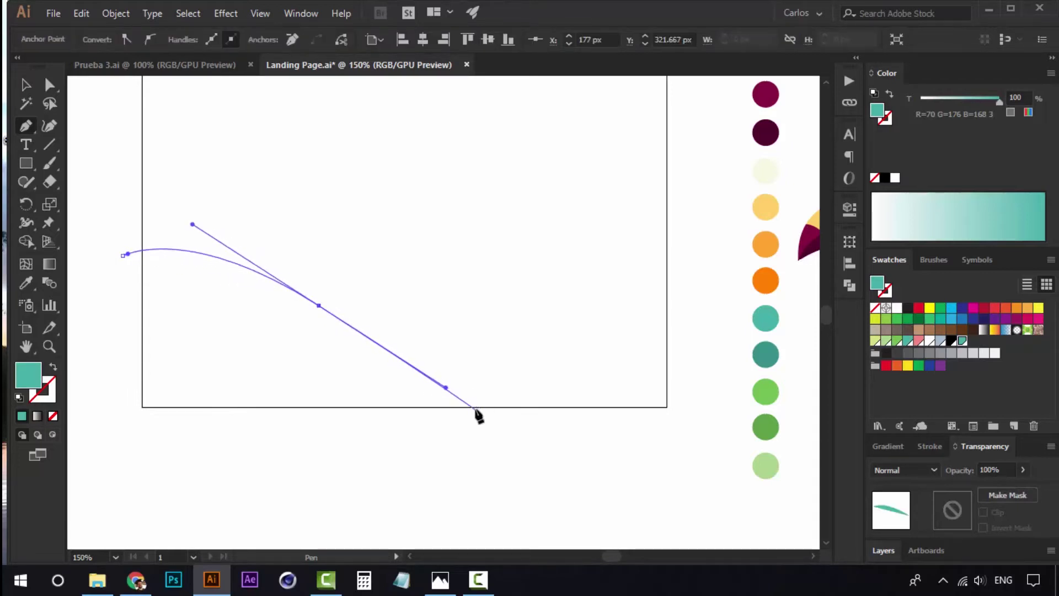
left_click_drag(562, 404, 671, 390)
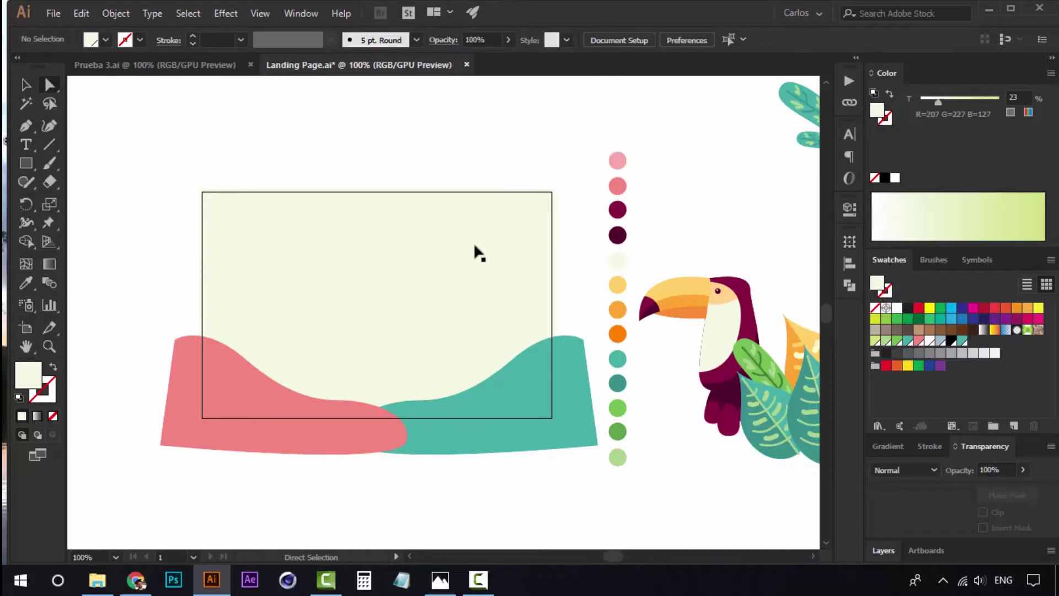
Step: Set the tint of the pale green background rectangle to 33%
left_click(521, 253)
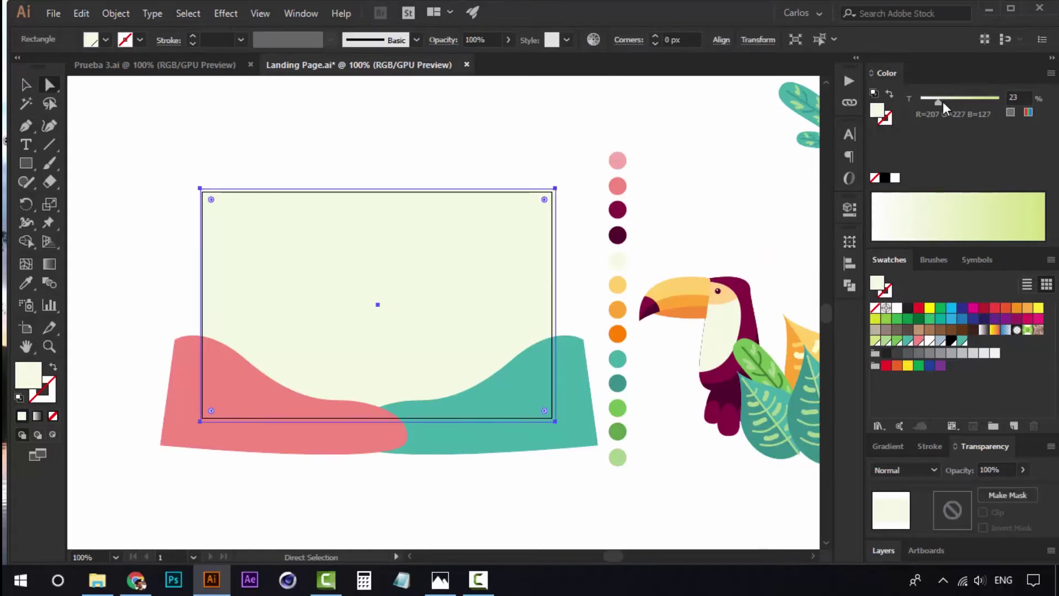
left_click_drag(942, 102, 950, 100)
left_click(498, 182)
left_click_drag(499, 182, 419, 172)
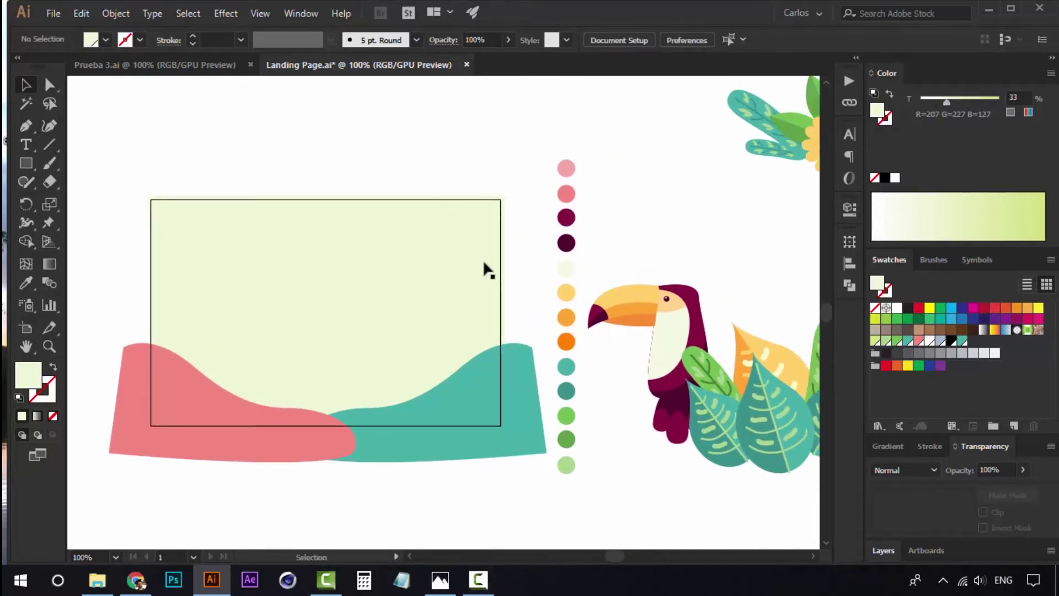
Step: Move the toucan onto the artboard where the pink and teal hills meet, shrinking it and tucking its lower end behind them
left_click_drag(664, 310, 615, 303)
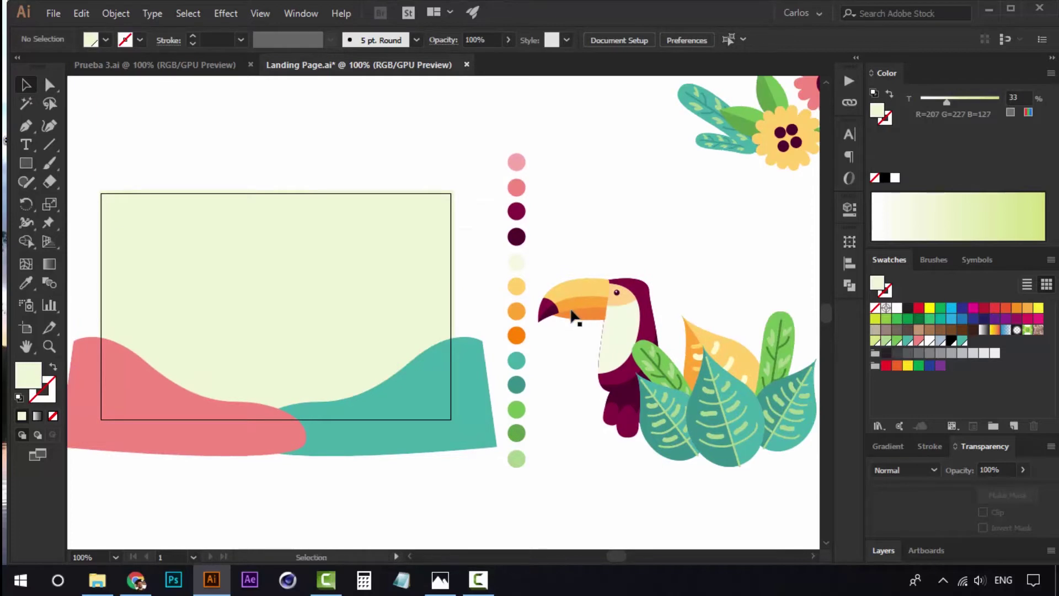
left_click_drag(542, 312, 627, 296)
left_click_drag(693, 294, 366, 311)
left_click(464, 153)
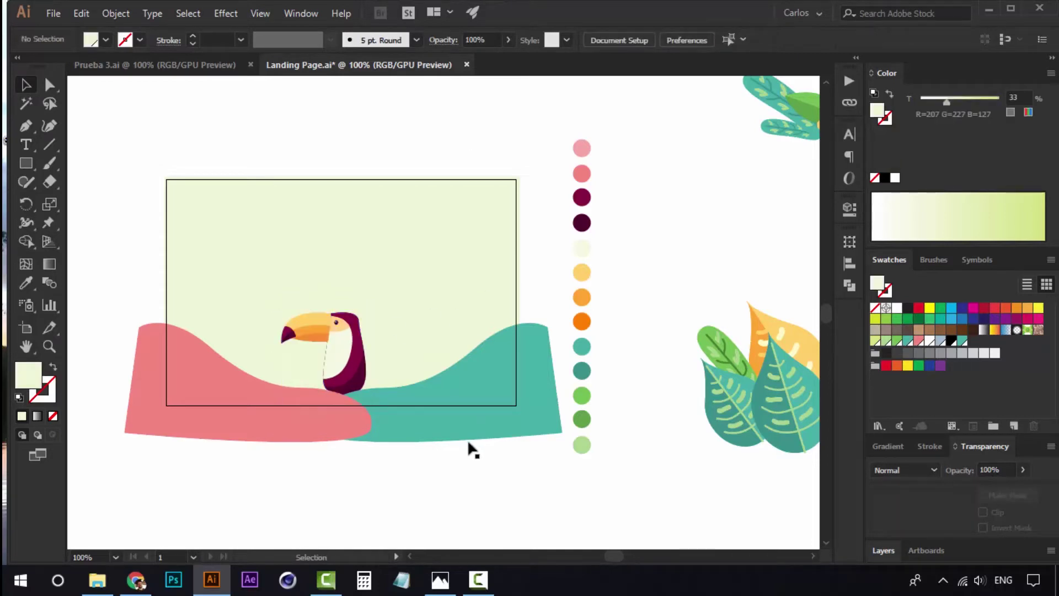
Step: Create a new layer above Frame and send both the pink and teal hill shapes to it
left_click(291, 412)
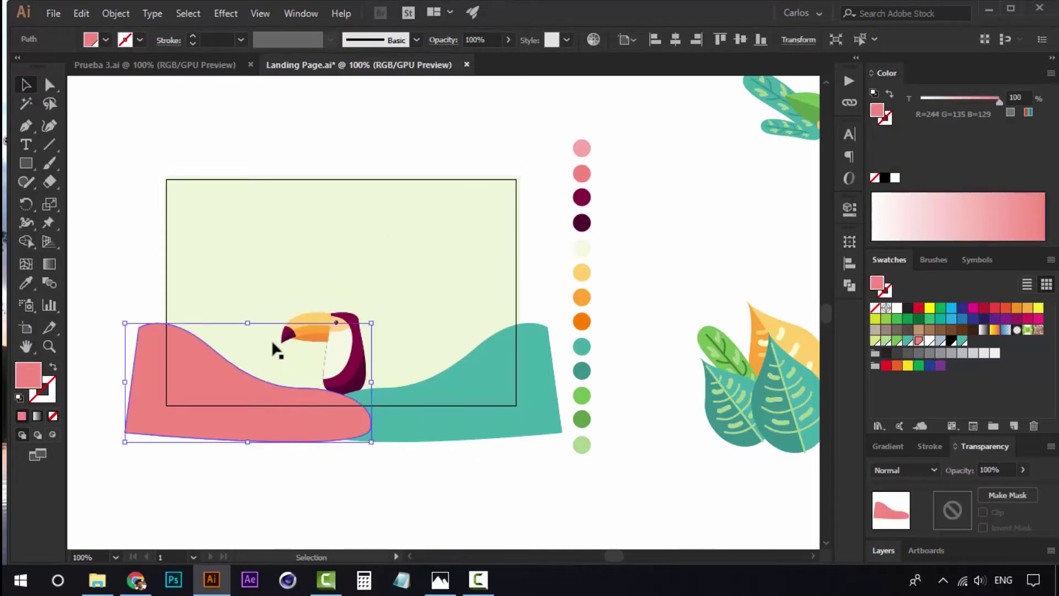
left_click(270, 469)
left_click(277, 435)
left_click(397, 424, "shift")
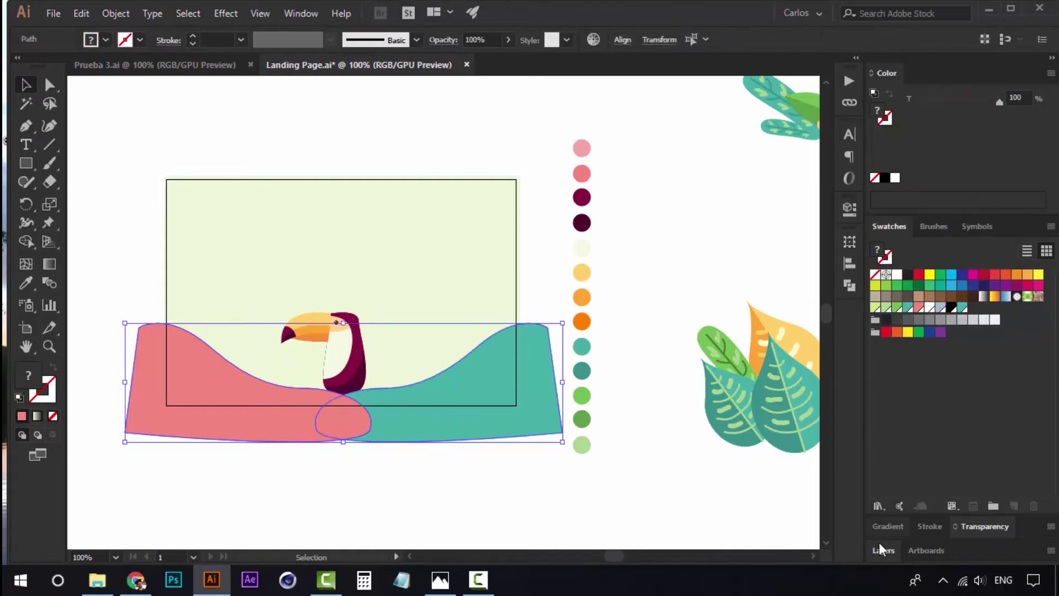
left_click(883, 549)
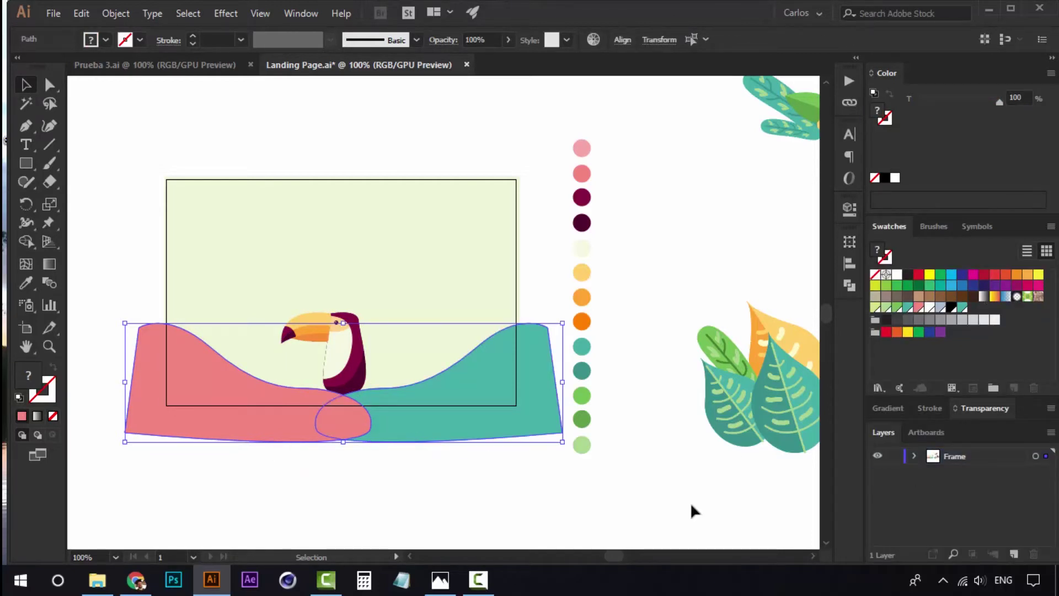
left_click(1014, 554)
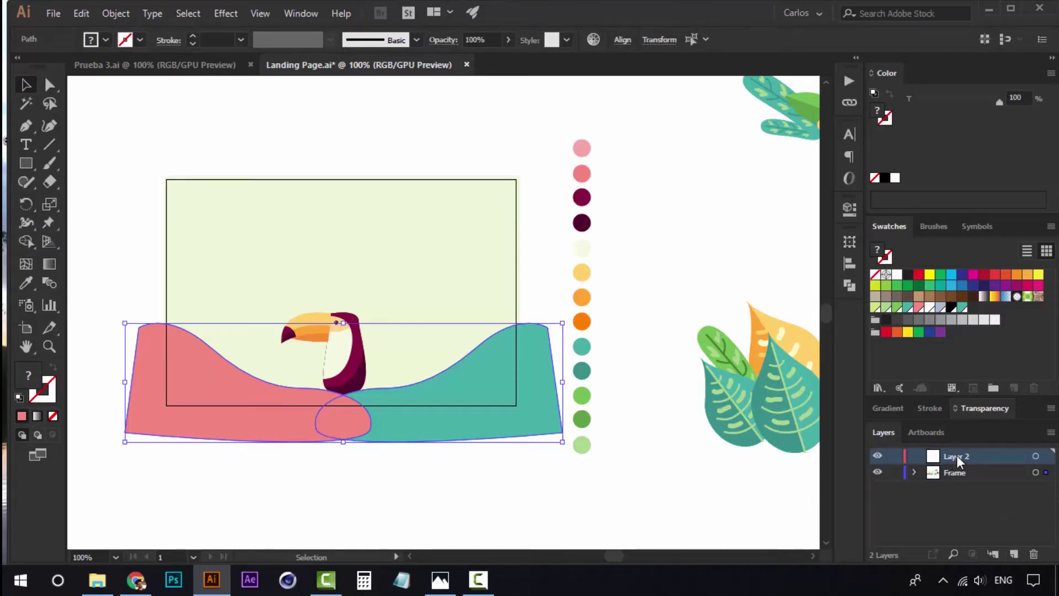
right_click(421, 405)
mouse_move(558, 324)
left_click(660, 393)
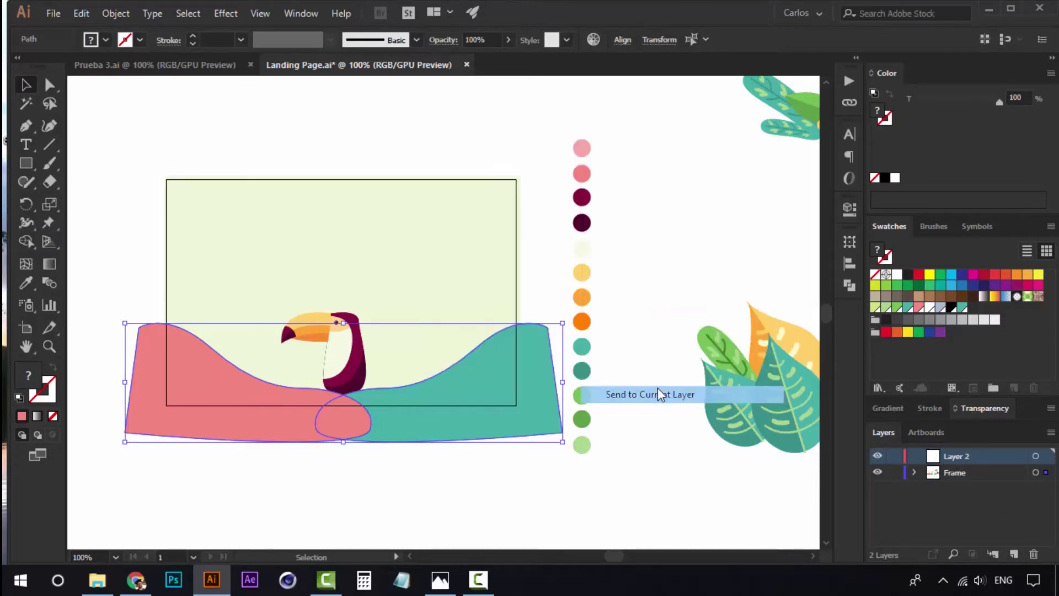
Step: Rename the new hill layer as Shapes and lock it
double_click(958, 455)
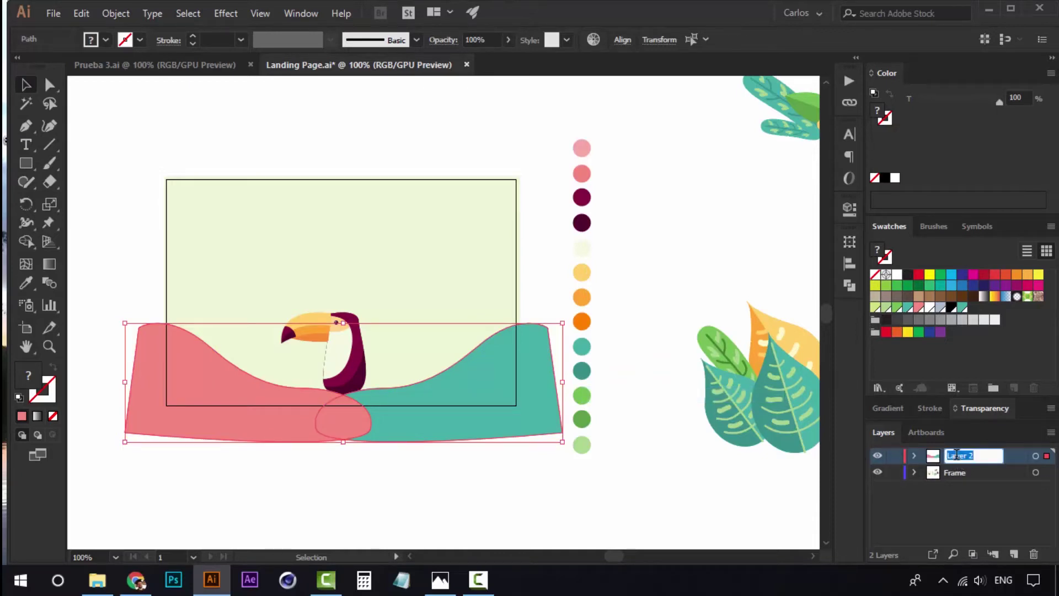
left_click(969, 514)
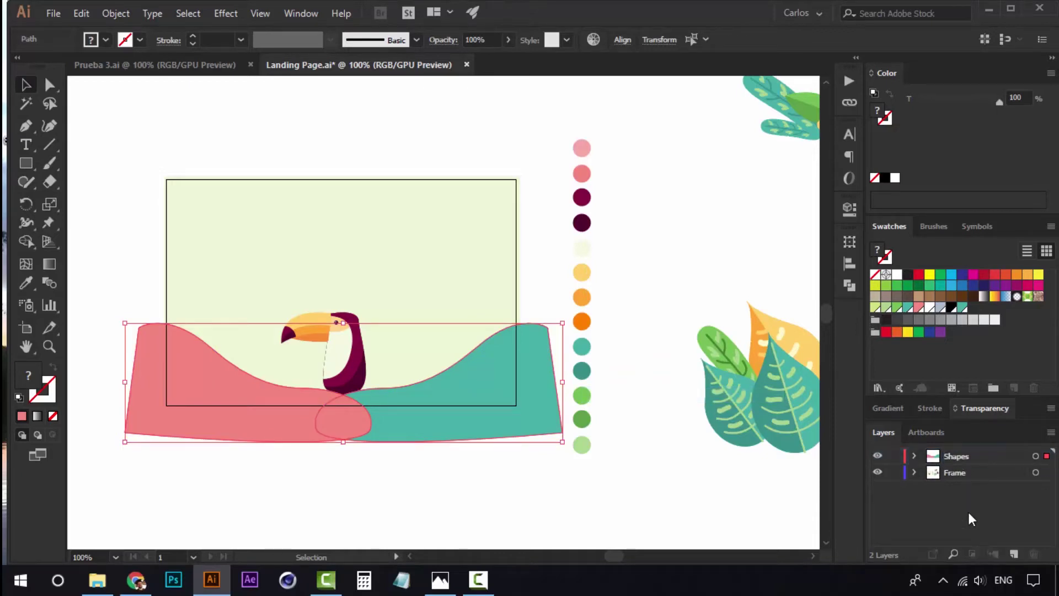
left_click(950, 459)
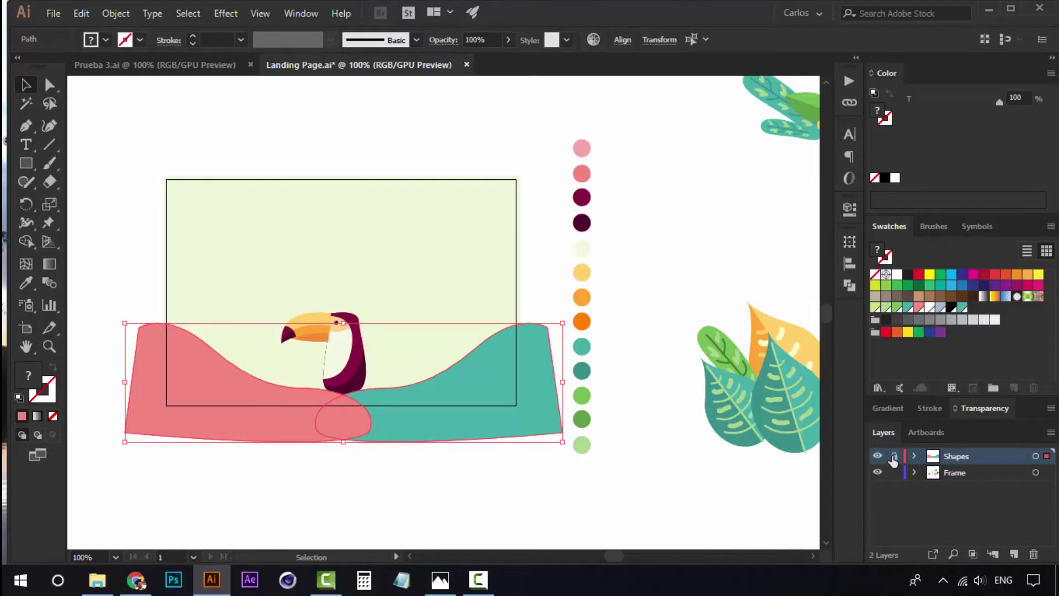
left_click(894, 457)
left_click(456, 418)
left_click(289, 423)
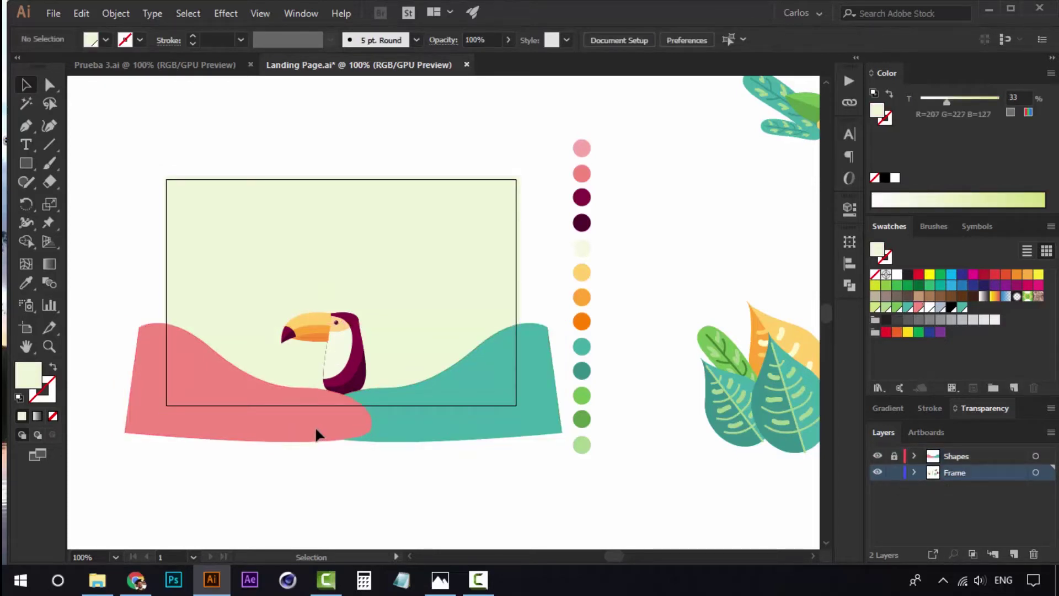
Step: Create another layer below Frame and send the pale green background rectangle to it
left_click(458, 267)
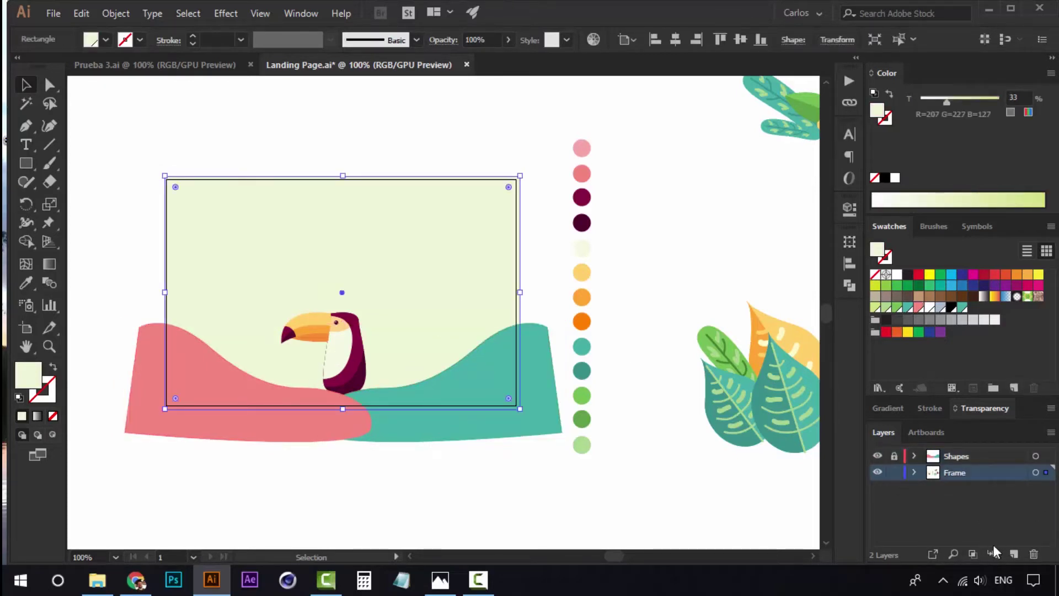
left_click(1015, 554)
left_click_drag(959, 474, 960, 501)
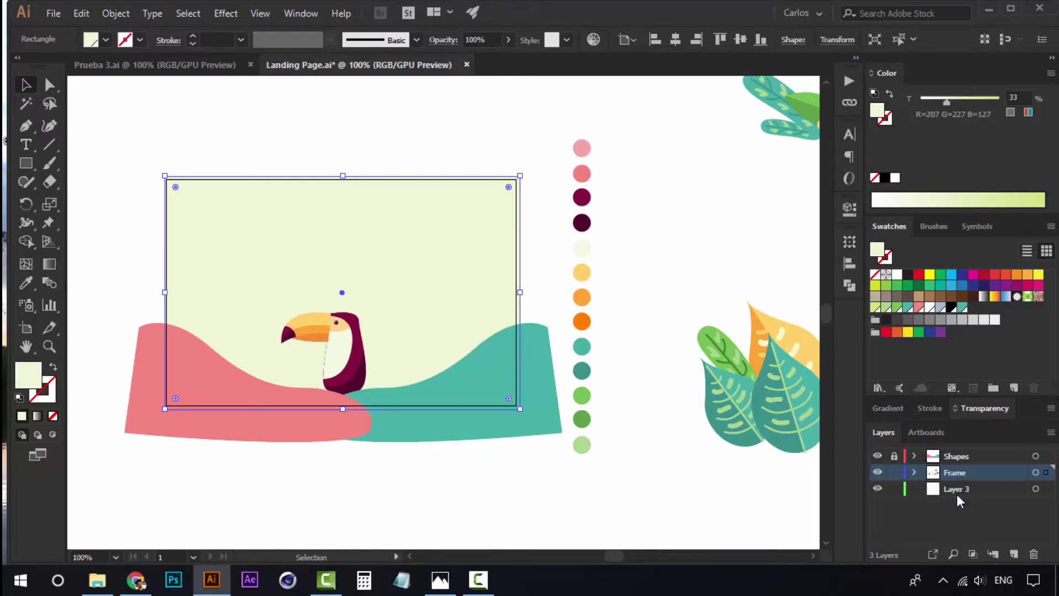
left_click(993, 489)
right_click(482, 291)
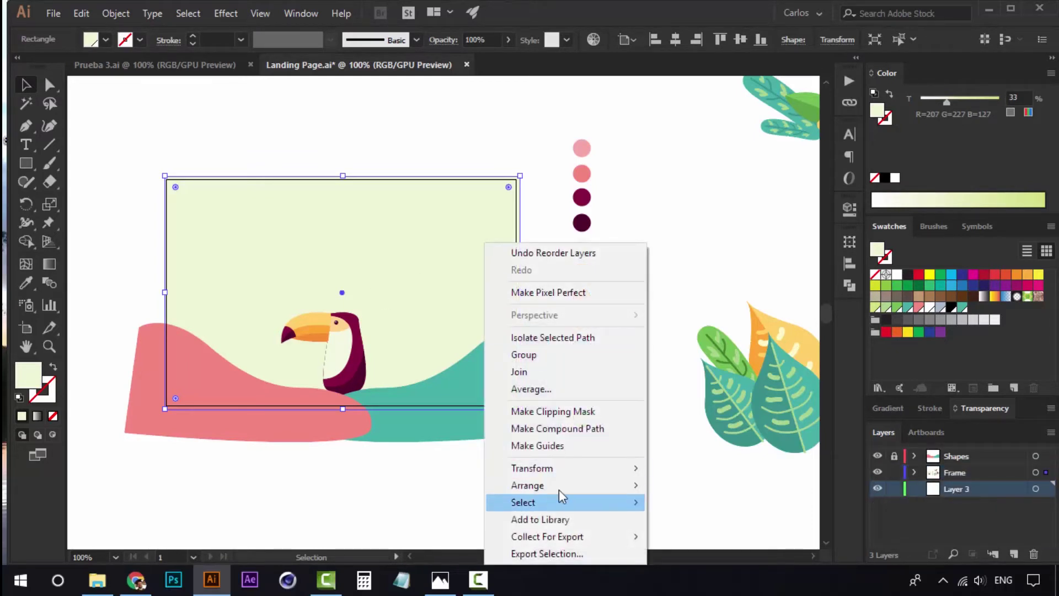
mouse_move(558, 484)
left_click(717, 559)
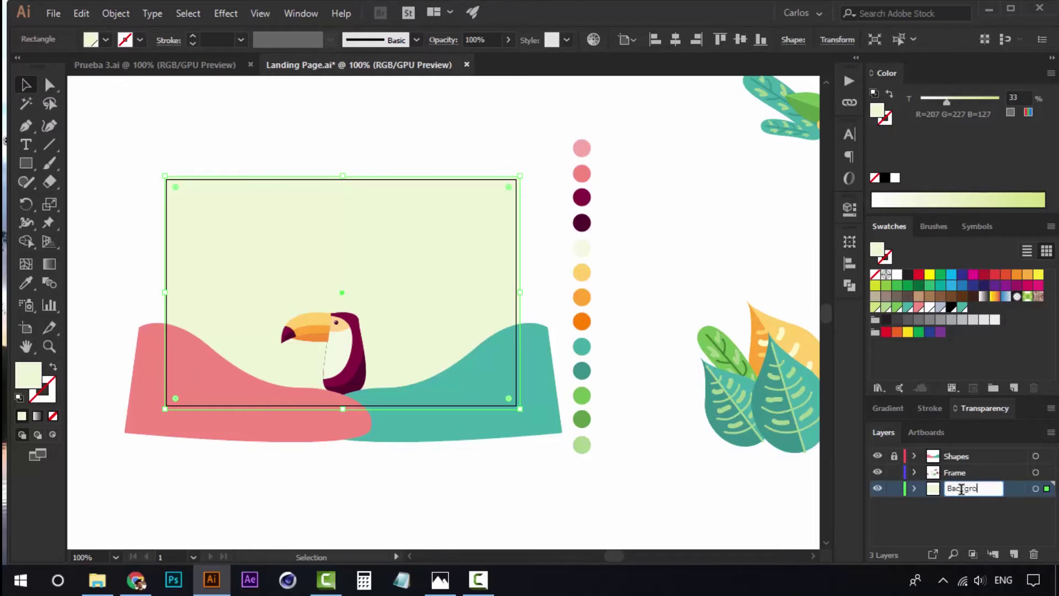
Step: Name the bottom layer Background and lock it
left_click(980, 517)
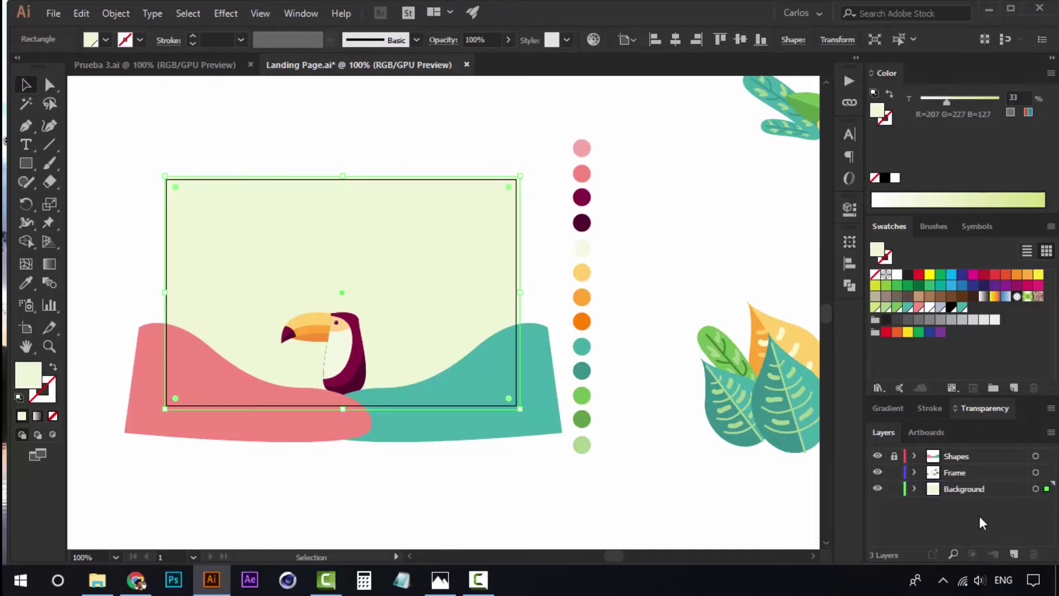
left_click(895, 489)
left_click_drag(369, 134, 383, 135)
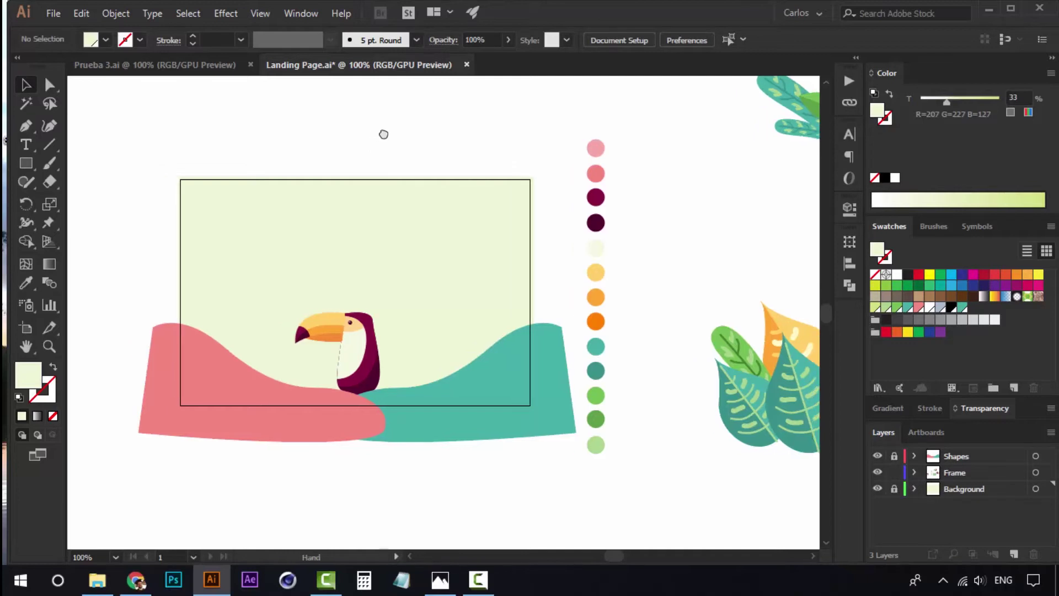
Step: Nudge the toucan slightly so it sits behind the junction of the pink and teal hills
key("z")
left_click(383, 342)
key("v")
left_click(392, 342)
left_click_drag(453, 345, 383, 364)
left_click(644, 280)
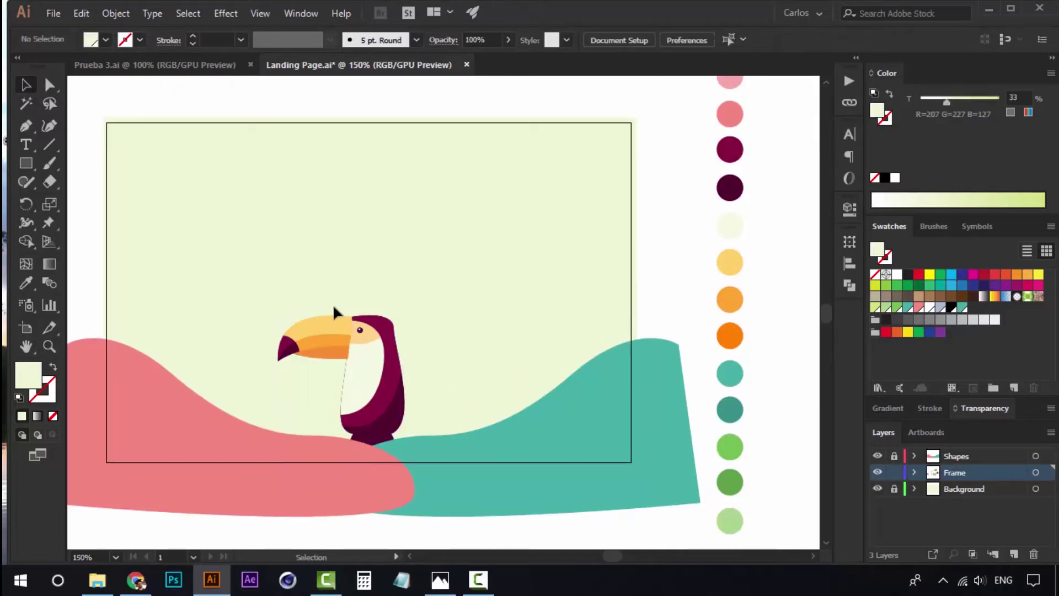
key("z")
left_click(398, 305, "alt")
left_click_drag(501, 365, 389, 325)
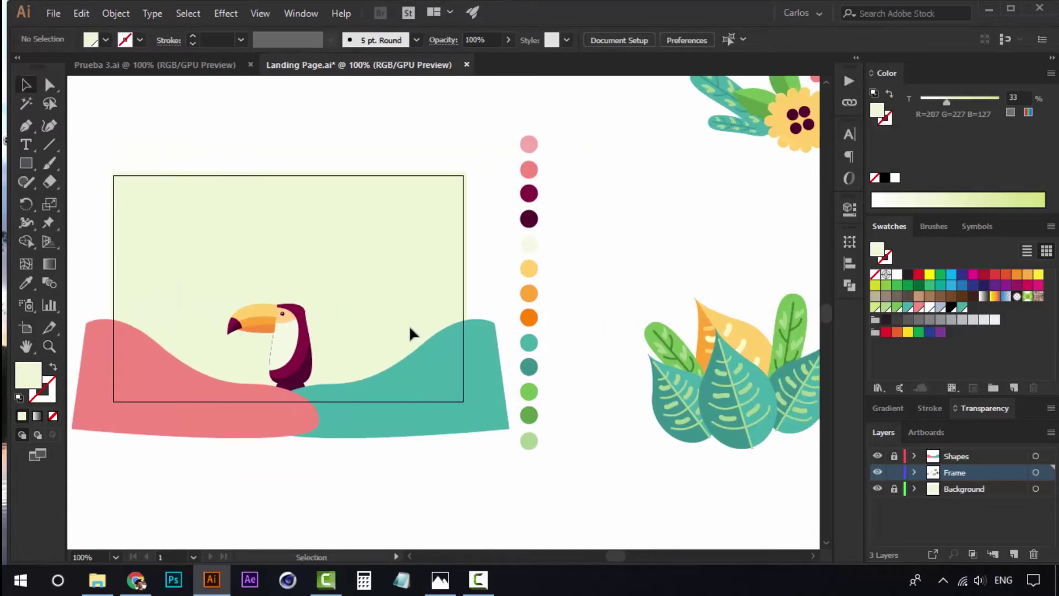
left_click_drag(635, 368, 586, 355)
left_click(234, 327)
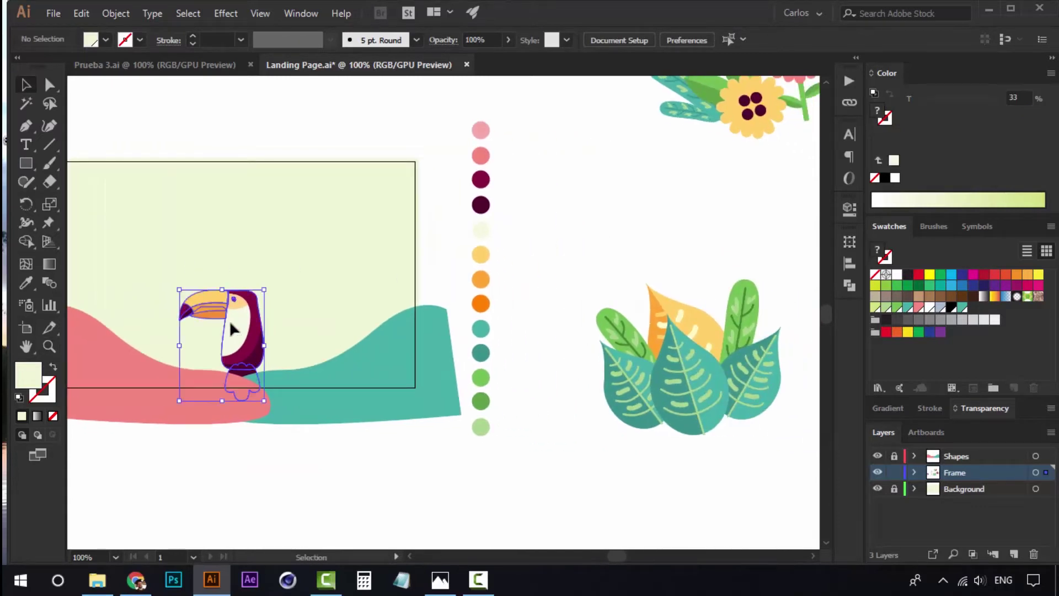
left_click_drag(240, 329, 238, 327)
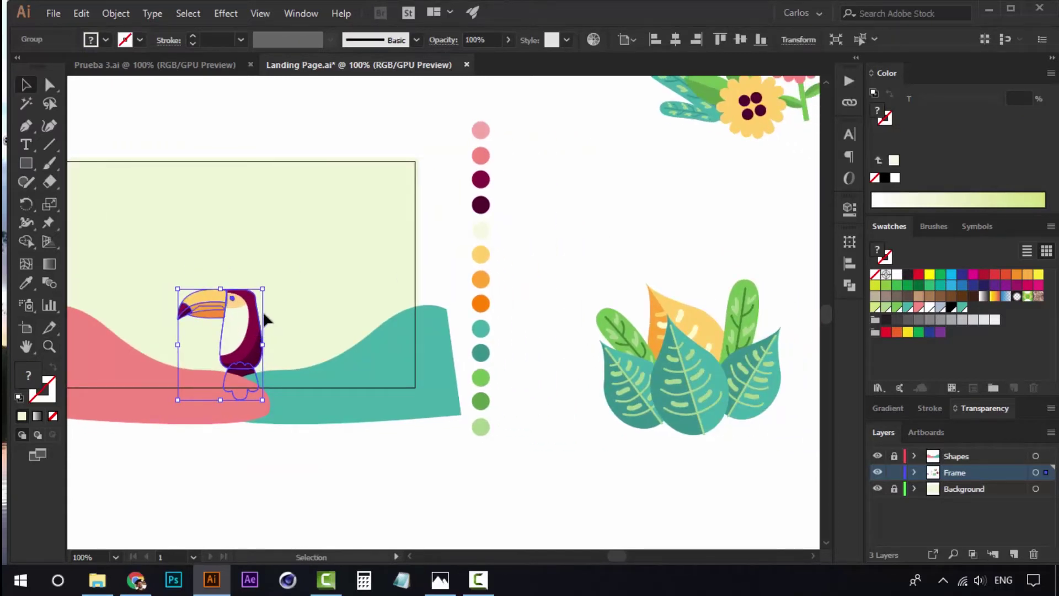
left_click(436, 280)
Step: Move the teal, orange and green leaf cluster onto the artboard and scale it down to fit just right of the toucan
left_click_drag(438, 282, 537, 250)
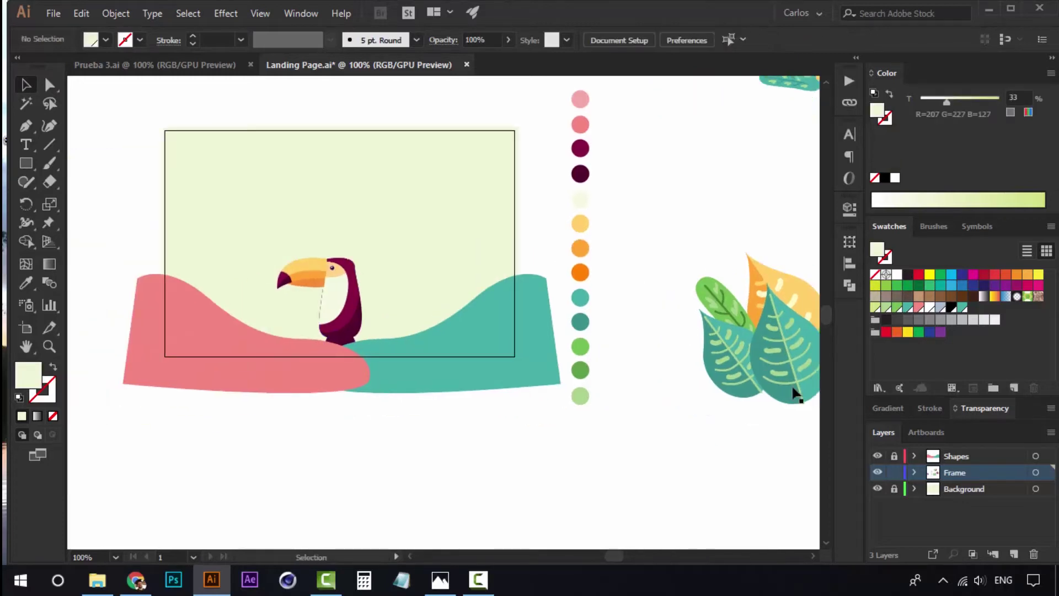
left_click_drag(735, 339, 331, 322)
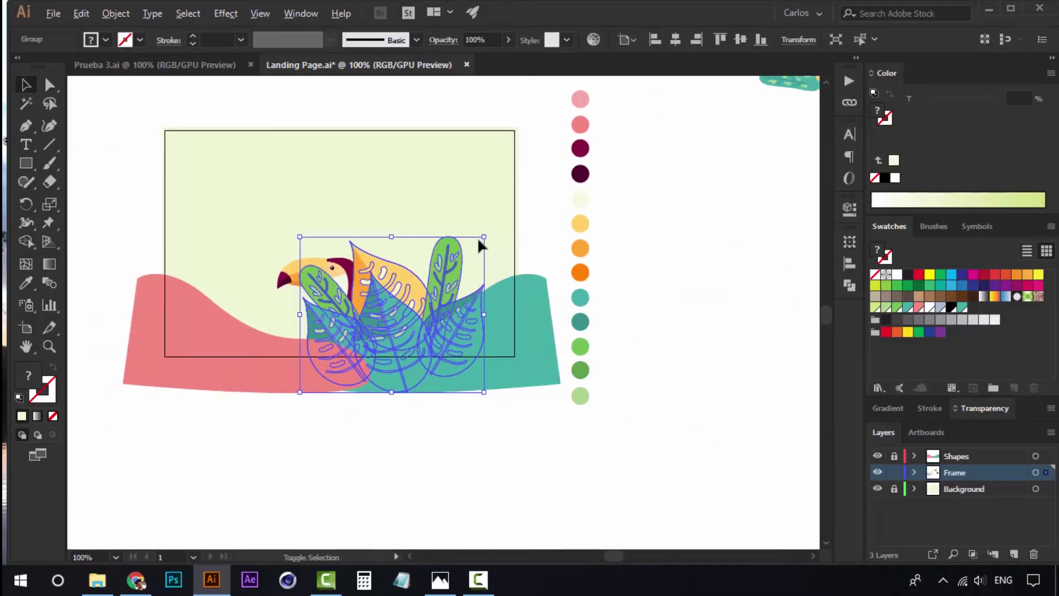
left_click_drag(477, 237, 442, 271)
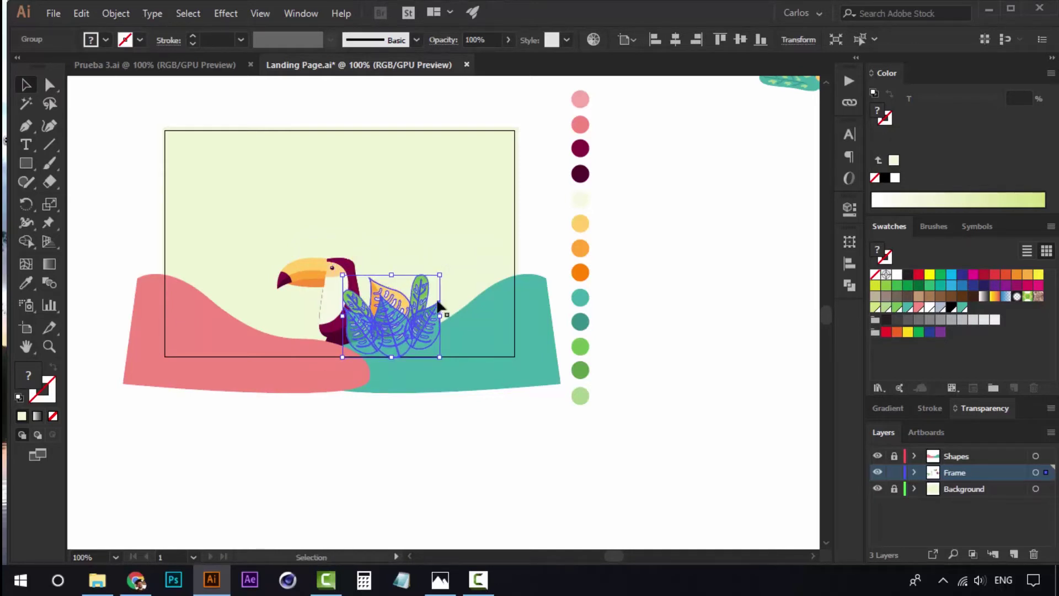
left_click(543, 226)
left_click_drag(422, 307, 421, 309)
key("z")
left_click(340, 324)
key("v")
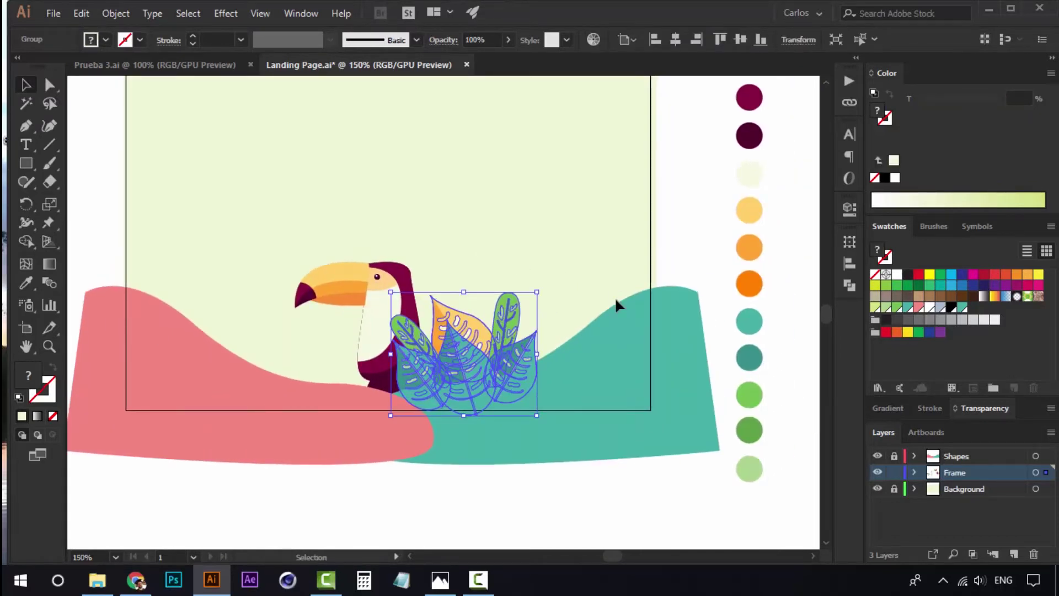
Step: Move the flower group and the maroon, green and pink leaf group closer to the artboard
key("ctrl+minus")
key("ctrl+minus")
key("ctrl+minus")
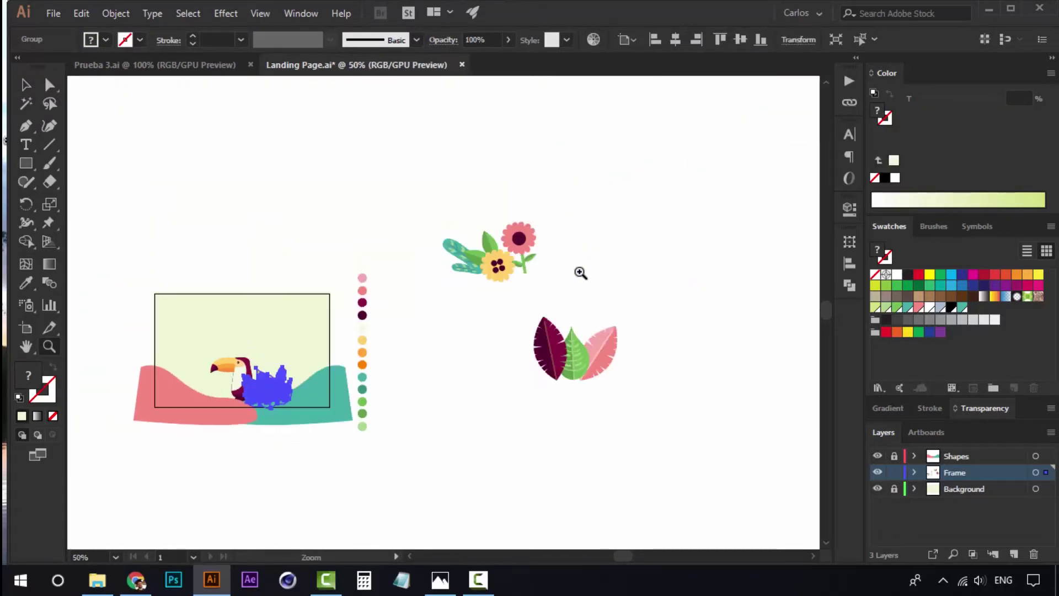
left_click(529, 246)
left_click_drag(528, 247, 467, 312)
left_click_drag(575, 375, 467, 427)
left_click(555, 319)
Step: Duplicate the leaf cluster beside the toucan and place the copy over the bird's left side, behind the pink hill
key("z")
left_click(296, 409)
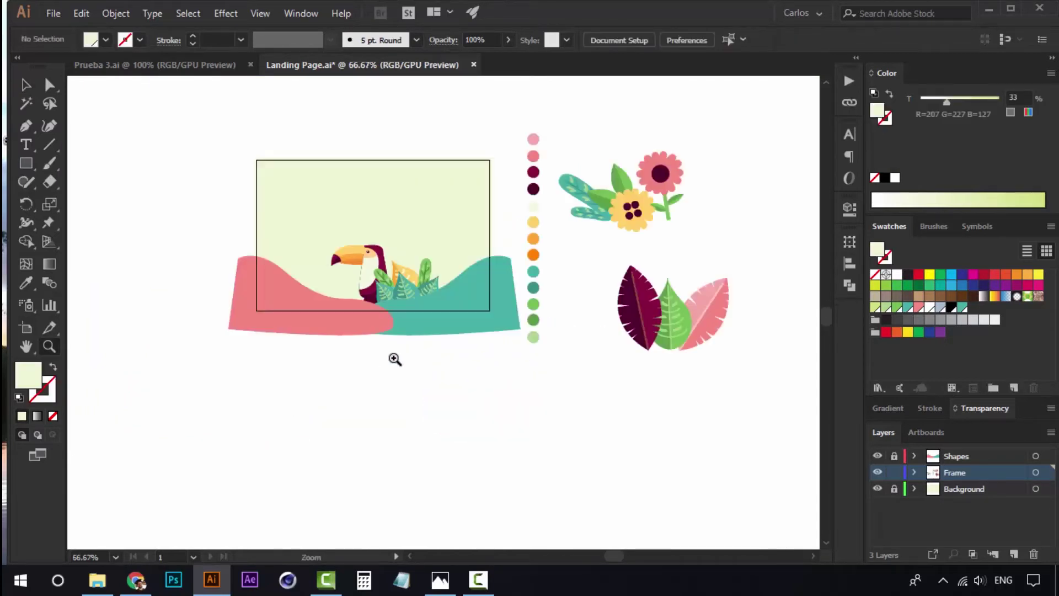
left_click(394, 359)
left_click_drag(454, 289, 454, 351)
left_click(431, 318)
key("v")
left_click(518, 330)
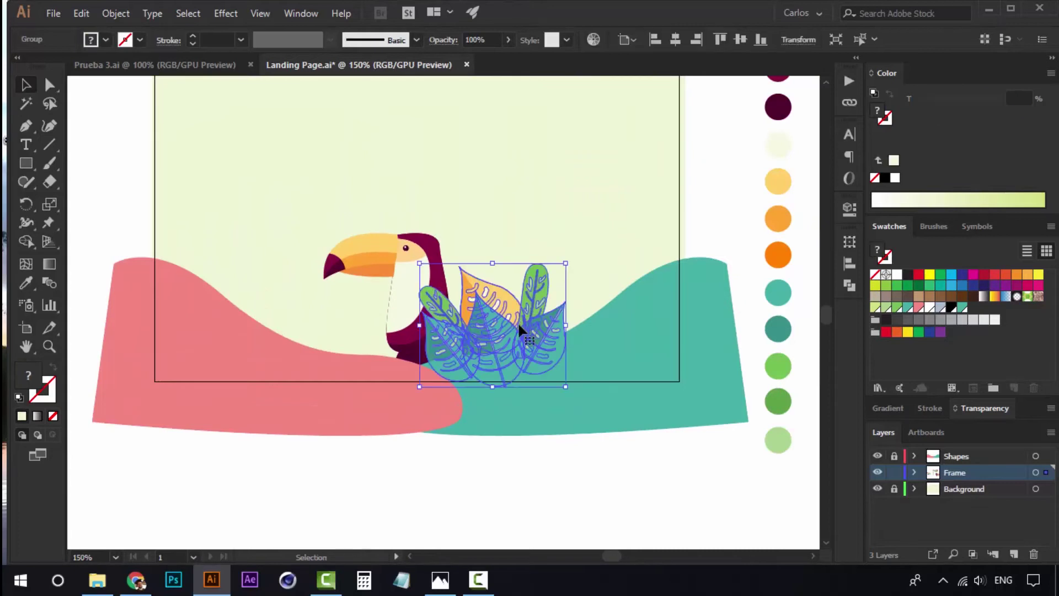
left_click_drag(534, 293, 384, 306)
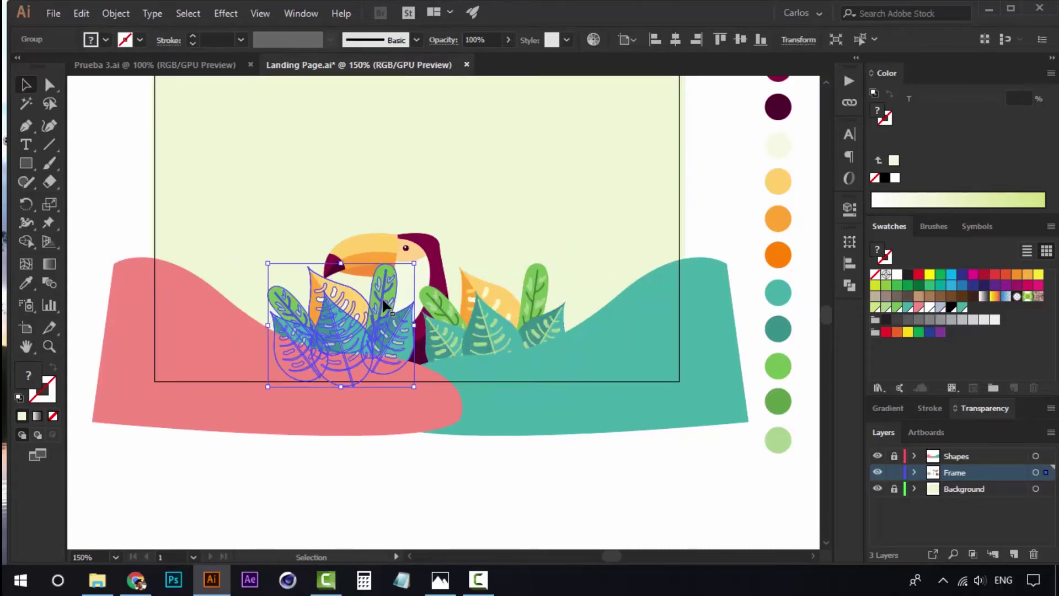
Step: Reflect the copied leaf cluster across the vertical axis and send it to the back, behind the toucan
right_click(379, 298)
mouse_move(493, 461)
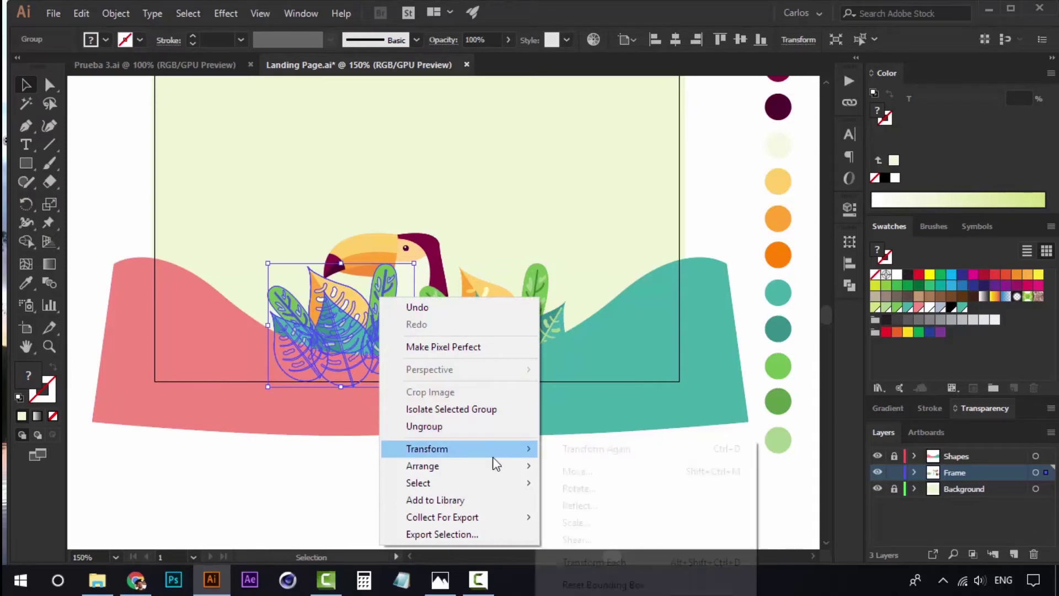
left_click(620, 505)
left_click(542, 386)
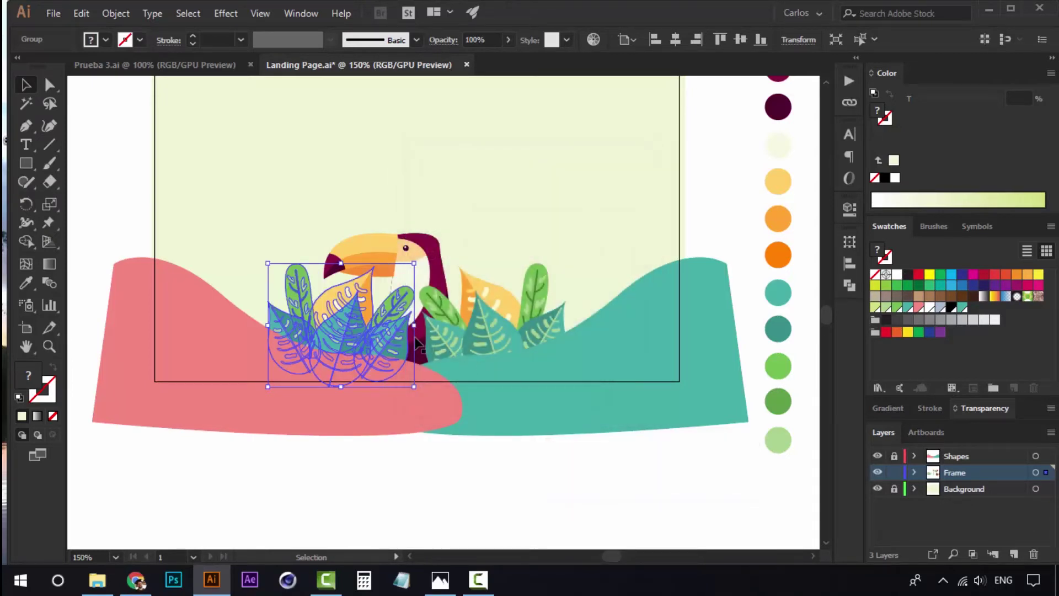
right_click(388, 324)
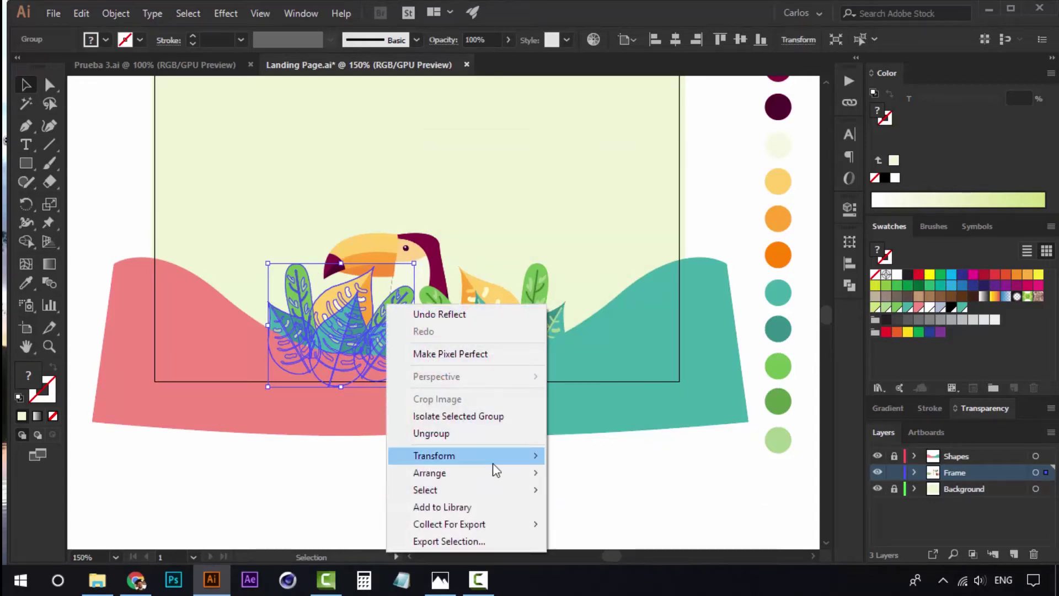
mouse_move(529, 475)
left_click(640, 531)
left_click(423, 393)
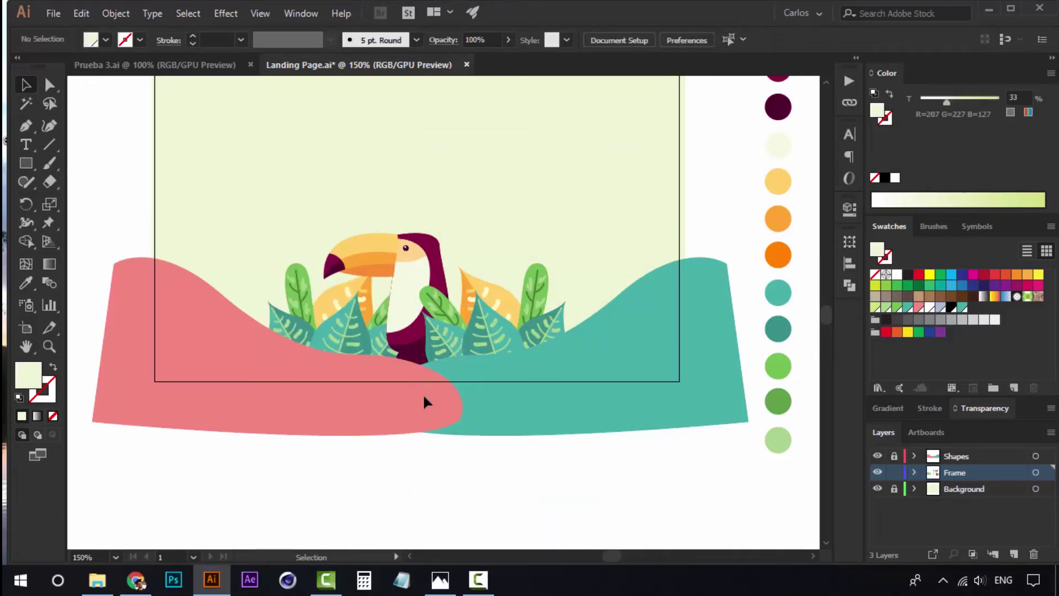
Step: Shift the mirrored leaf cluster closer to the toucan, then nudge it slightly up and left behind the pink hill
left_click_drag(347, 324, 361, 324)
left_click(508, 484)
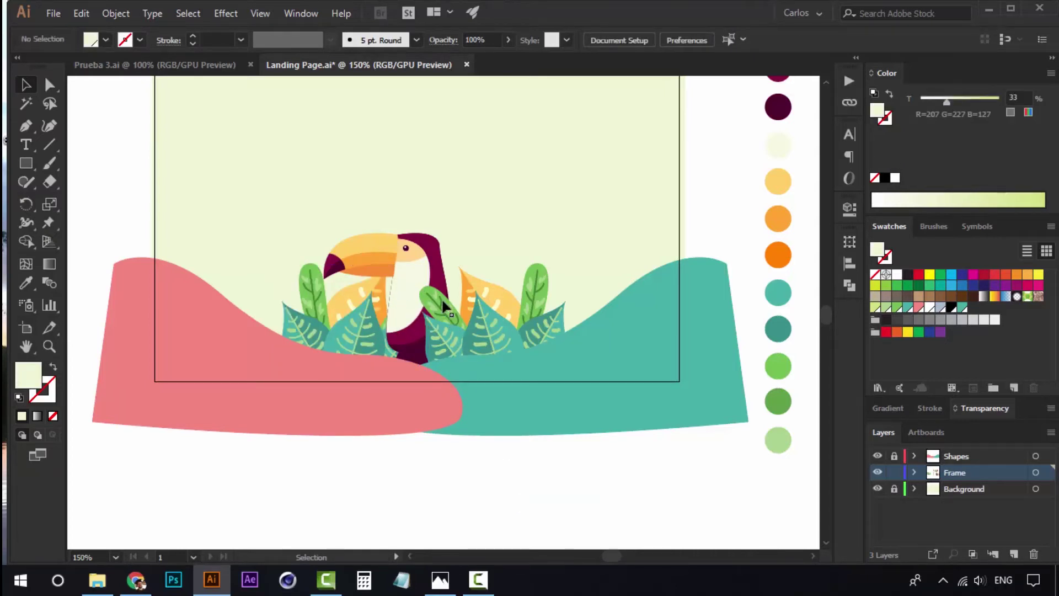
left_click(424, 303)
left_click(402, 246)
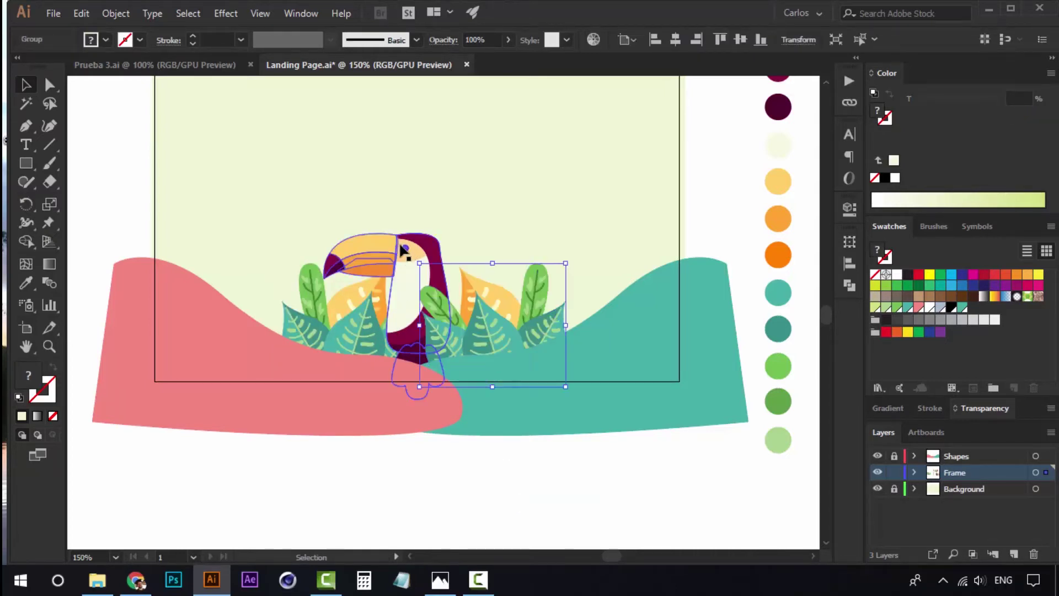
left_click(372, 330)
key("Up")
key("Up")
key("Up")
key("Up")
key("Left")
key("Left")
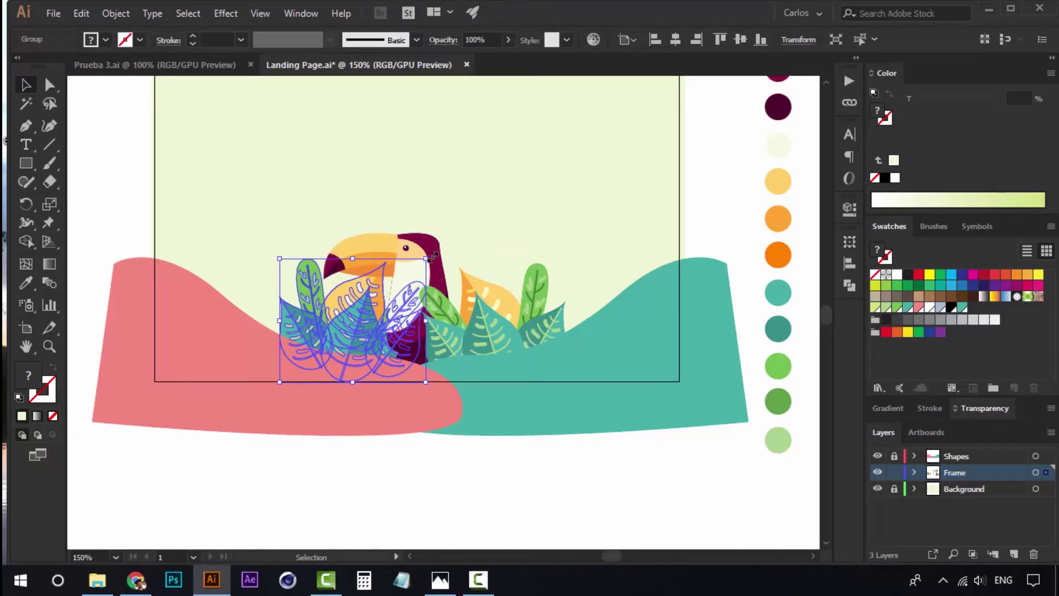
Step: Rotate the mirrored leaf cluster slightly and resettle it along the pink hill's slope
left_click_drag(434, 254, 441, 266)
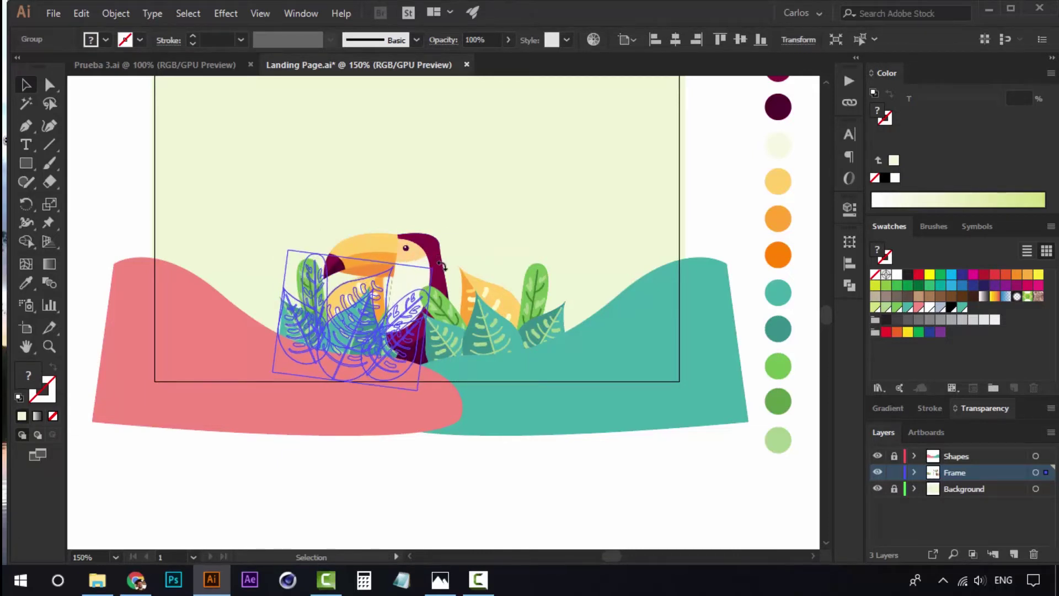
left_click(436, 493)
left_click_drag(326, 318, 351, 334)
left_click(440, 462)
left_click(351, 339)
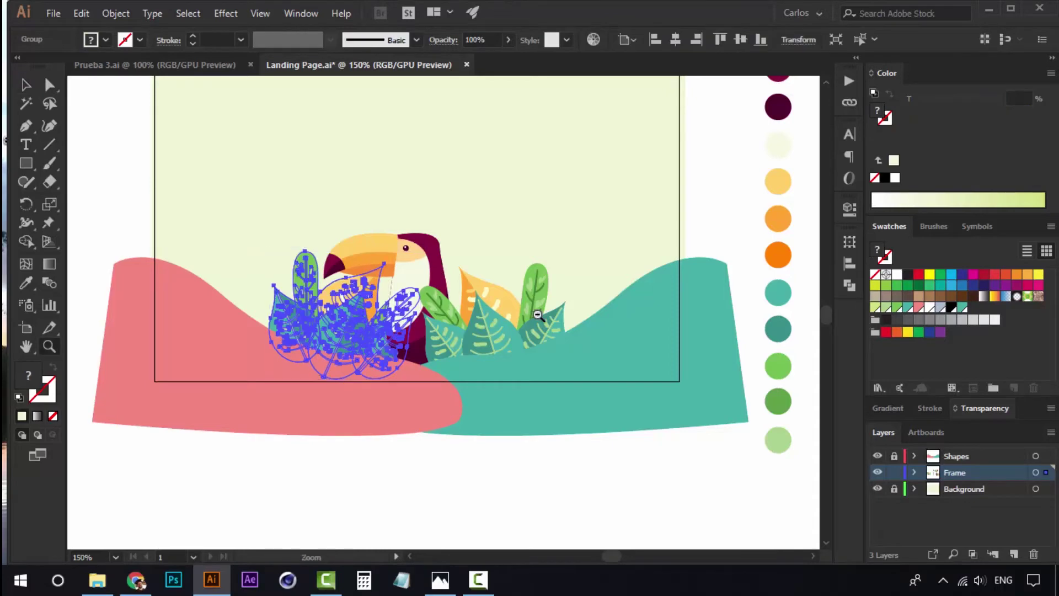
Step: Place the maroon, green and pink leaf group on the teal hill's crest, scaled down and rotated to follow the slope
left_click(539, 317, "ctrl+alt")
left_click(540, 317, "ctrl+alt")
left_click_drag(540, 329, 536, 313)
left_click(631, 340)
left_click_drag(634, 340, 411, 278)
key("ctrl+equal")
key("ctrl+equal")
left_click_drag(556, 267, 505, 287)
left_click_drag(512, 340, 521, 291)
left_click_drag(495, 348, 496, 358)
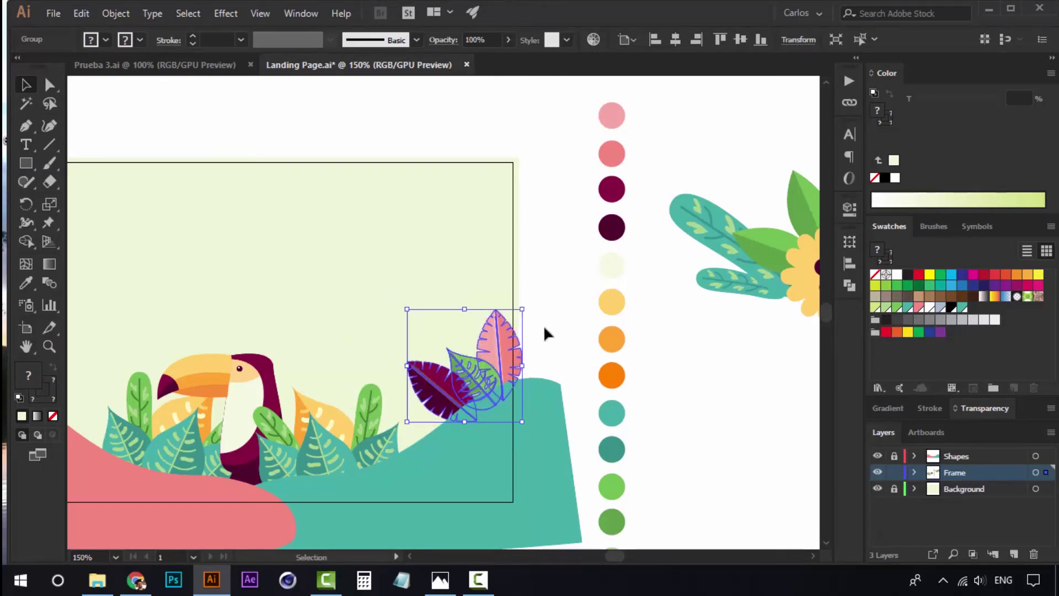
Step: Duplicate the maroon, green and pink leaf group onto the pink hill's crest and rotate the copy to follow that slope
left_click_drag(544, 326, 662, 255)
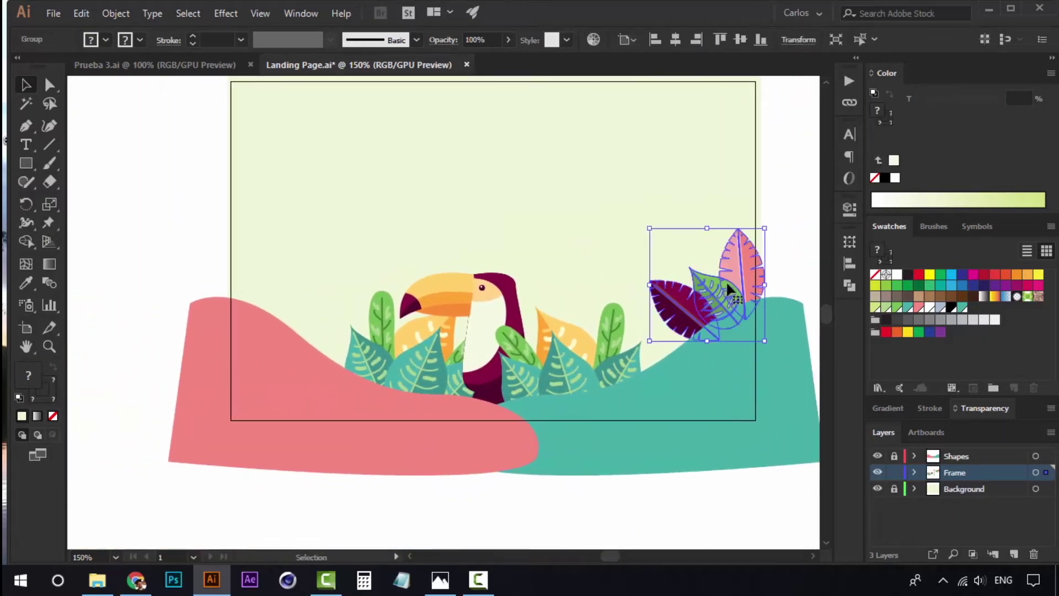
left_click_drag(726, 280, 298, 359)
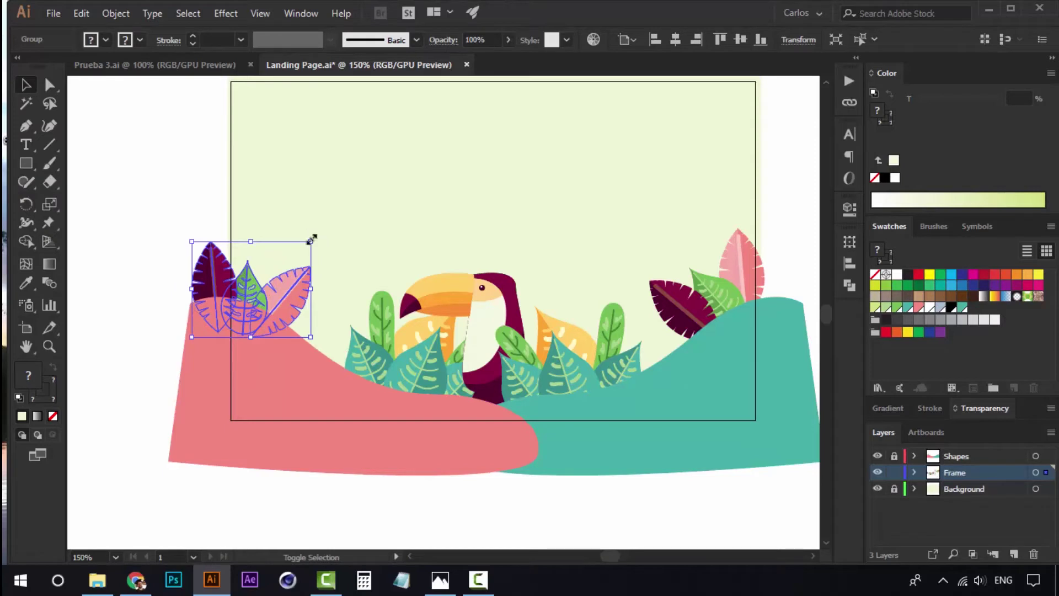
left_click_drag(311, 240, 326, 269)
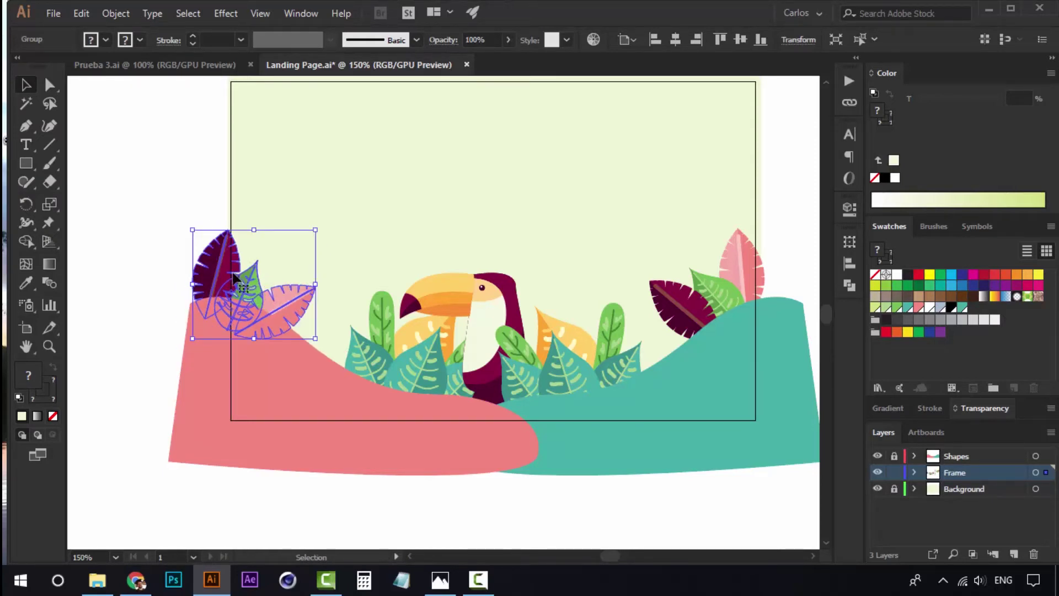
left_click_drag(233, 274, 268, 292)
left_click(177, 208)
left_click(180, 239)
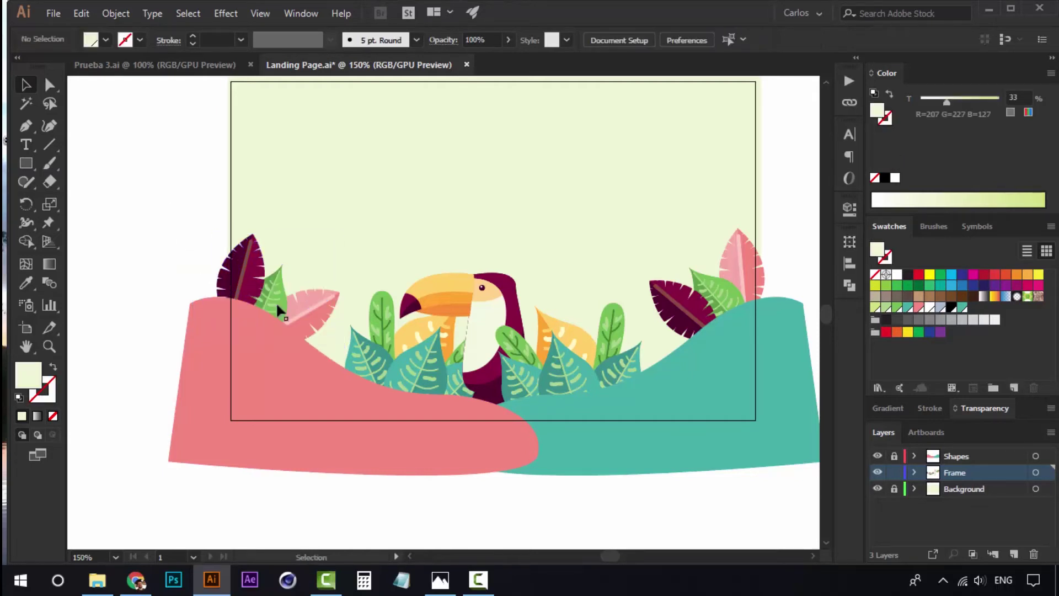
Step: Move the flower group onto the teal hill's slope and scale it down to fit between the two leaf groups
left_click_drag(390, 309, 290, 325)
key("z")
left_click(483, 336, "alt")
left_click_drag(666, 263, 644, 277)
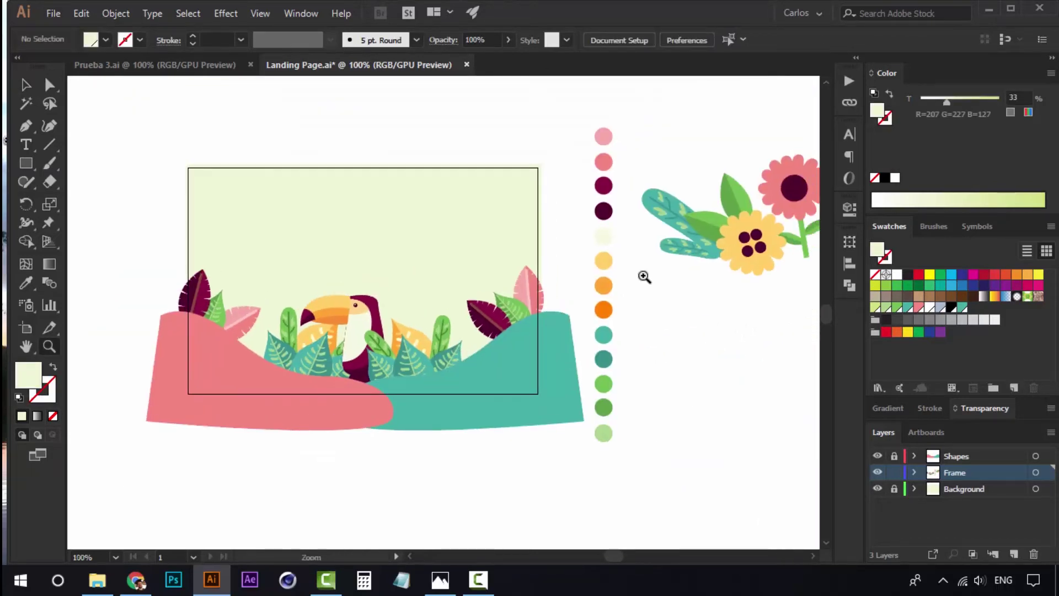
key("v")
left_click_drag(721, 279, 613, 283)
left_click(688, 211)
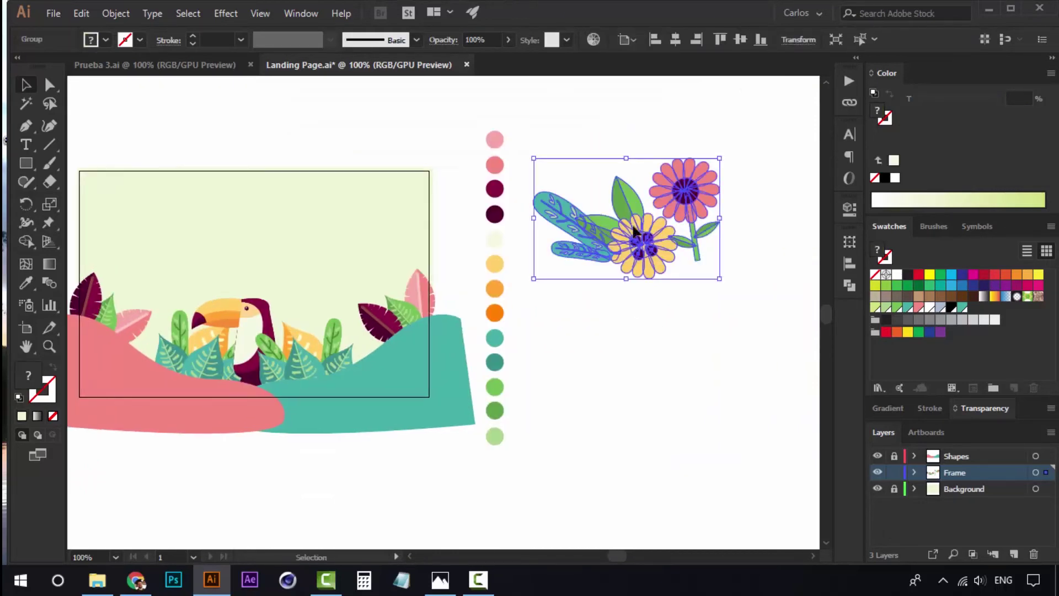
left_click_drag(636, 232, 338, 349)
left_click_drag(423, 275, 367, 337)
Step: Bring the flower group to the front and shift it slightly up along the teal hill's slope
right_click(366, 338)
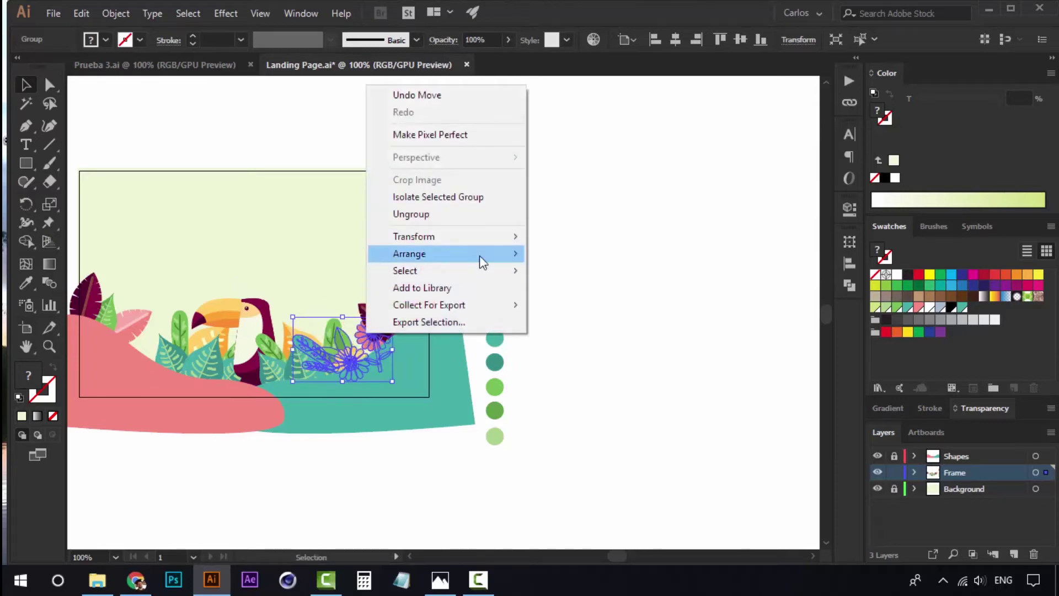
mouse_move(479, 256)
left_click(607, 260)
left_click(564, 207)
key("z")
left_click(368, 347)
left_click(429, 336)
key("v")
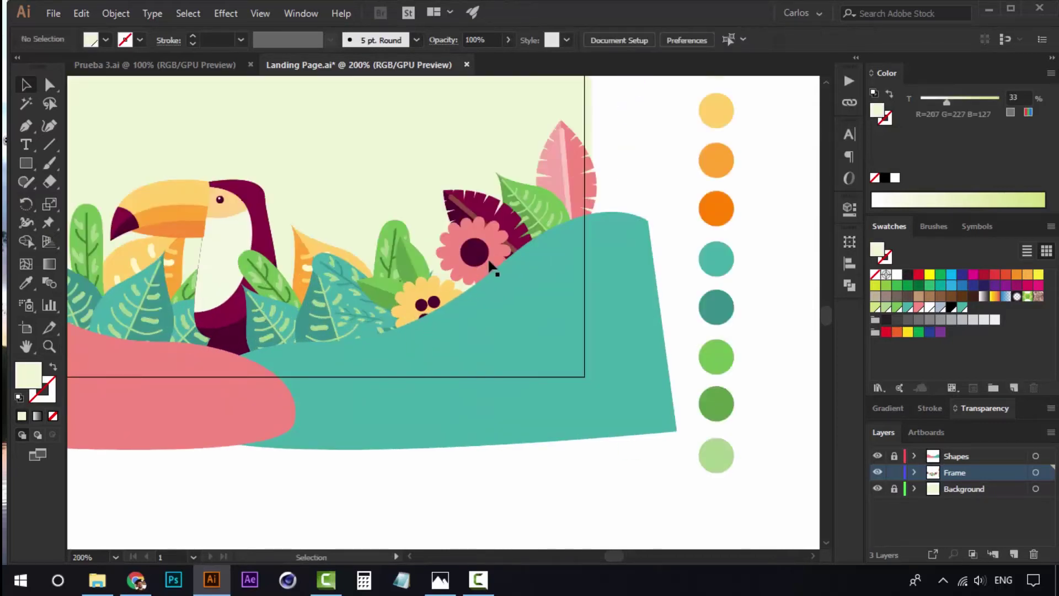
left_click_drag(492, 274, 550, 253)
left_click_drag(516, 292, 537, 272)
Step: Reposition the maroon, green and pink leaf group on the teal hill and enlarge it slightly behind the flowers
left_click(601, 220)
left_click_drag(601, 219, 586, 243)
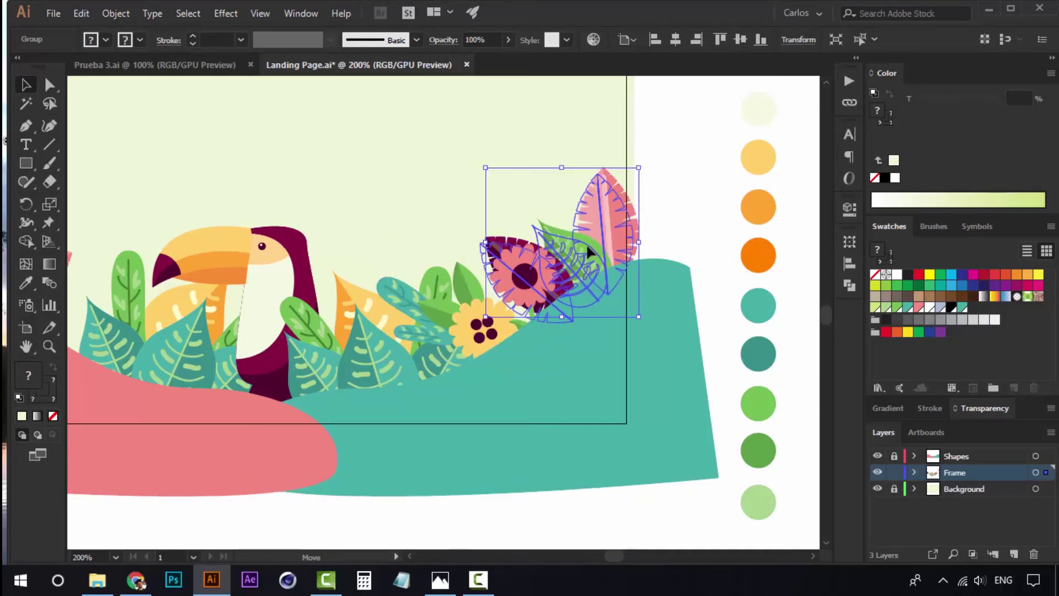
left_click_drag(632, 175, 638, 168)
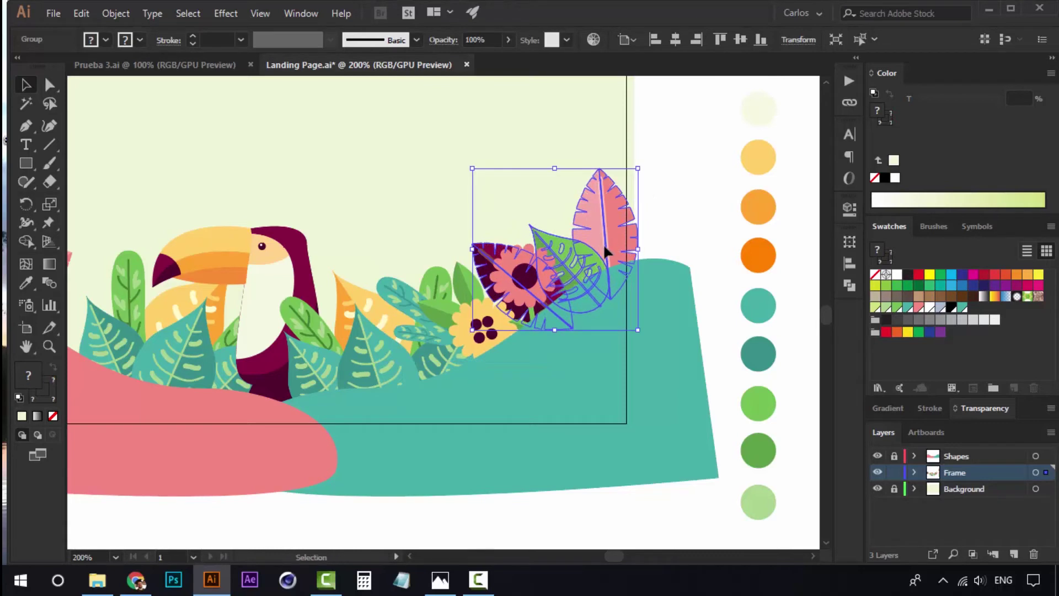
left_click(667, 208)
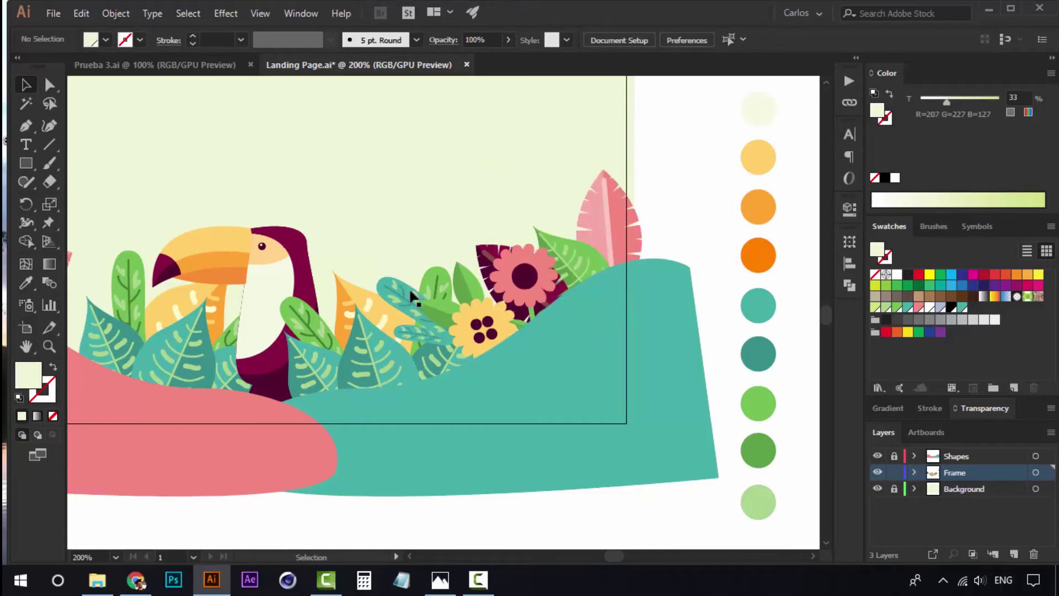
Step: Enlarge the teal, orange and green leaf cluster right of the toucan slightly
left_click(413, 297)
left_click(346, 293)
left_click(469, 263, "shift")
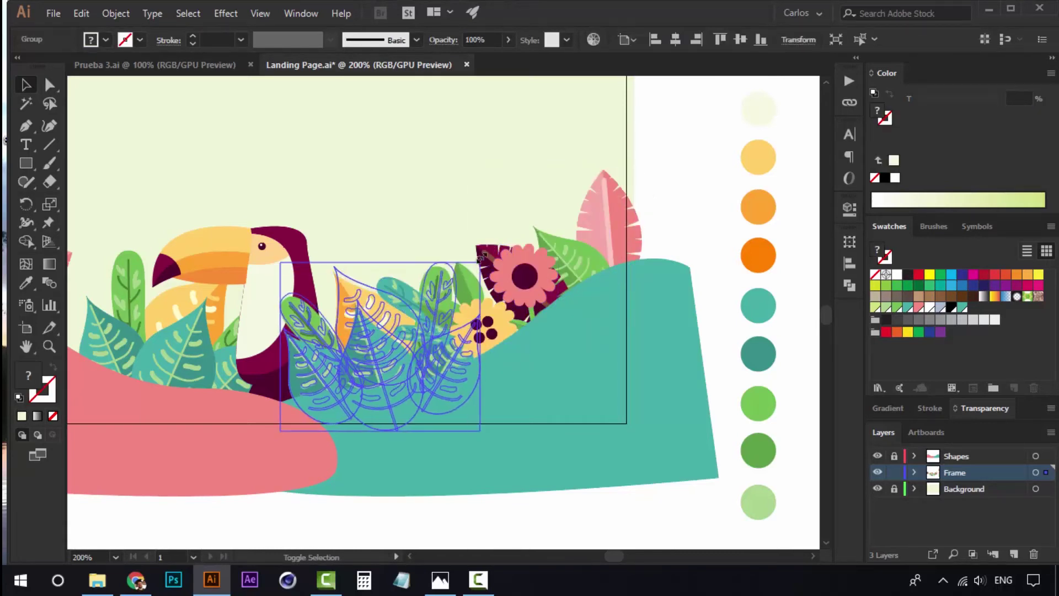
left_click(683, 202)
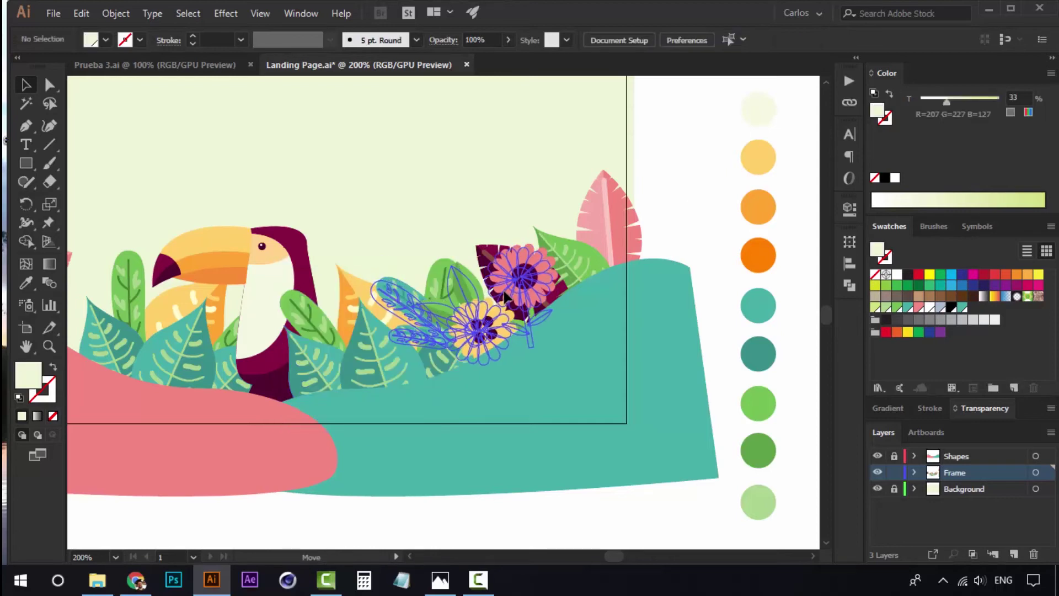
Step: Shift the flower group up the teal hill's slope and scale it down slightly
left_click_drag(521, 281, 540, 274)
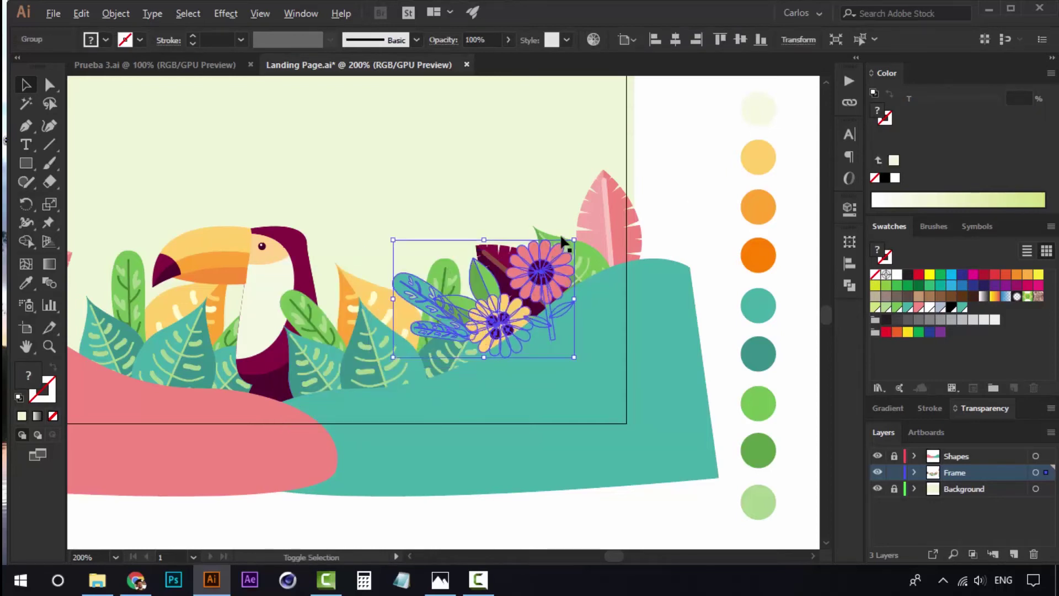
left_click_drag(574, 239, 566, 246)
left_click(703, 179)
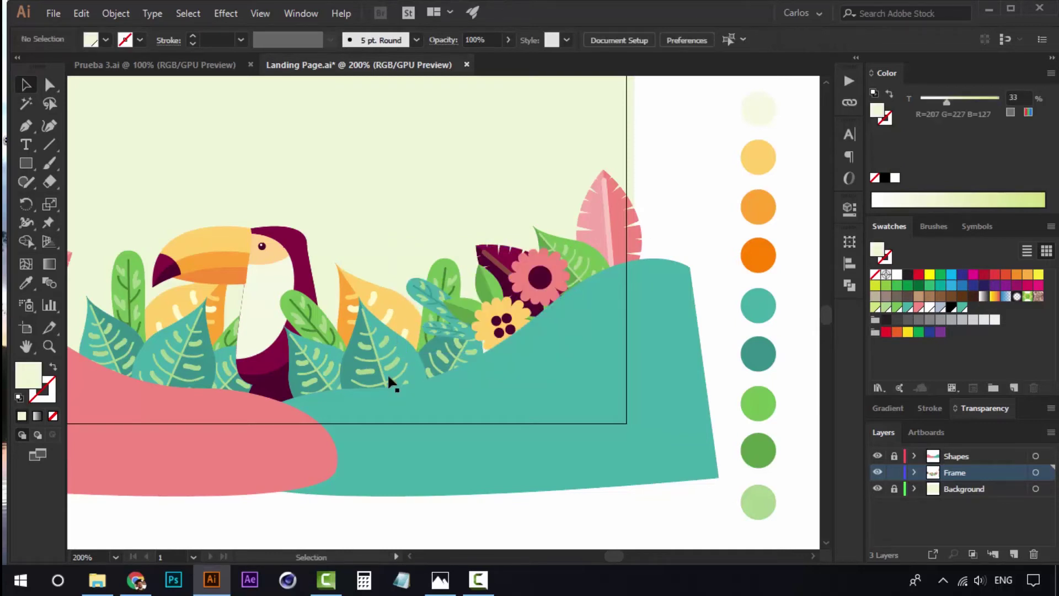
Step: Nudge the flower group slightly down and left so it tucks behind the teal hill's edge
key("z")
left_click(393, 341, "alt")
left_click(440, 339)
left_click(513, 390)
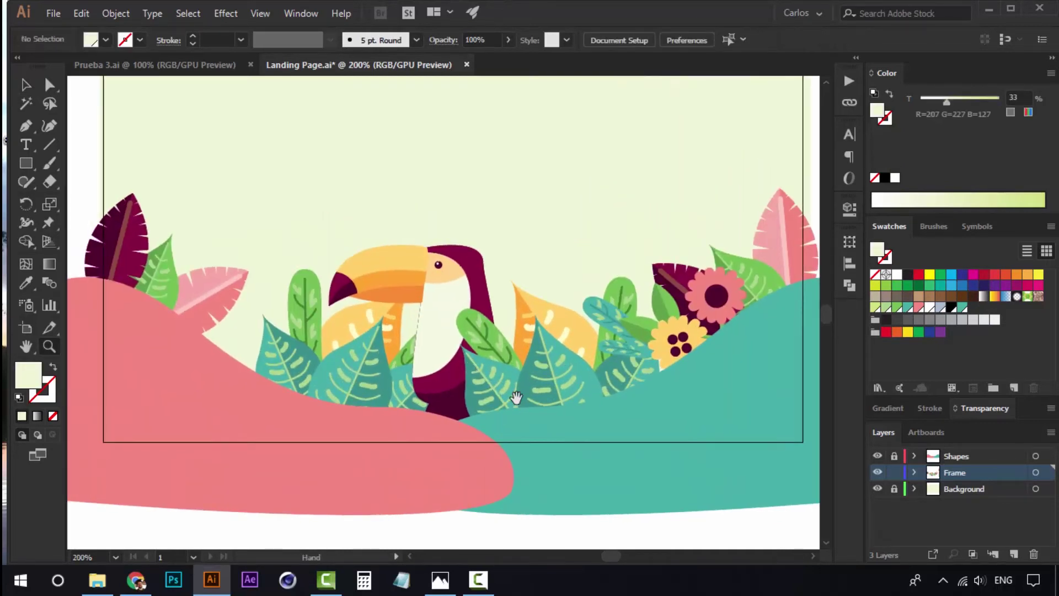
key("v")
left_click(666, 348)
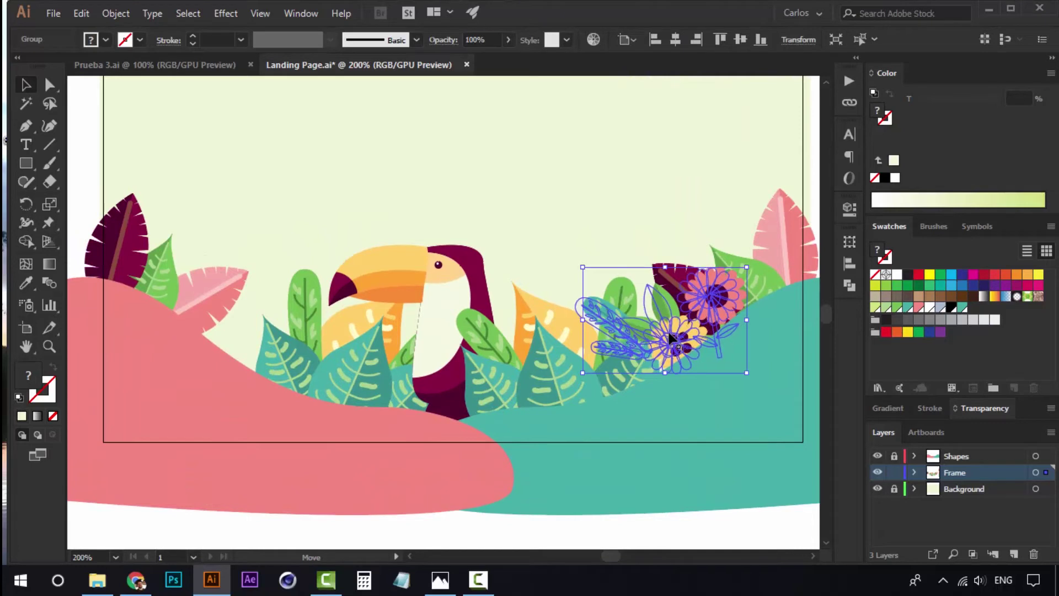
left_click_drag(669, 334, 672, 340)
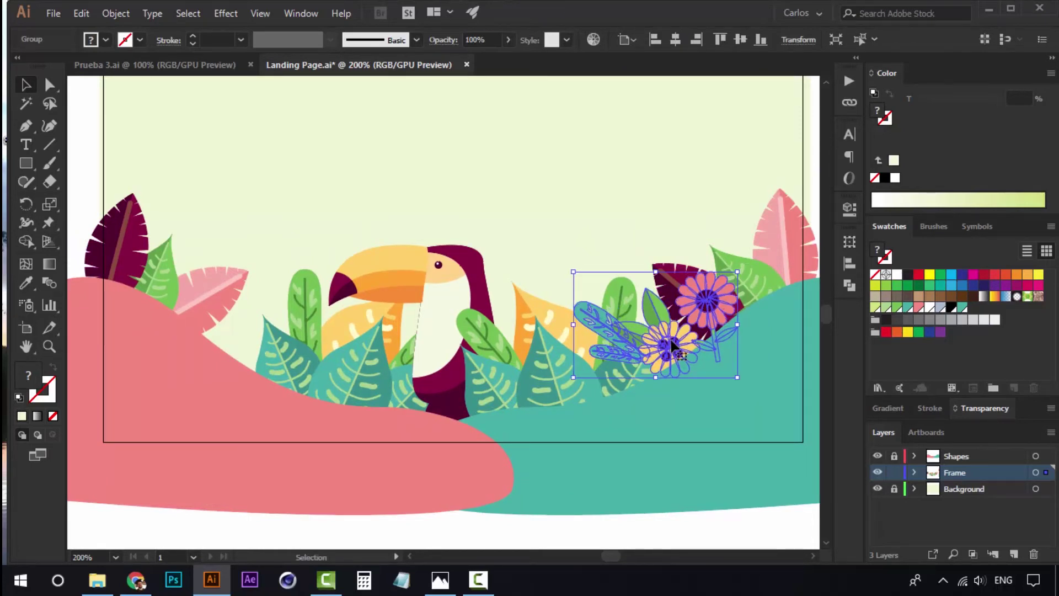
left_click(656, 503)
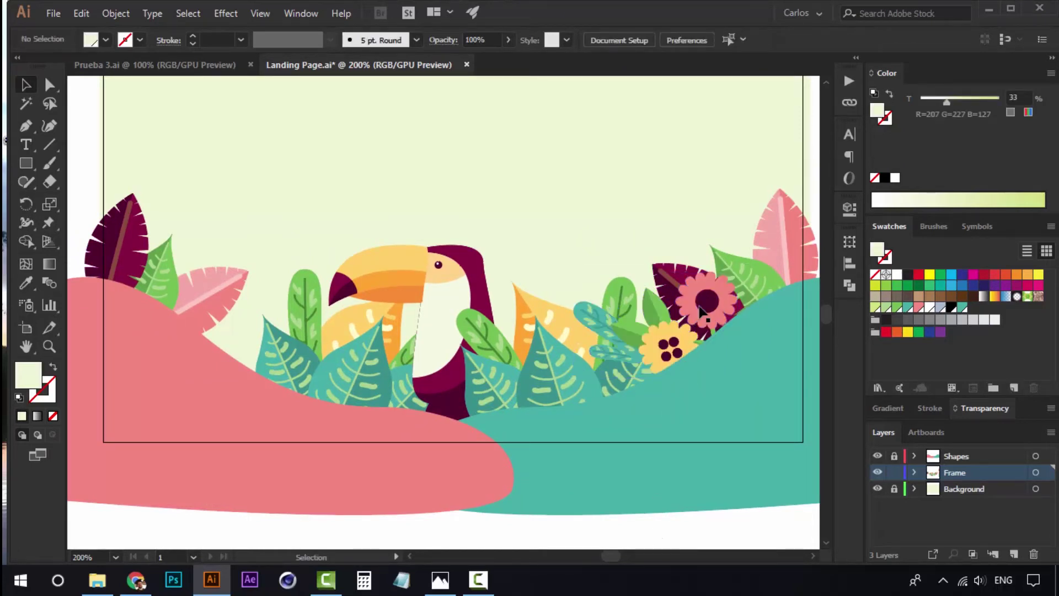
Step: Place a copy of the flower group on the pink hill's slope and rotate it to follow the slope
left_click_drag(699, 309, 320, 312)
left_click_drag(326, 270, 298, 358)
left_click(168, 224)
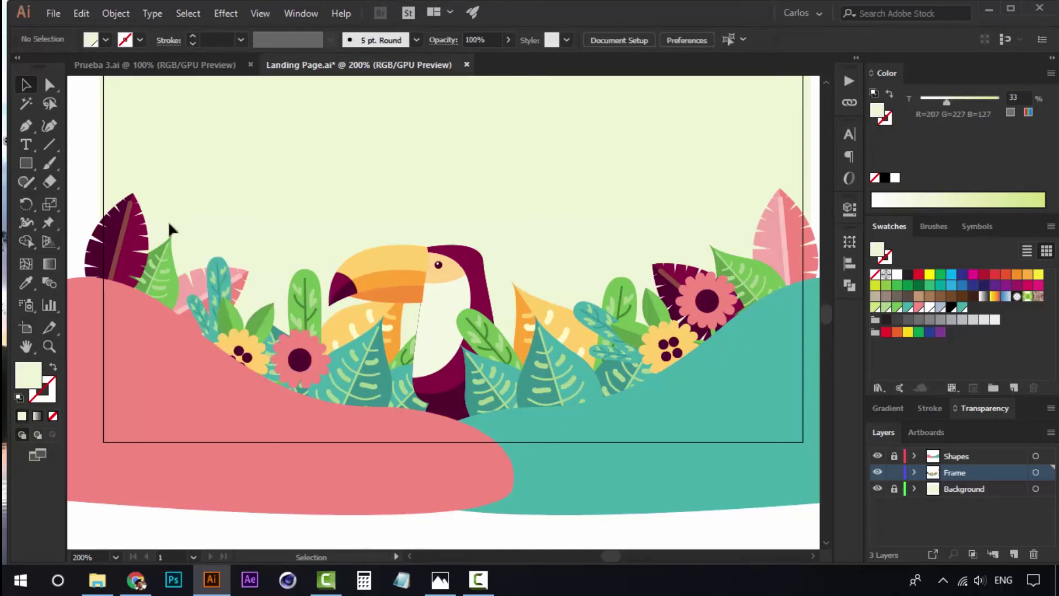
left_click(249, 329)
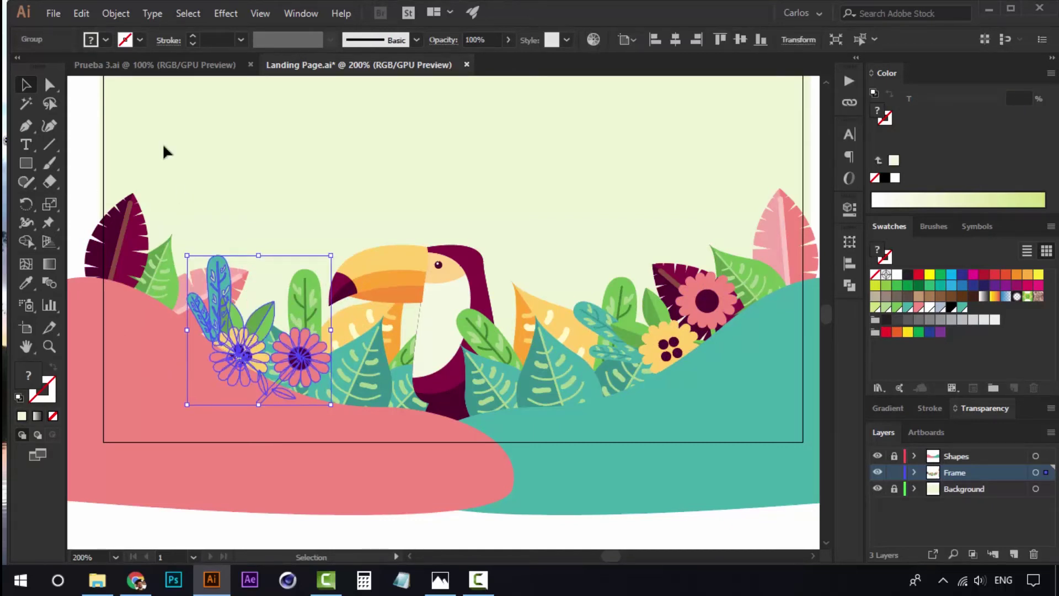
left_click(89, 152)
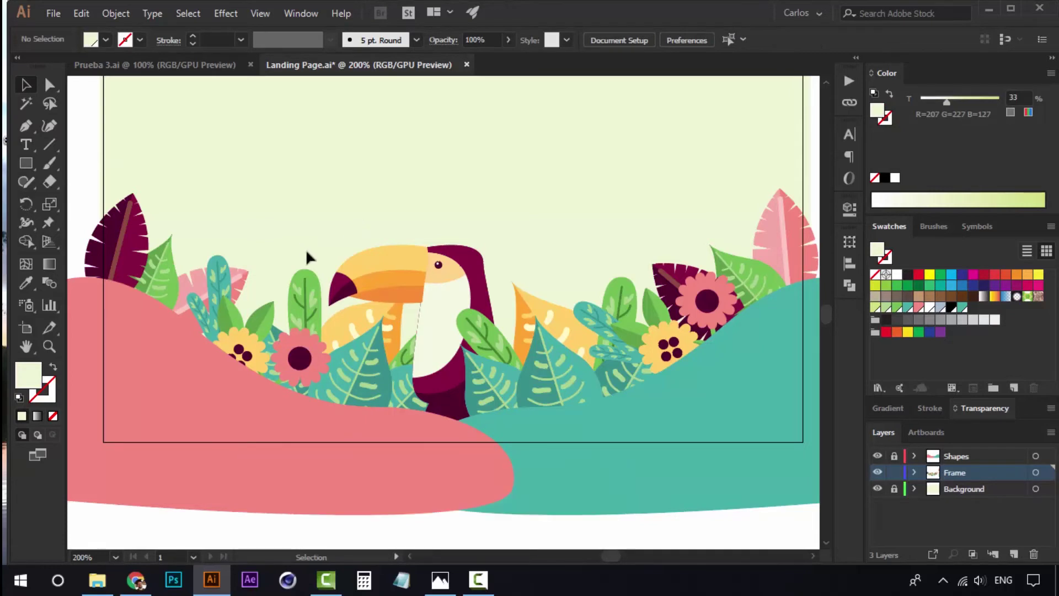
Step: Raise the leaf cluster left of the toucan slightly and nudge the maroon, green and pink leaf group on the pink hill
left_click(306, 311)
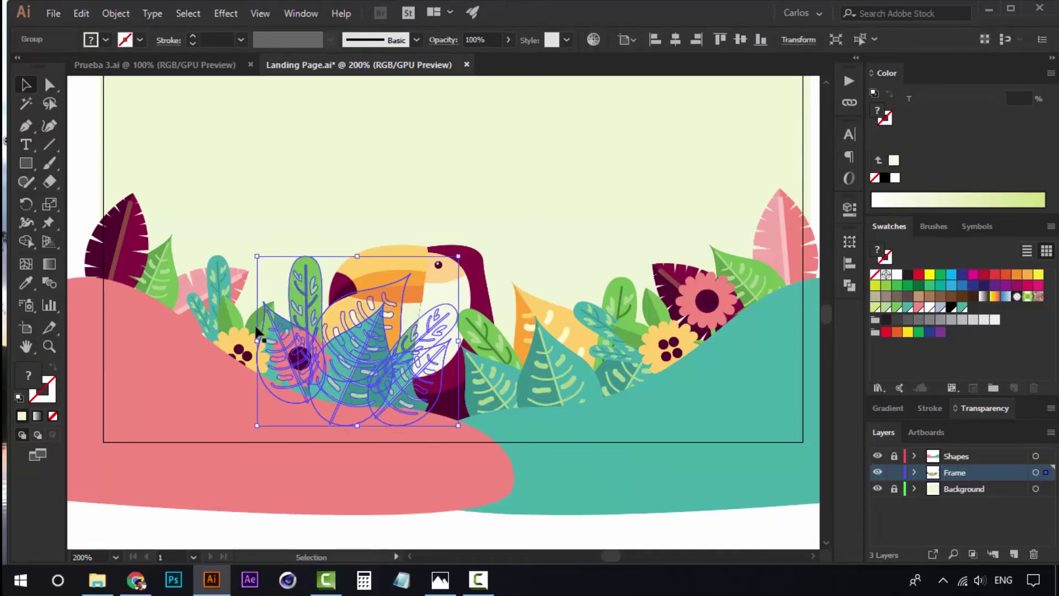
mouse_move(252, 332)
left_mouse_down()
mouse_move(241, 329)
mouse_move(255, 345)
left_mouse_up()
left_click(199, 307)
left_click_drag(166, 280, 170, 278)
Step: Review the whole artboard and compare the composition with the reference image Spring-01.jpg in Photos
key("z")
left_click(418, 272, "alt")
left_click(418, 272, "alt")
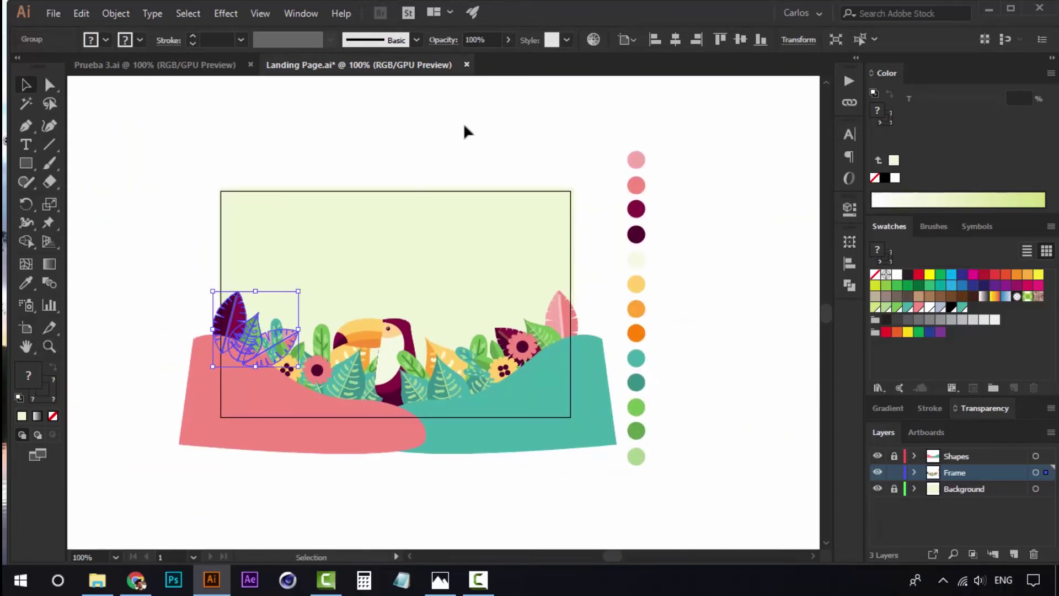
left_click(463, 122, "ctrl")
left_click(432, 376)
key("v")
left_click_drag(431, 331, 471, 453)
left_click_drag(445, 382, 481, 363)
key("z")
key("v")
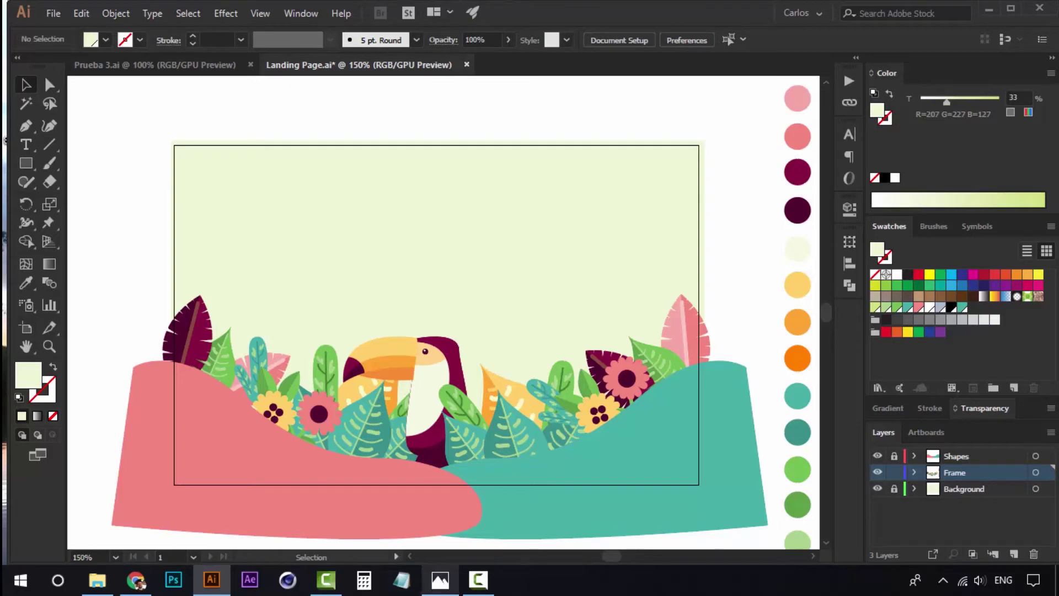
left_click(440, 580)
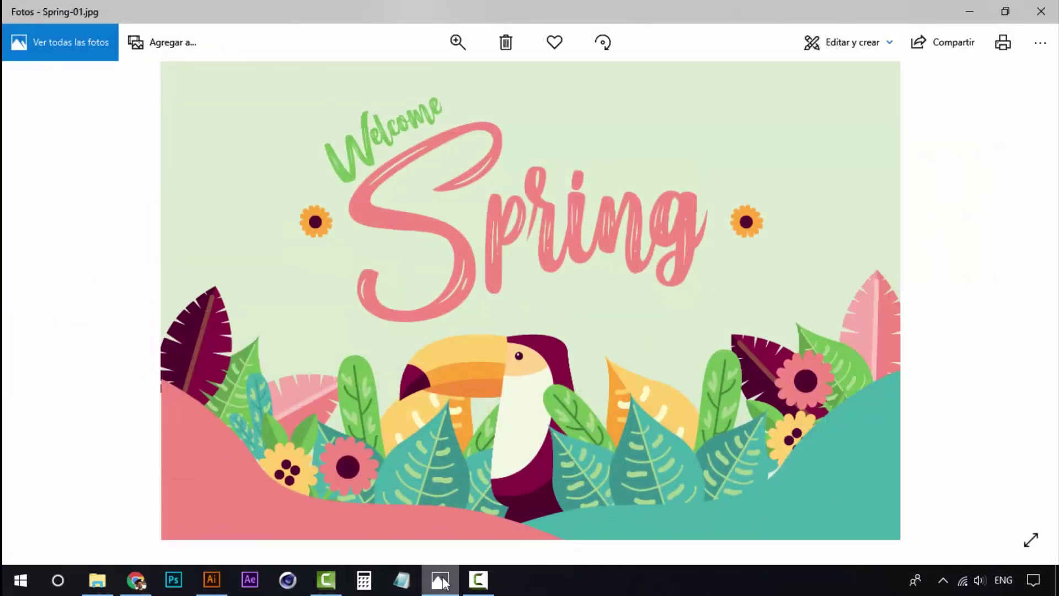
left_click(441, 580)
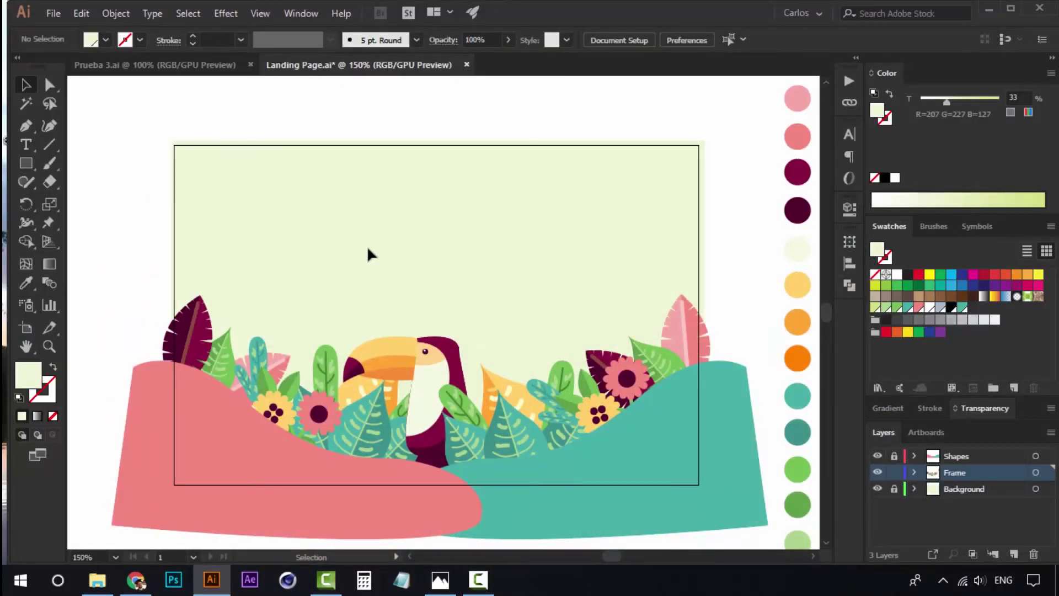
Step: Add the text "Spring" on a new layer, enlarge it to about 69 pt and centre it above the toucan
key("t")
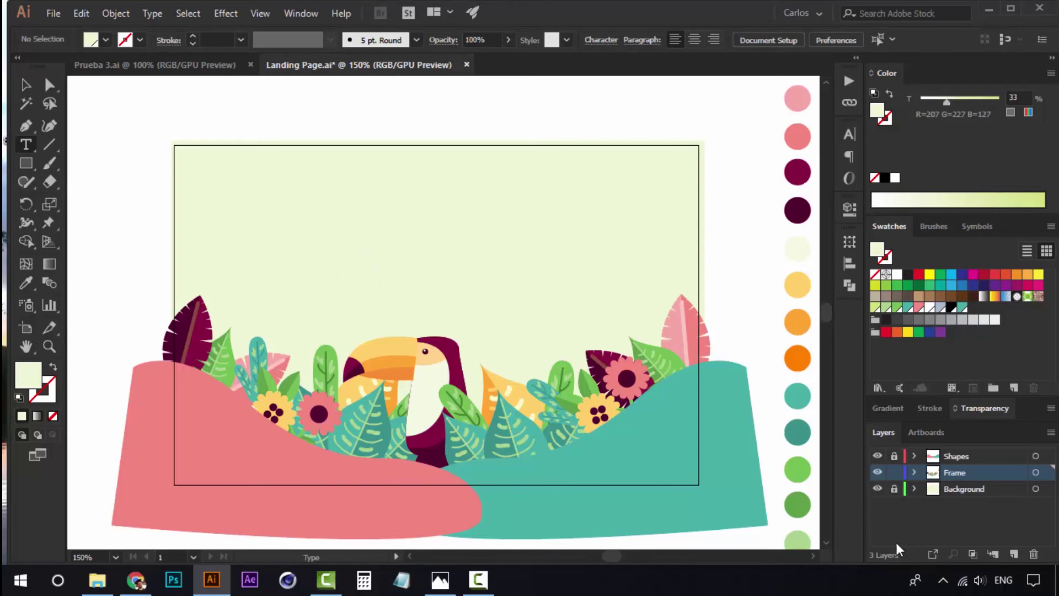
left_click(1012, 555)
left_click(364, 263)
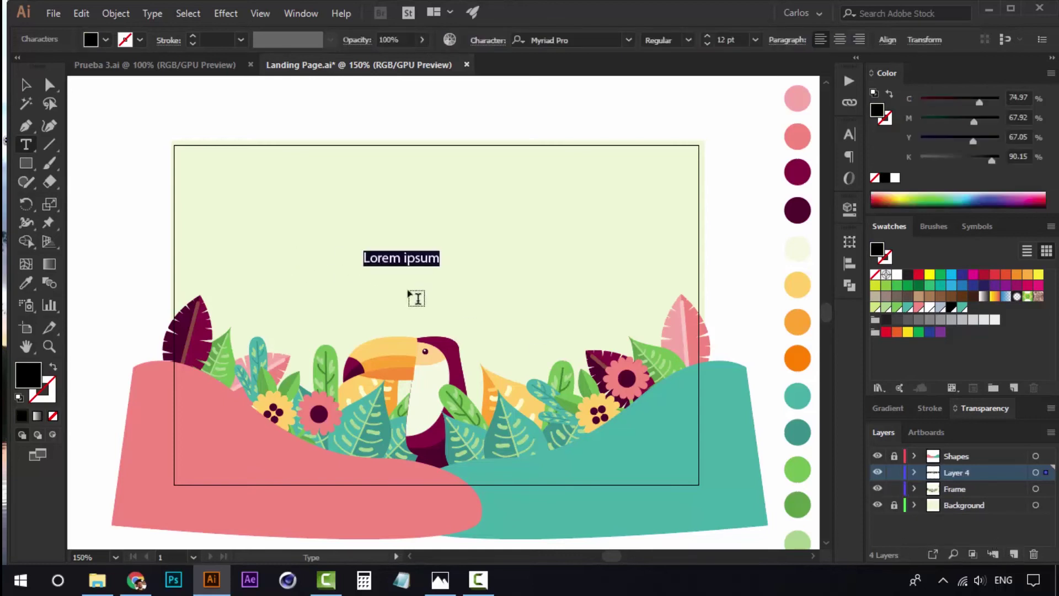
type("Spring")
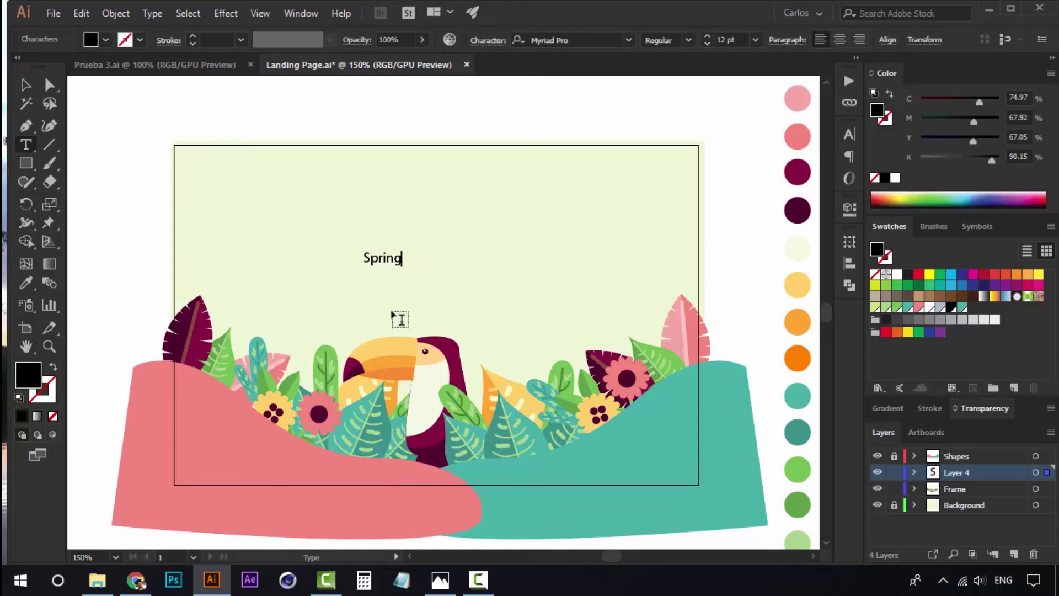
left_click(26, 84)
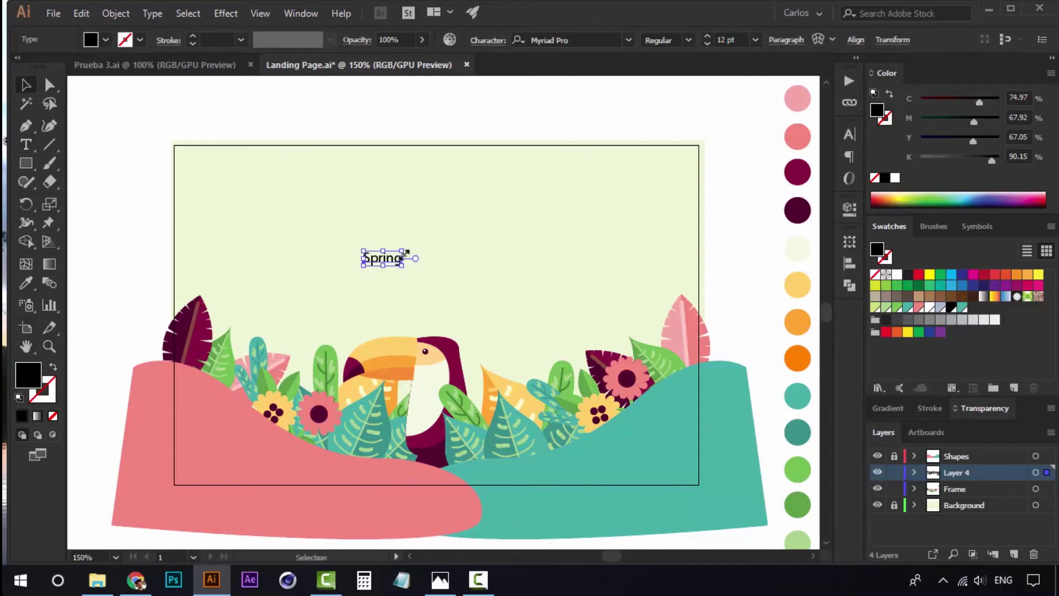
left_click_drag(406, 253, 493, 214)
left_click_drag(463, 258, 496, 258)
Step: Set the font of the Spring text to Merci Heart Brush-Regular
key("a")
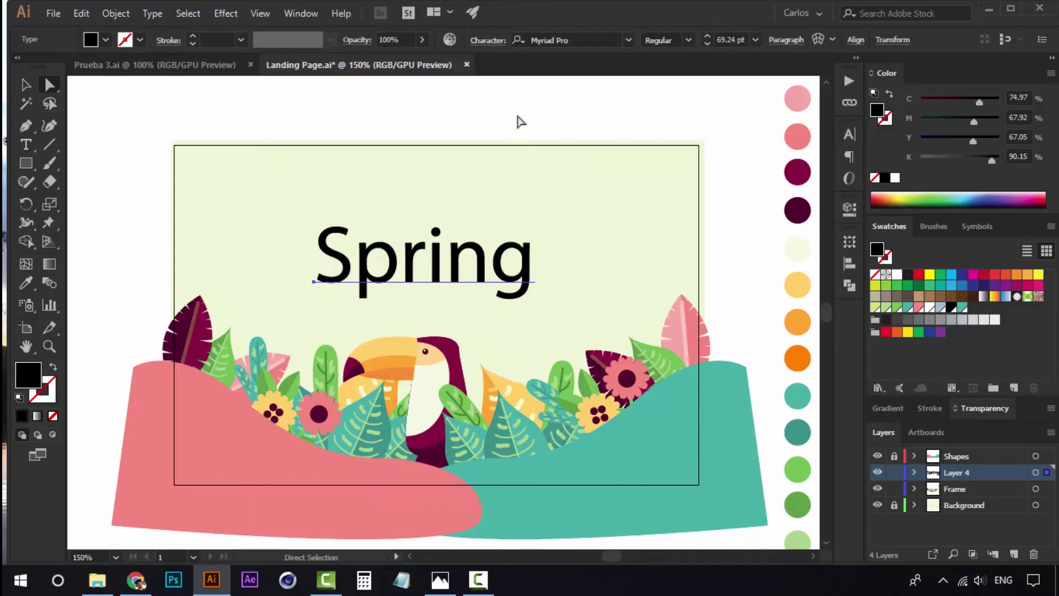
left_click(584, 41)
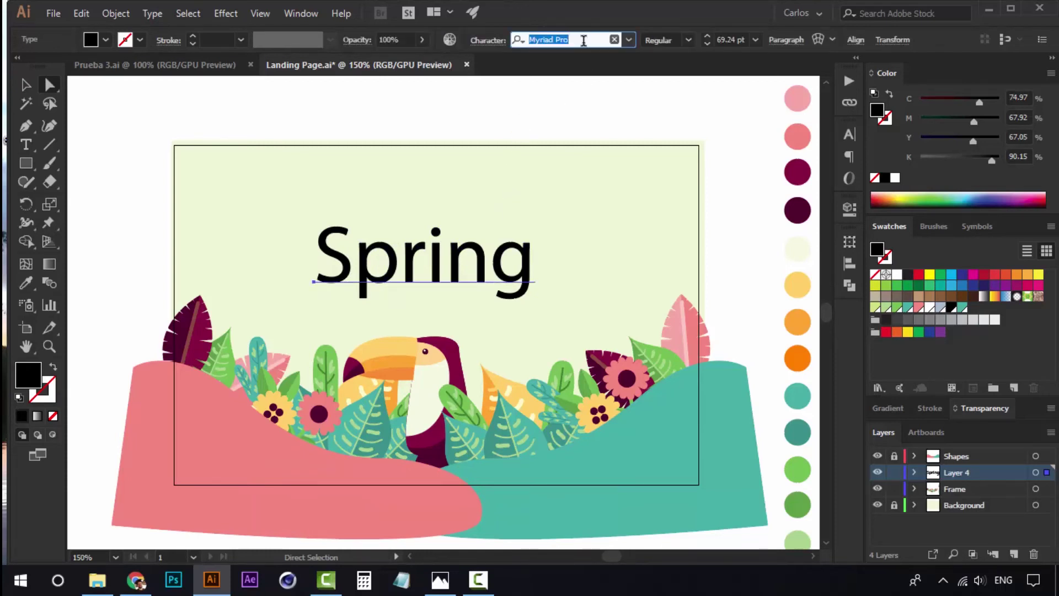
type("merci")
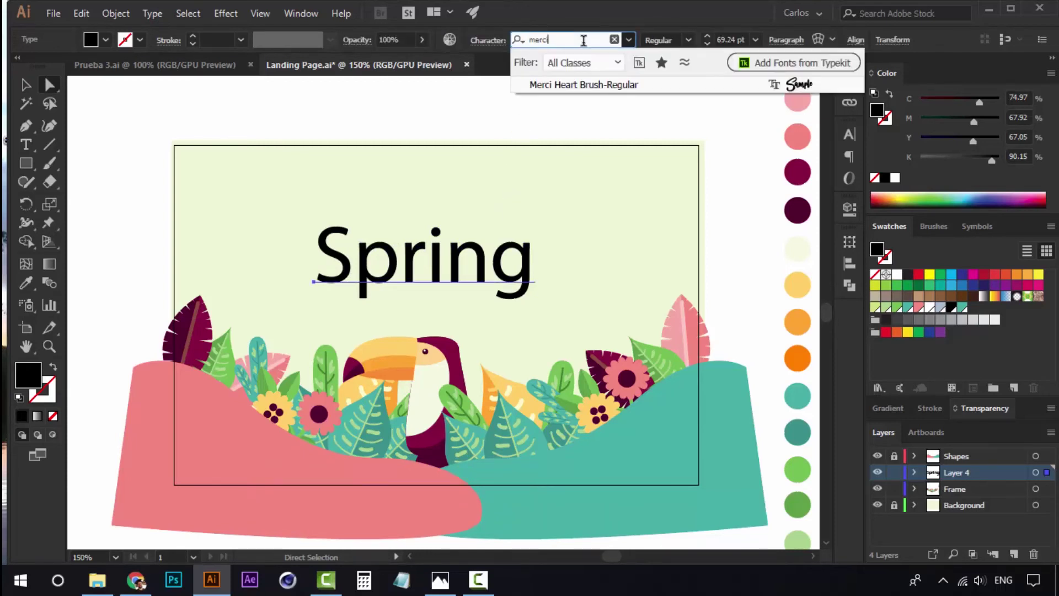
left_click(556, 86)
left_click(548, 132)
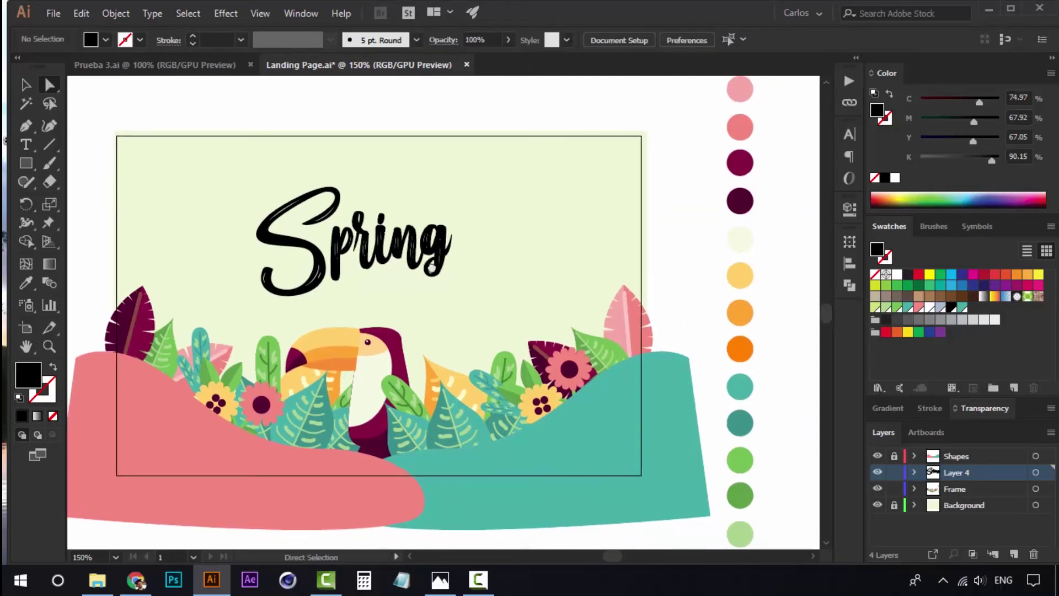
Step: Recolor the Spring text with the coral pink palette circle, second from the top, using the Eyedropper
key("v")
scroll(438, 292, "up", 1)
left_click_drag(430, 284, 436, 293)
left_click(464, 157)
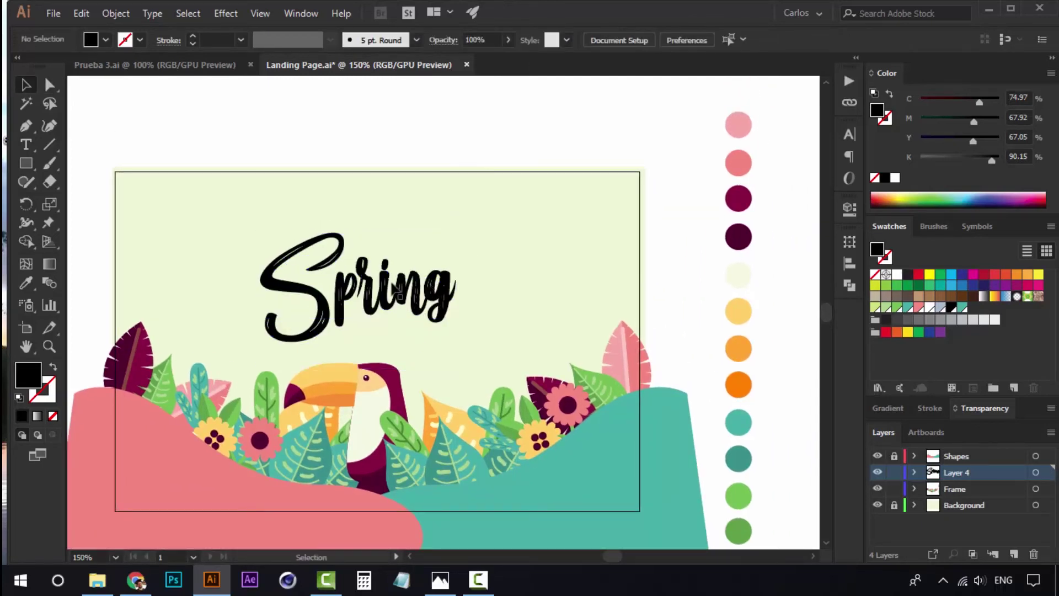
left_click(429, 318)
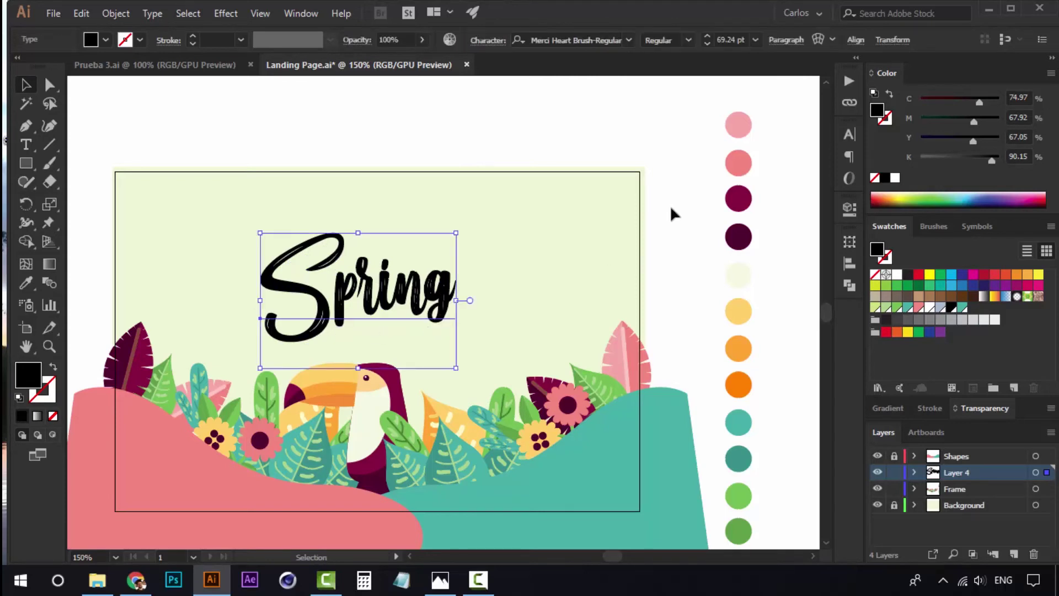
key("i")
left_click(741, 164)
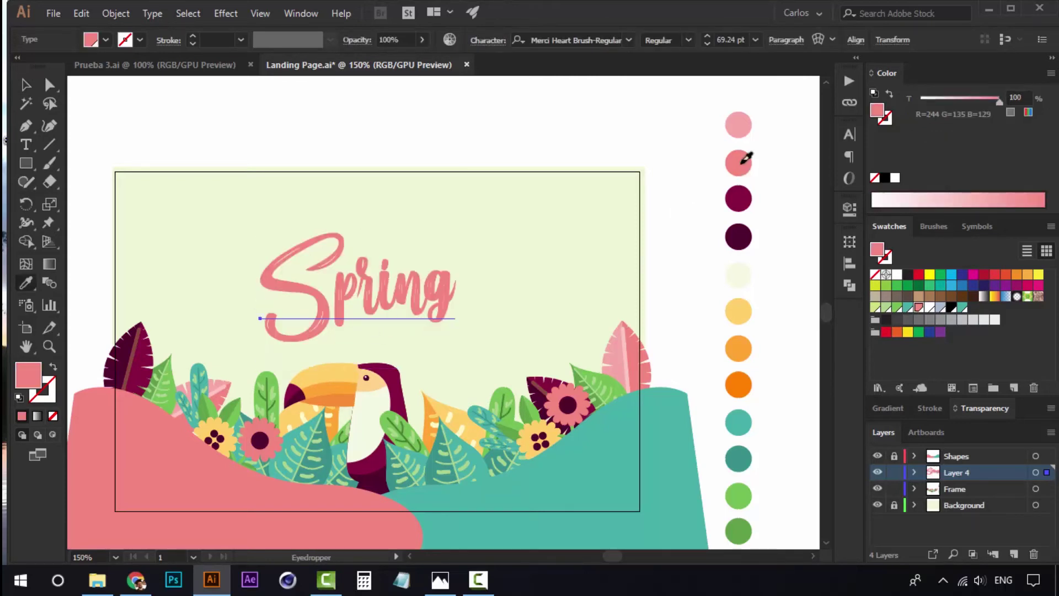
key("v")
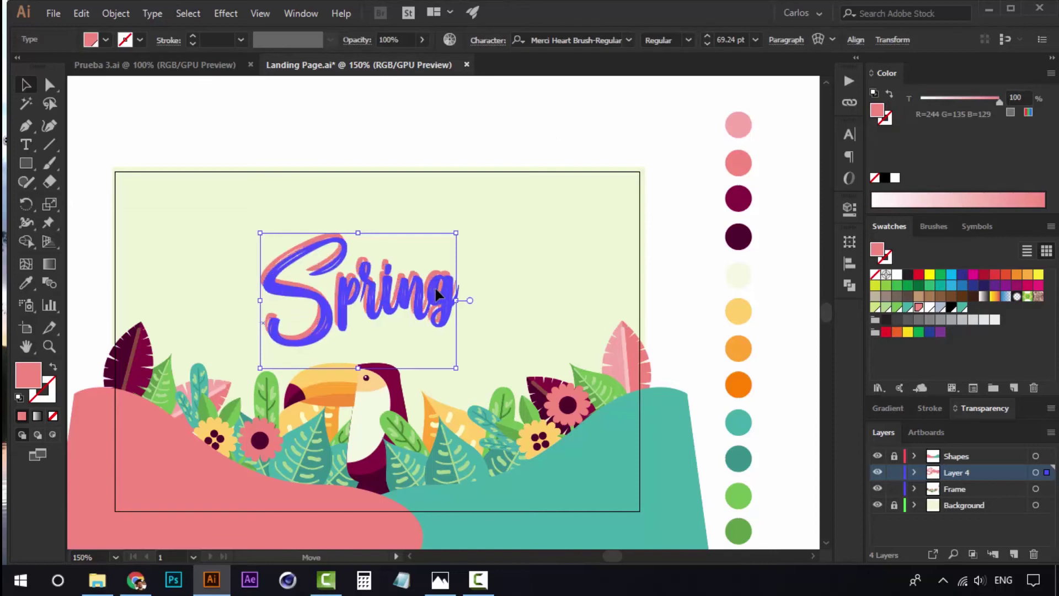
Step: Enlarge the Spring text to about 73 pt and adjust its position above the toucan
left_click_drag(456, 233, 469, 232)
left_click(470, 146)
left_click_drag(434, 283, 436, 278)
left_click(442, 133)
Step: Duplicate the Spring text directly above the original and change the copy's wording to "Welcome"
left_click(414, 325)
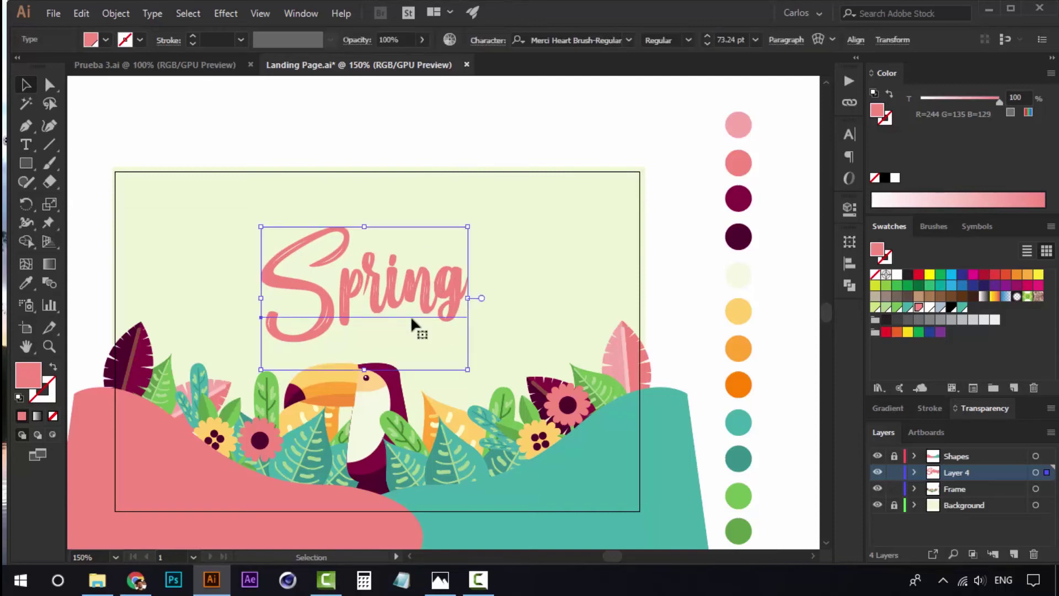
left_click_drag(421, 297, 415, 175)
double_click(415, 175)
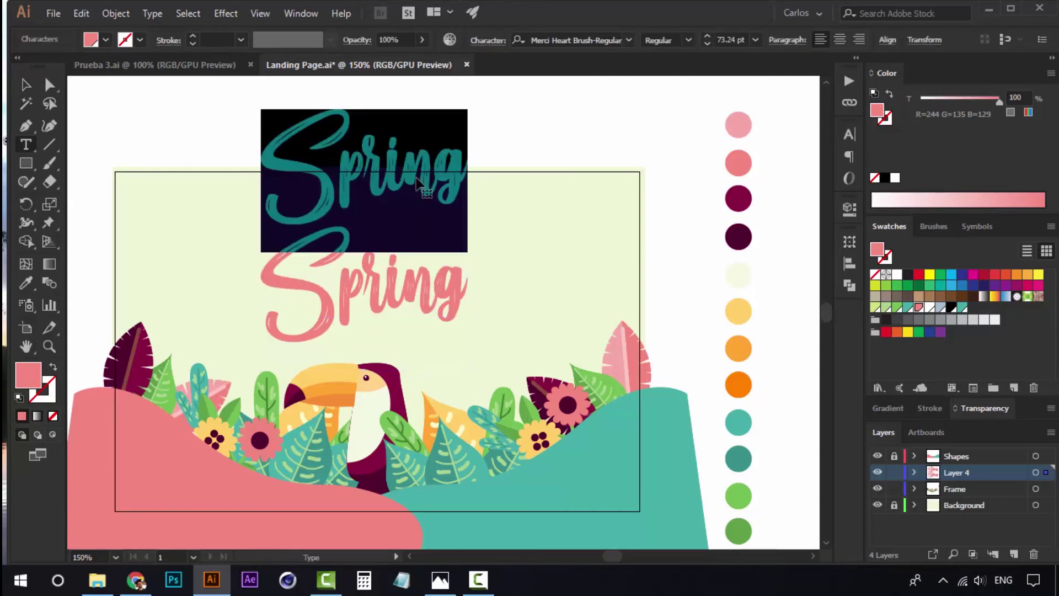
type("Welcome")
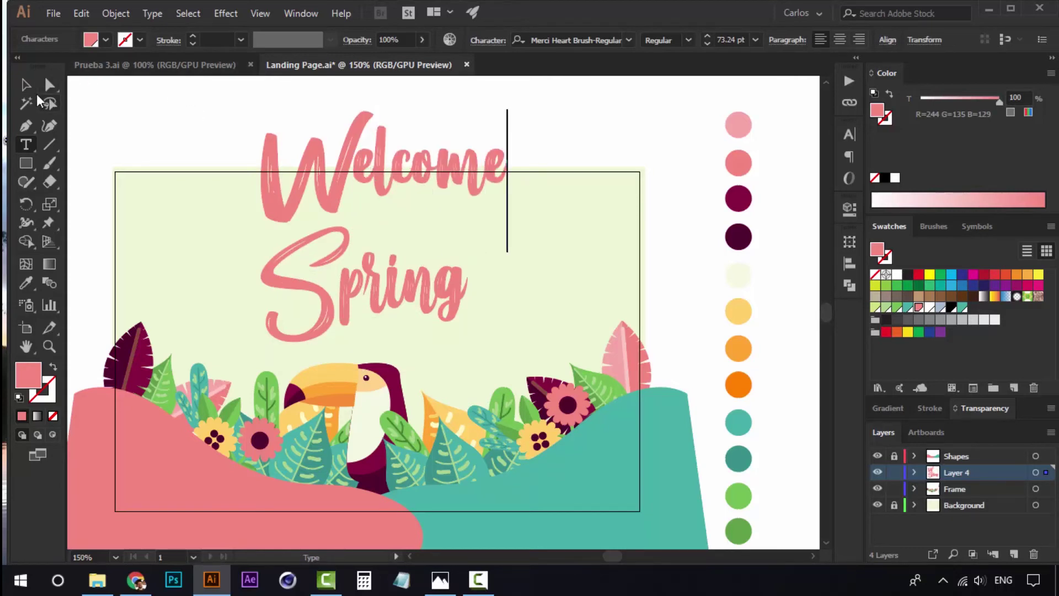
left_click(27, 85)
Step: Recolor the Welcome text with the bright green palette circle using the Eyedropper
key("i")
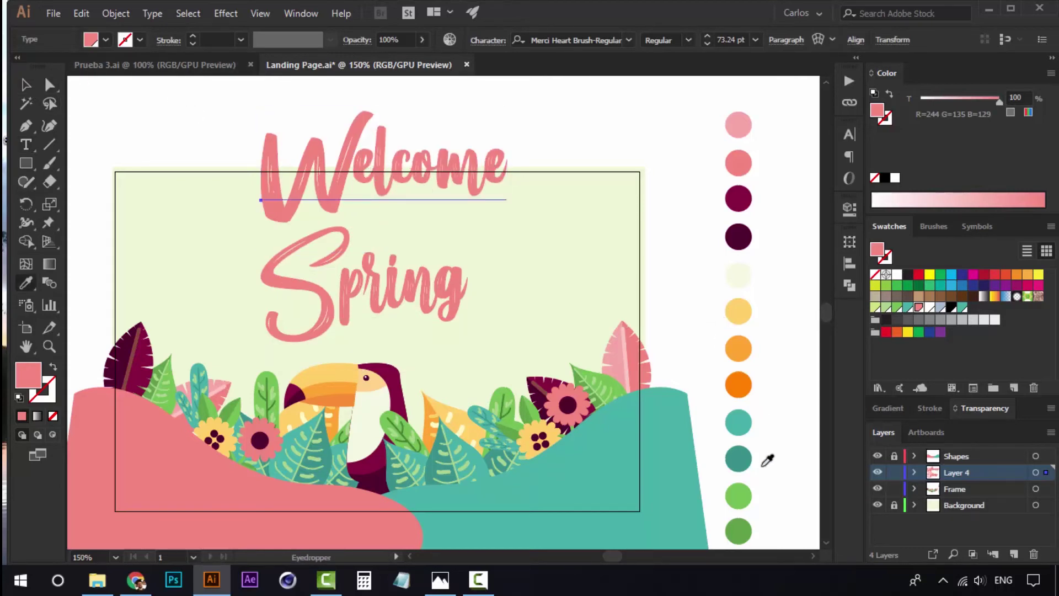
left_click(739, 494)
key("v")
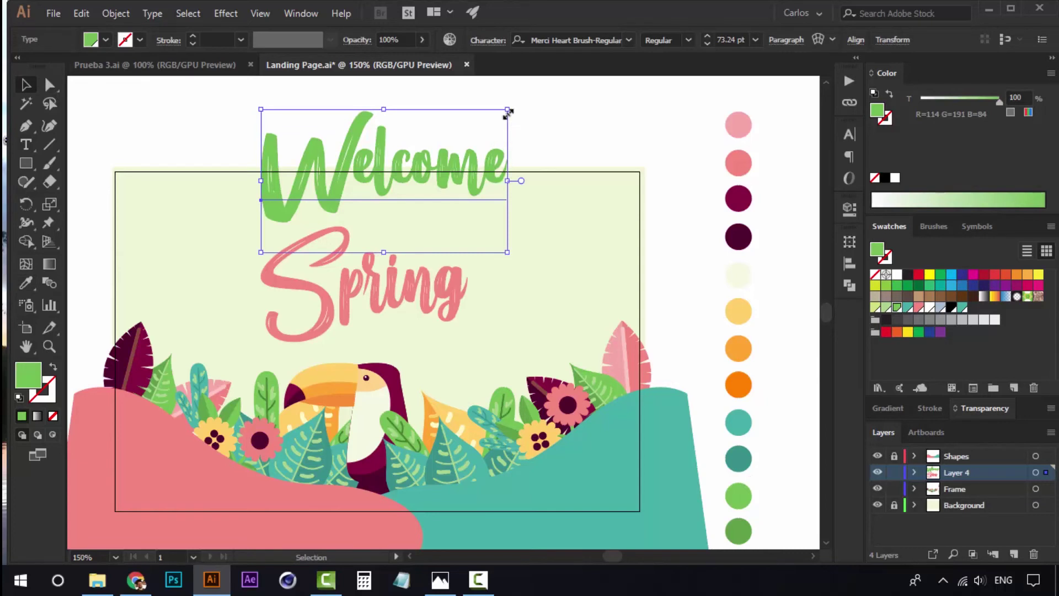
Step: Scale the Welcome text down to about 23 pt, tilt it upward and place it above the S of Spring
left_click_drag(506, 105, 331, 217)
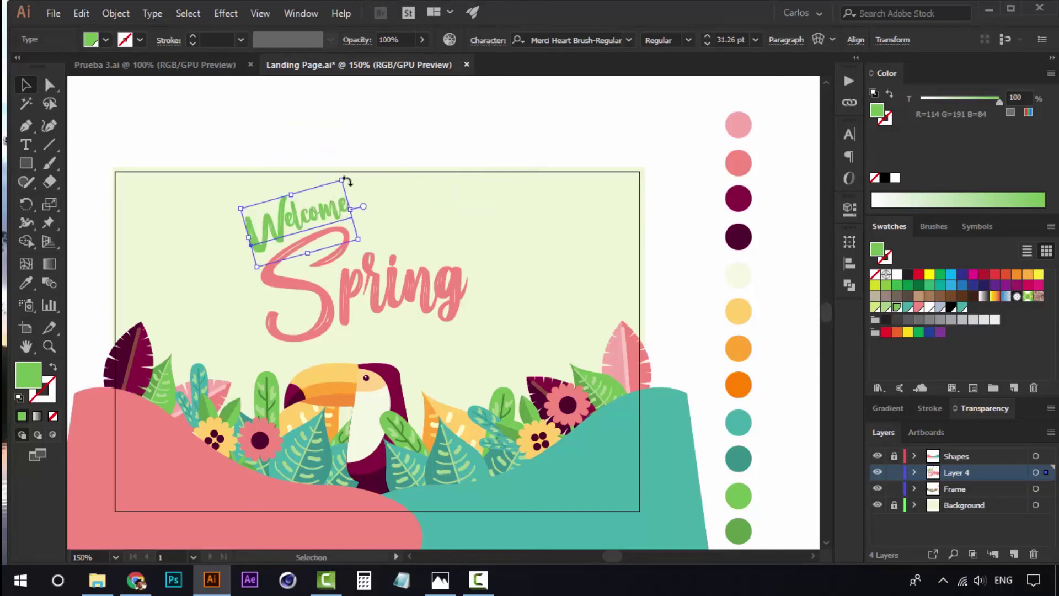
mouse_move(344, 180)
left_mouse_down()
mouse_move(338, 165)
mouse_move(330, 193)
left_mouse_up()
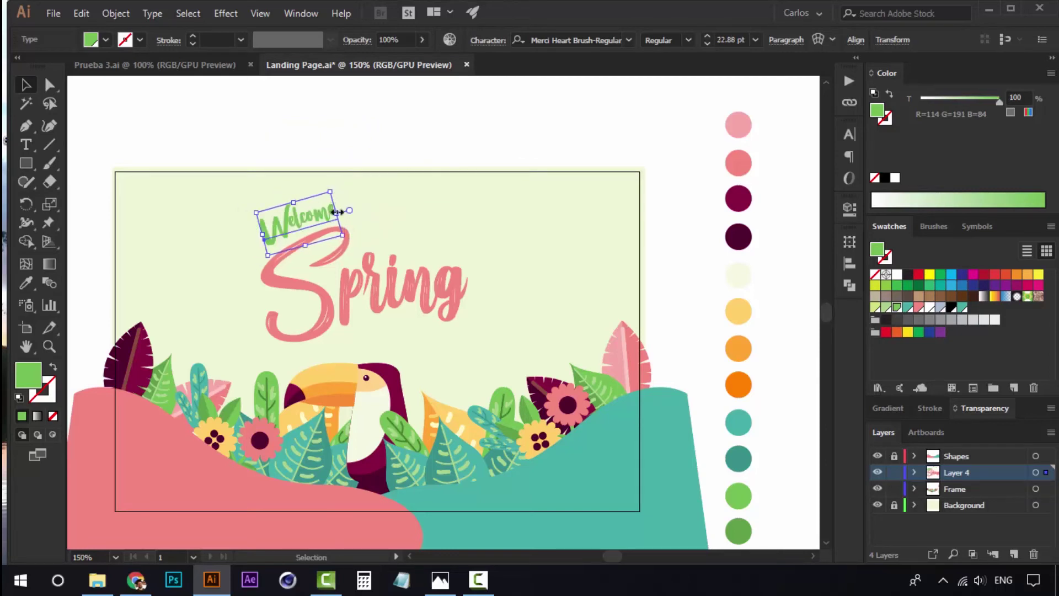
left_click(283, 207)
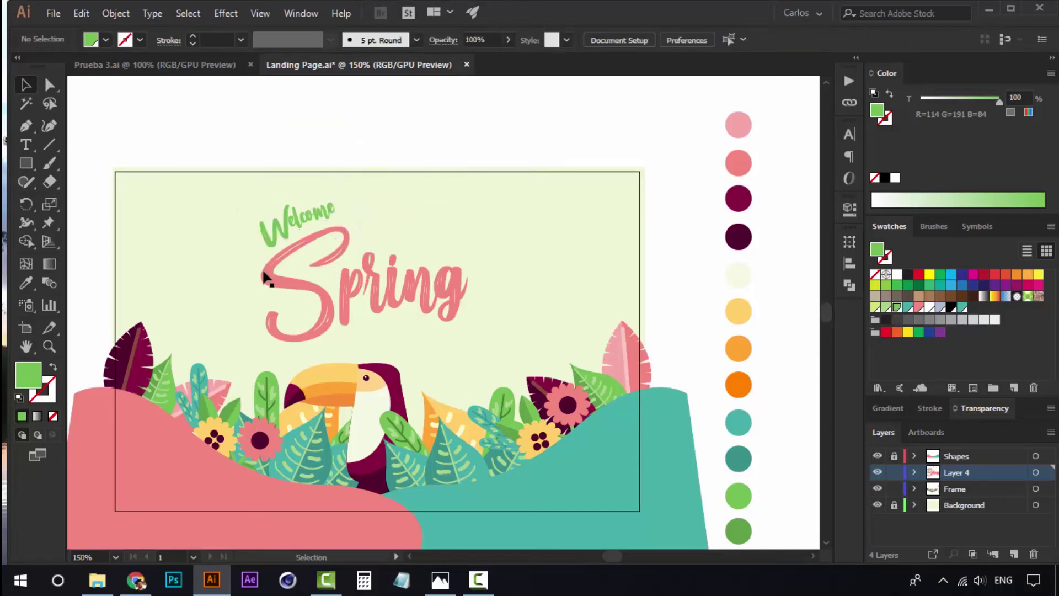
left_click(306, 213)
left_click(327, 134)
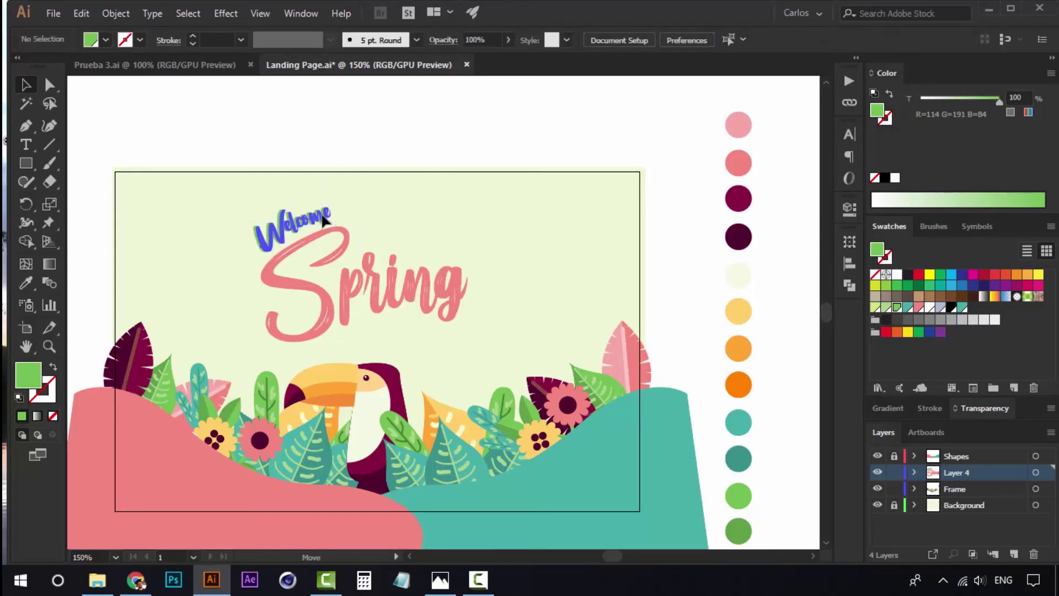
Step: Fine-tune the position of the Welcome text so it sits close above the S of Spring
left_click_drag(323, 215, 325, 217)
left_click(347, 133)
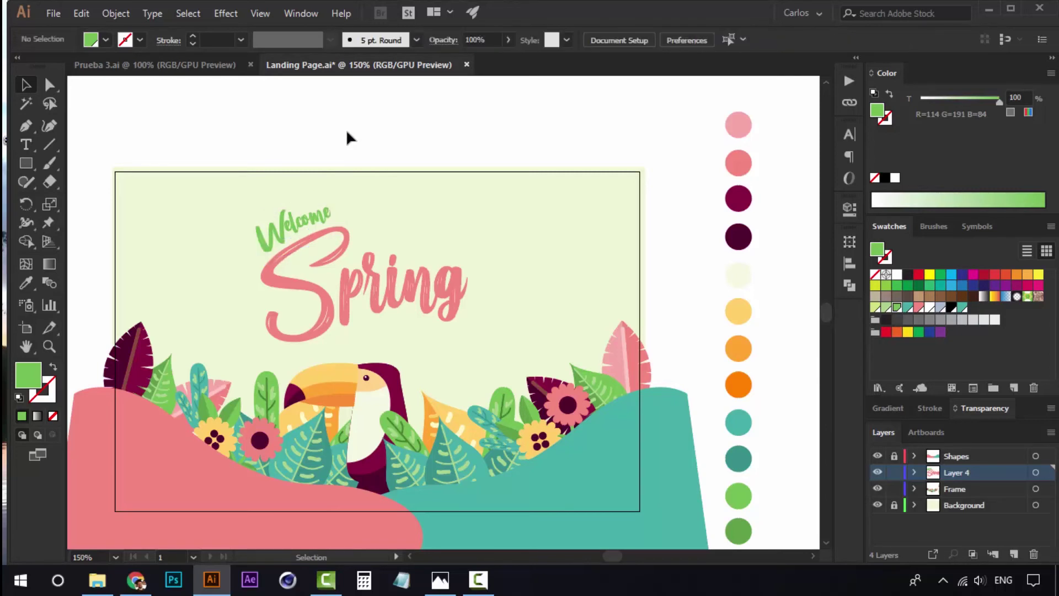
key("ctrl+z")
left_click(343, 128)
left_click_drag(306, 214, 305, 222)
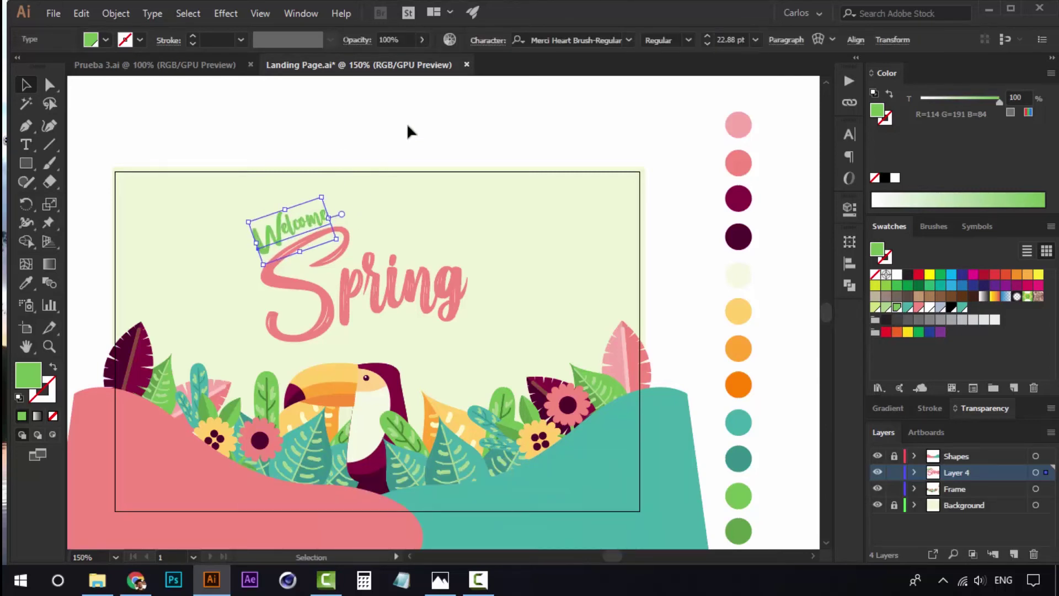
left_click(406, 130)
Step: Move the Welcome and Spring texts together slightly toward the lower right
left_click(322, 217)
left_click(400, 273, "shift")
left_click_drag(400, 272, 409, 274)
left_click(411, 150)
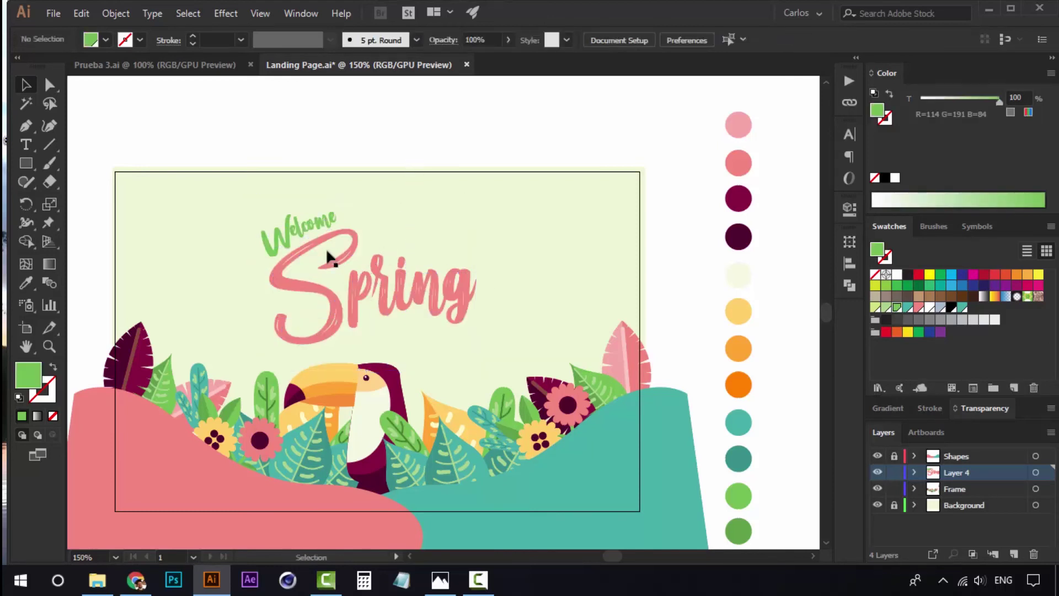
left_click(313, 231)
left_click(412, 278, "shift")
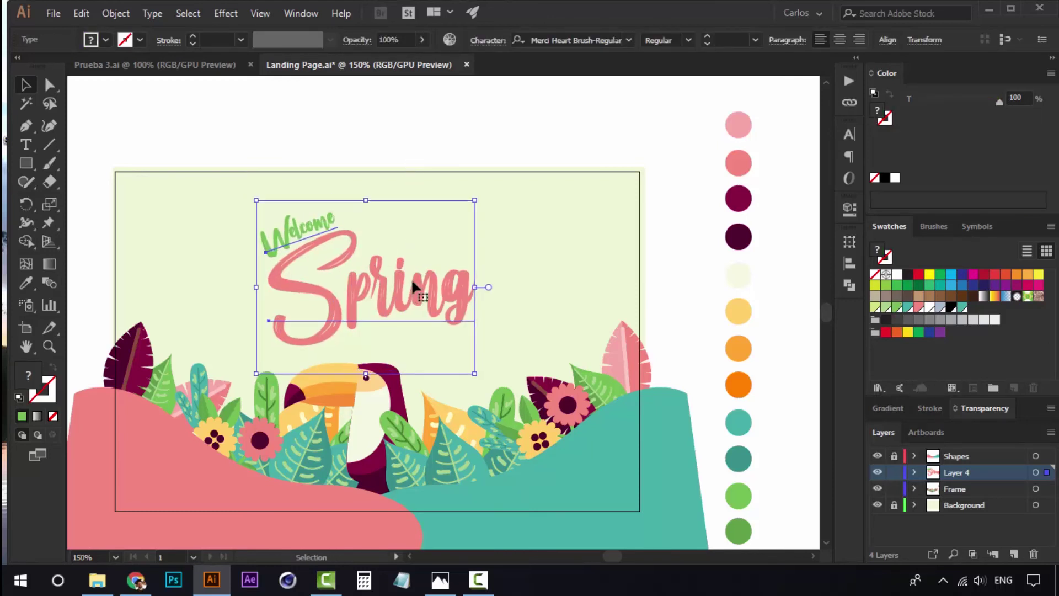
left_click(428, 110)
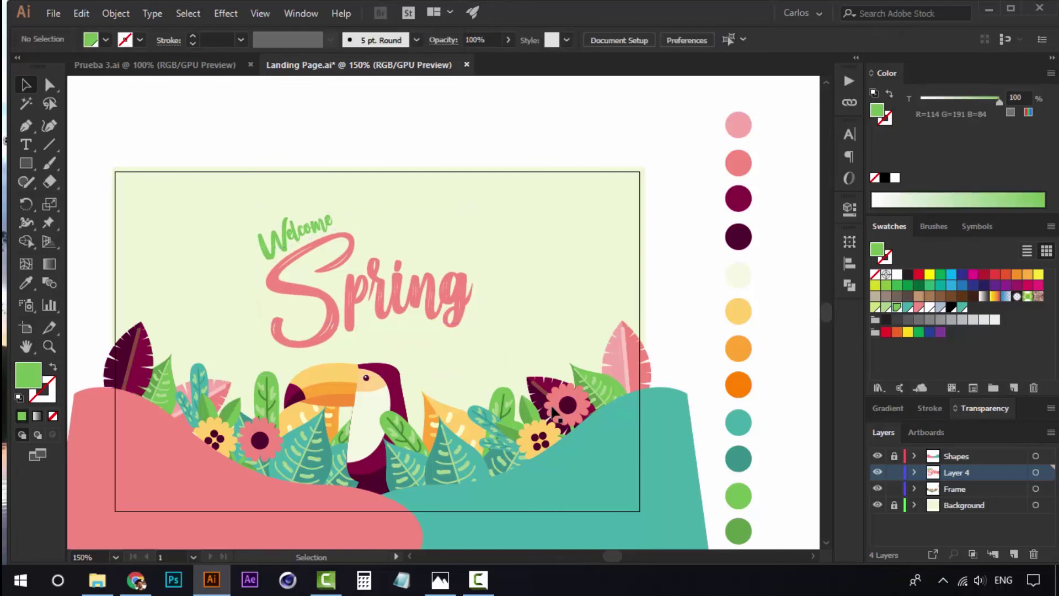
Step: Isolate the flower group on the right hill and copy the pink flower's petals and center without its stem
double_click(582, 408)
left_click(578, 407)
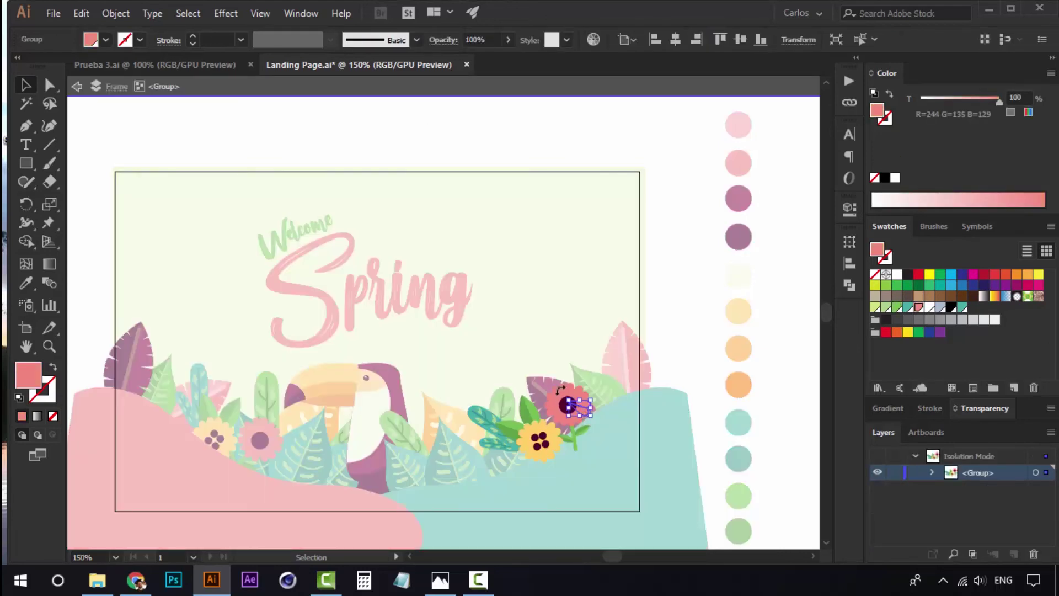
double_click(591, 252)
double_click(582, 410)
left_click(568, 405)
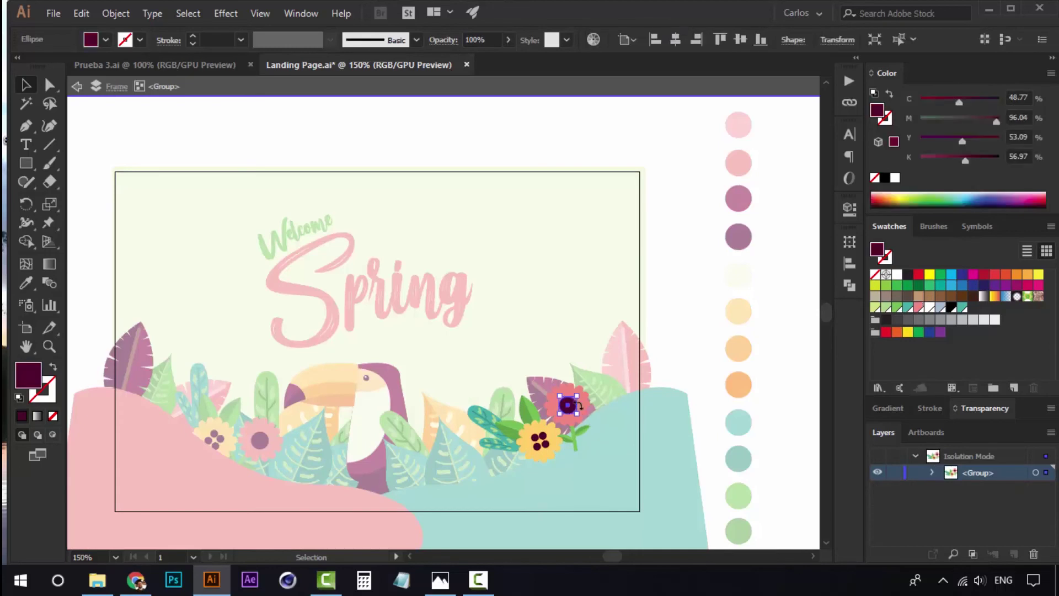
key("z")
left_click(582, 401)
key("v")
left_click_drag(282, 222, 446, 354)
left_click_drag(429, 226, 348, 339)
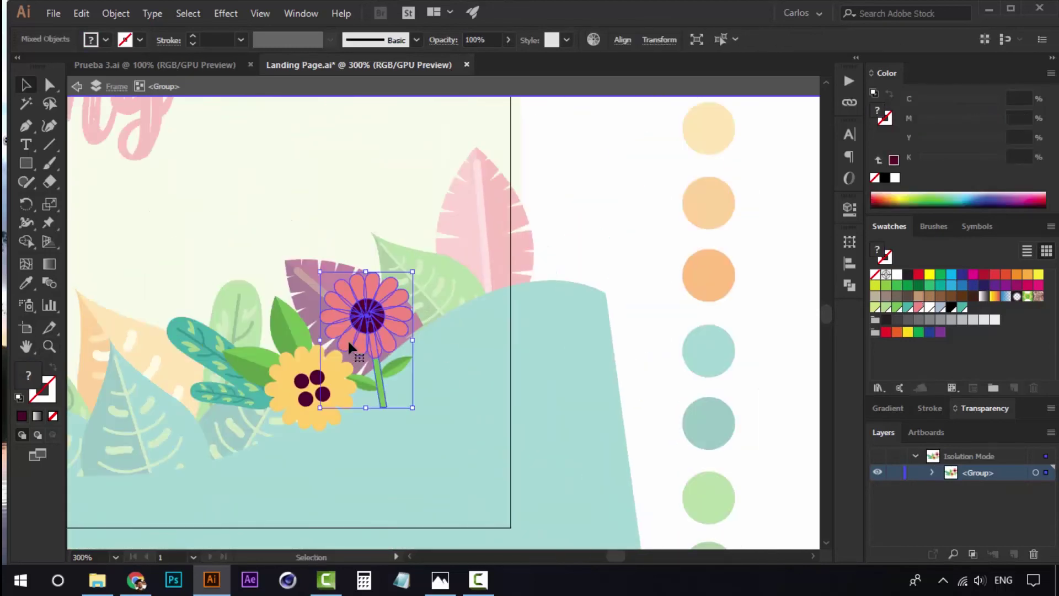
left_click(379, 375, "shift")
key("a")
double_click(561, 222)
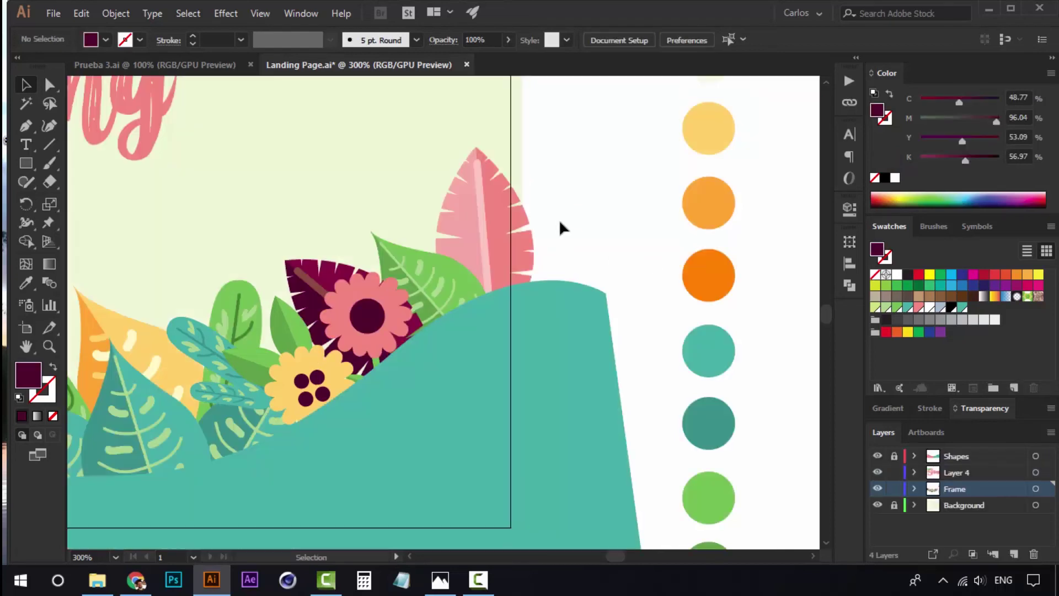
Step: Rename Layer 4, which holds the lettering, as "Tittle"
key("z")
left_click(317, 205, "alt")
left_click_drag(359, 230, 391, 282)
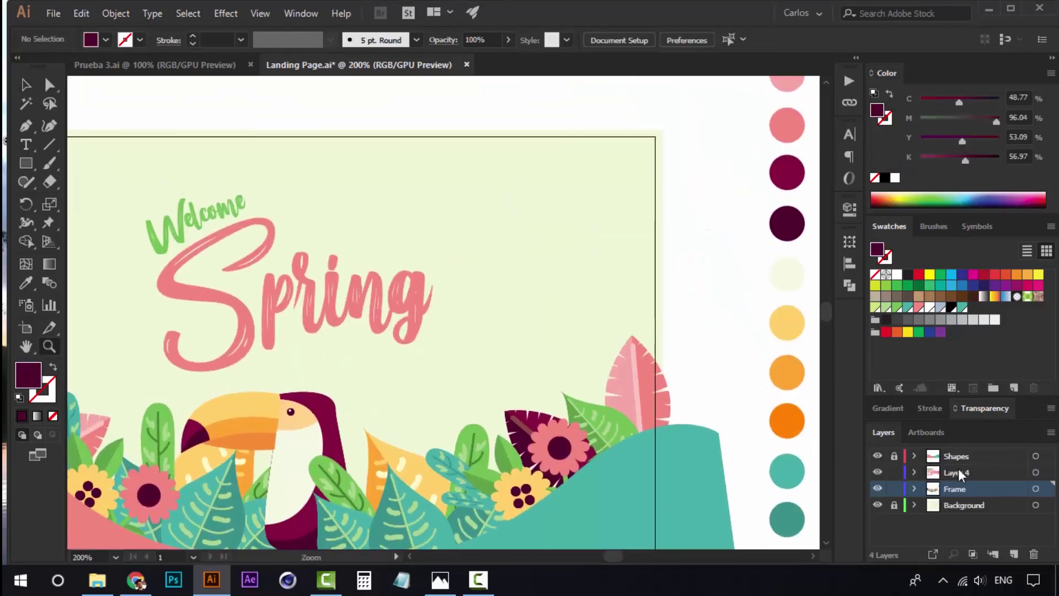
left_click(958, 468)
double_click(962, 473)
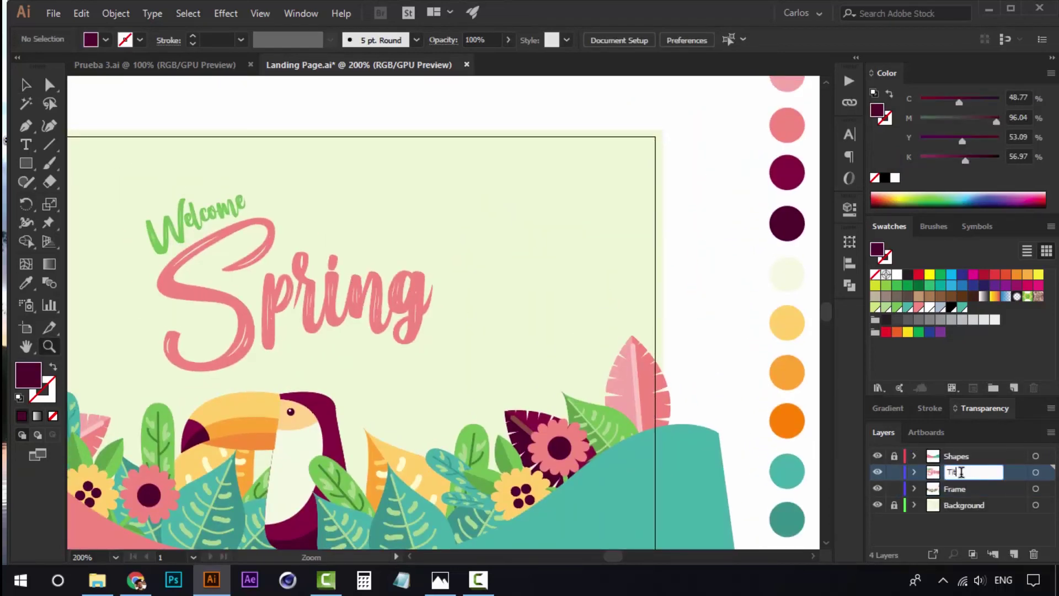
key("Return")
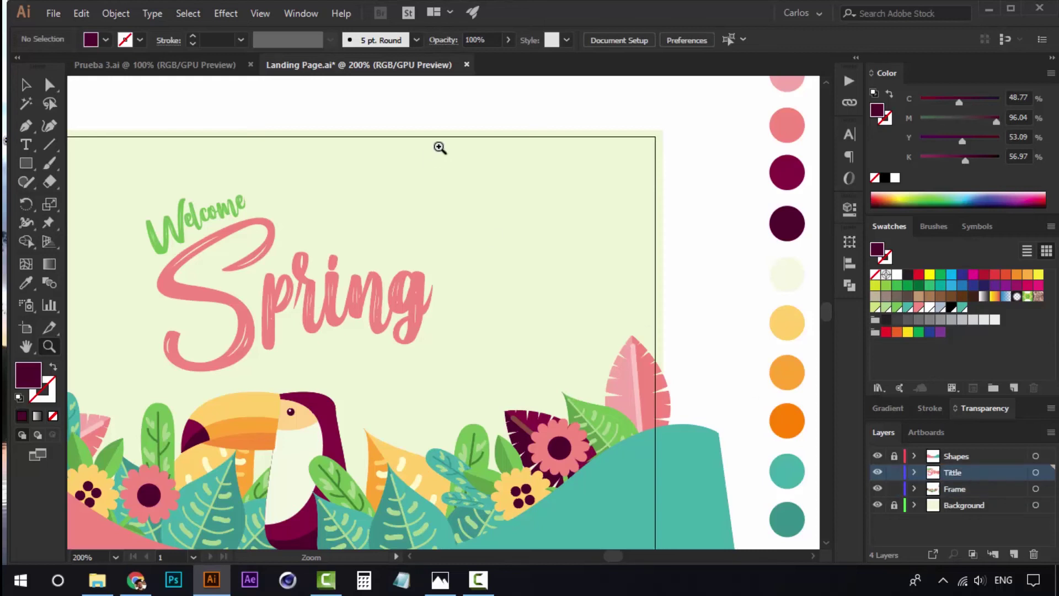
Step: Paste the flower head into the Tittle layer, place it just right of Spring and group its parts
key("ctrl+v")
key("v")
left_click_drag(444, 299, 483, 298)
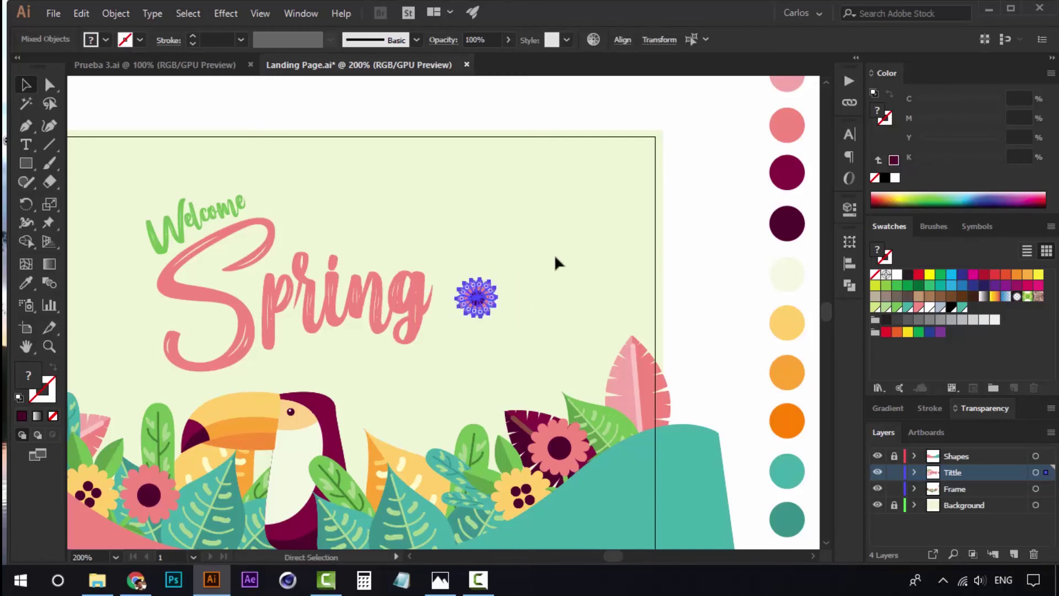
key("ctrl+g")
left_click(555, 257)
Step: Recolor only the pasted flower's petals, not its center, with the medium orange palette circle using the Eyedropper
double_click(476, 298)
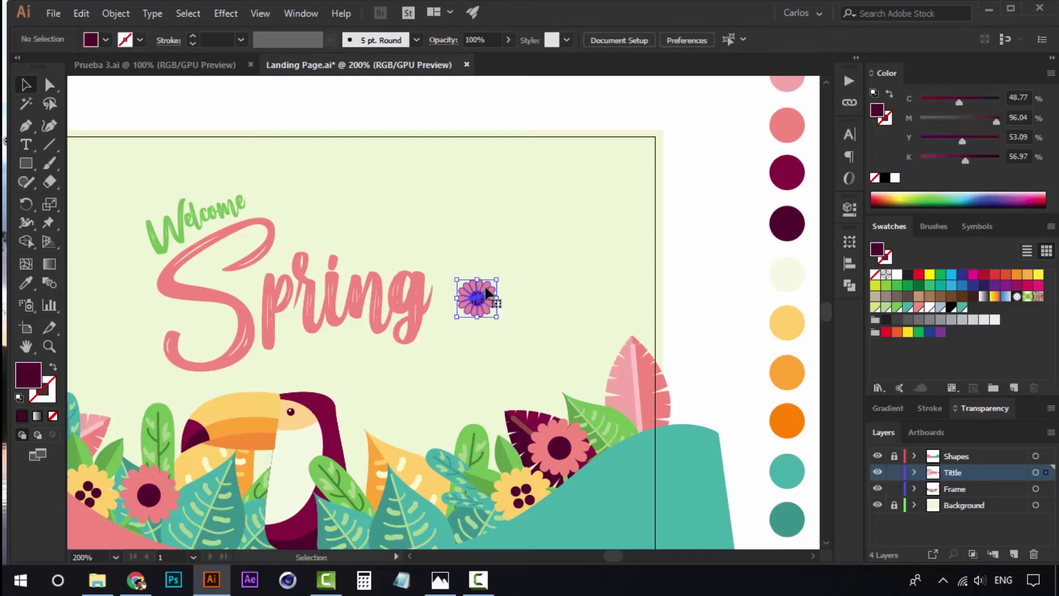
left_click_drag(455, 327, 454, 327)
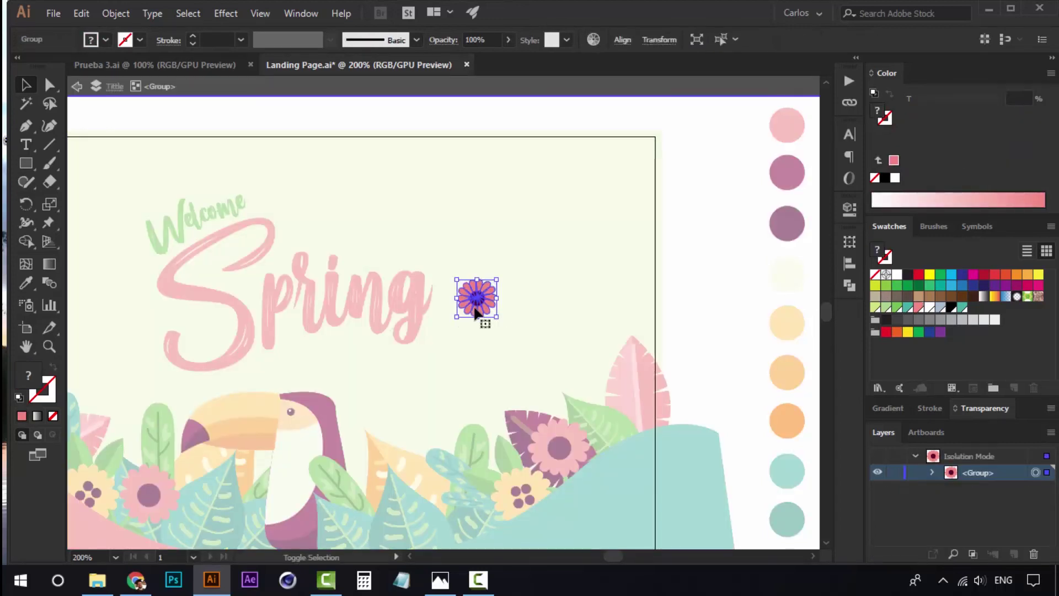
key("ctrl+space")
left_click(478, 307, "ctrl")
left_click(464, 310, "ctrl")
left_click(437, 315, "ctrl")
left_click(423, 321, "ctrl")
left_click(424, 321, "ctrl")
left_click(423, 321, "ctrl")
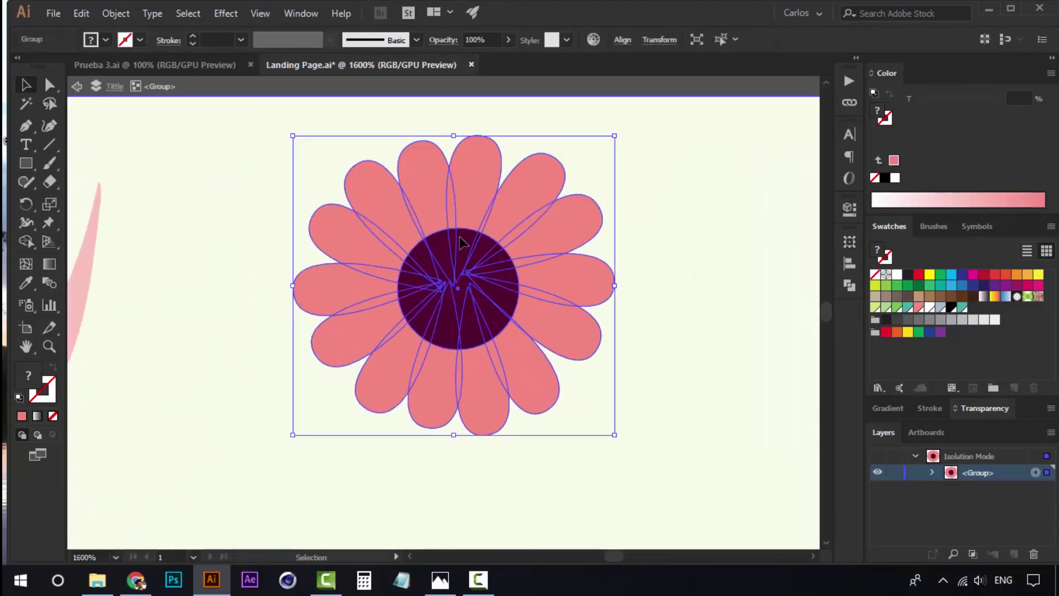
left_click(459, 237, "shift")
key("ctrl+alt+space")
left_click(513, 269, "ctrl+alt")
left_click(513, 268, "ctrl+alt")
left_click(514, 269, "ctrl+alt")
left_click(515, 269, "ctrl+alt")
left_click(514, 269, "ctrl+alt")
left_click(514, 270, "ctrl+alt")
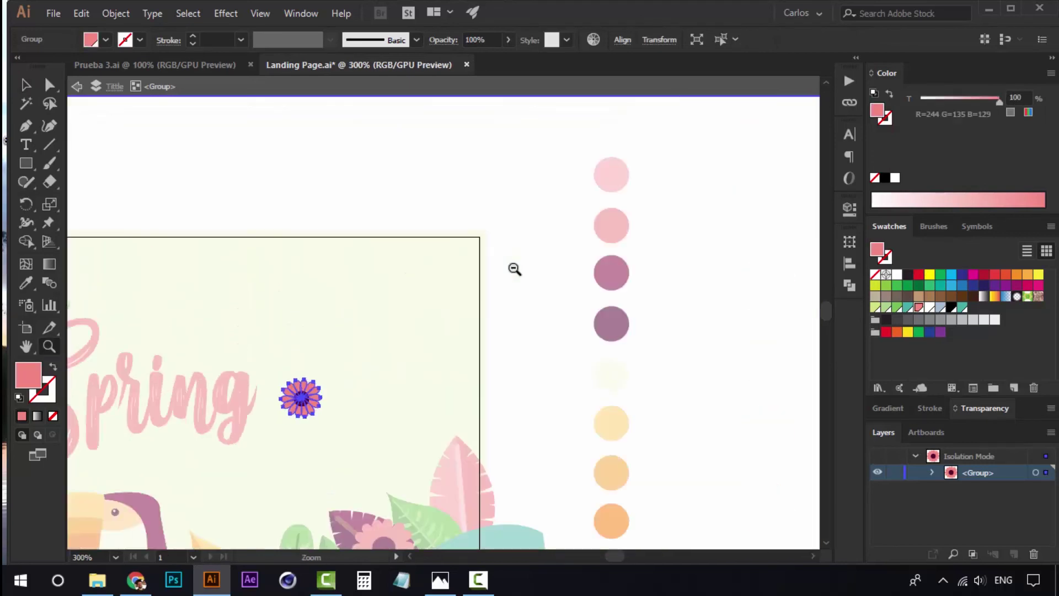
key("space")
left_click_drag(466, 397, 488, 339)
key("i")
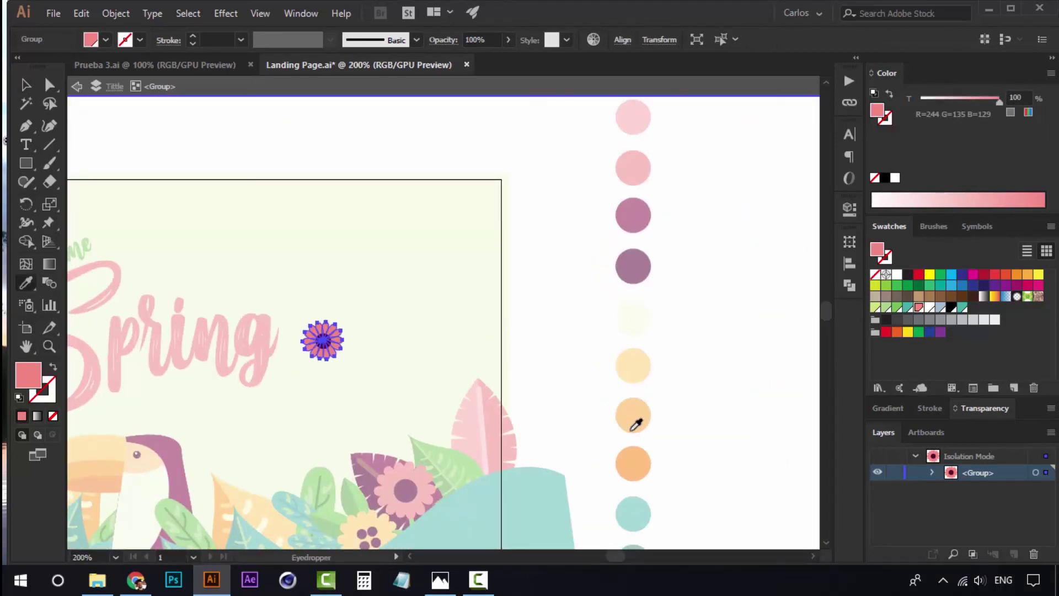
left_click(643, 459)
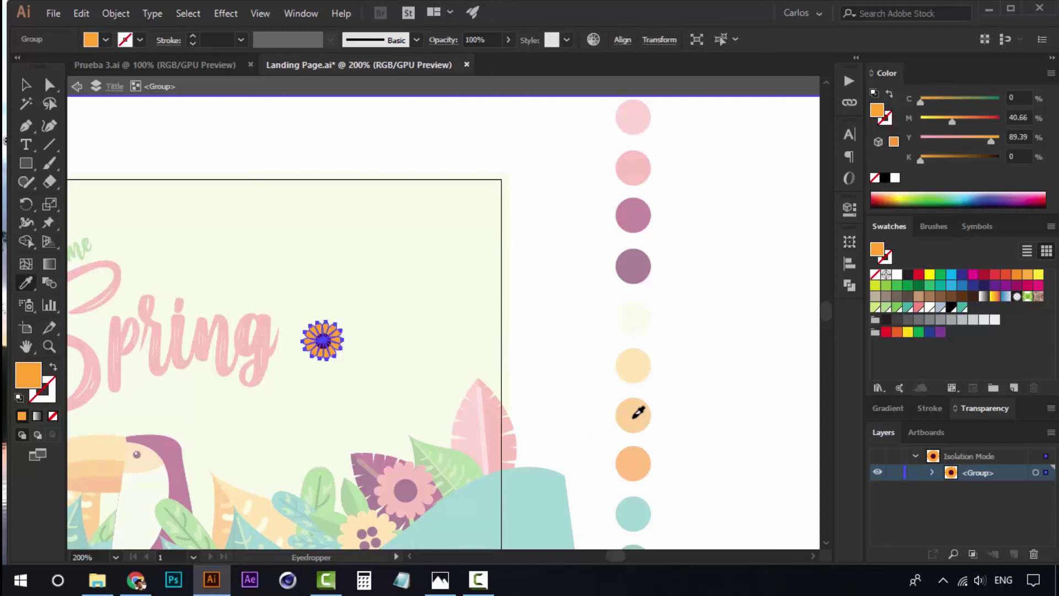
key("v")
double_click(541, 325)
key("space")
left_click_drag(411, 362, 473, 310)
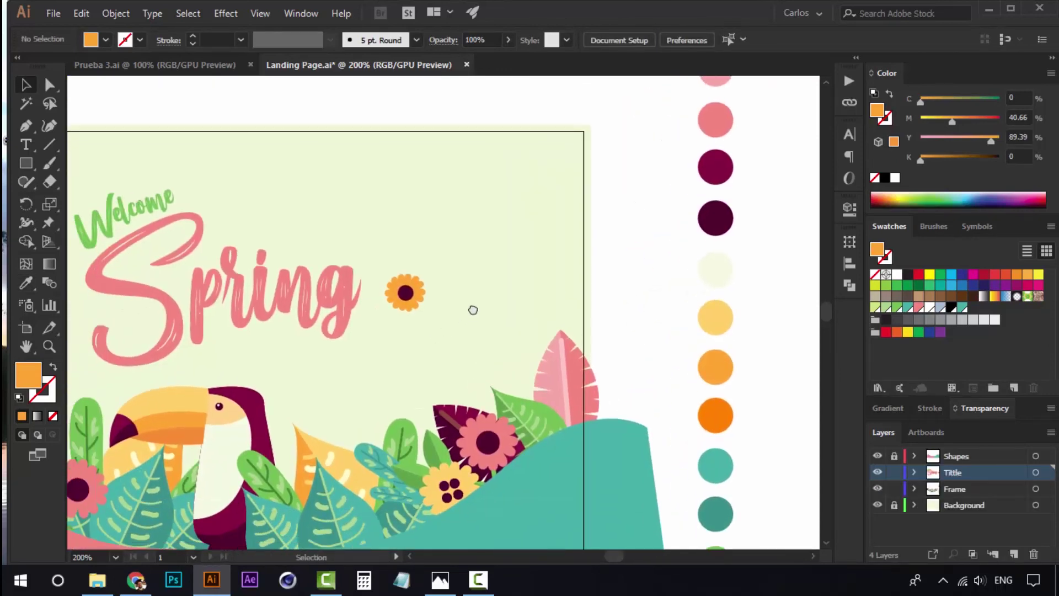
Step: Scale the orange flower down and duplicate it horizontally to the left of the Spring lettering
left_click_drag(386, 338, 561, 350)
left_click(574, 303)
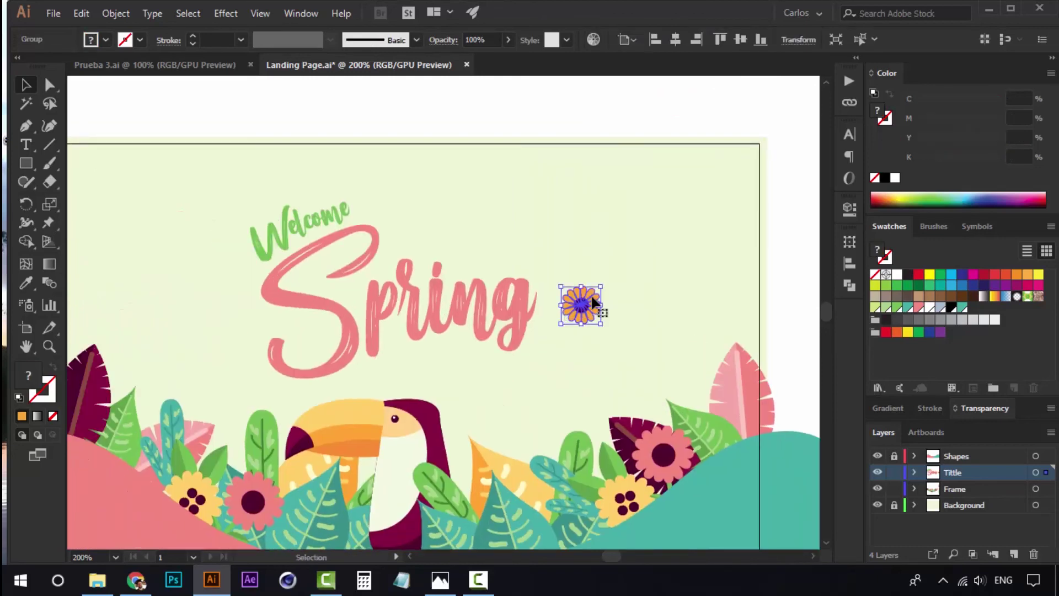
left_click(620, 298)
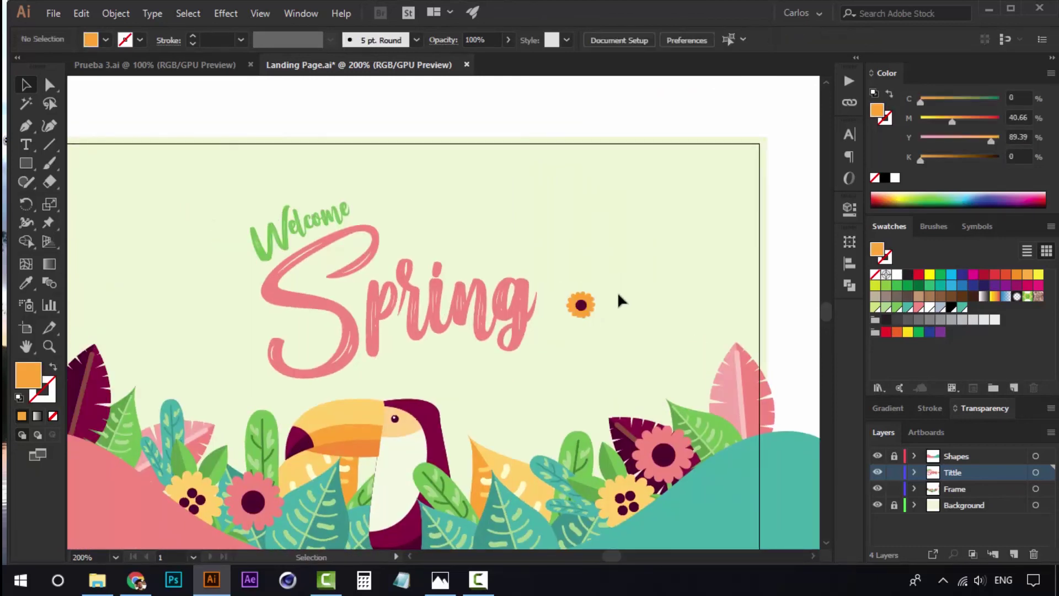
key("space")
left_click_drag(581, 304, 278, 344)
left_click(603, 325)
left_click(682, 292)
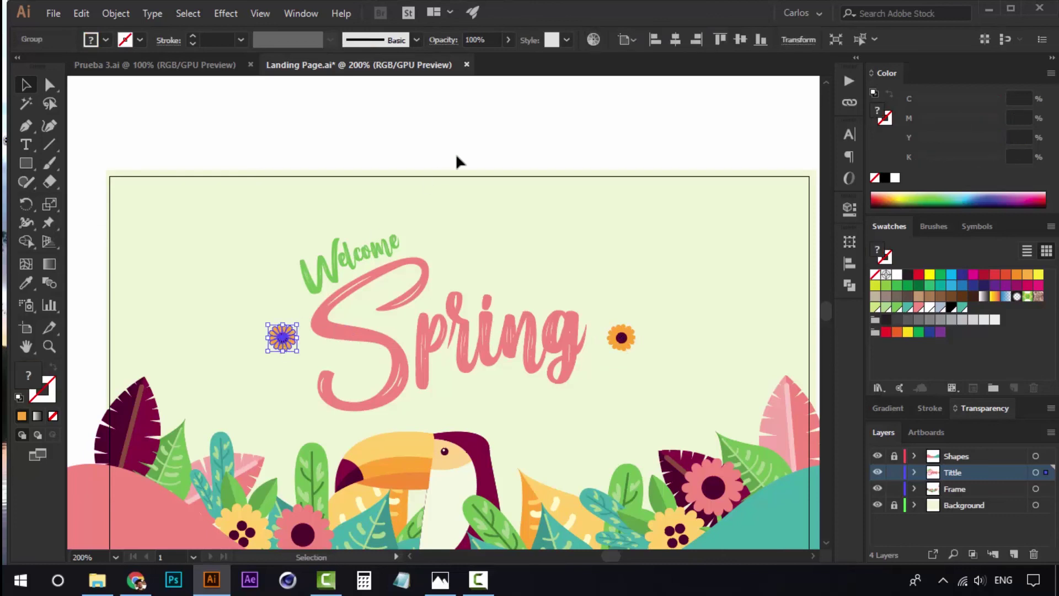
Step: Nudge the Welcome and Spring texts and both orange flowers up together by small increments
left_click(508, 342)
key("ctrl+minus")
left_click_drag(410, 373, 410, 336)
left_click(407, 313, "ctrl")
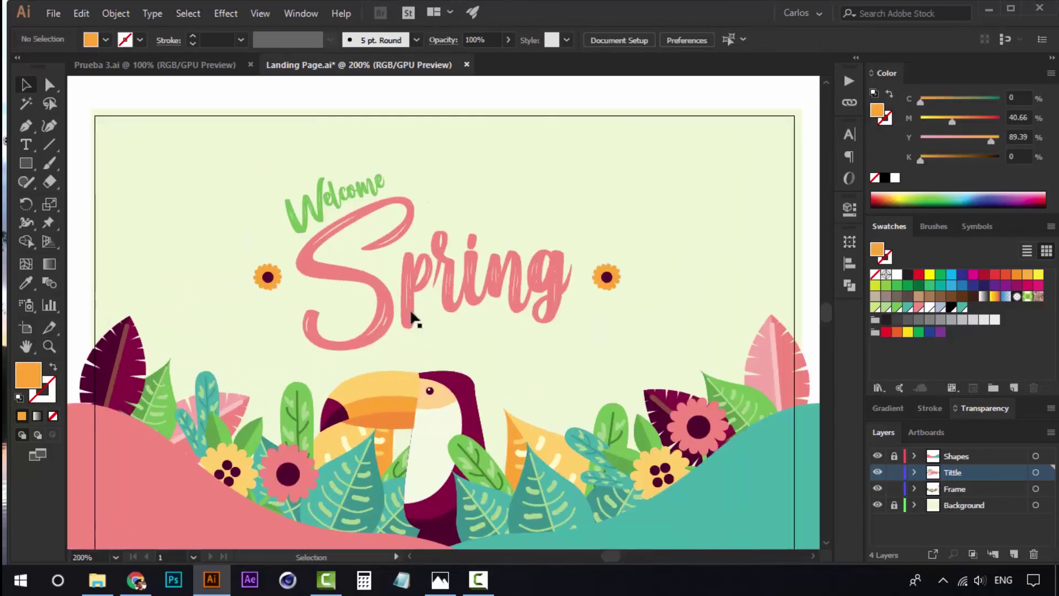
left_click(465, 312, "ctrl+alt")
left_click_drag(528, 210, 528, 246)
key("v")
left_click_drag(587, 165, 266, 339)
key("Up")
key("Up")
key("Up")
key("Up")
key("Up")
key("Up")
key("Up")
key("Up")
key("Up")
key("Up")
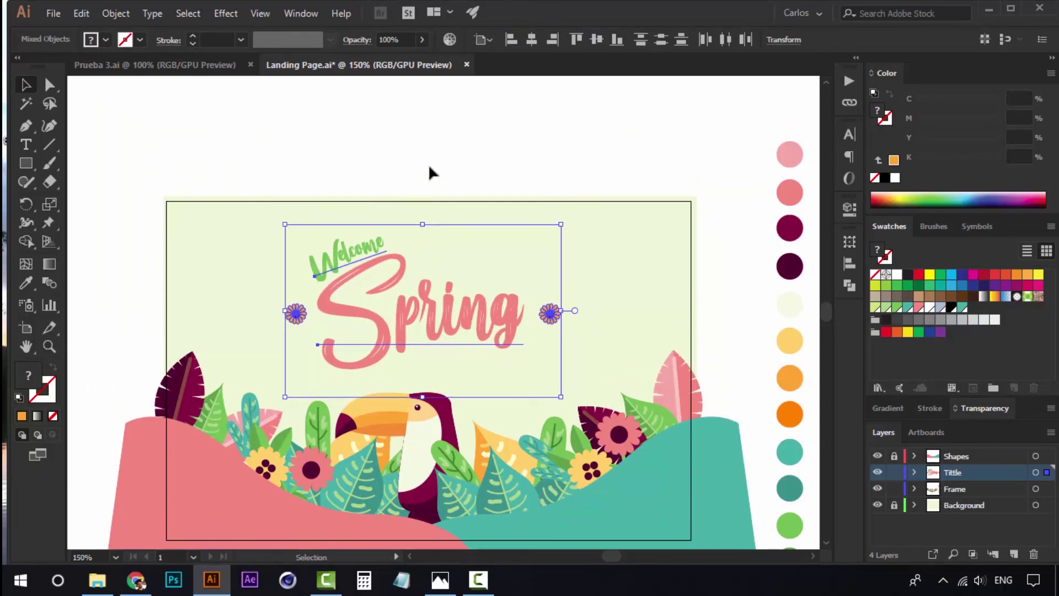
left_click(432, 162)
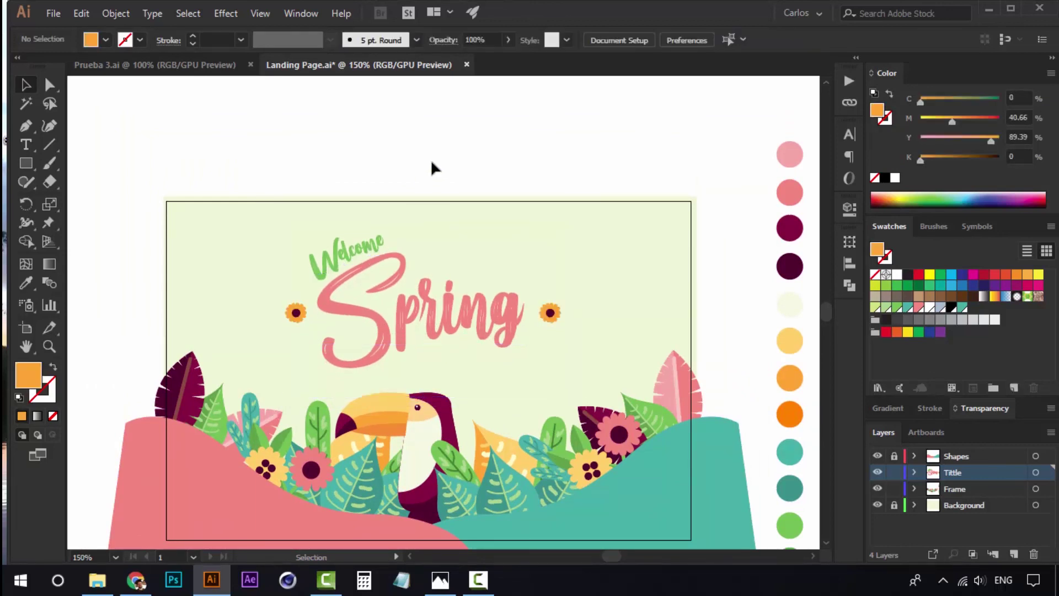
Step: Move the whole column of palette circles horizontally farther away from the artboard
left_click_drag(461, 309, 386, 236)
key("v")
key("ctrl+minus")
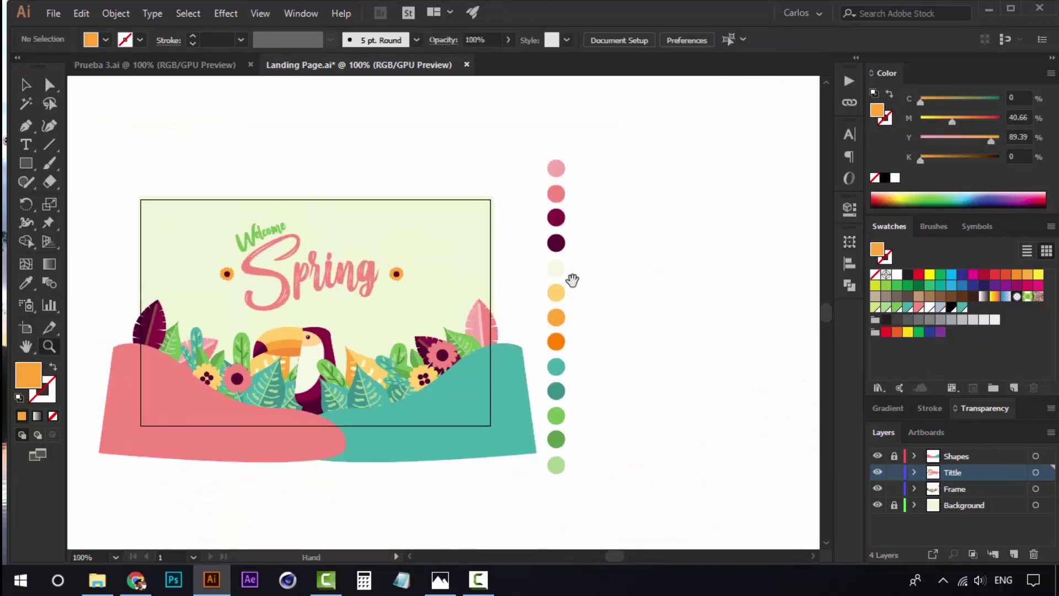
left_click_drag(610, 156, 554, 458)
left_click_drag(563, 371, 623, 367)
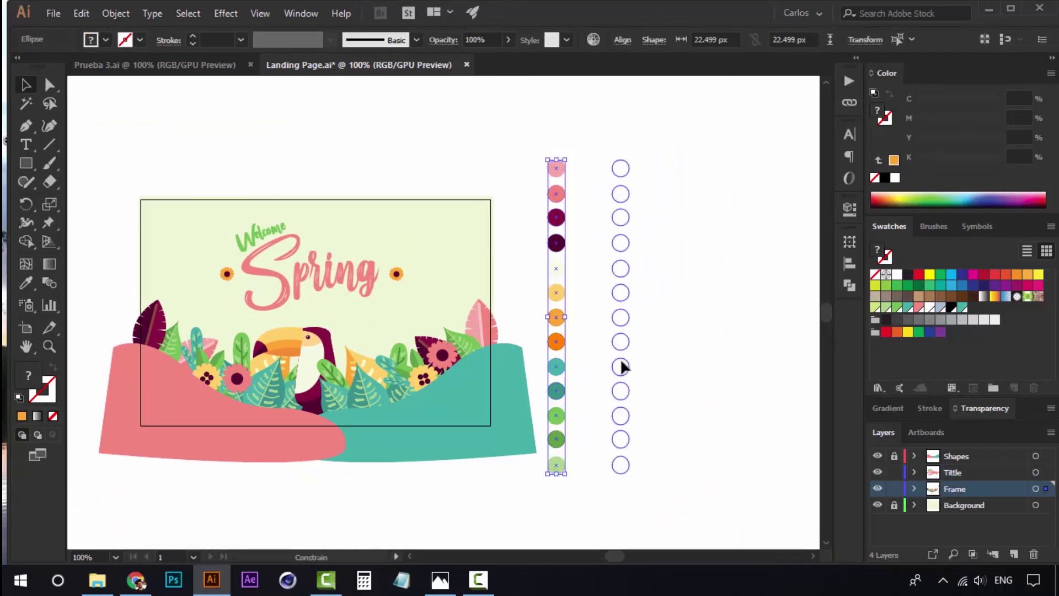
left_click_drag(561, 250, 668, 248)
left_click(587, 287)
left_click_drag(585, 286, 539, 267)
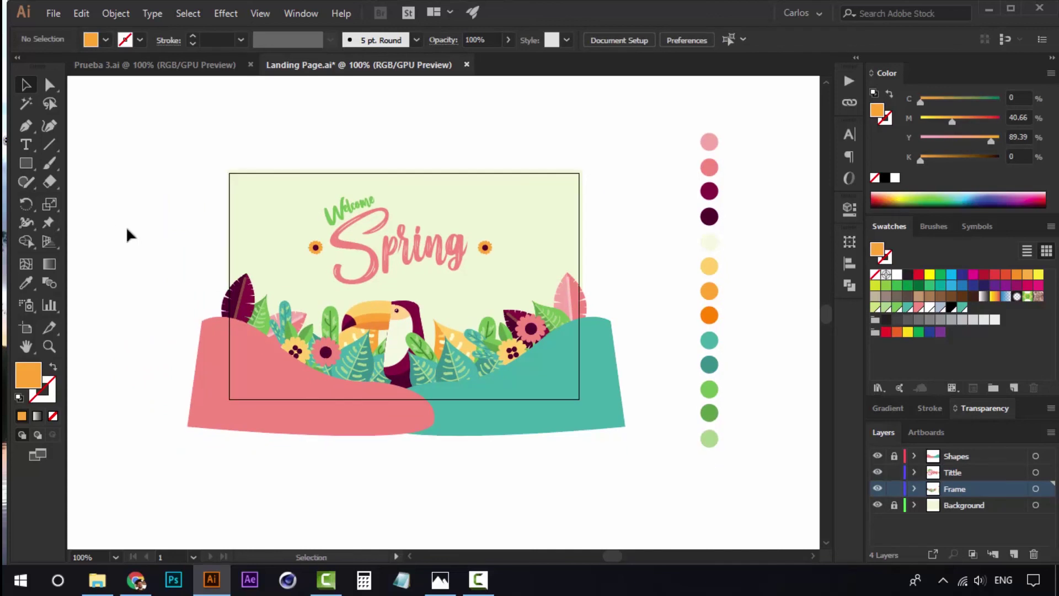
Step: Unlock the Shapes layer and draw a rectangle on it that covers the artboard exactly
key("z")
left_click(486, 290)
left_click_drag(454, 290, 485, 290)
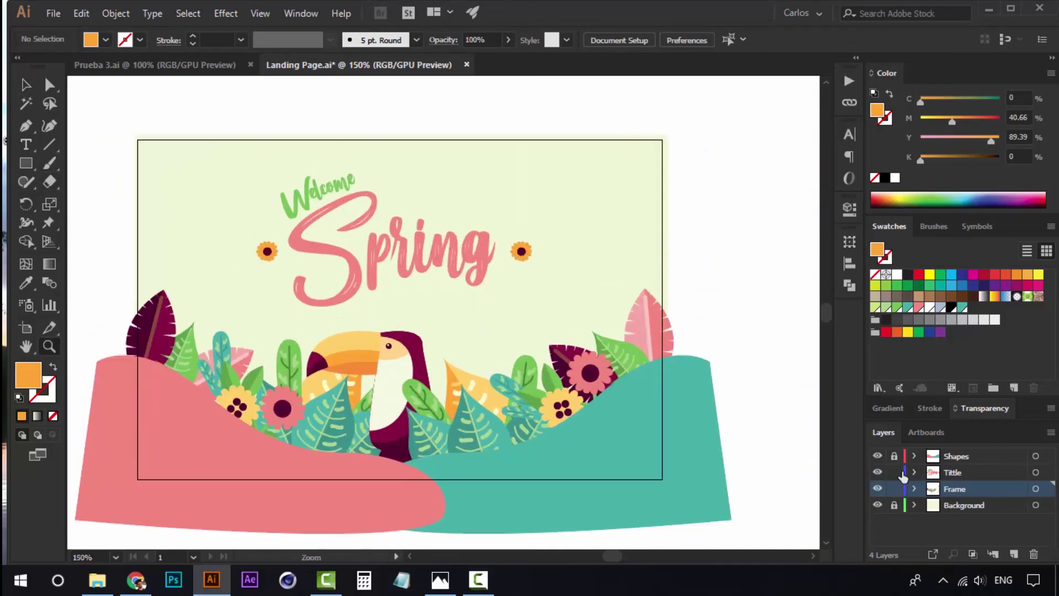
left_click(894, 457)
left_click(937, 461)
left_click(26, 163)
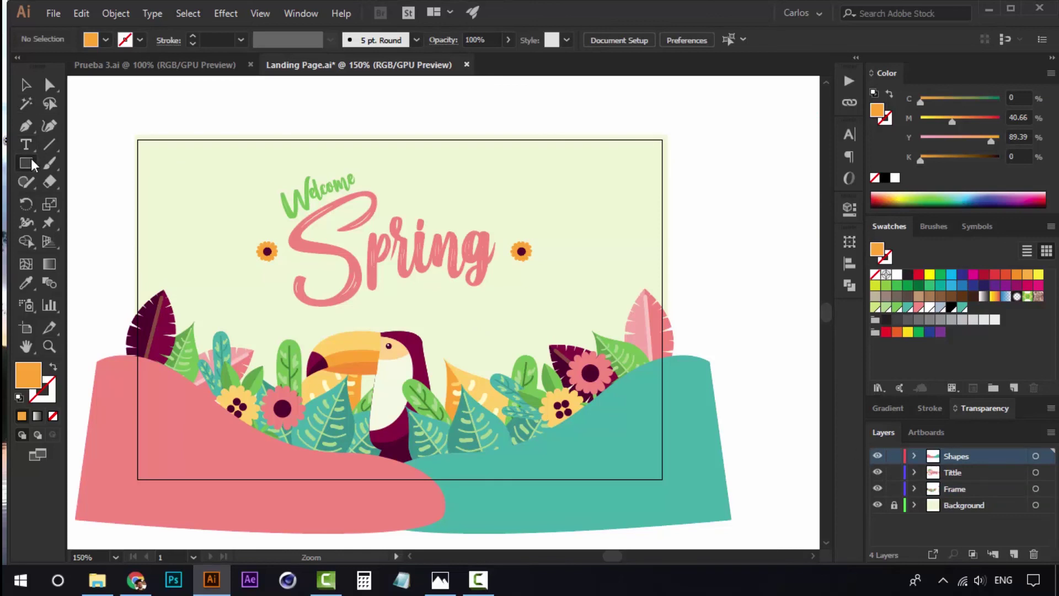
left_click_drag(138, 138, 662, 480)
Step: Make a clipping mask from the rectangle that crops the pink and teal hills to the artboard
key("v")
left_click(705, 454, "shift")
left_click(238, 499, "shift")
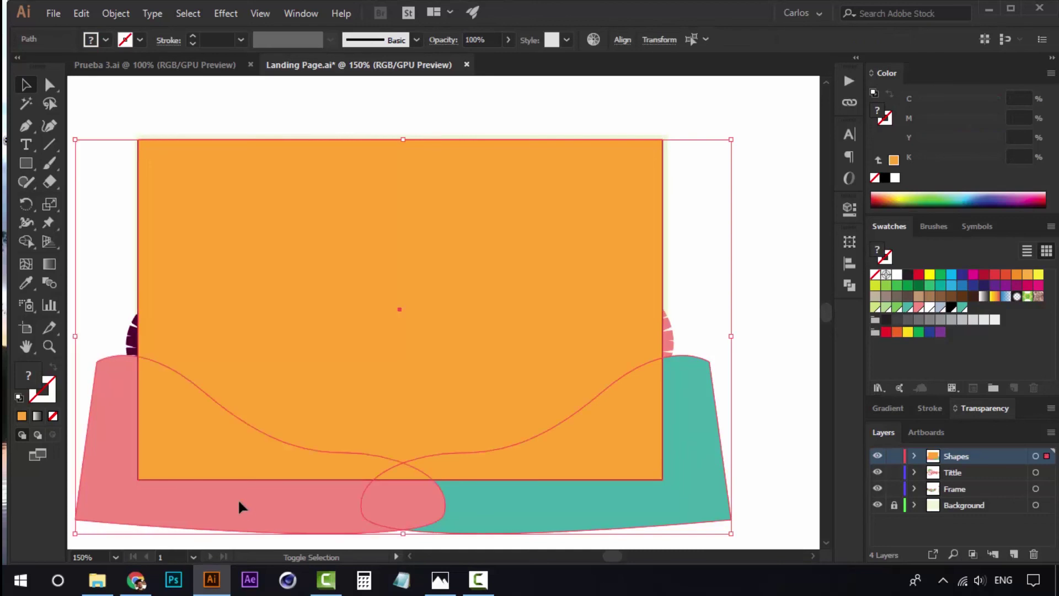
key("ctrl+7")
left_click(751, 242)
key("space")
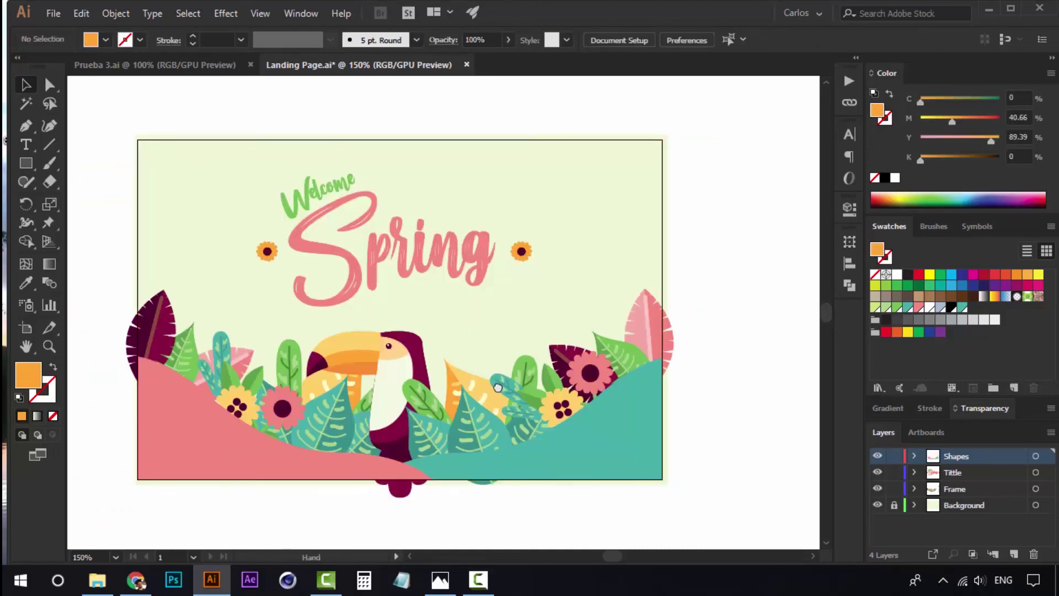
left_click_drag(498, 388, 524, 409)
key("z")
left_click(493, 388, "alt")
left_click(435, 278)
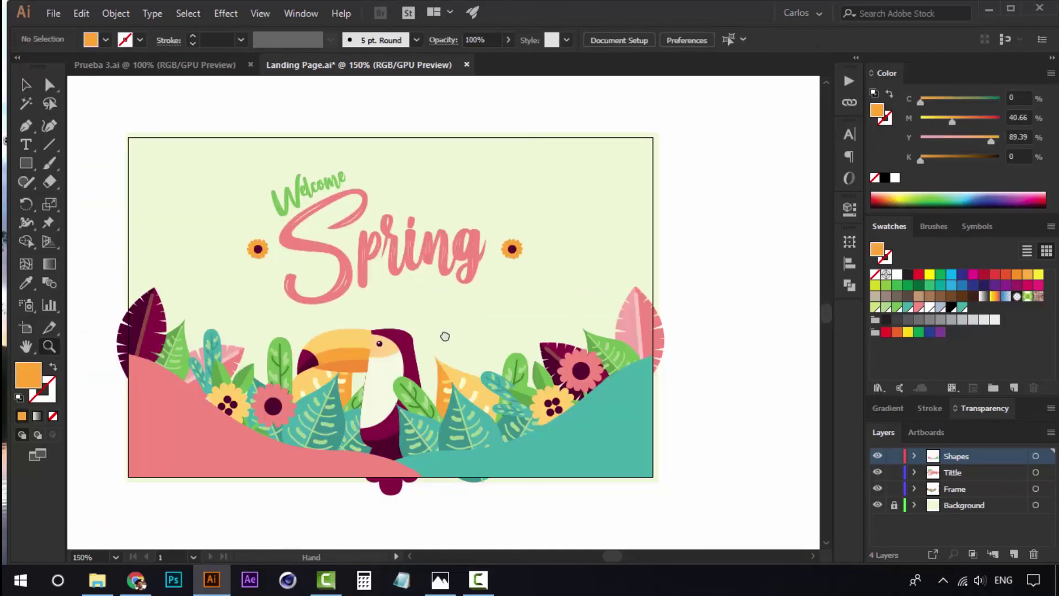
key("v")
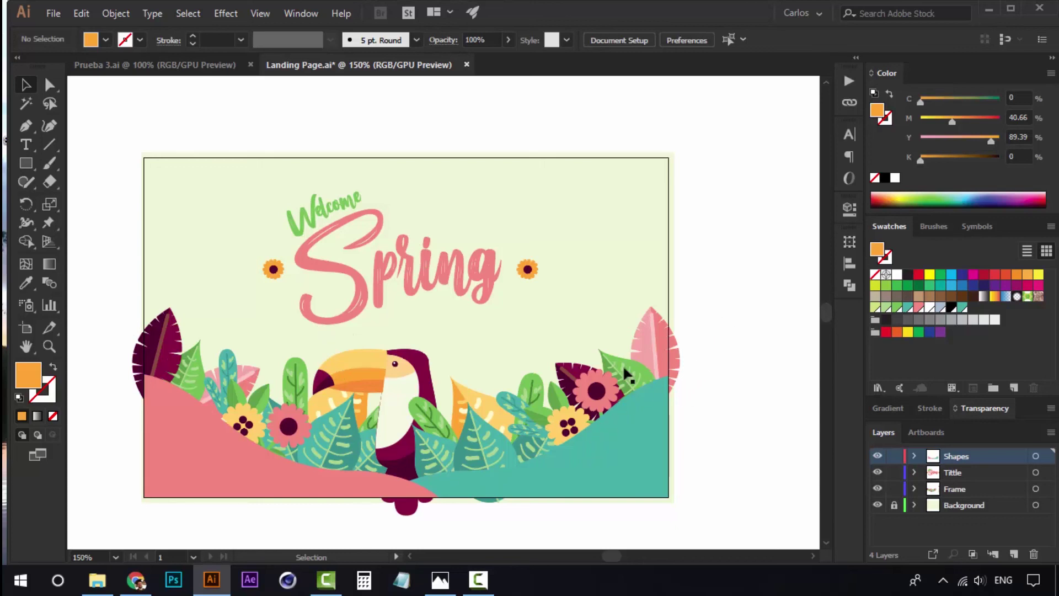
left_click_drag(475, 398, 491, 387)
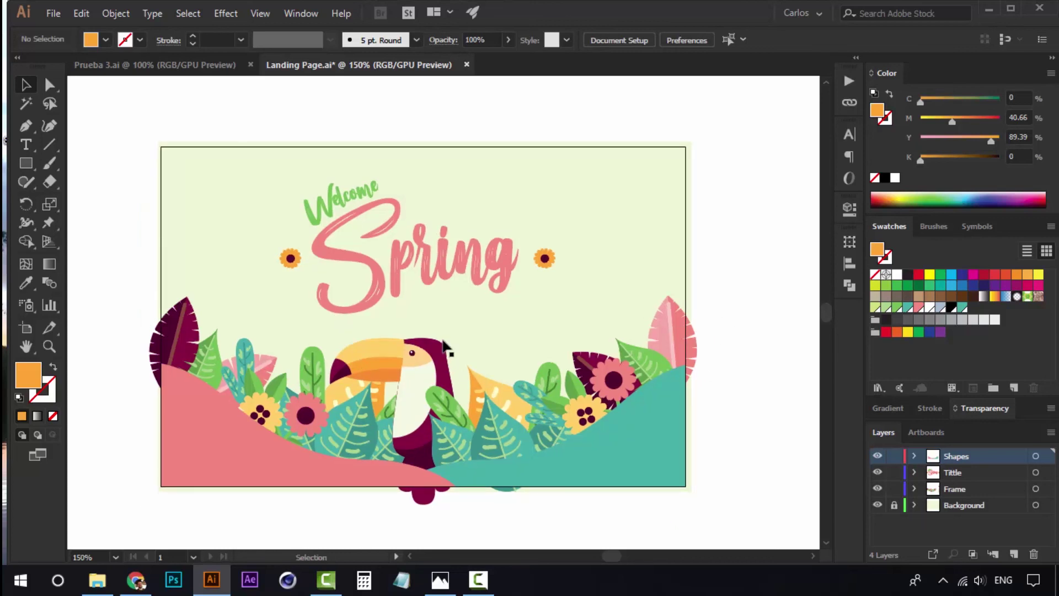